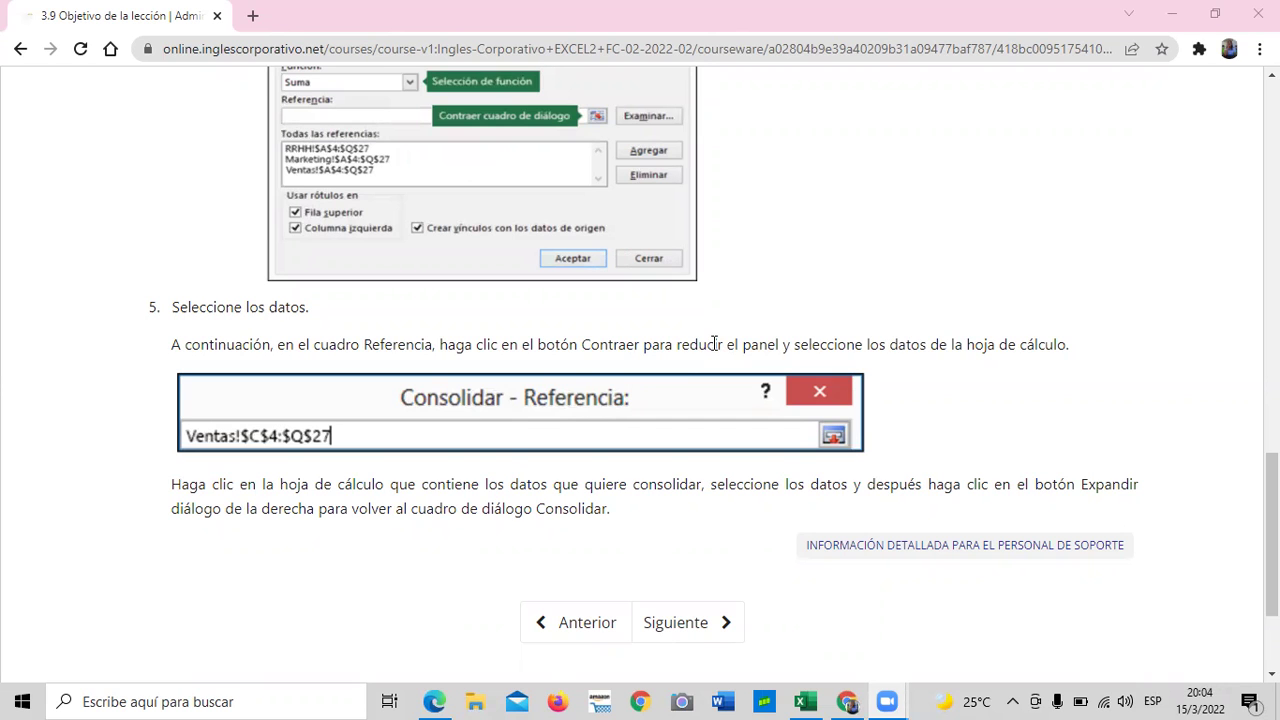
# - Review the lesson 3.9 instructions on consolidating data from several worksheets, from the objective through selecting the data in step 5
pyautogui.scroll(2, 670, 421)
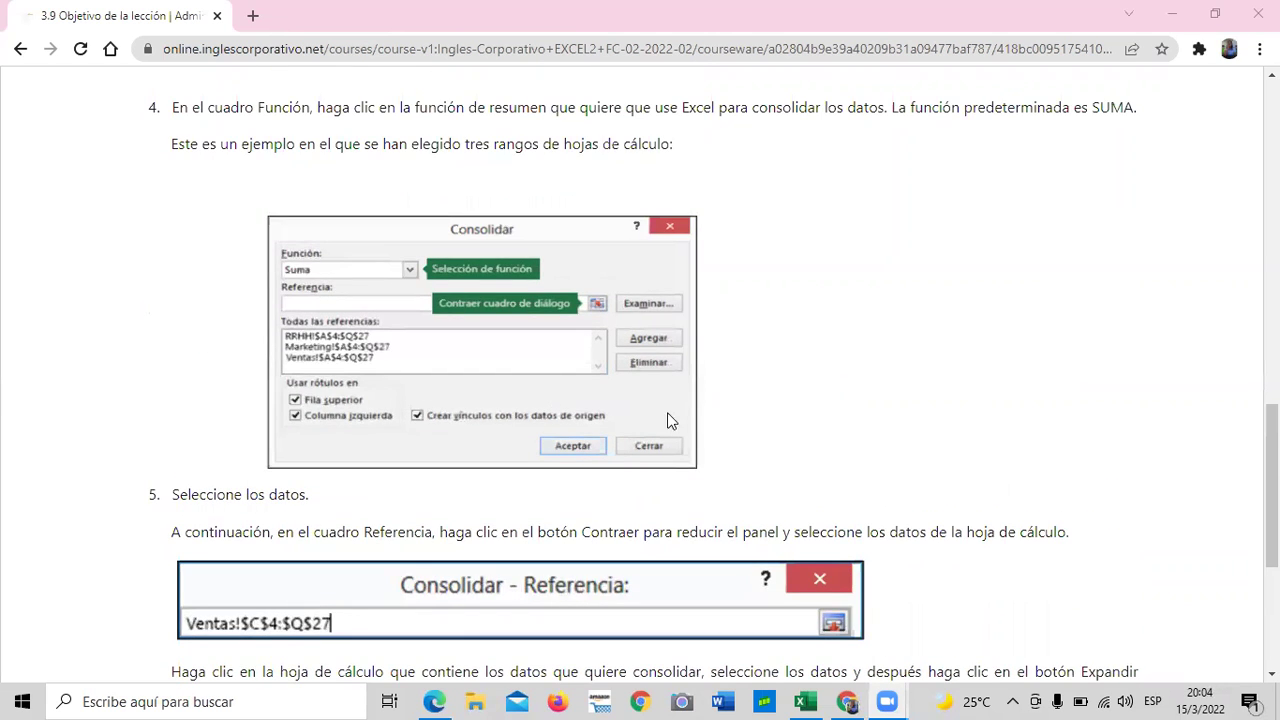
pyautogui.scroll(10, 716, 403)
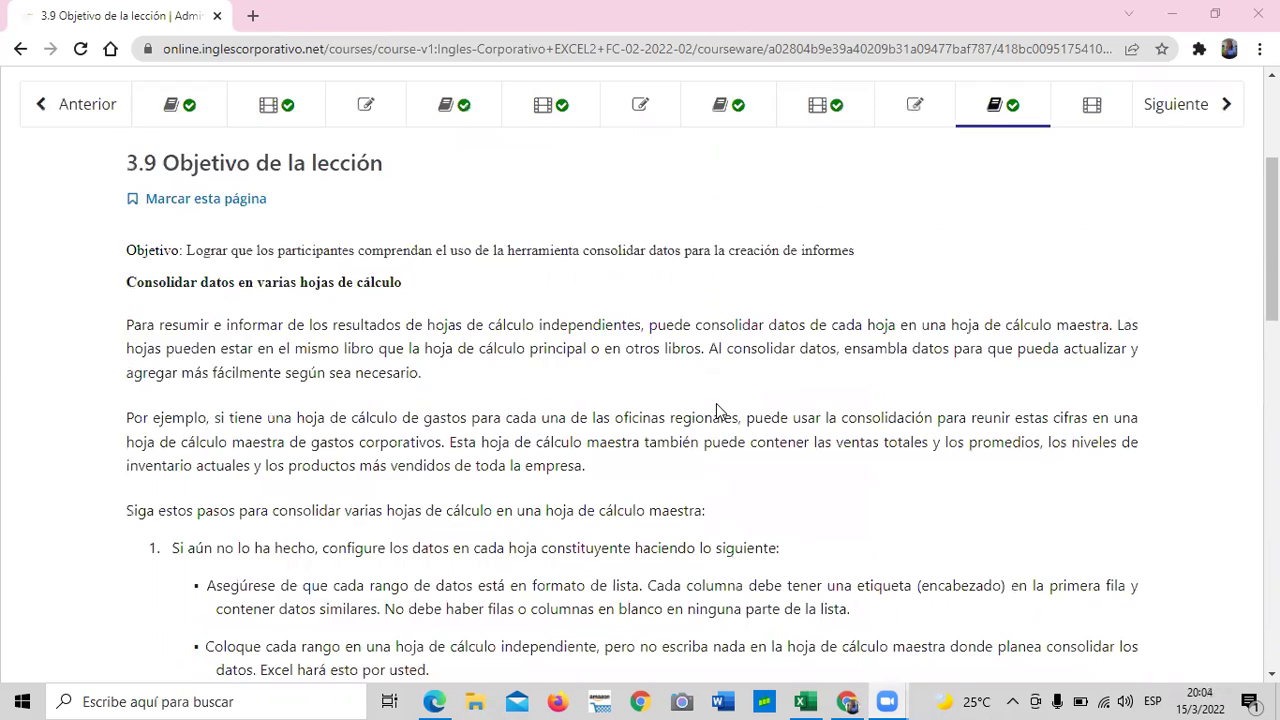
pyautogui.scroll(3, 716, 403)
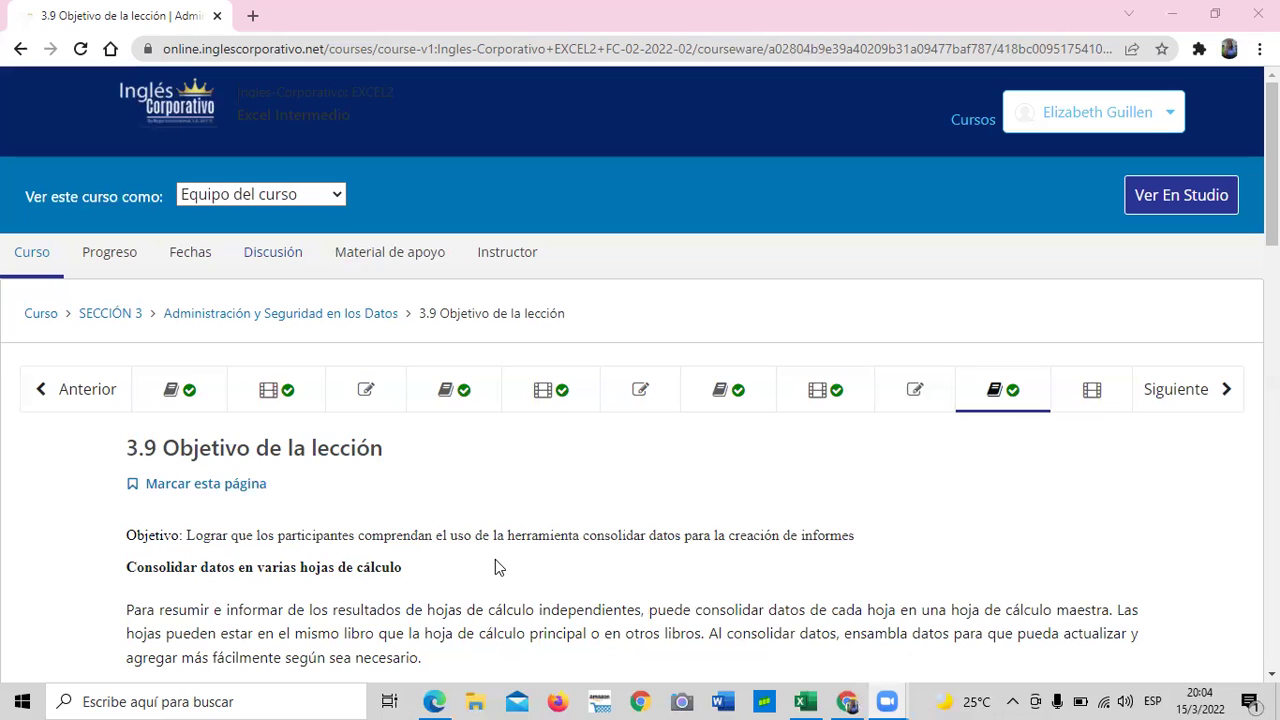
pyautogui.scroll(-3, 560, 535)
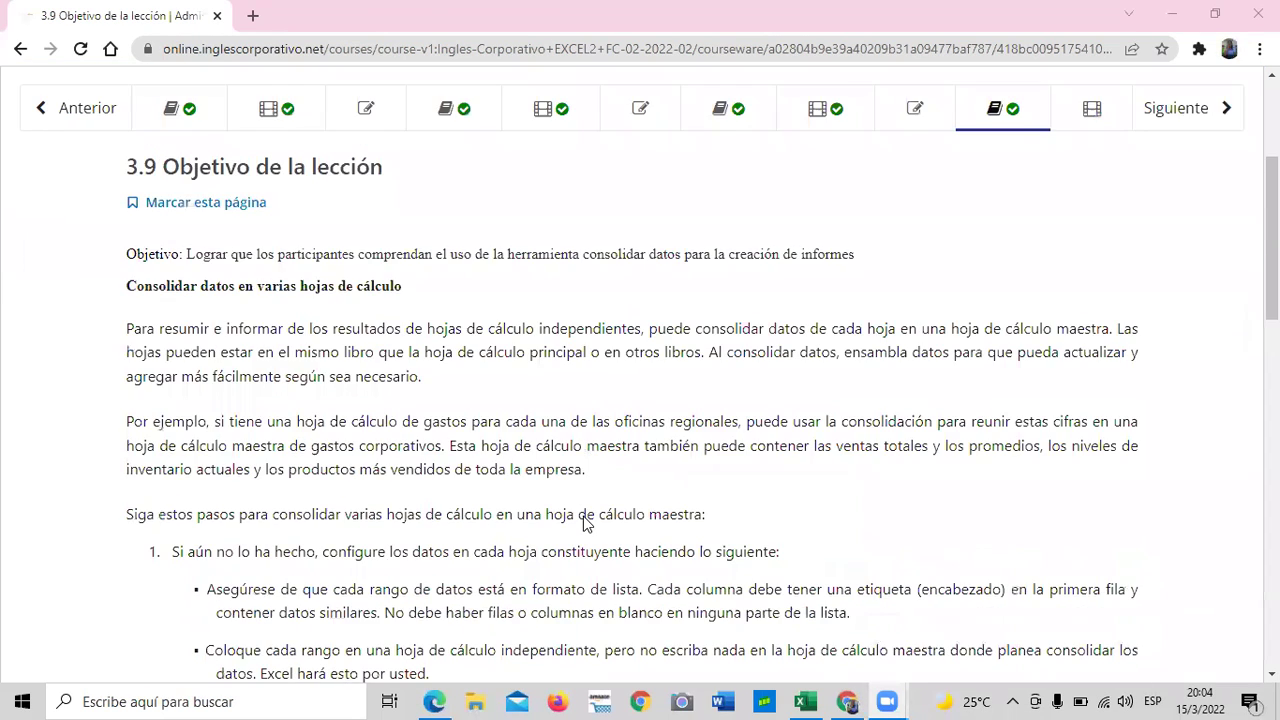
pyautogui.scroll(-3, 585, 522)
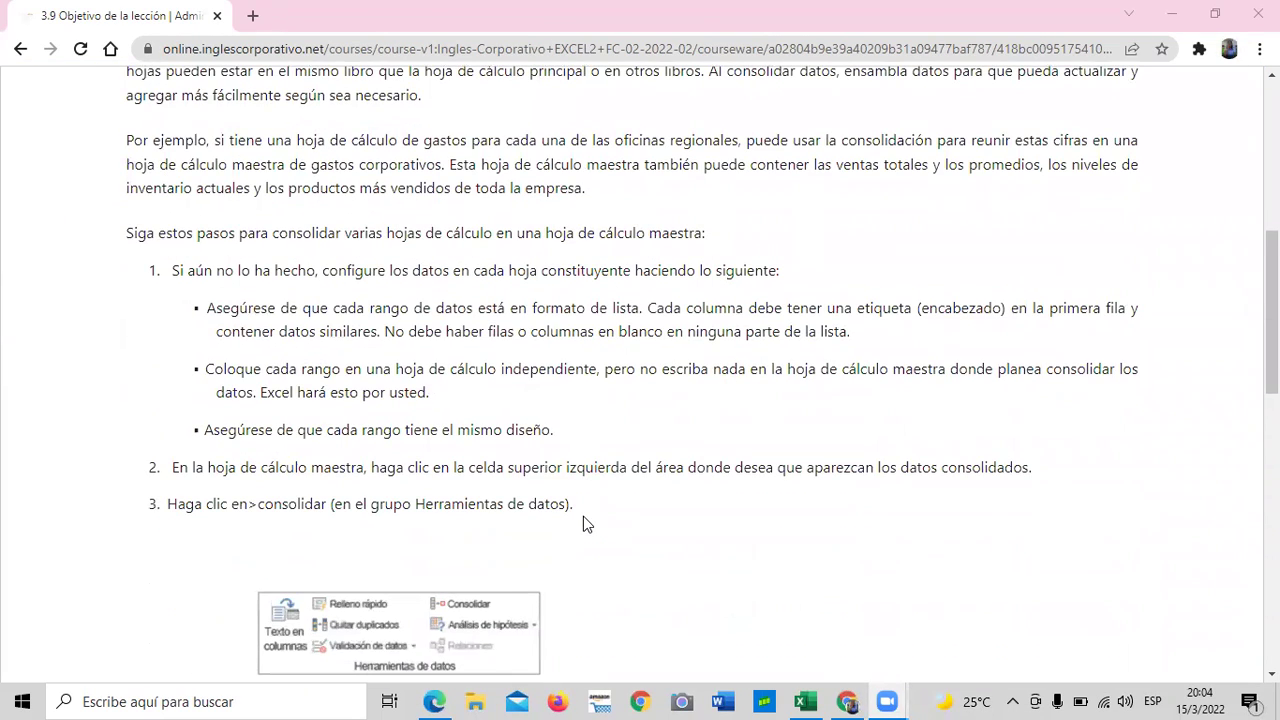
pyautogui.scroll(-3, 583, 516)
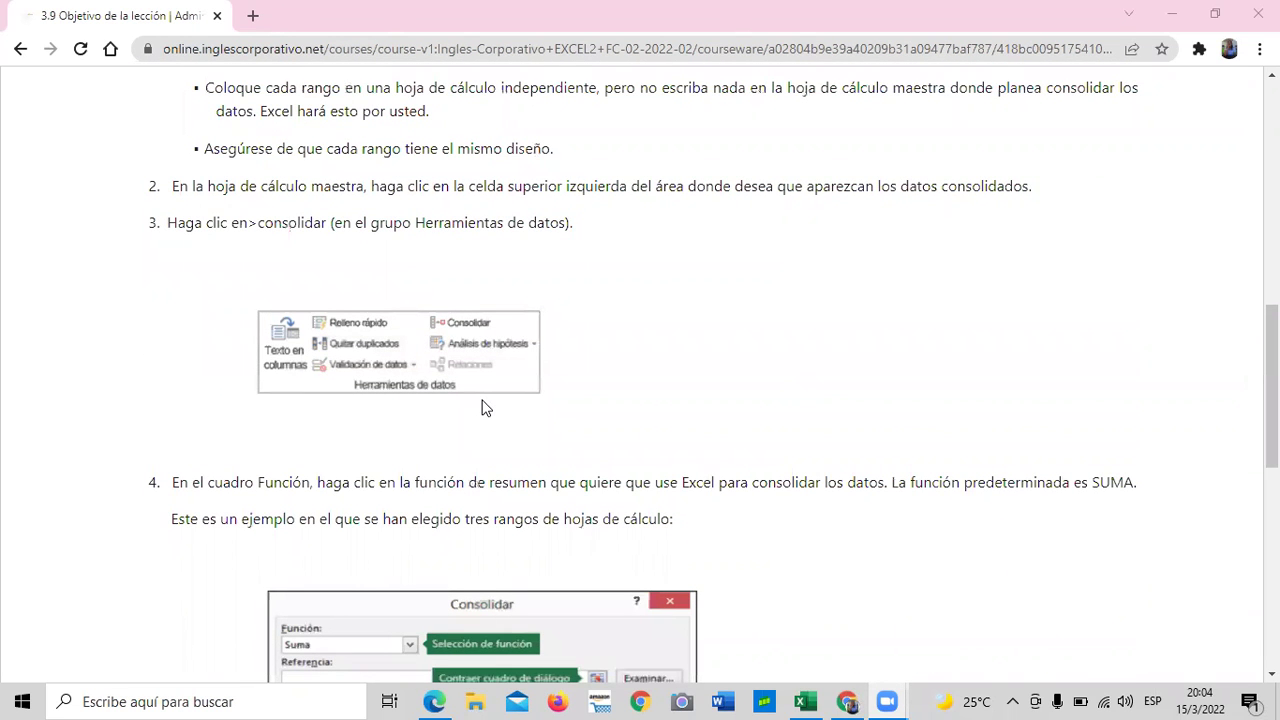
pyautogui.scroll(-2, 680, 223)
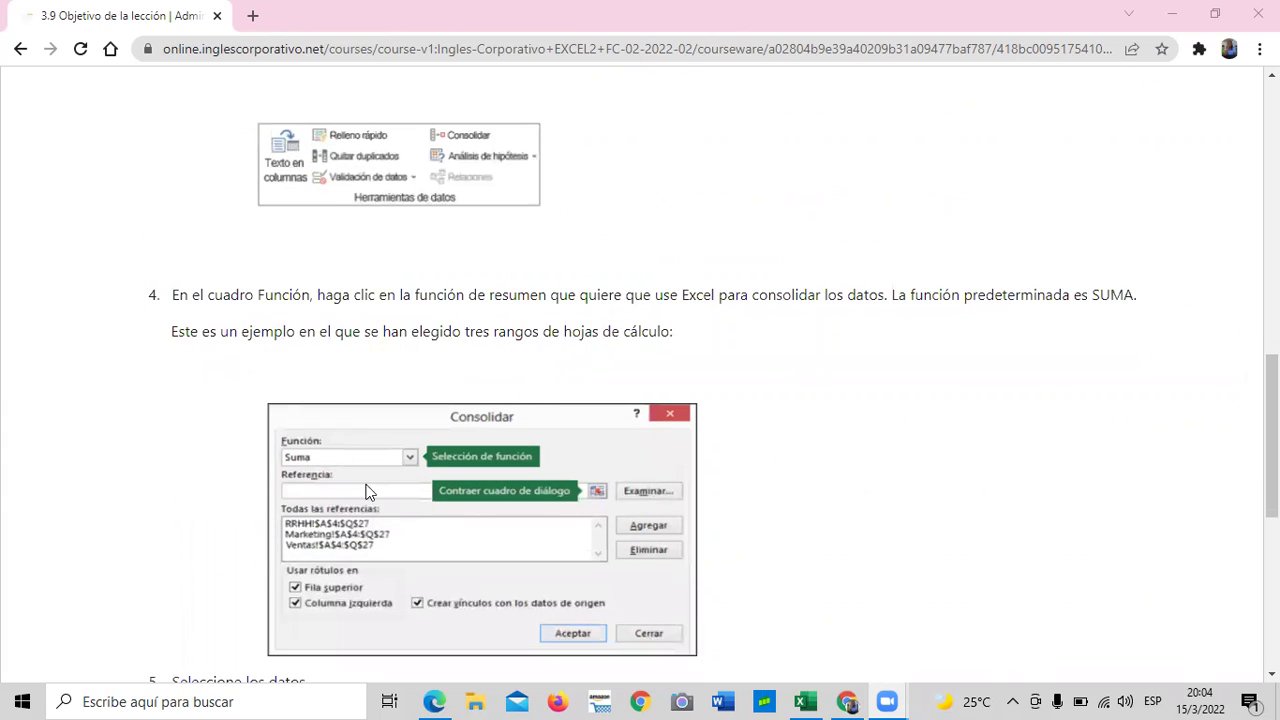
pyautogui.scroll(-4, 373, 538)
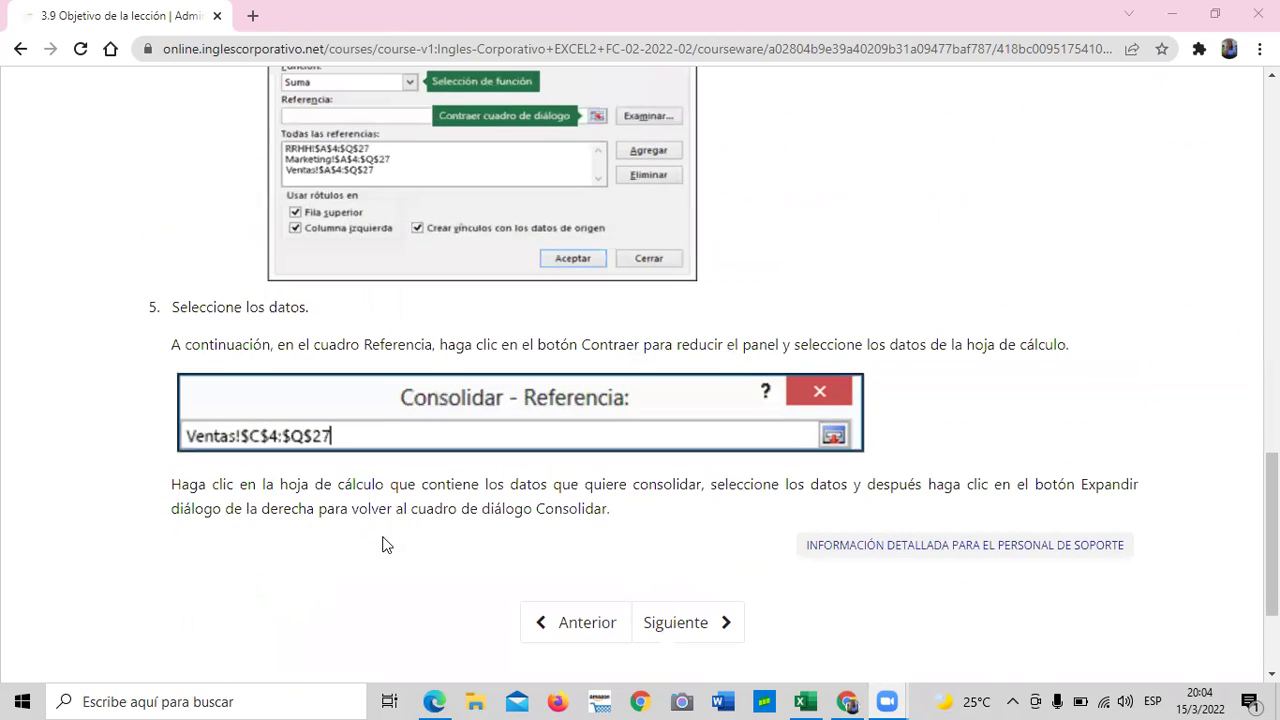
# - Go to the next lesson, 3.10 Consolidar Datos, and play its video
pyautogui.click(686, 622)
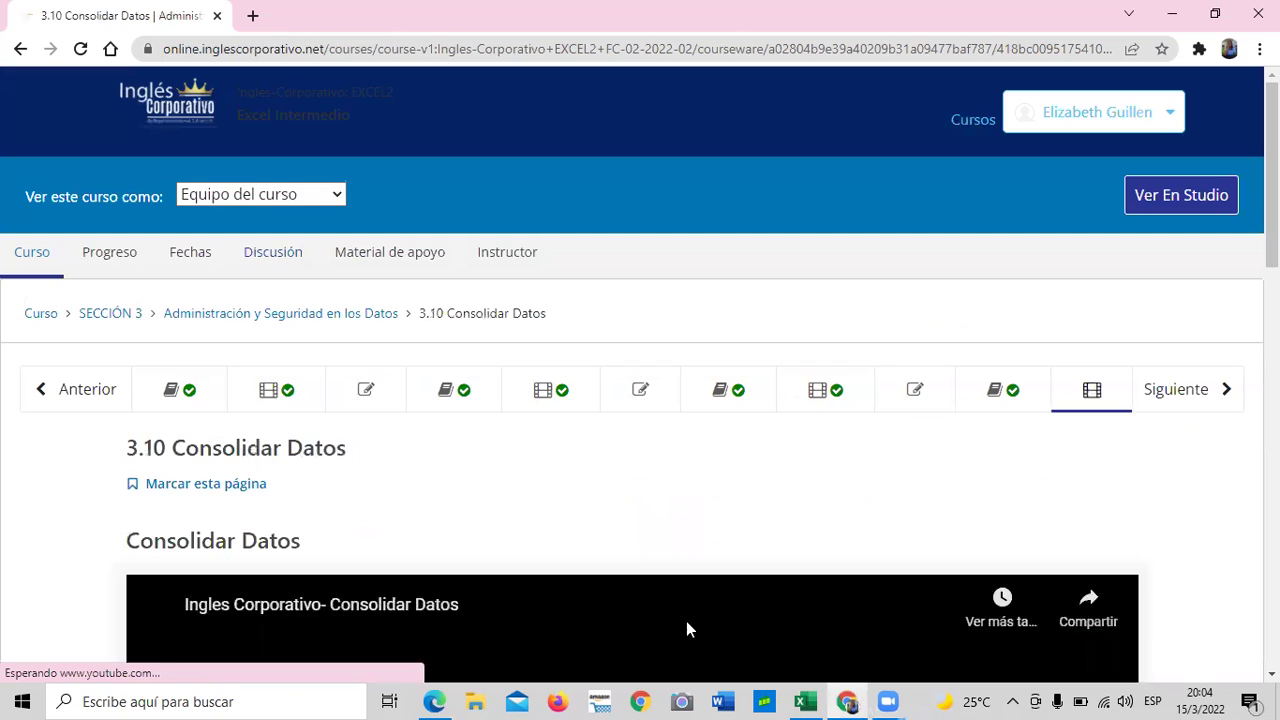
pyautogui.scroll(-1, 686, 623)
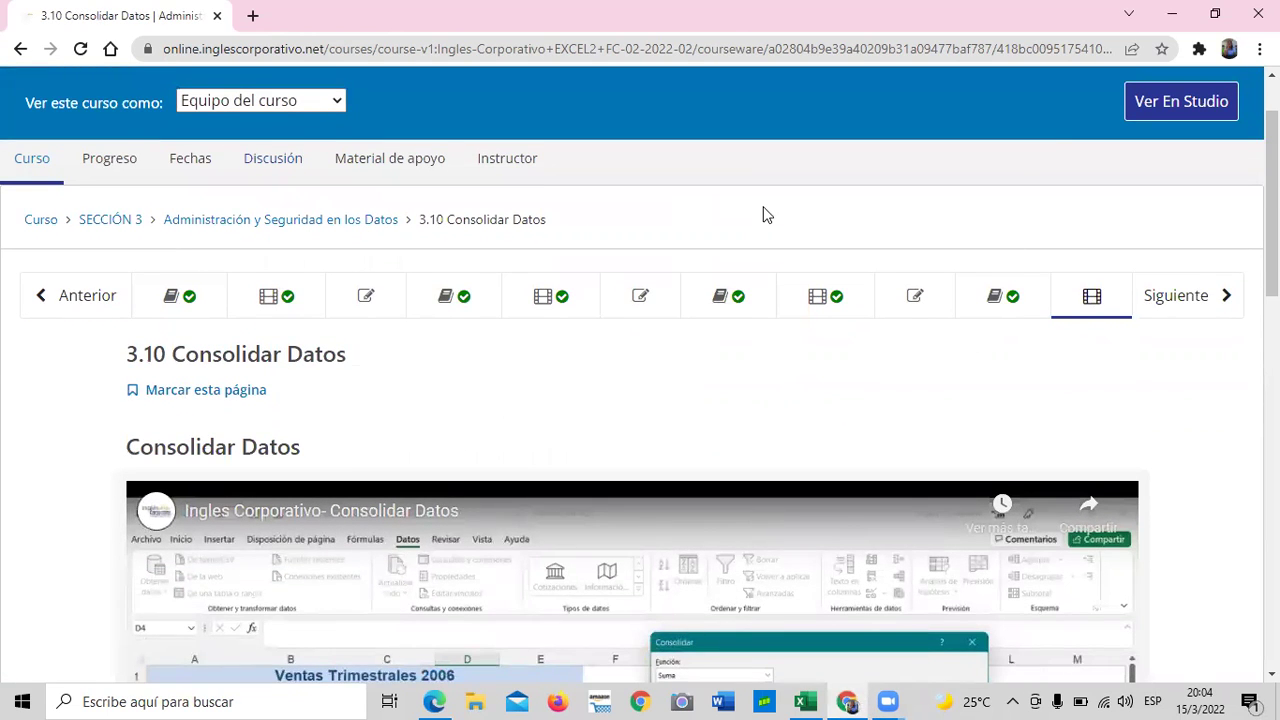
pyautogui.scroll(-4, 760, 215)
pyautogui.click(636, 388)
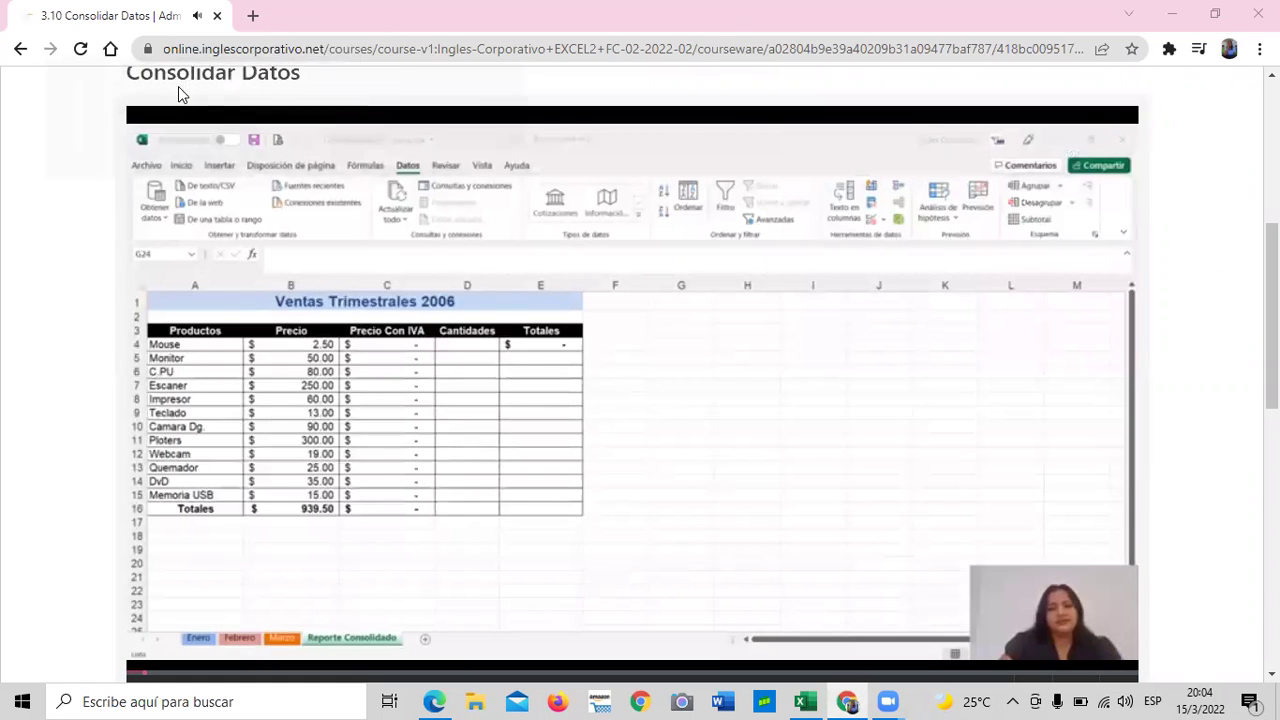
# - Lower the system volume while the Consolidar Datos video plays
pyautogui.press('XF86AudioRaiseVolume')
pyautogui.press('XF86AudioLowerVolume')
pyautogui.press('XF86AudioLowerVolume')
pyautogui.press('XF86AudioLowerVolume')
pyautogui.press('XF86AudioLowerVolume')
pyautogui.press('XF86AudioLowerVolume')
pyautogui.press('XF86AudioLowerVolume')
pyautogui.press('XF86AudioLowerVolume')
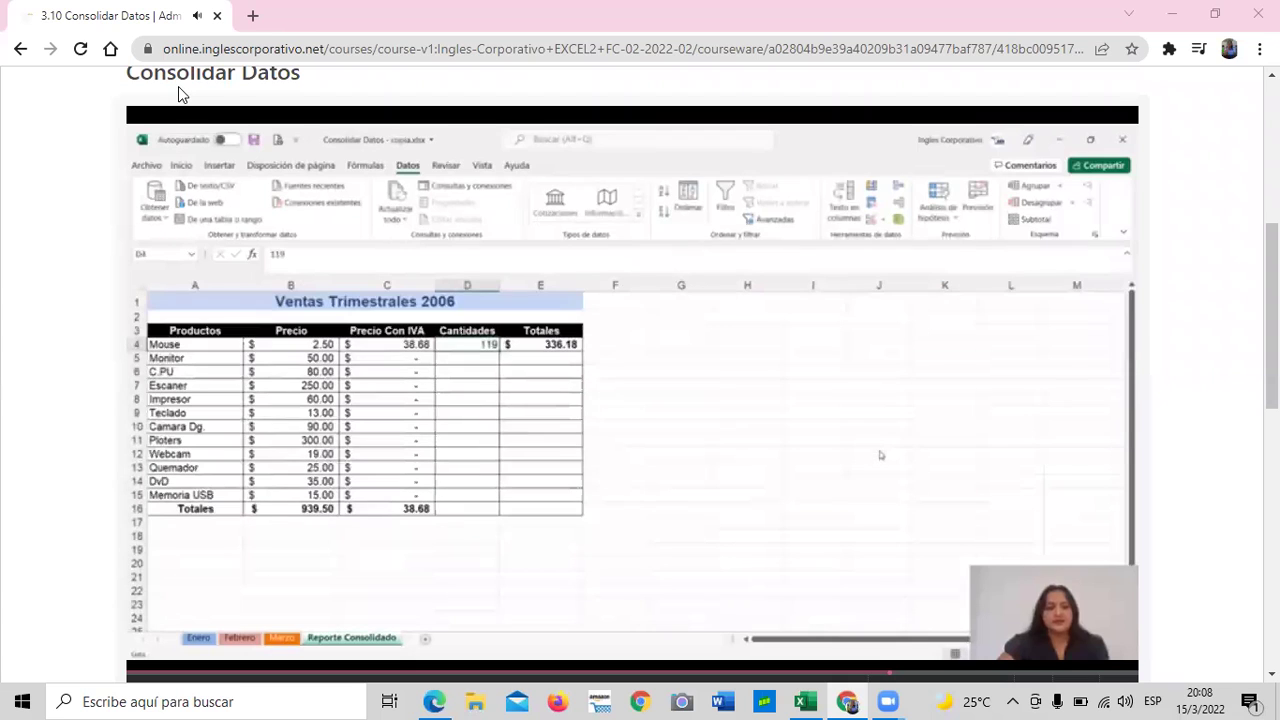
# - Watch the Consolidar Datos video to its end and look over the practice file link and discussion section below it
pyautogui.moveTo(420, 276)
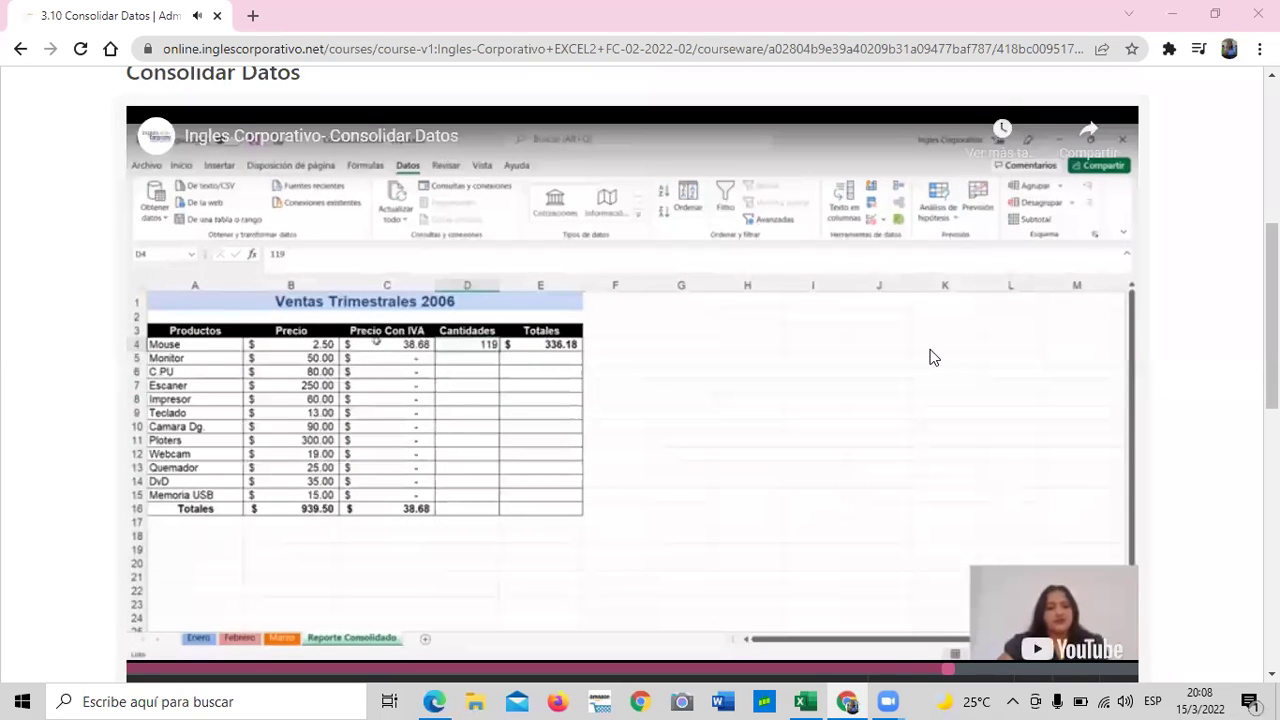
pyautogui.scroll(-1, 930, 357)
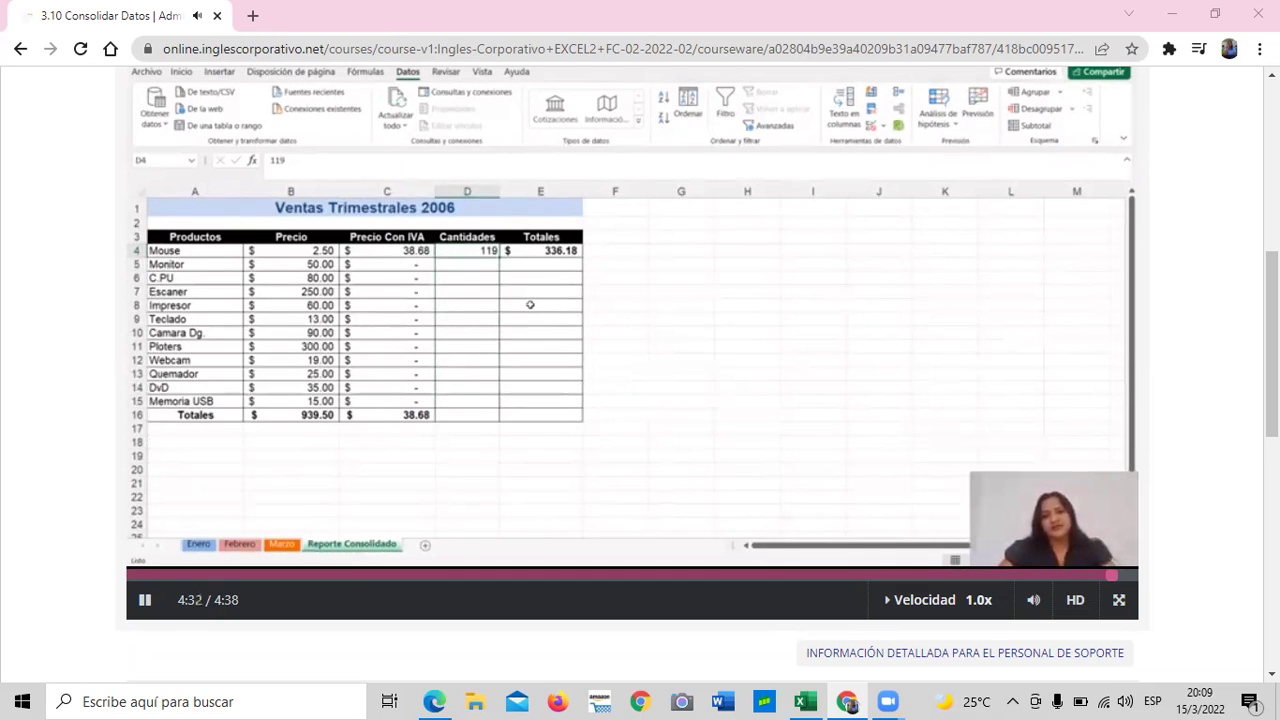
pyautogui.press('XF86AudioRaiseVolume')
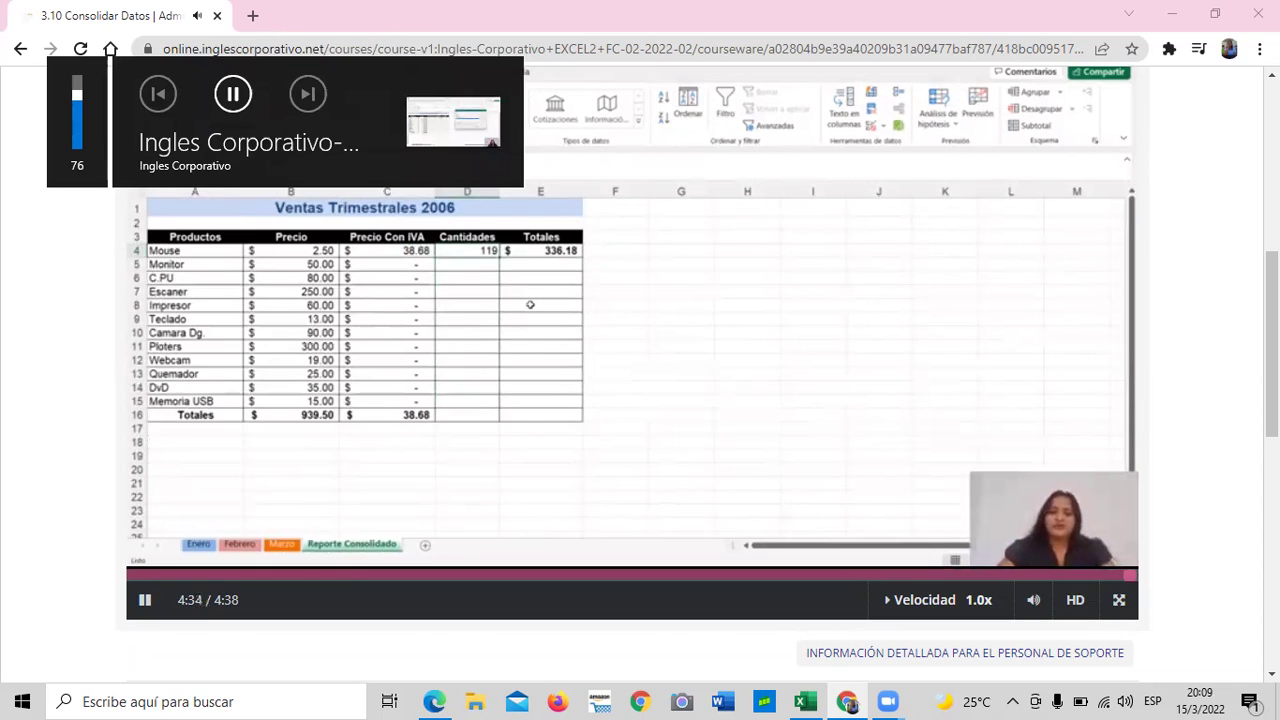
pyautogui.press('XF86AudioLowerVolume')
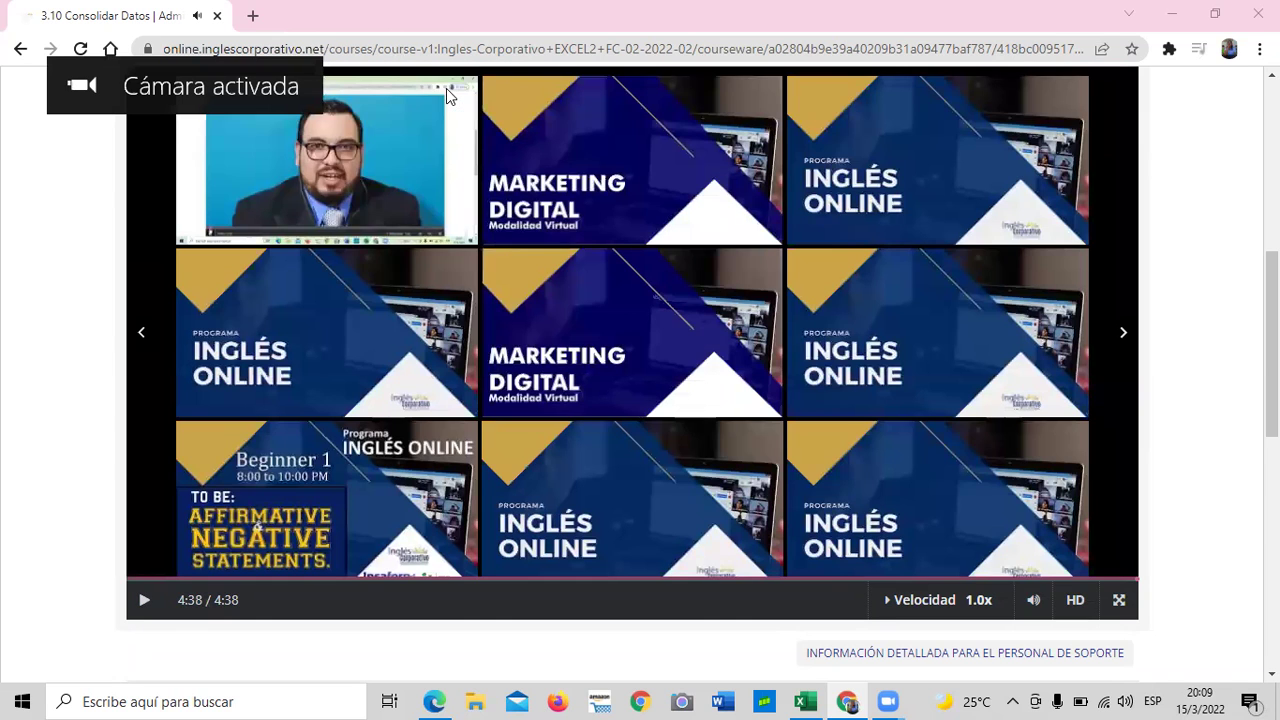
pyautogui.scroll(-3, 551, 306)
pyautogui.scroll(-1, 551, 306)
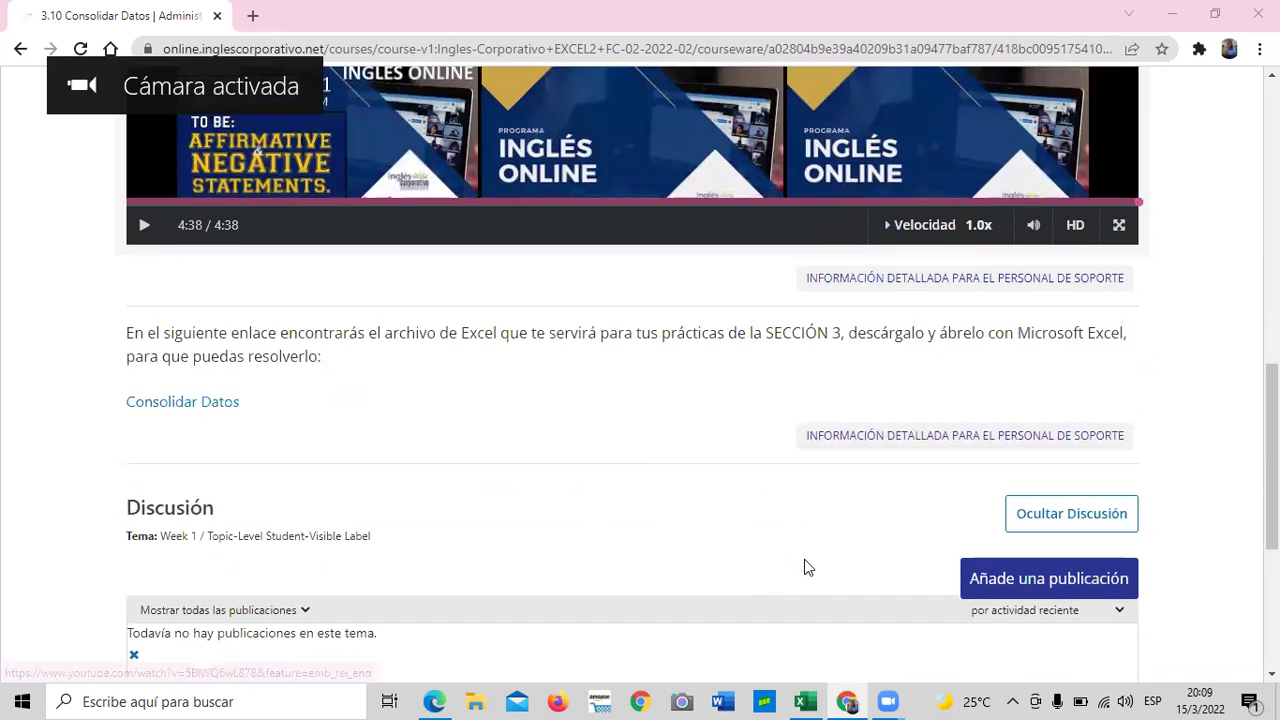
pyautogui.scroll(-1, 177, 483)
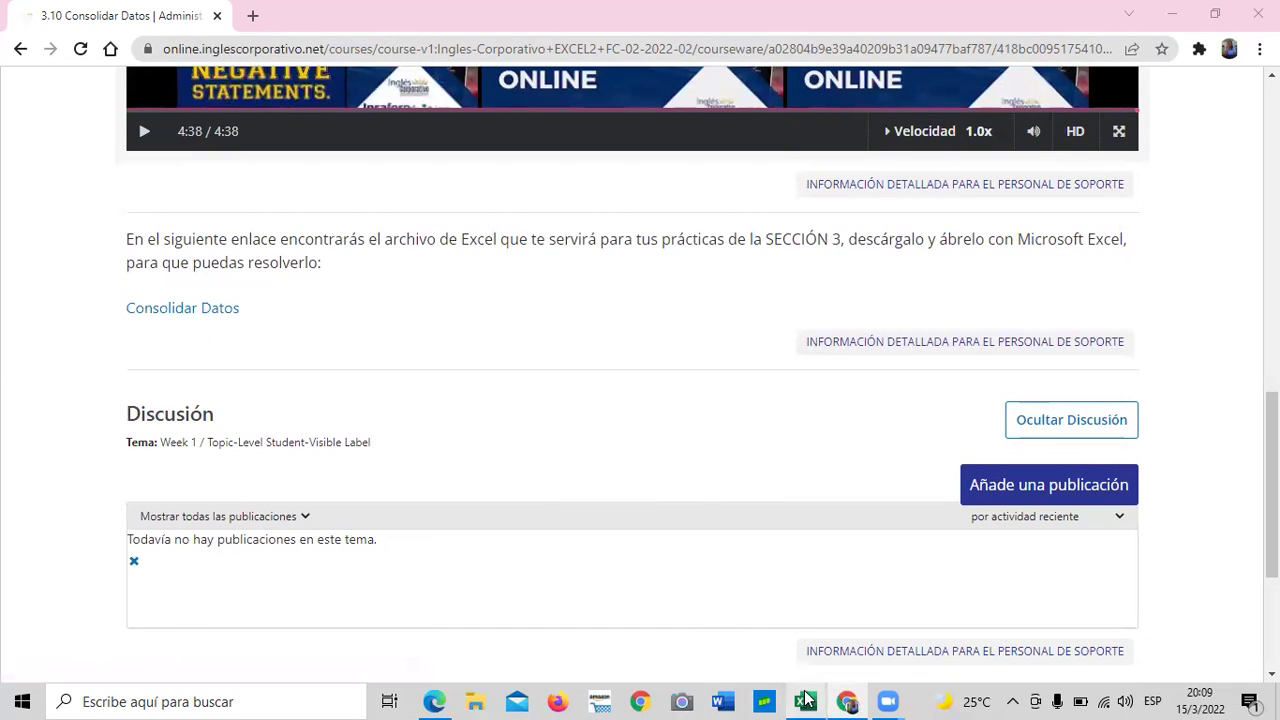
# - Switch to the Consolidar Datos - copia (1) workbook in Excel
pyautogui.moveTo(805, 701)
pyautogui.click(833, 636)
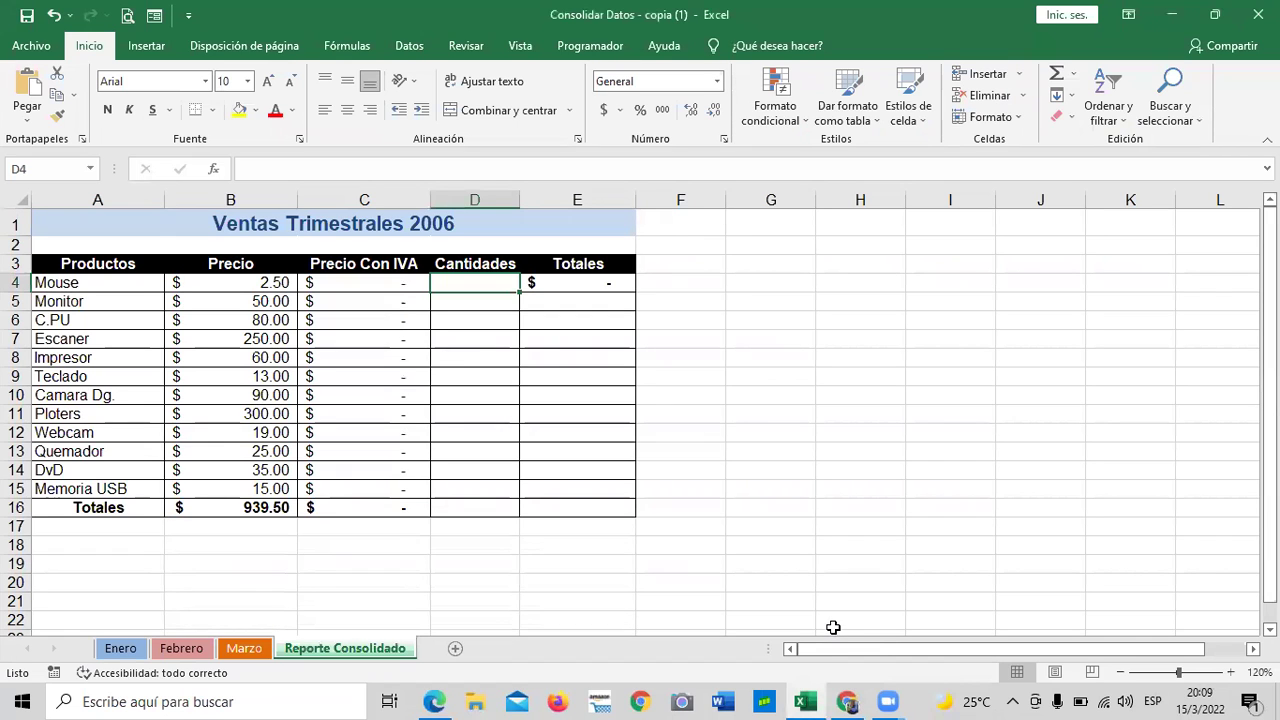
pyautogui.click(837, 456)
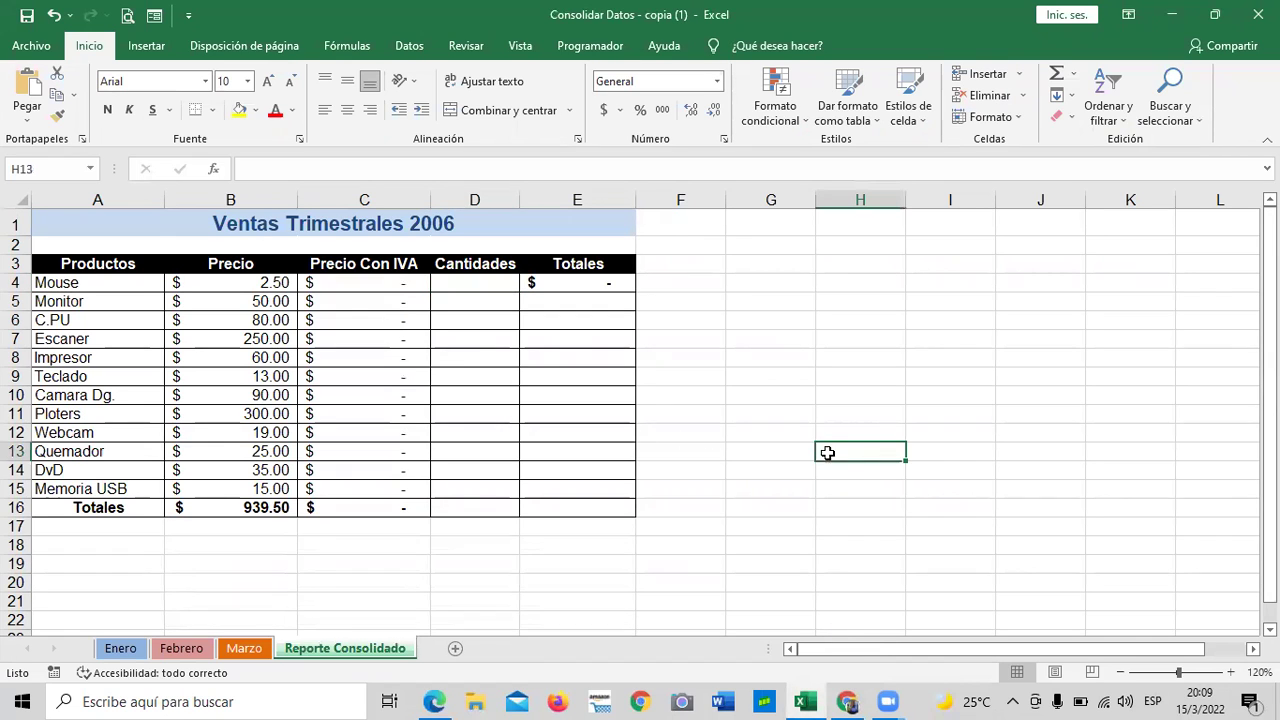
# - Review the monthly product quantities on the Enero, Febrero and Marzo sheets and return to the Reporte Consolidado sheet
pyautogui.click(121, 650)
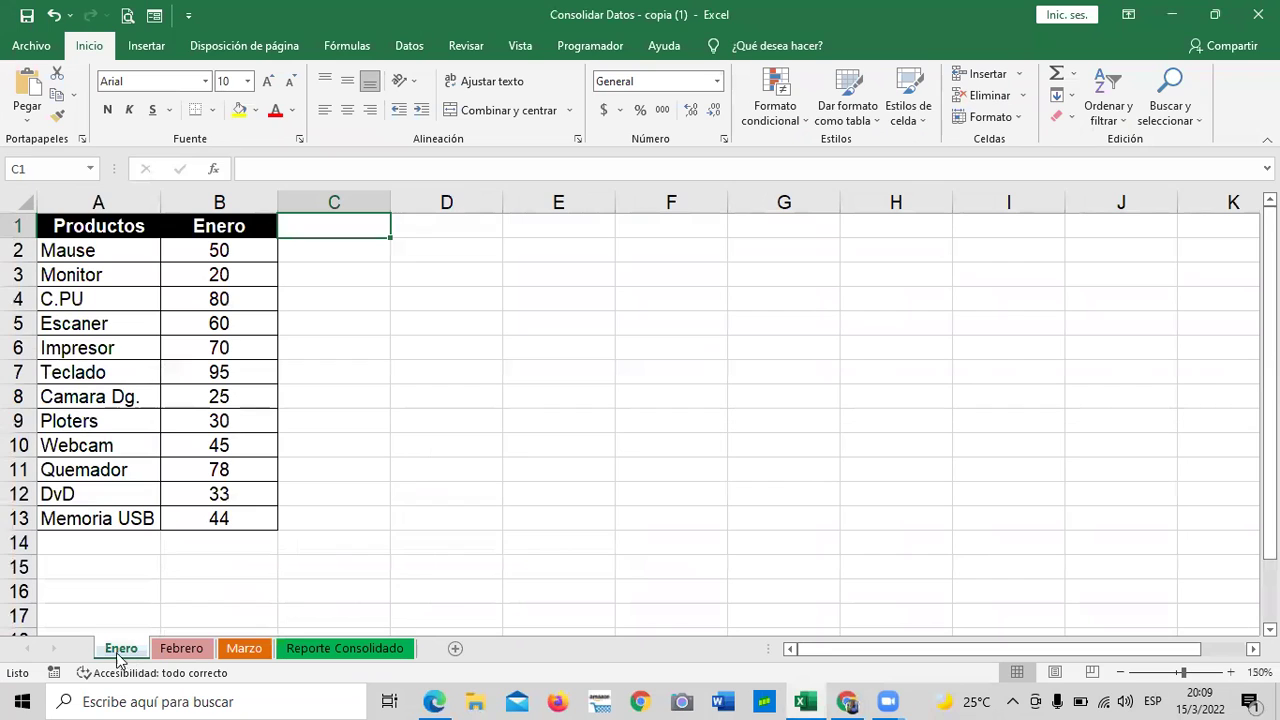
pyautogui.click(318, 514)
pyautogui.click(189, 650)
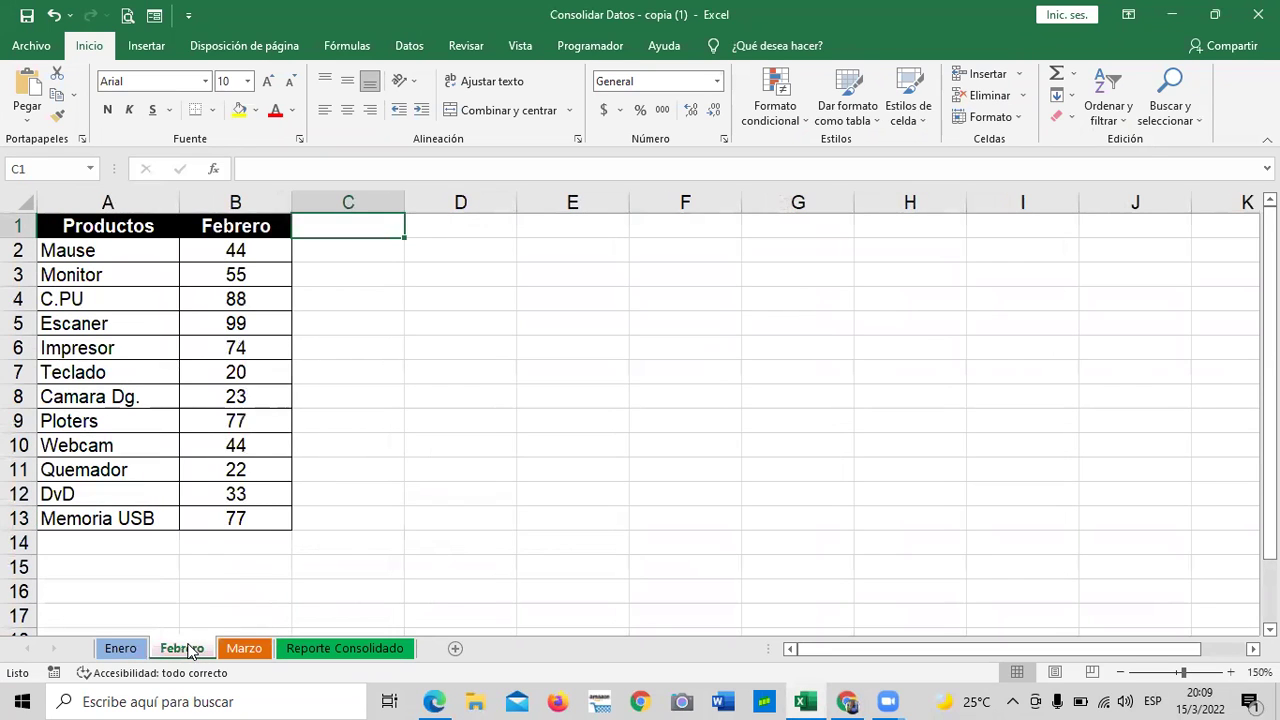
pyautogui.click(243, 649)
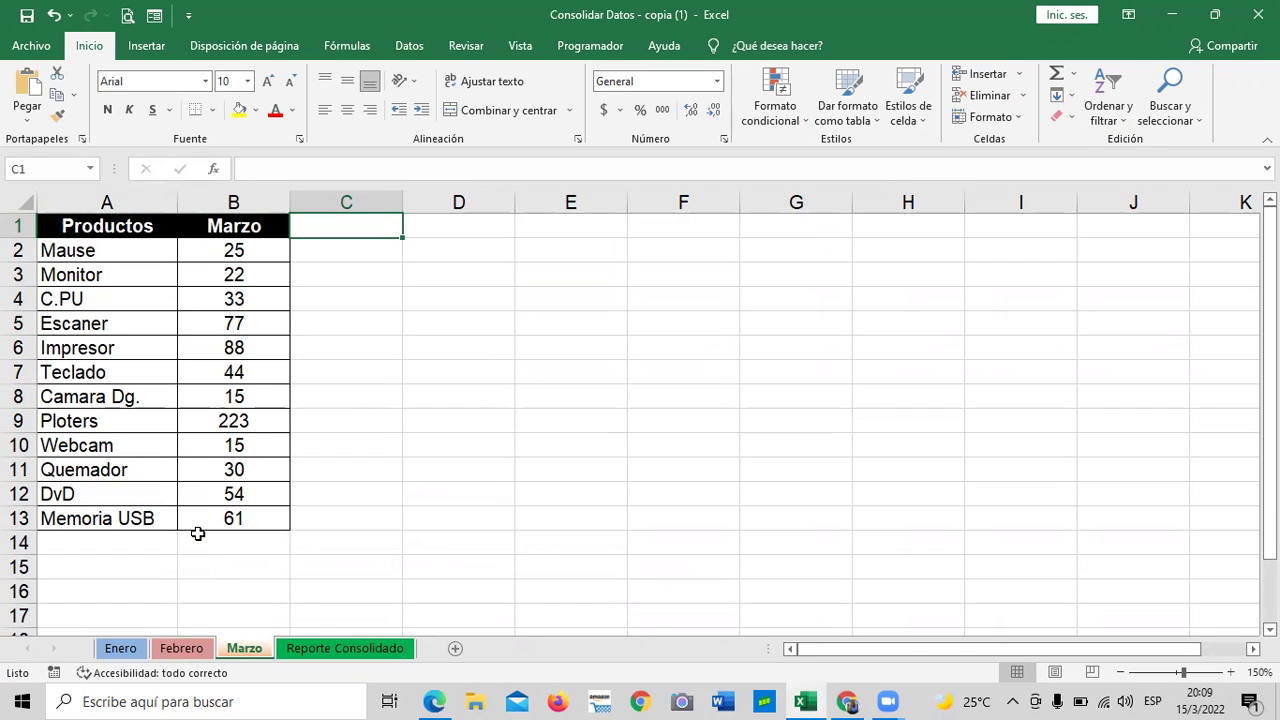
pyautogui.click(345, 649)
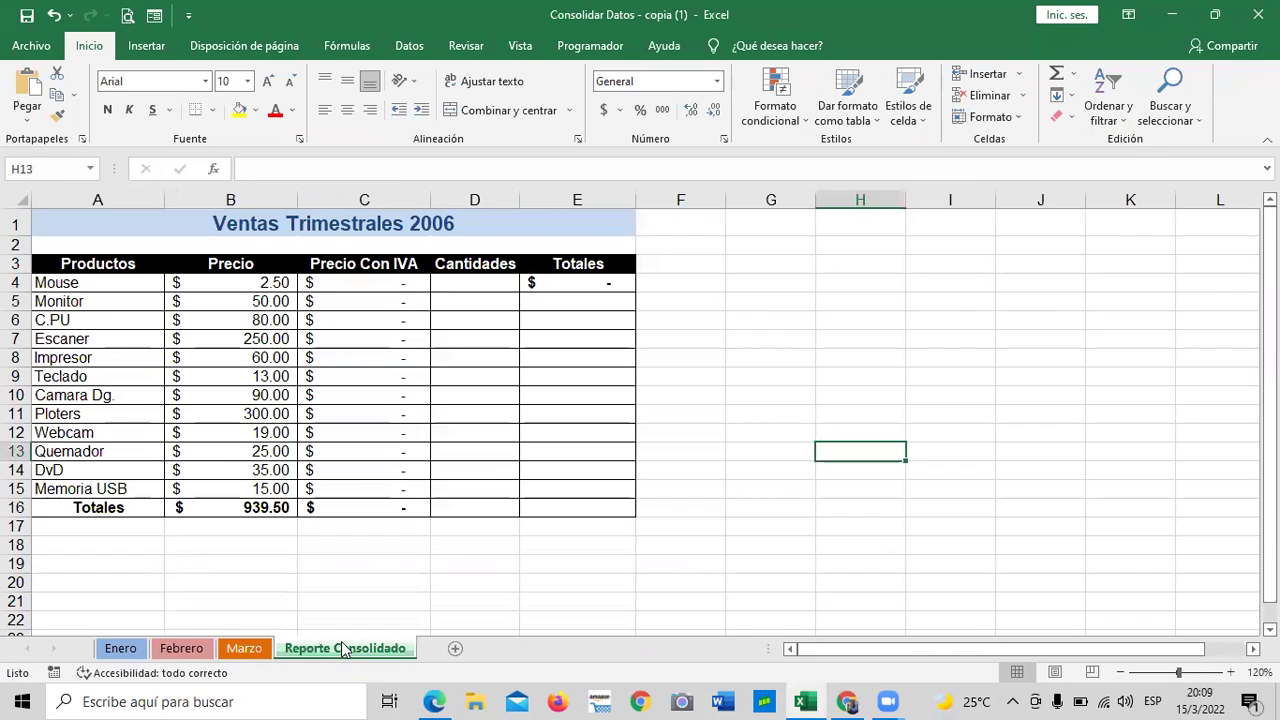
pyautogui.click(822, 355)
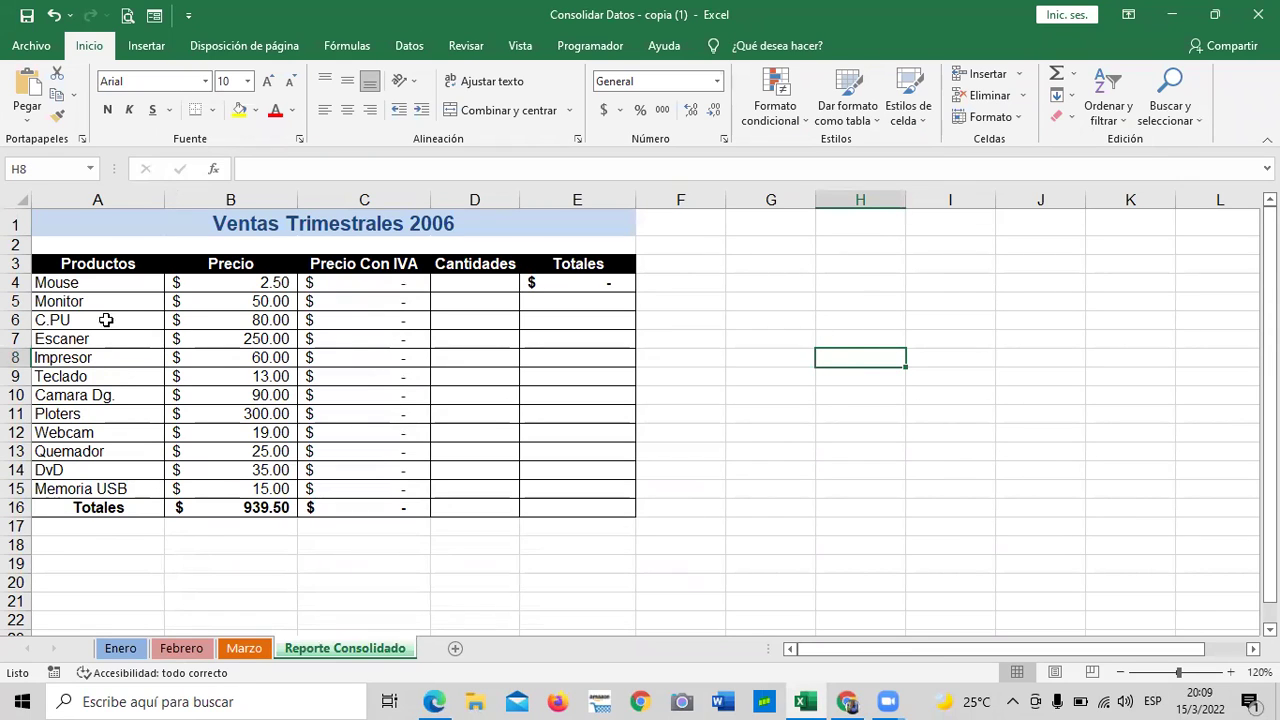
# - Examine the Mouse row of the report, including the formulas in its Precio Con IVA and Totales cells
pyautogui.click(97, 288)
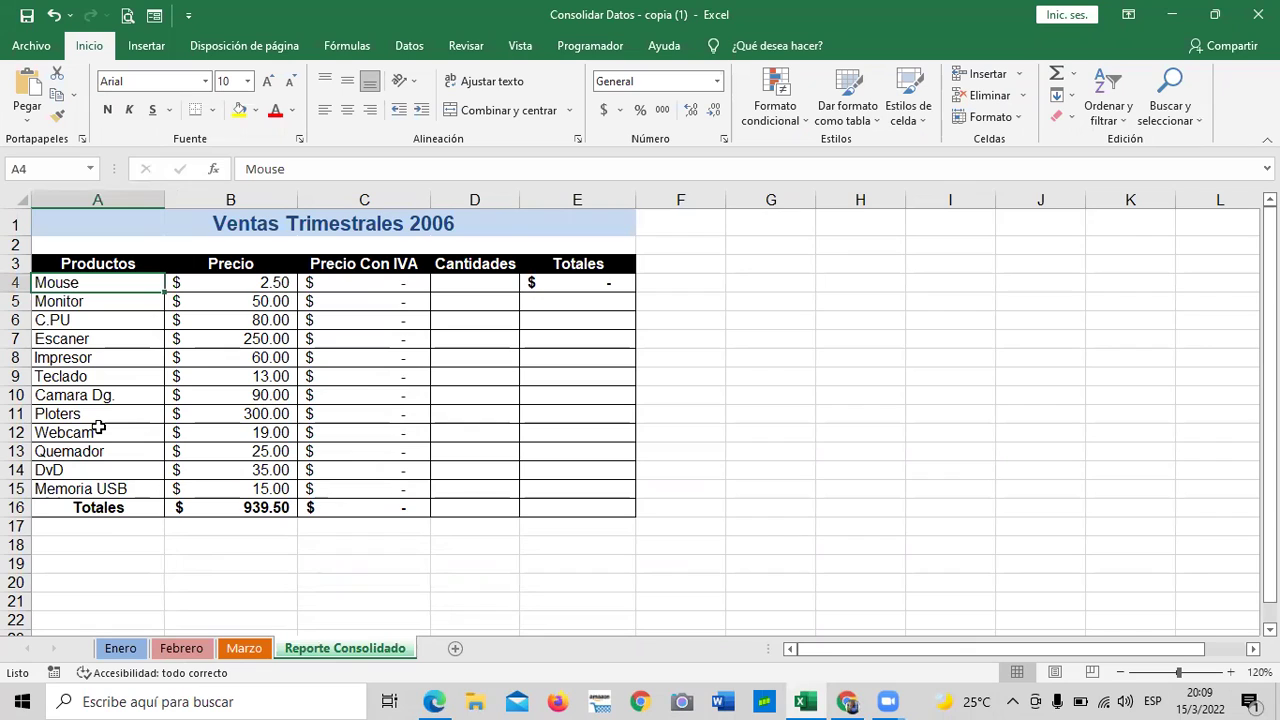
pyautogui.click(216, 285)
pyautogui.click(385, 283)
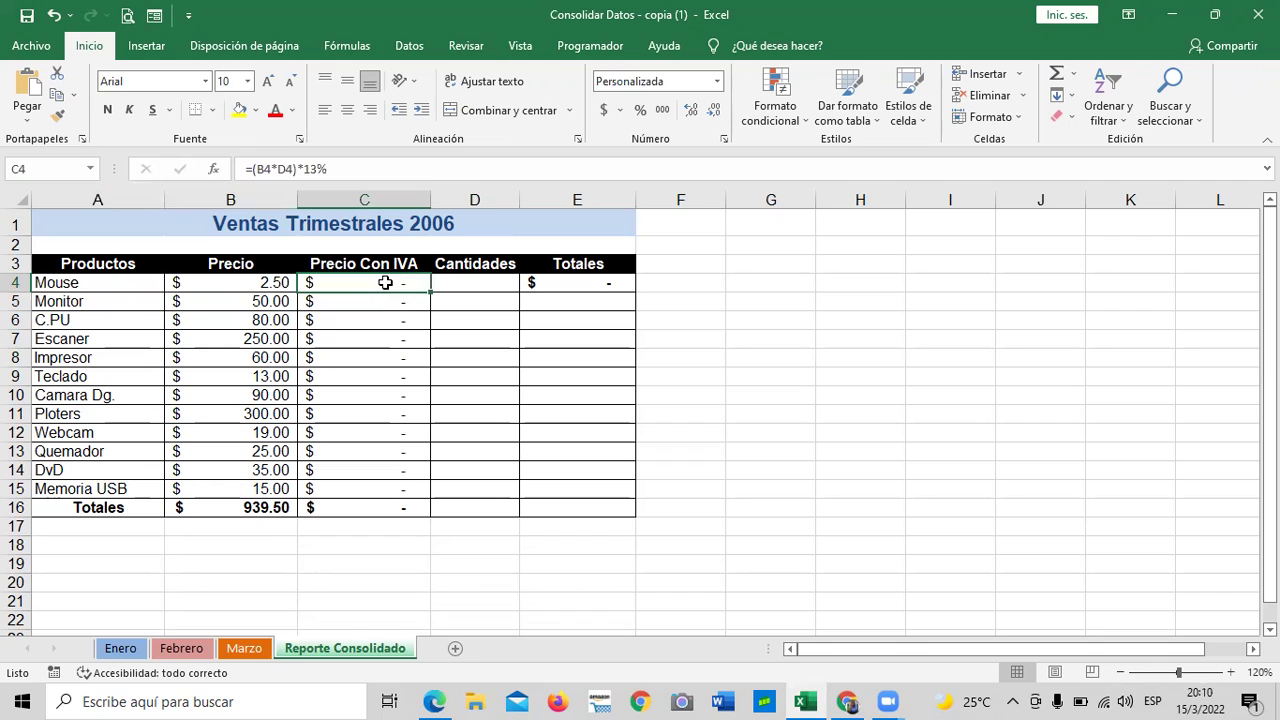
pyautogui.click(476, 281)
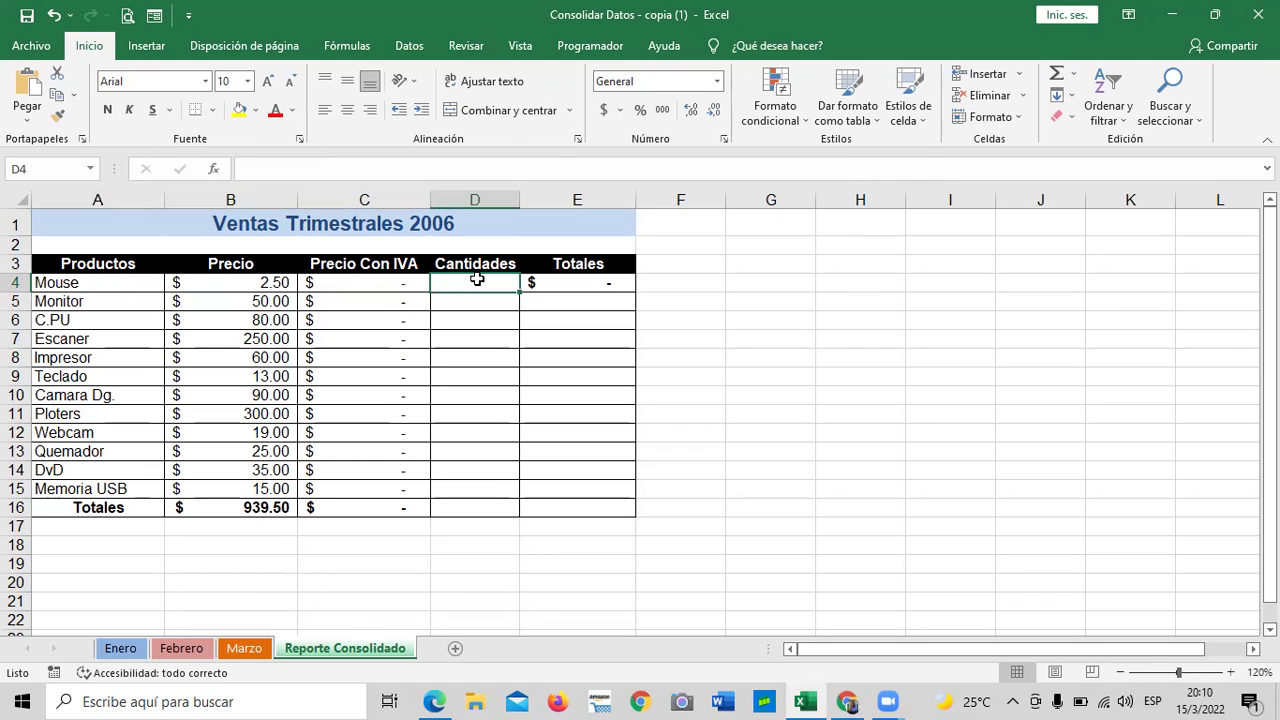
pyautogui.click(382, 283)
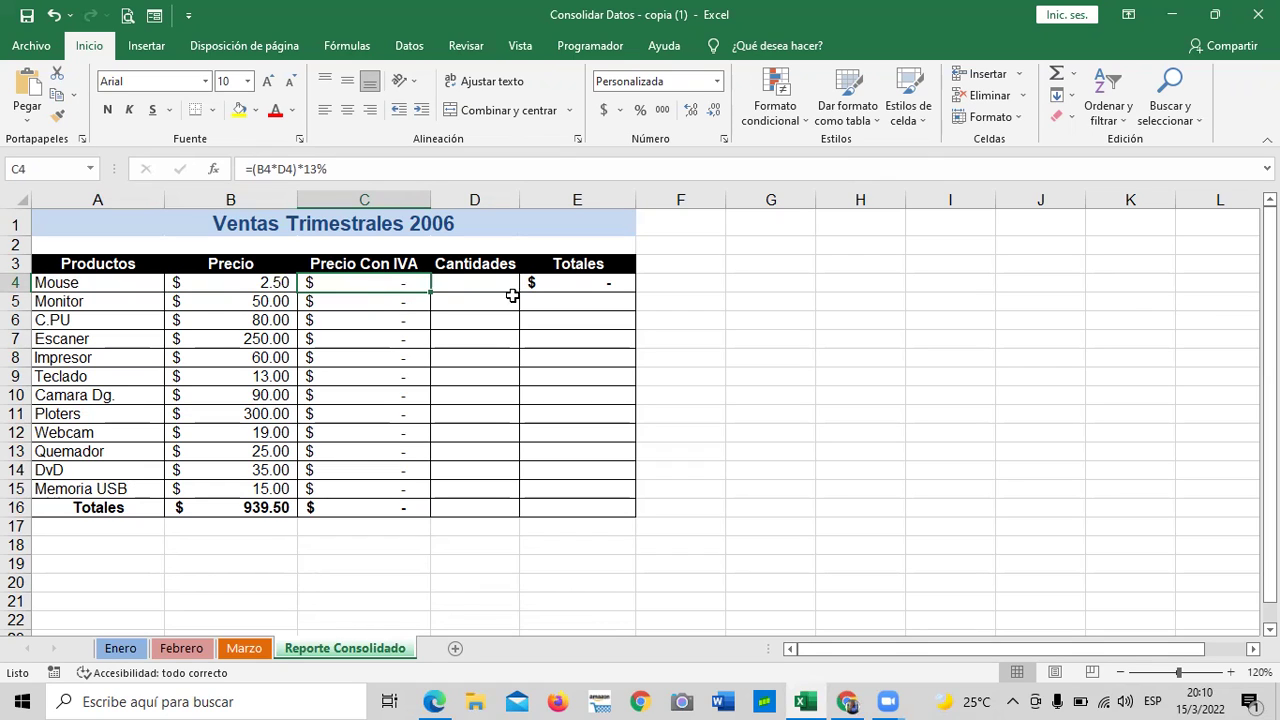
pyautogui.click(584, 281)
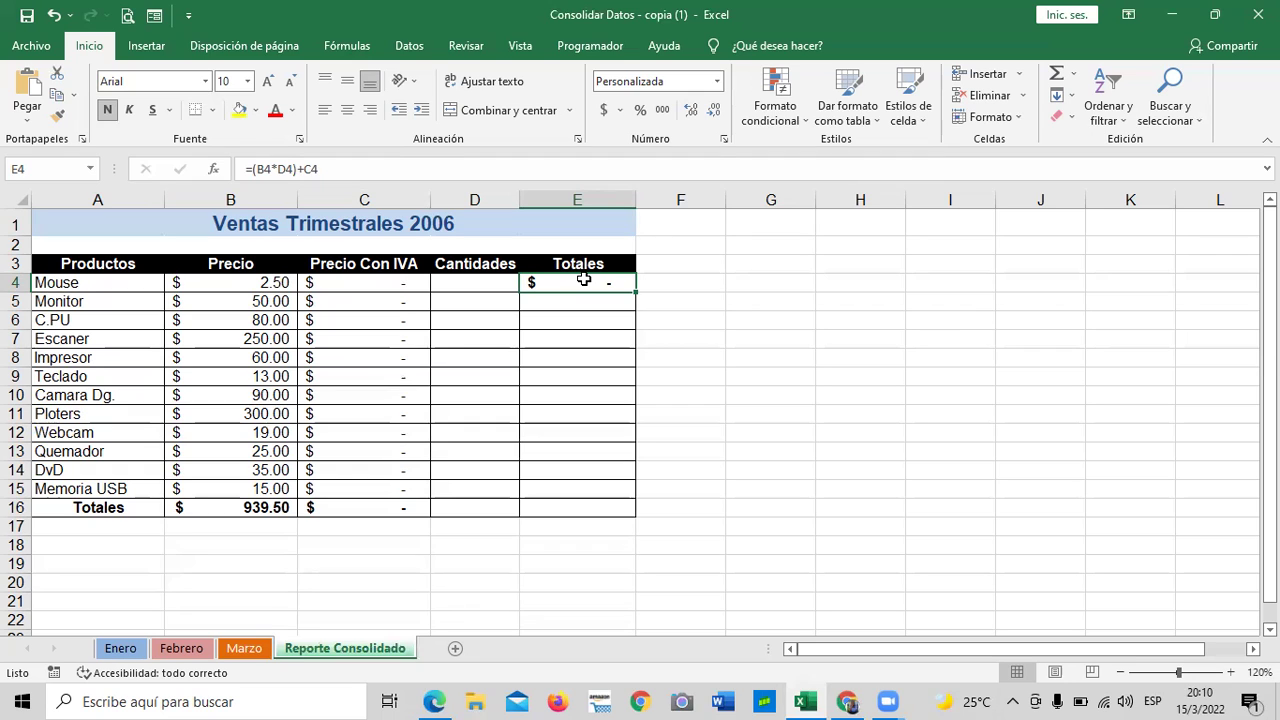
pyautogui.click(750, 360)
# - Start Consolidate at cell D4 of the Cantidades column and delete the existing Enero, Febrero and Marzo $B$13 references
pyautogui.click(451, 281)
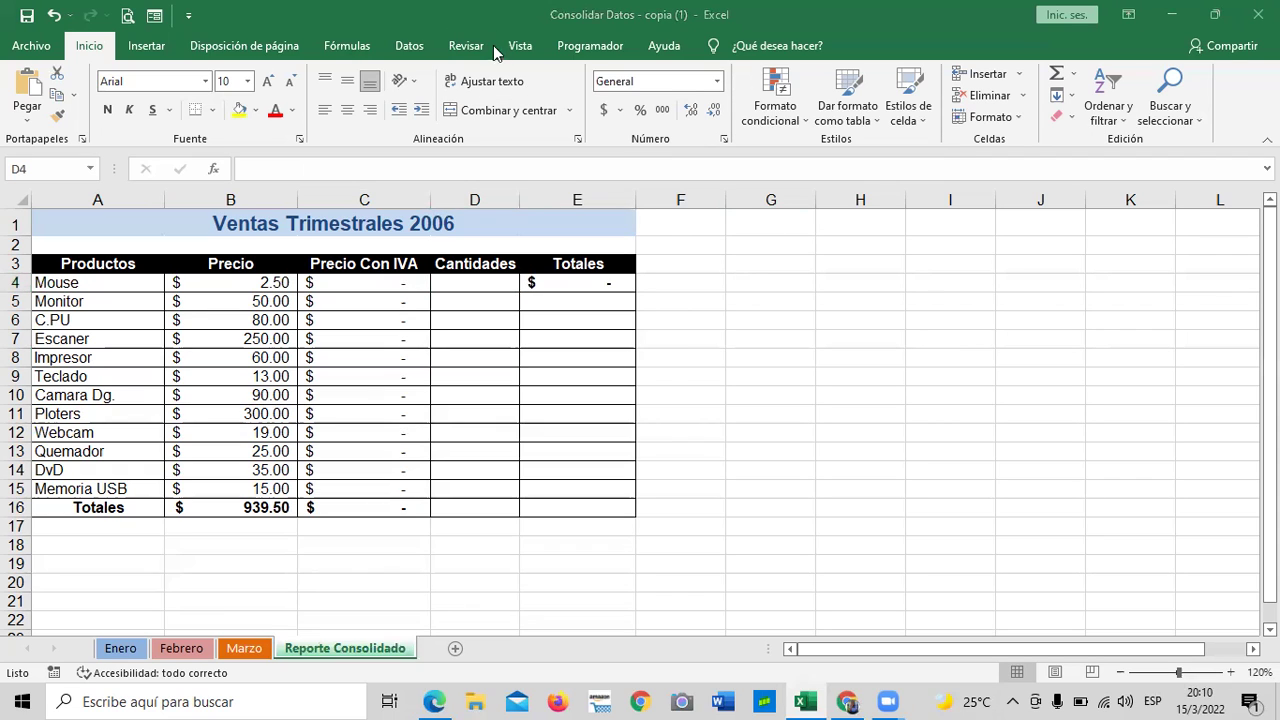
pyautogui.click(412, 50)
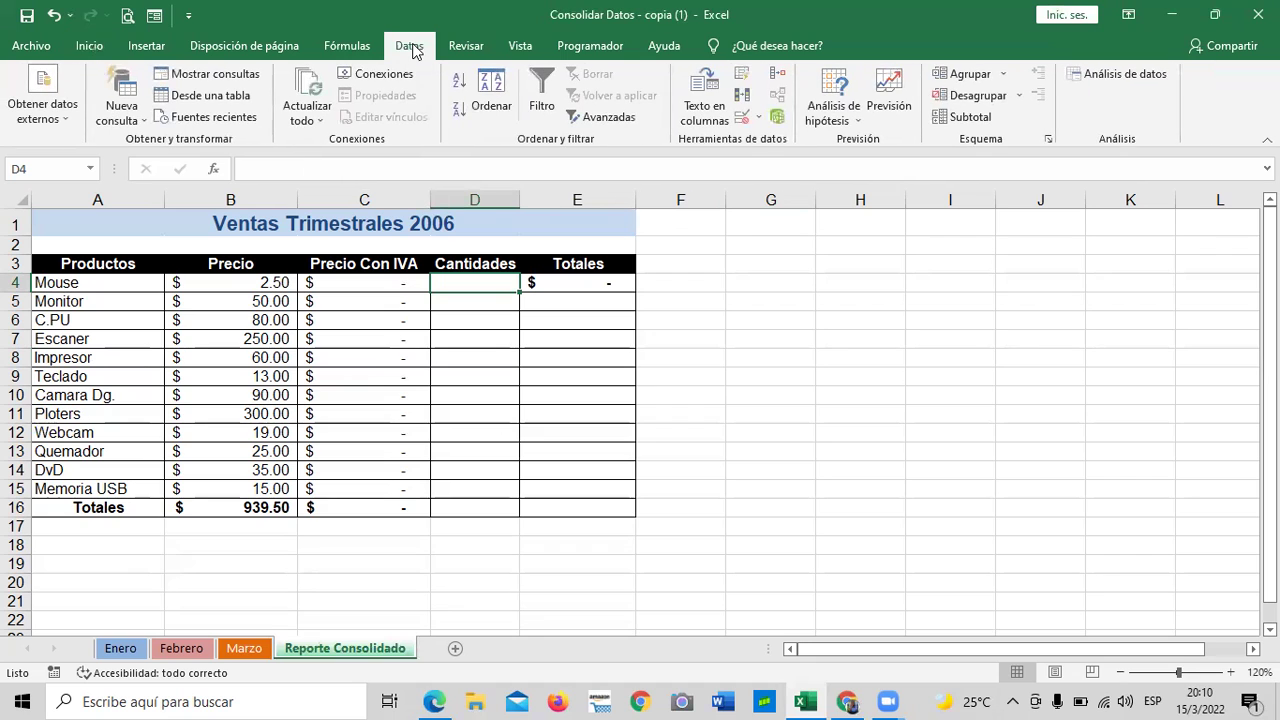
pyautogui.click(778, 74)
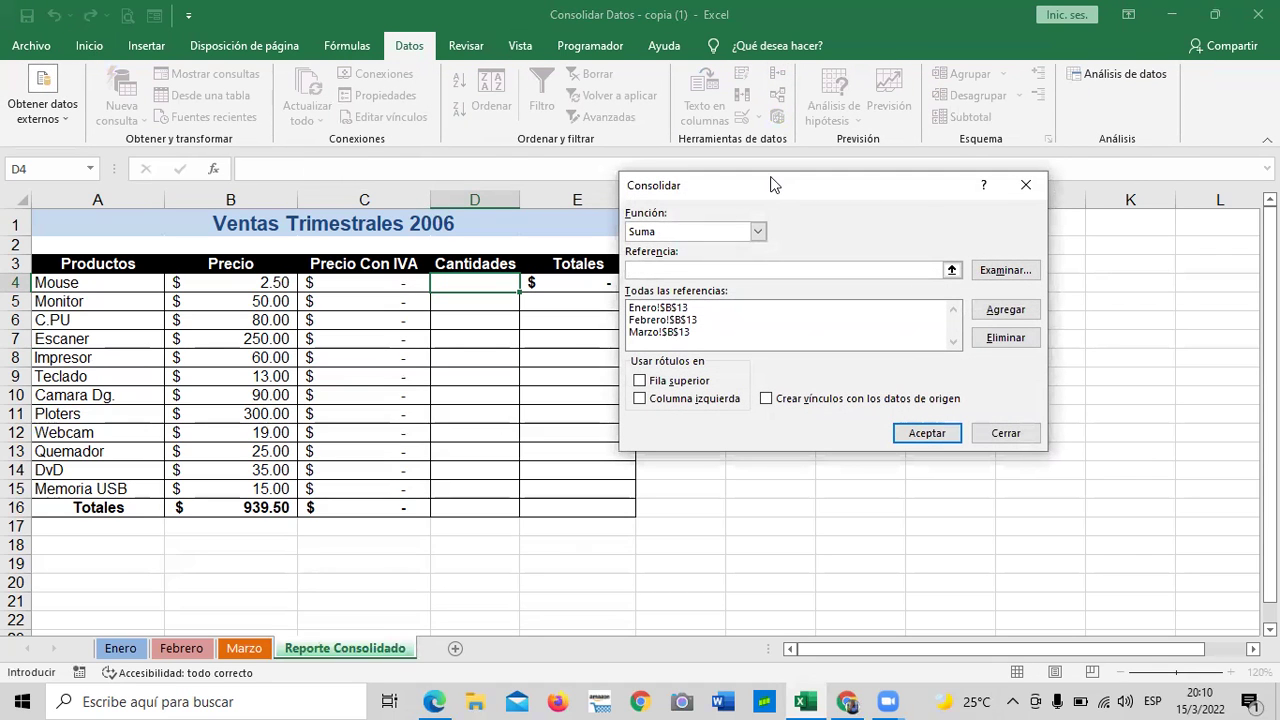
pyautogui.moveTo(770, 185); pyautogui.dragTo(770, 157)
pyautogui.click(680, 280)
pyautogui.click(985, 310)
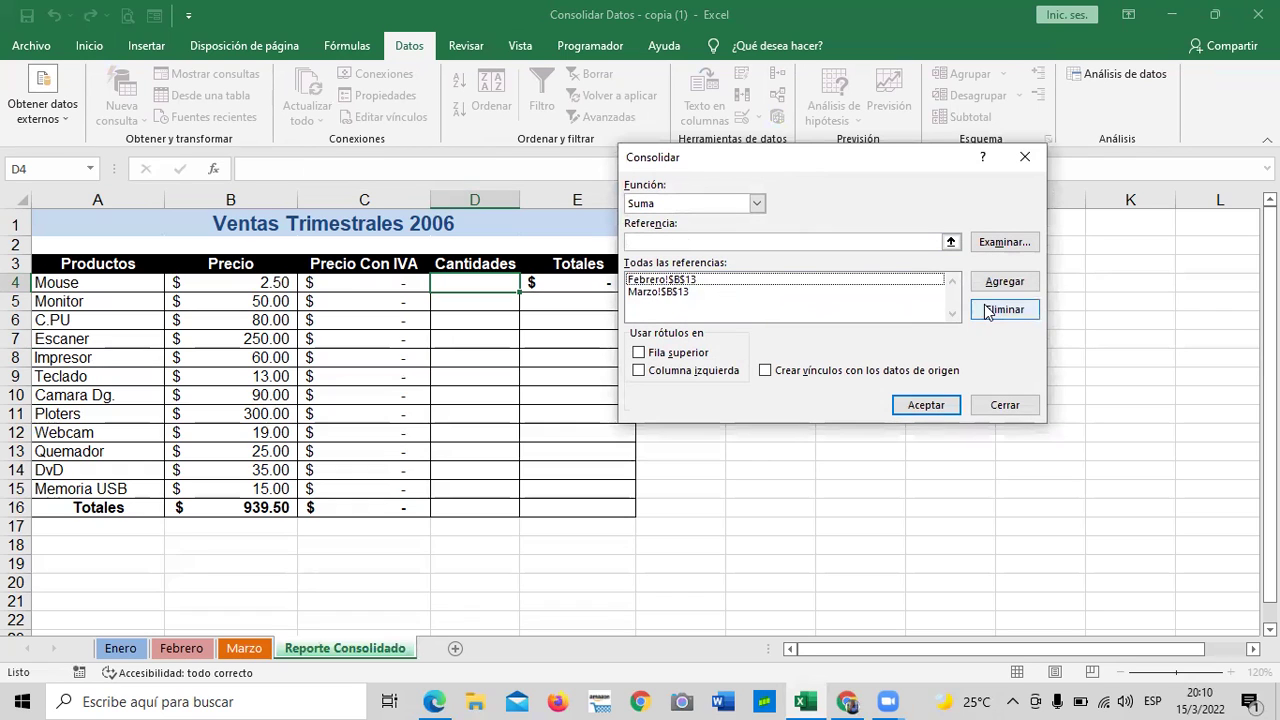
pyautogui.click(678, 292)
pyautogui.click(986, 310)
pyautogui.click(710, 281)
pyautogui.click(1004, 310)
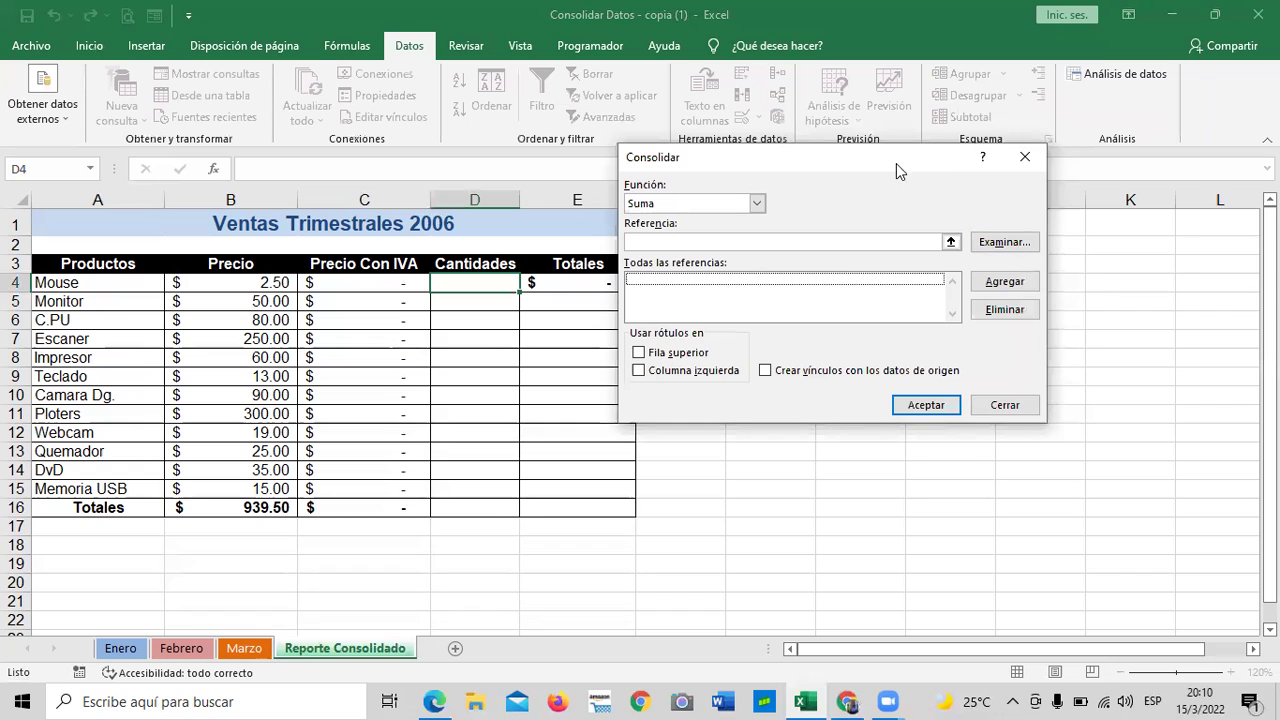
# - Set the Consolidate function to Suma and add the Mause quantity Enero!$B$2 as the first reference
pyautogui.moveTo(896, 163); pyautogui.dragTo(949, 196)
pyautogui.click(811, 236)
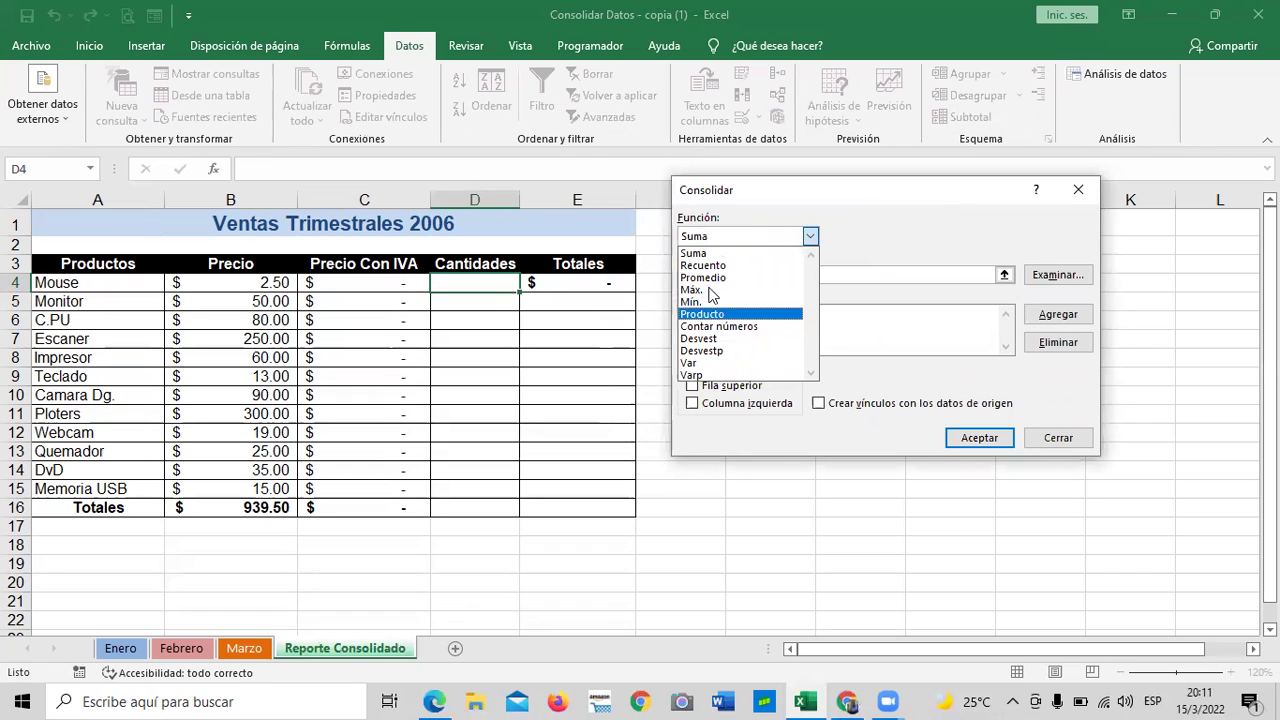
pyautogui.click(729, 251)
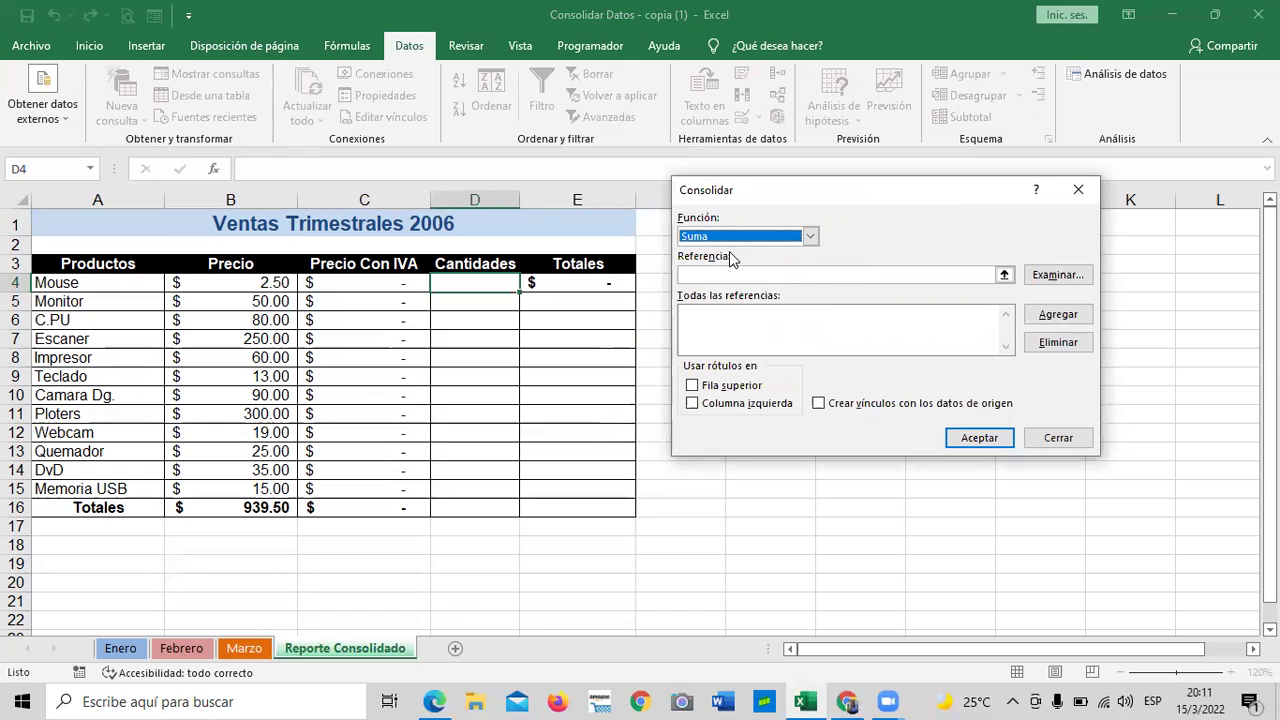
pyautogui.click(1004, 275)
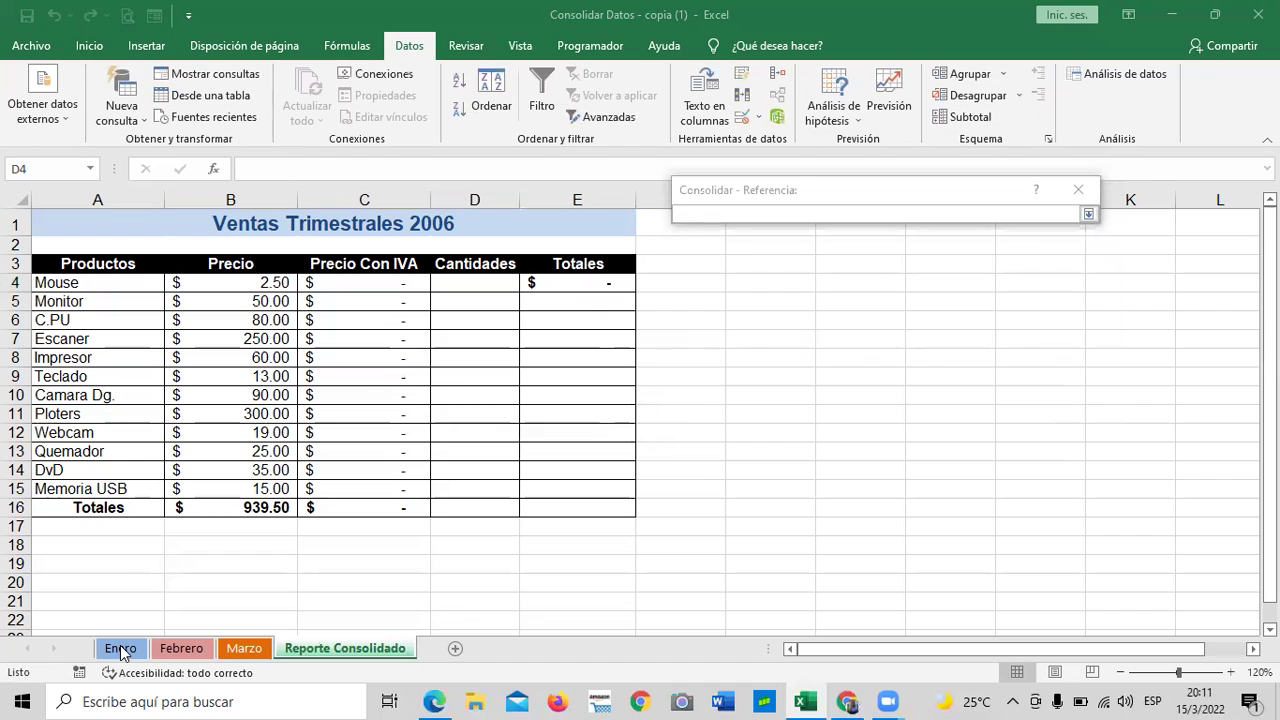
pyautogui.click(916, 211)
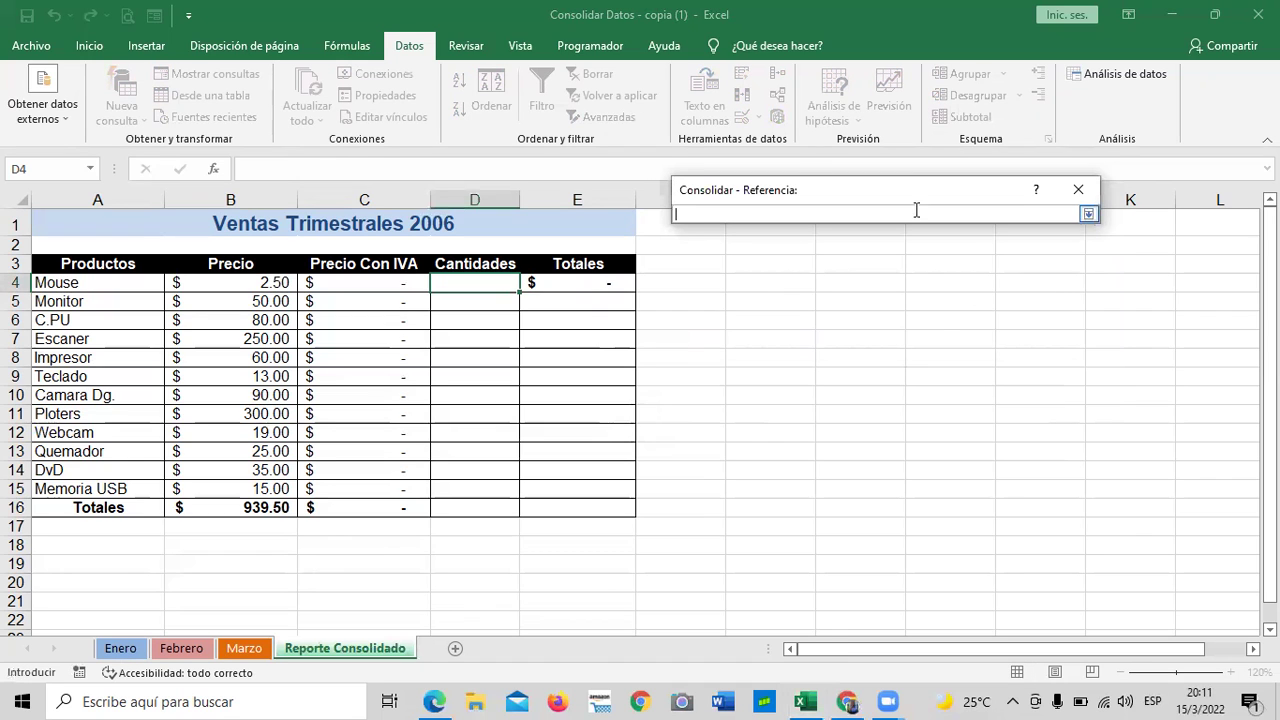
pyautogui.click(114, 647)
pyautogui.click(219, 250)
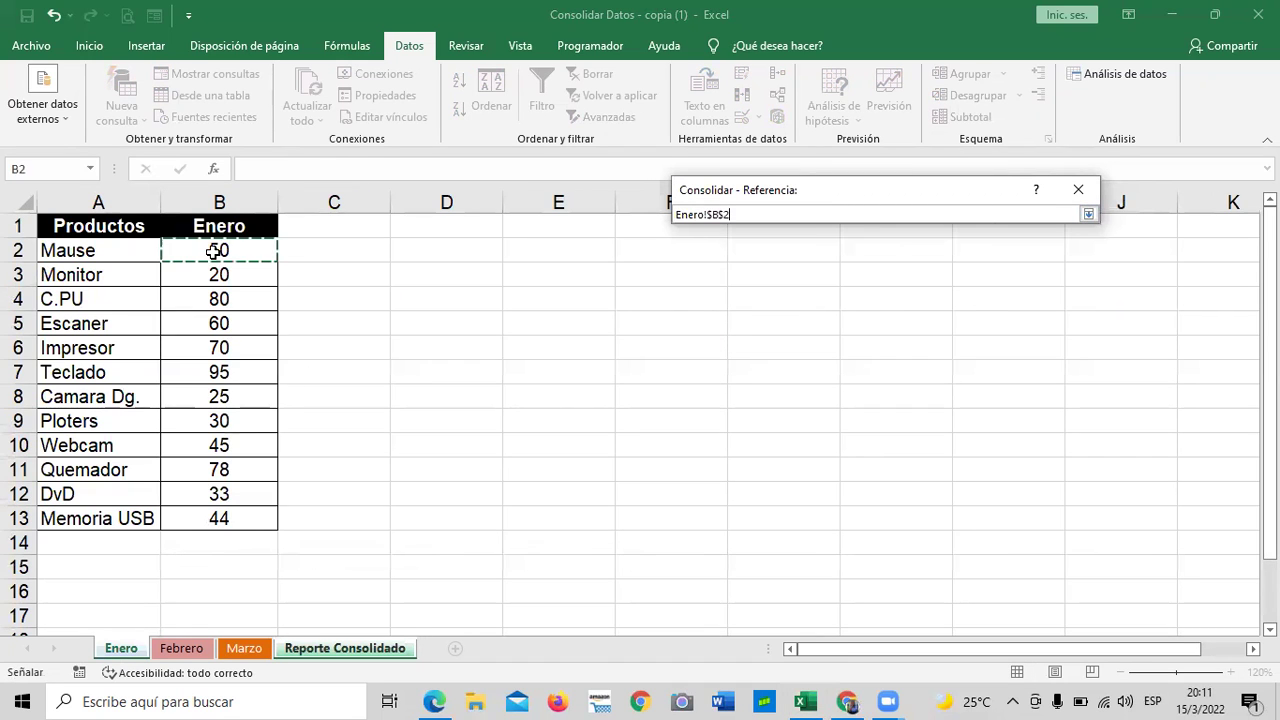
pyautogui.click(1087, 214)
pyautogui.click(1072, 316)
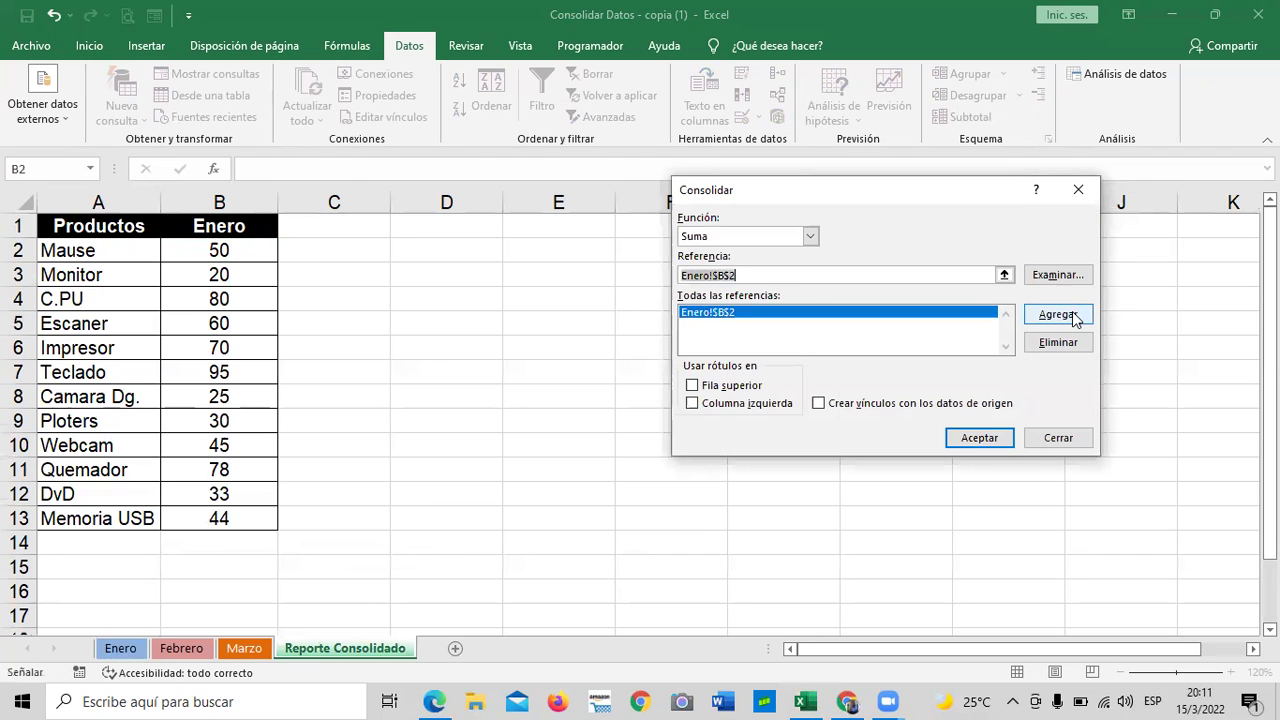
# - Add Febrero!$B$2 and Marzo!$B$2 to the references and run the consolidation into cell D4
pyautogui.click(185, 651)
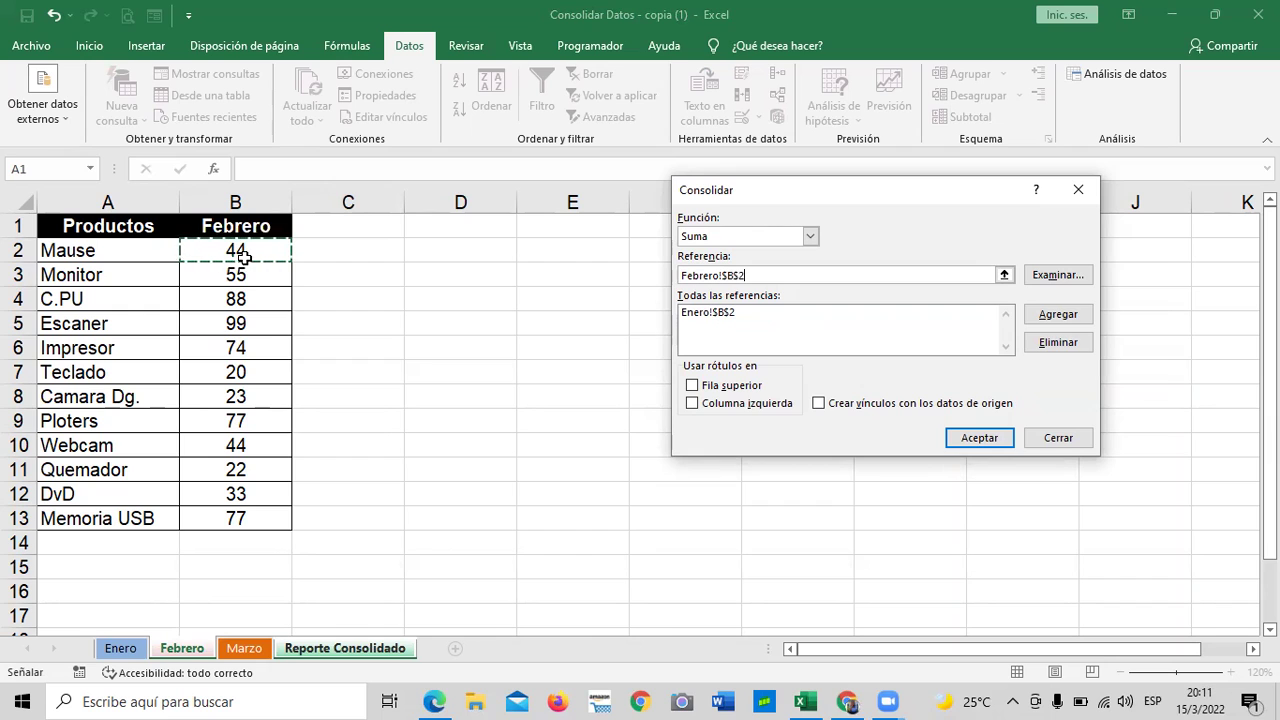
pyautogui.click(1075, 318)
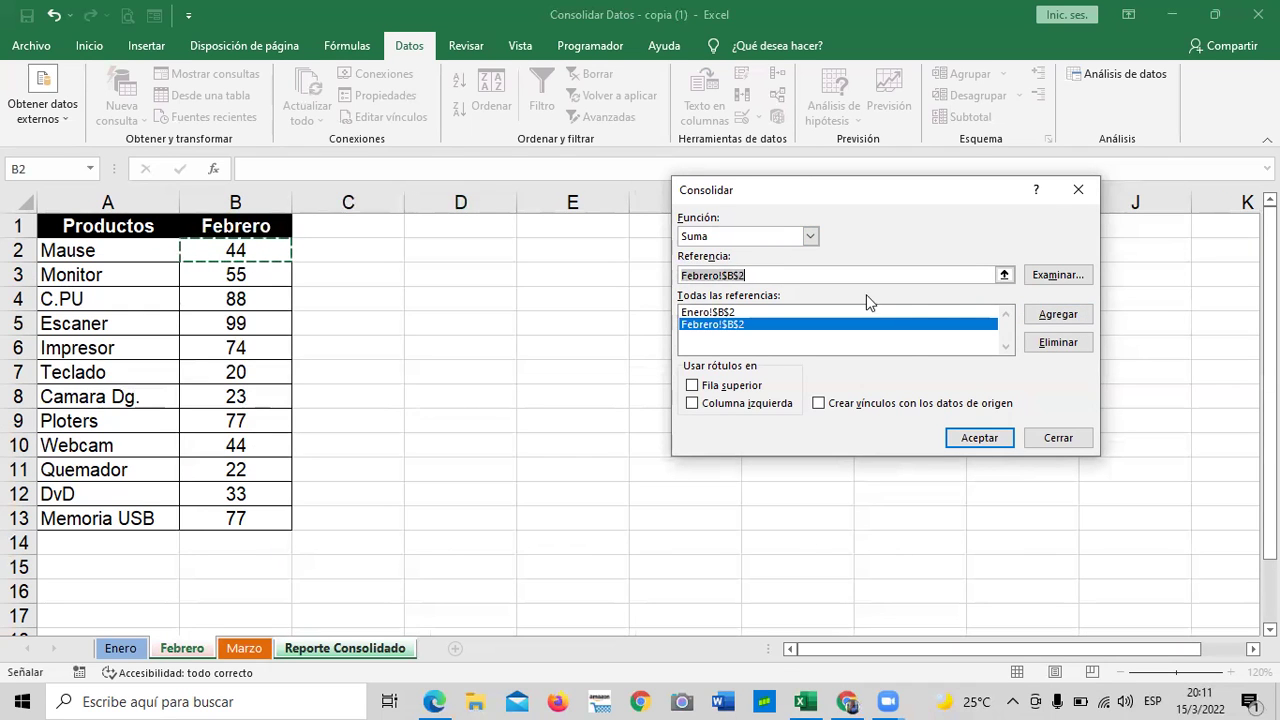
pyautogui.click(244, 648)
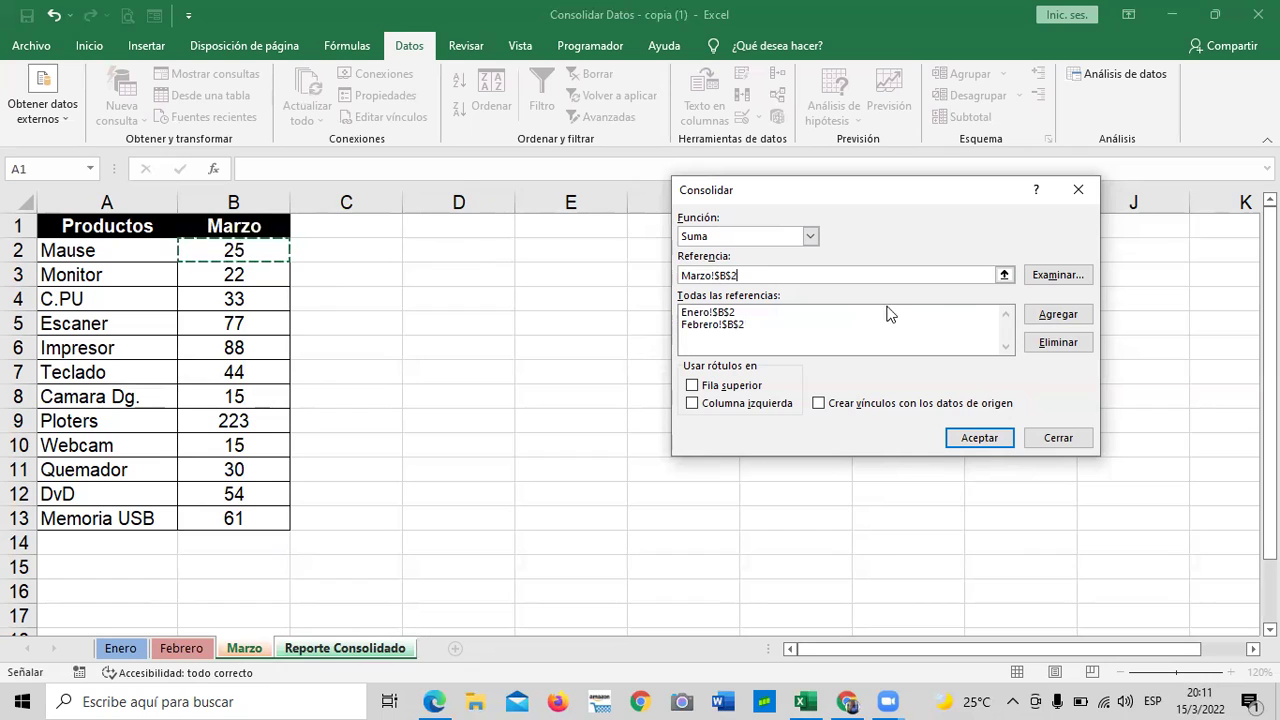
pyautogui.click(1064, 316)
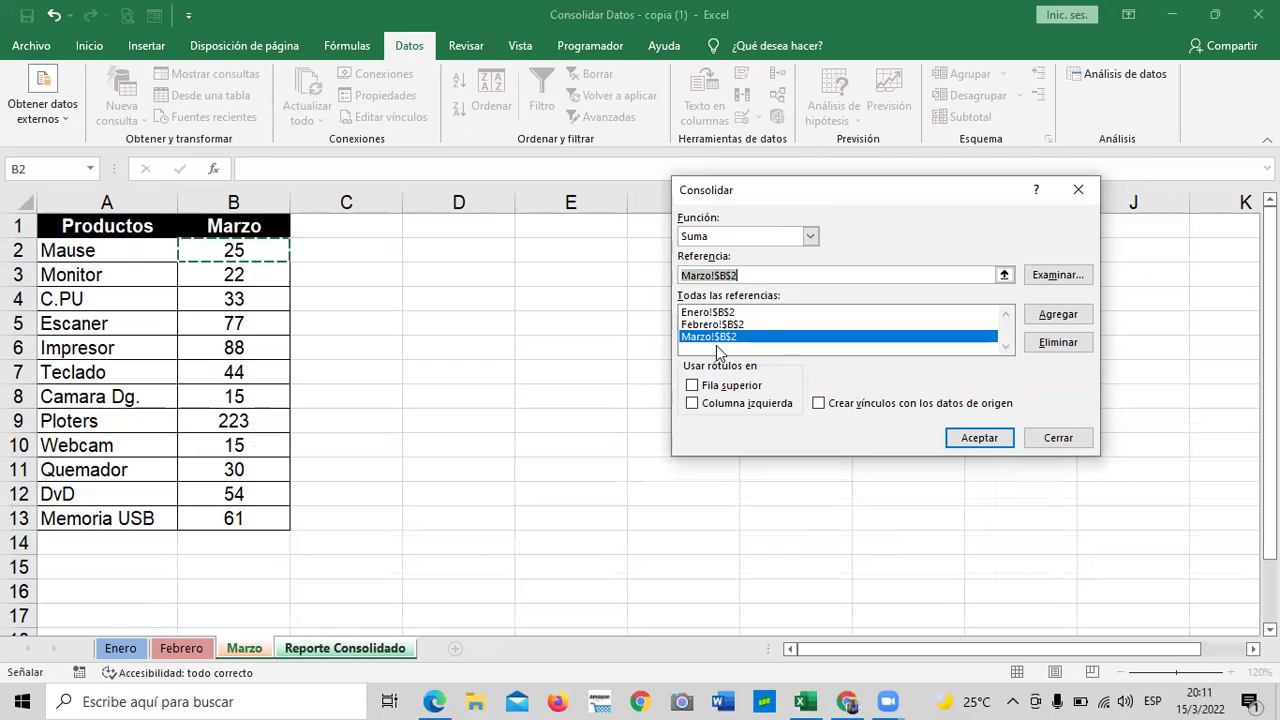
pyautogui.click(989, 440)
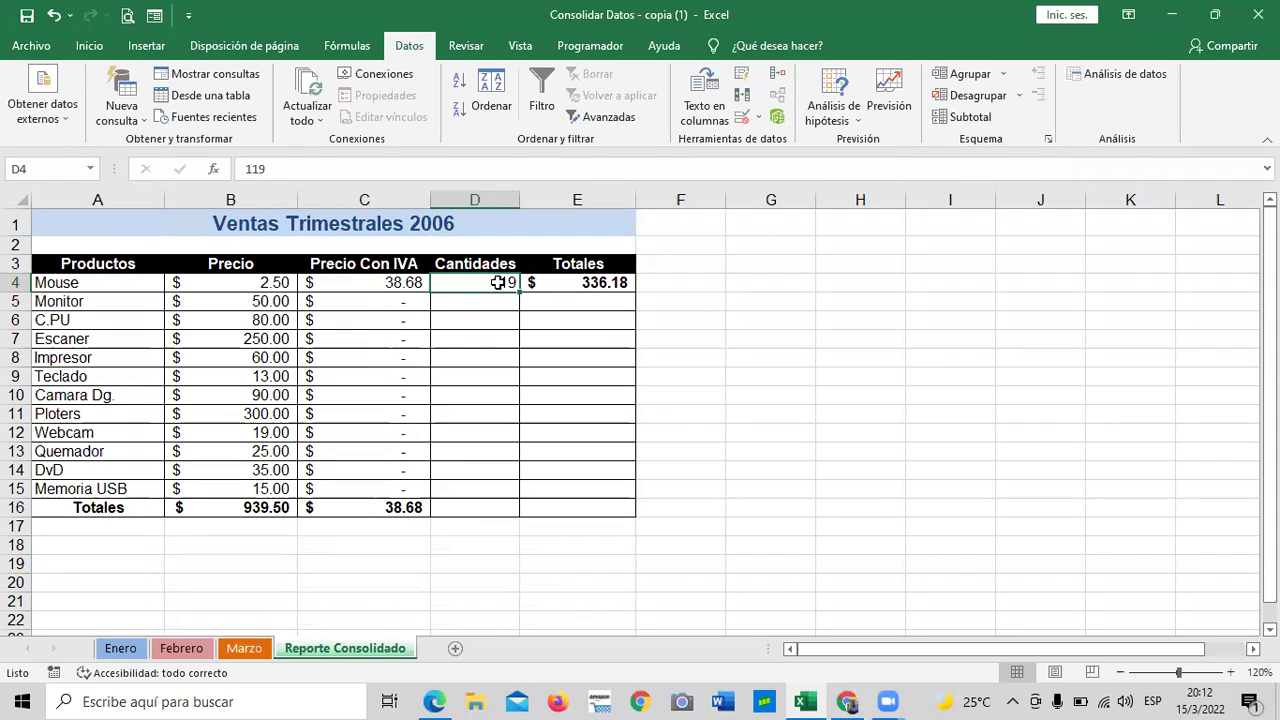
pyautogui.click(806, 337)
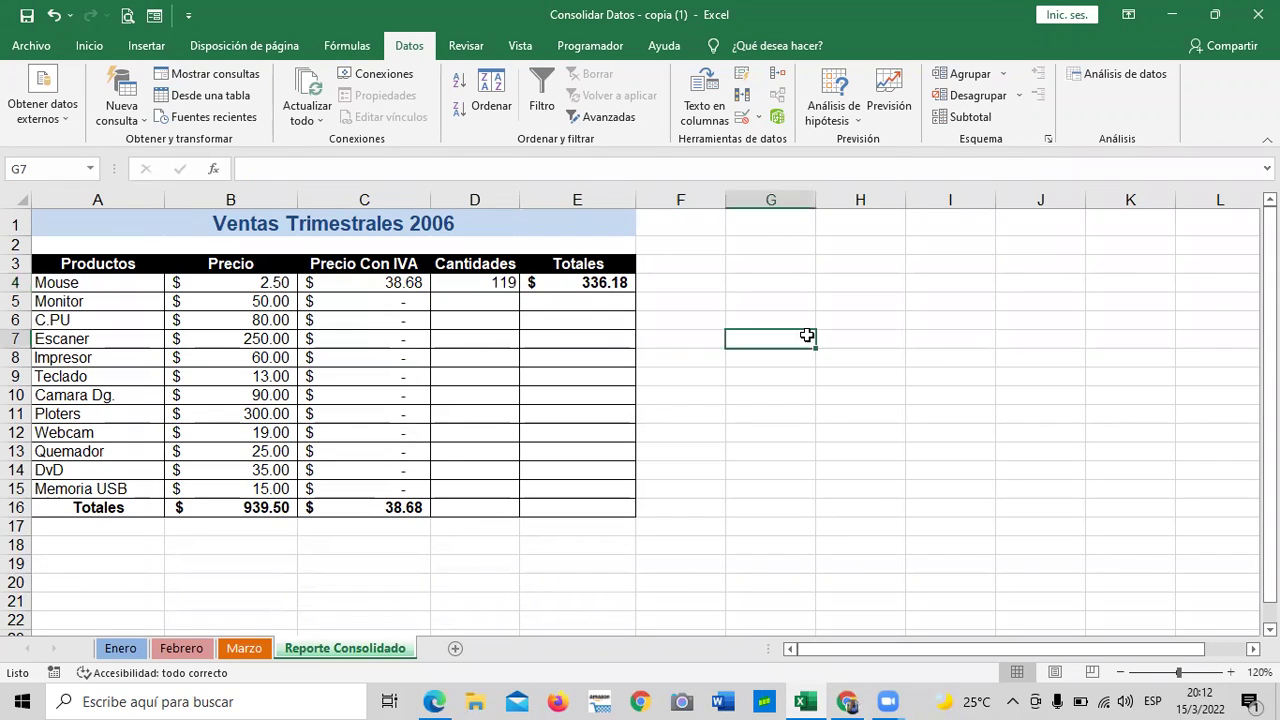
# - Start Consolidate at cell D5 of the Monitor row and delete the Enero, Febrero and Marzo $B$2 references
pyautogui.click(451, 301)
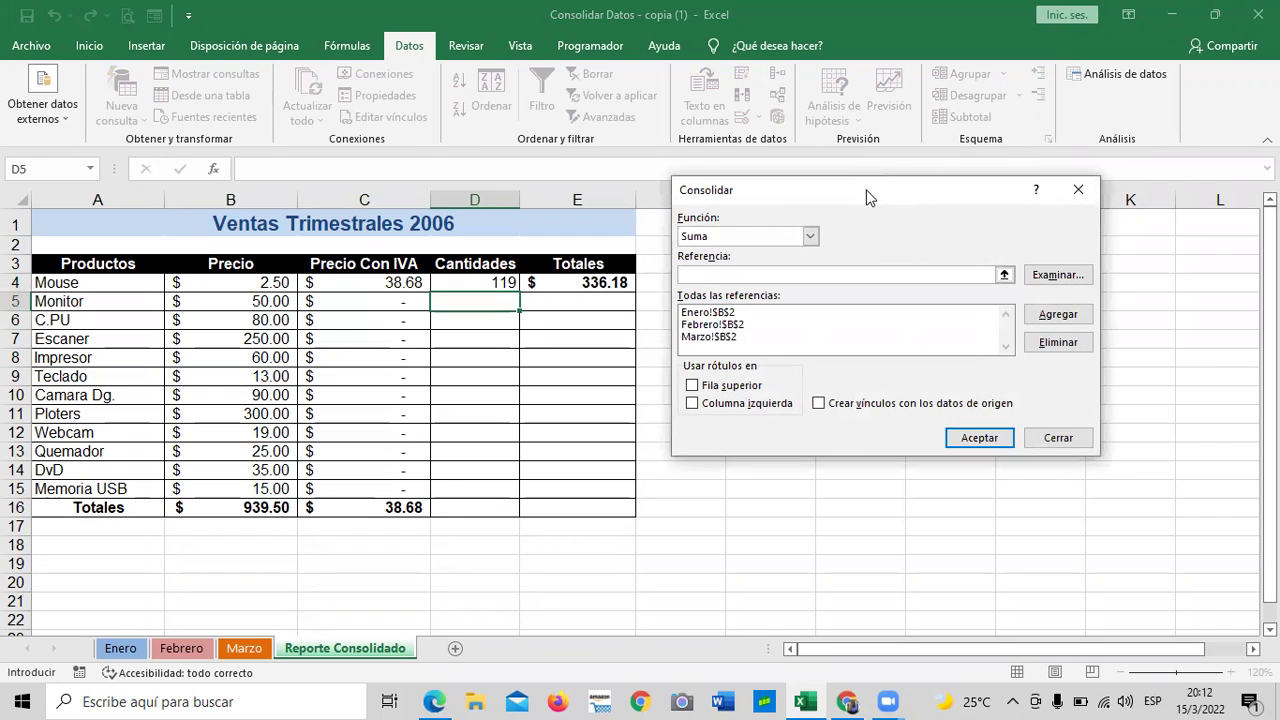
pyautogui.moveTo(867, 190); pyautogui.dragTo(868, 172)
pyautogui.click(717, 296)
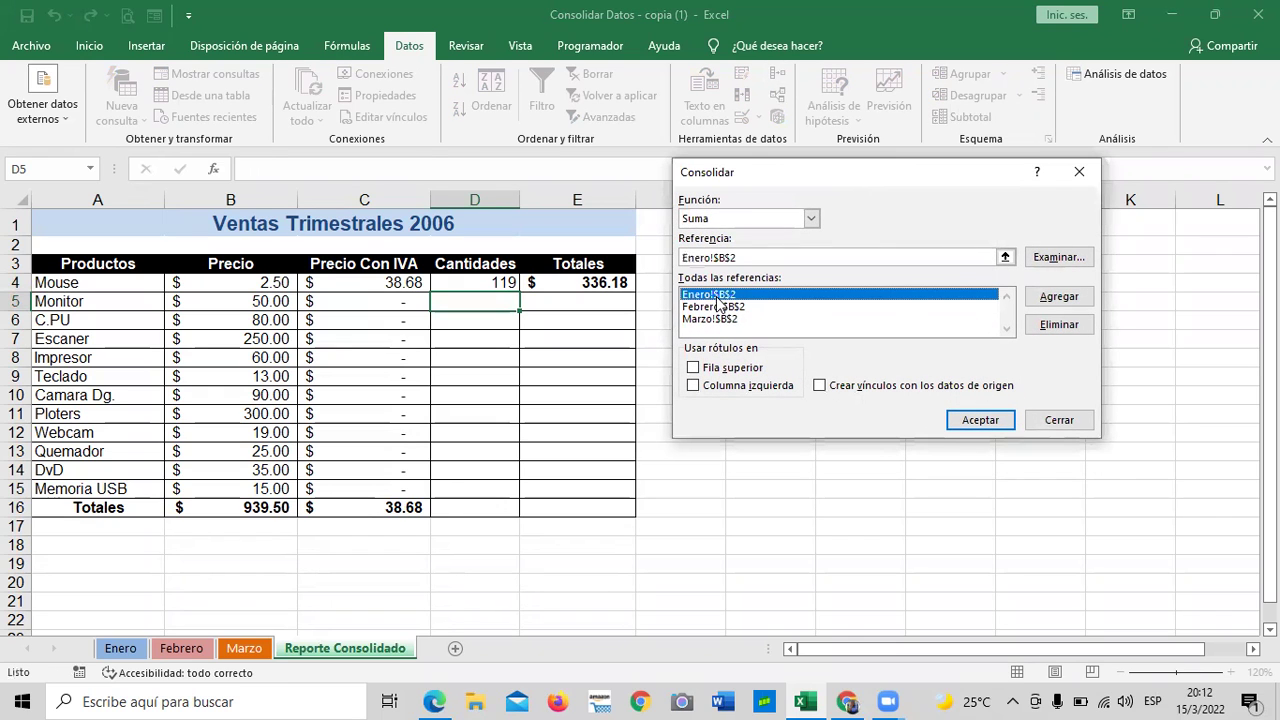
pyautogui.click(1058, 323)
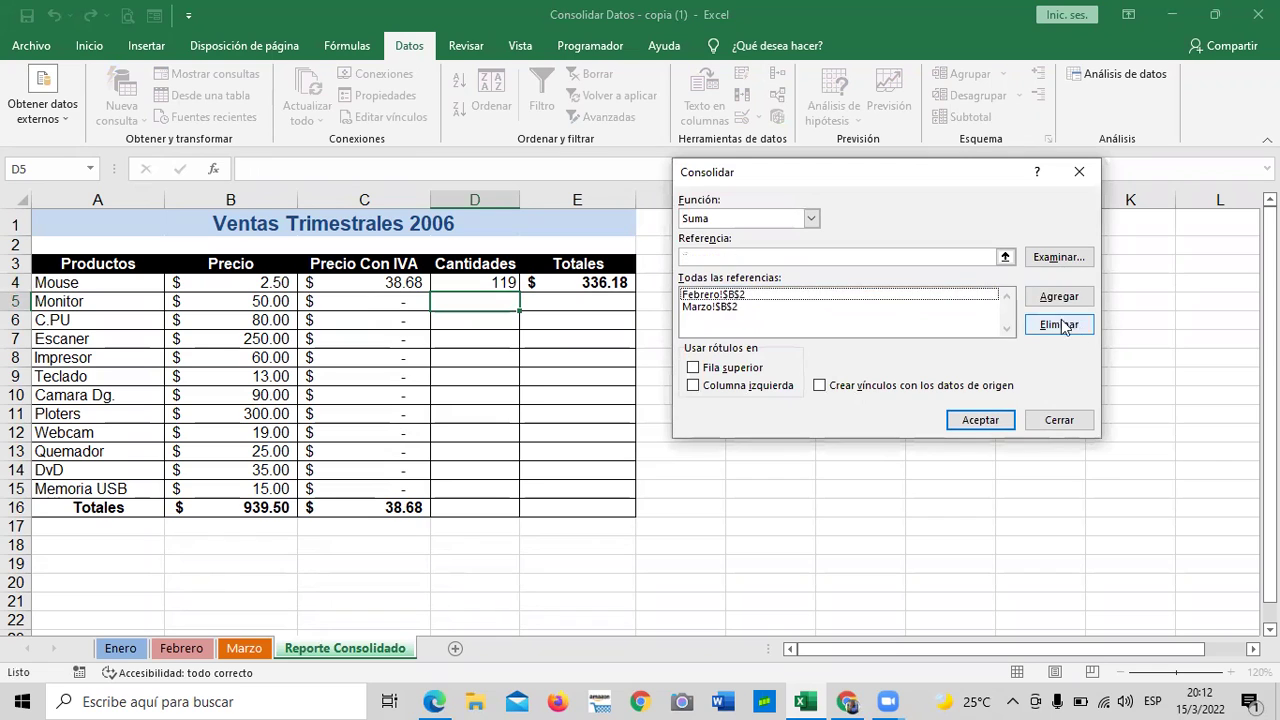
pyautogui.click(759, 297)
pyautogui.click(1058, 323)
pyautogui.click(722, 296)
pyautogui.click(1091, 331)
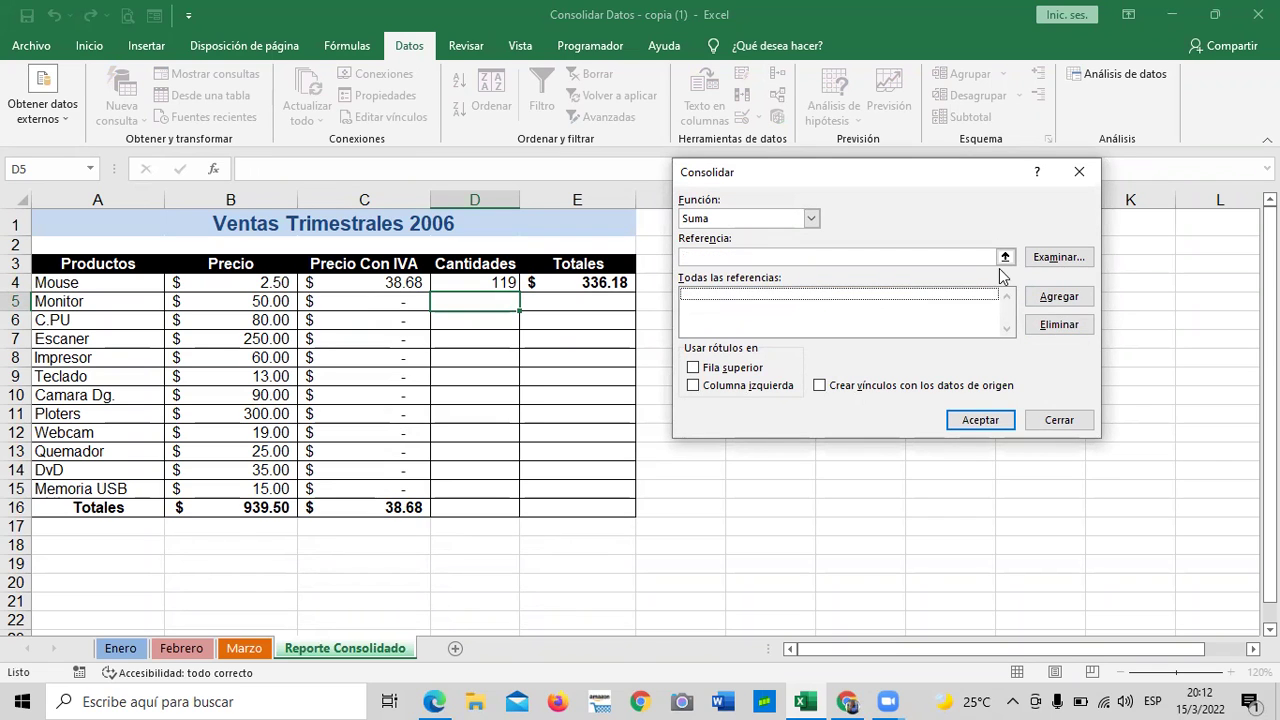
# - Add the Monitor quantity Enero!$B$3 as the first reference of the new consolidation
pyautogui.click(1005, 256)
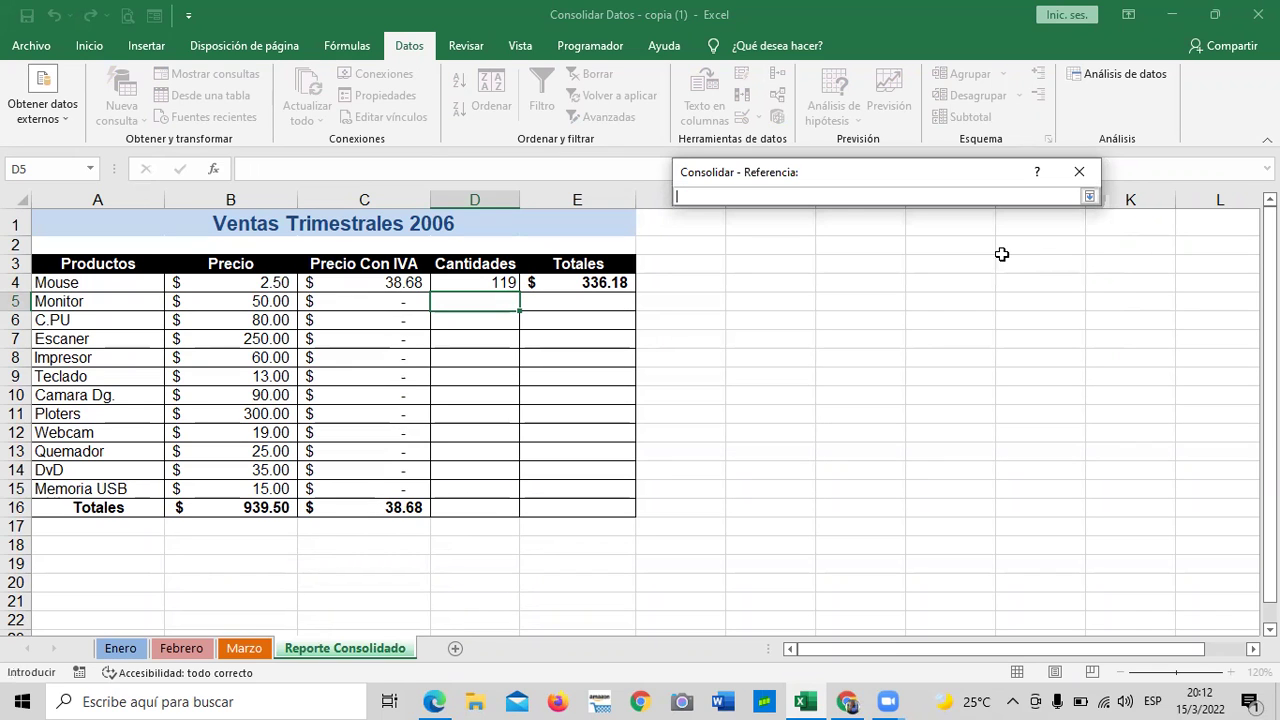
pyautogui.click(118, 650)
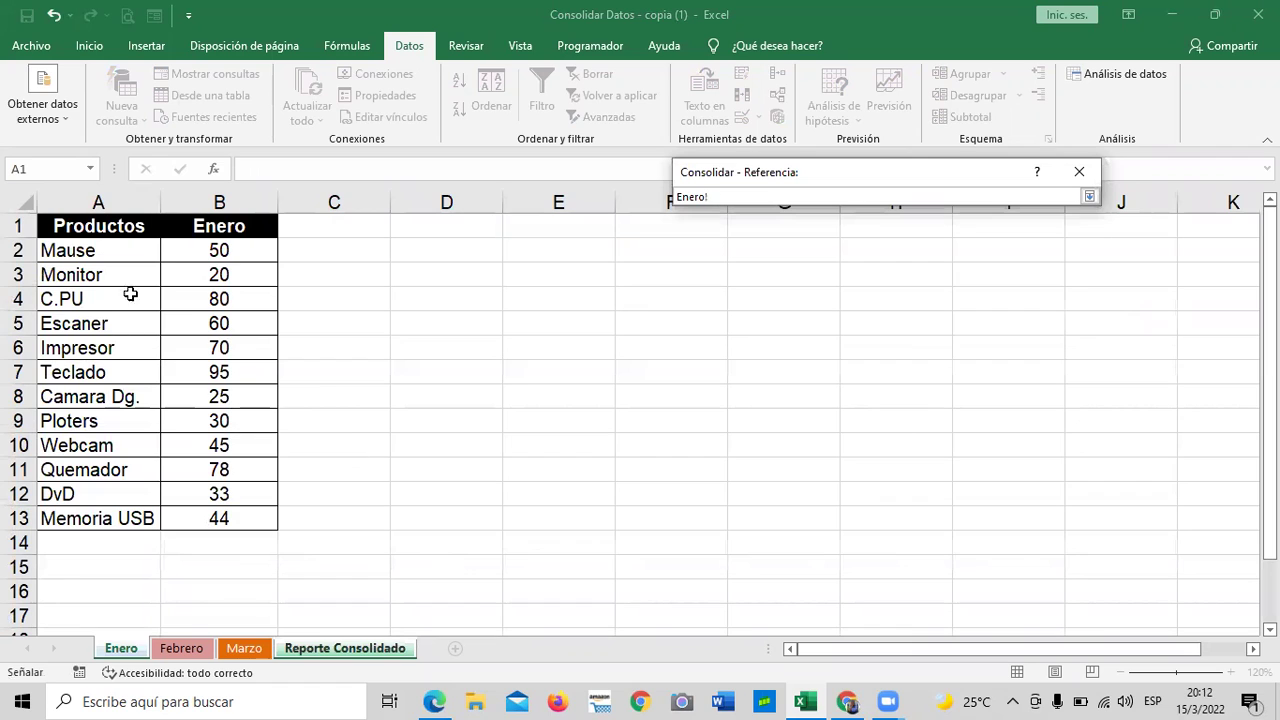
pyautogui.click(178, 272)
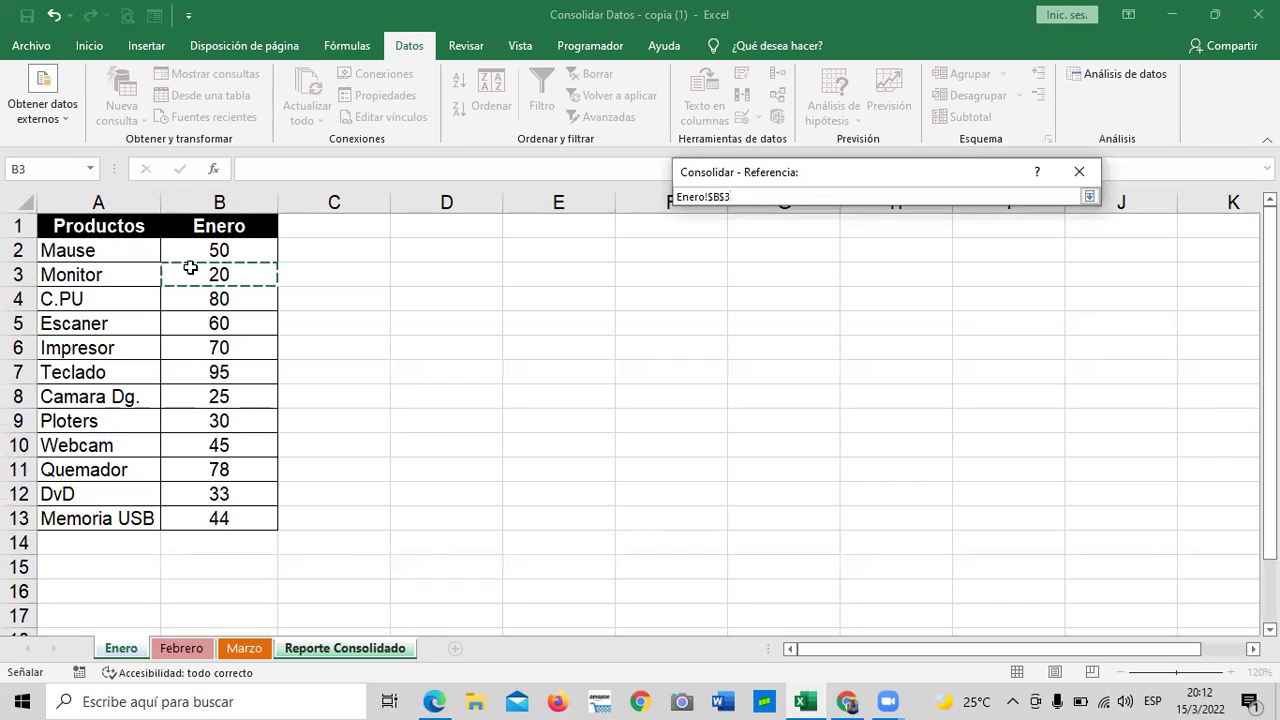
pyautogui.click(1089, 196)
pyautogui.click(1048, 300)
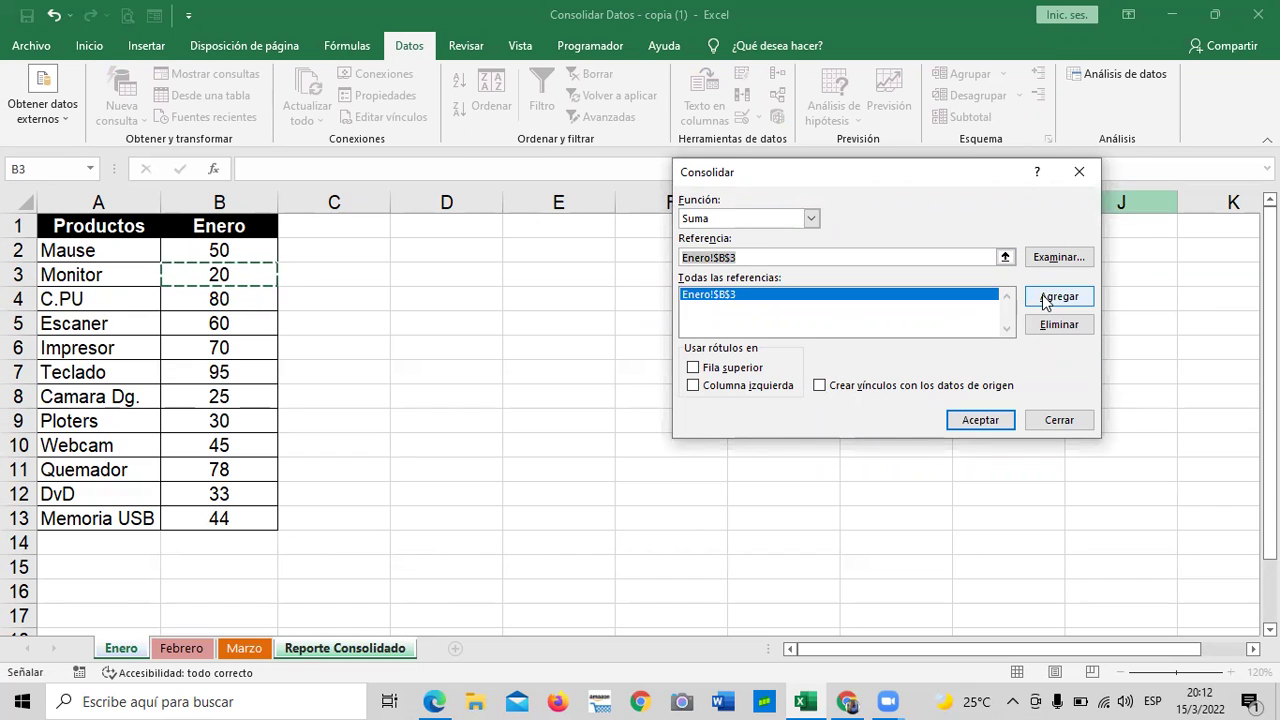
# - Add Febrero!$B$3 and Marzo!$B$3 to the references and run the consolidation into cell D5
pyautogui.click(181, 648)
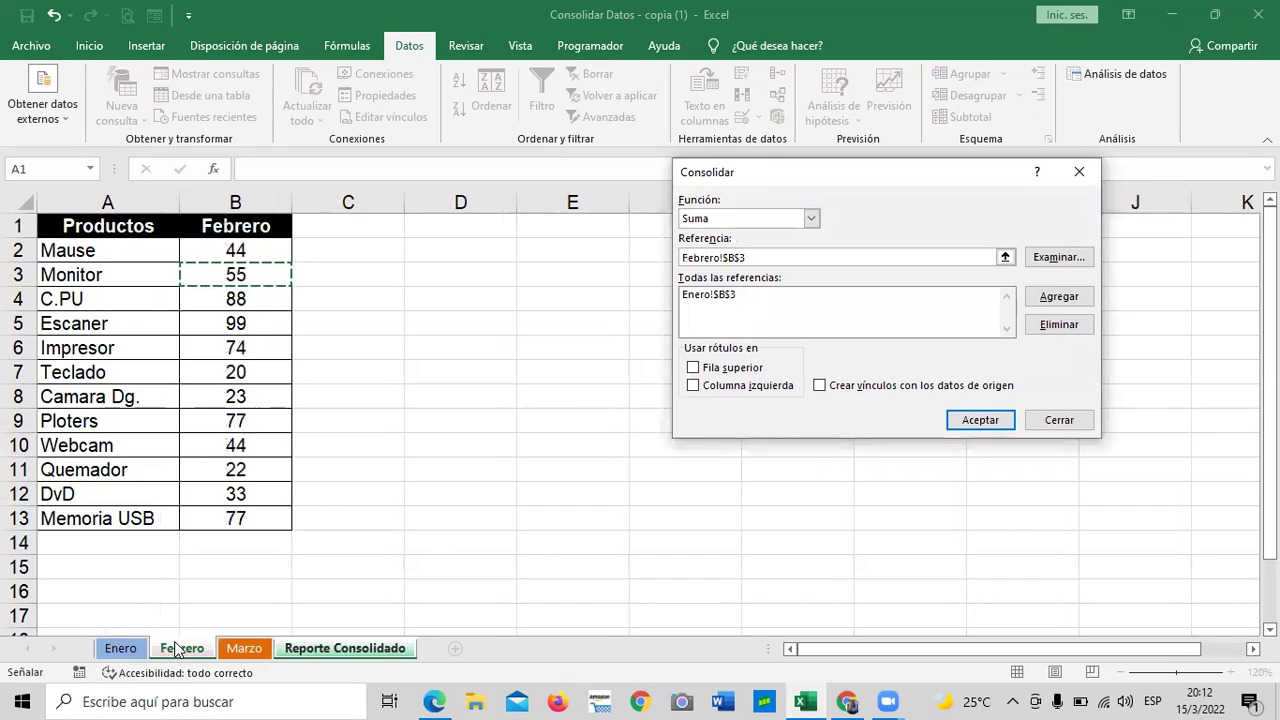
pyautogui.click(1075, 302)
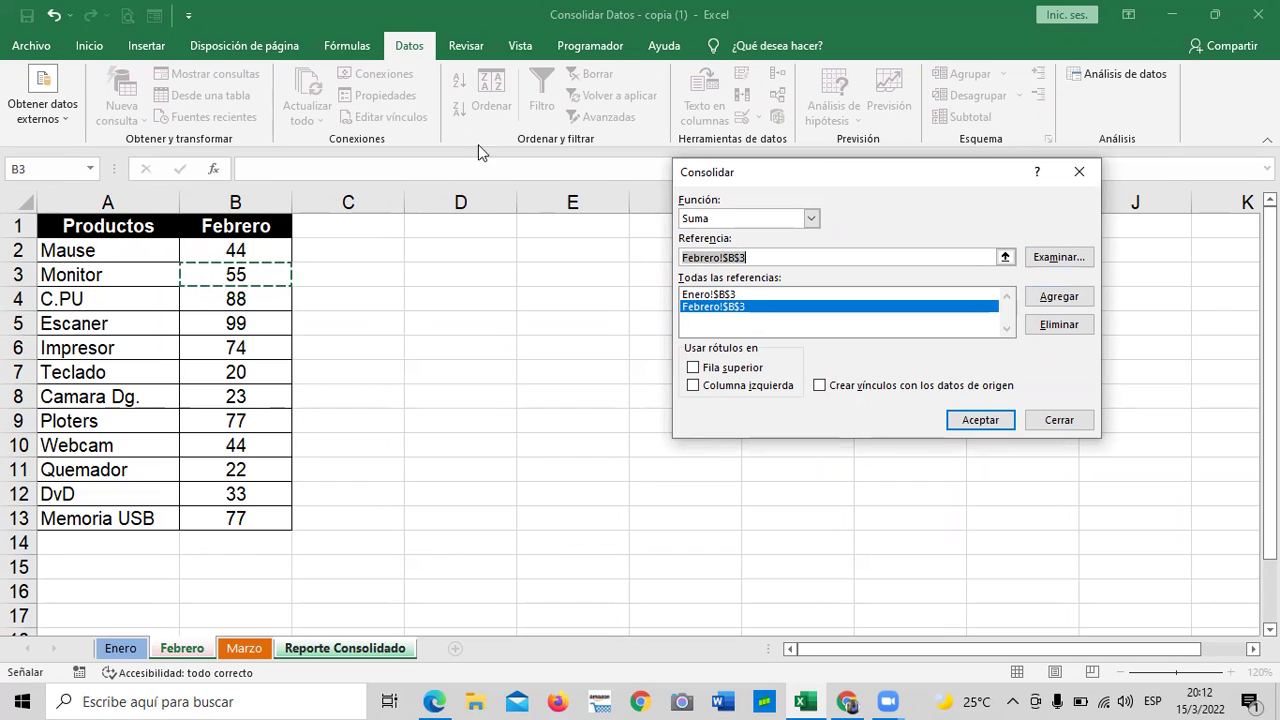
pyautogui.click(247, 649)
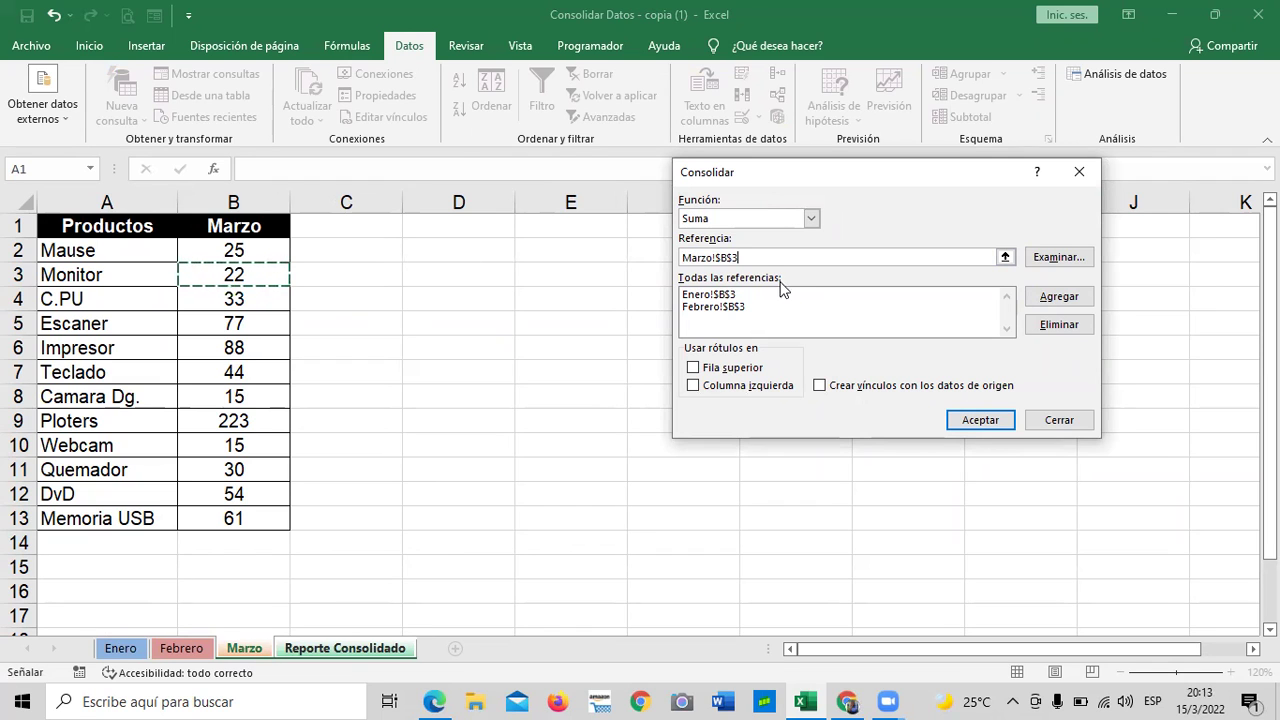
pyautogui.click(1072, 299)
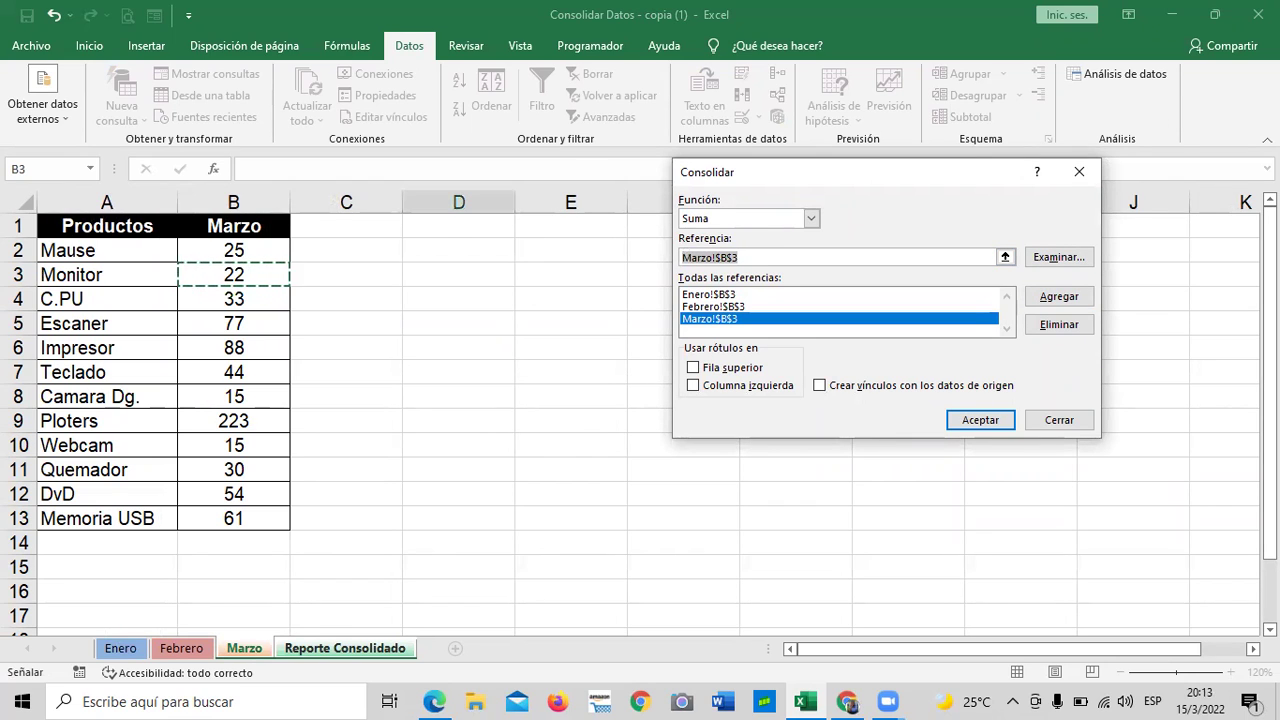
pyautogui.click(980, 420)
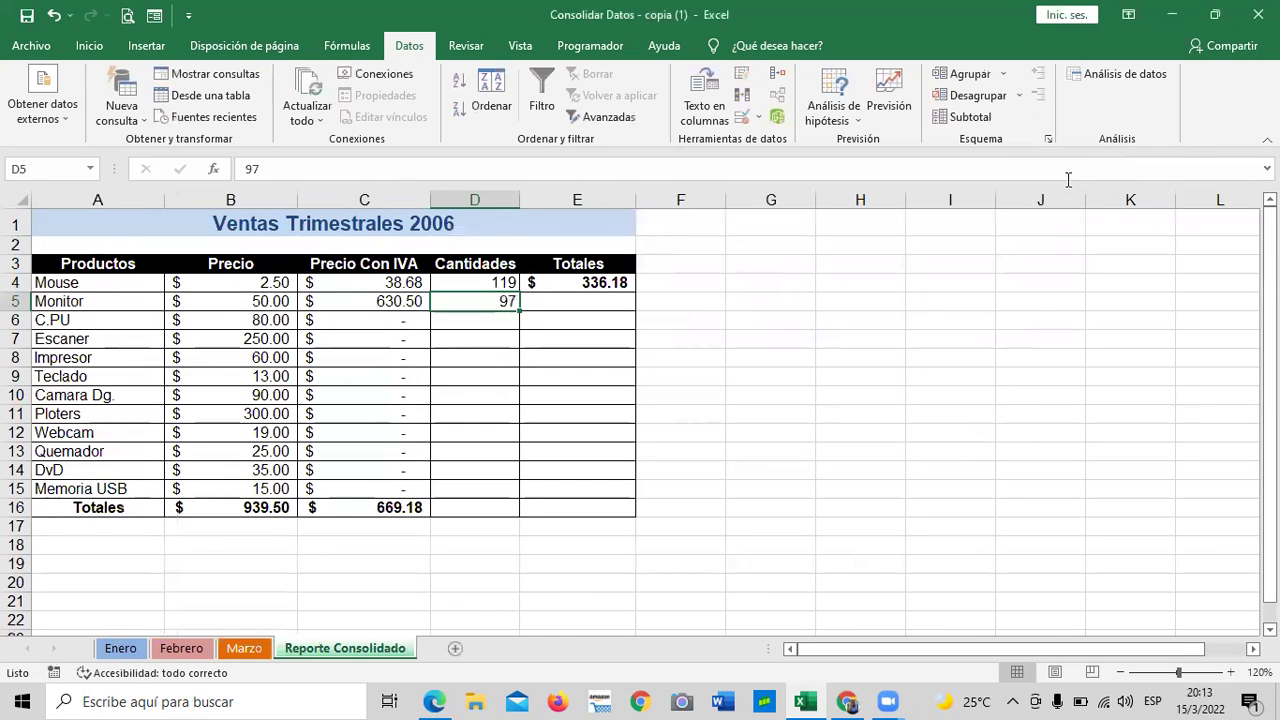
pyautogui.click(752, 374)
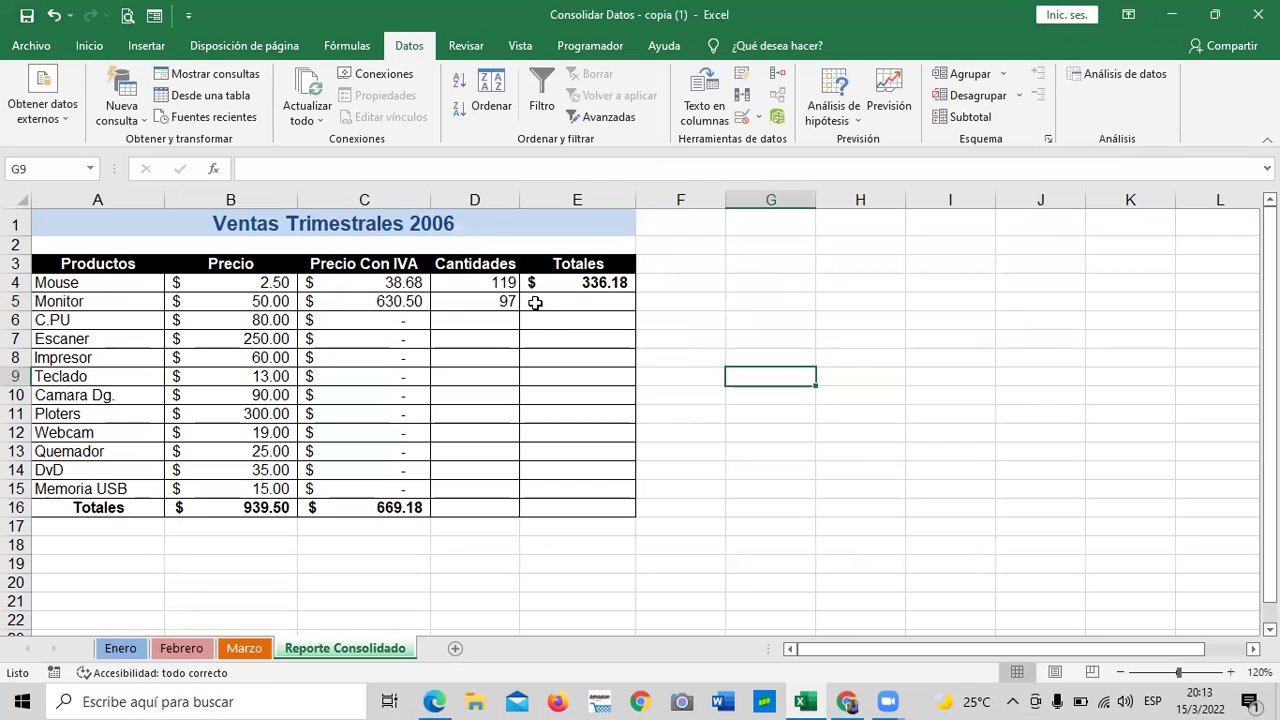
# - Review the quantities on the Enero, Febrero and Marzo sheets and compare the consolidated Mouse and Monitor cells D4 and D5 in the report
pyautogui.click(468, 302)
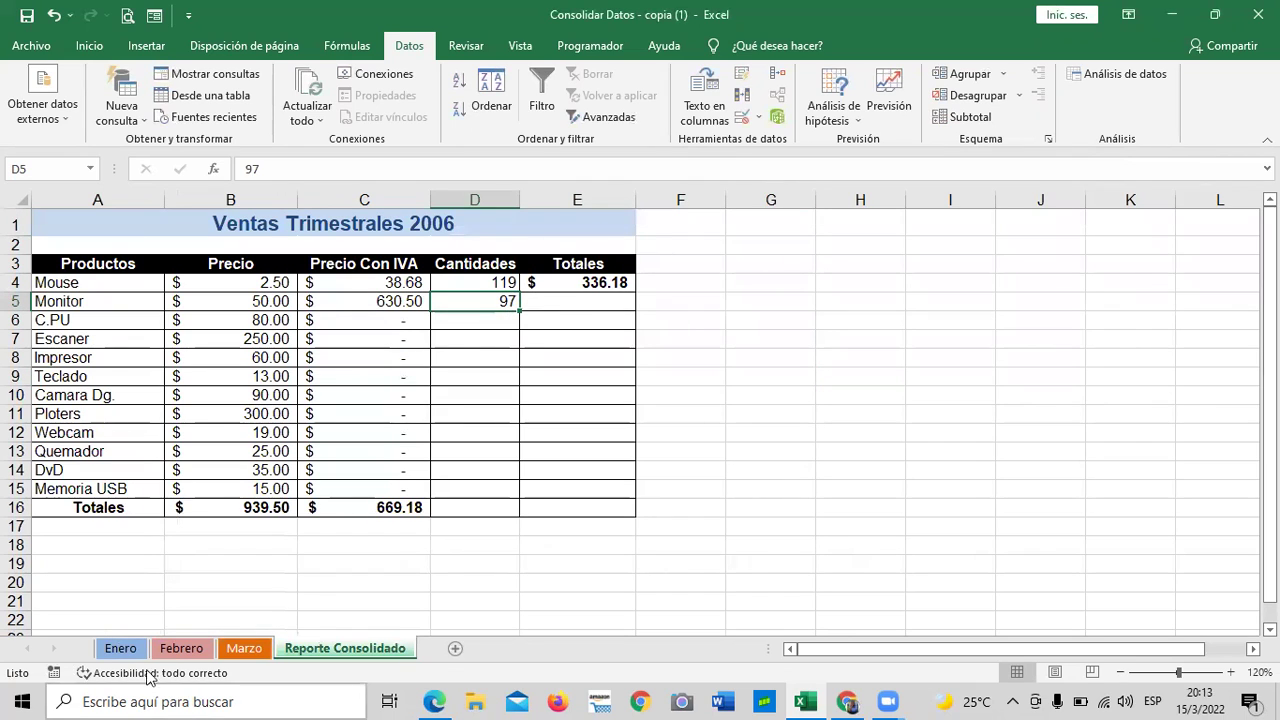
pyautogui.click(124, 649)
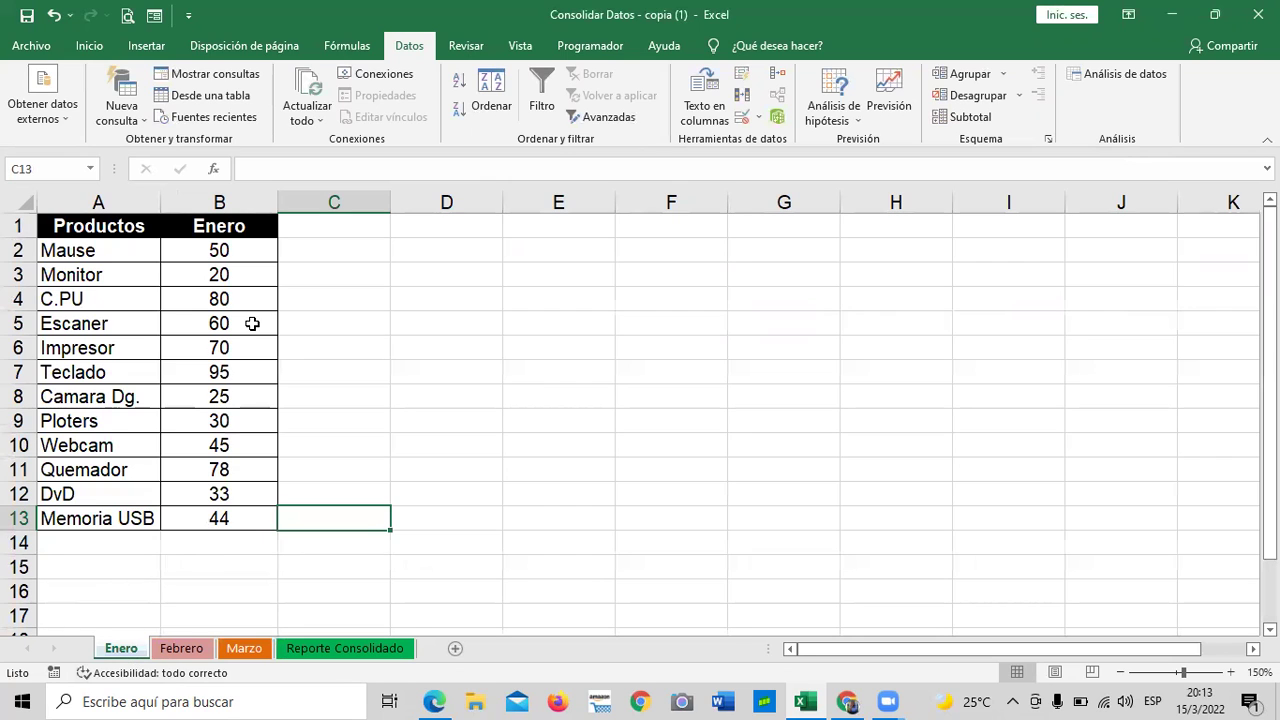
pyautogui.click(182, 648)
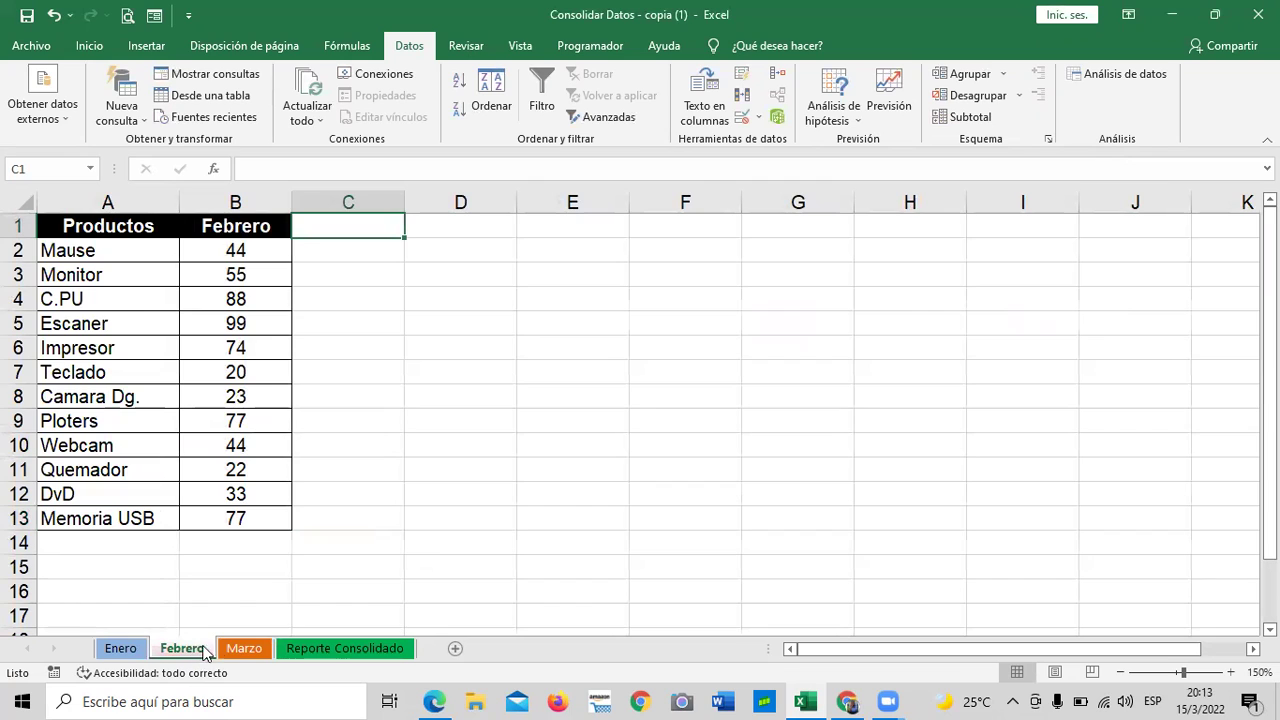
pyautogui.click(249, 650)
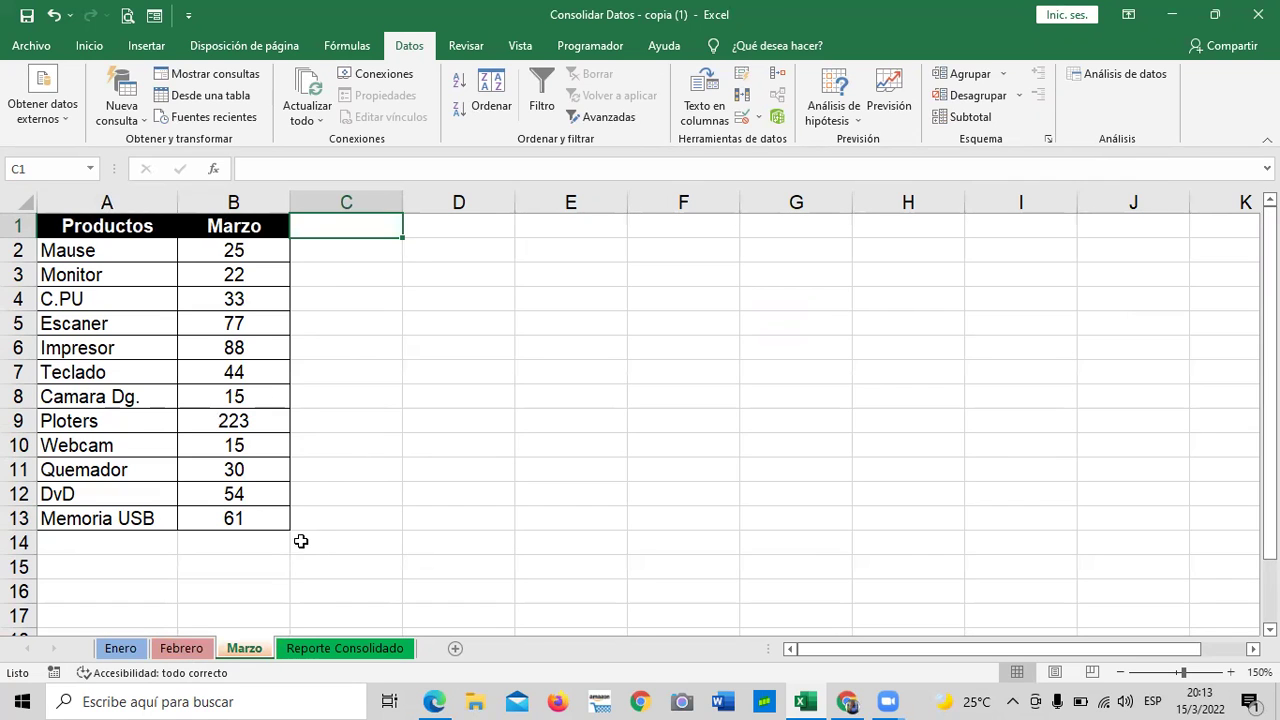
pyautogui.click(324, 649)
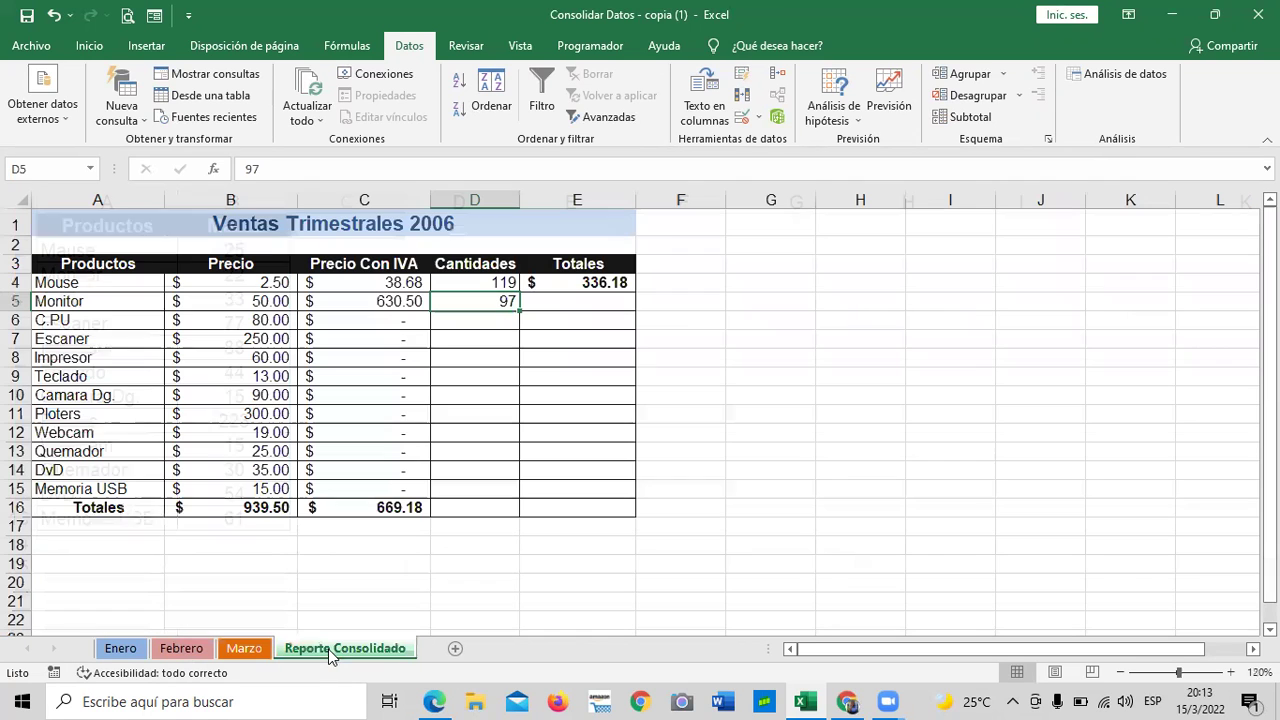
pyautogui.click(765, 314)
pyautogui.click(498, 301)
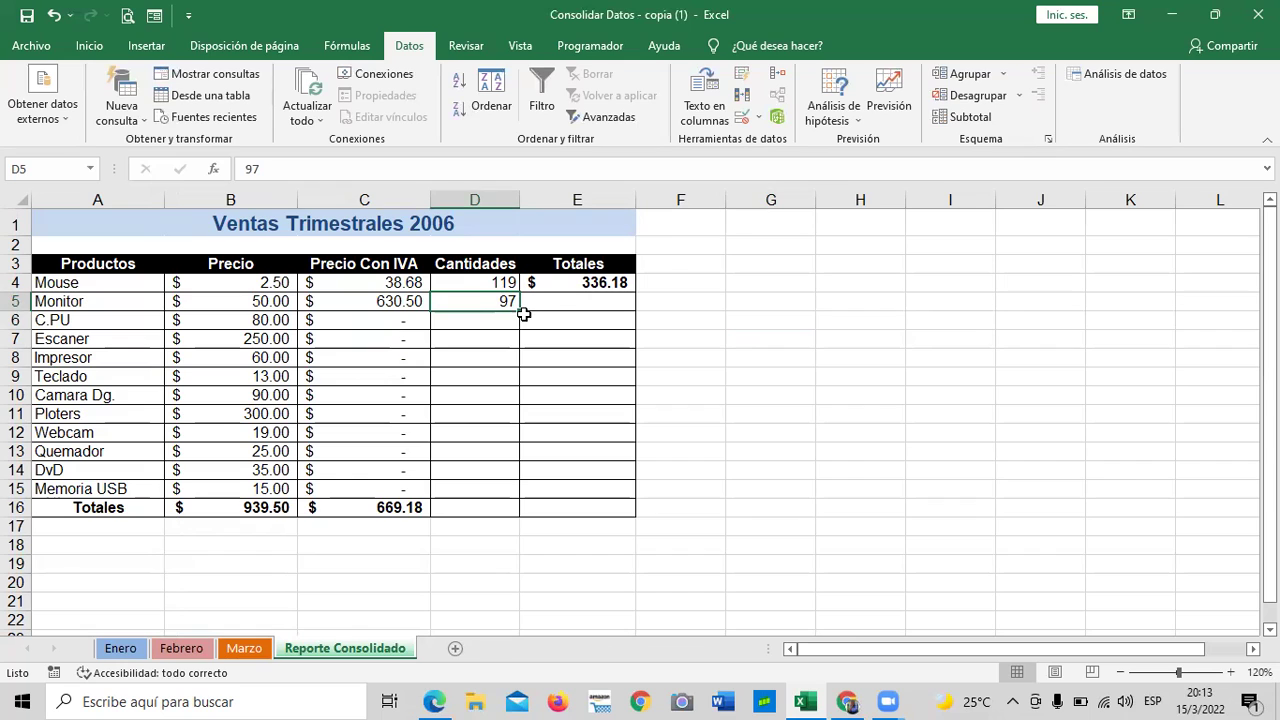
pyautogui.click(496, 286)
pyautogui.click(481, 301)
pyautogui.click(472, 284)
pyautogui.click(467, 300)
pyautogui.click(460, 283)
pyautogui.click(458, 298)
# - Fill the Monitor quantity from D5 down to D14 and check the available autofill options without changing the fill type
pyautogui.moveTo(519, 310); pyautogui.dragTo(560, 468)
pyautogui.moveTo(722, 420); pyautogui.dragTo(721, 419)
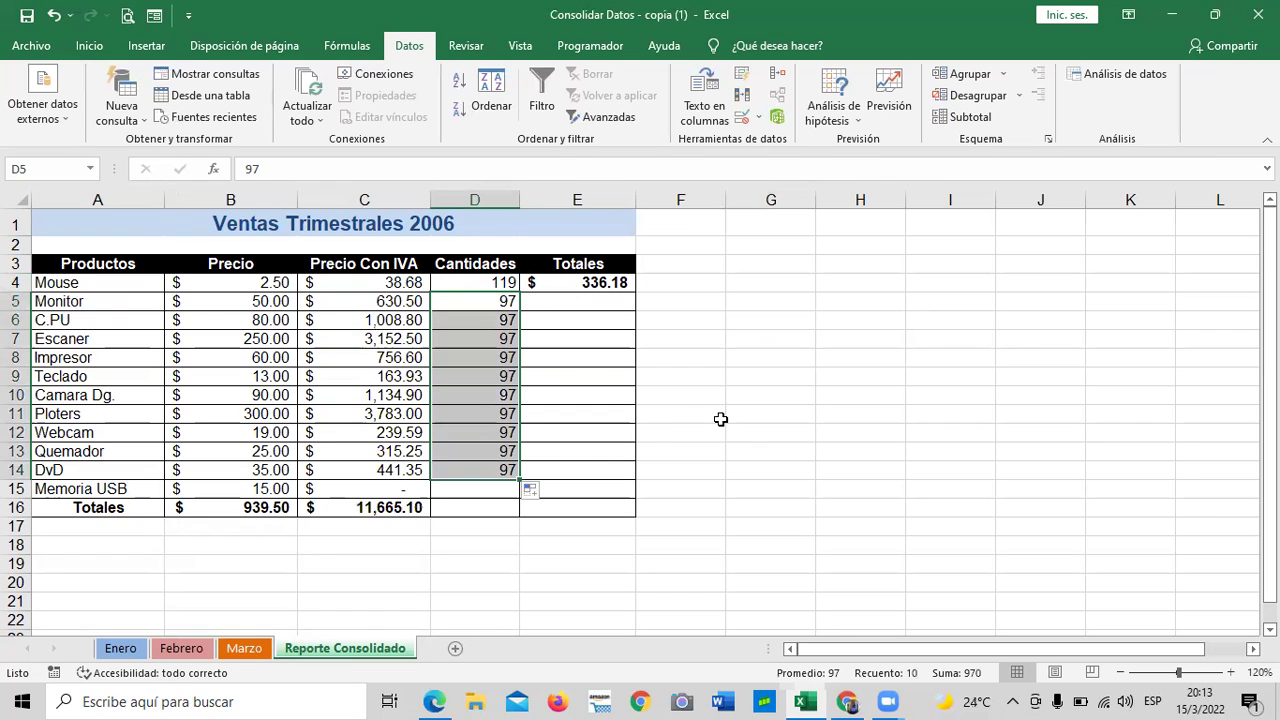
pyautogui.click(536, 493)
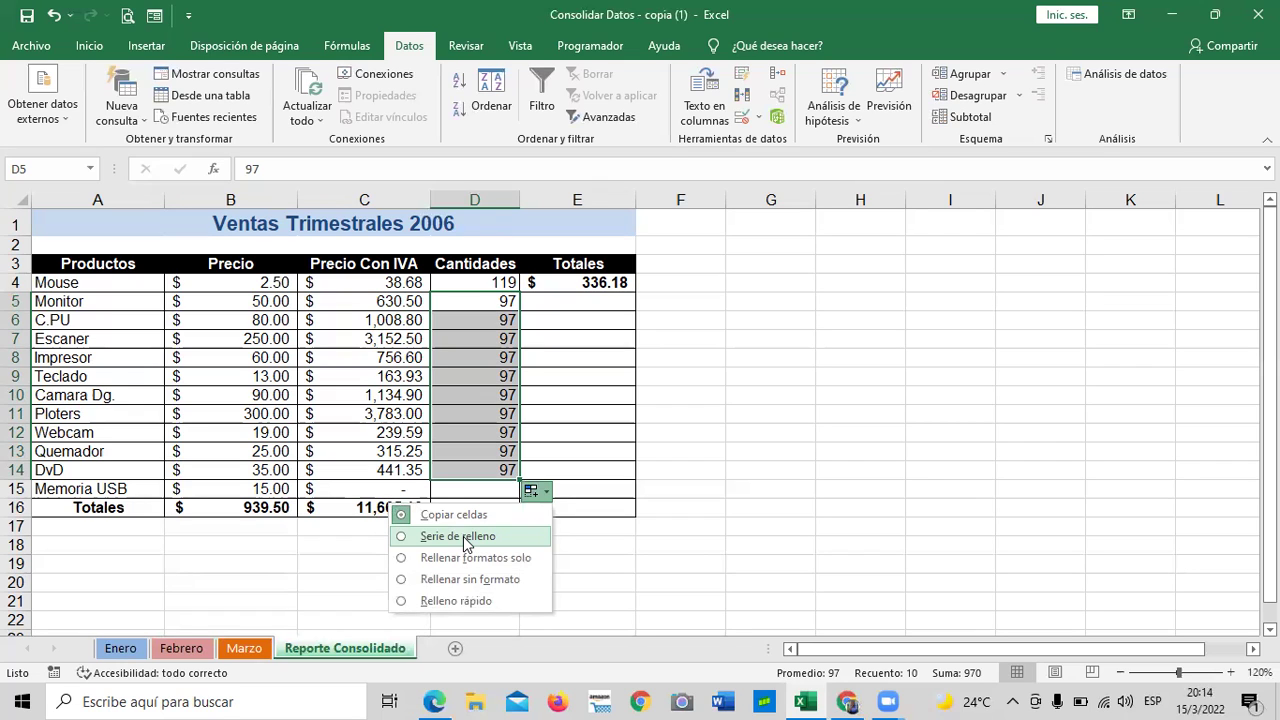
pyautogui.click(756, 465)
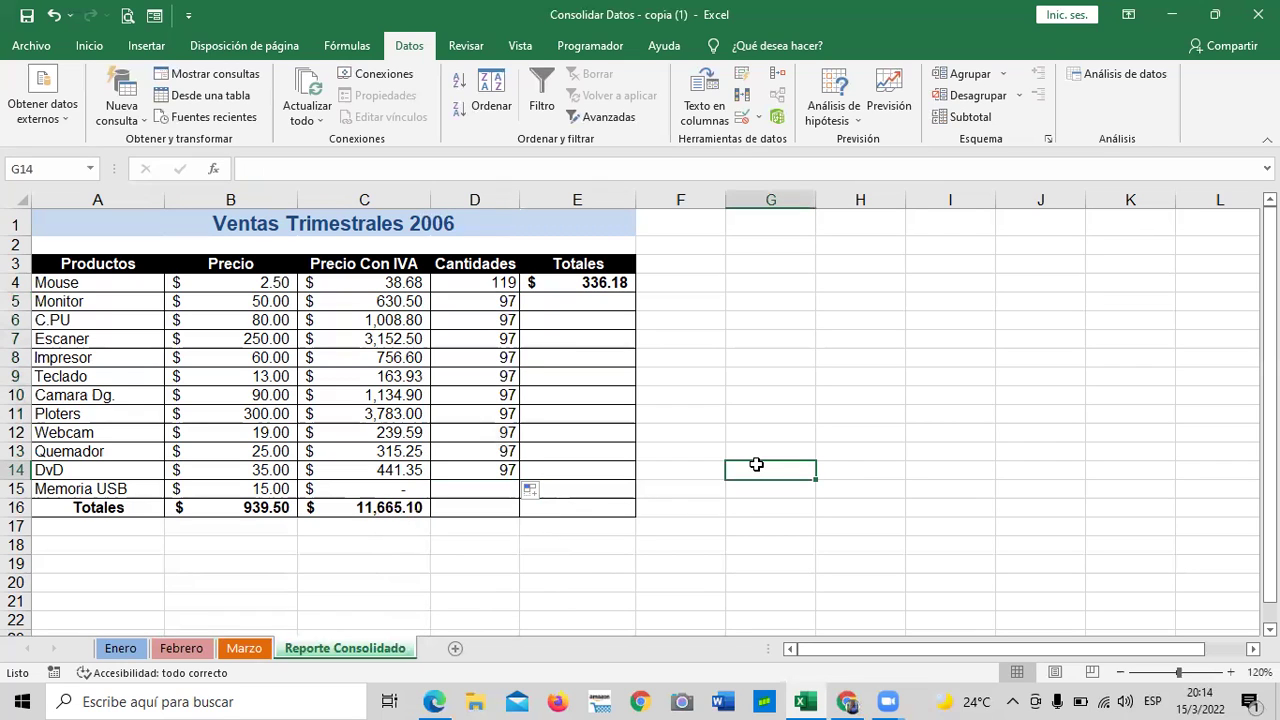
# - Undo the fill of the Monitor quantity, and extend the Totales formula from E4 down to E16
pyautogui.hotkey('ctrl', 'z')
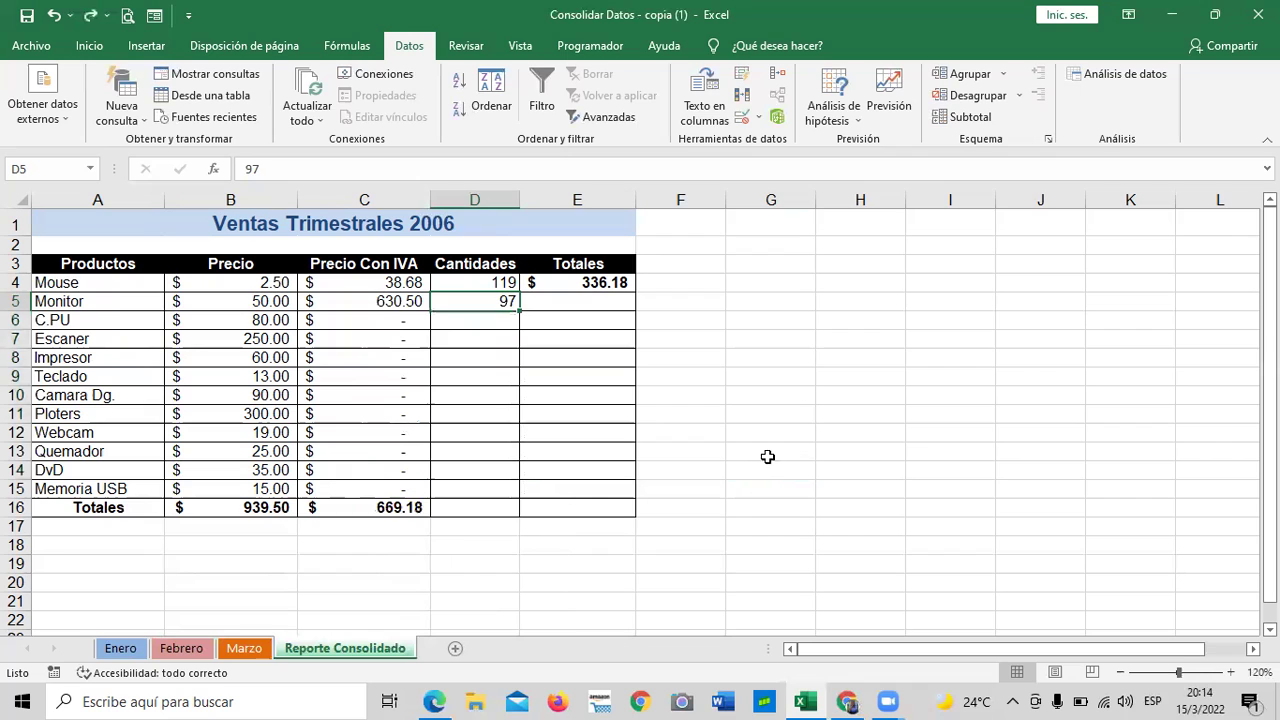
pyautogui.click(818, 360)
pyautogui.click(552, 303)
pyautogui.click(577, 284)
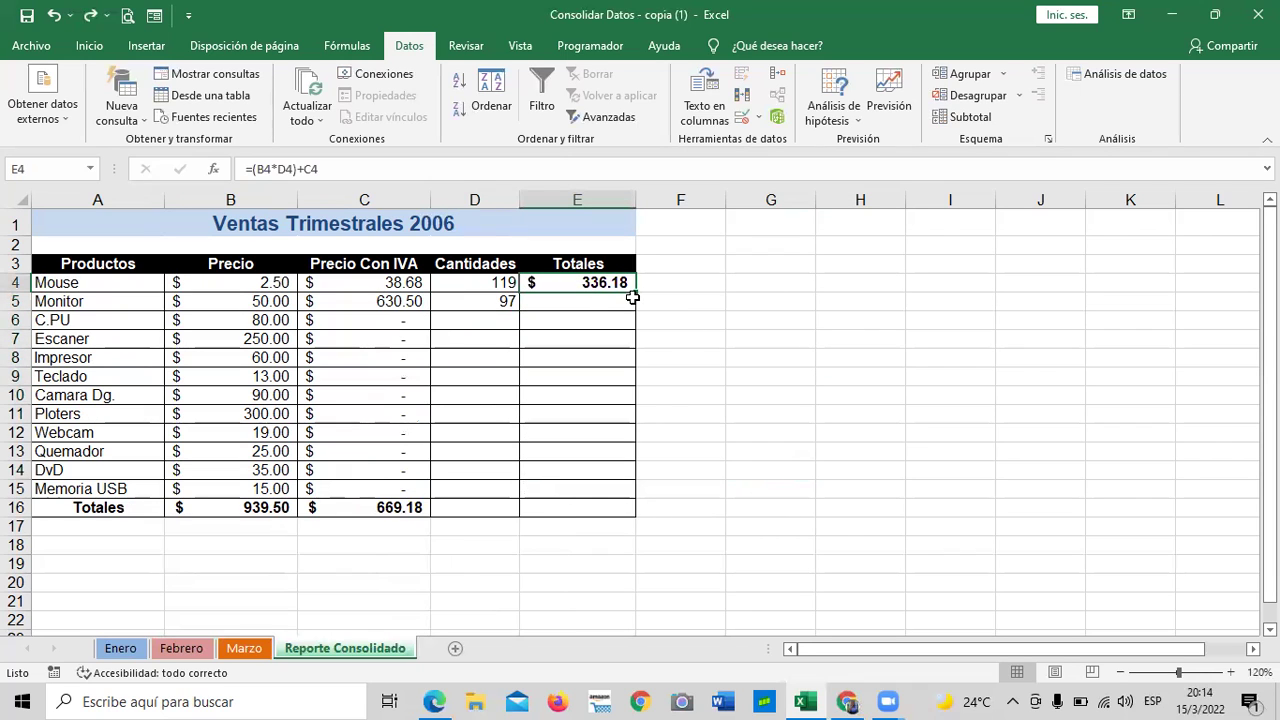
pyautogui.moveTo(632, 292); pyautogui.dragTo(651, 514)
pyautogui.click(757, 454)
pyautogui.click(764, 378)
# - Start a Suma consolidation for the C.PU quantity in D6 and remove the old Enero, Febrero and Marzo $B$3 references
pyautogui.click(458, 315)
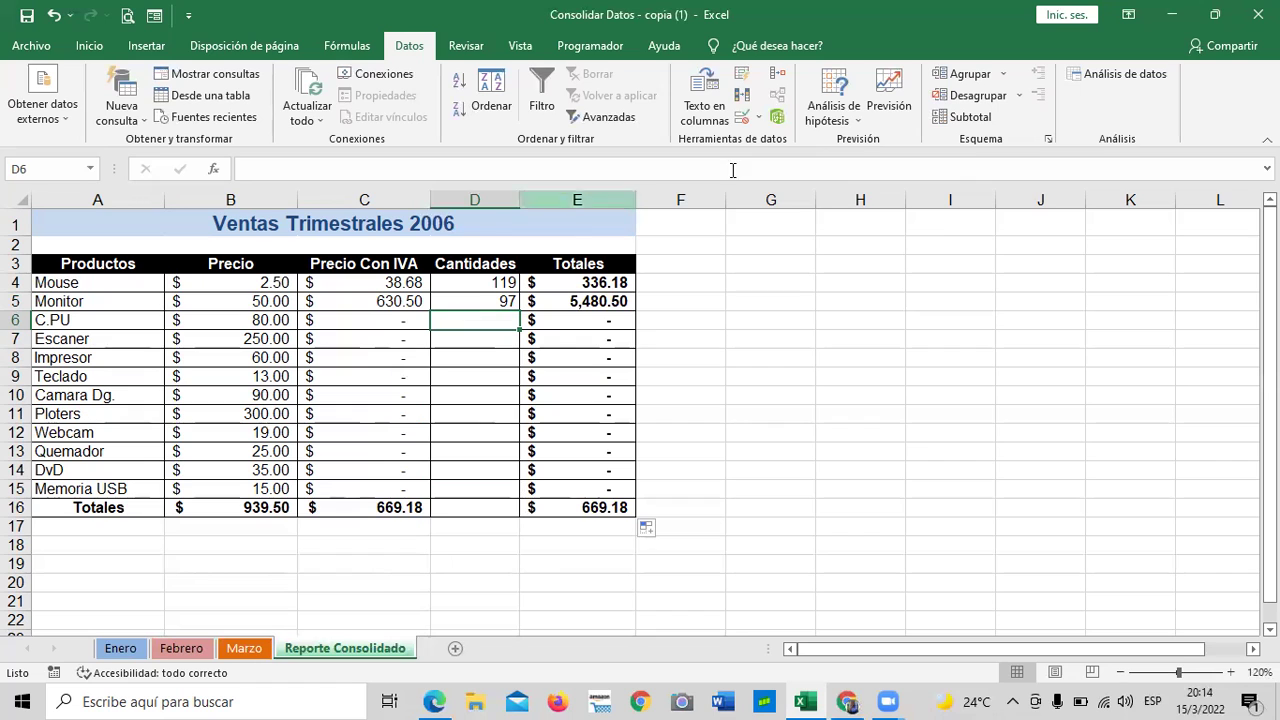
pyautogui.click(777, 73)
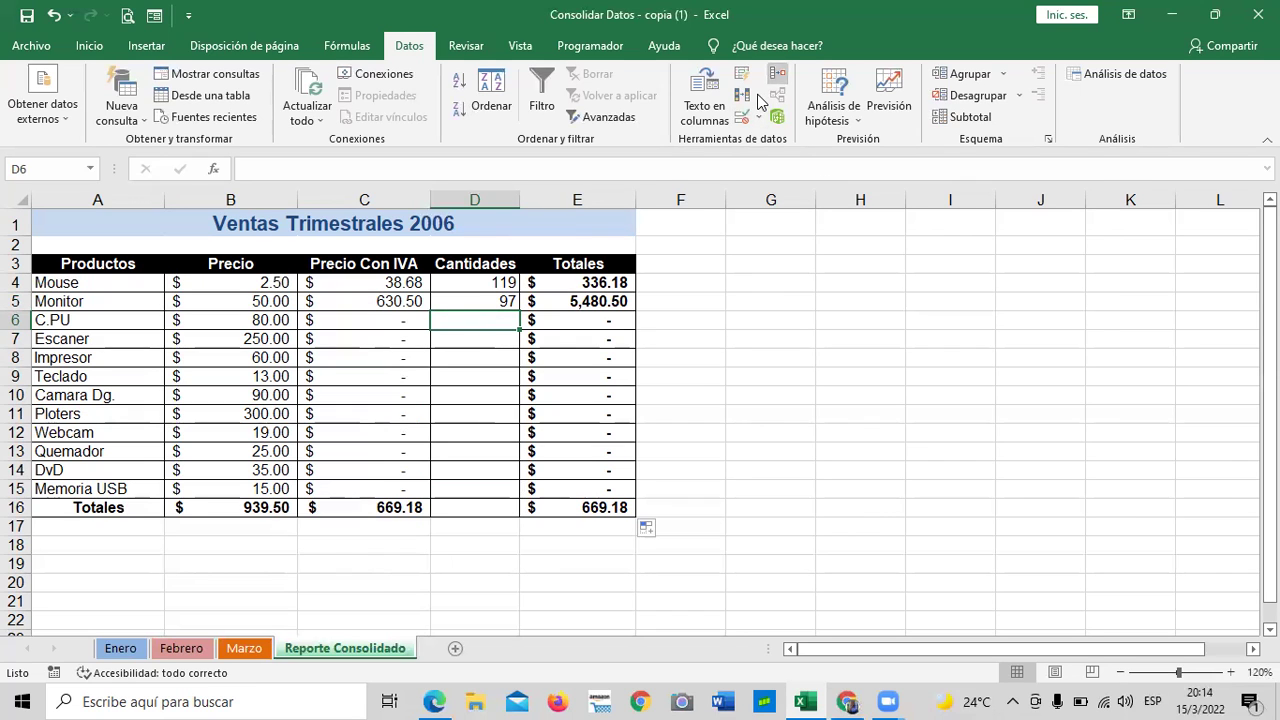
pyautogui.moveTo(847, 167); pyautogui.dragTo(791, 152)
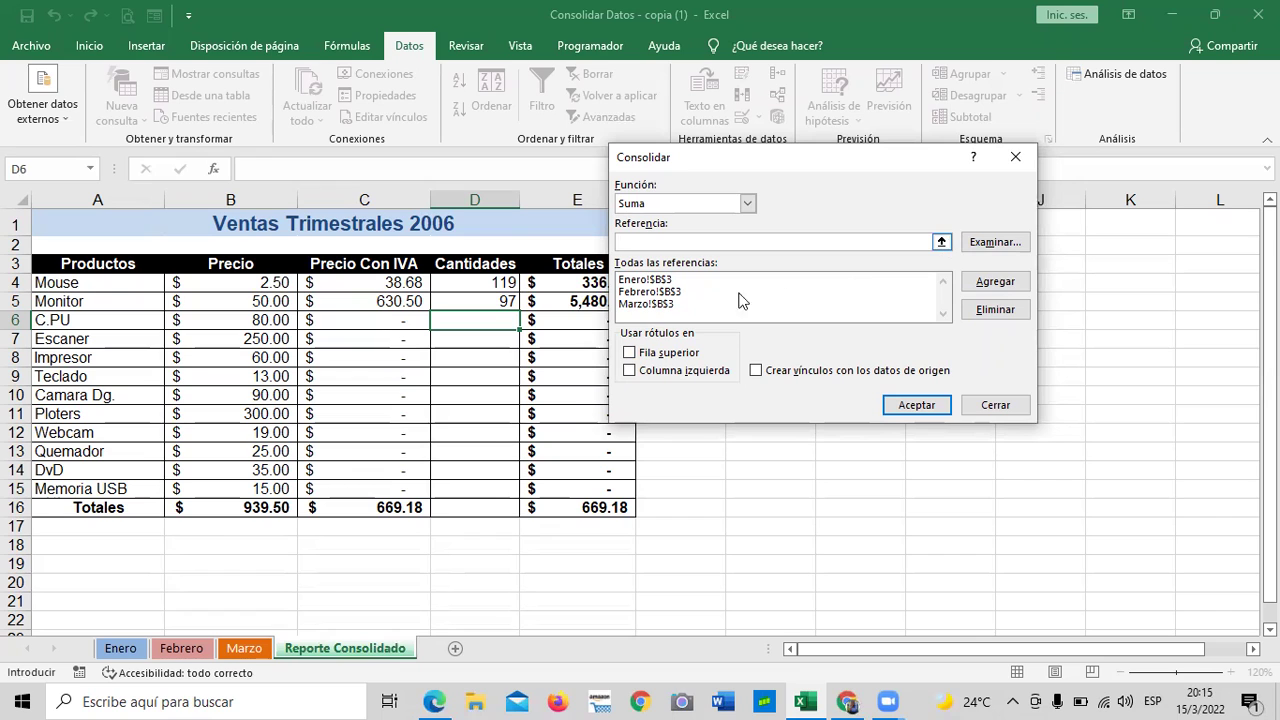
pyautogui.click(676, 280)
pyautogui.click(996, 309)
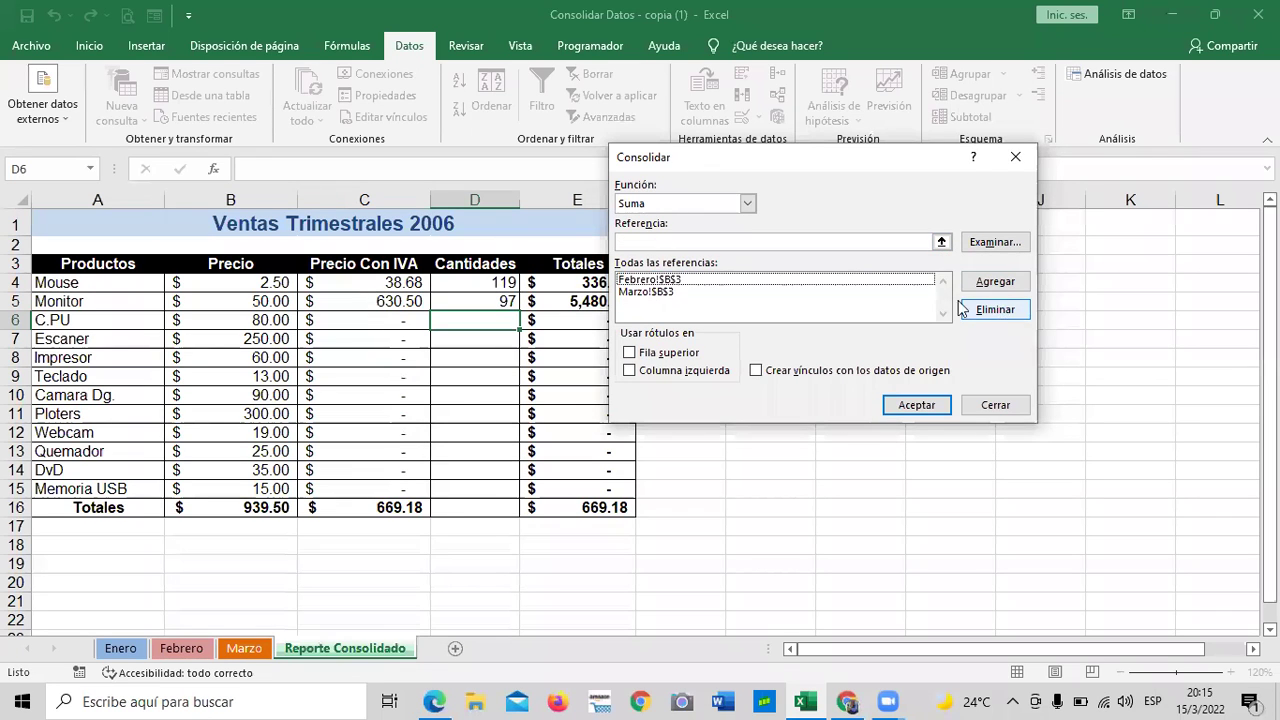
pyautogui.click(686, 292)
pyautogui.click(968, 309)
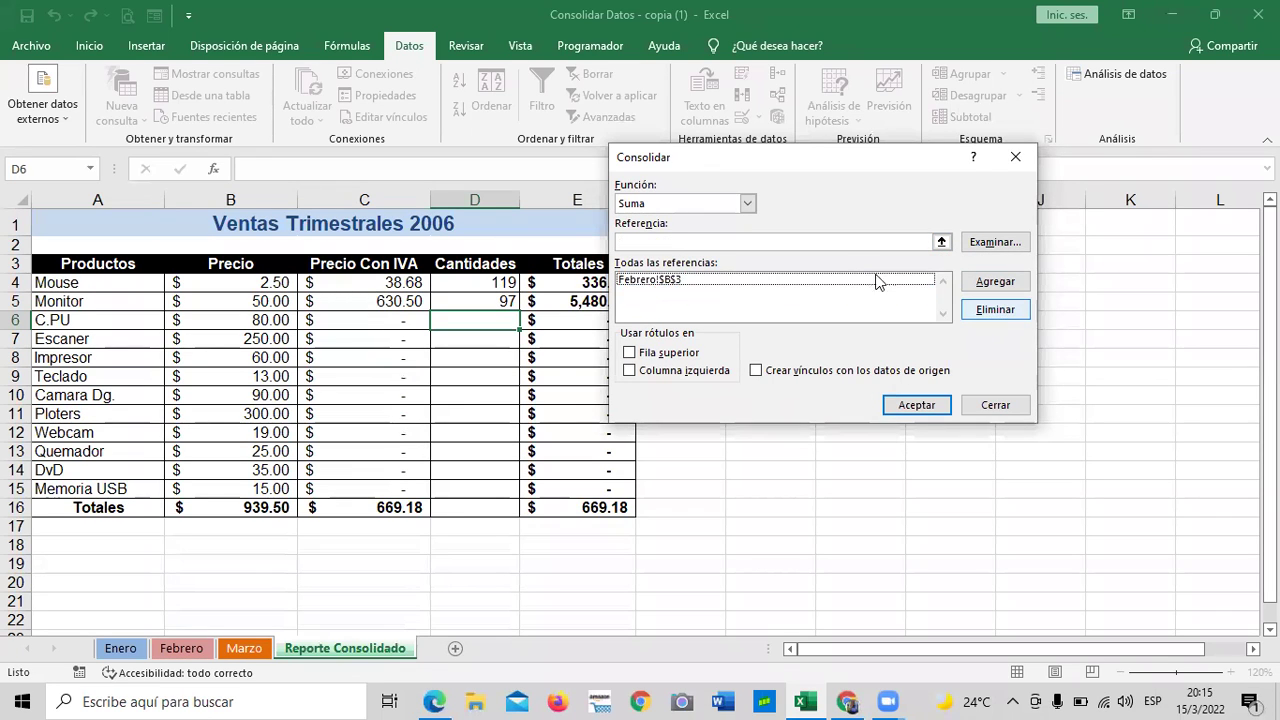
pyautogui.click(652, 280)
pyautogui.click(984, 310)
pyautogui.moveTo(840, 161); pyautogui.dragTo(890, 163)
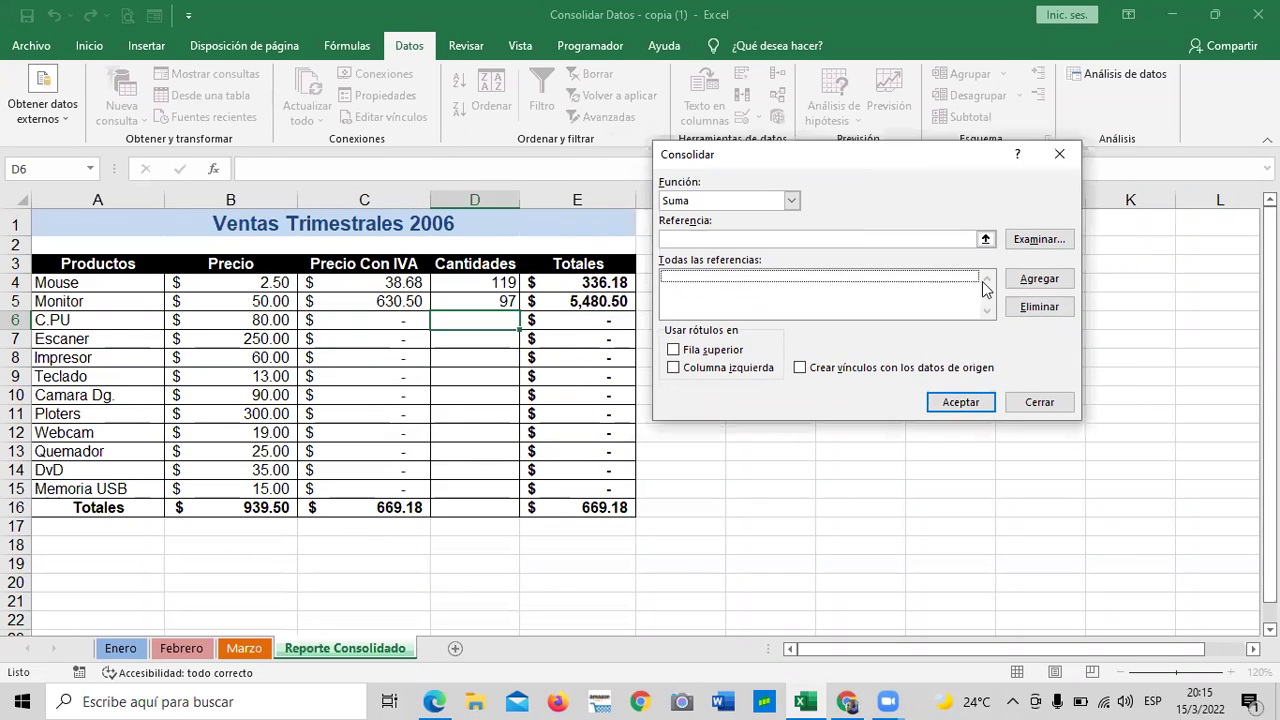
# - Add the C.PU quantity Enero!$B$4 as the first reference of the consolidation
pyautogui.click(990, 243)
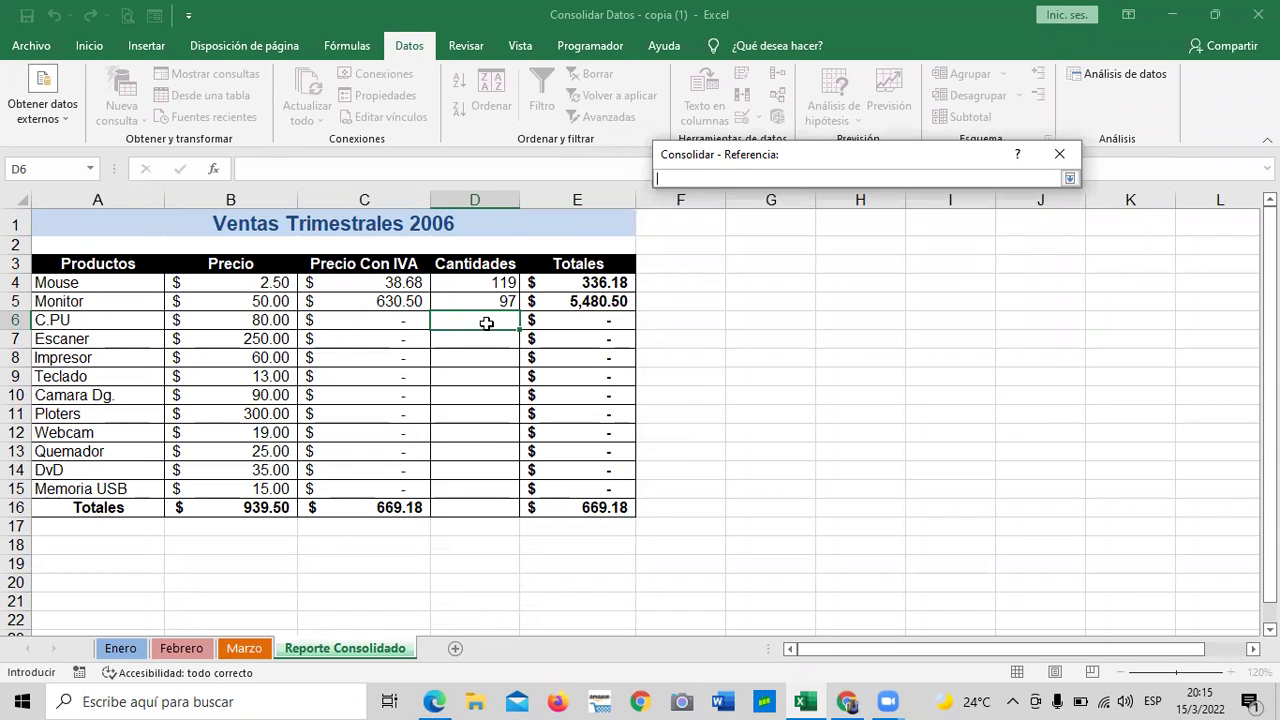
pyautogui.click(124, 648)
pyautogui.click(203, 299)
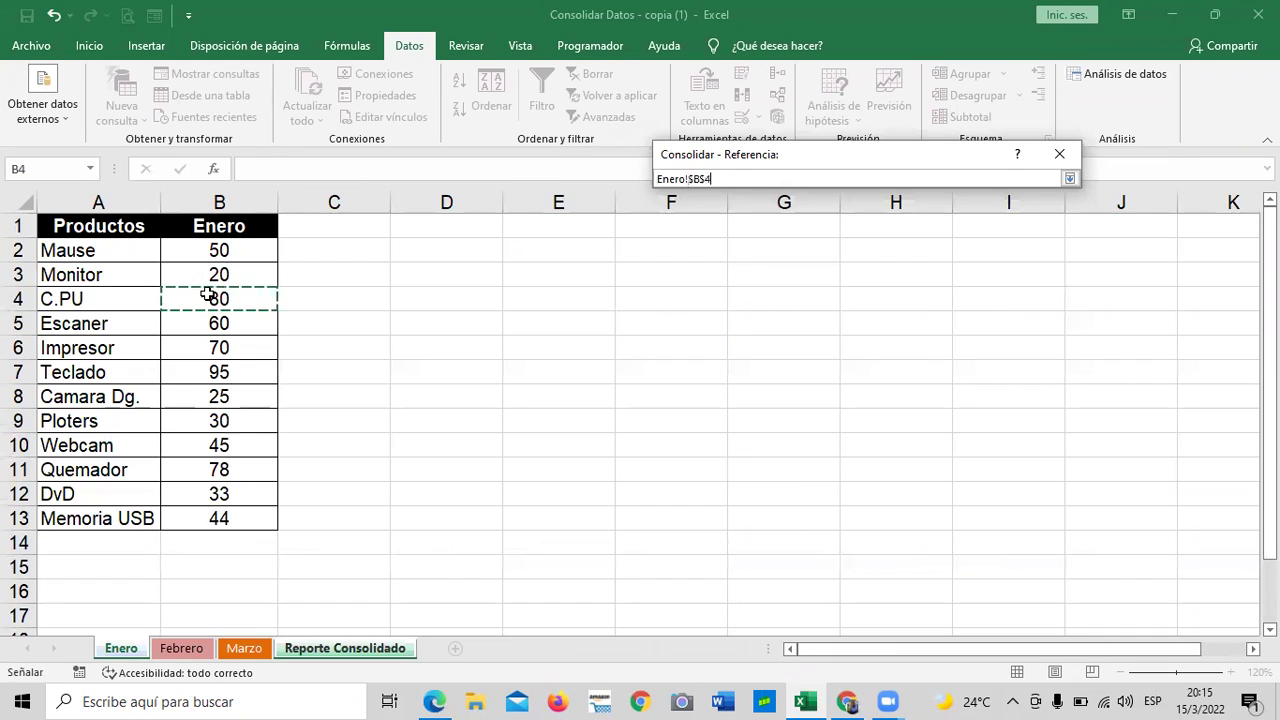
pyautogui.click(1067, 179)
pyautogui.hotkey('alt', 'a')
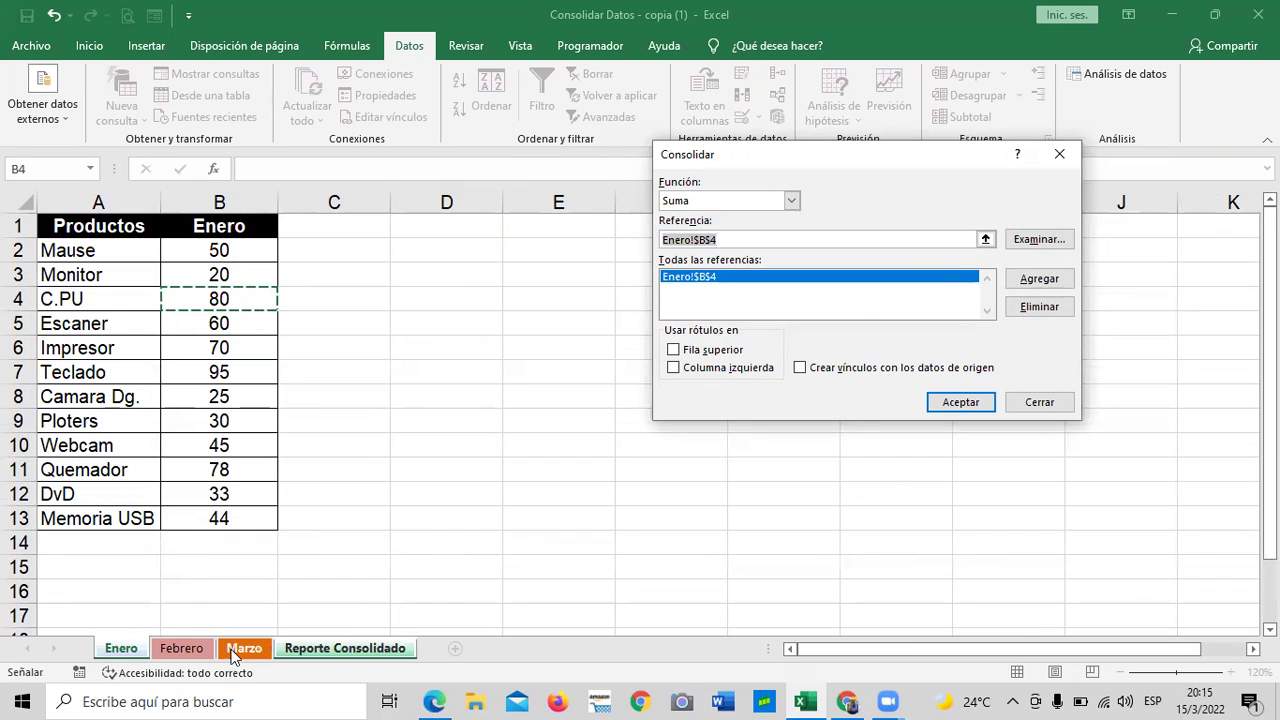
# - Add Febrero!$B$4 and Marzo!$B$4 to the references and run the consolidation into cell D6
pyautogui.click(181, 648)
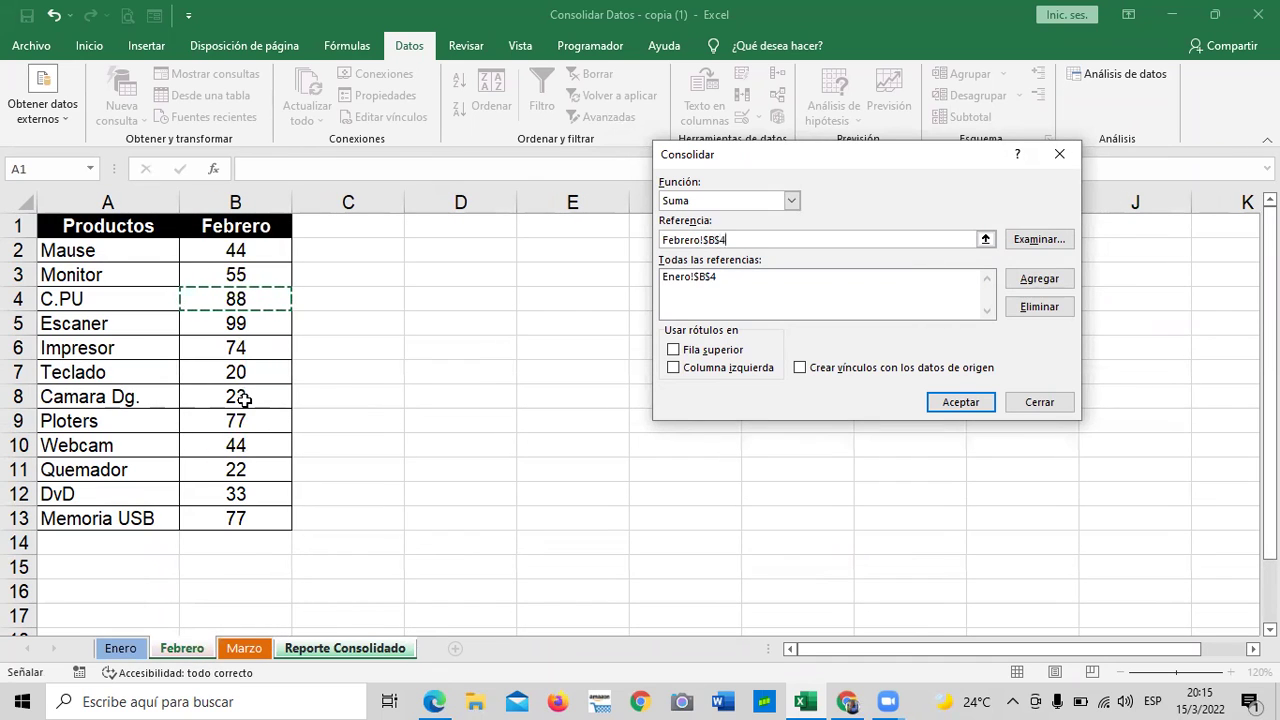
pyautogui.click(1022, 282)
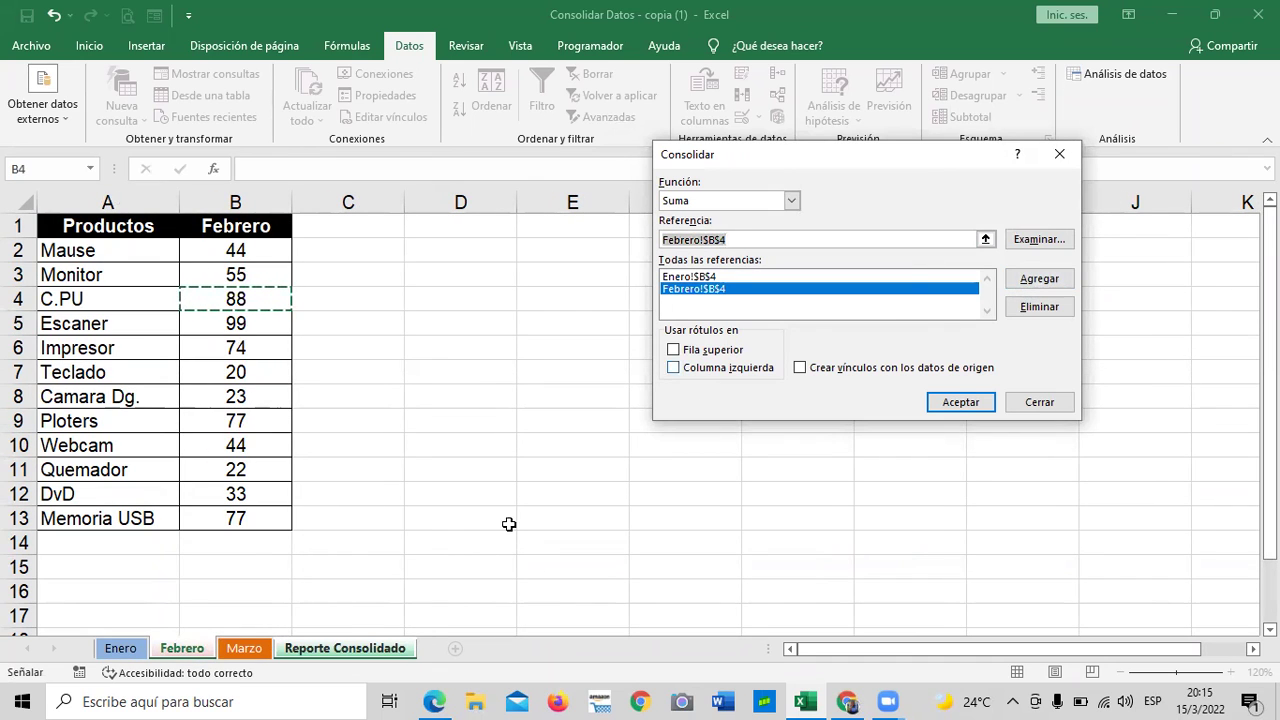
pyautogui.click(244, 648)
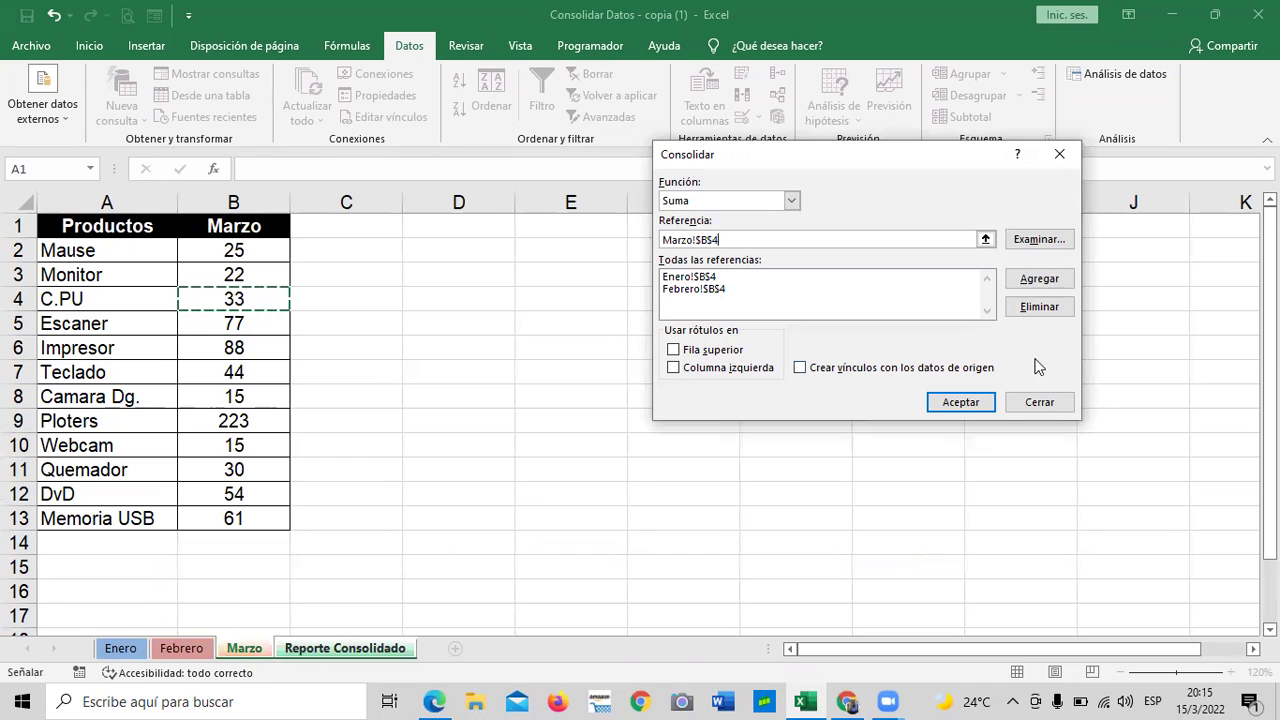
pyautogui.click(1036, 282)
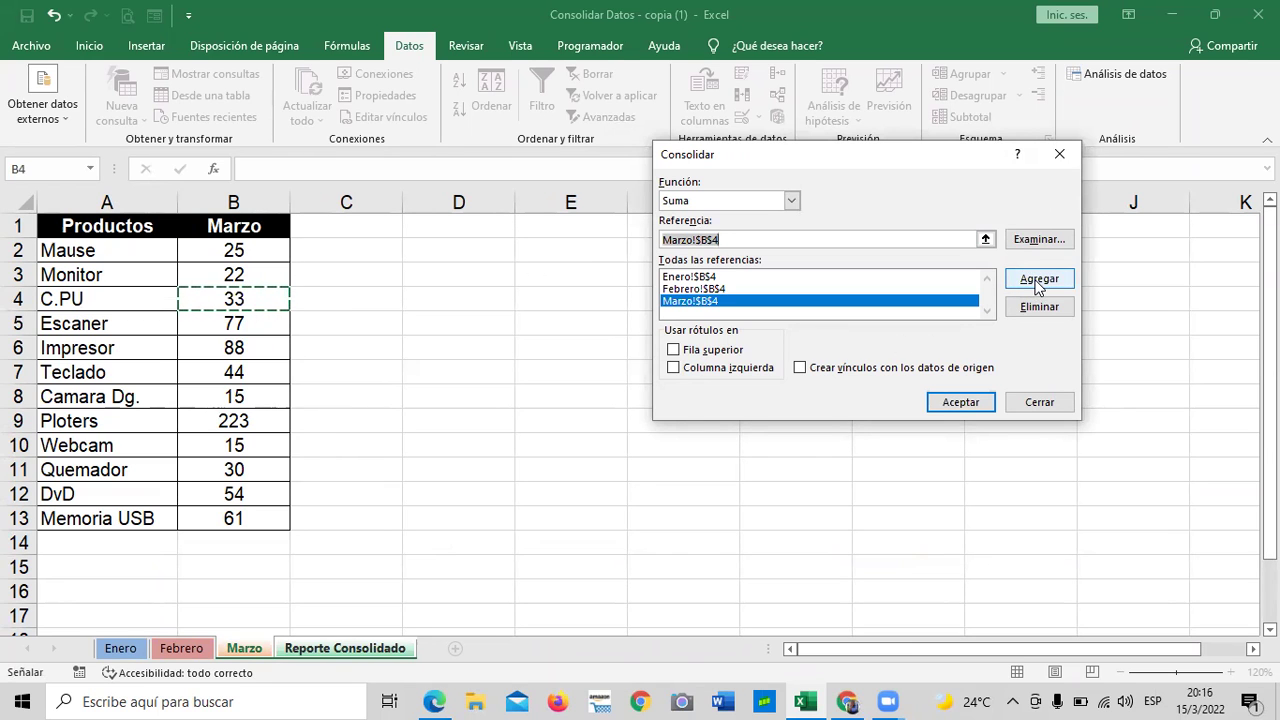
pyautogui.click(960, 401)
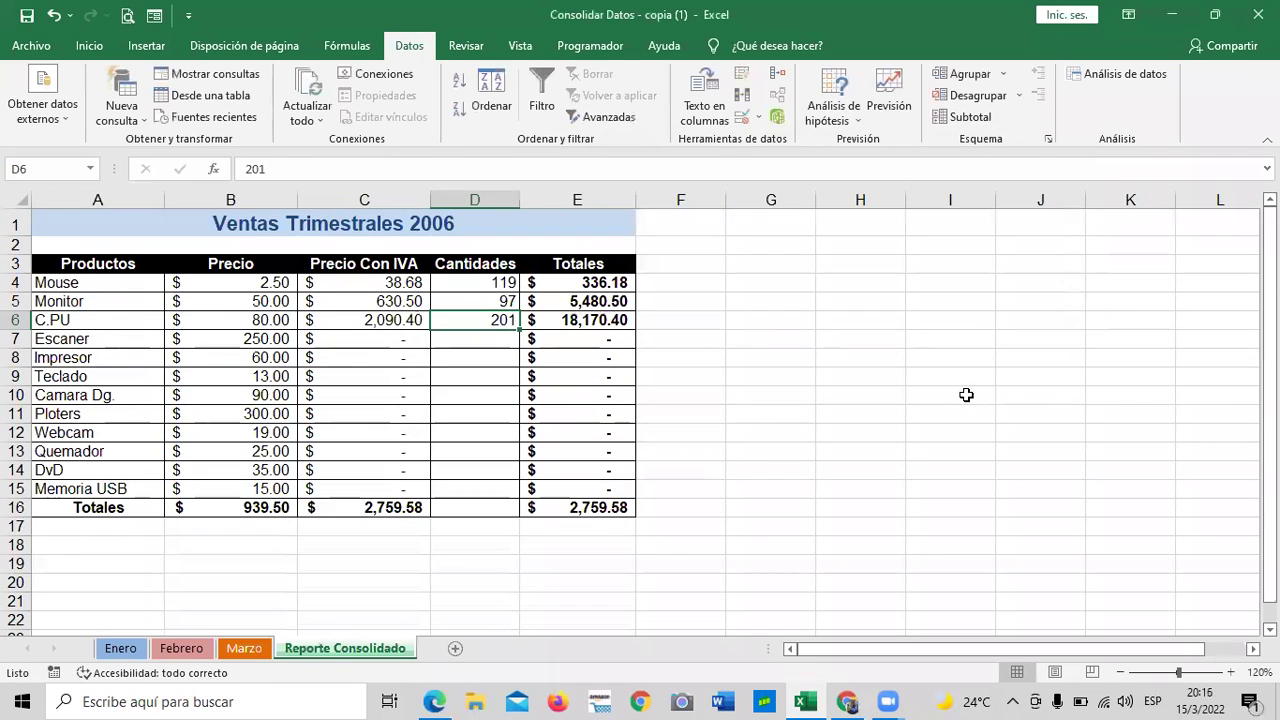
pyautogui.click(872, 485)
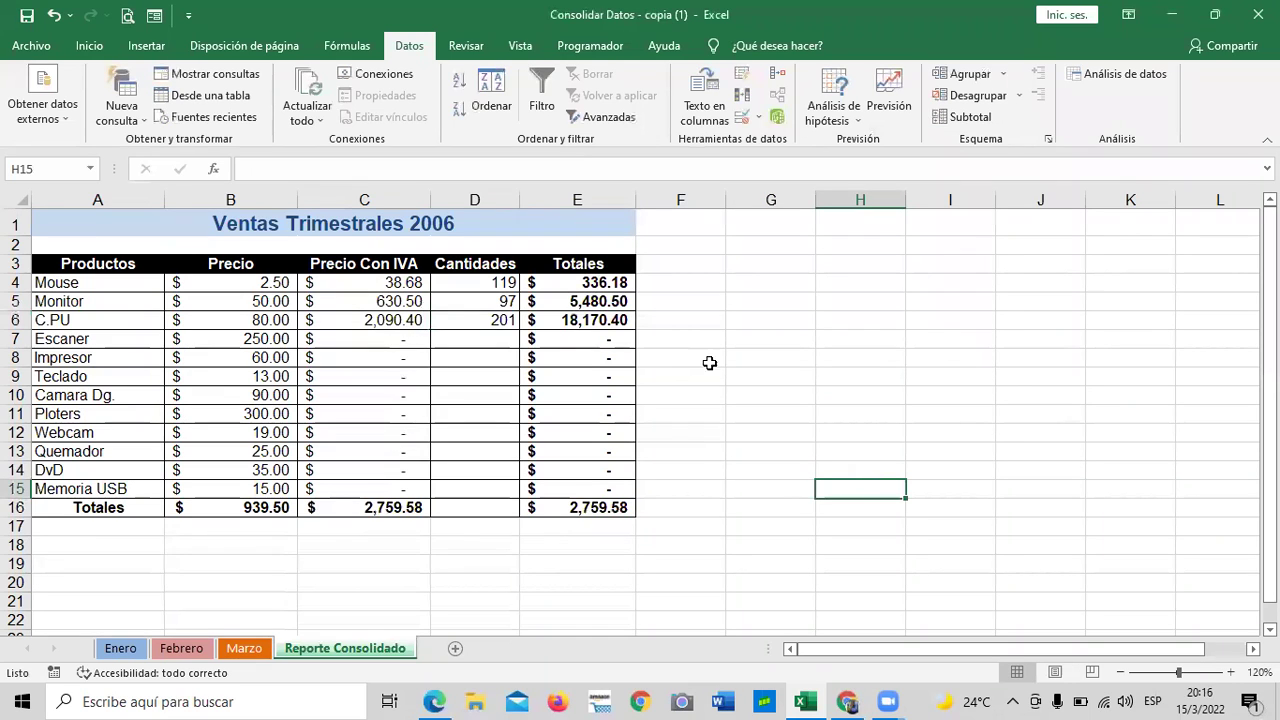
# - Compare the consolidated C.PU quantity in D6 with the quantities on the Enero, Febrero and Marzo sheets
pyautogui.click(475, 318)
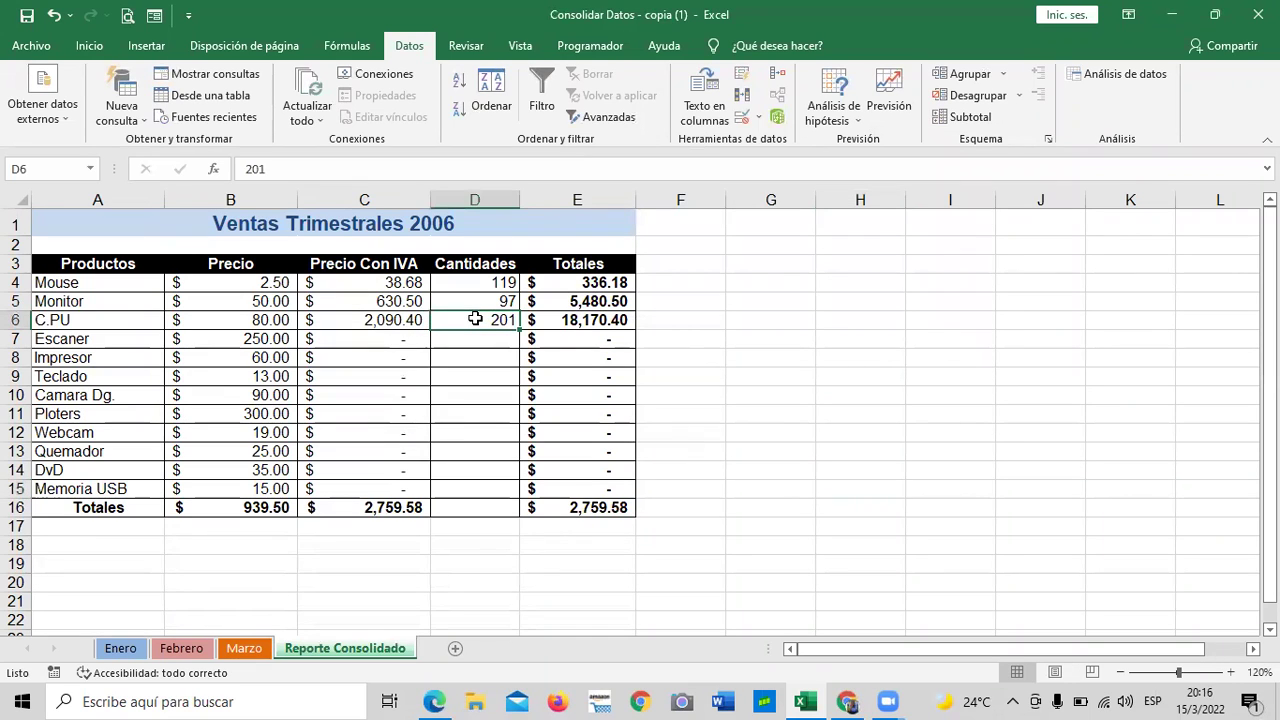
pyautogui.click(118, 649)
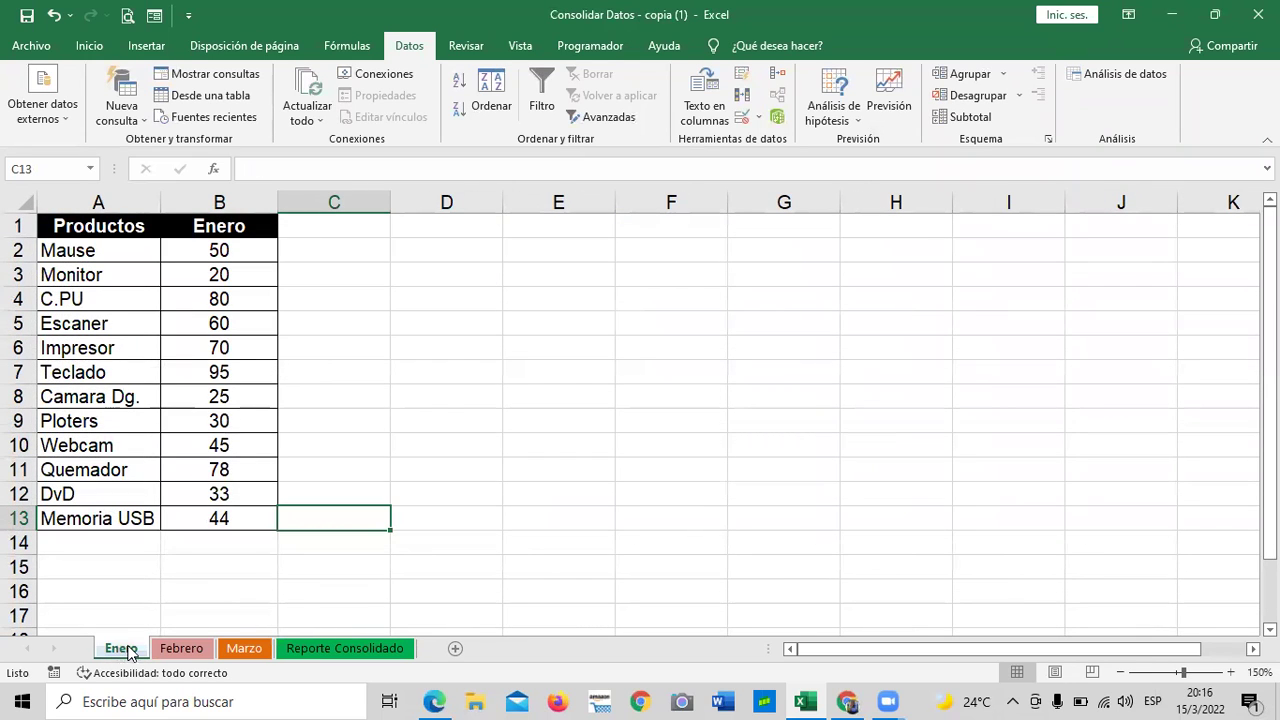
pyautogui.click(180, 650)
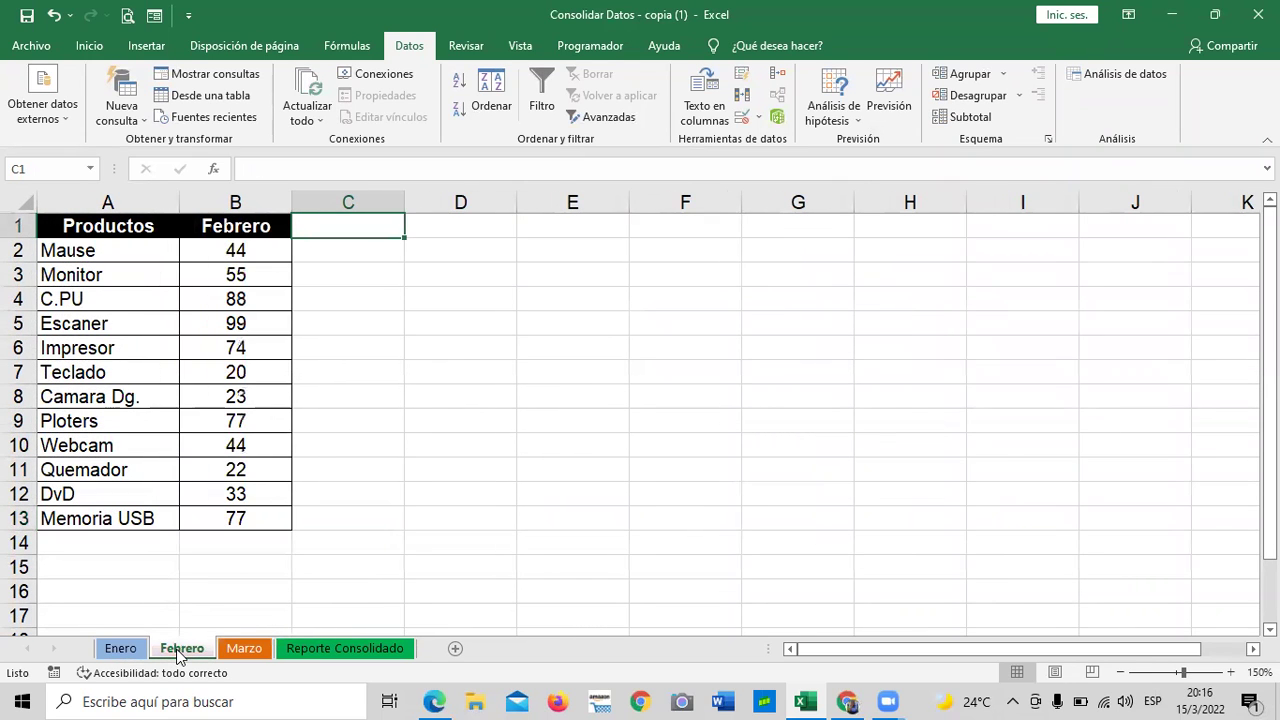
pyautogui.click(238, 649)
pyautogui.click(331, 650)
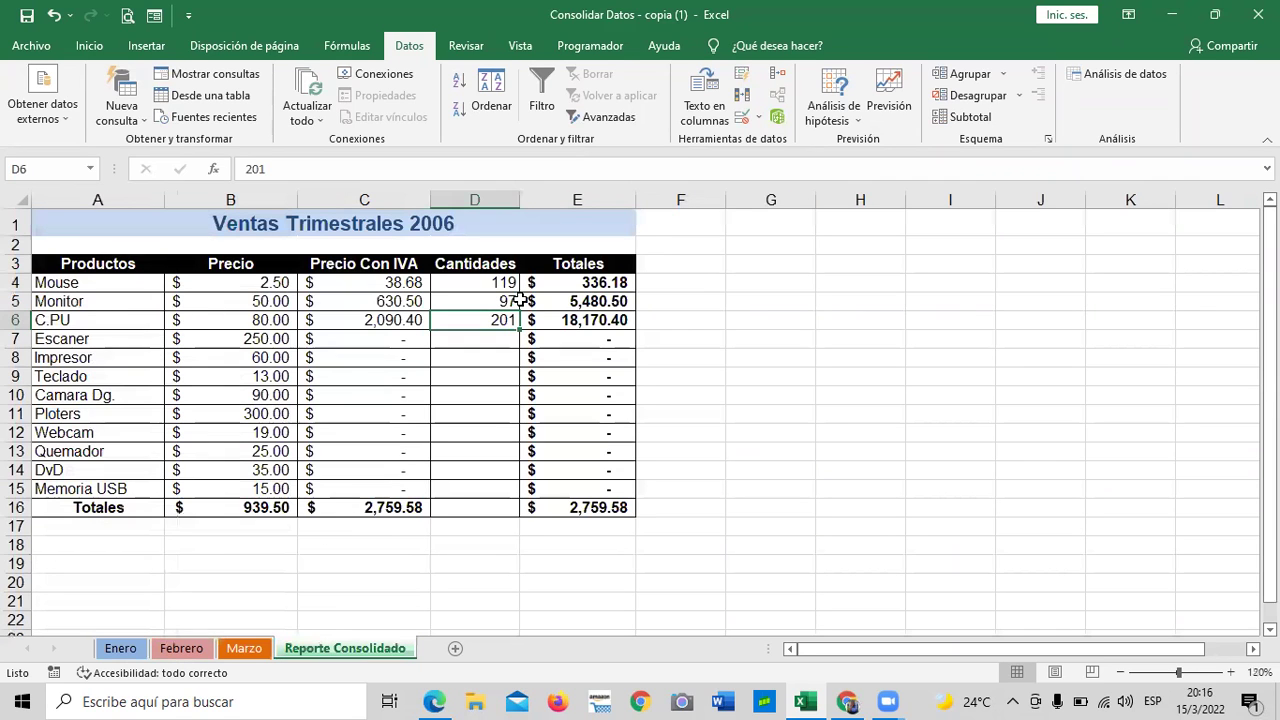
pyautogui.click(825, 434)
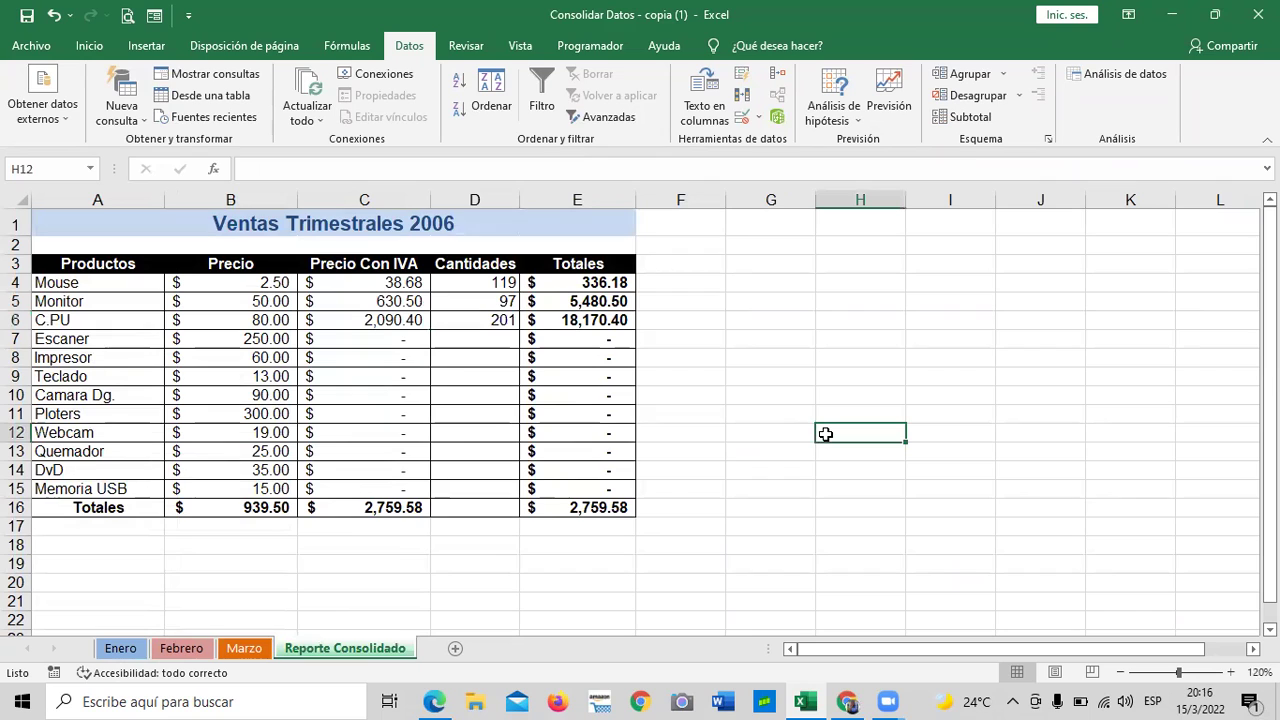
pyautogui.click(723, 365)
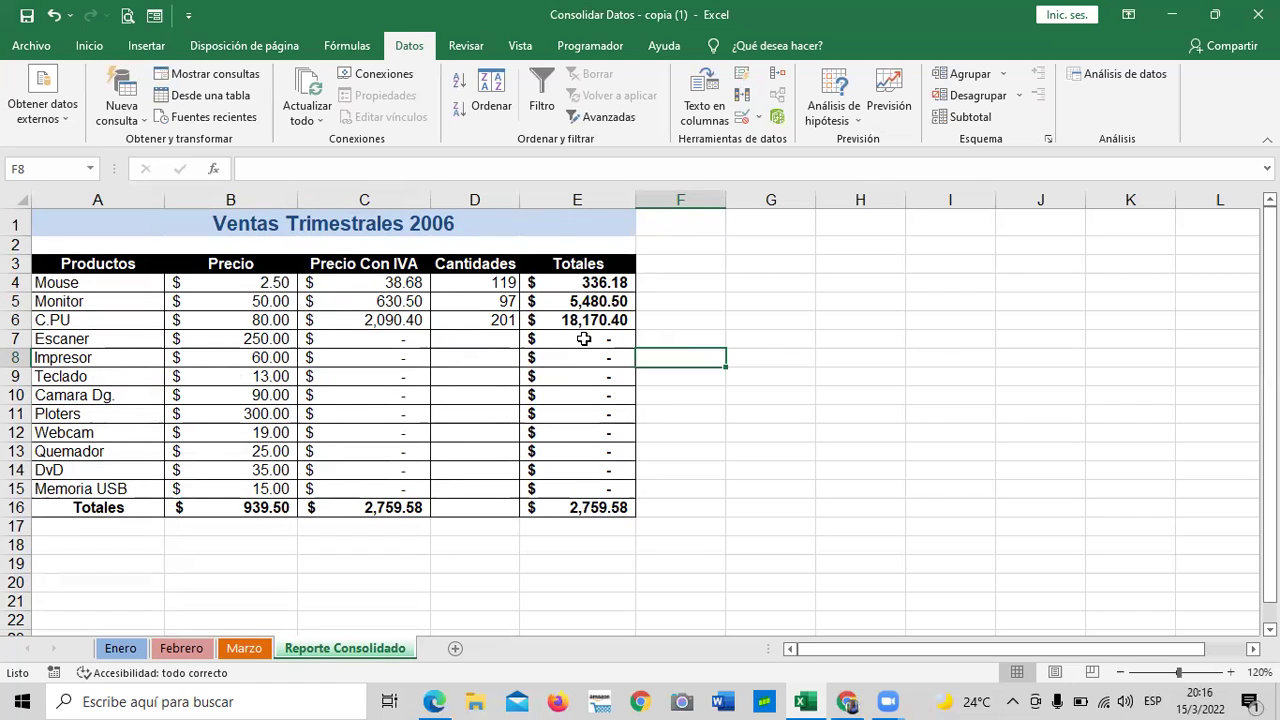
# - Begin a SUMA formula for the Escaner quantity in D7 with Enero!B5 as its first argument
pyautogui.click(490, 339)
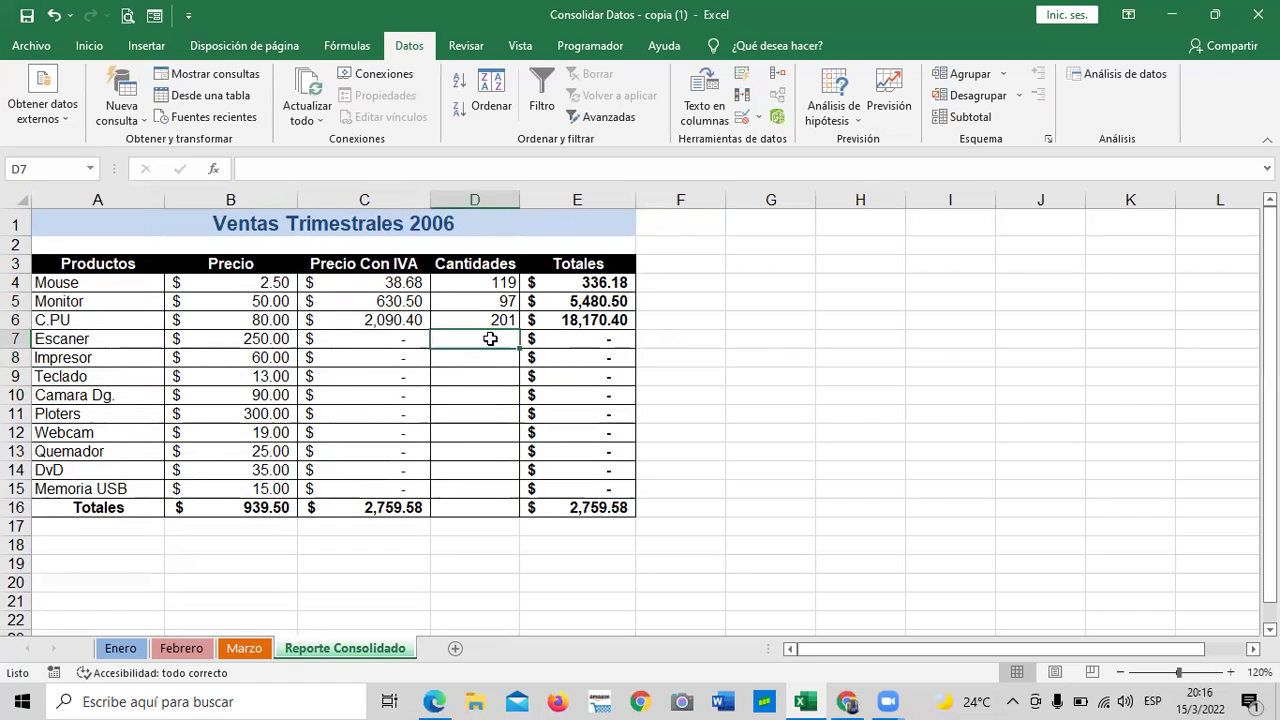
pyautogui.write('=suma')
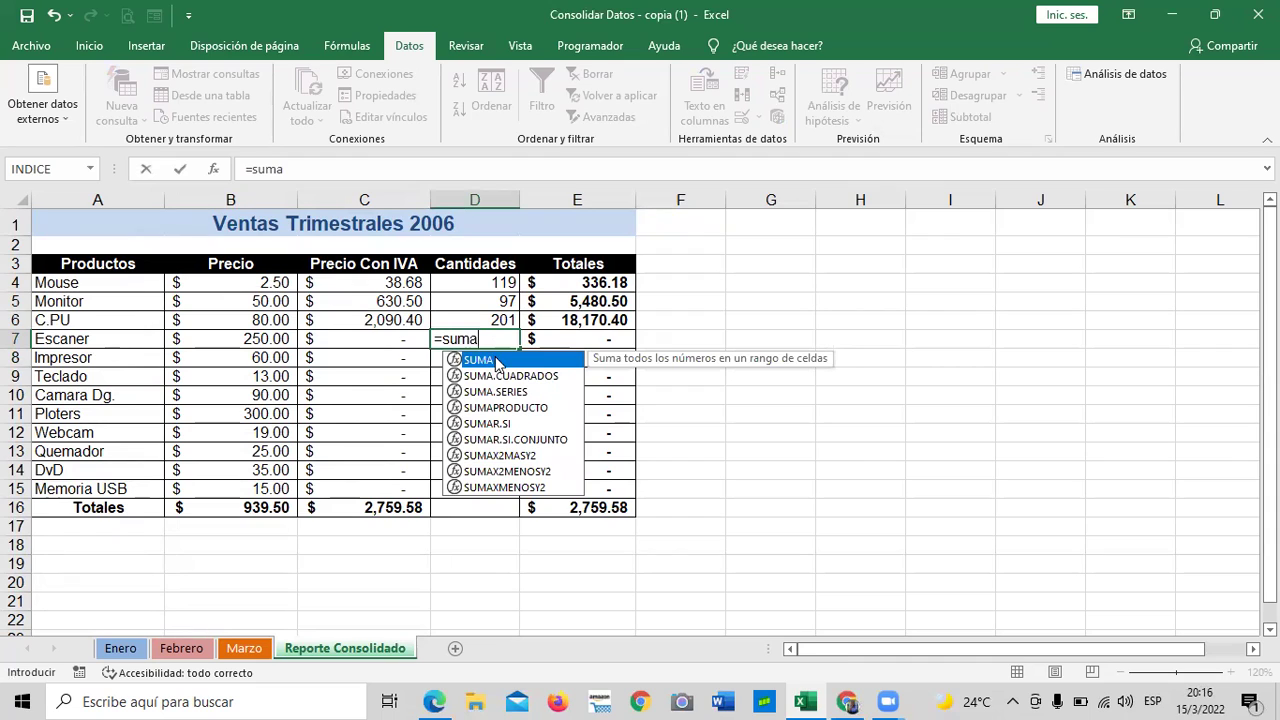
pyautogui.doubleClick(497, 362)
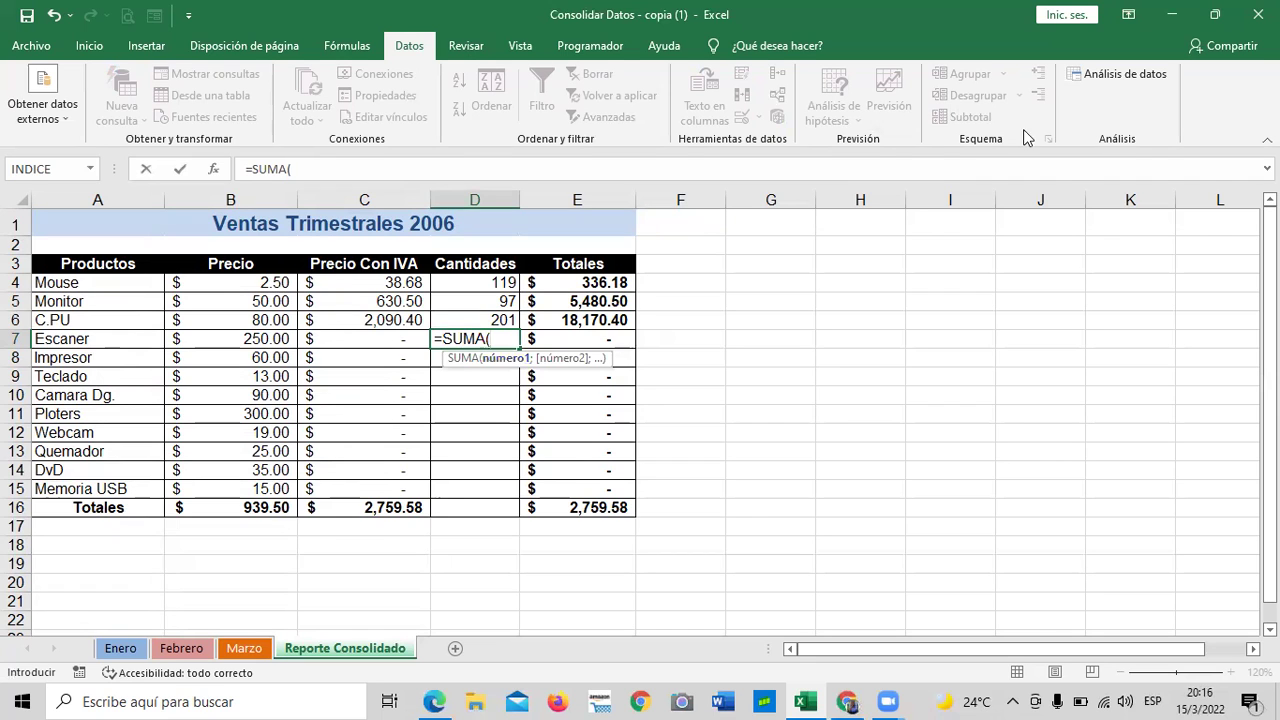
pyautogui.click(120, 649)
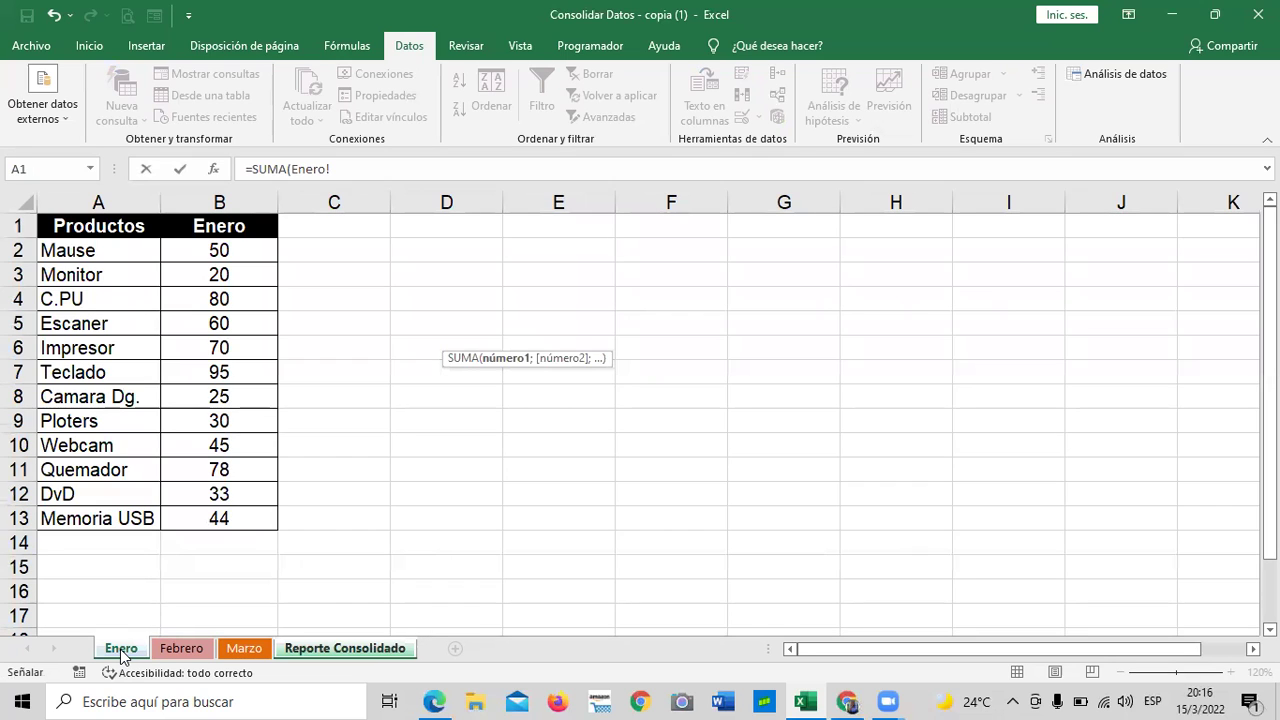
pyautogui.click(230, 322)
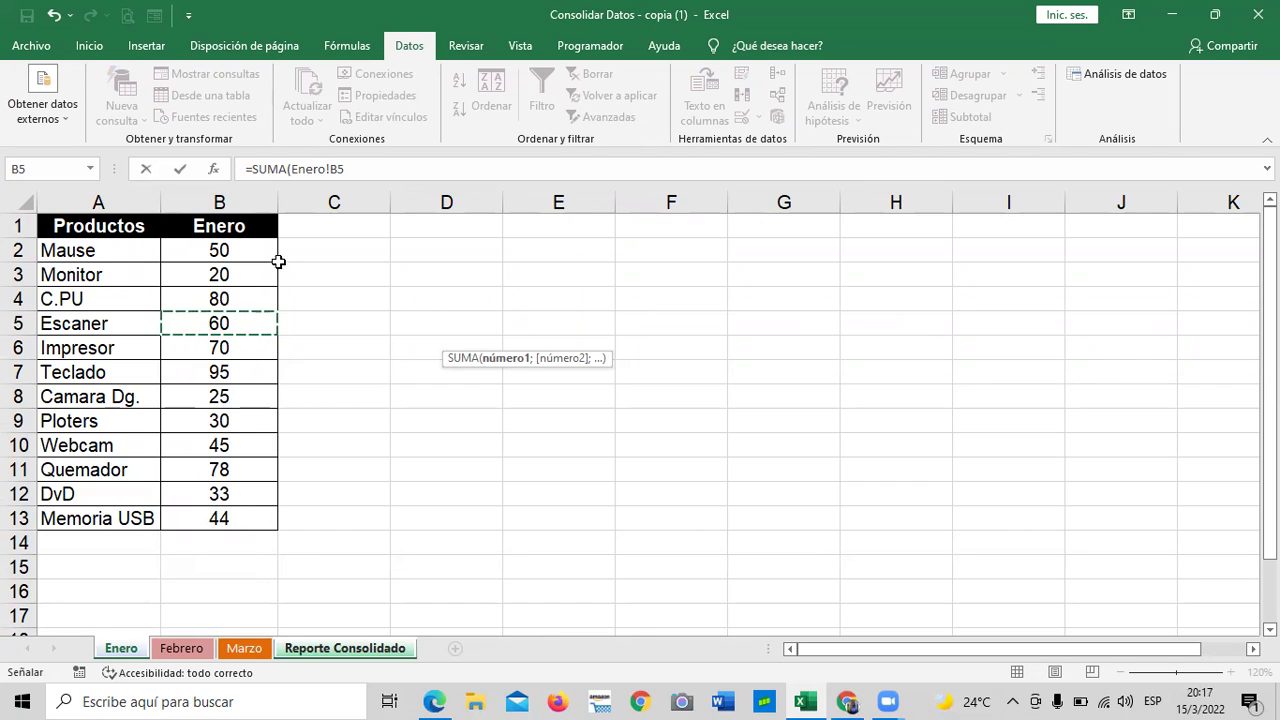
pyautogui.click(359, 168)
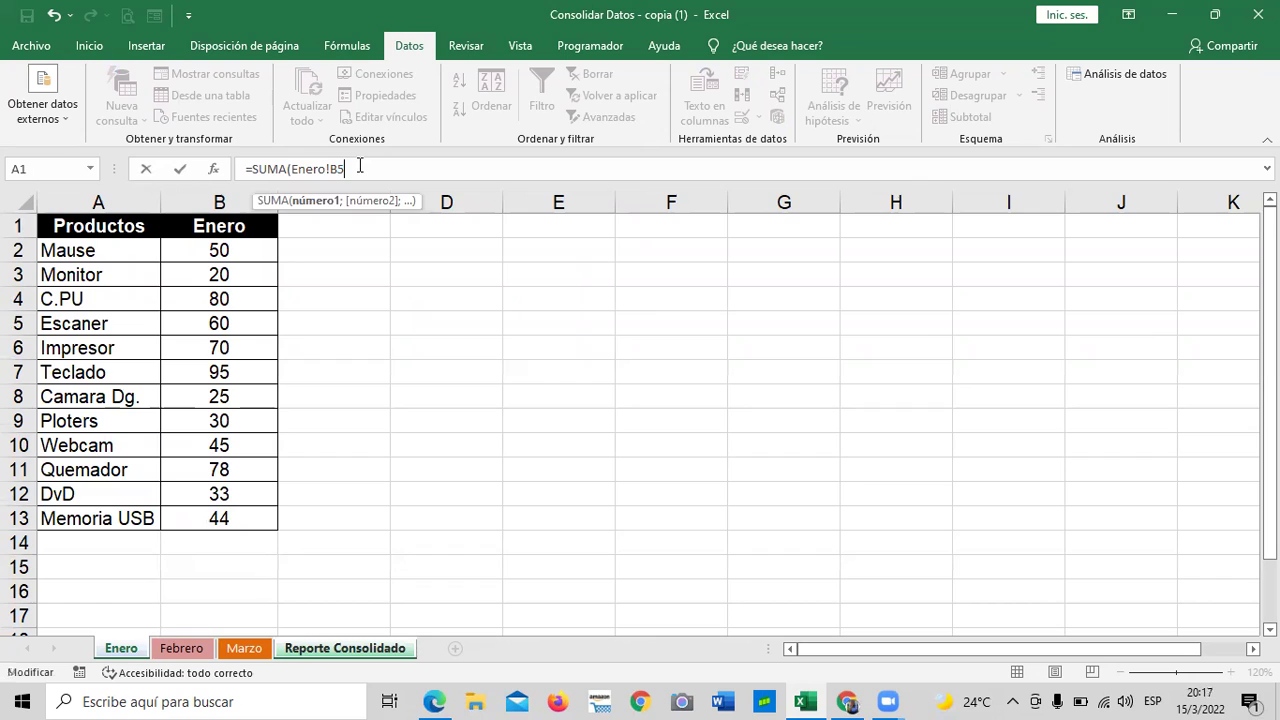
pyautogui.write(';')
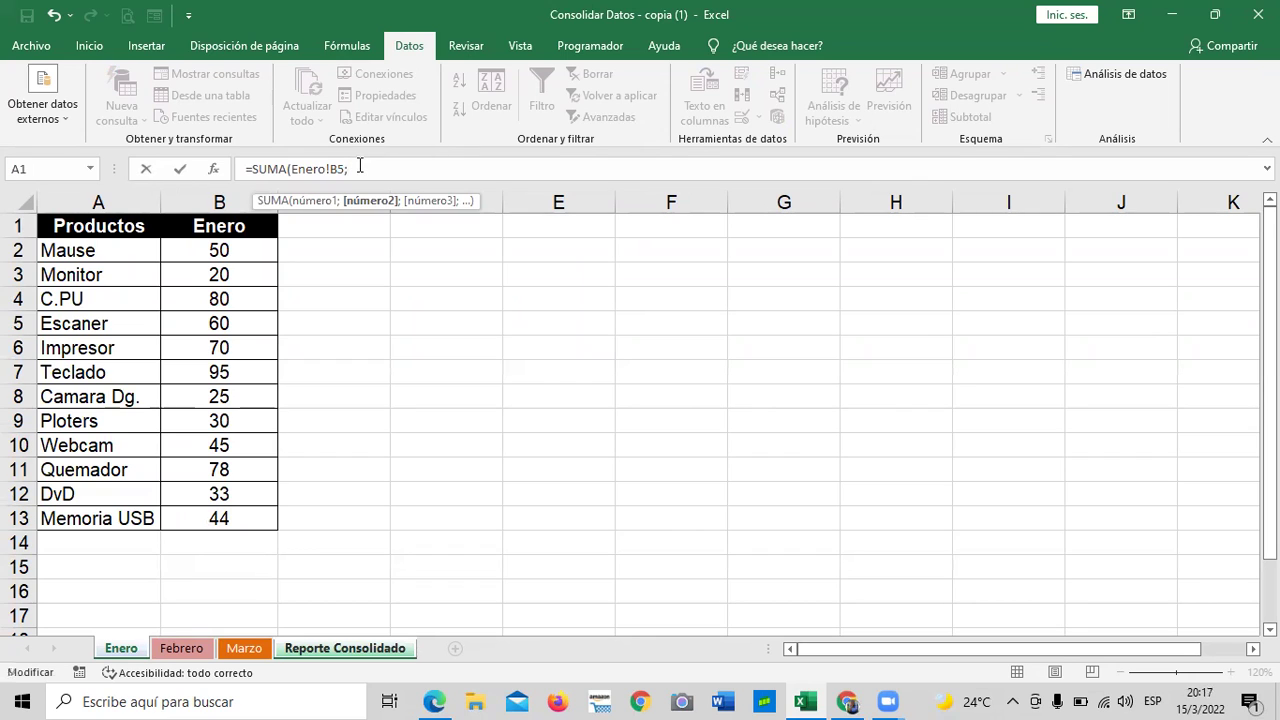
# - Add Febrero!B5 and Marzo!B5 as the remaining arguments of the Escaner SUMA formula and enter it in D7
pyautogui.click(186, 649)
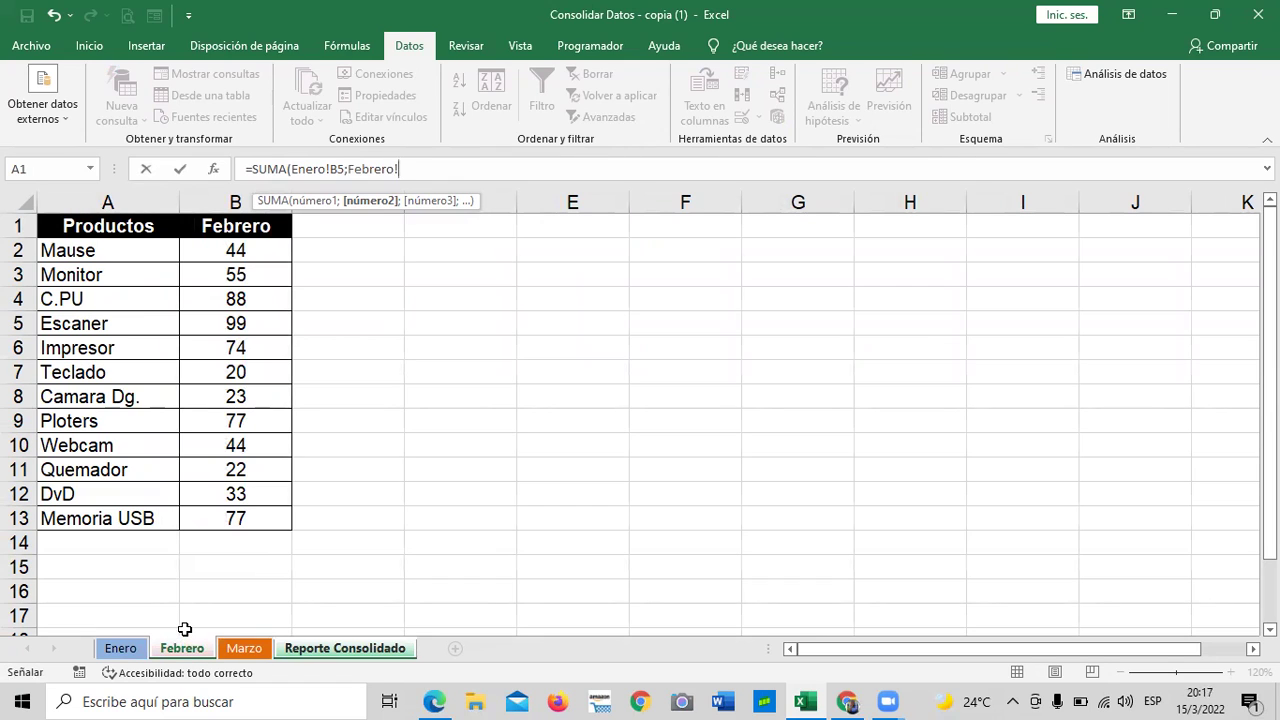
pyautogui.click(218, 323)
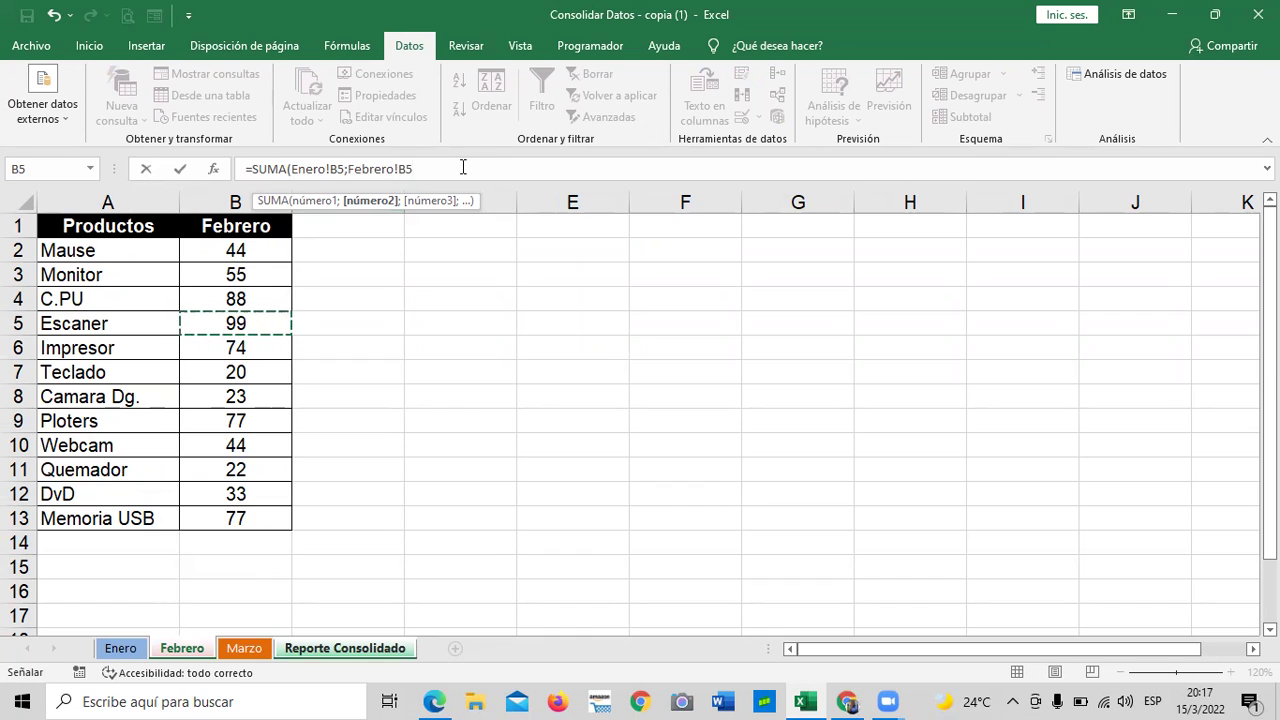
pyautogui.write(';')
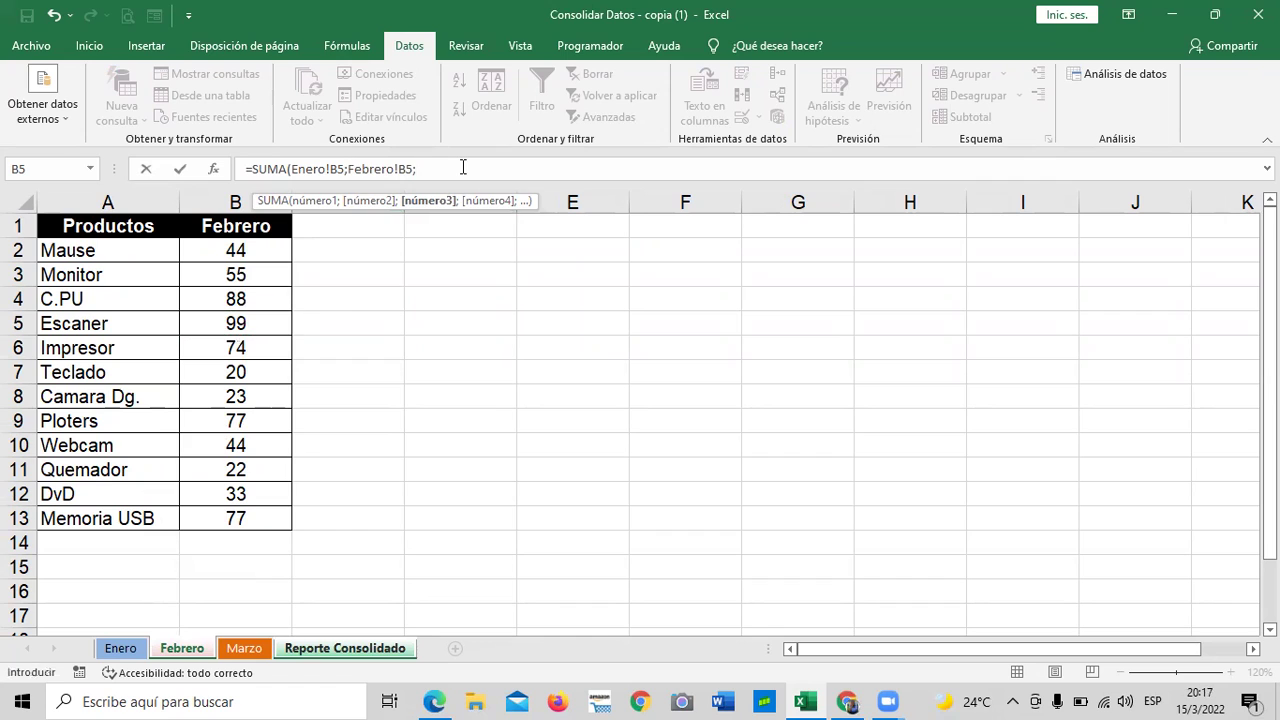
pyautogui.click(253, 647)
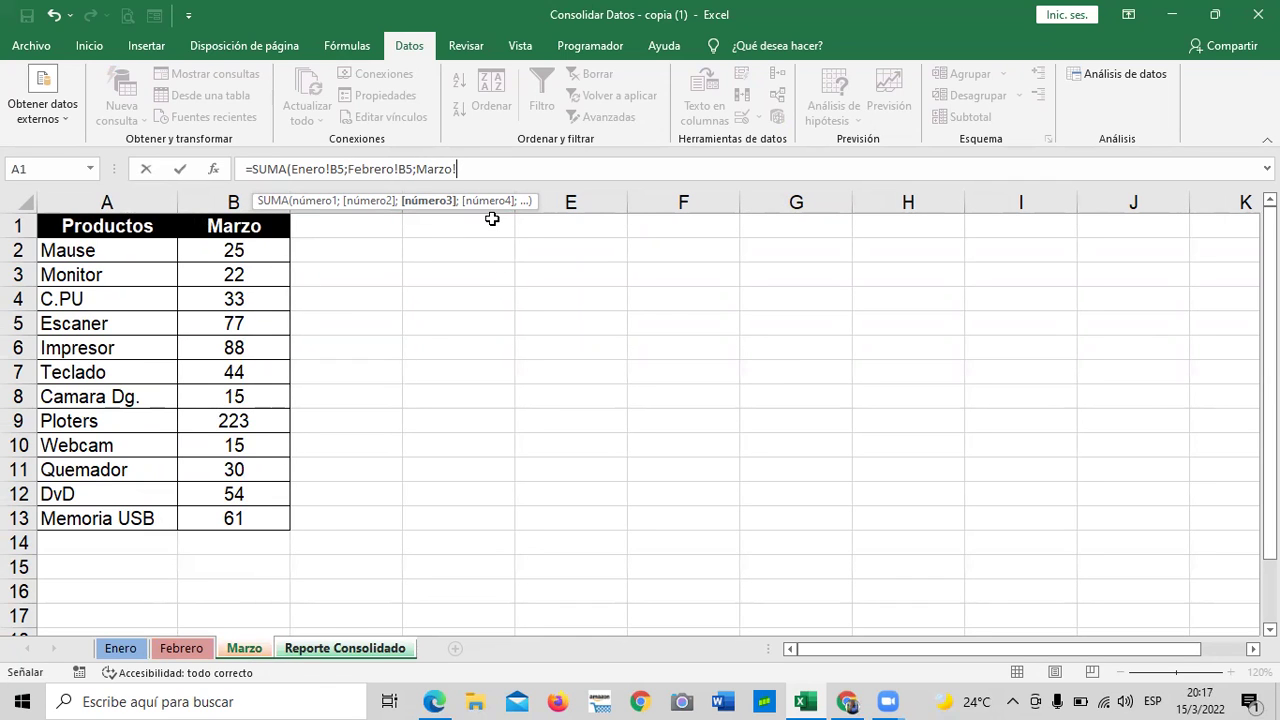
pyautogui.click(242, 323)
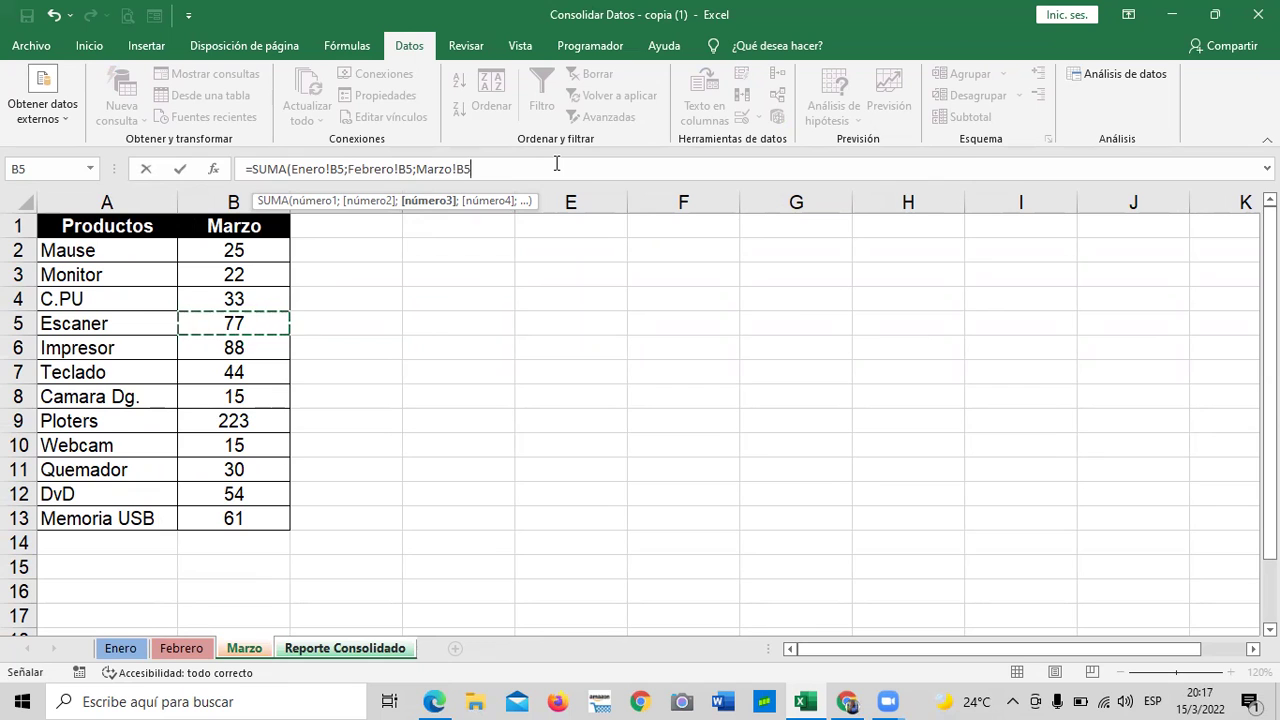
pyautogui.write(')')
pyautogui.press('Return')
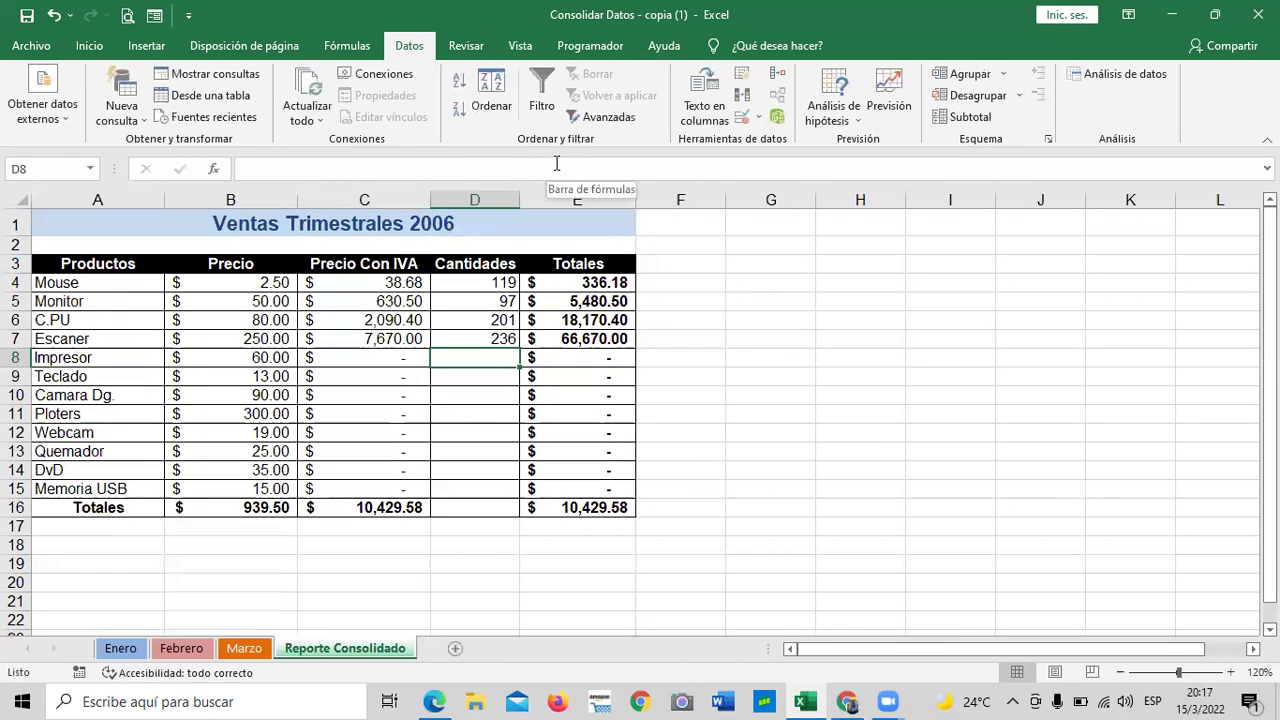
# - Compare the SUMA formula behind the Escaner quantity in D7 with the content of the consolidated C.PU cell D6
pyautogui.click(452, 340)
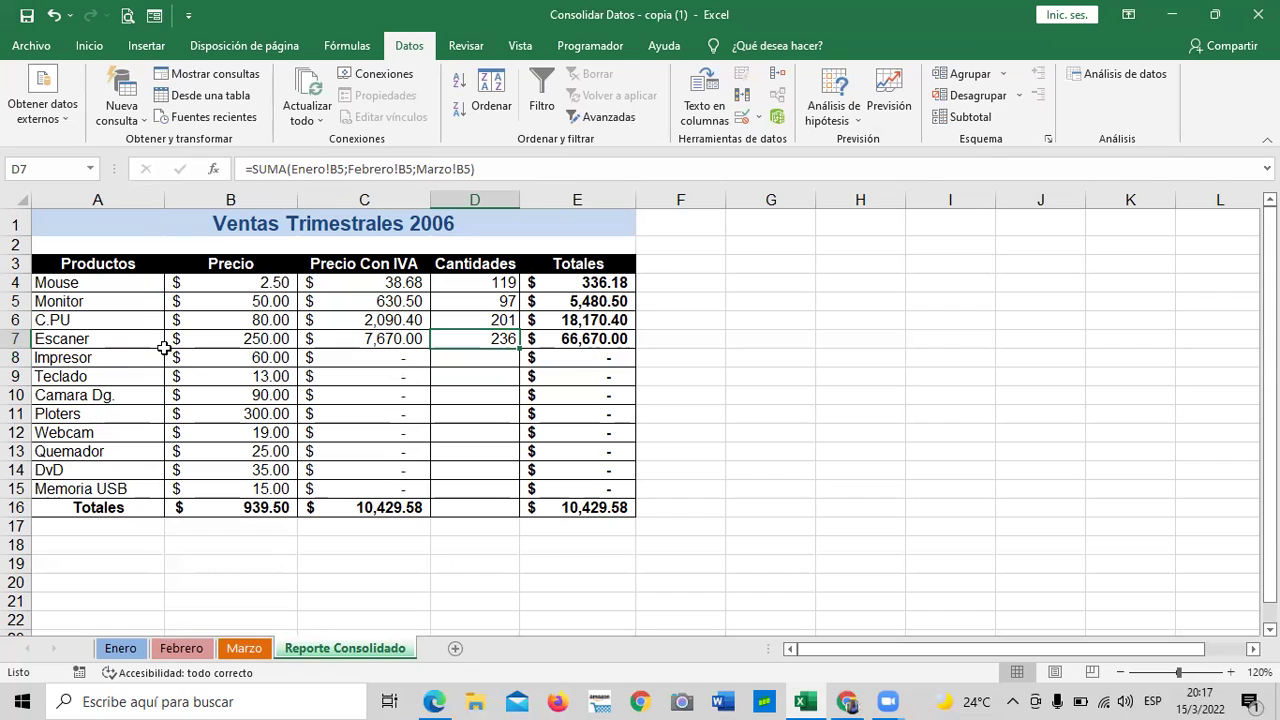
pyautogui.click(526, 170)
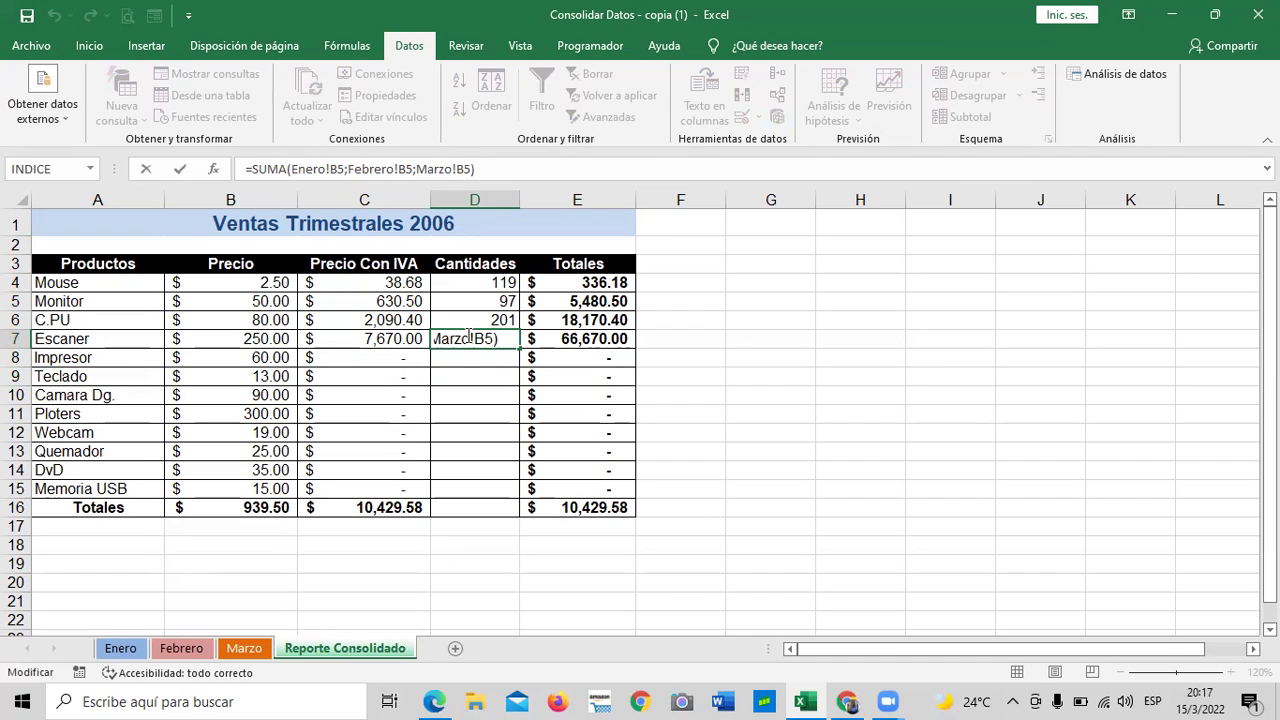
pyautogui.click(468, 337)
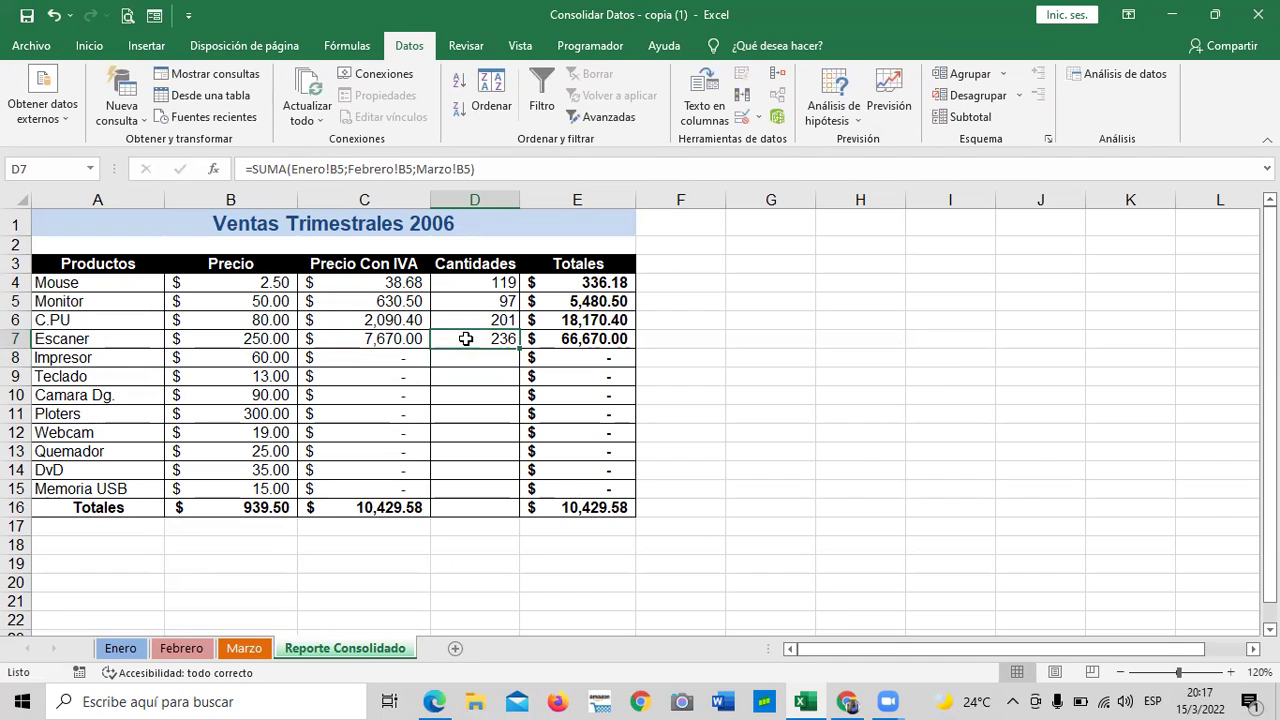
pyautogui.click(466, 322)
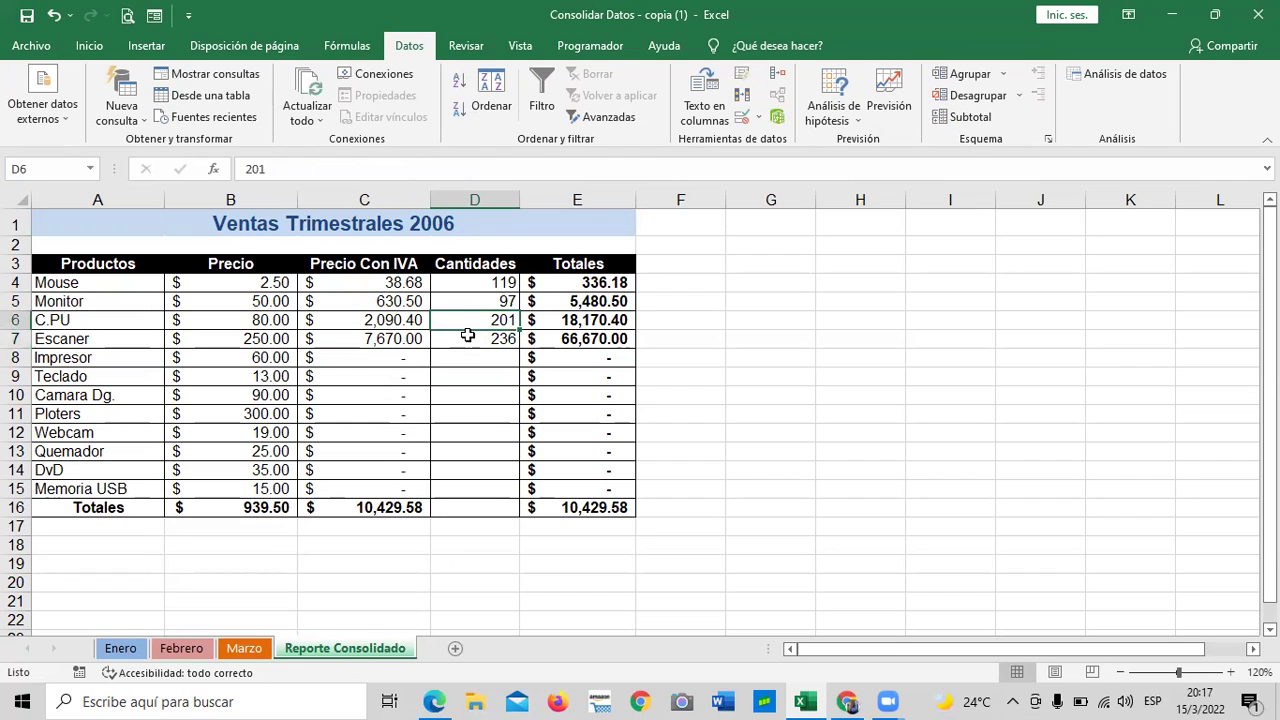
pyautogui.click(466, 339)
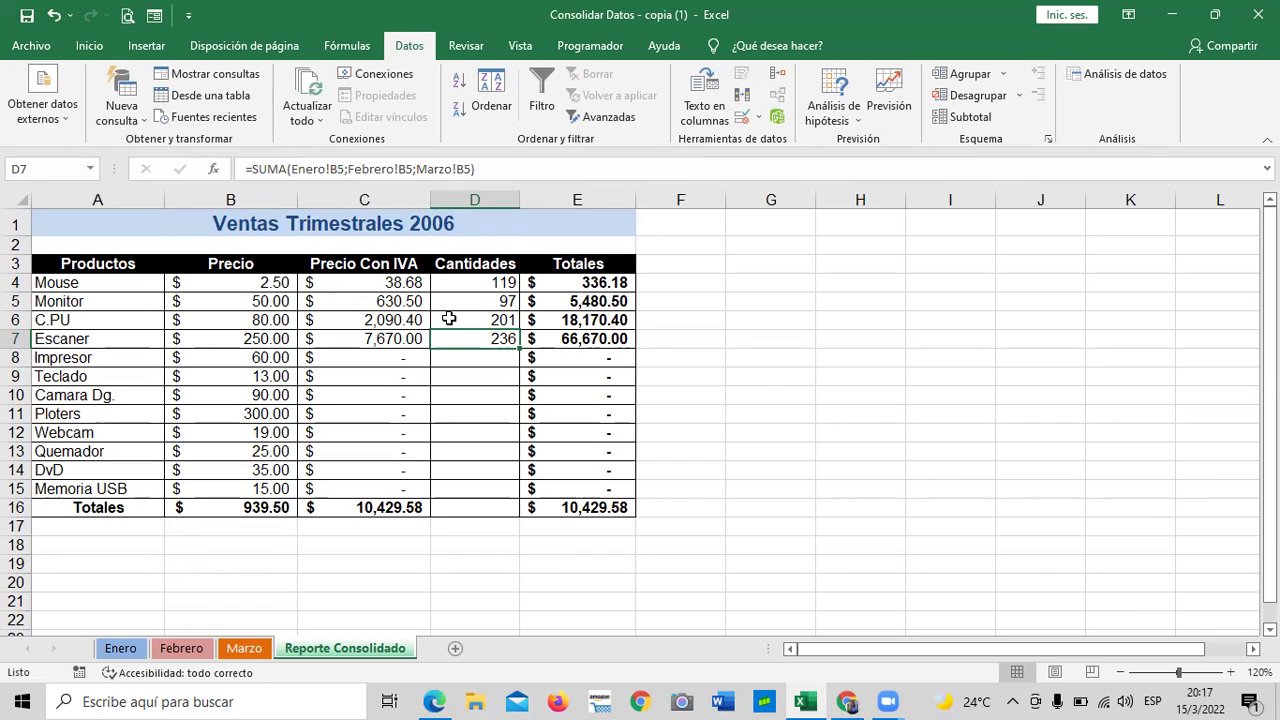
pyautogui.click(451, 321)
pyautogui.click(451, 339)
pyautogui.click(549, 166)
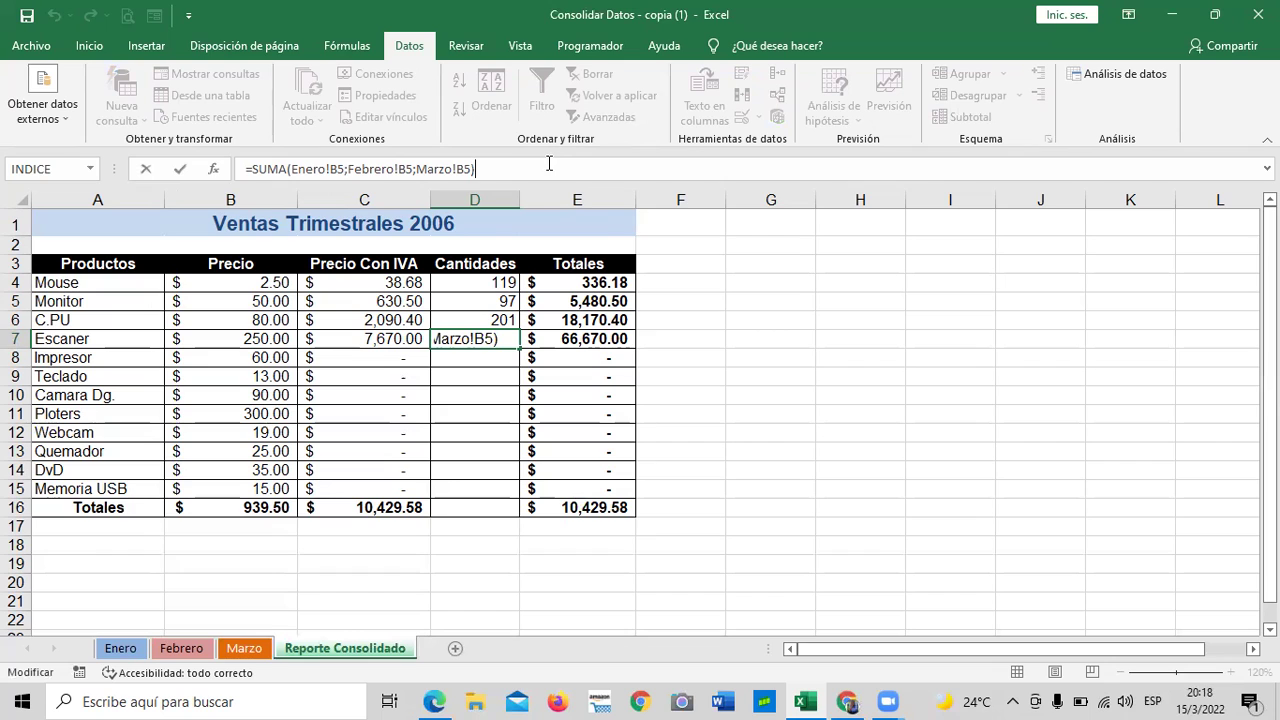
pyautogui.press('Return')
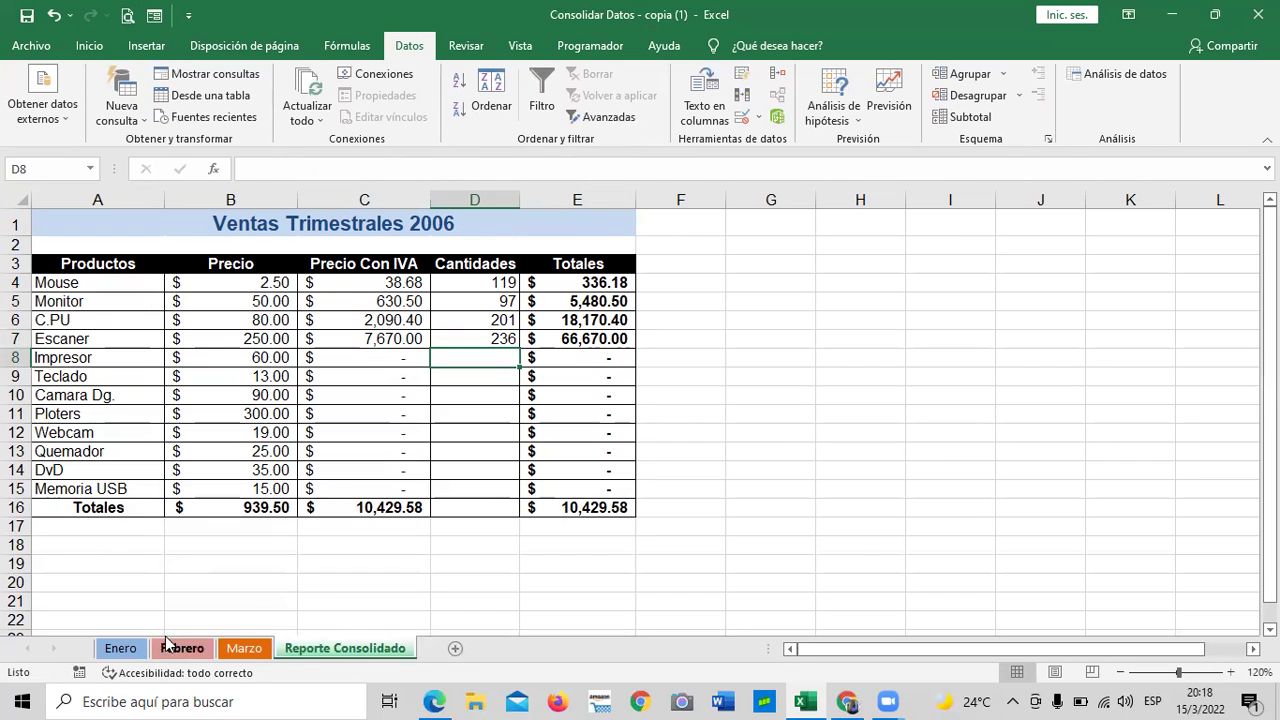
# - Check the Escaner quantities on the Enero, Febrero and Marzo sheets and return to Reporte Consolidado
pyautogui.click(121, 648)
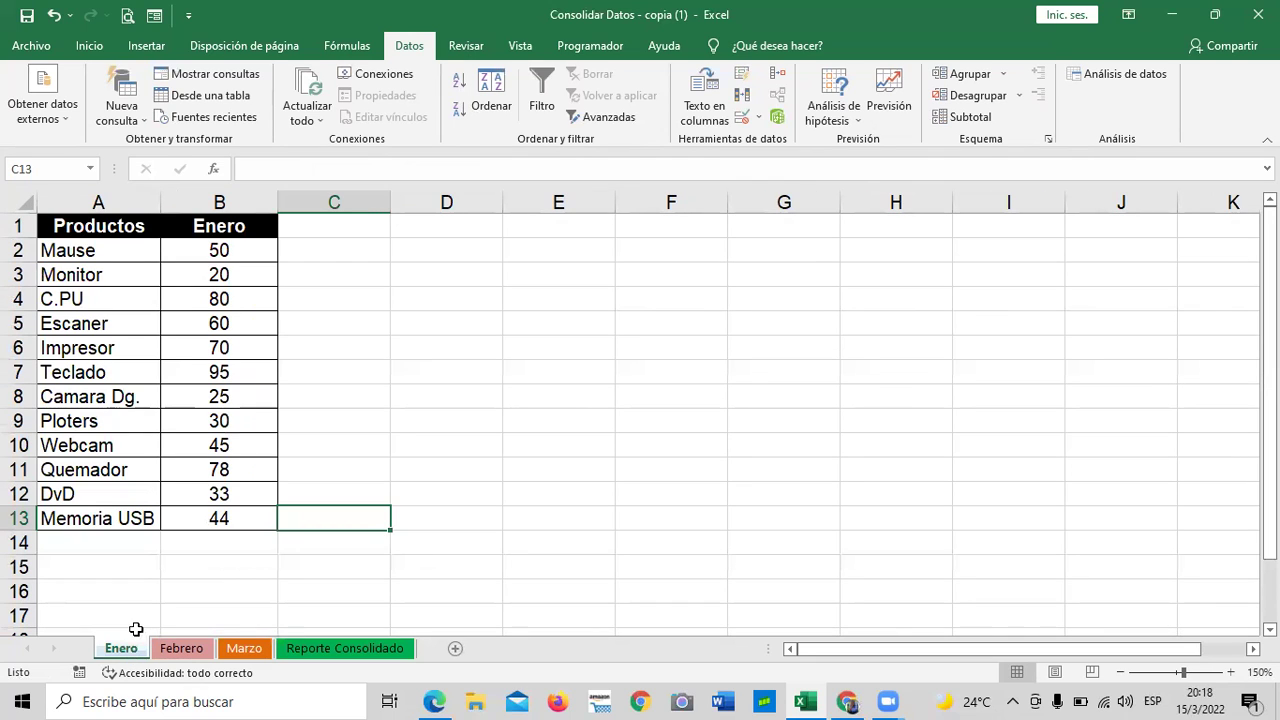
pyautogui.click(395, 442)
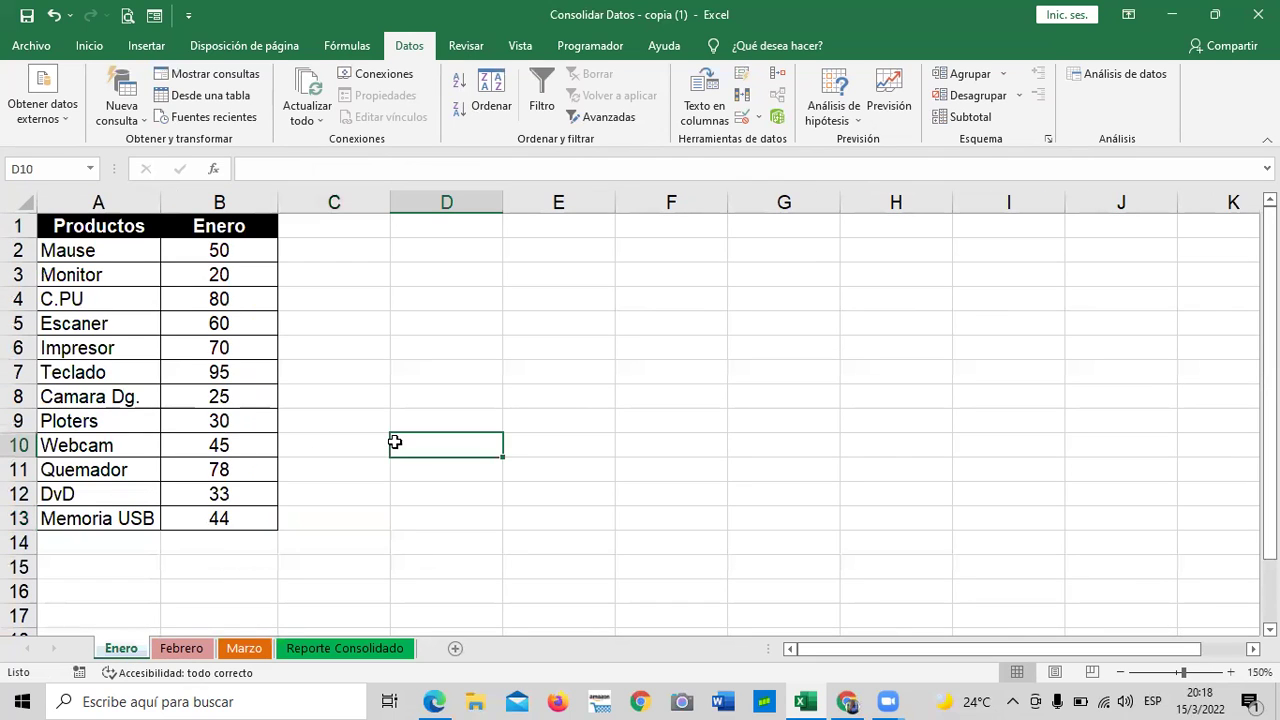
pyautogui.click(254, 324)
pyautogui.click(176, 648)
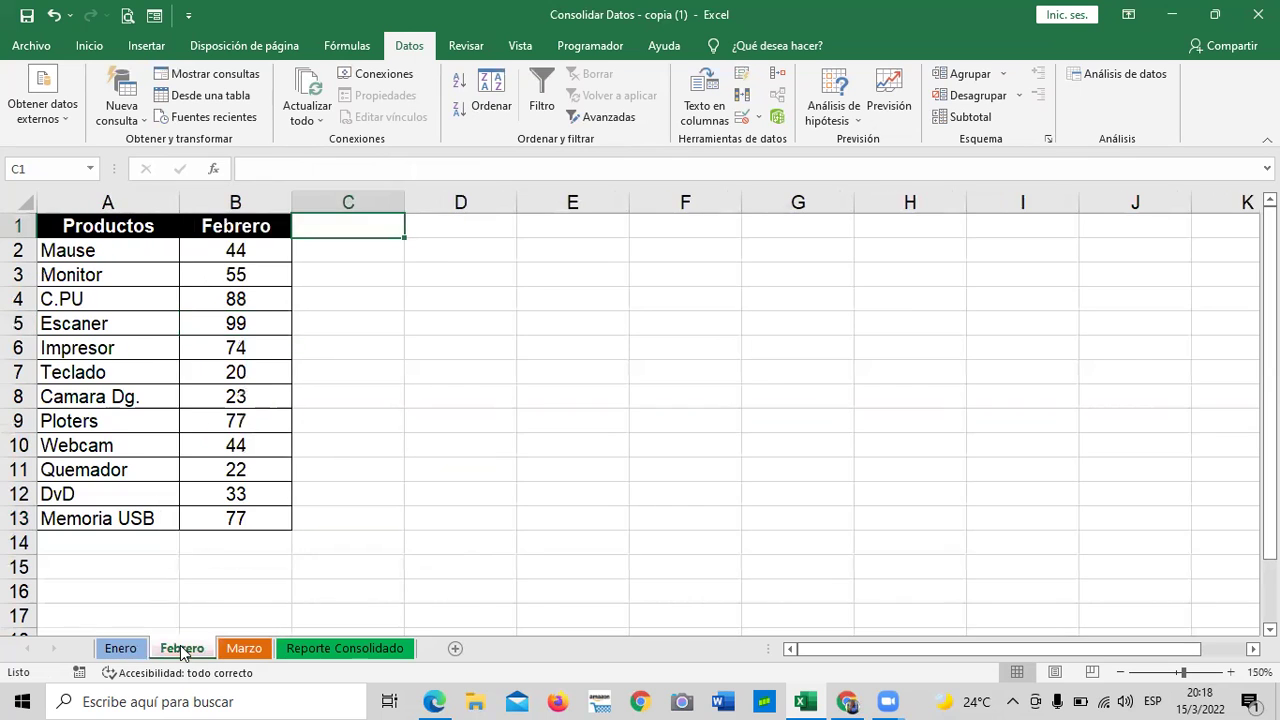
pyautogui.click(243, 321)
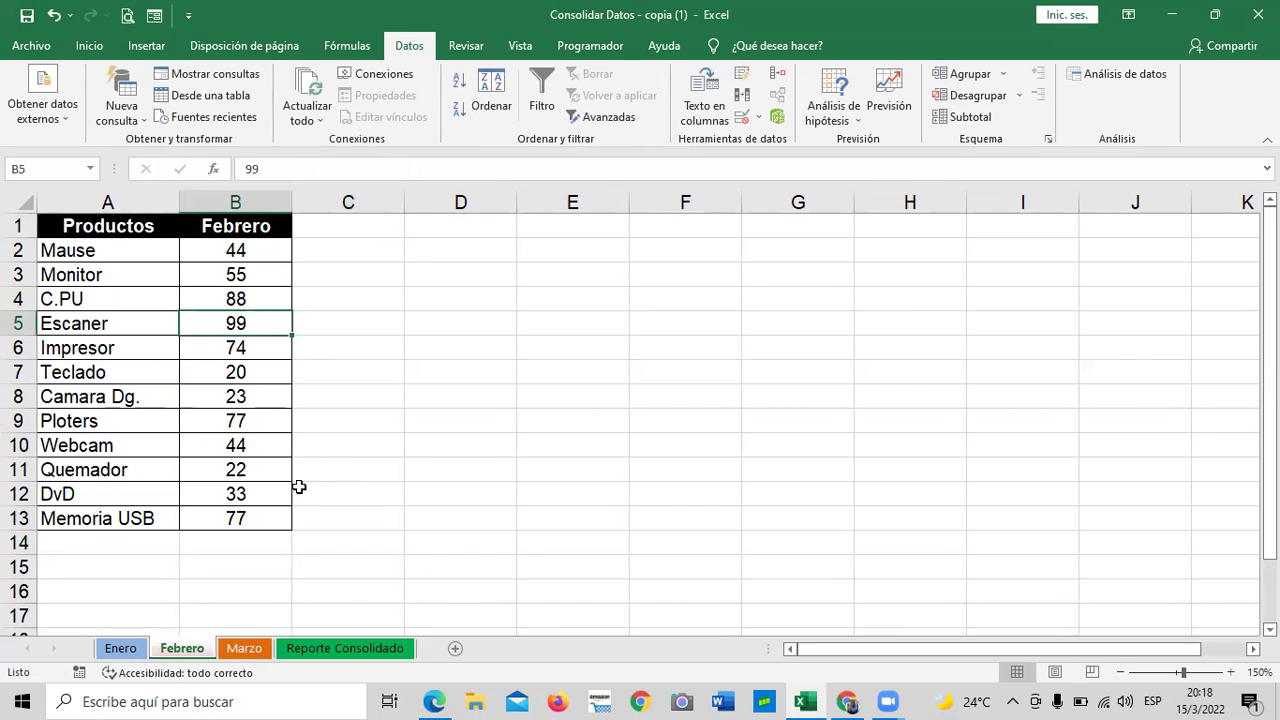
pyautogui.click(241, 652)
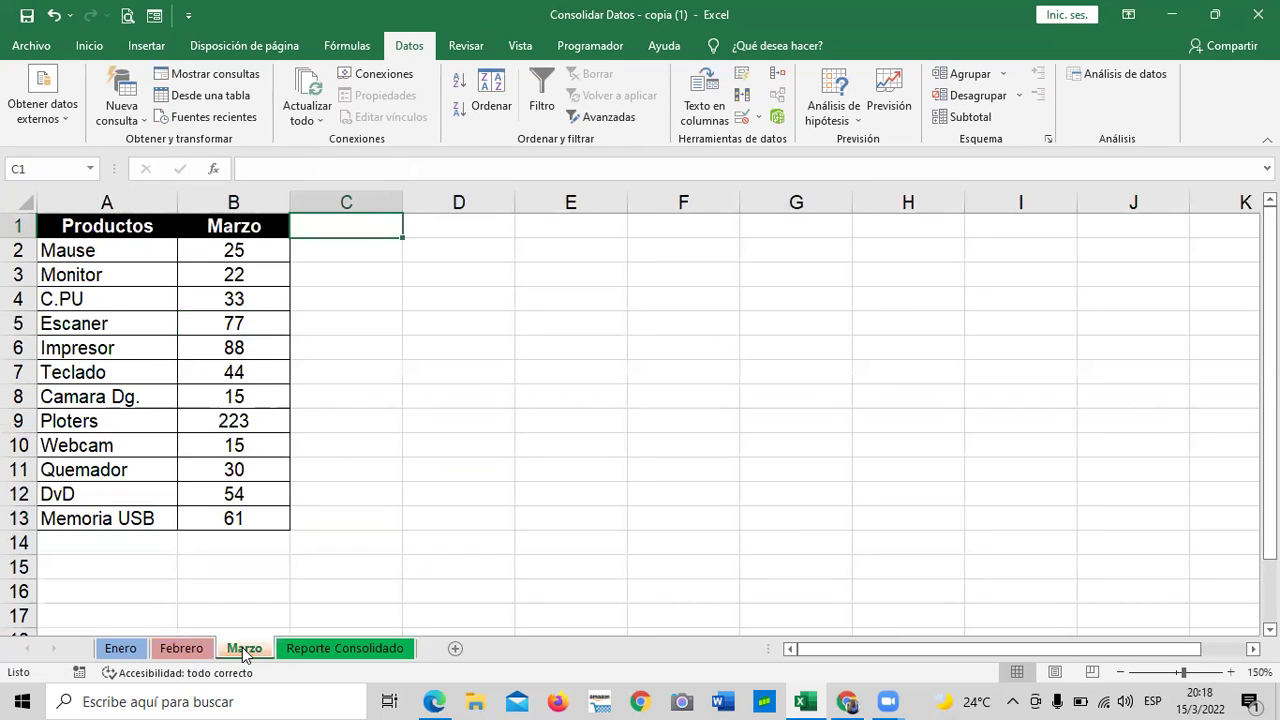
pyautogui.click(329, 650)
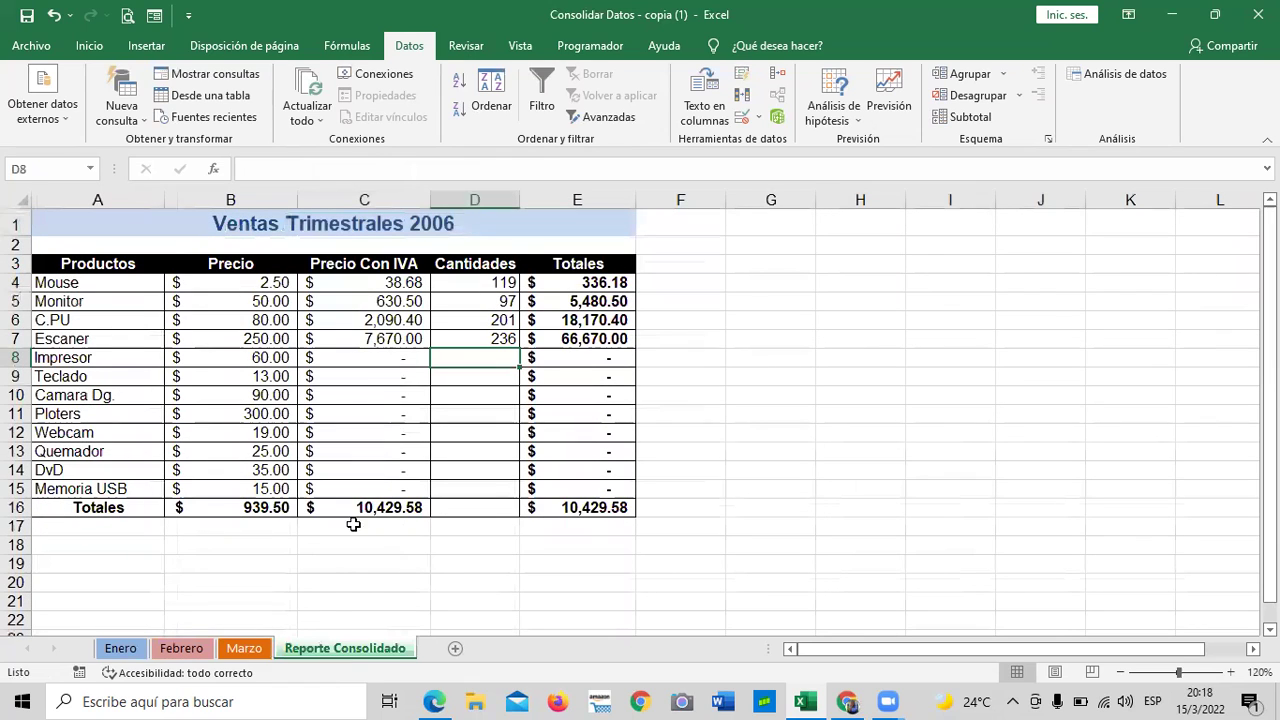
# - Review the formula in D7 once more against the product lists of the three monthly sheets
pyautogui.click(472, 338)
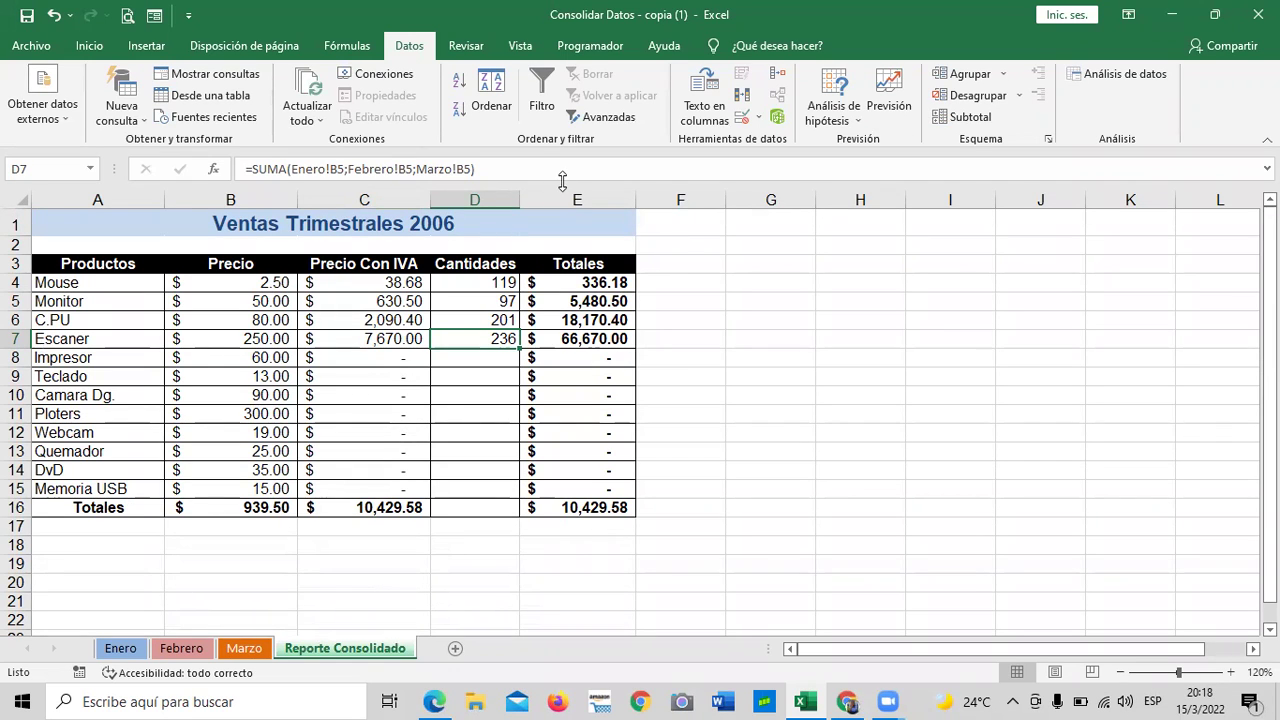
pyautogui.click(120, 649)
pyautogui.click(348, 548)
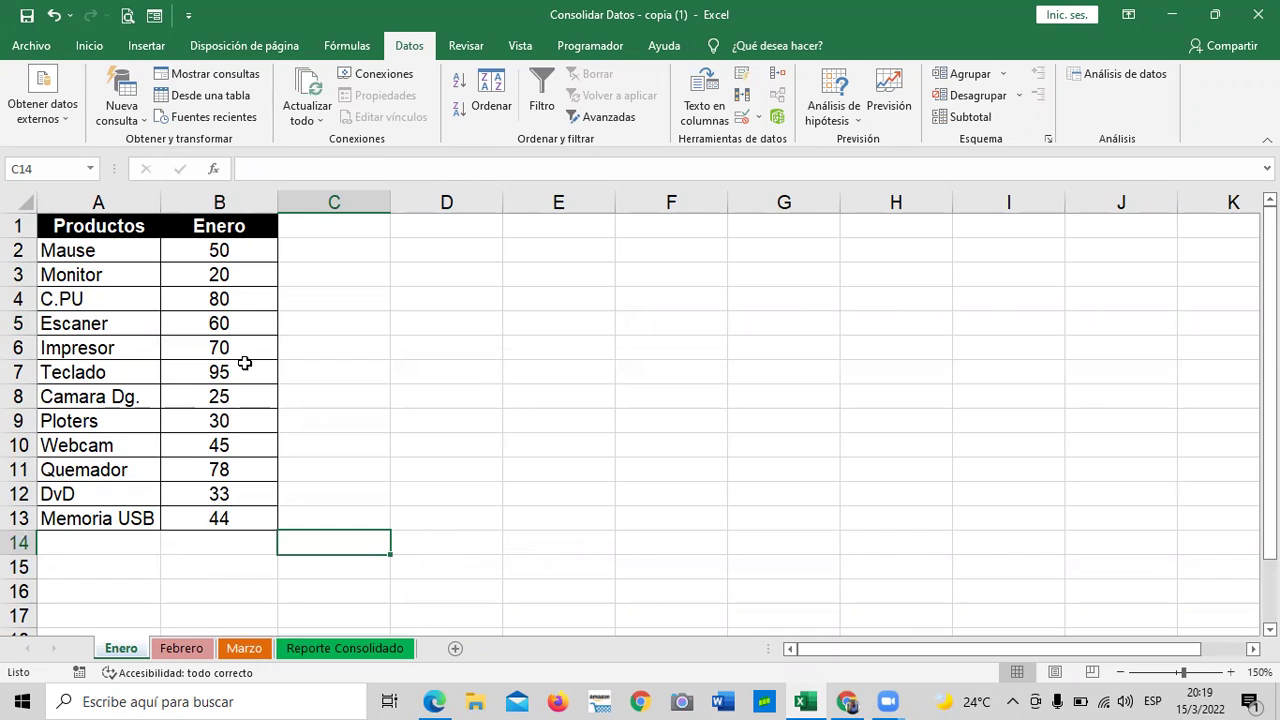
pyautogui.click(190, 650)
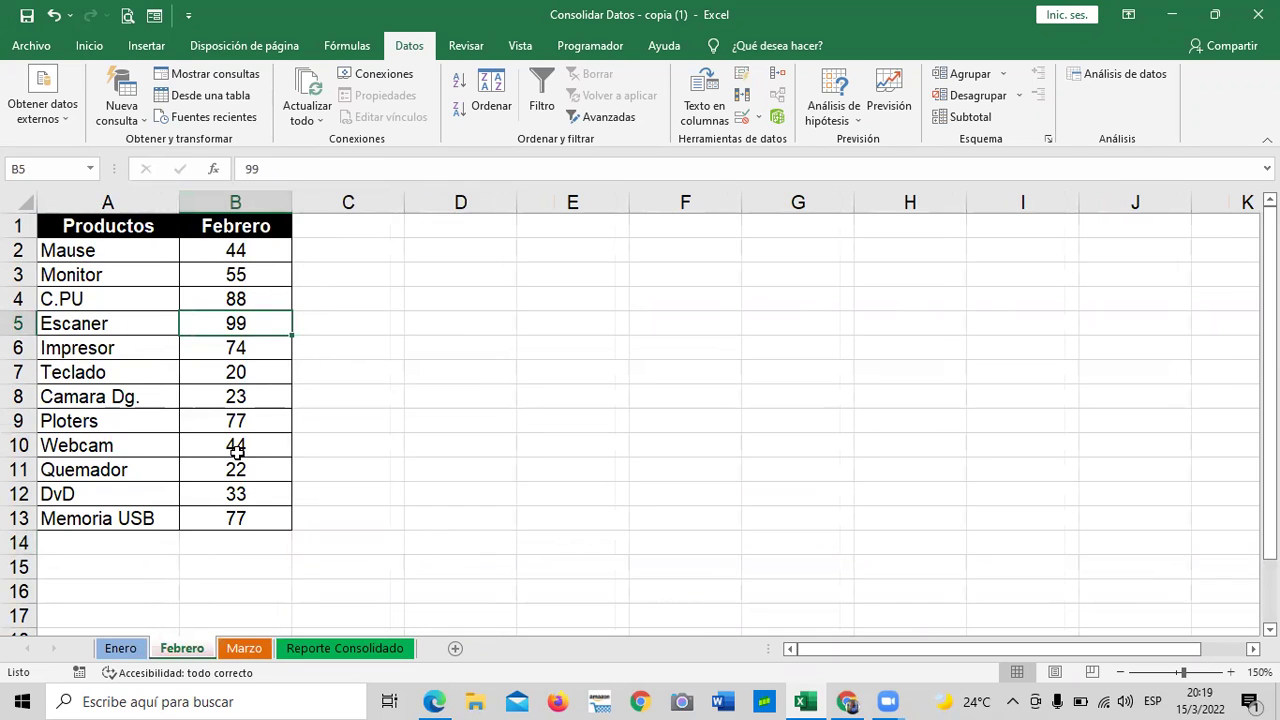
pyautogui.click(236, 646)
pyautogui.click(434, 468)
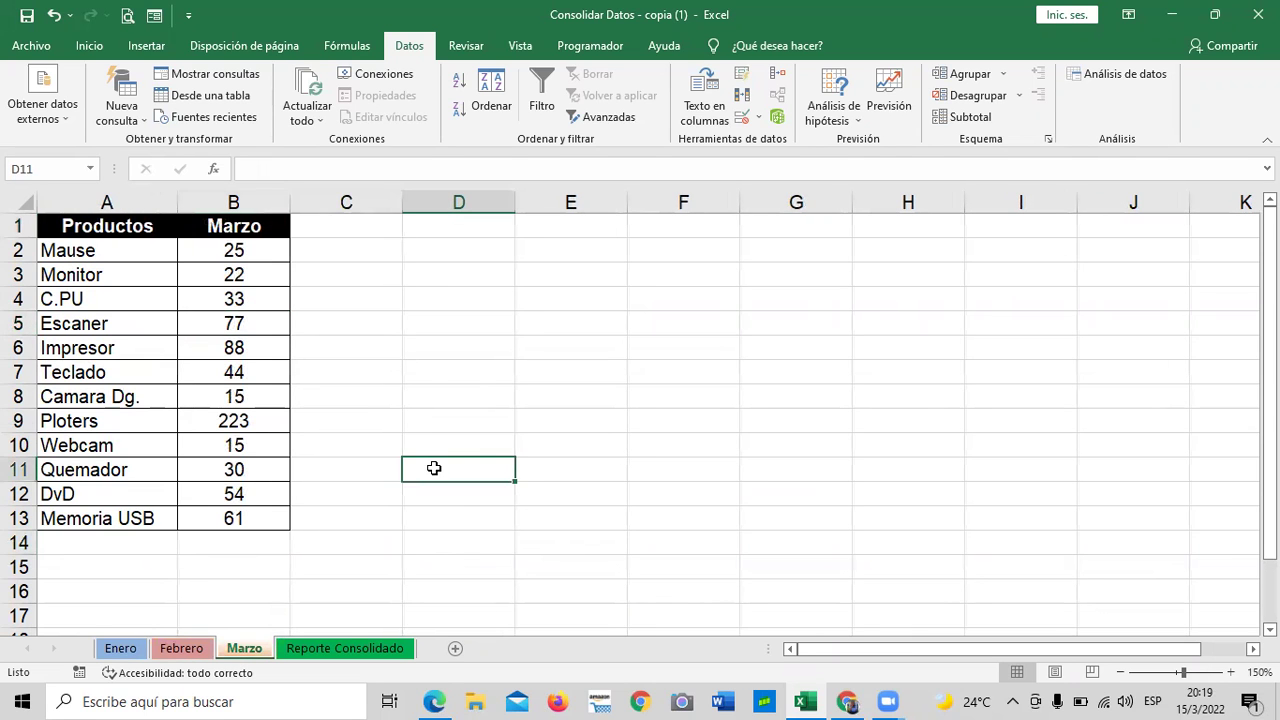
pyautogui.click(384, 649)
pyautogui.click(820, 458)
# - Begin a SUMA formula for the Impresor quantity in D8 of Reporte Consolidado with Enero!B6 as its first argument
pyautogui.click(484, 361)
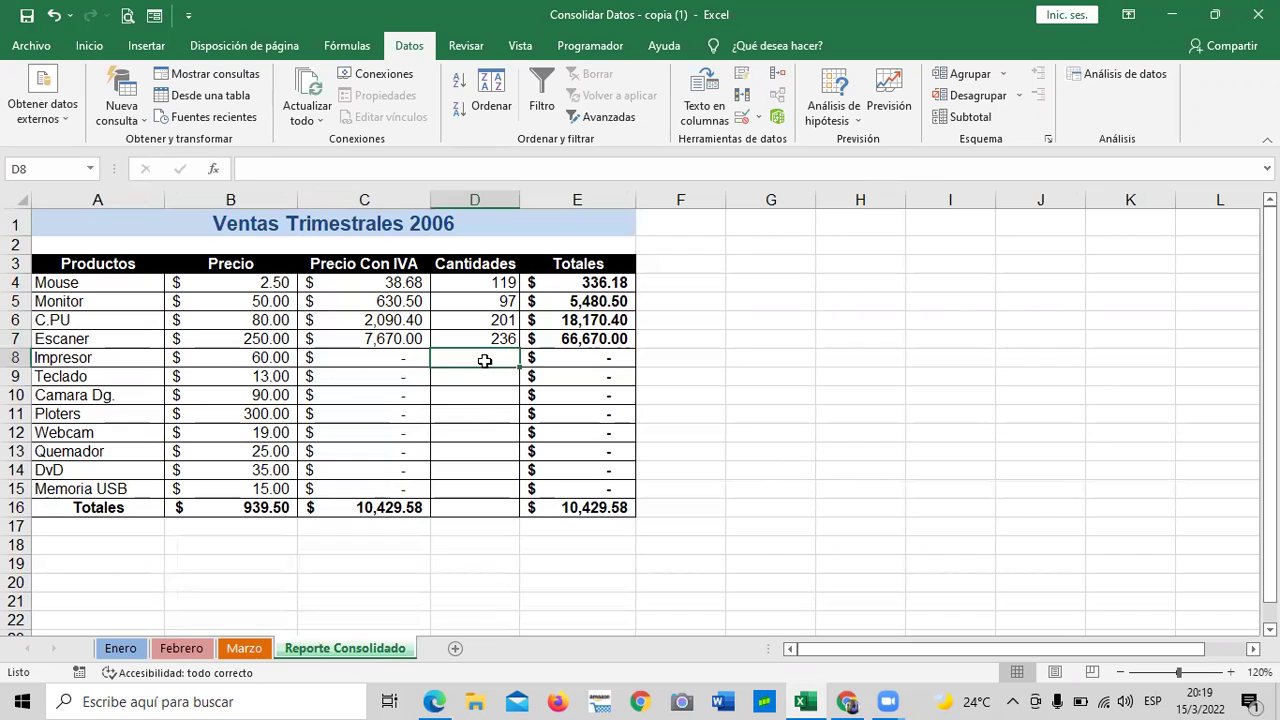
pyautogui.write('=')
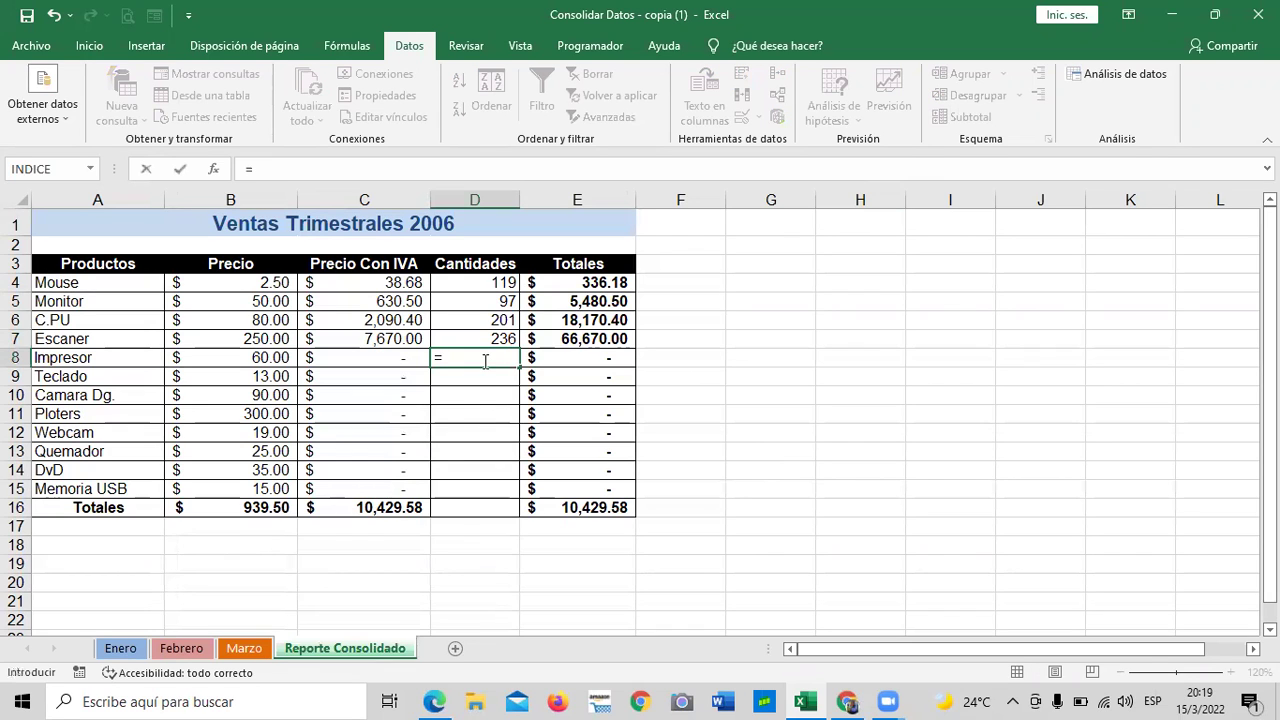
pyautogui.write('suma')
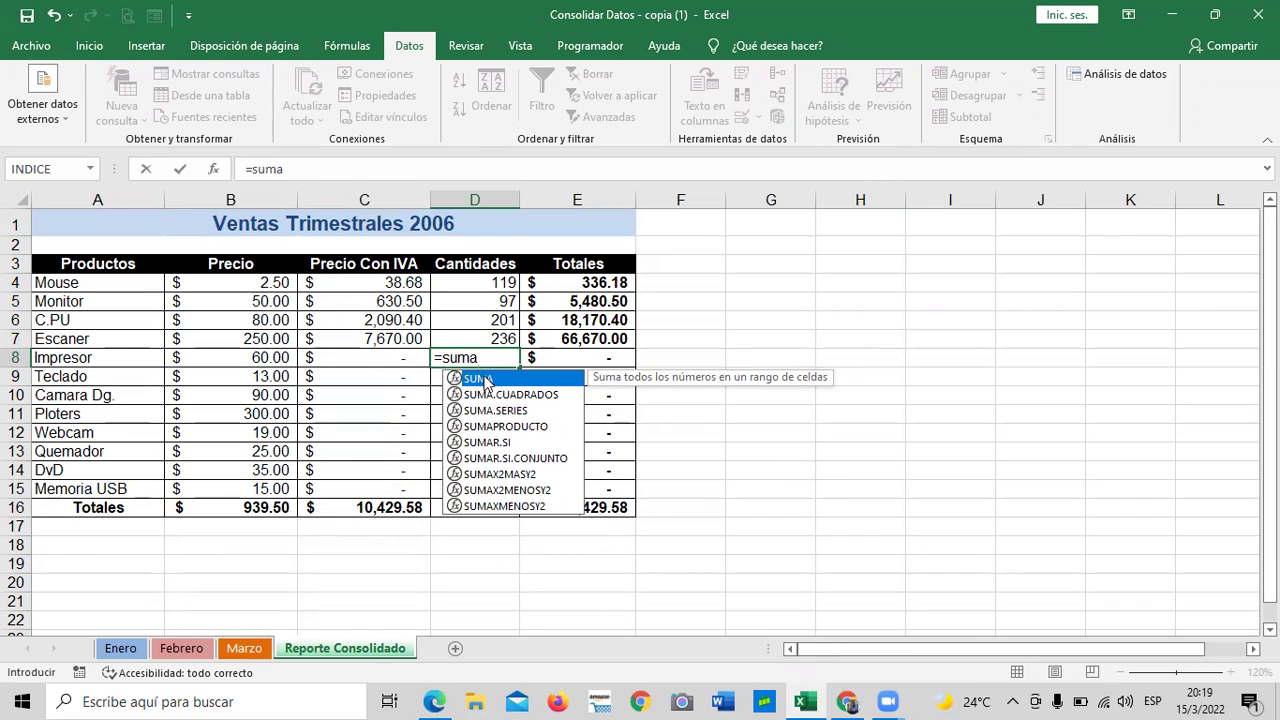
pyautogui.doubleClick(486, 379)
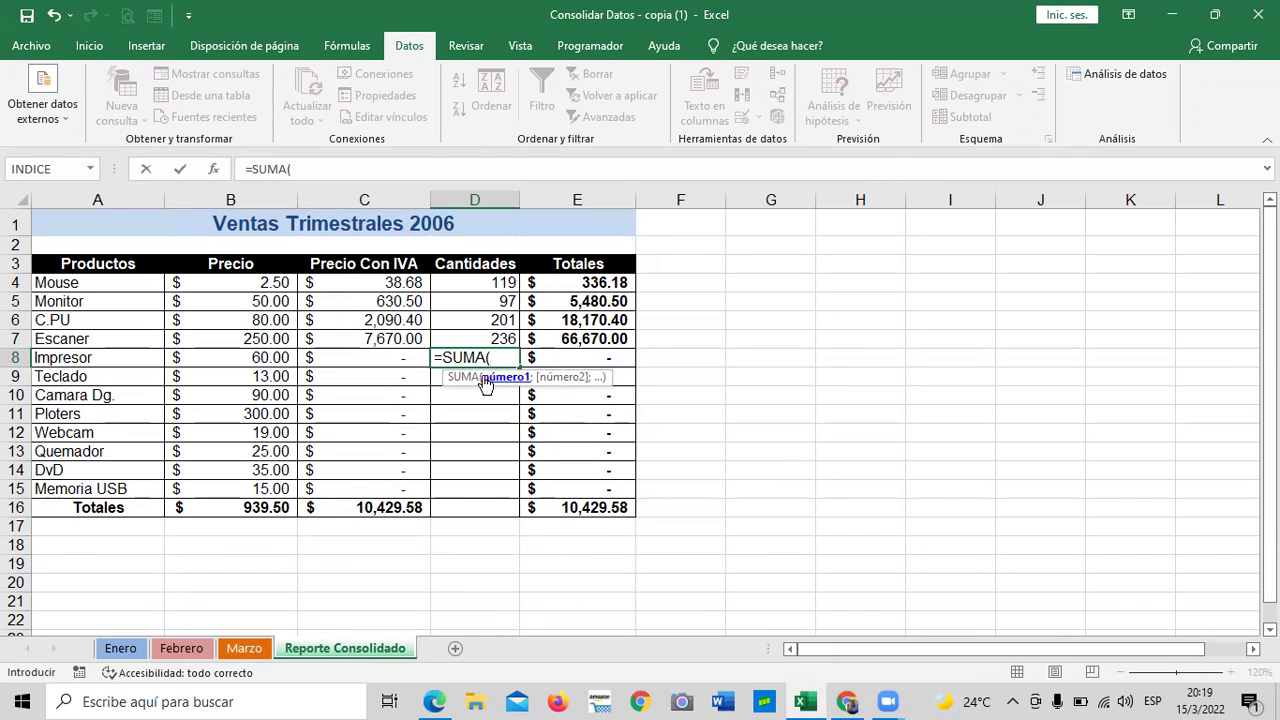
pyautogui.click(121, 649)
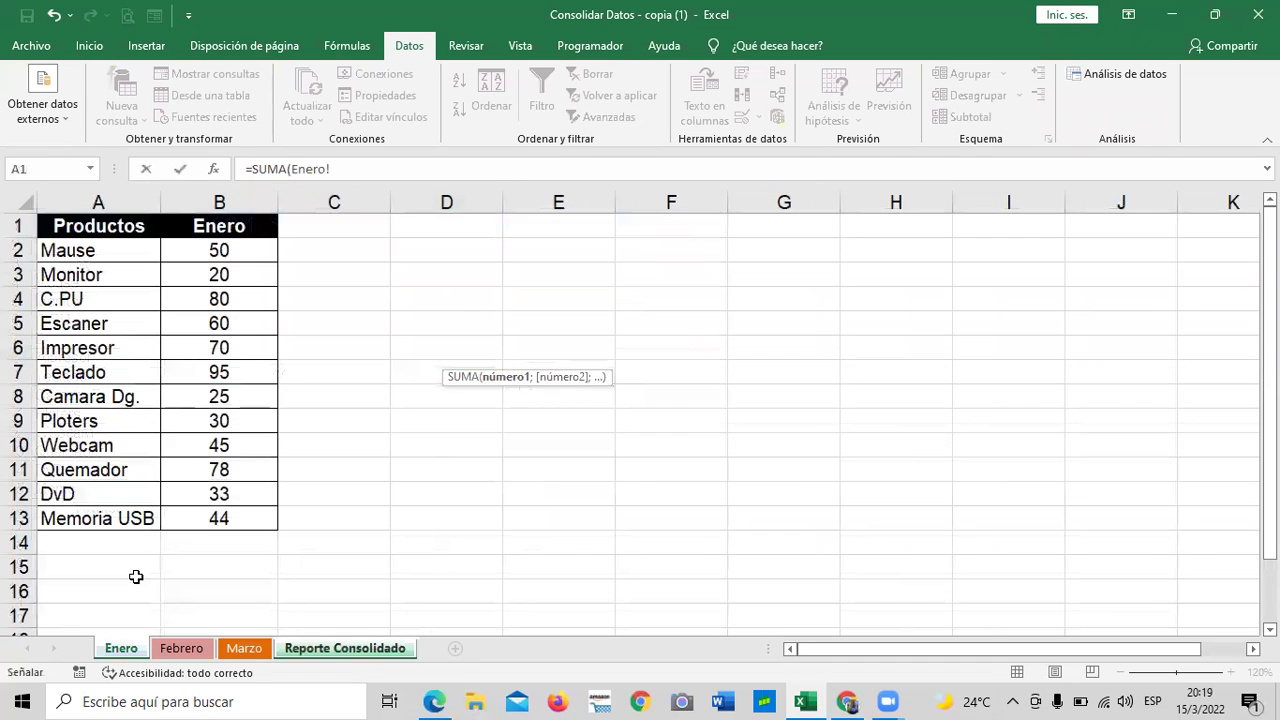
pyautogui.click(194, 347)
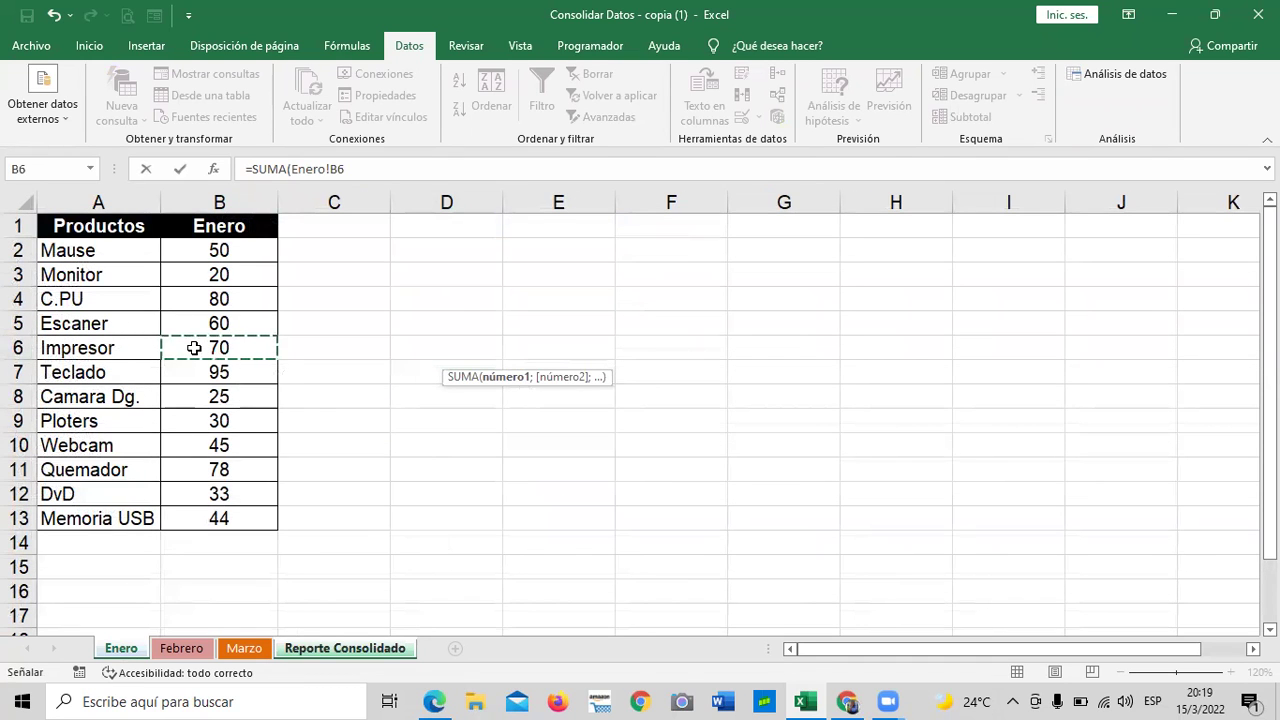
pyautogui.write(';')
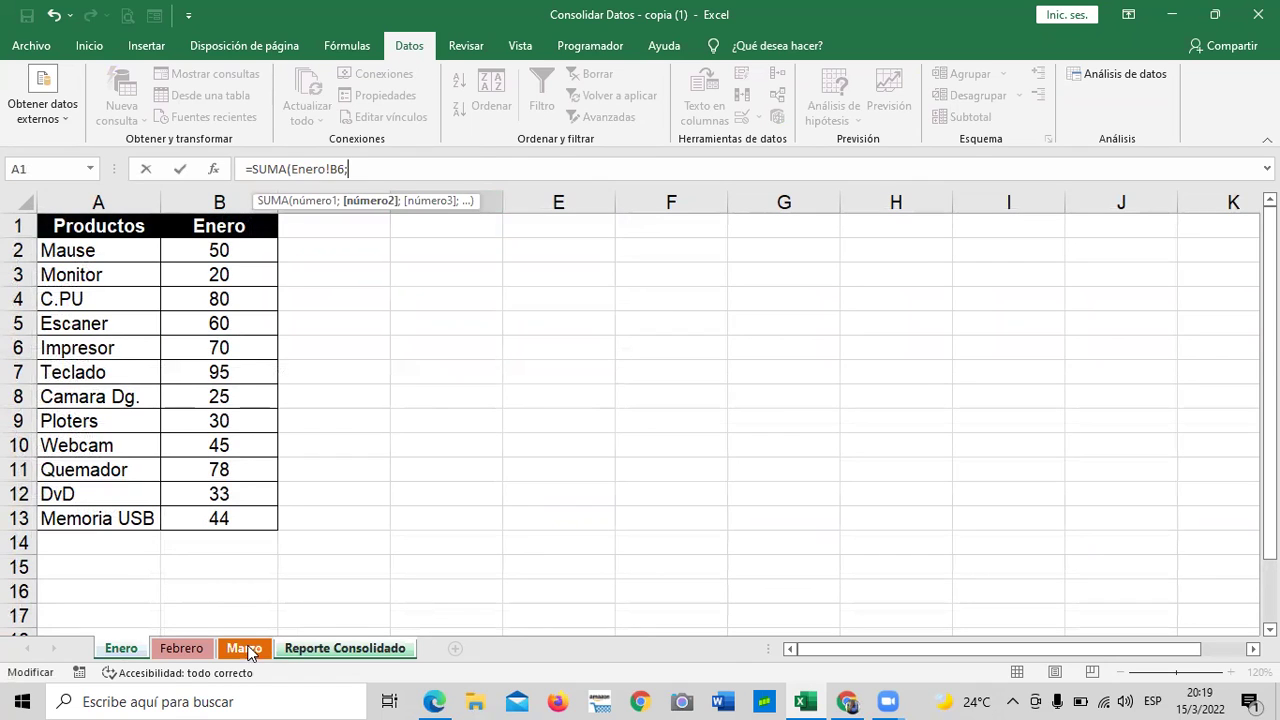
# - Complete the Impresor SUMA formula in D8 with Febrero!B6 and Marzo!B6 as its remaining arguments
pyautogui.click(199, 648)
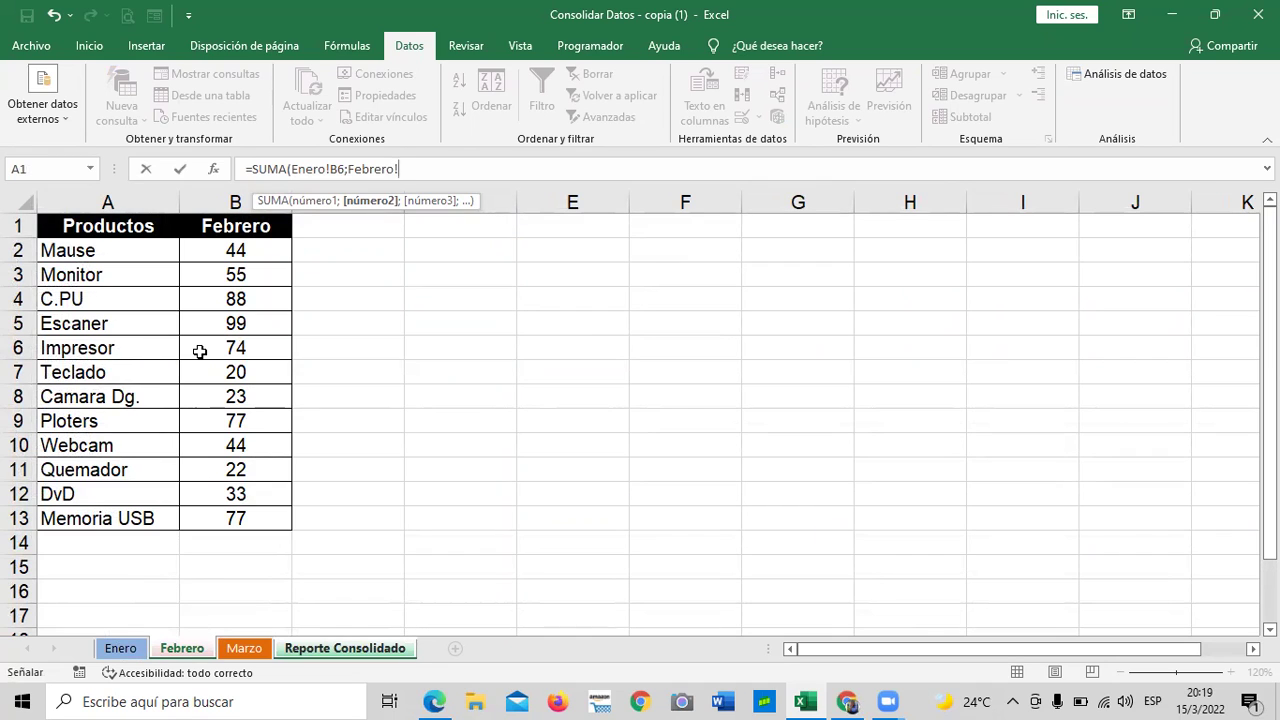
pyautogui.click(234, 347)
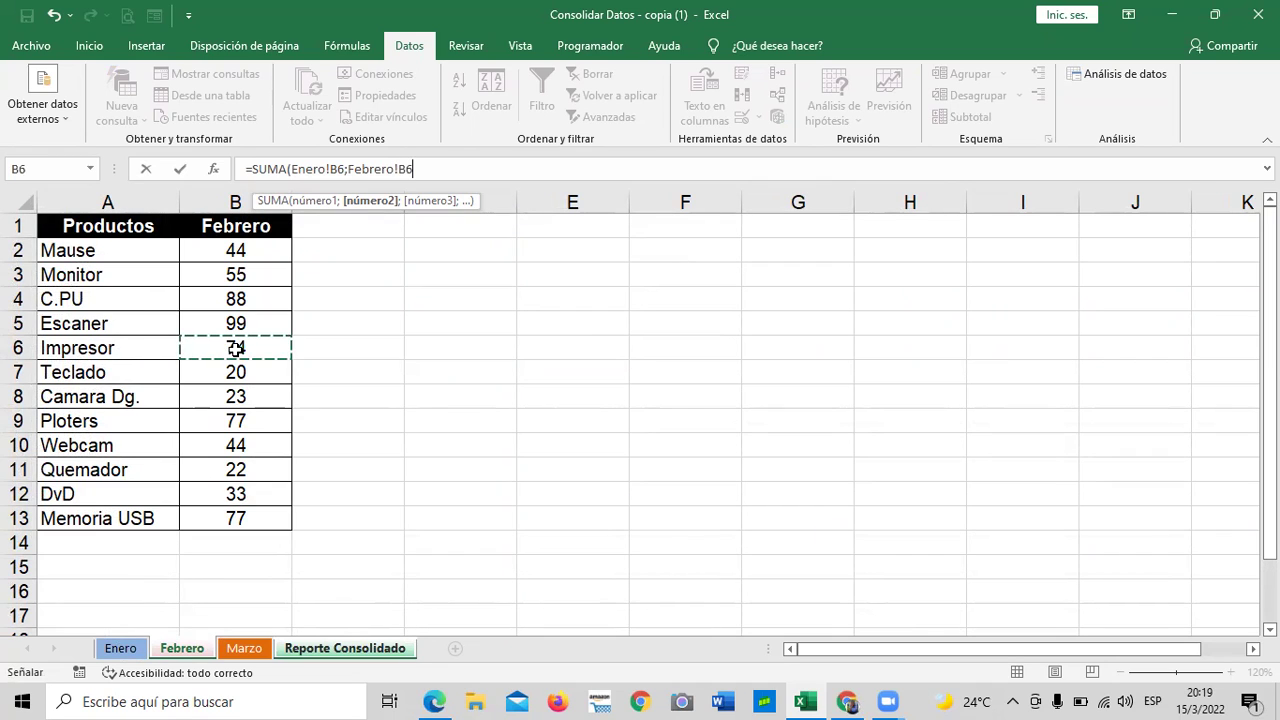
pyautogui.write(';')
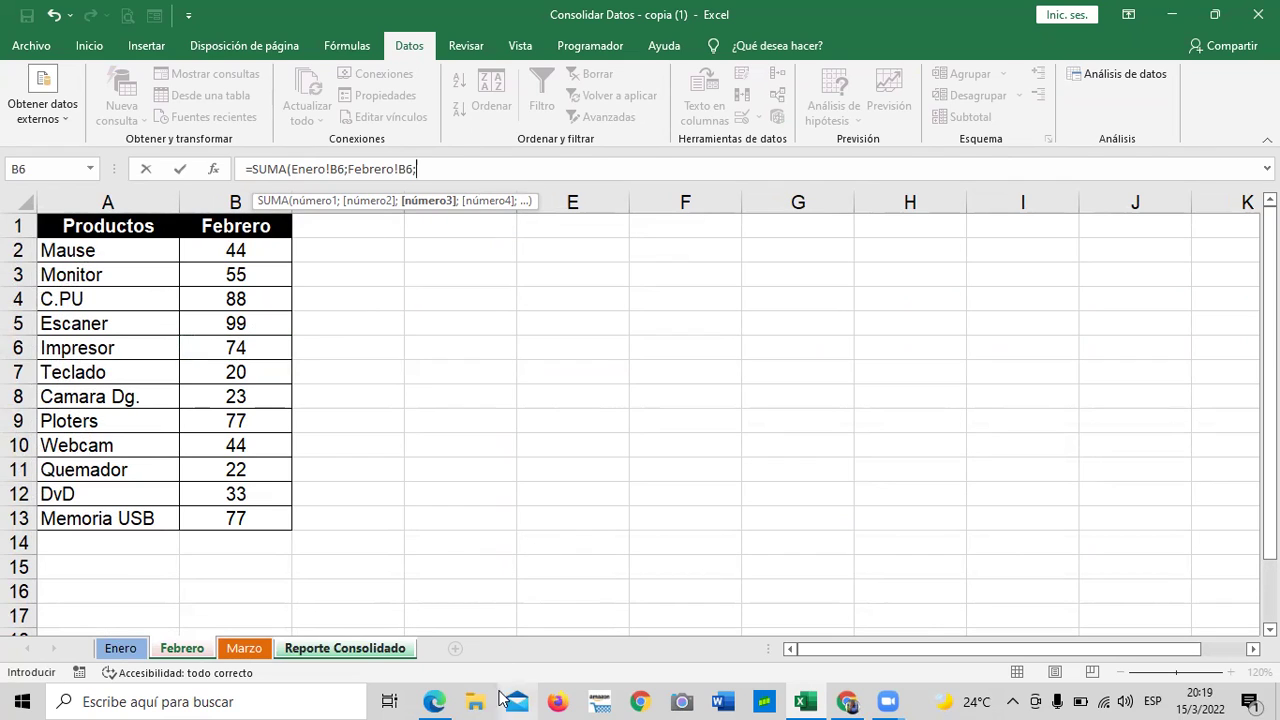
pyautogui.click(253, 647)
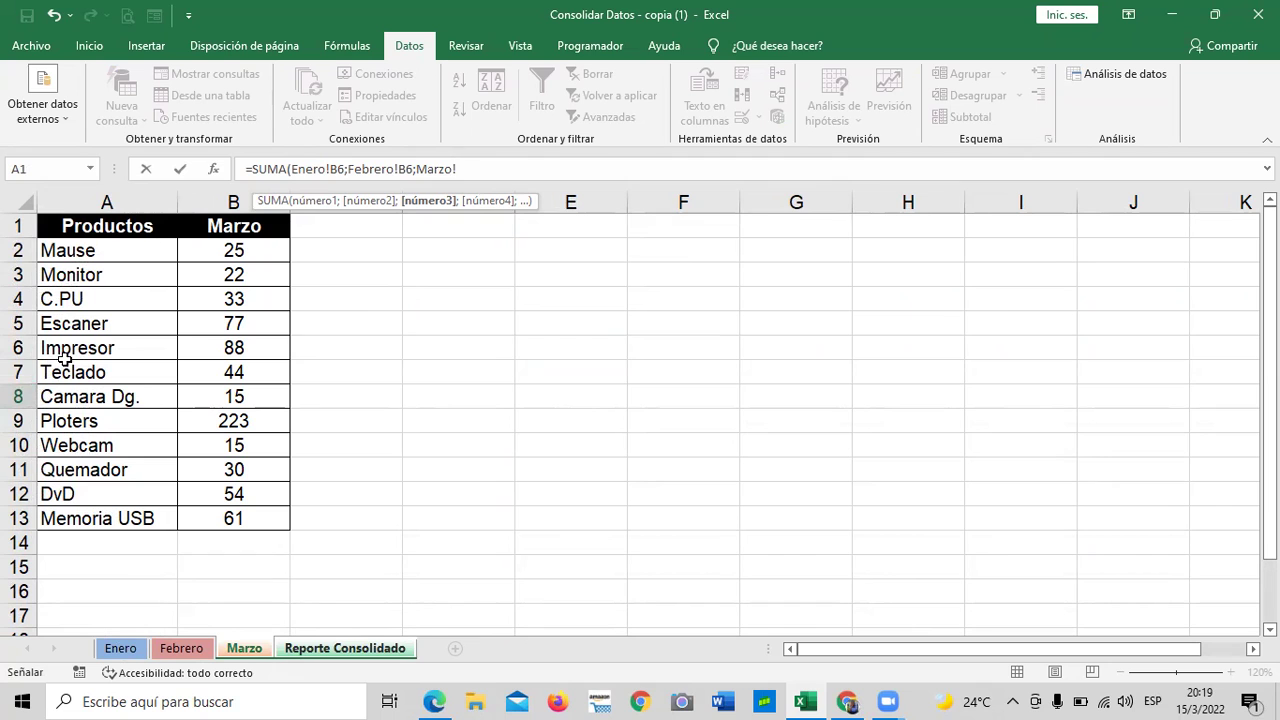
pyautogui.click(224, 350)
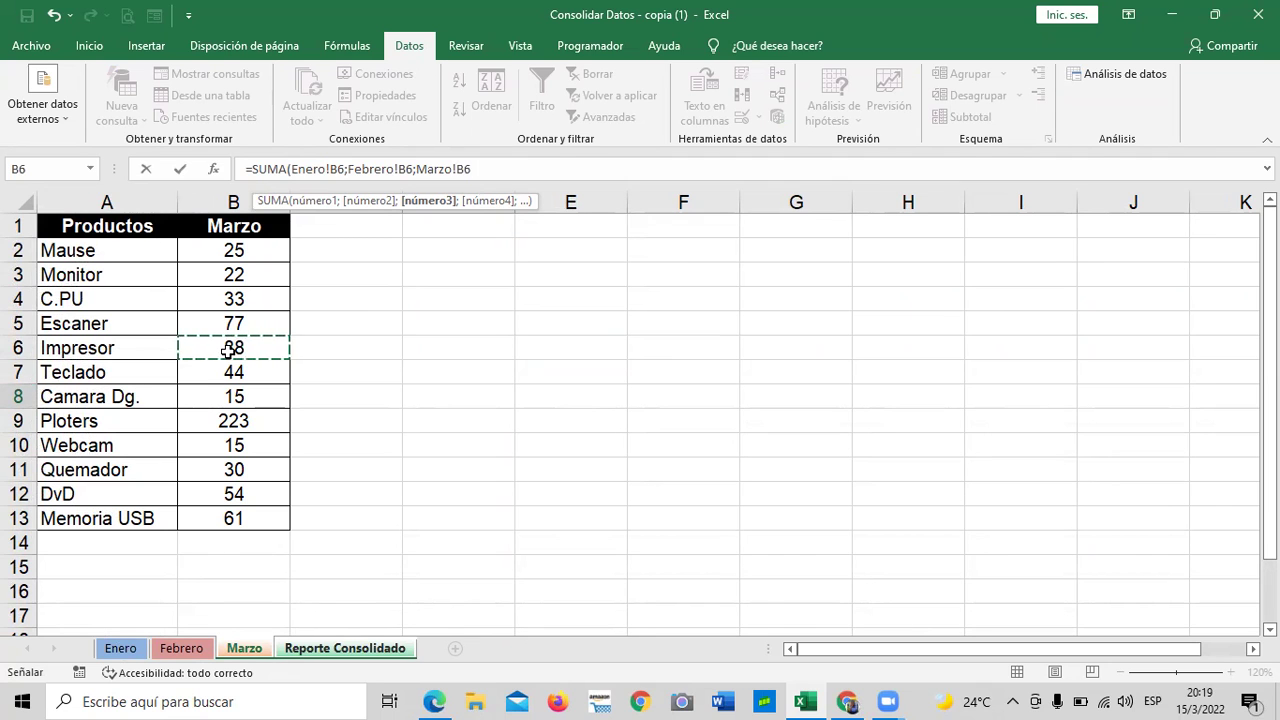
pyautogui.write(')')
pyautogui.press('Return')
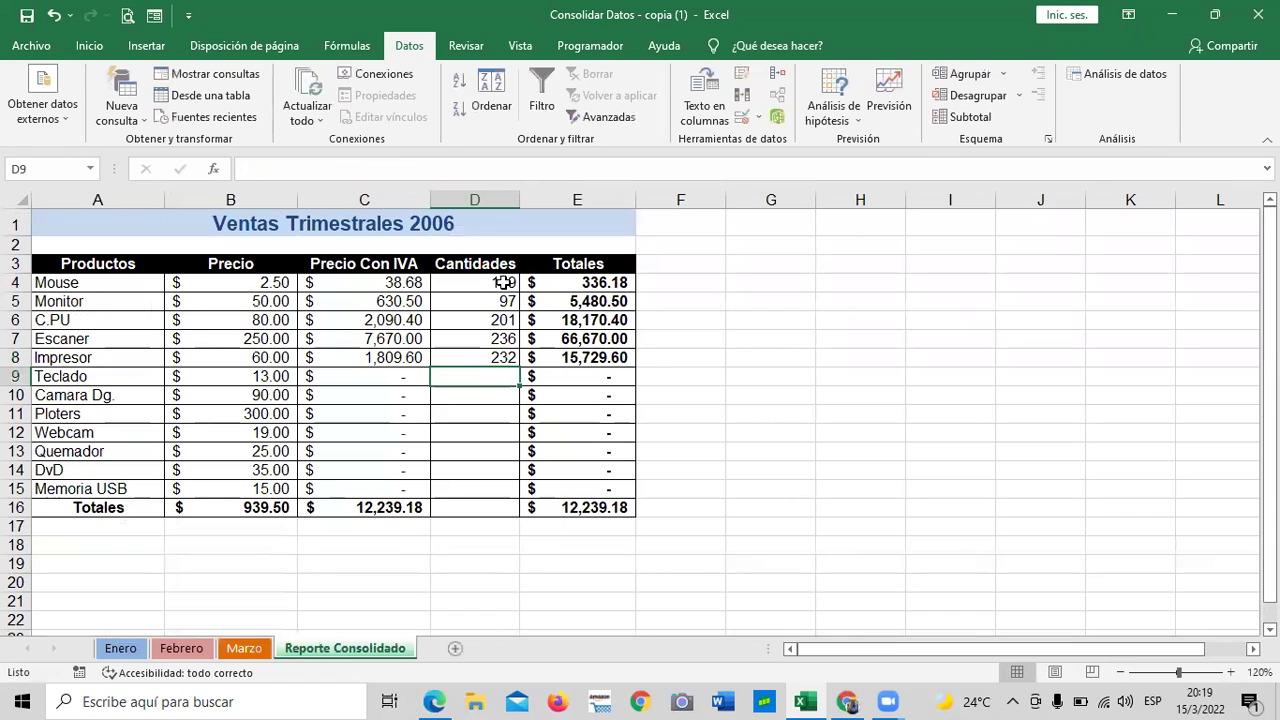
# - Review the finished SUMA formula behind the Impresor quantity in D8
pyautogui.moveTo(577, 301); pyautogui.dragTo(577, 320)
pyautogui.click(483, 355)
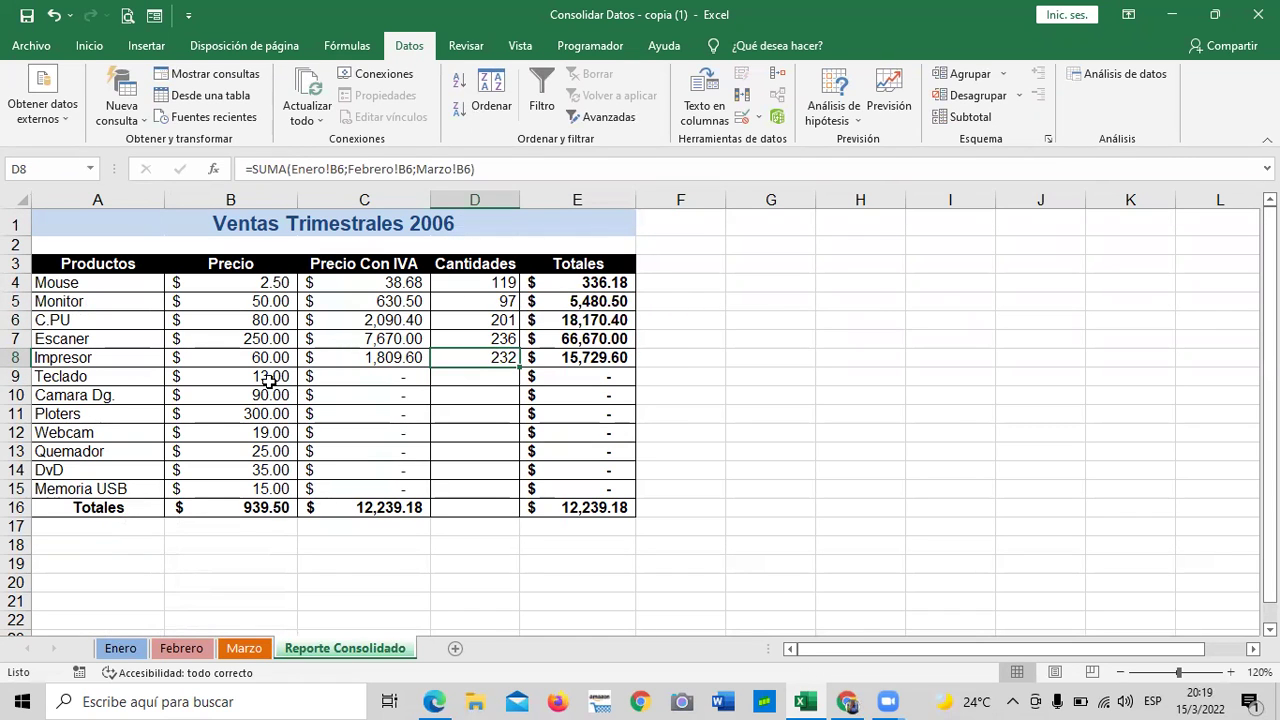
pyautogui.click(674, 376)
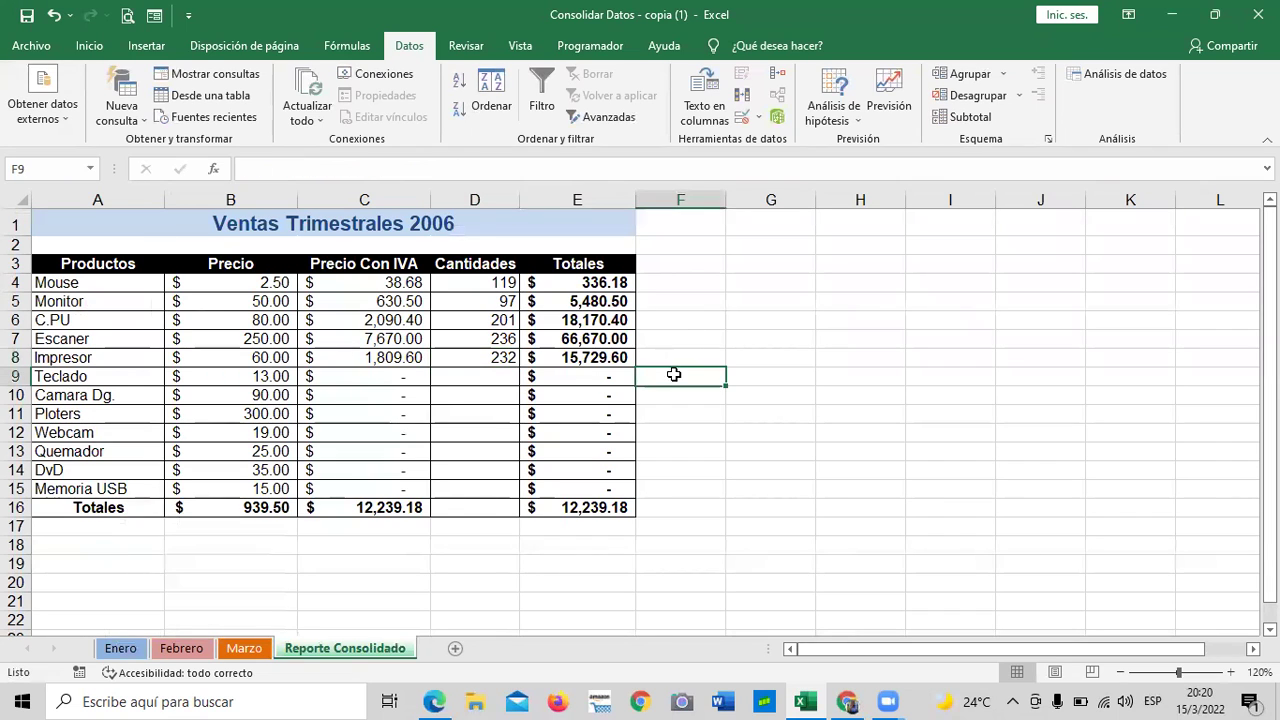
pyautogui.click(503, 362)
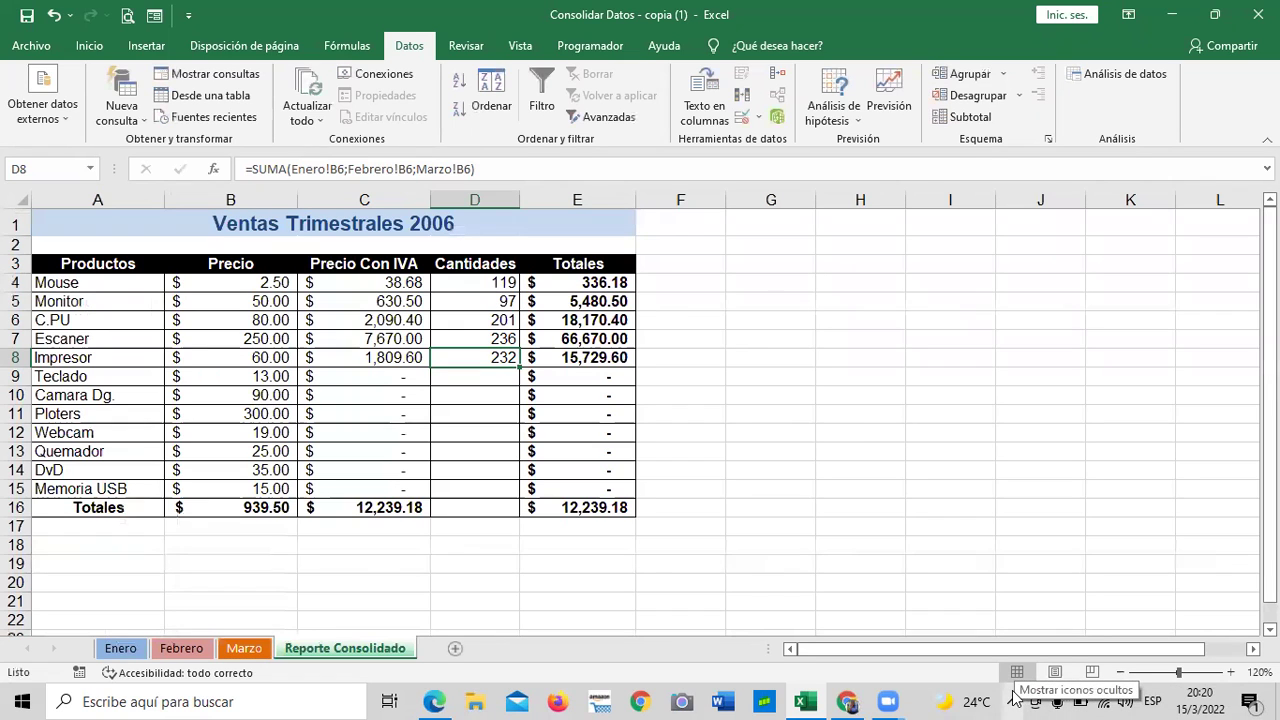
pyautogui.click(903, 452)
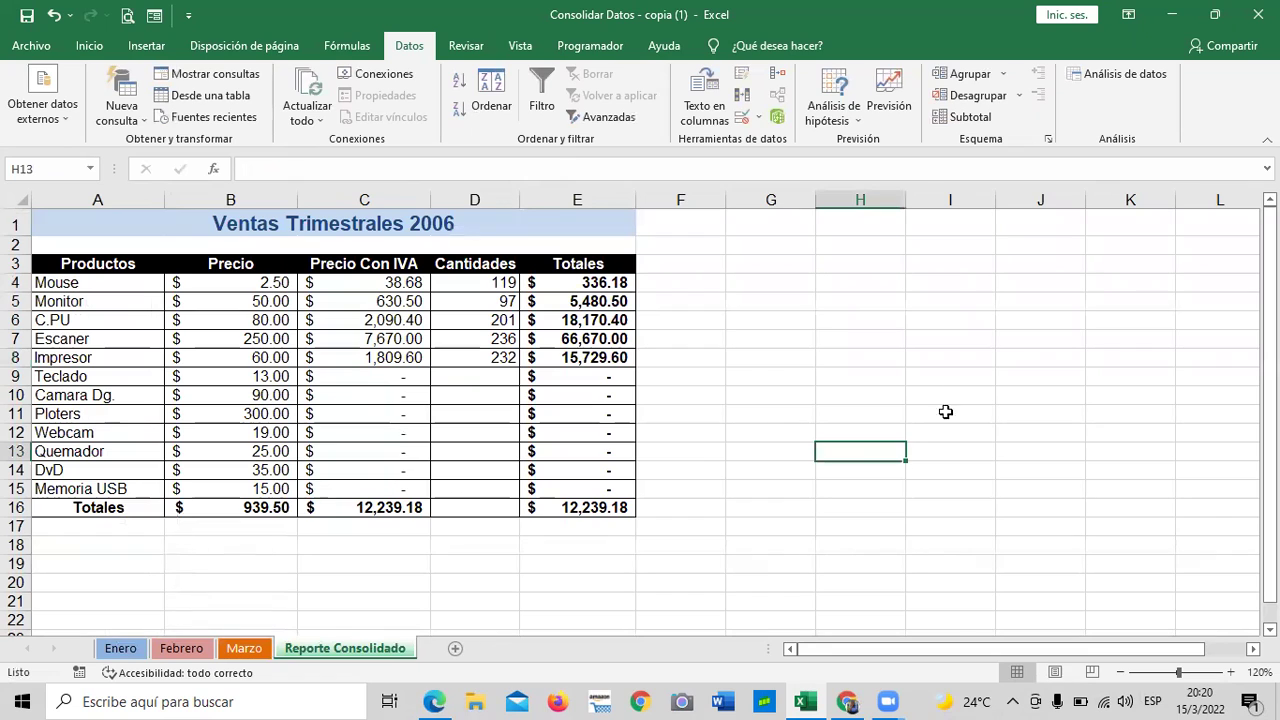
# - Examine the functions offered by the Consolidar command for cell D8, then close it without consolidating
pyautogui.click(467, 355)
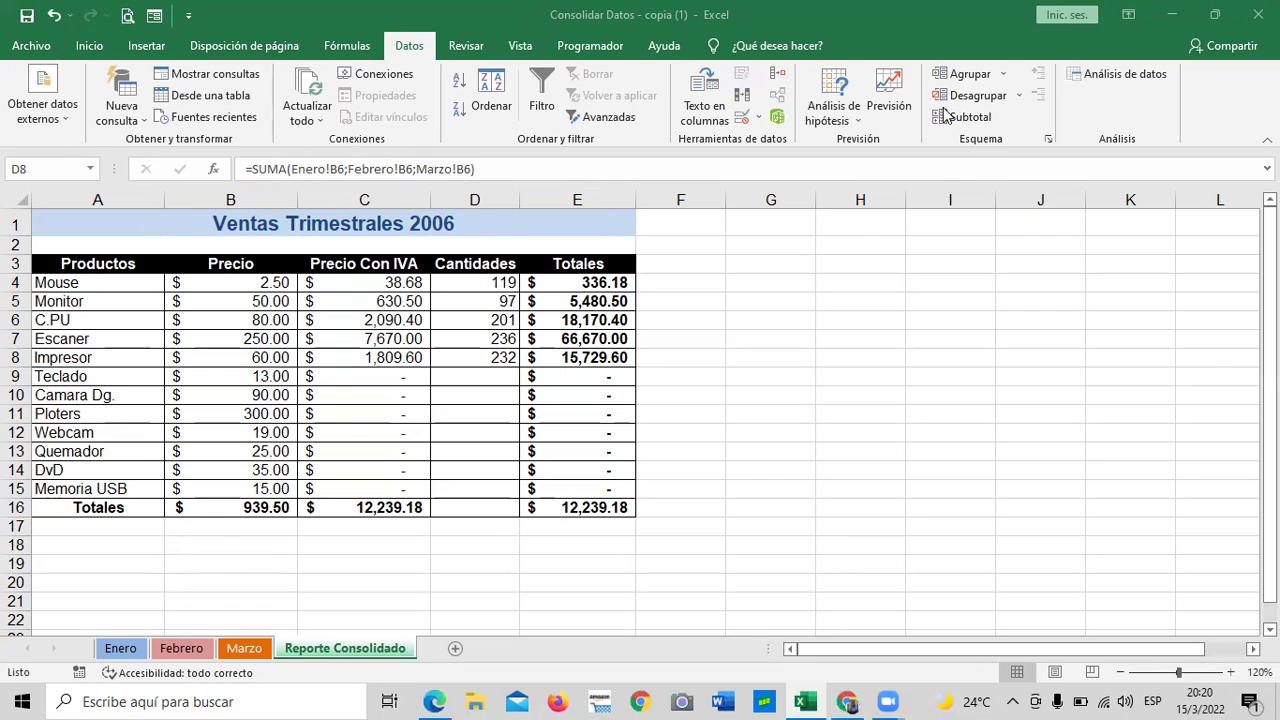
pyautogui.click(795, 82)
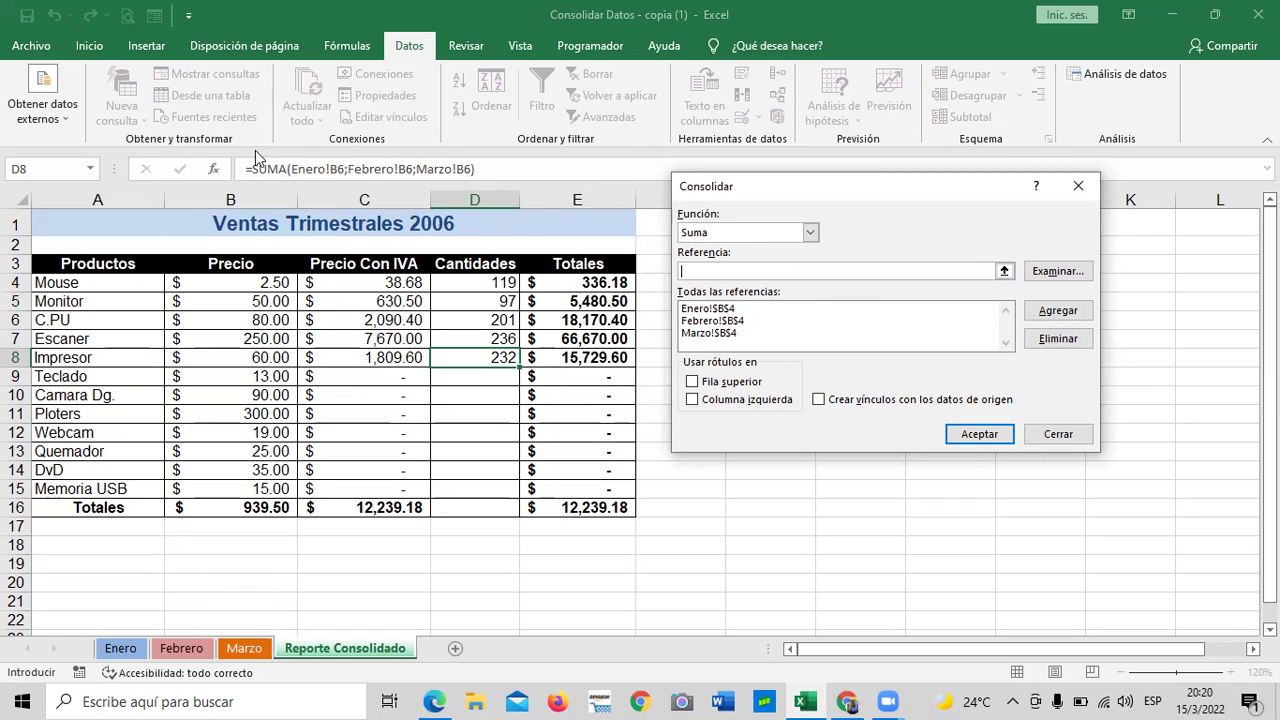
pyautogui.click(811, 232)
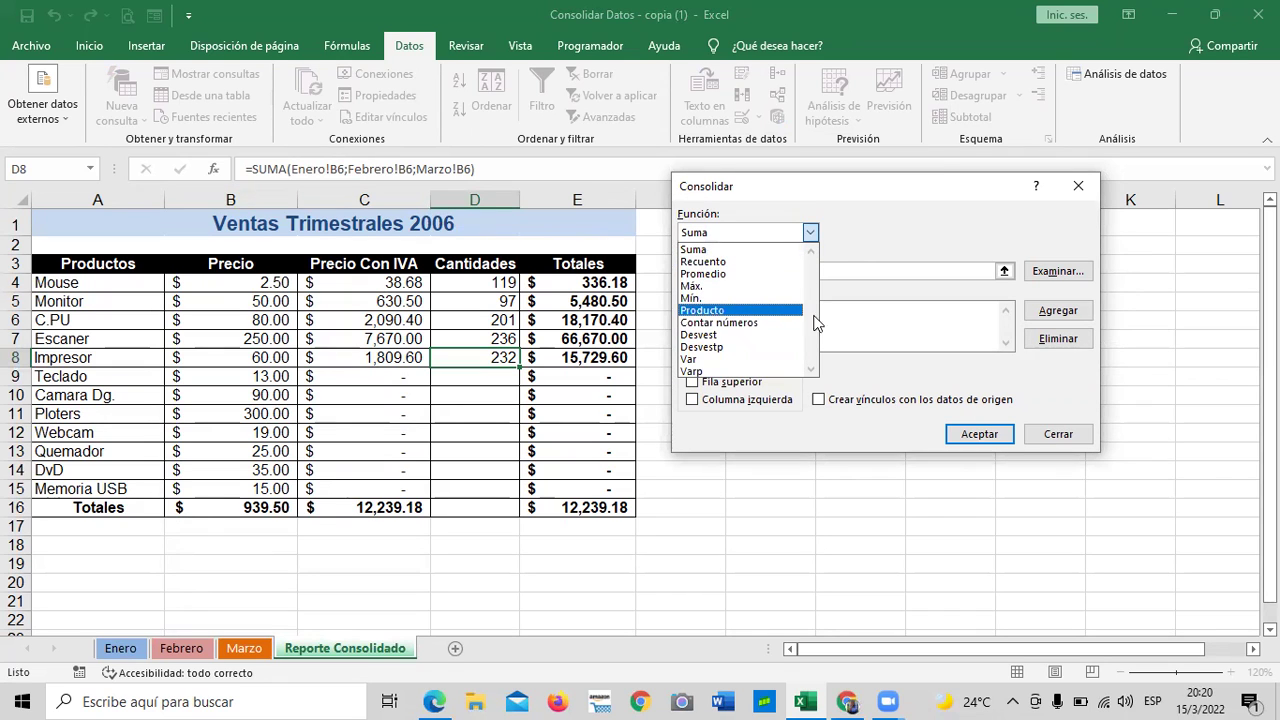
pyautogui.click(1056, 434)
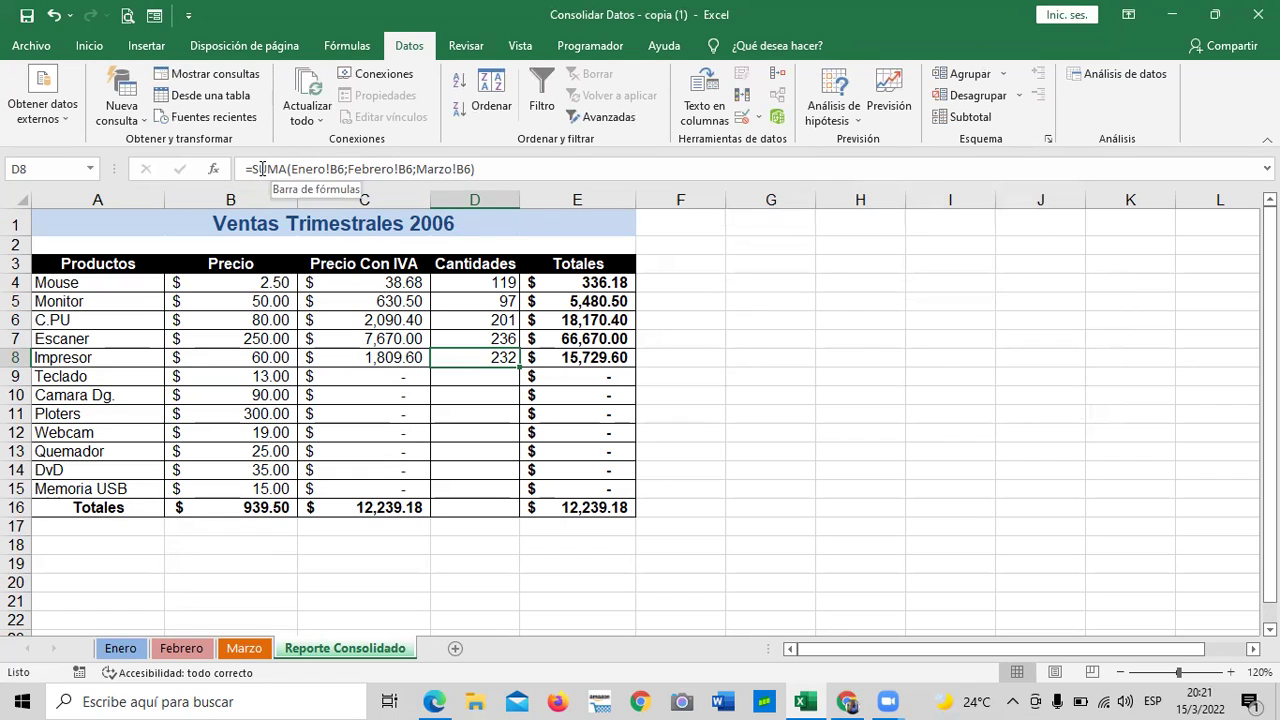
# - Begin a PROMEDIO formula for the Teclado quantity in D9 with Enero!B2 as its first argument
pyautogui.click(768, 412)
pyautogui.click(495, 378)
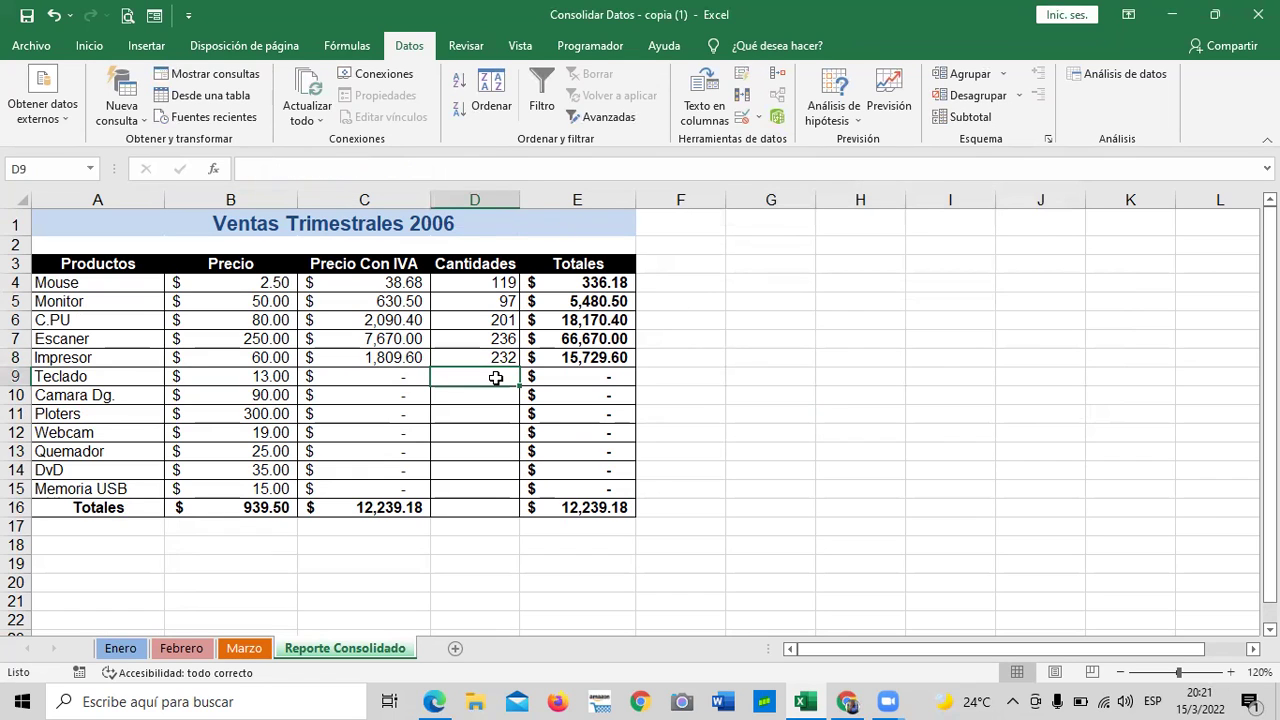
pyautogui.write('=')
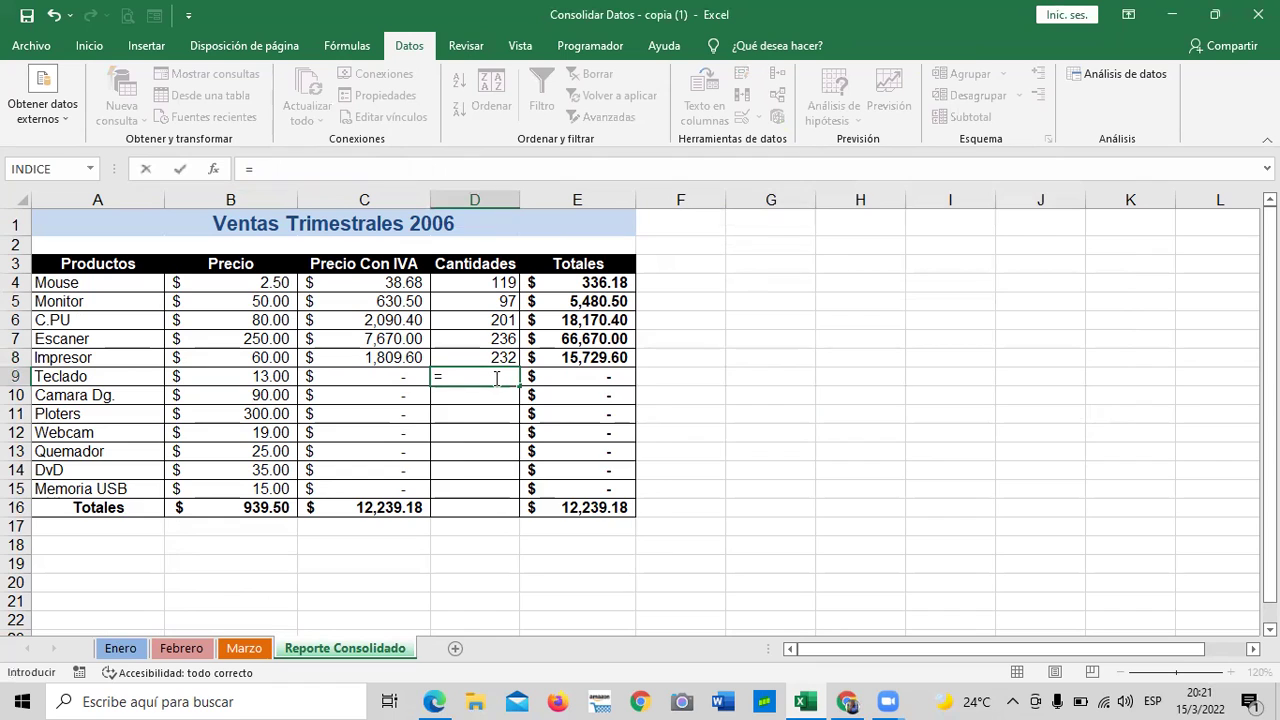
pyautogui.write('prome')
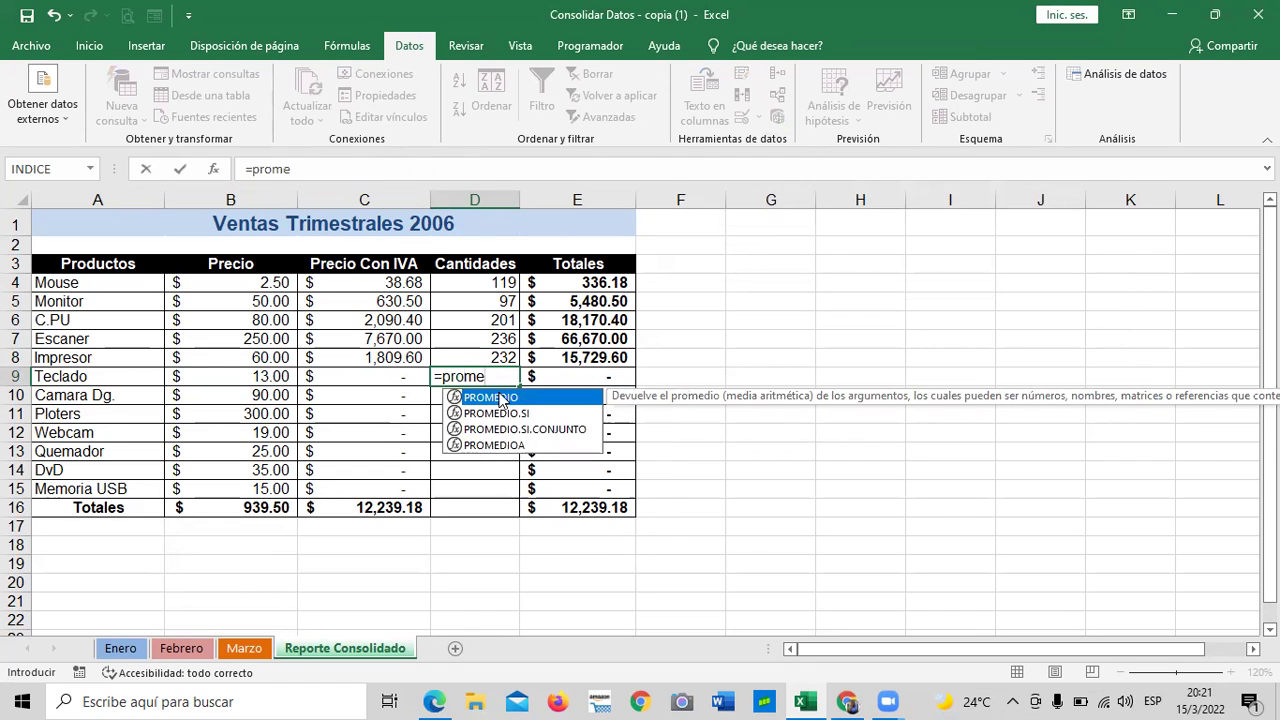
pyautogui.doubleClick(502, 400)
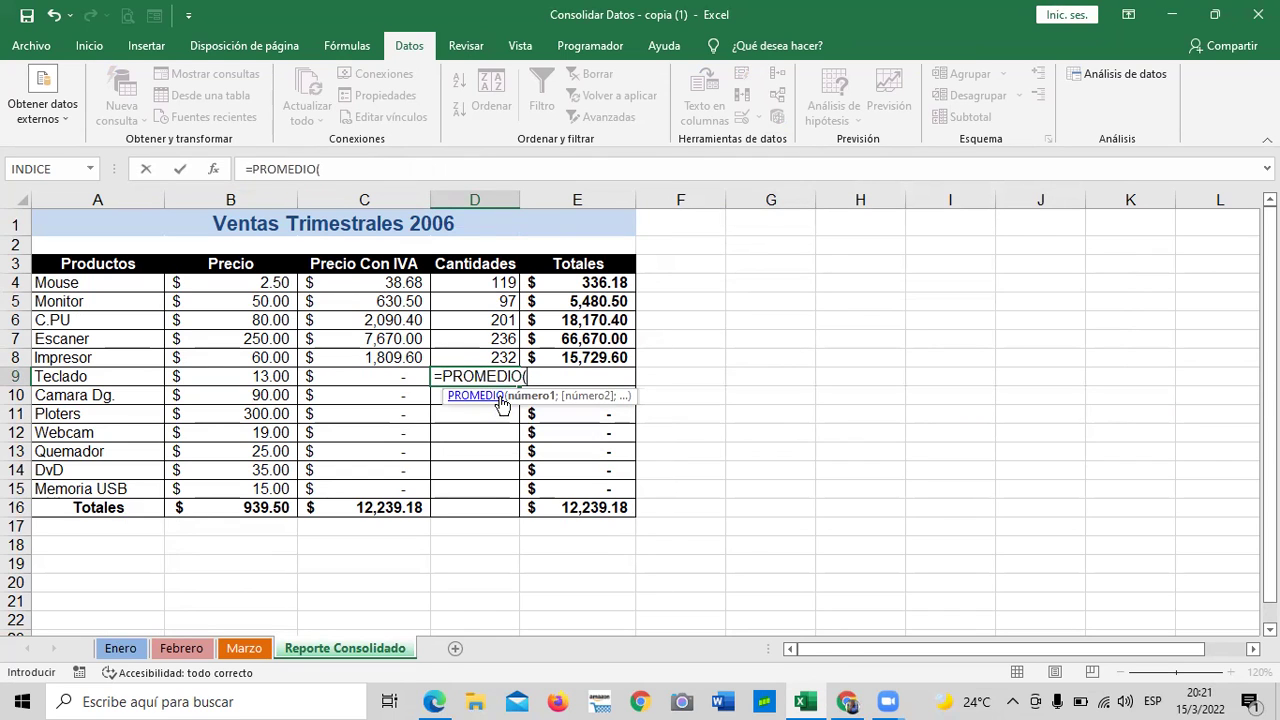
pyautogui.click(115, 650)
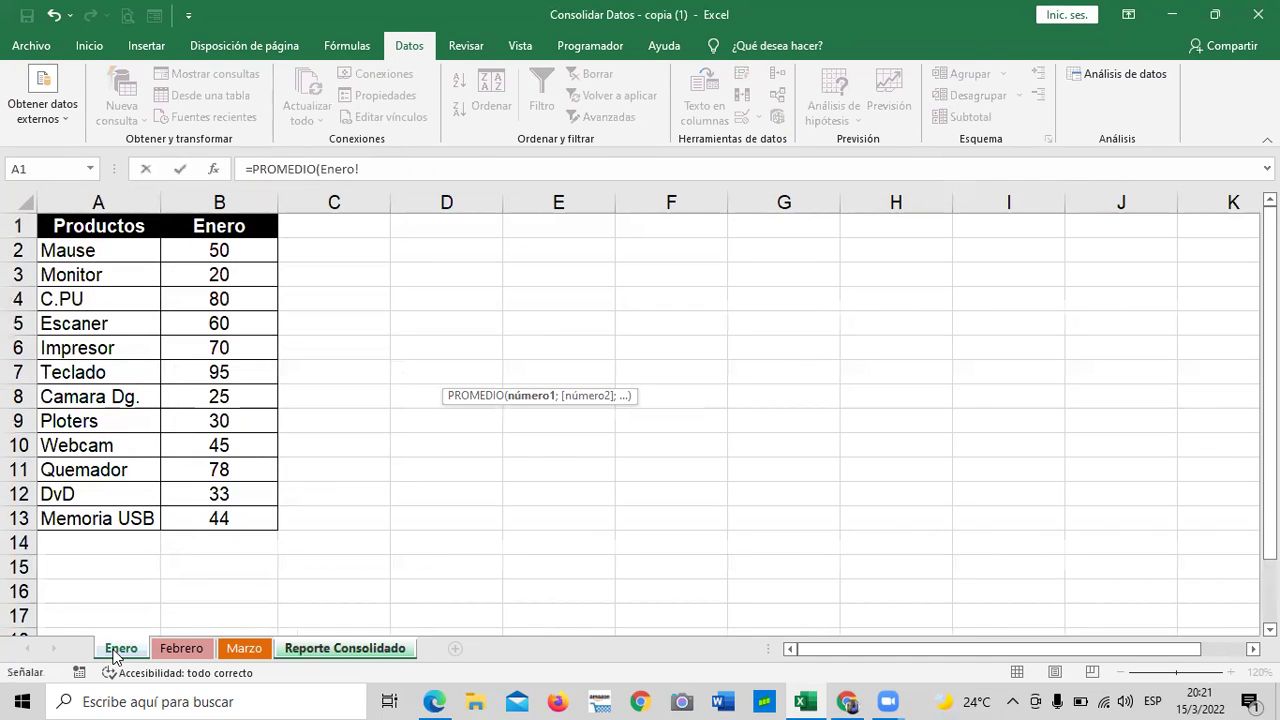
pyautogui.click(219, 250)
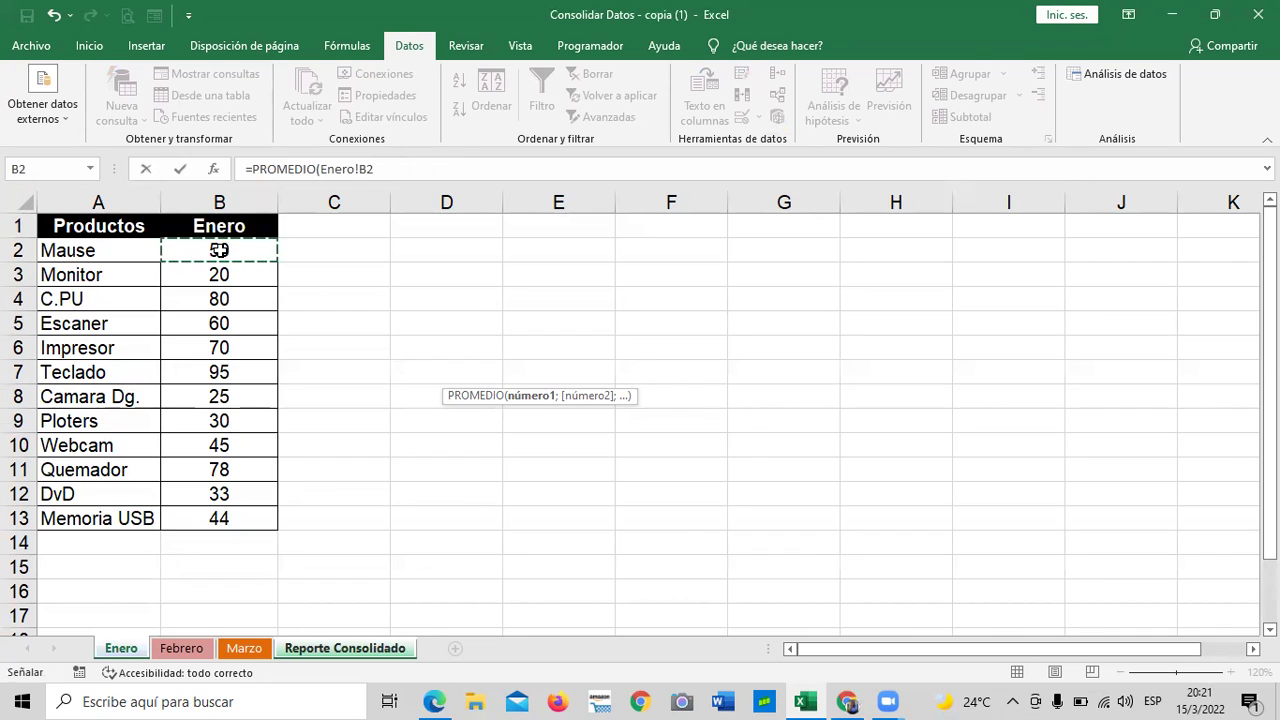
pyautogui.click(418, 165)
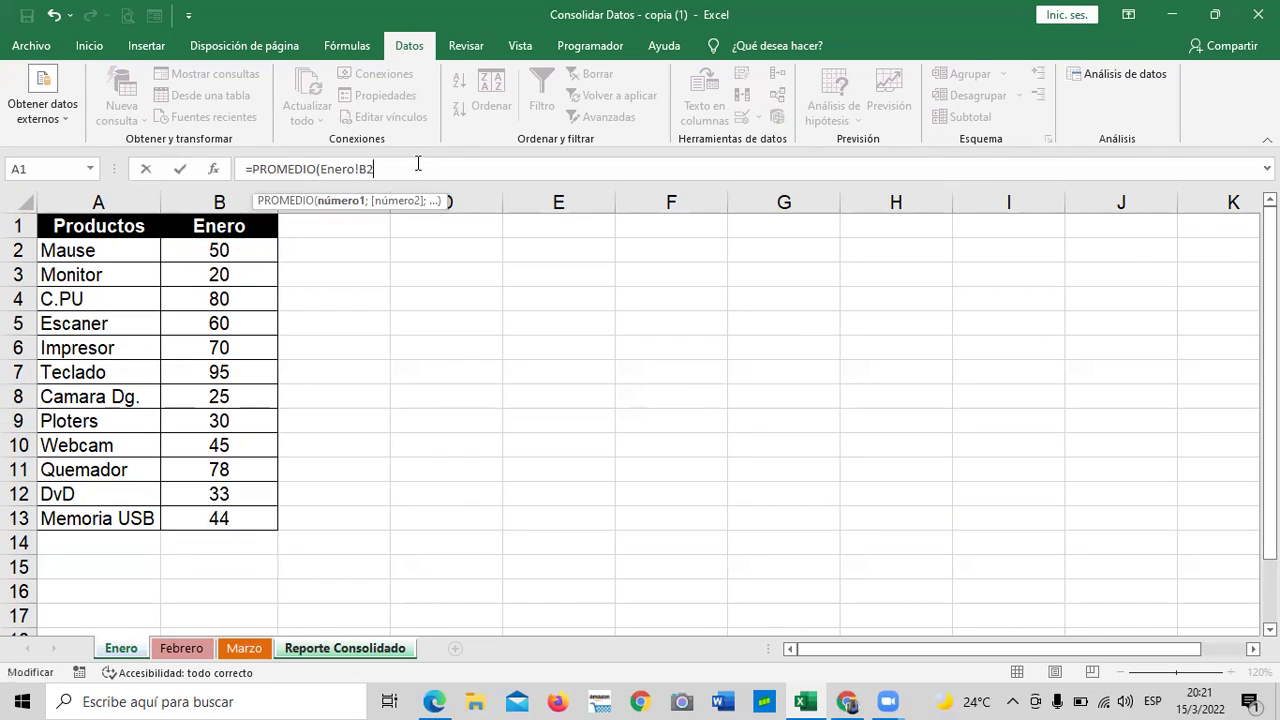
pyautogui.write(';')
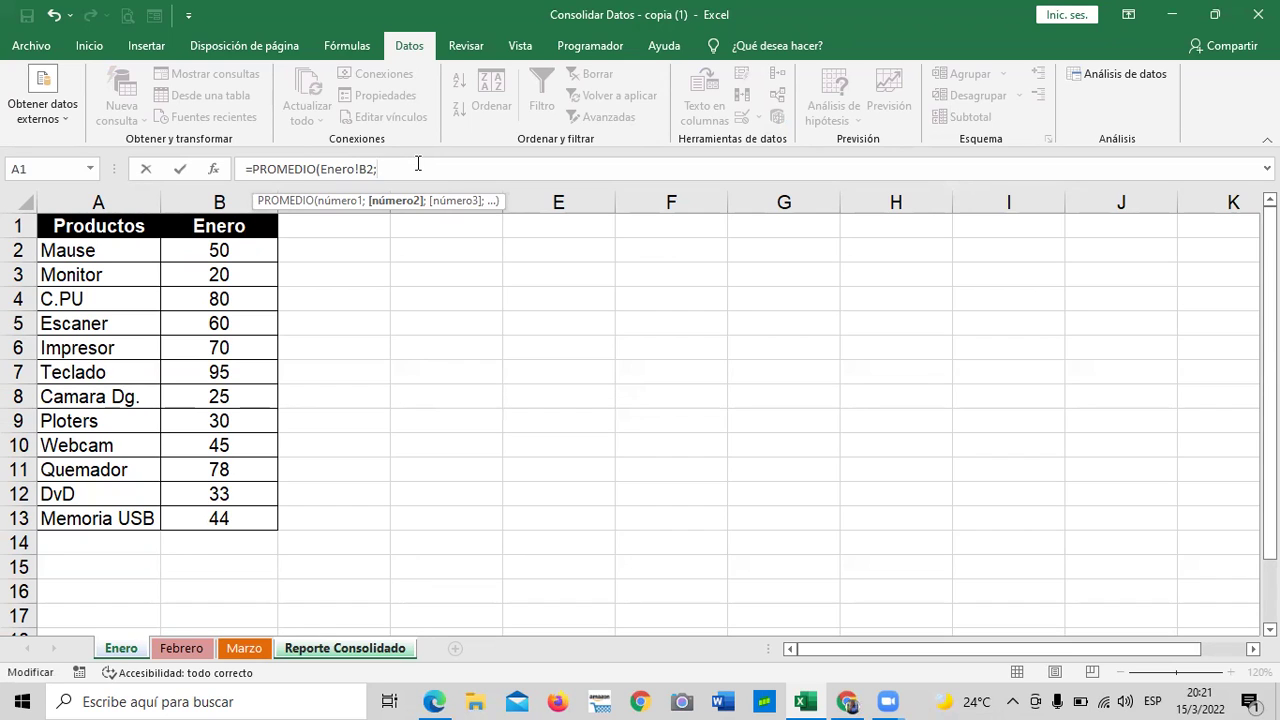
# - Add Febrero!B2 and Marzo!B2 to the PROMEDIO formula in D9 and complete it
pyautogui.click(180, 649)
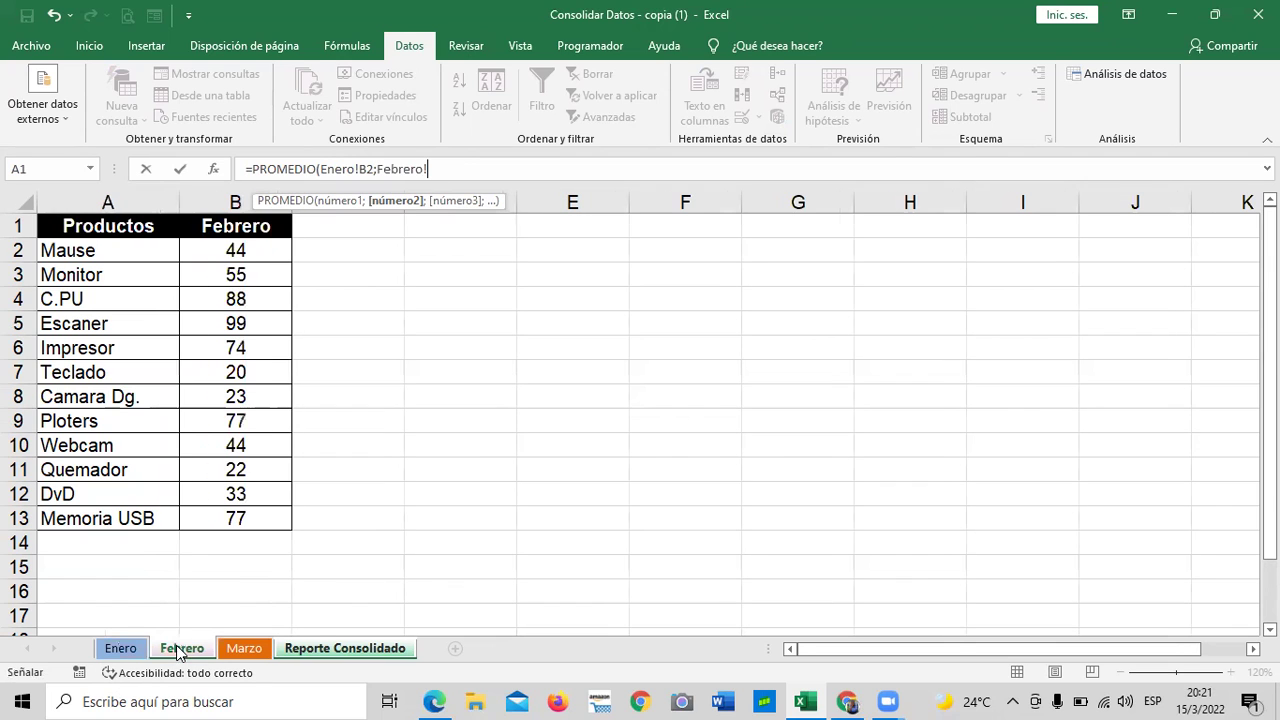
pyautogui.click(263, 251)
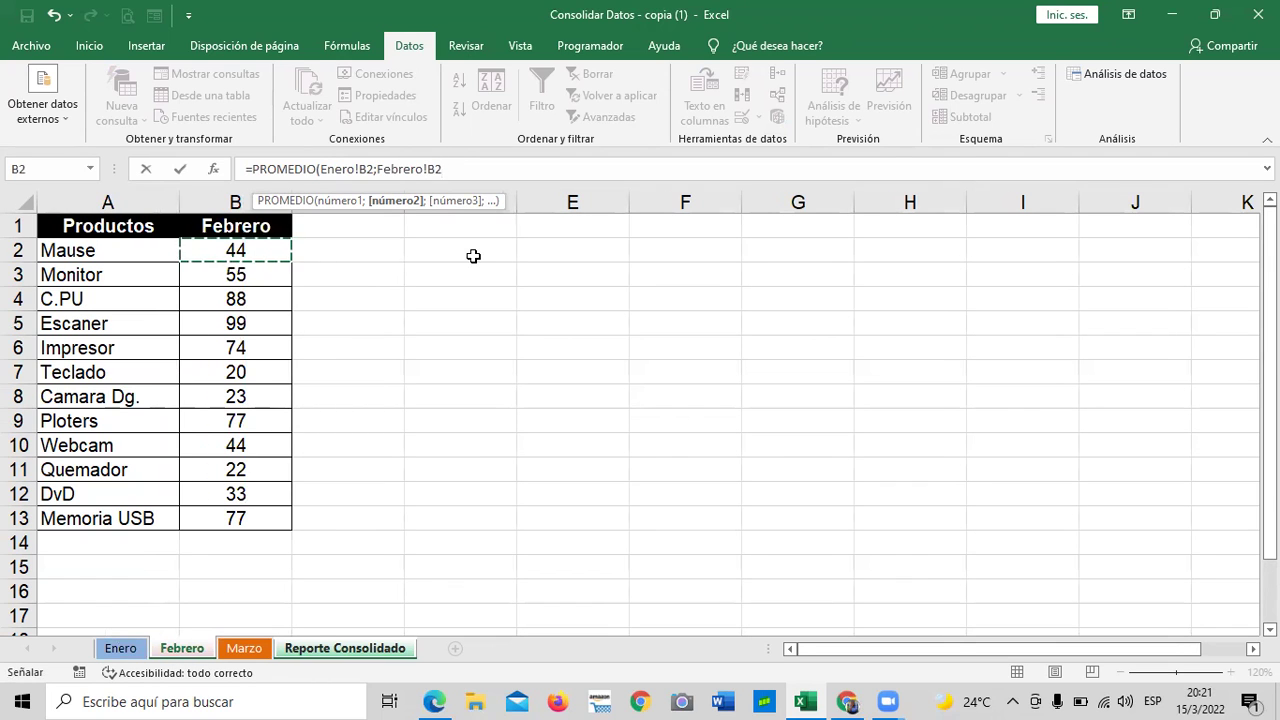
pyautogui.write(';')
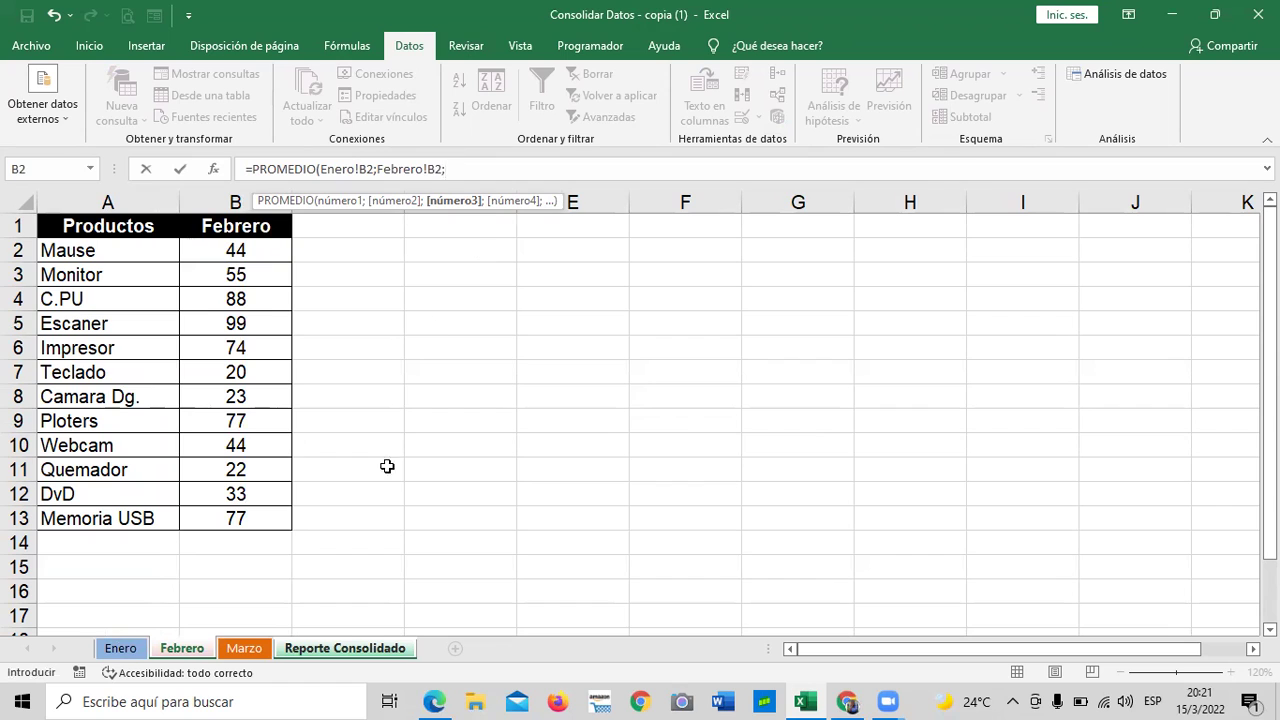
pyautogui.click(246, 652)
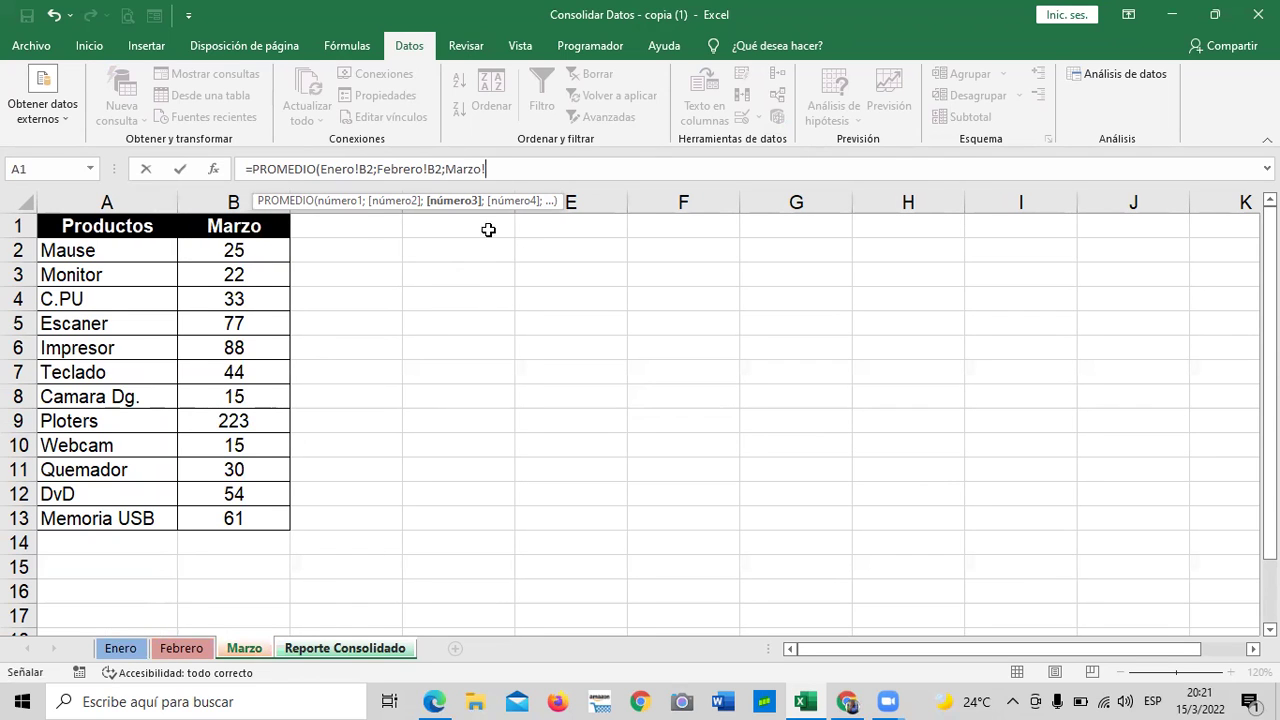
pyautogui.click(268, 251)
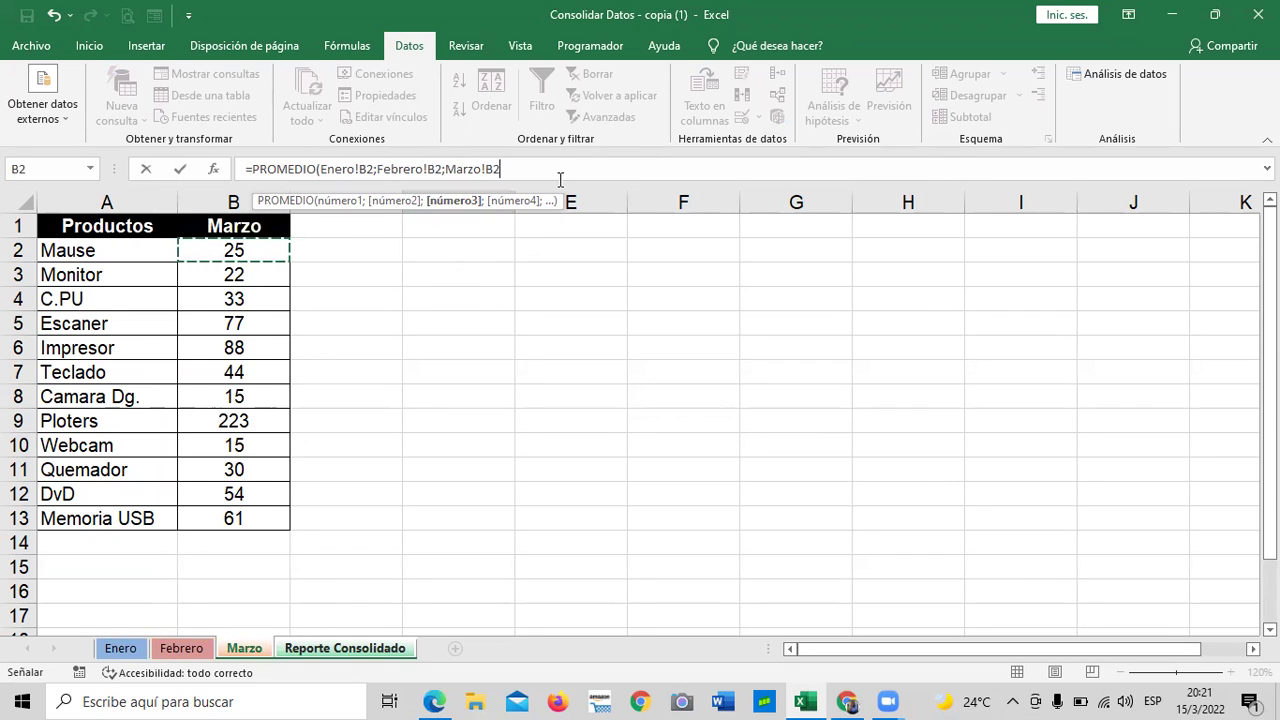
pyautogui.press('Return')
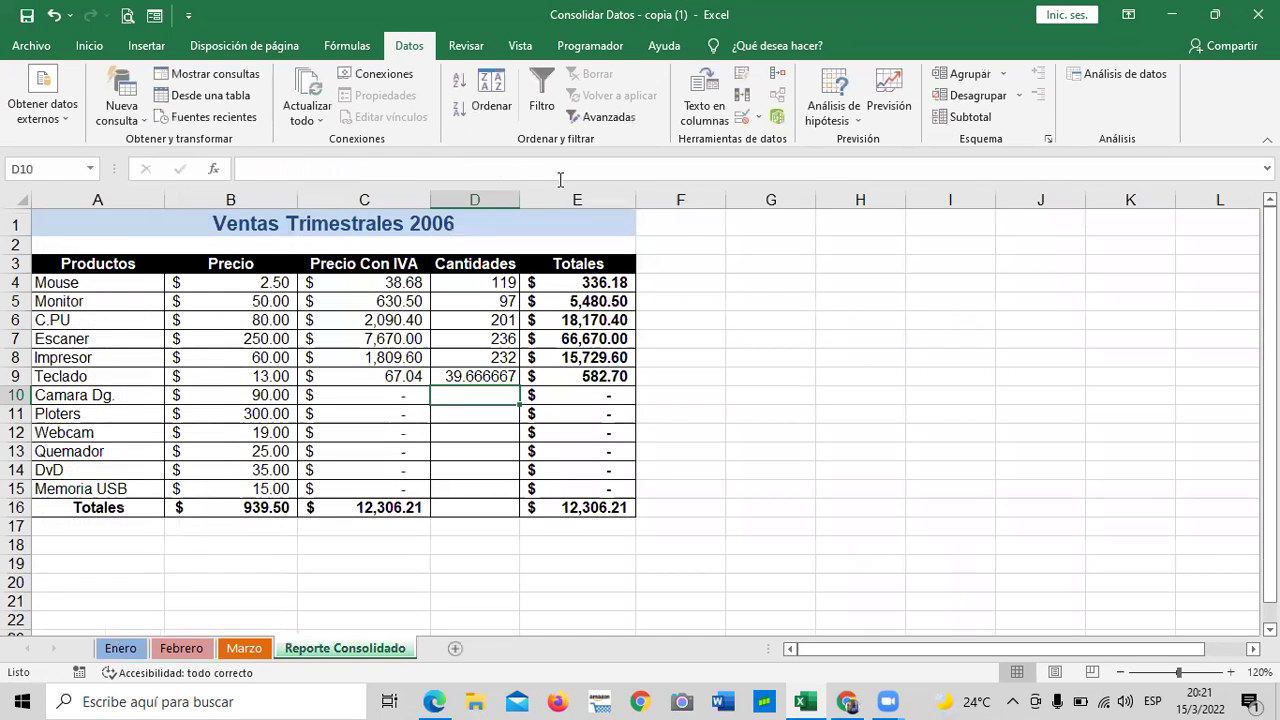
# - Compare the content of the consolidated Mouse quantity in D4 with the PROMEDIO formula in D9
pyautogui.click(758, 388)
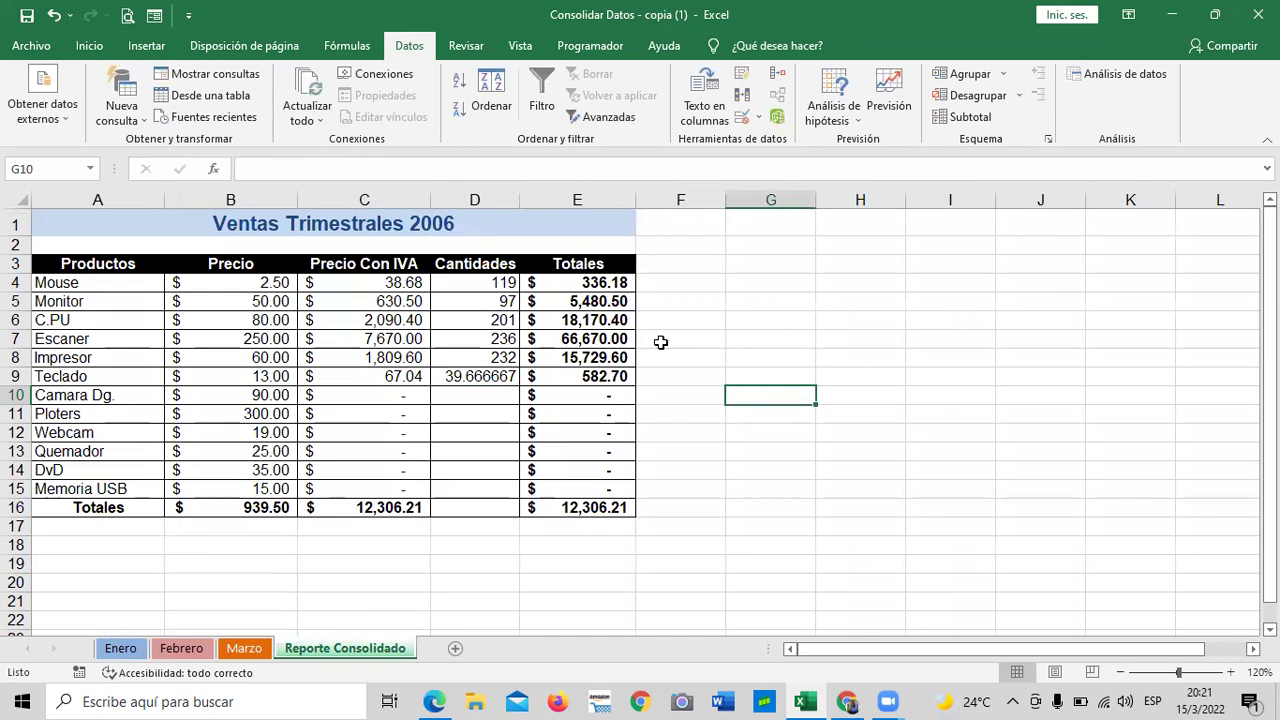
pyautogui.click(489, 283)
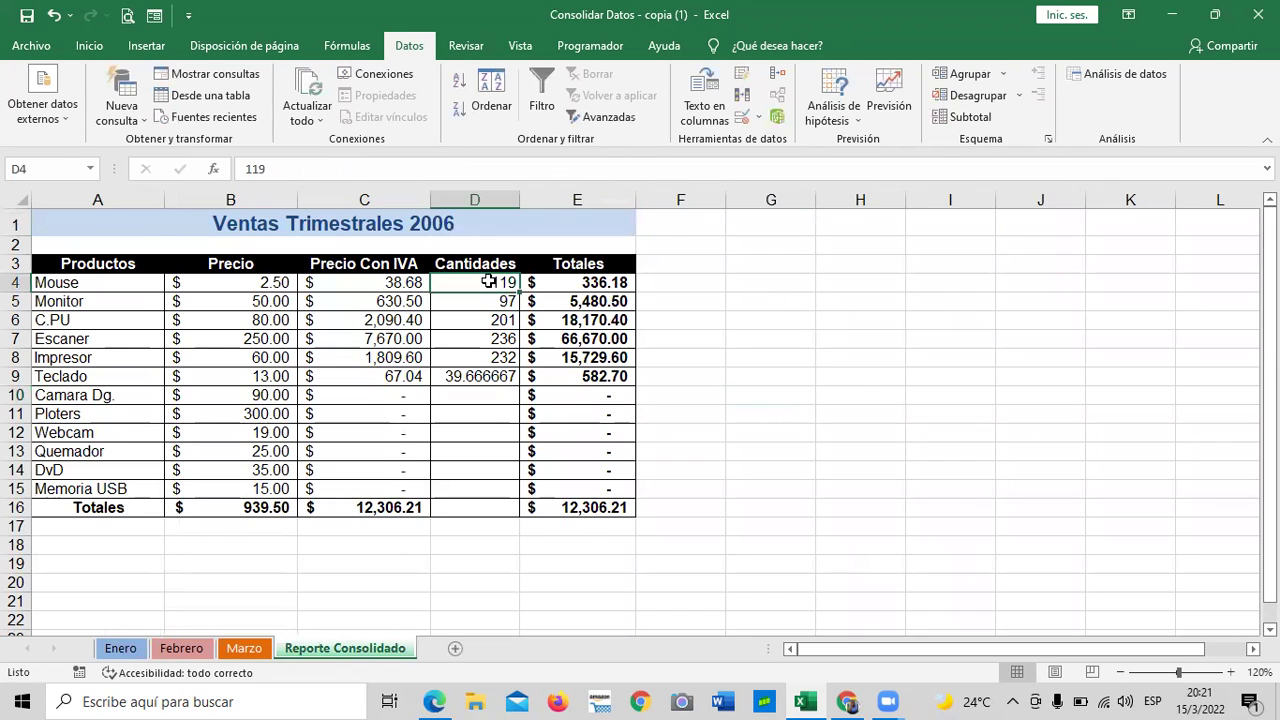
pyautogui.click(457, 375)
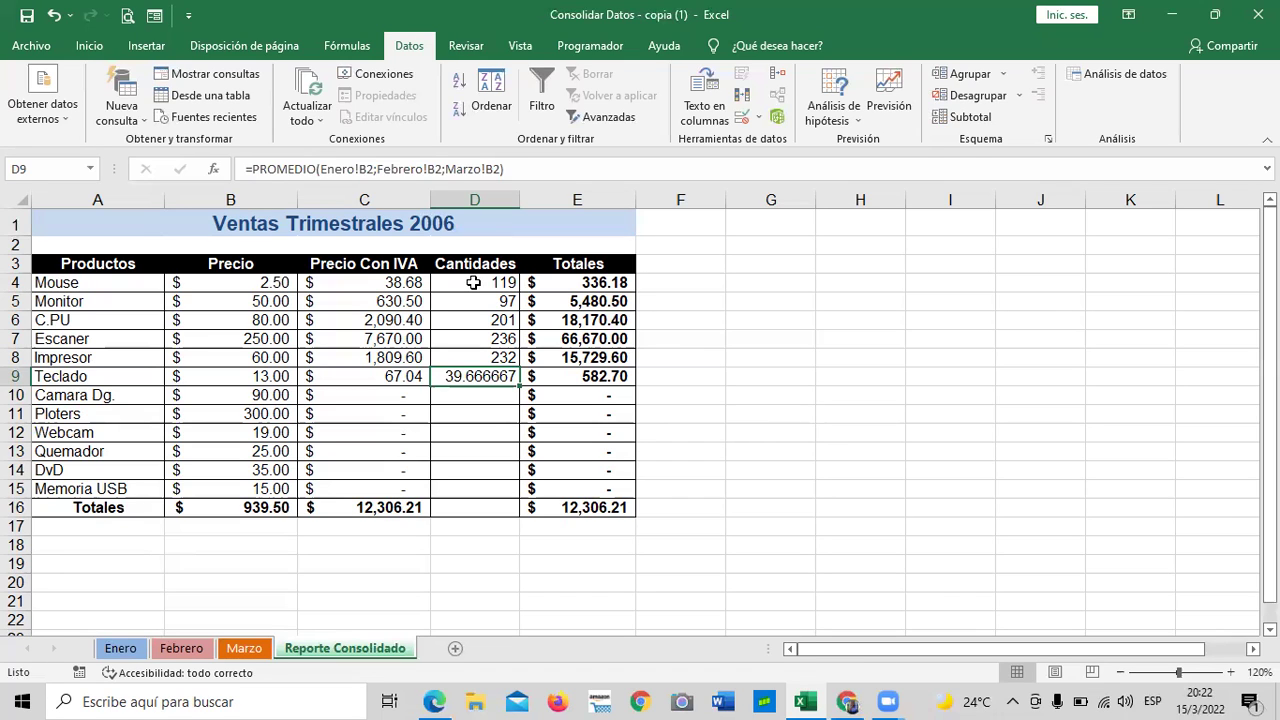
pyautogui.click(486, 400)
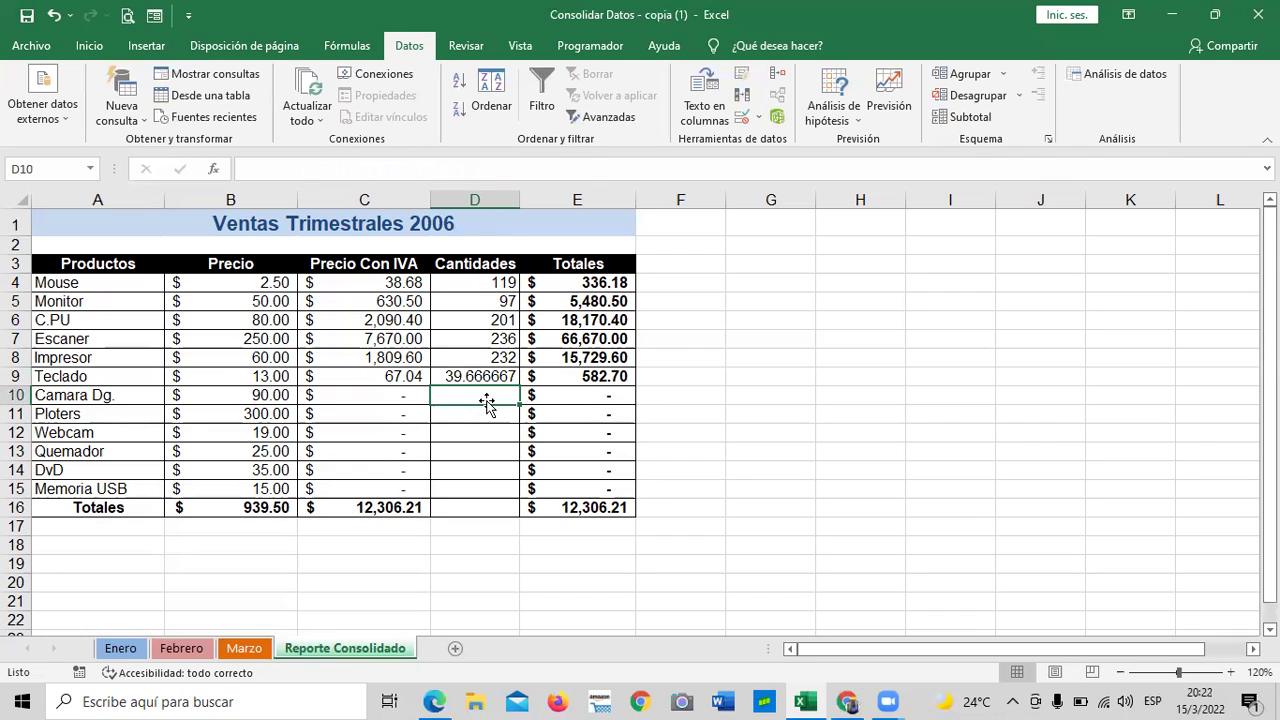
pyautogui.click(459, 376)
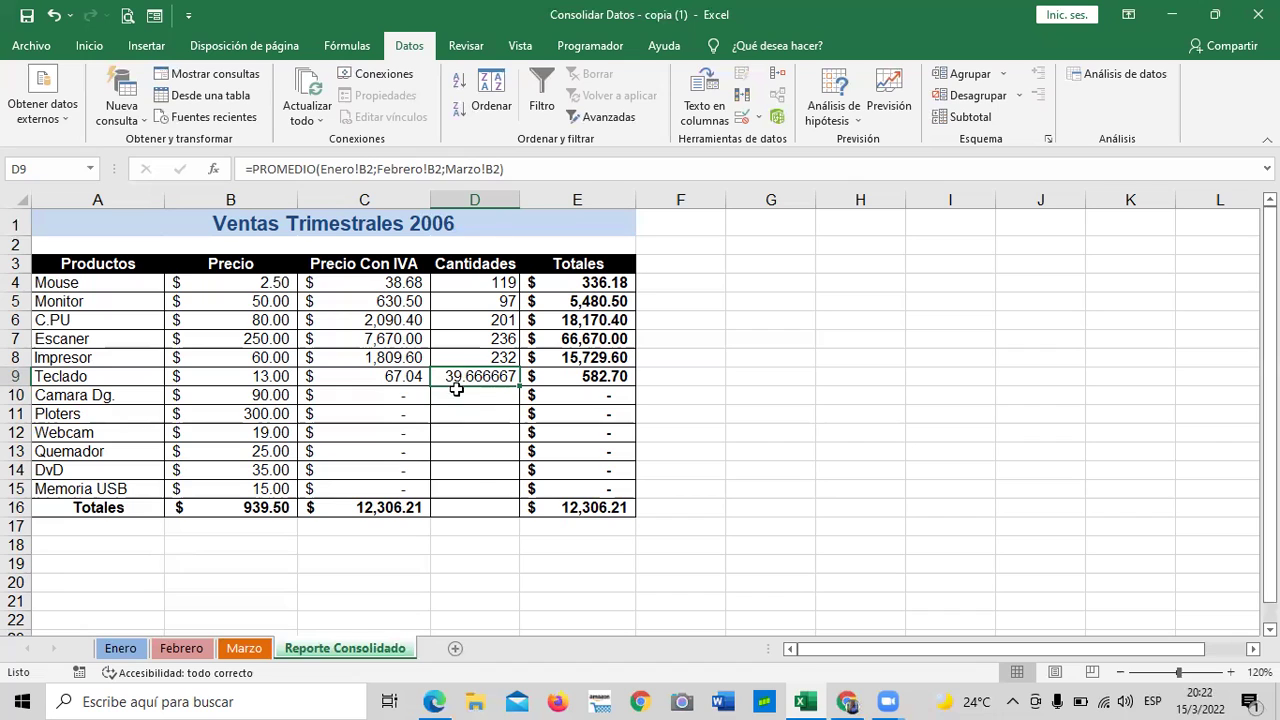
pyautogui.click(456, 398)
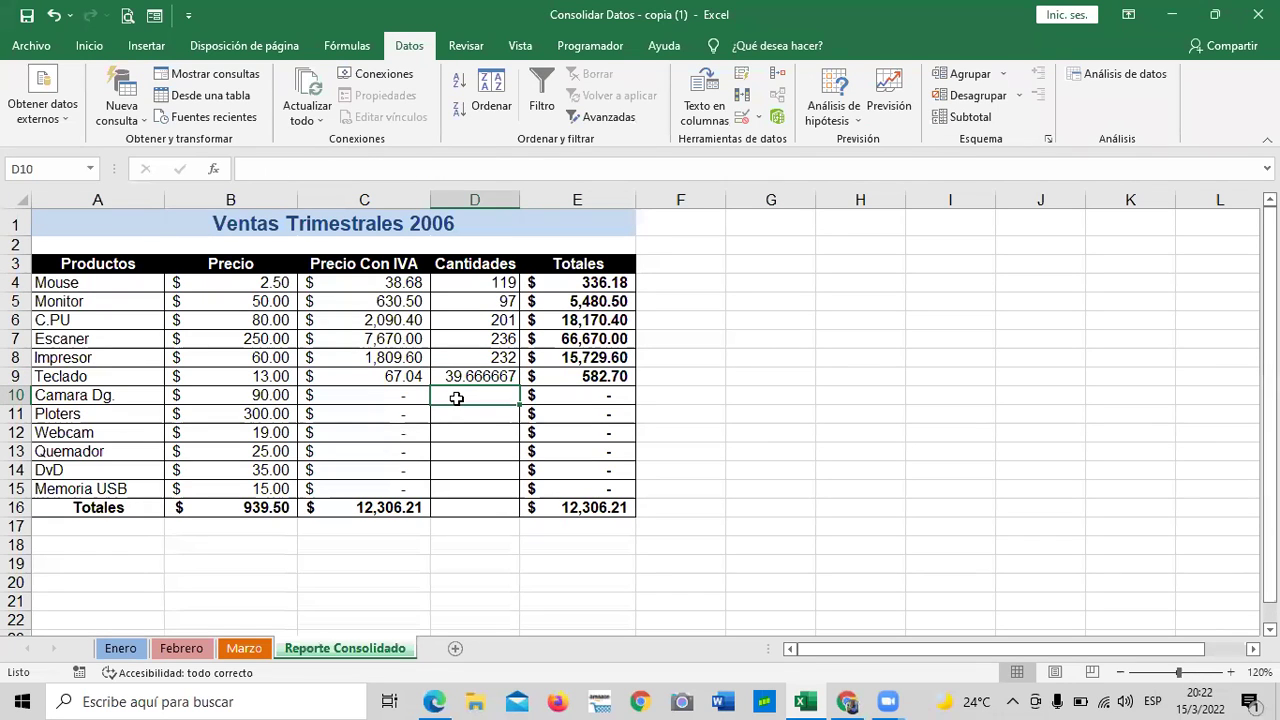
pyautogui.click(740, 431)
pyautogui.click(458, 373)
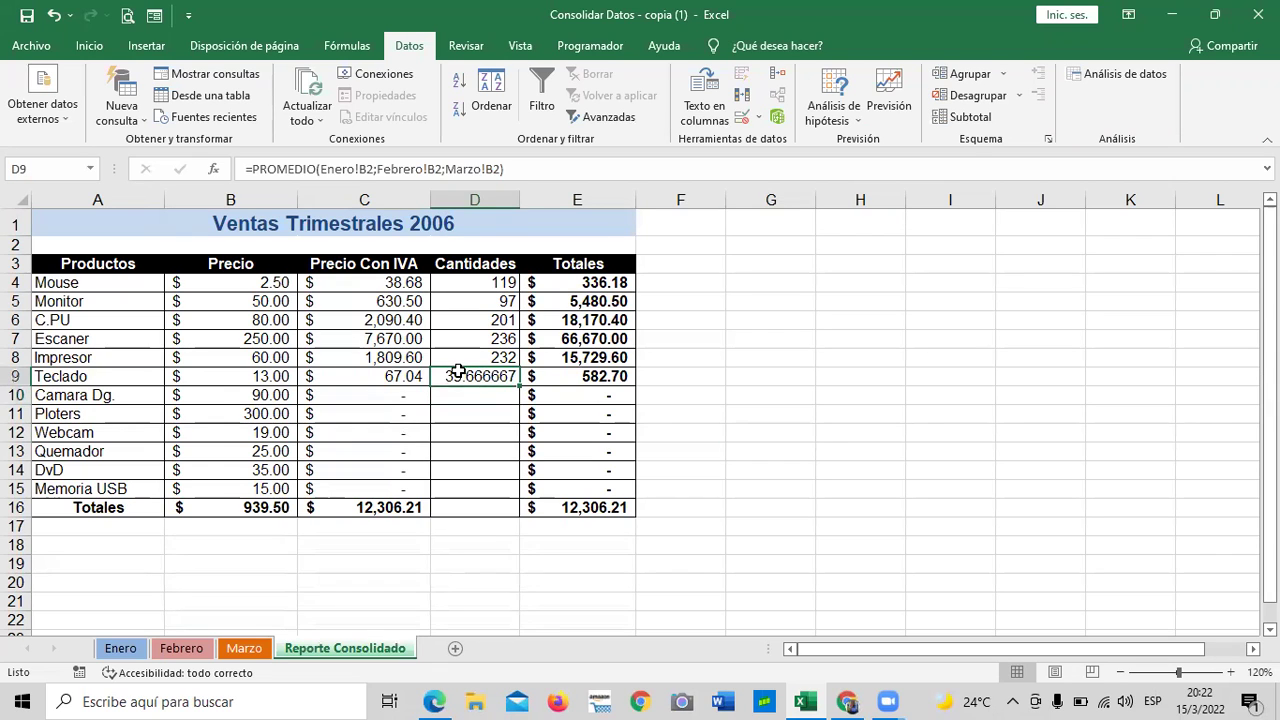
# - Clear the Teclado quantity formula in D9 and close the workbook, saving its changes
pyautogui.press('Delete')
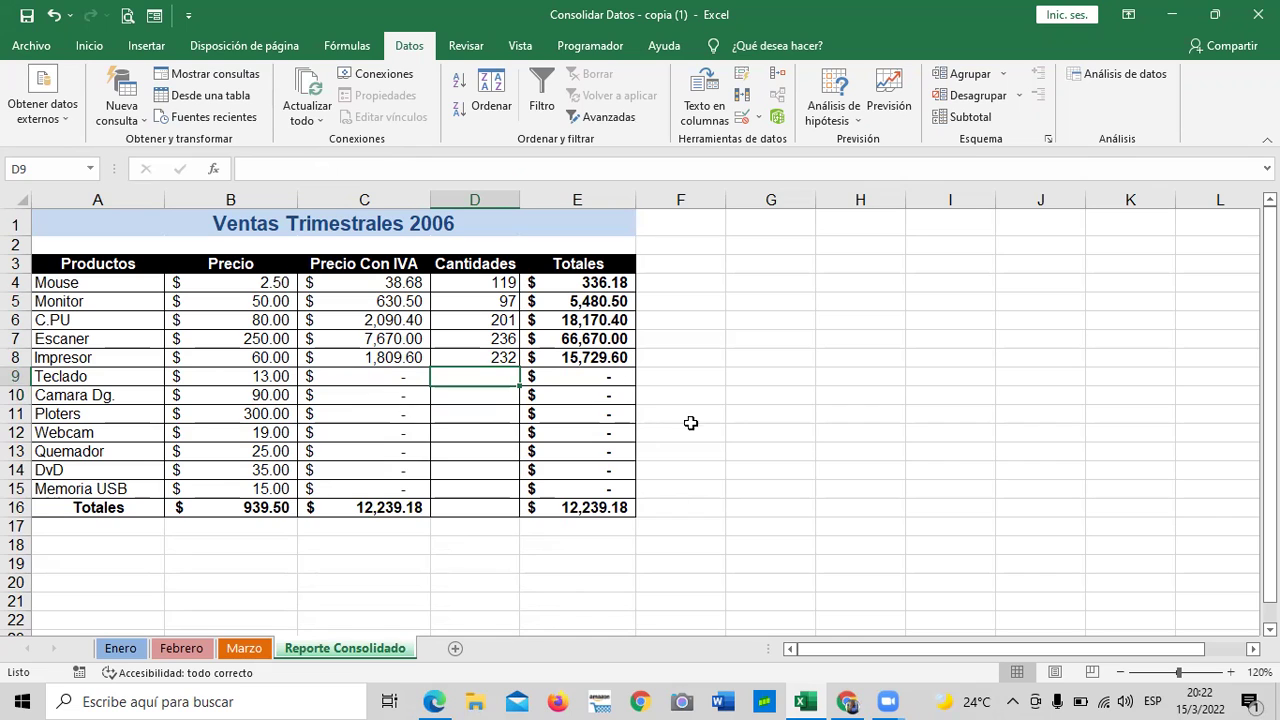
pyautogui.click(822, 411)
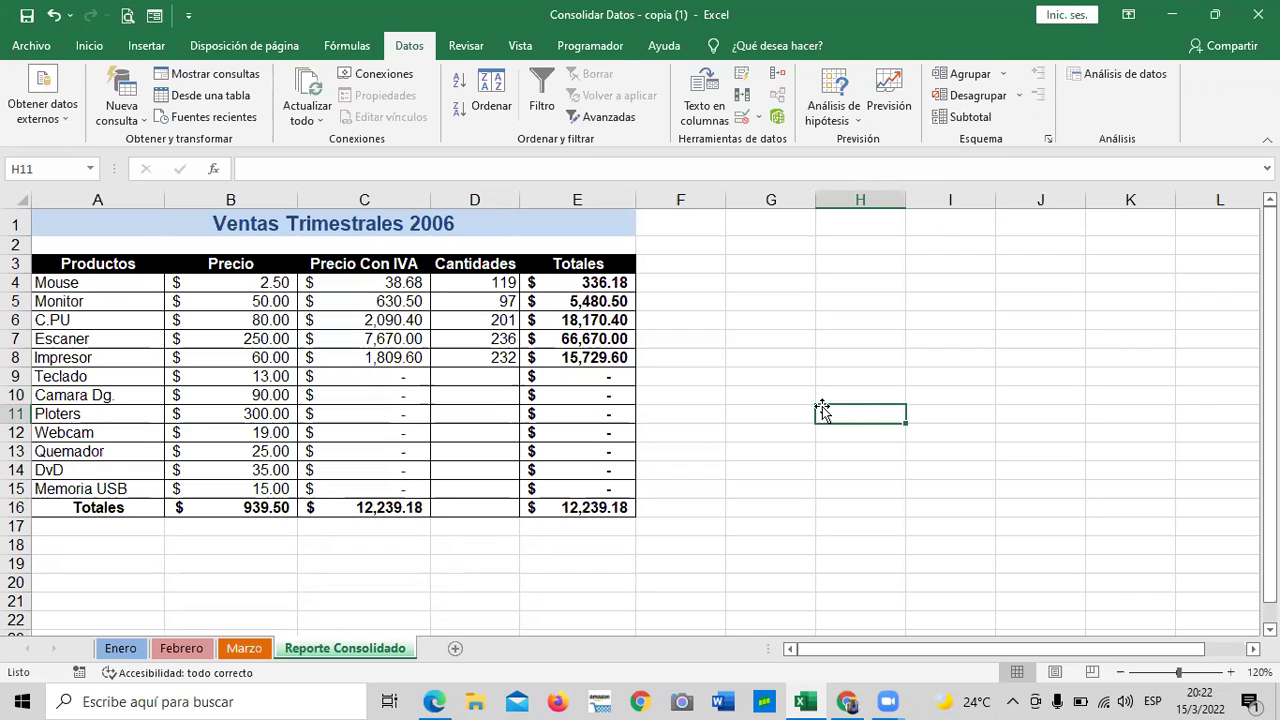
pyautogui.click(810, 342)
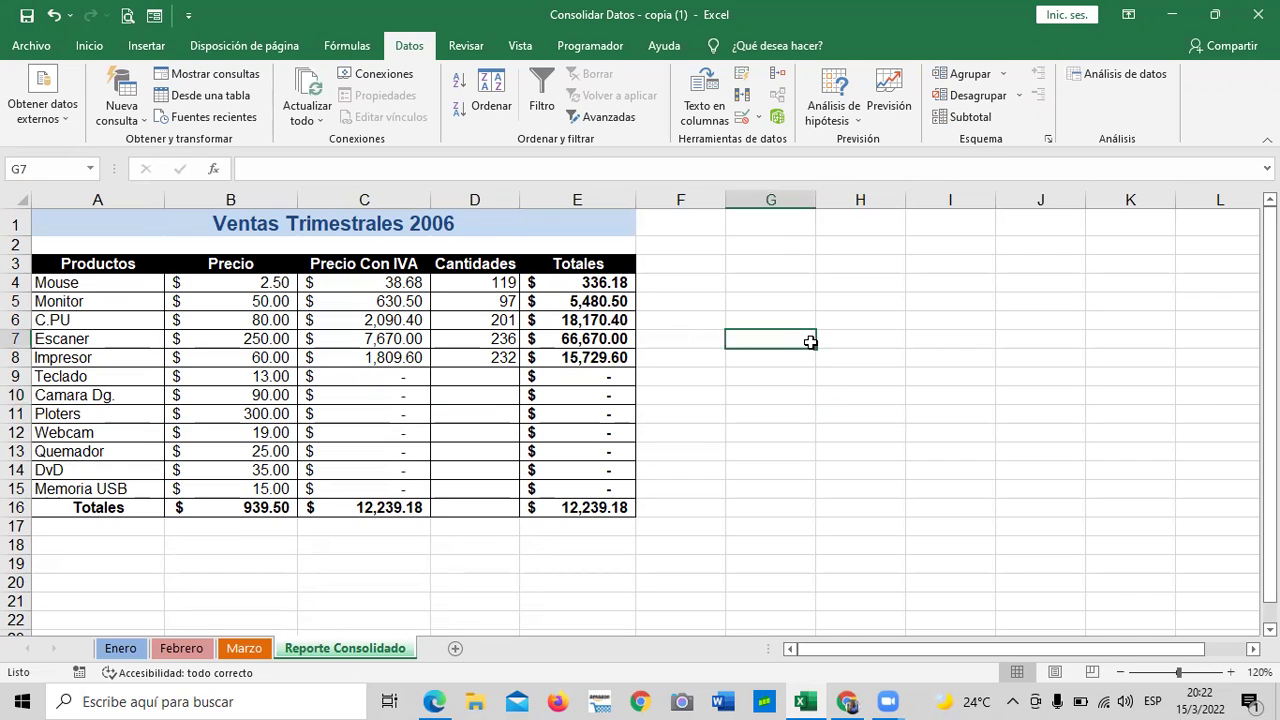
pyautogui.click(840, 552)
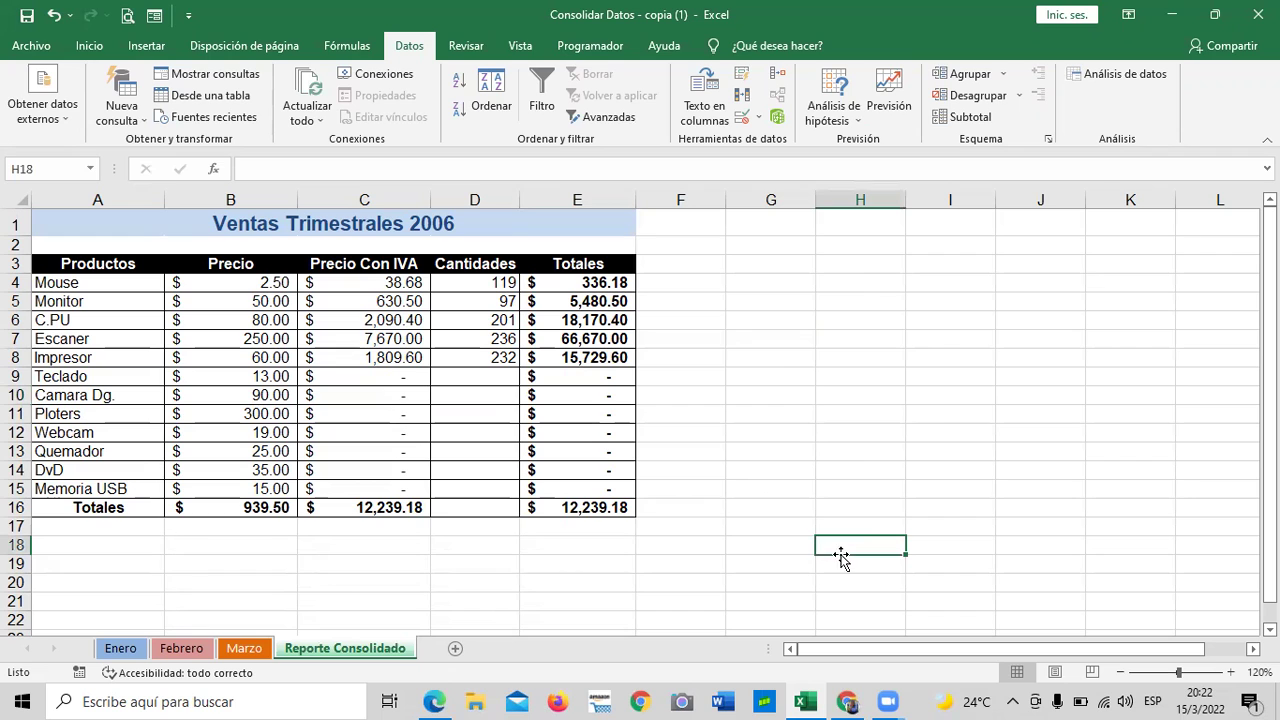
pyautogui.click(1258, 14)
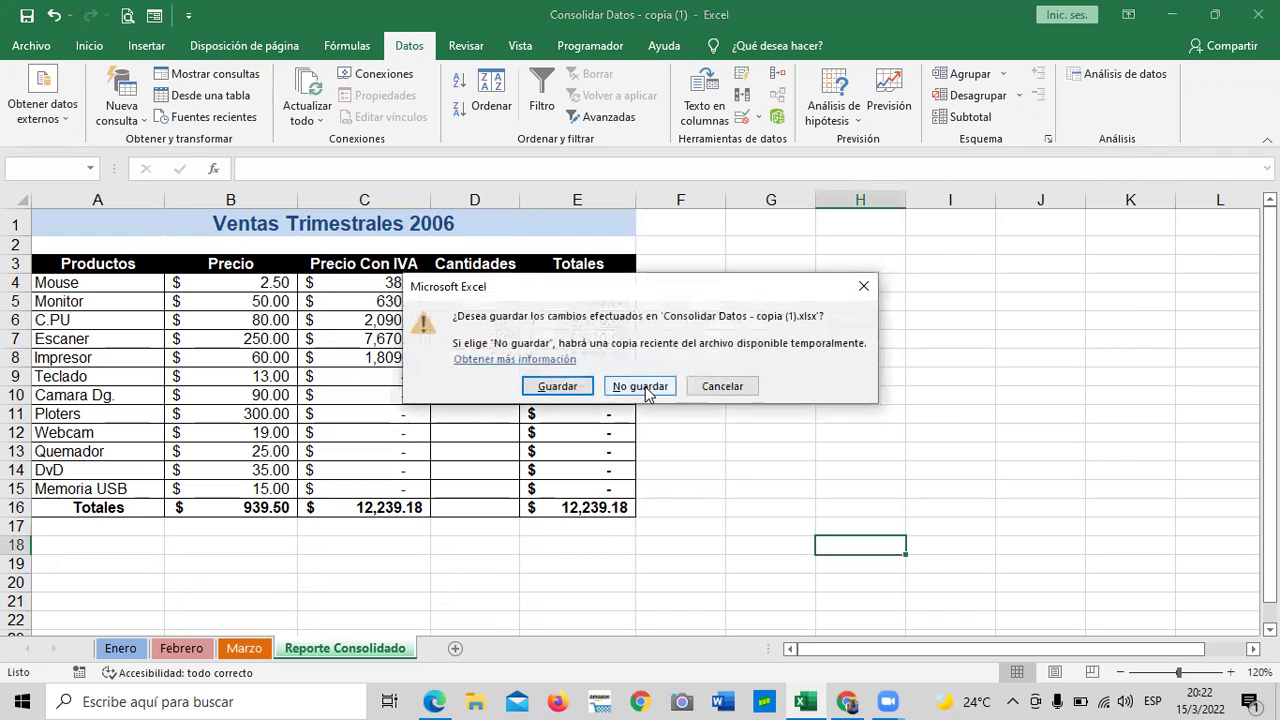
pyautogui.click(558, 386)
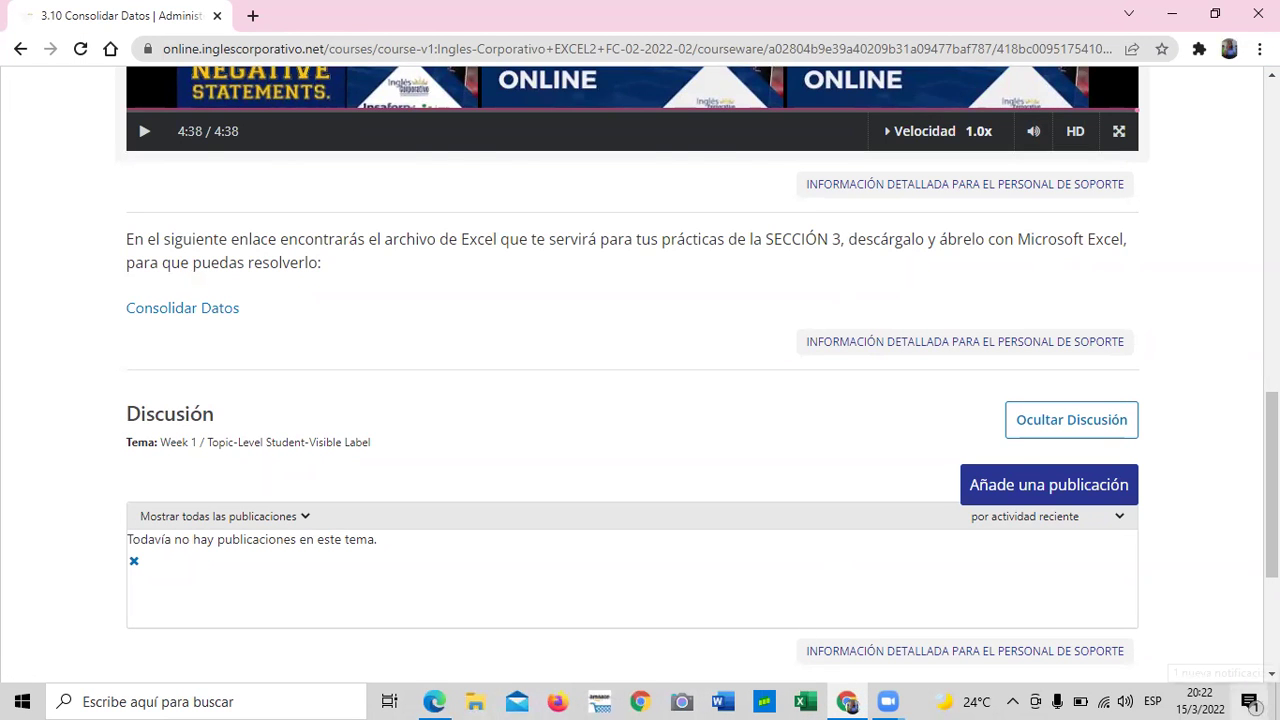
# - Open the workbooks 1 and 2 from the desktop, dismissing the Office licence notice in each
pyautogui.click(1277, 700)
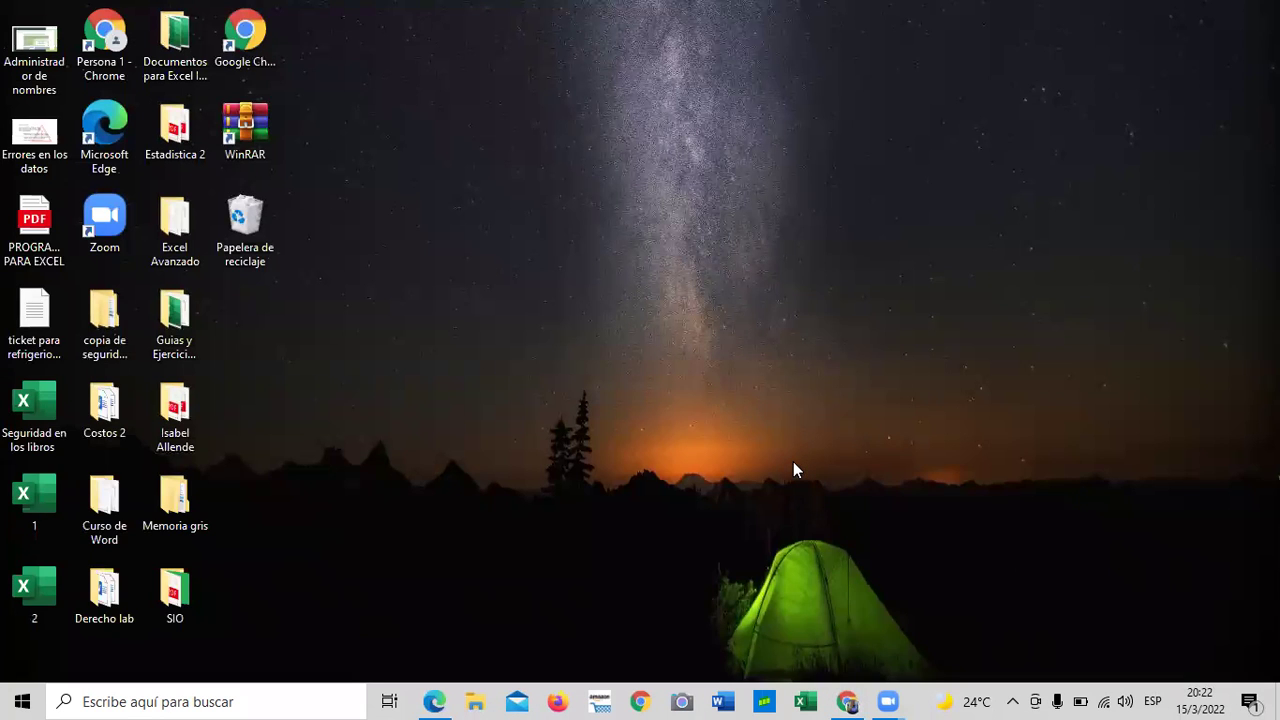
pyautogui.click(45, 497)
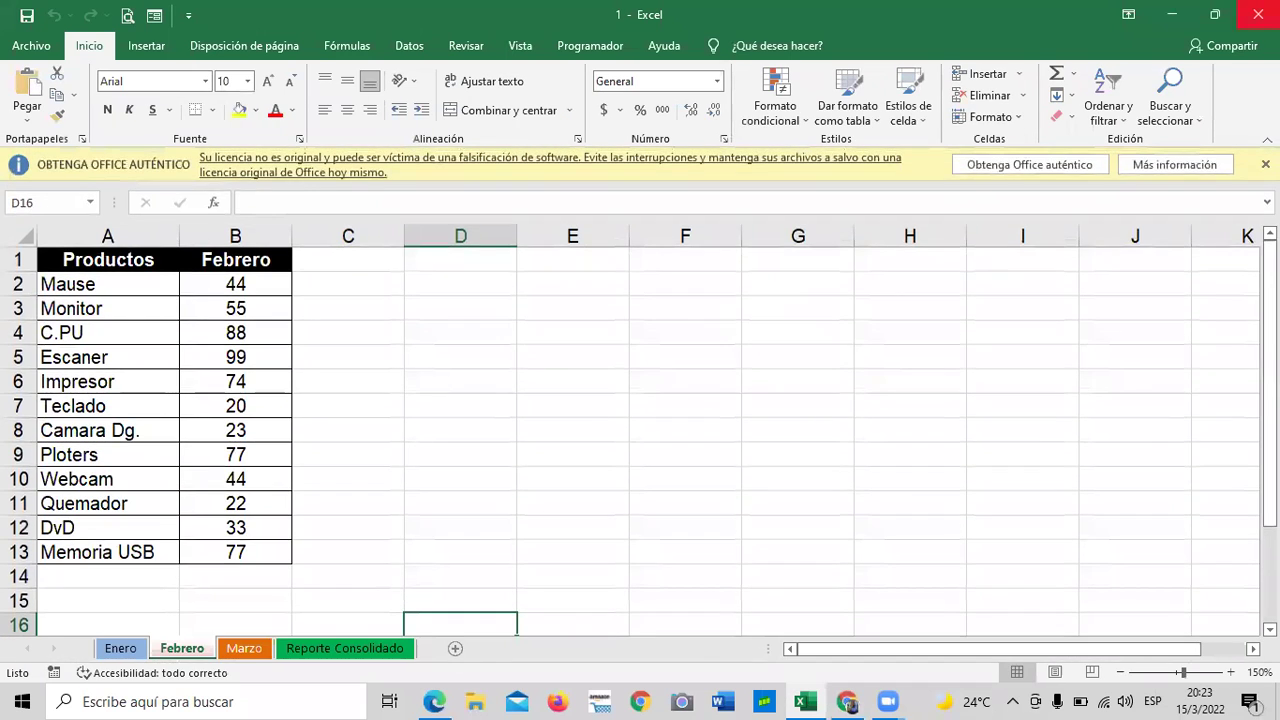
pyautogui.click(1265, 164)
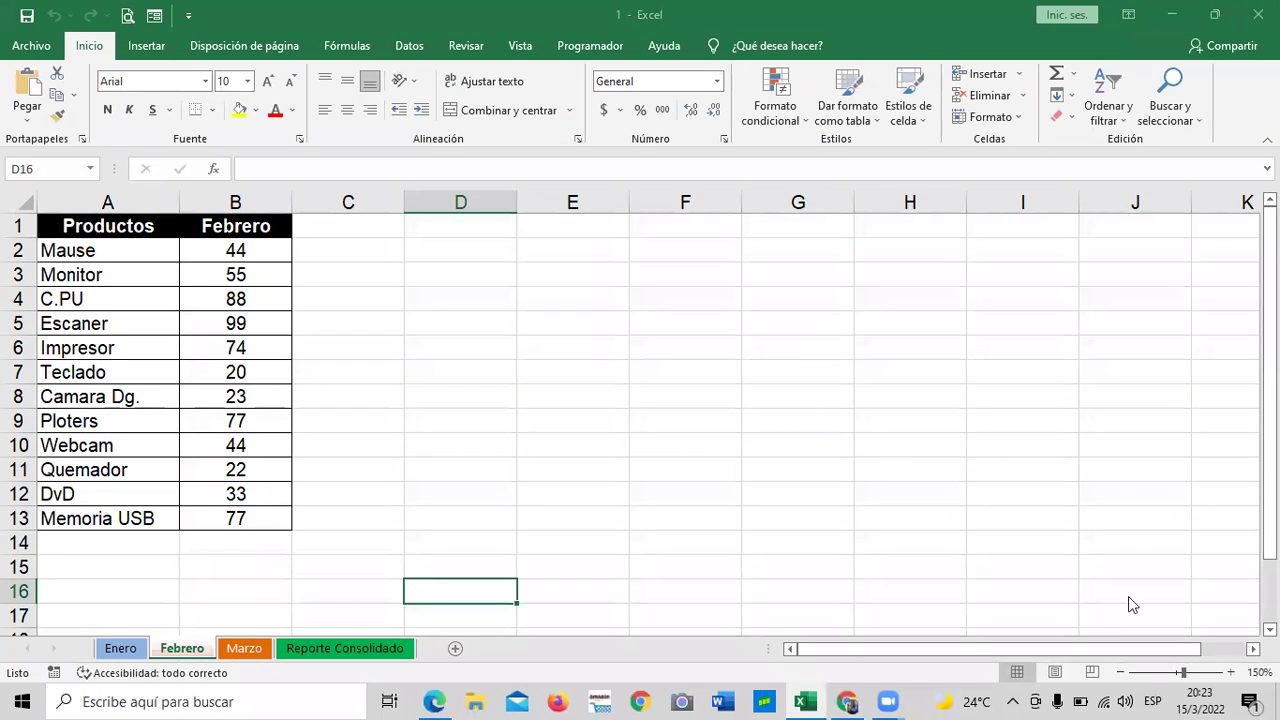
pyautogui.click(1171, 15)
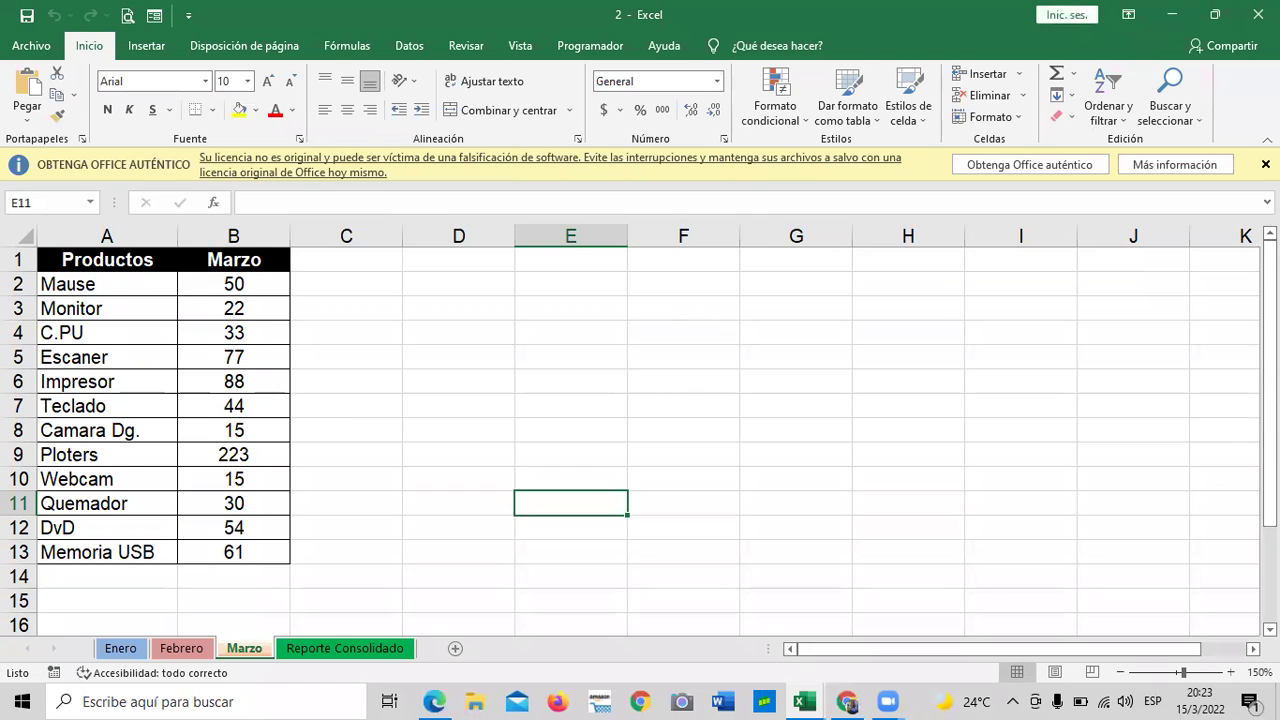
pyautogui.click(1265, 164)
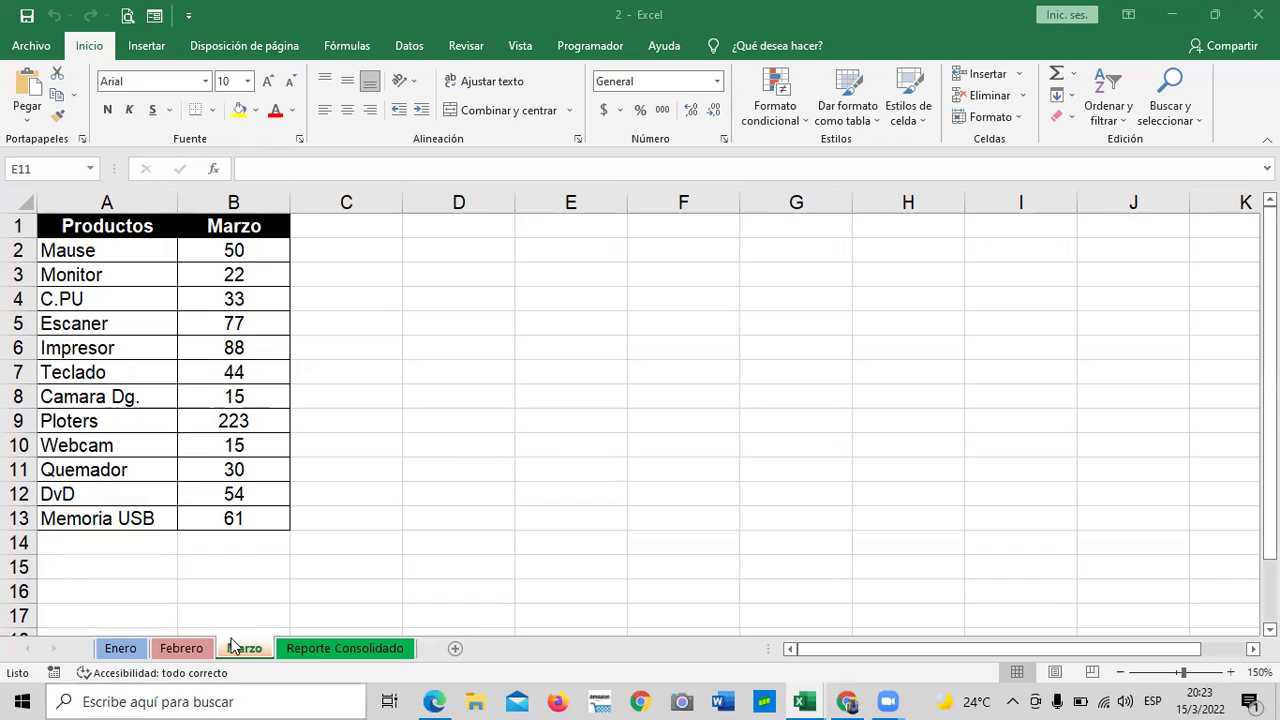
# - Review the Enero, Febrero, Marzo and Reporte Consolidado sheets of workbook 2
pyautogui.click(152, 655)
pyautogui.click(137, 655)
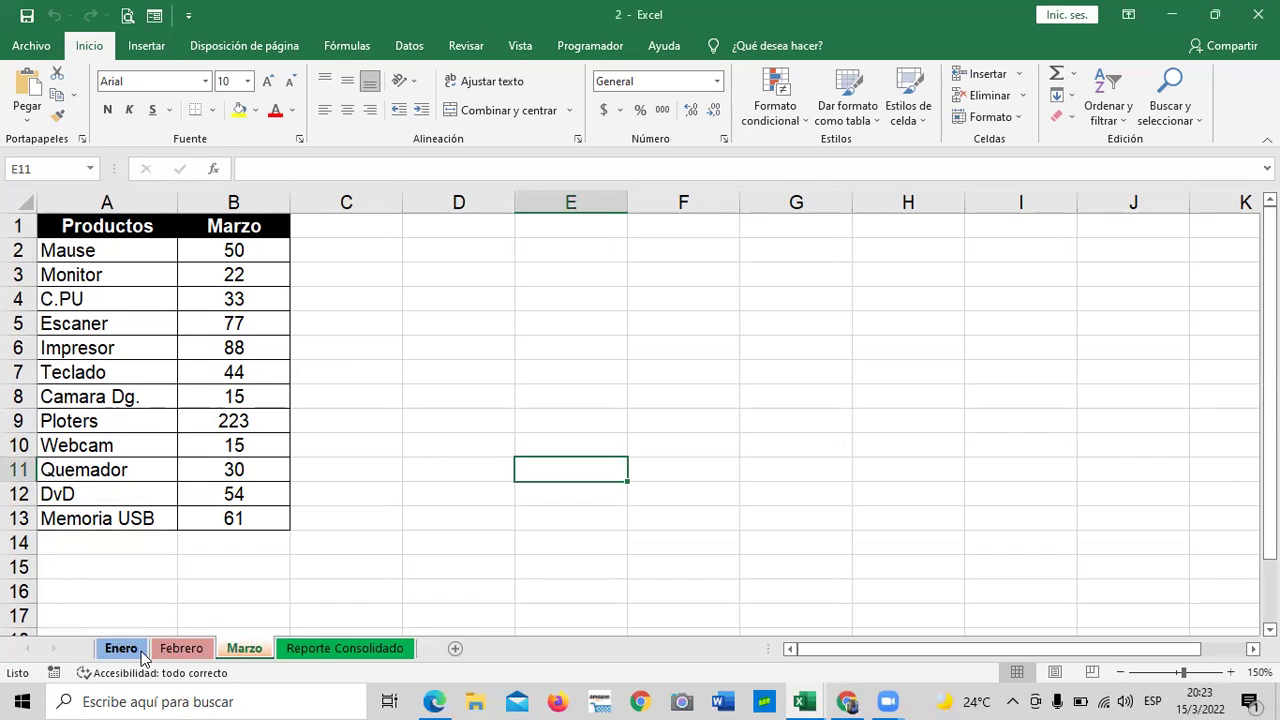
pyautogui.click(321, 582)
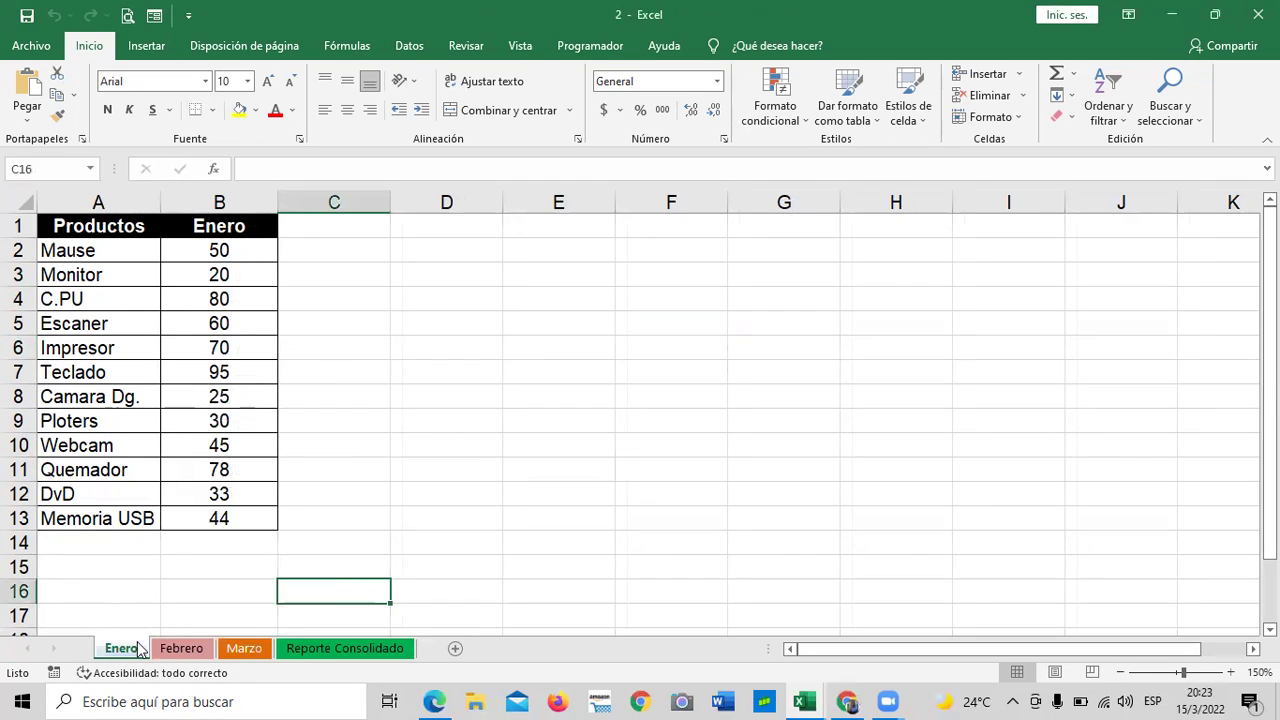
pyautogui.click(181, 650)
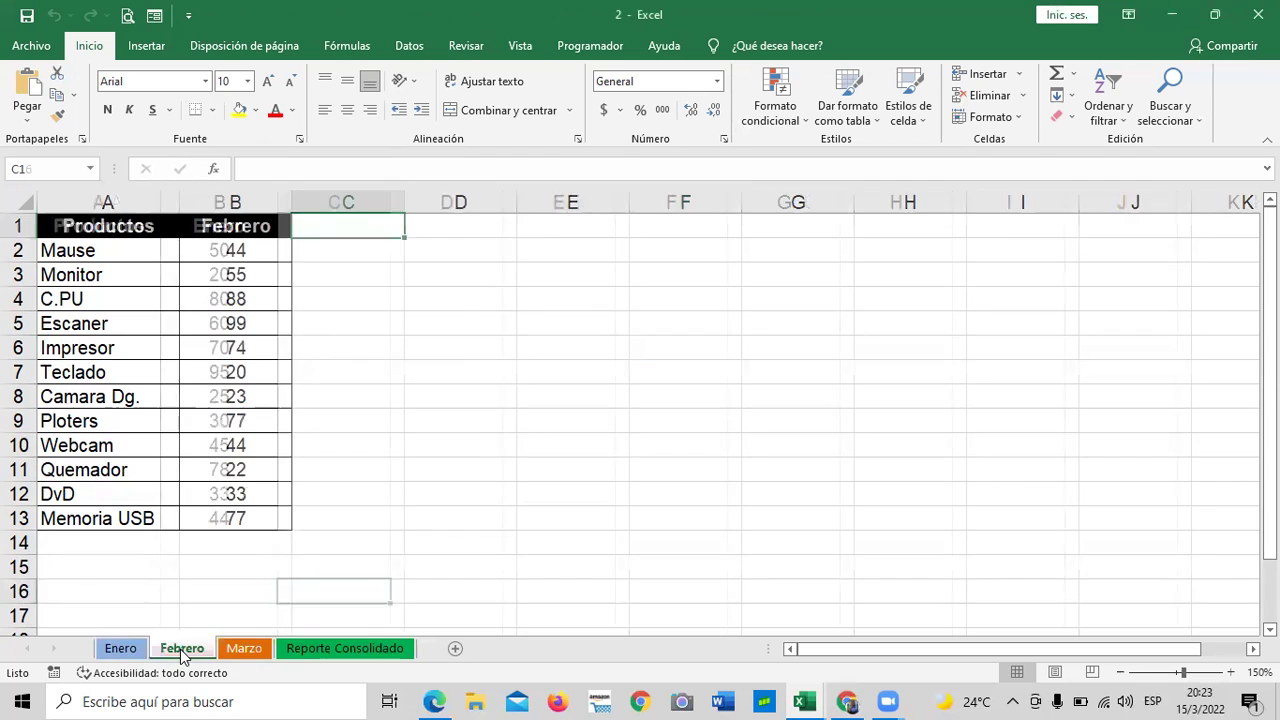
pyautogui.click(244, 648)
pyautogui.click(338, 650)
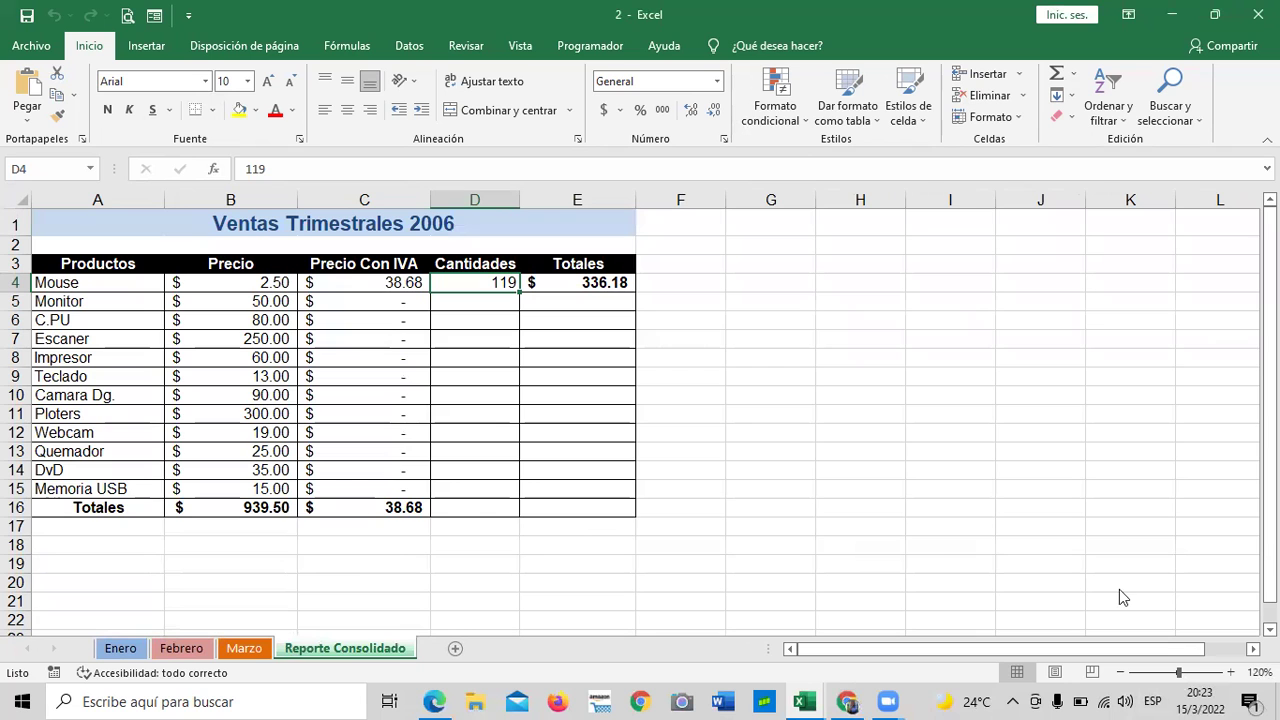
# - Minimize both workbooks, then create a new blank workbook from workbook 2 and dismiss its licence notice
pyautogui.click(1172, 16)
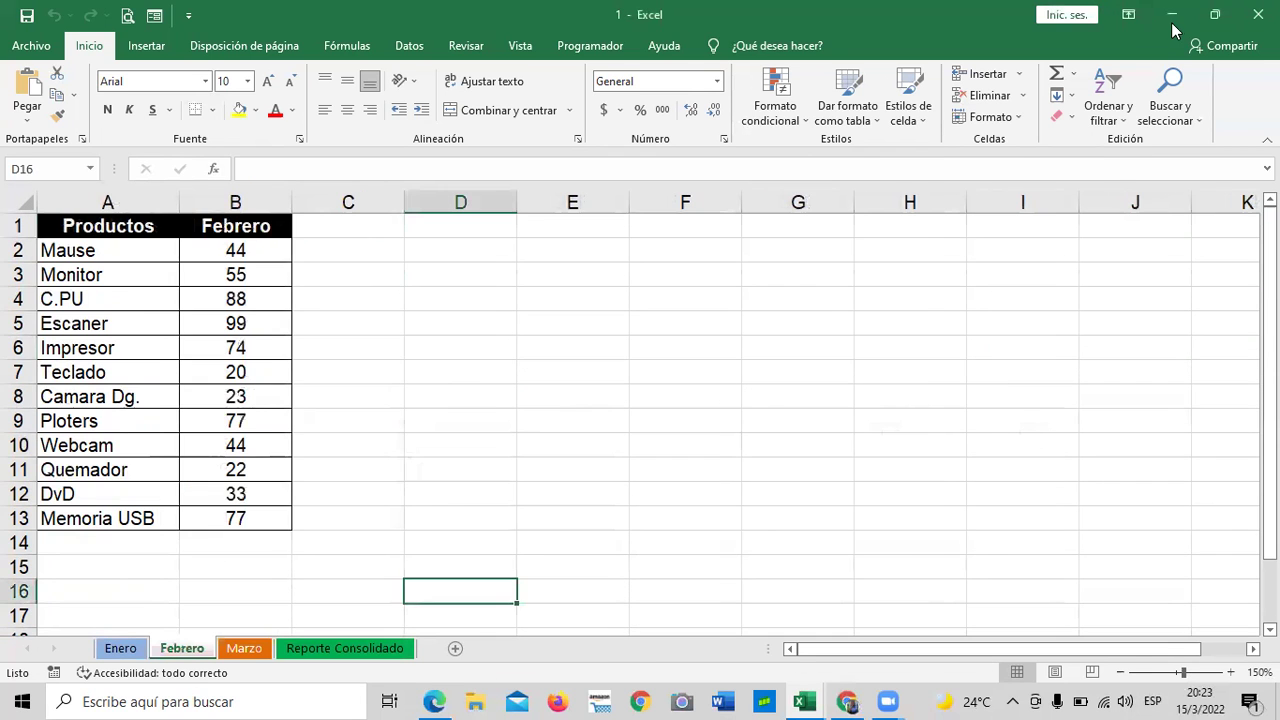
pyautogui.click(1173, 20)
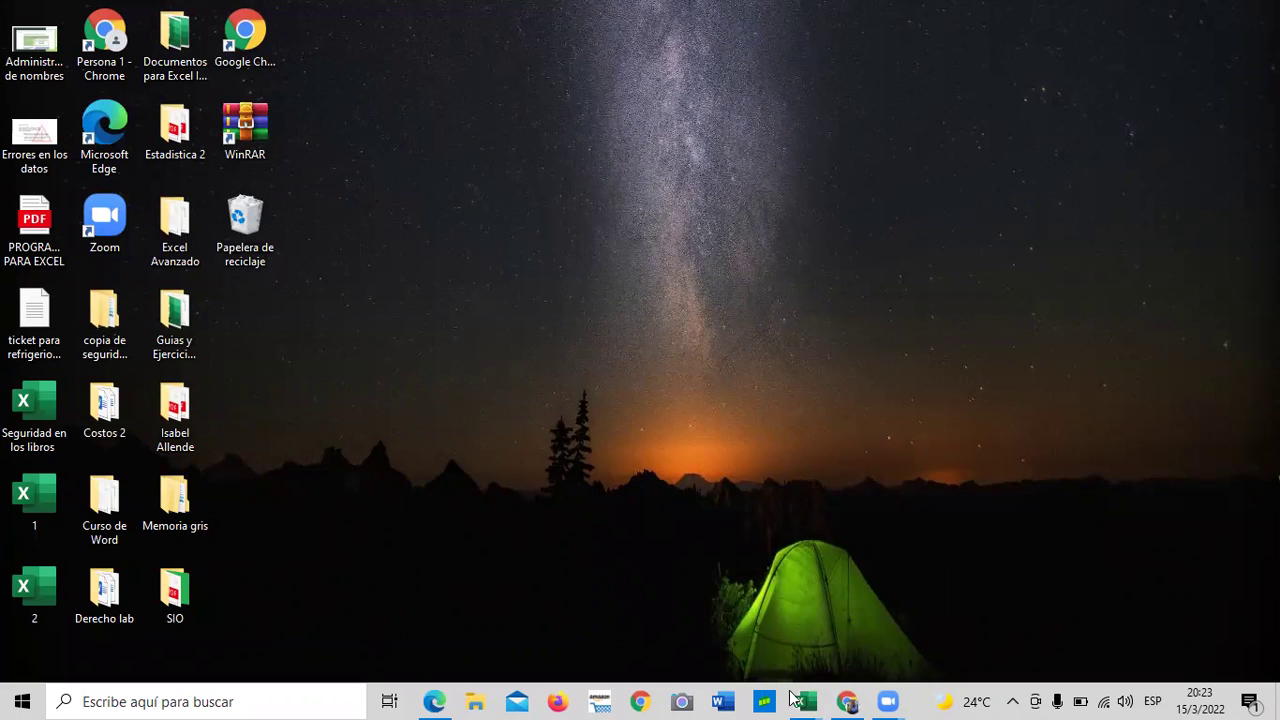
pyautogui.moveTo(805, 701)
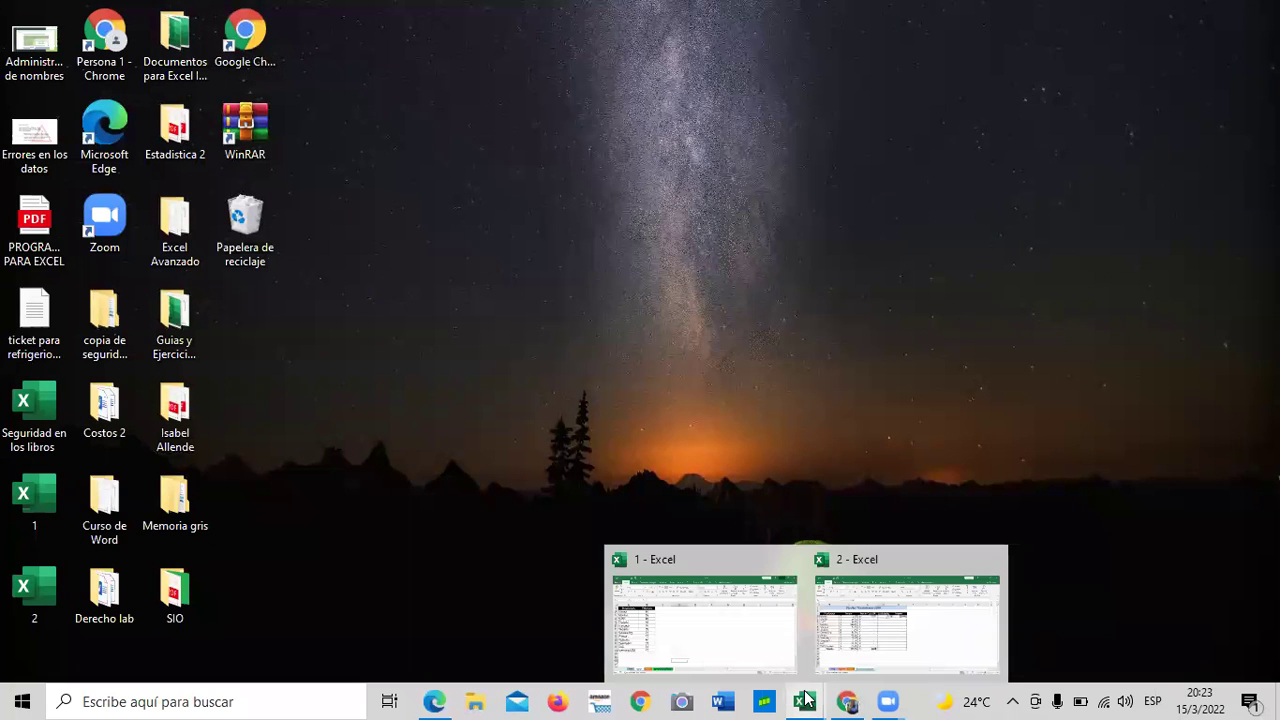
pyautogui.click(931, 634)
pyautogui.click(38, 47)
pyautogui.click(268, 188)
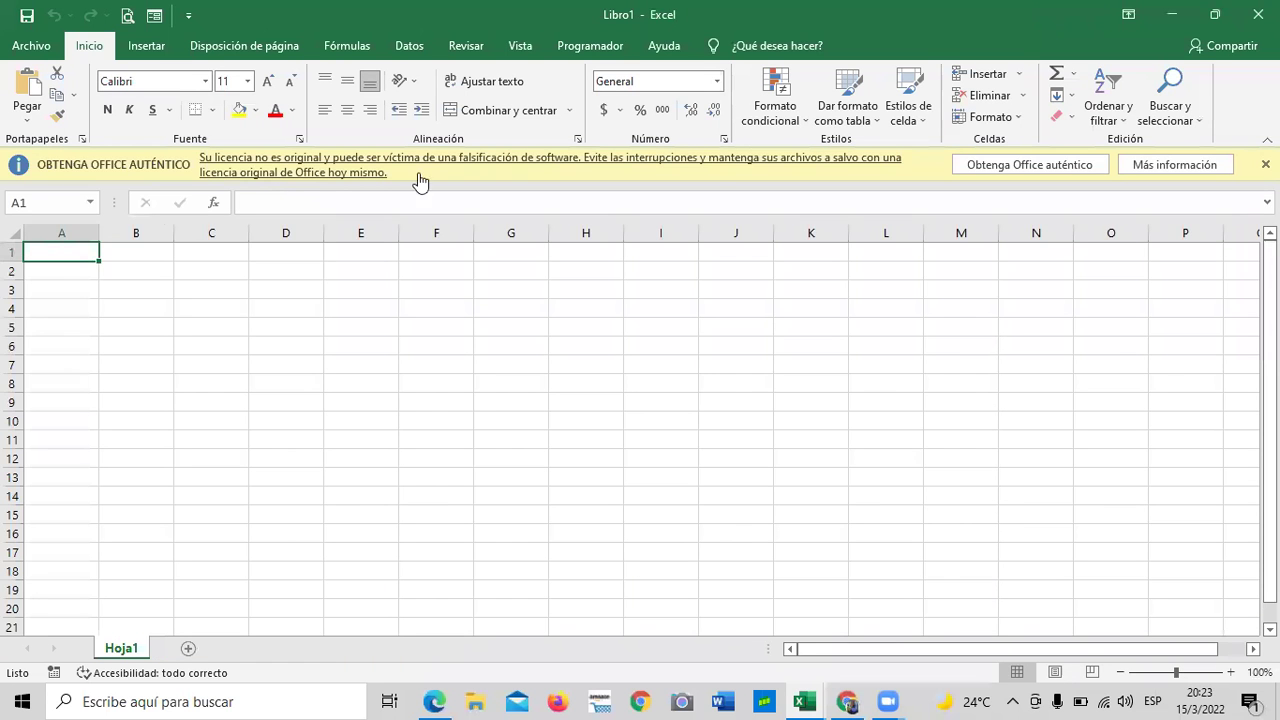
pyautogui.click(1265, 164)
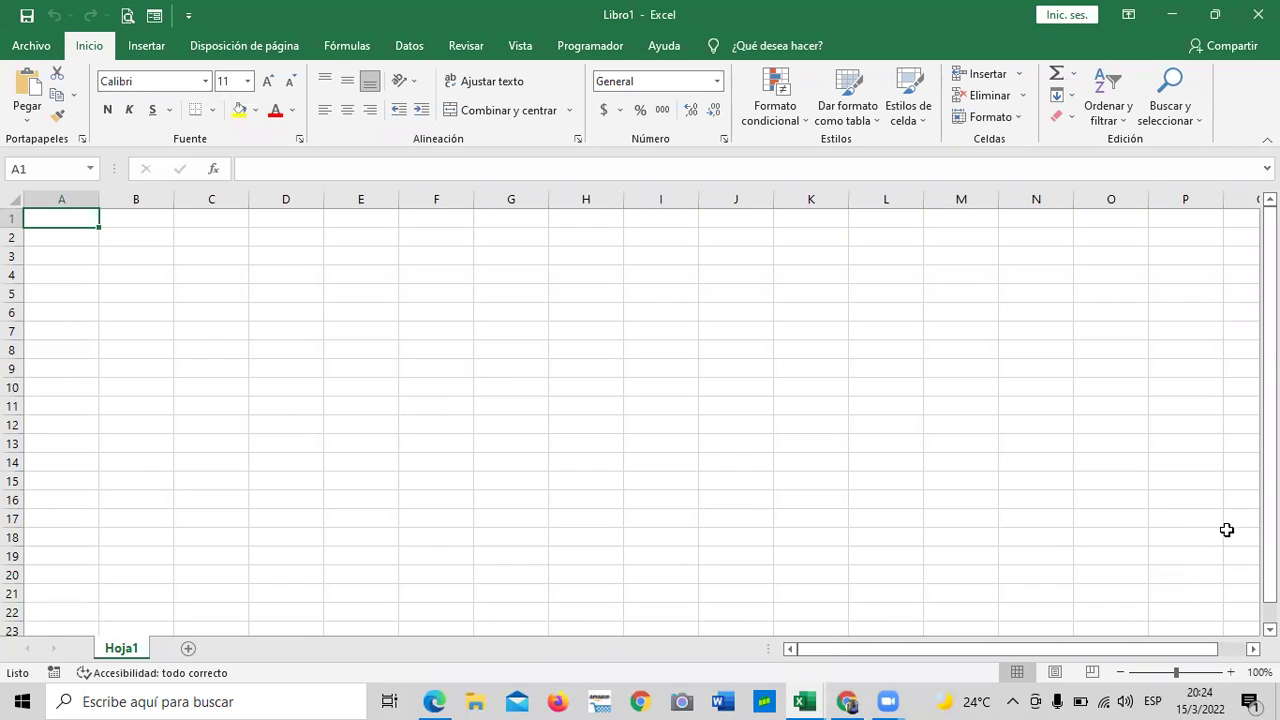
pyautogui.moveTo(1270, 500); pyautogui.dragTo(1270, 508)
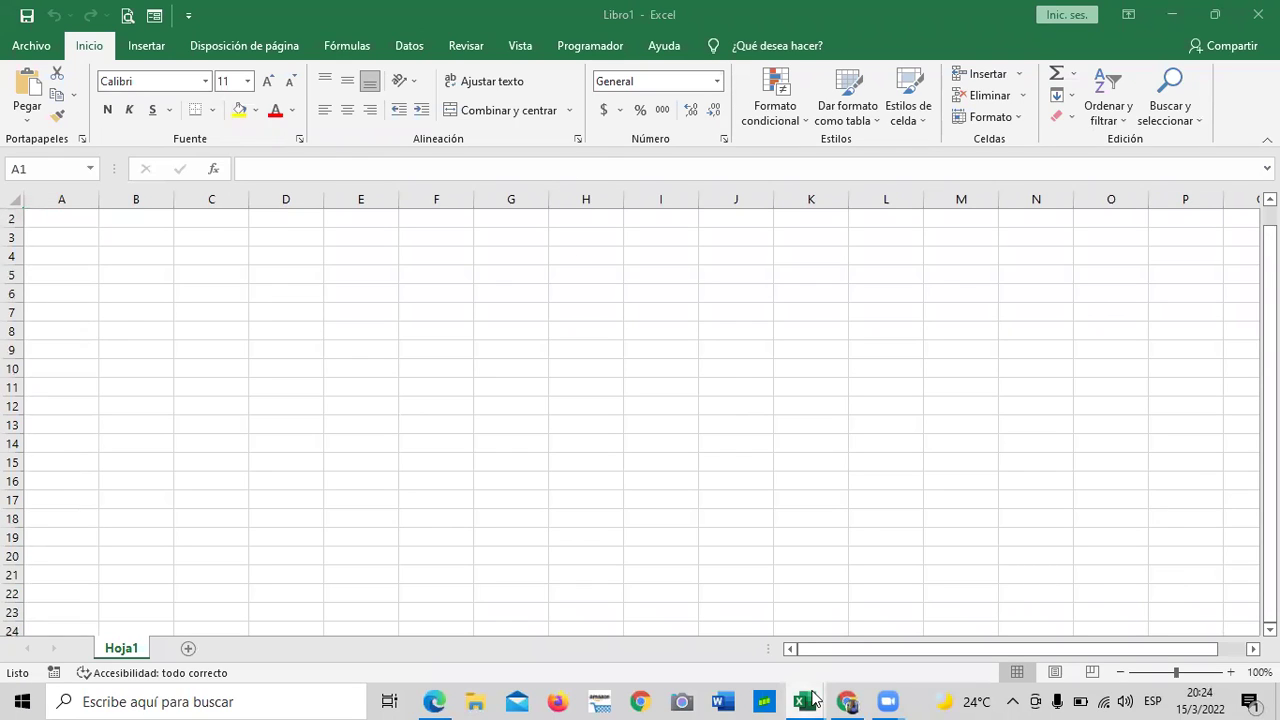
# - Review the Enero, Febrero and Marzo quantities in workbook 1 and return to the blank workbook Libro1
pyautogui.moveTo(812, 700)
pyautogui.click(610, 640)
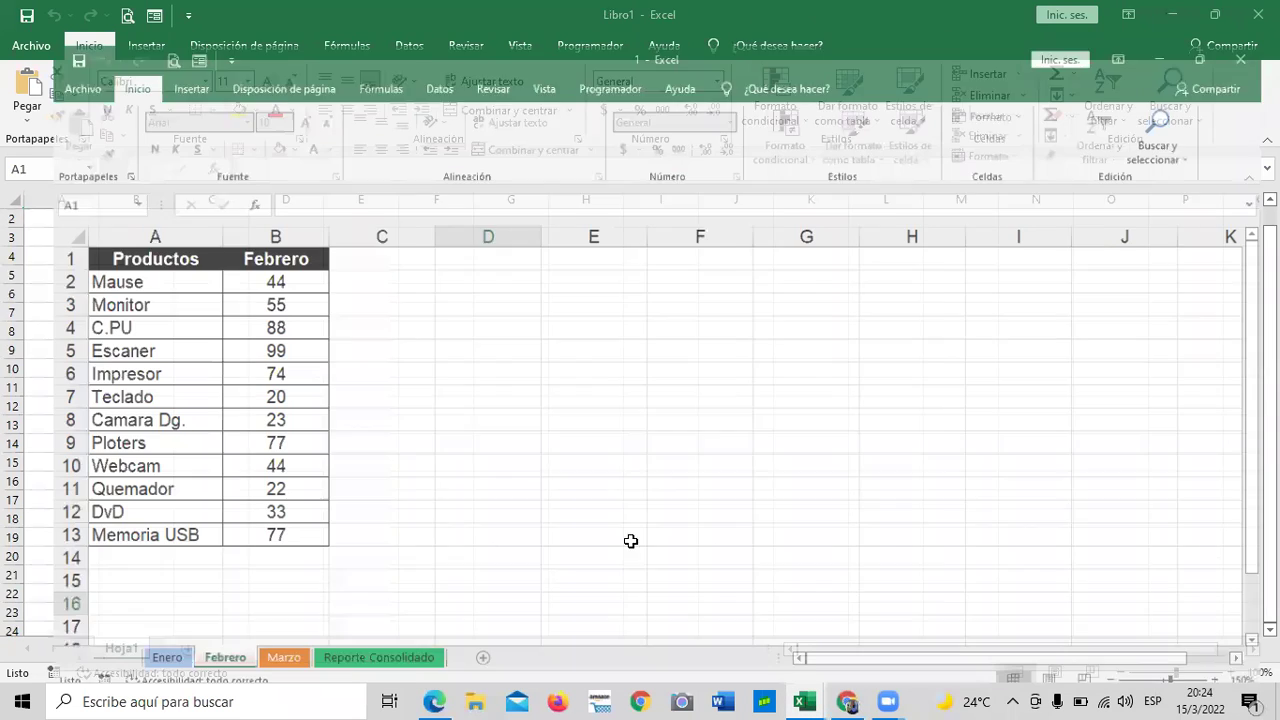
pyautogui.click(121, 648)
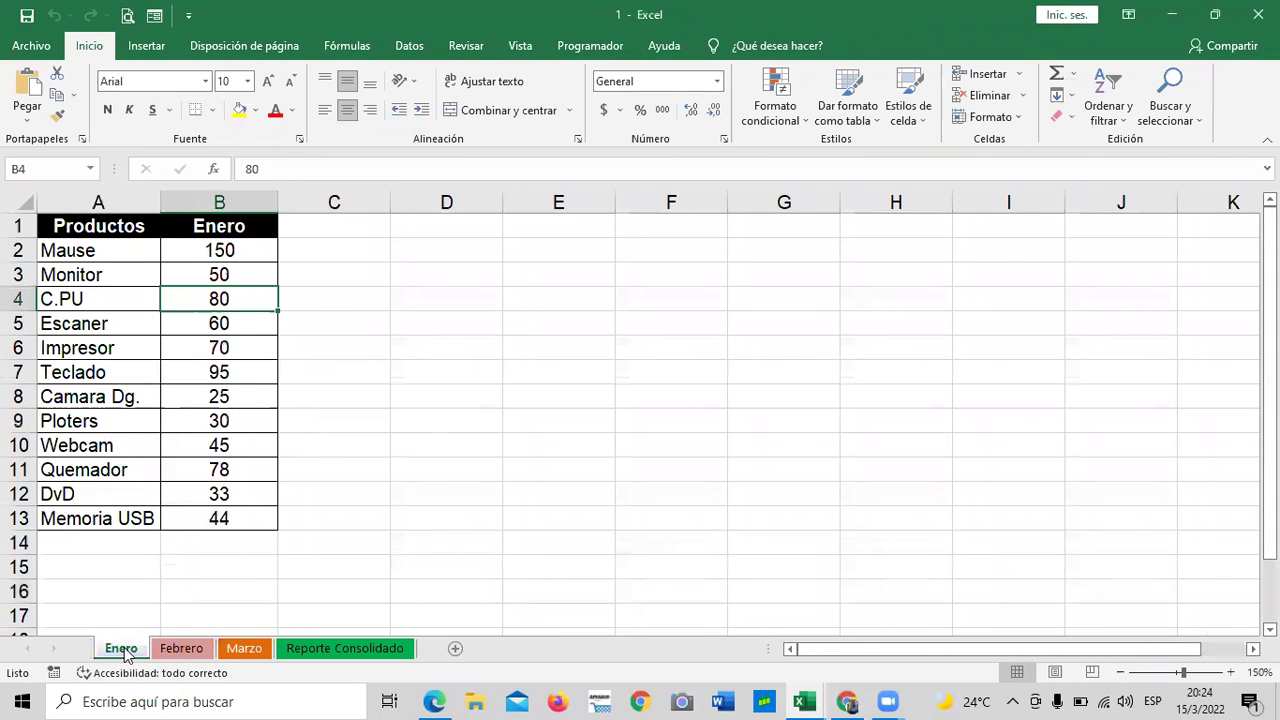
pyautogui.click(181, 648)
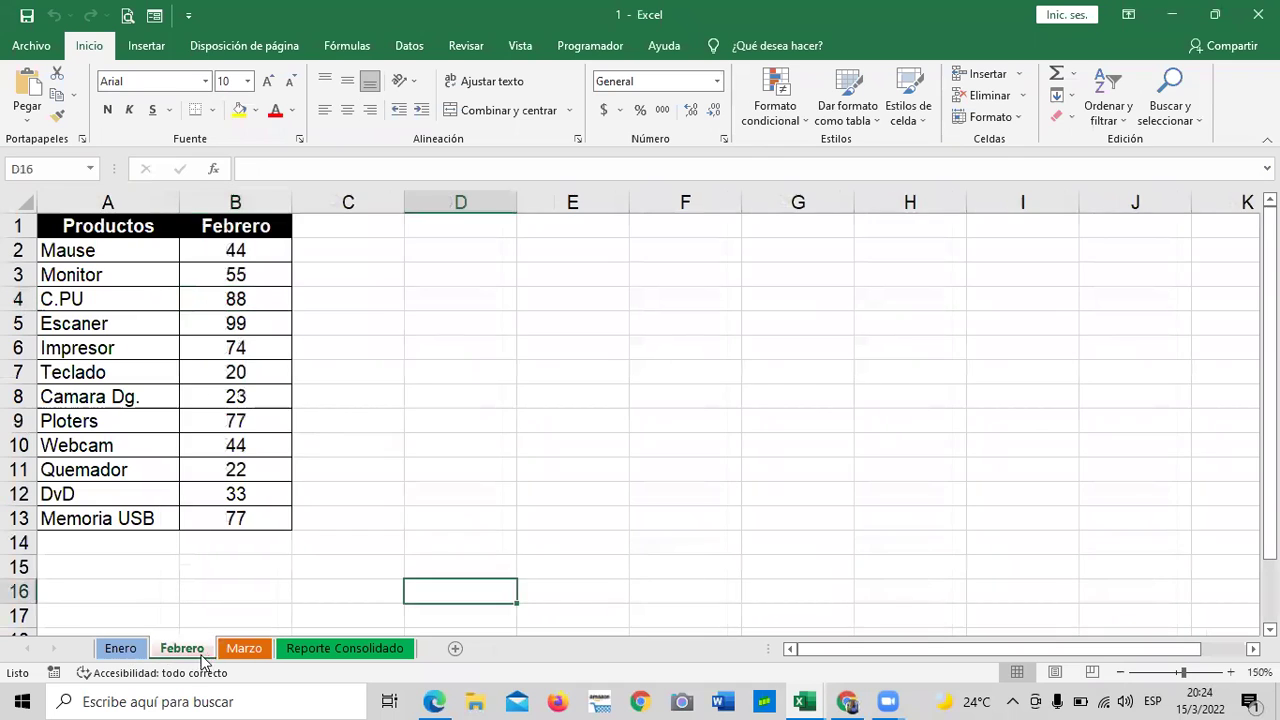
pyautogui.click(246, 650)
pyautogui.click(481, 497)
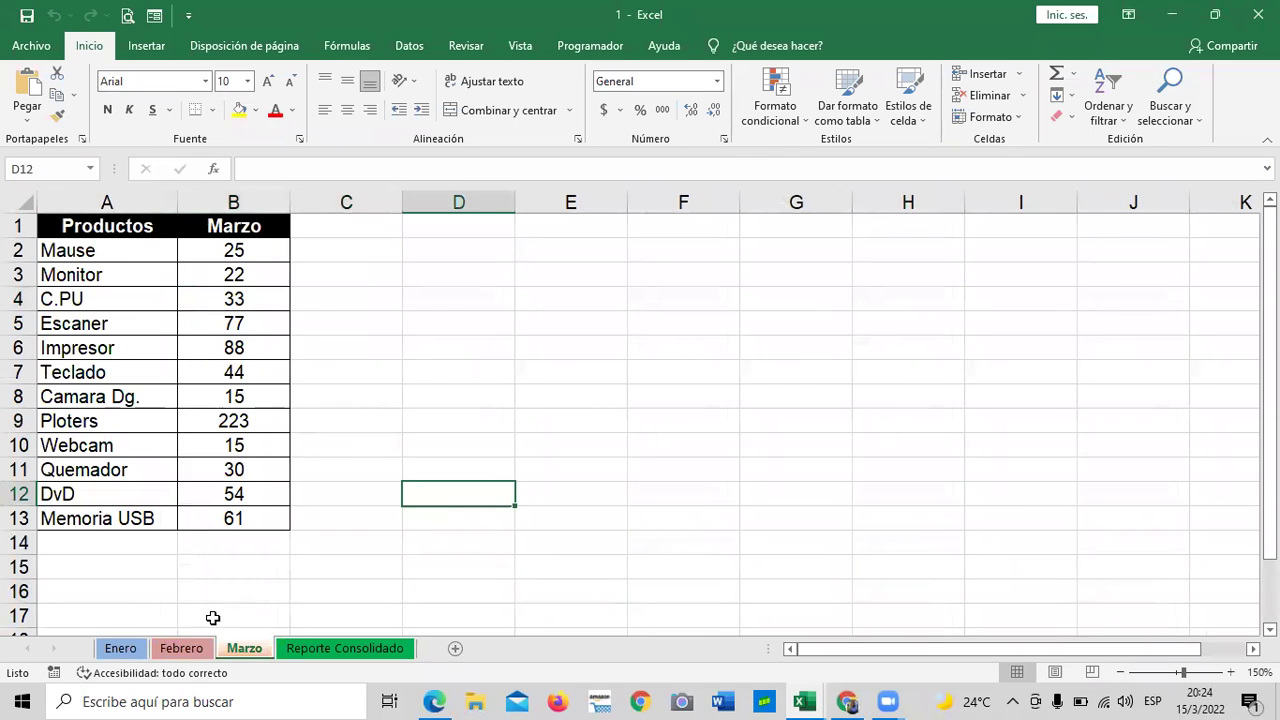
pyautogui.click(181, 648)
pyautogui.click(240, 649)
pyautogui.moveTo(806, 700)
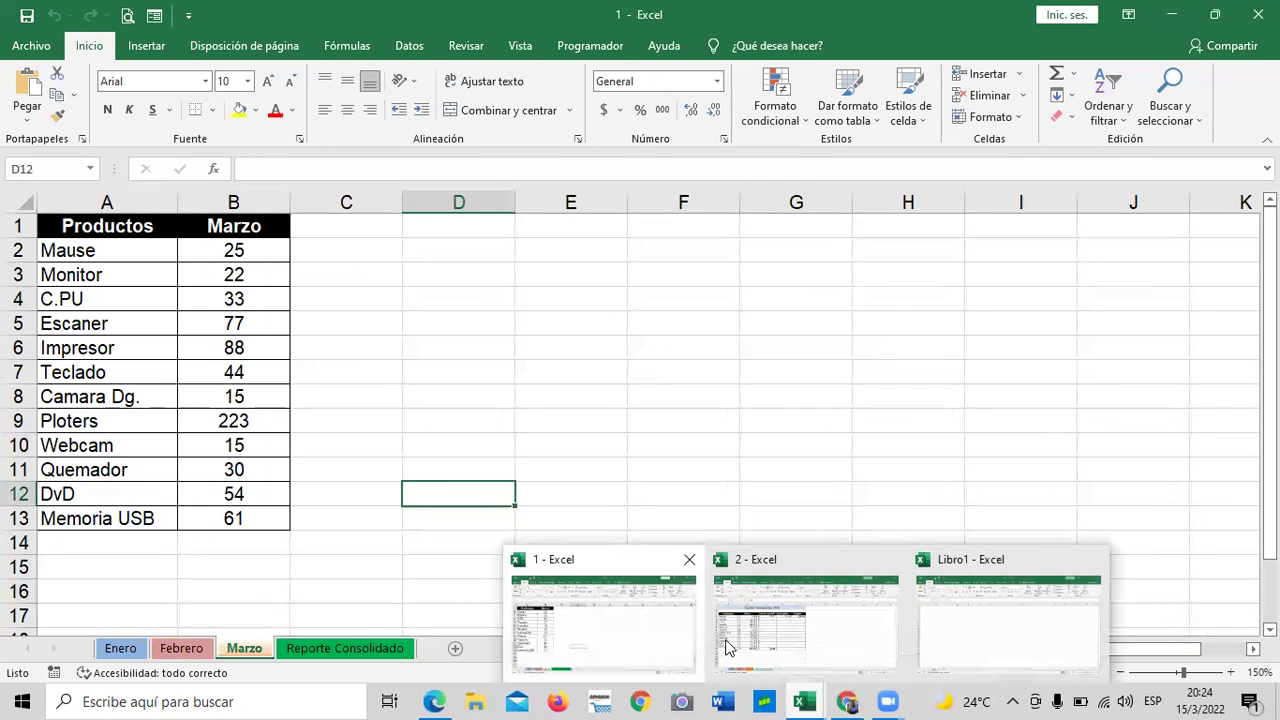
pyautogui.click(1016, 634)
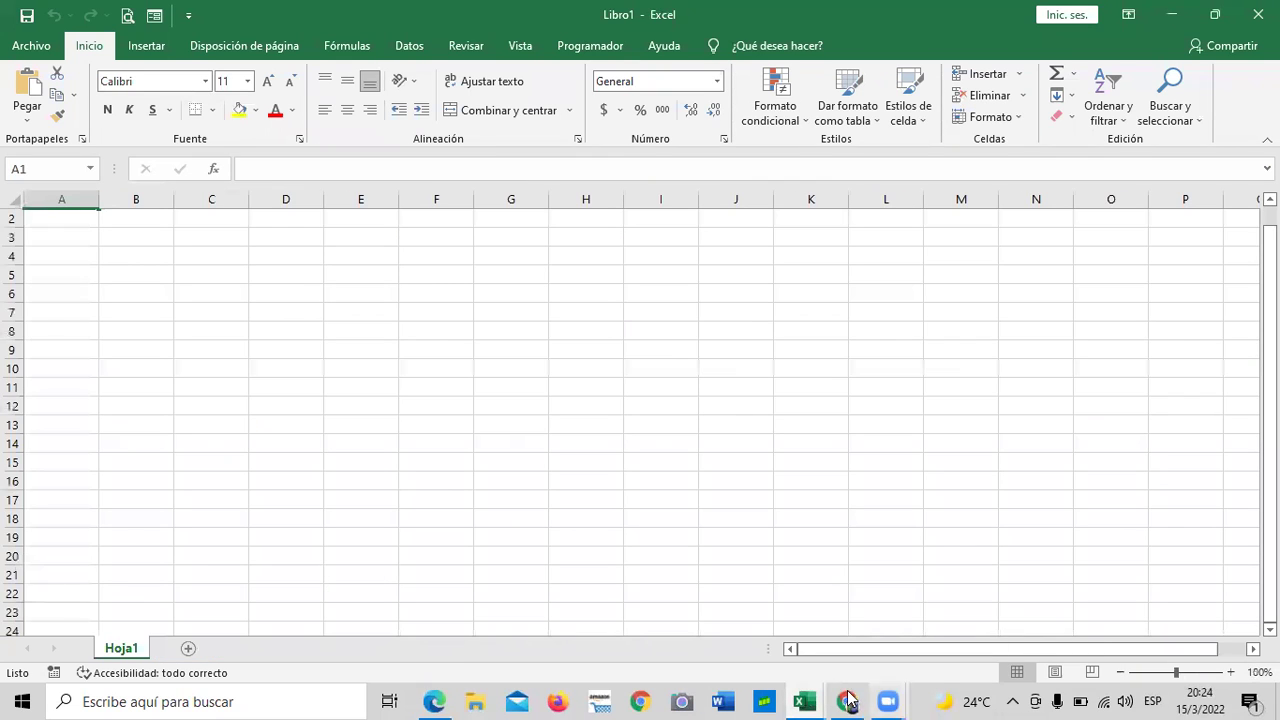
# - Look at workbook 1 again and at the Reporte Consolidado and Enero sheets of workbook 2, and return to Libro1
pyautogui.moveTo(810, 700)
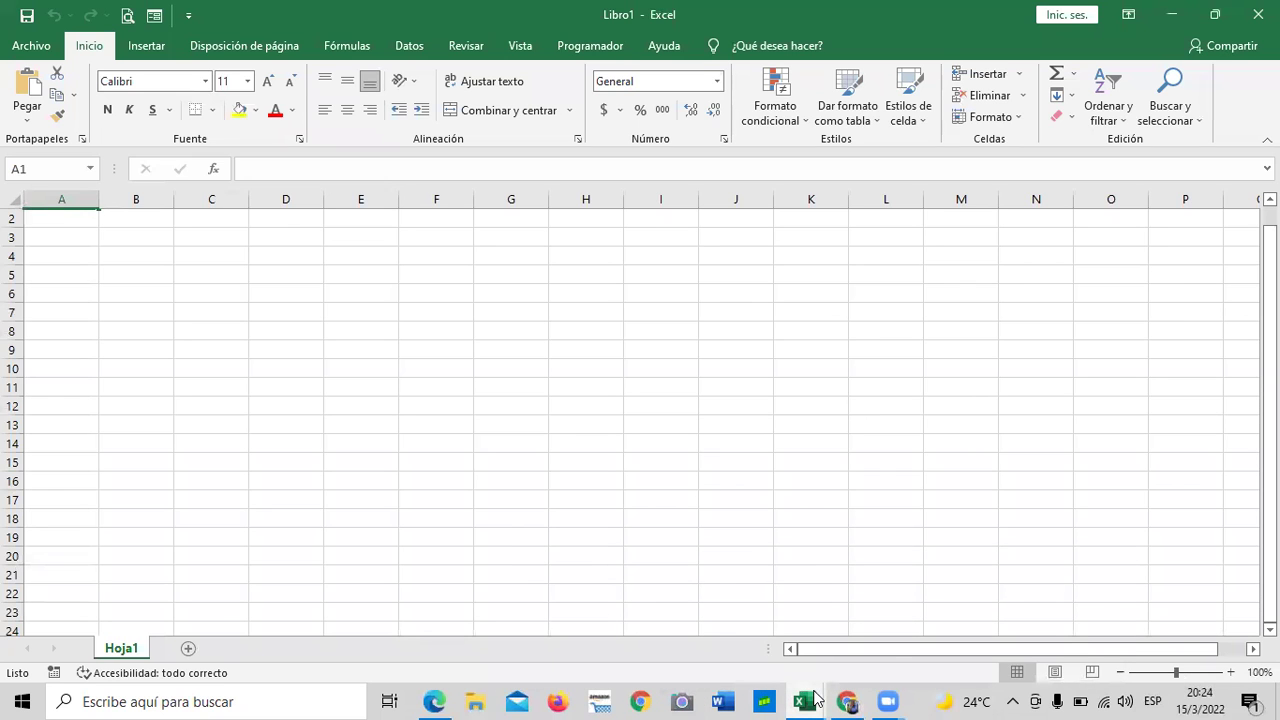
pyautogui.click(610, 630)
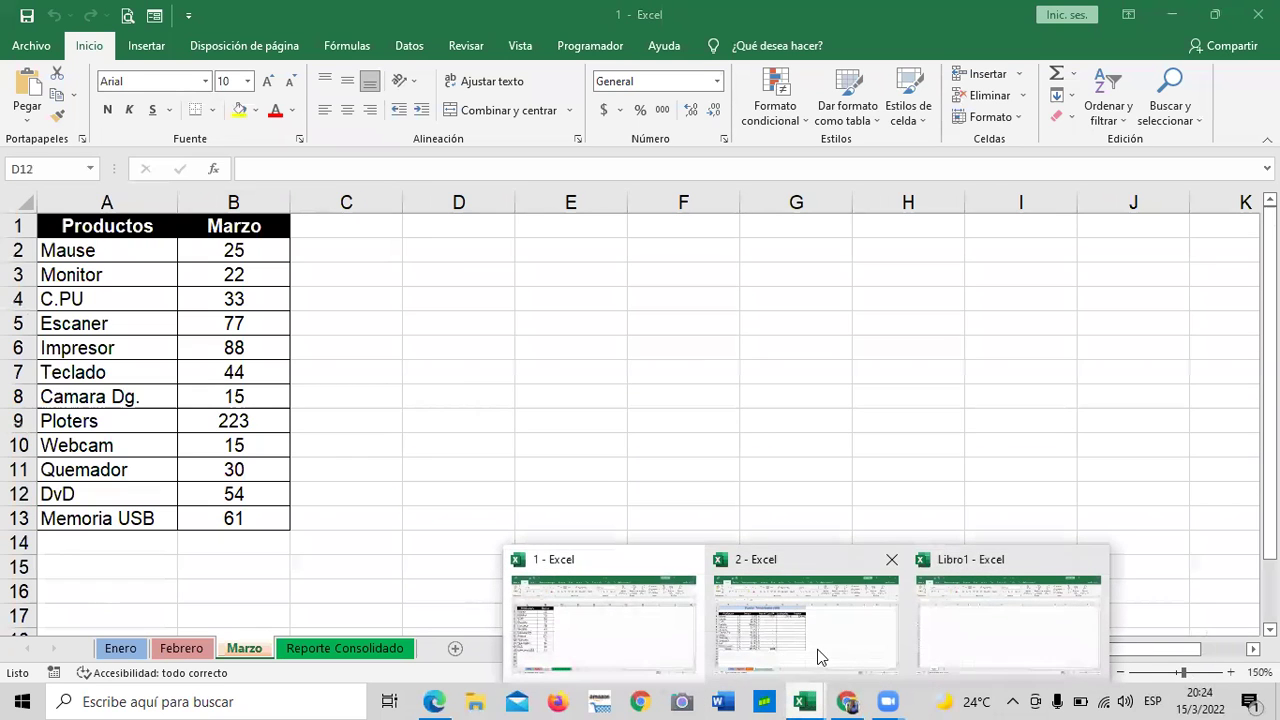
pyautogui.click(824, 632)
pyautogui.click(813, 507)
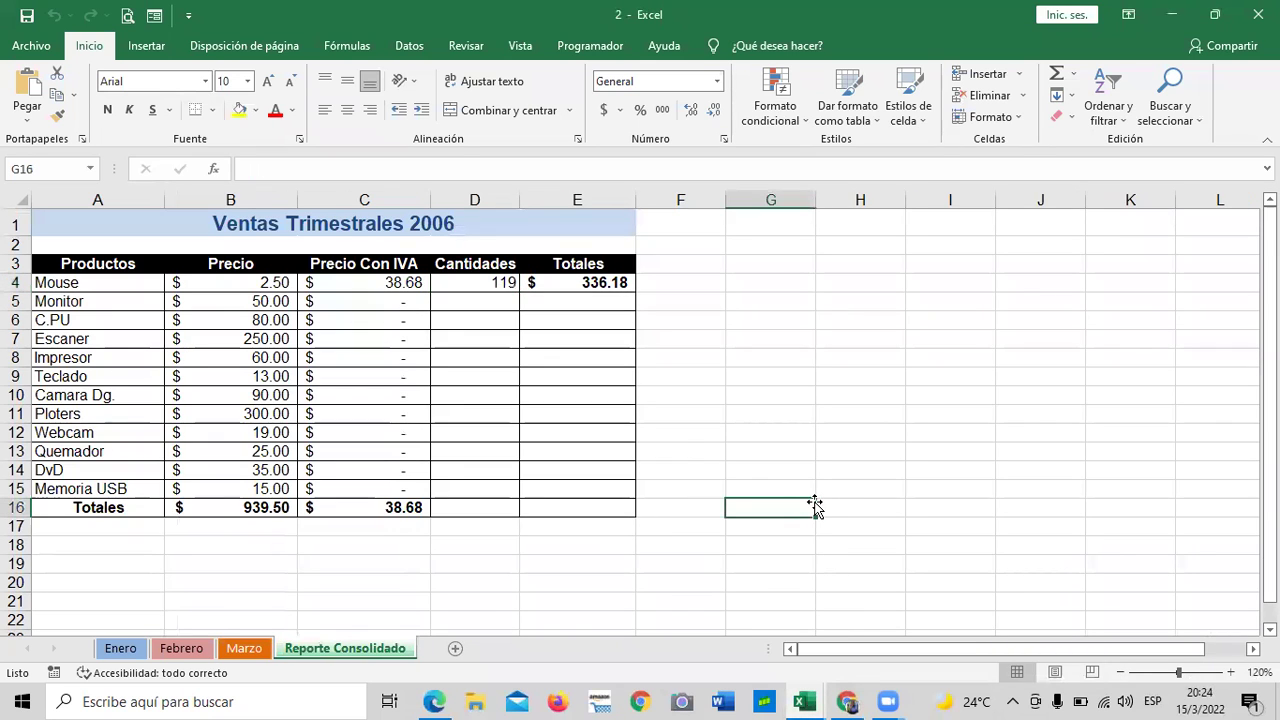
pyautogui.click(137, 651)
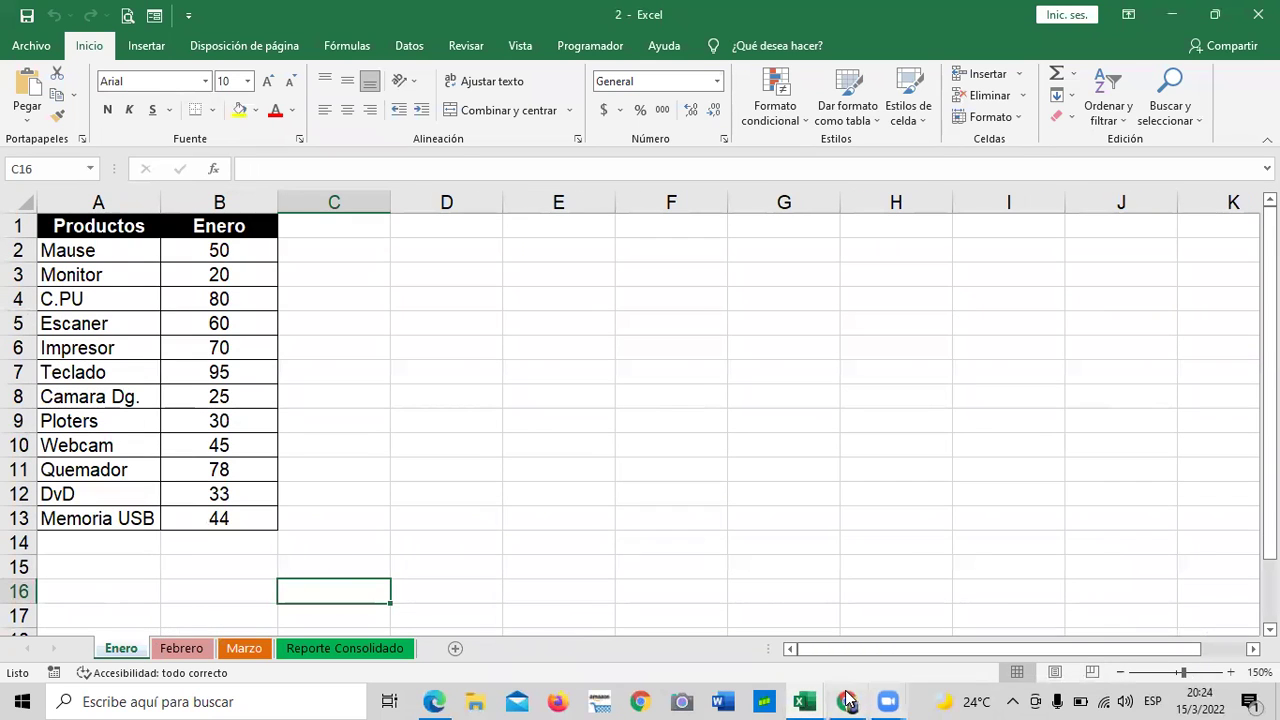
pyautogui.moveTo(806, 700)
pyautogui.click(1020, 620)
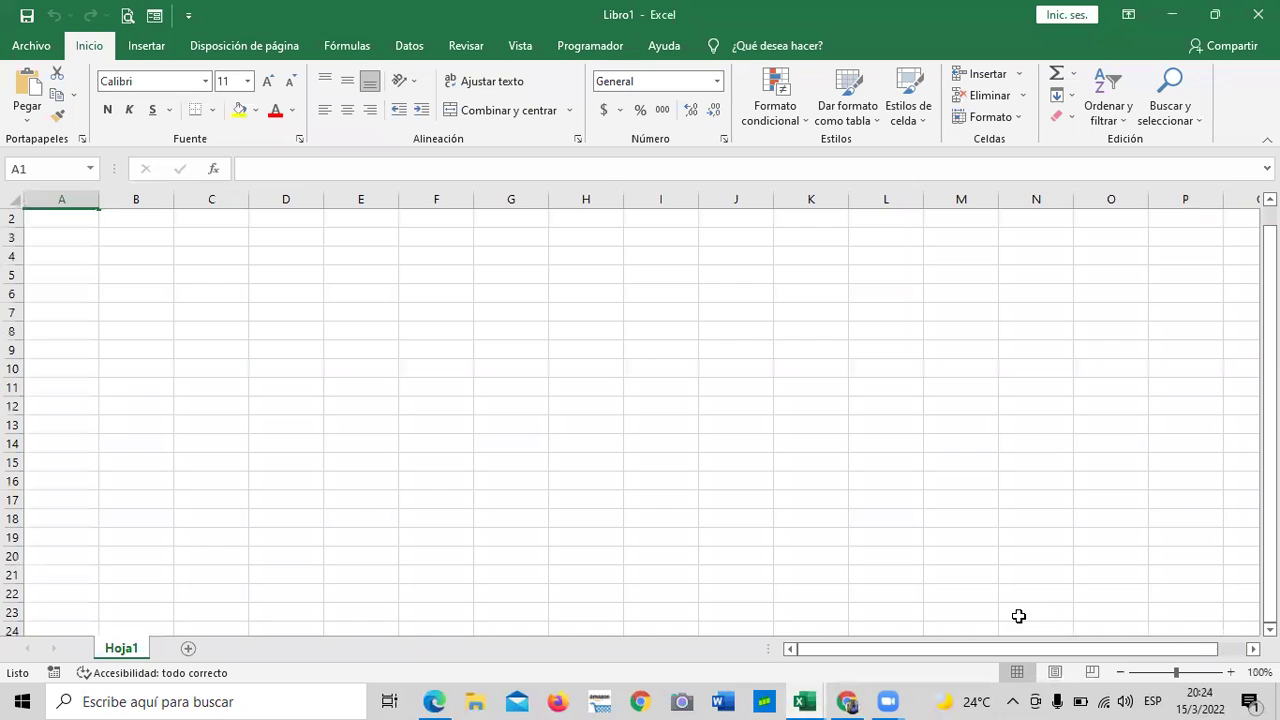
# - Open the Consolidar dialog with cell D4 of Libro1 as the destination and move the dialog clear of the destination cell
pyautogui.click(402, 394)
pyautogui.click(293, 256)
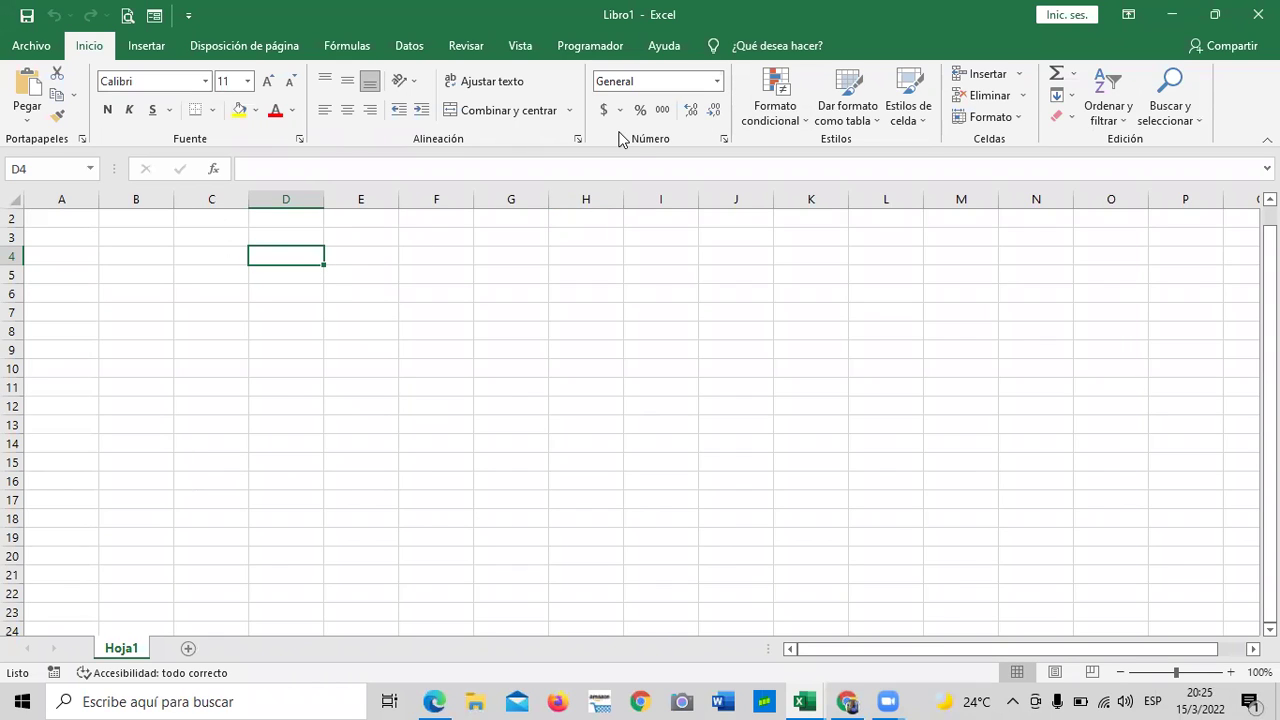
pyautogui.click(408, 48)
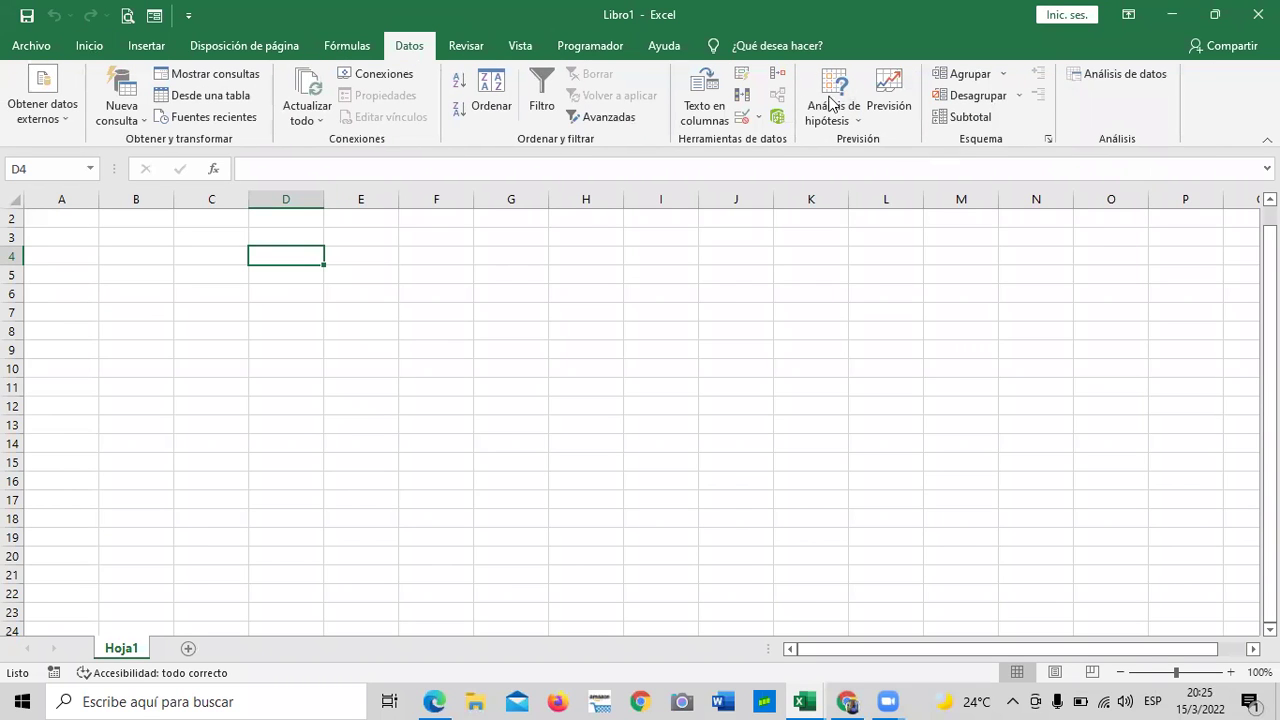
pyautogui.click(787, 84)
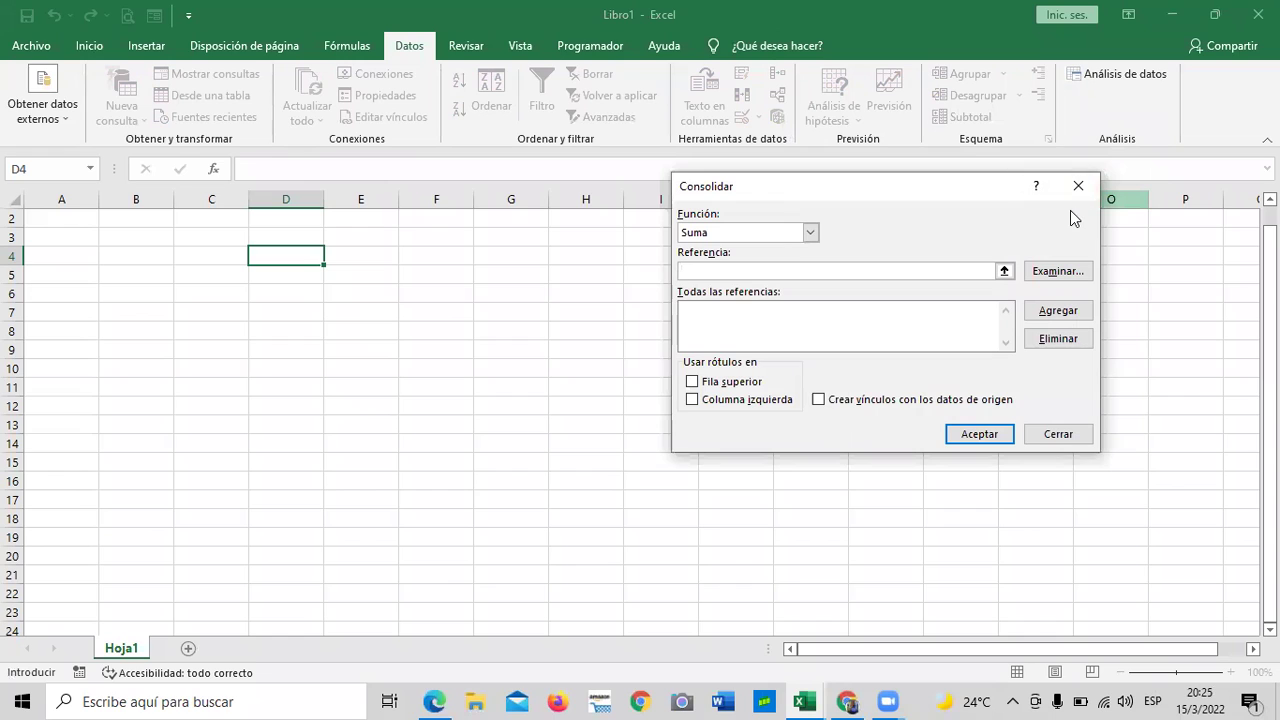
pyautogui.moveTo(977, 197); pyautogui.dragTo(969, 221)
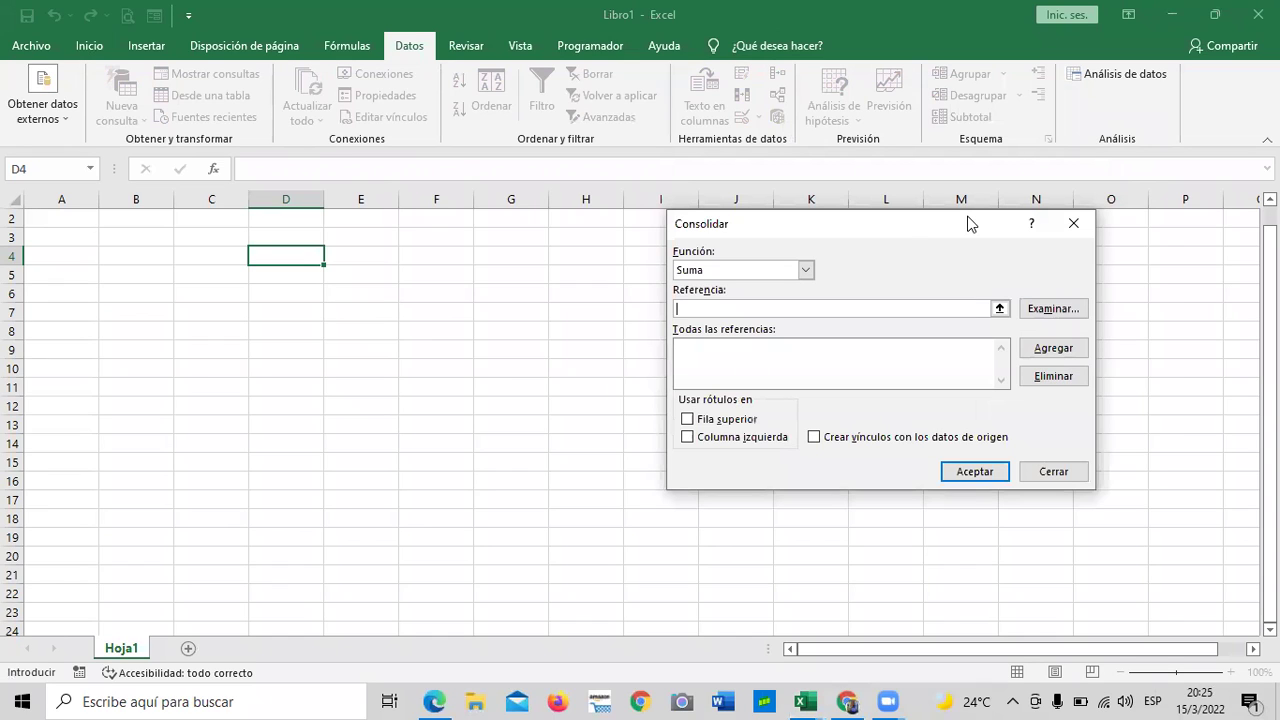
pyautogui.moveTo(900, 229); pyautogui.dragTo(917, 177)
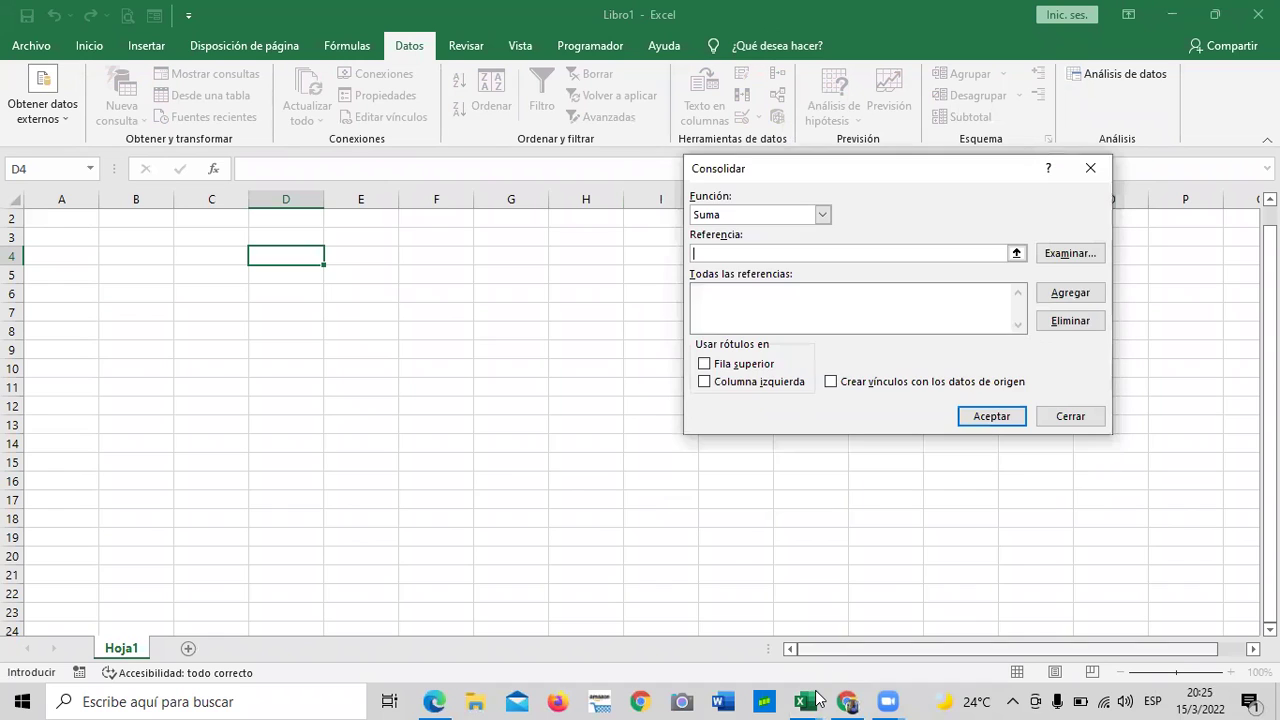
# - Add cell B2 of the Enero sheet in workbook 1 to the consolidation references
pyautogui.moveTo(815, 700)
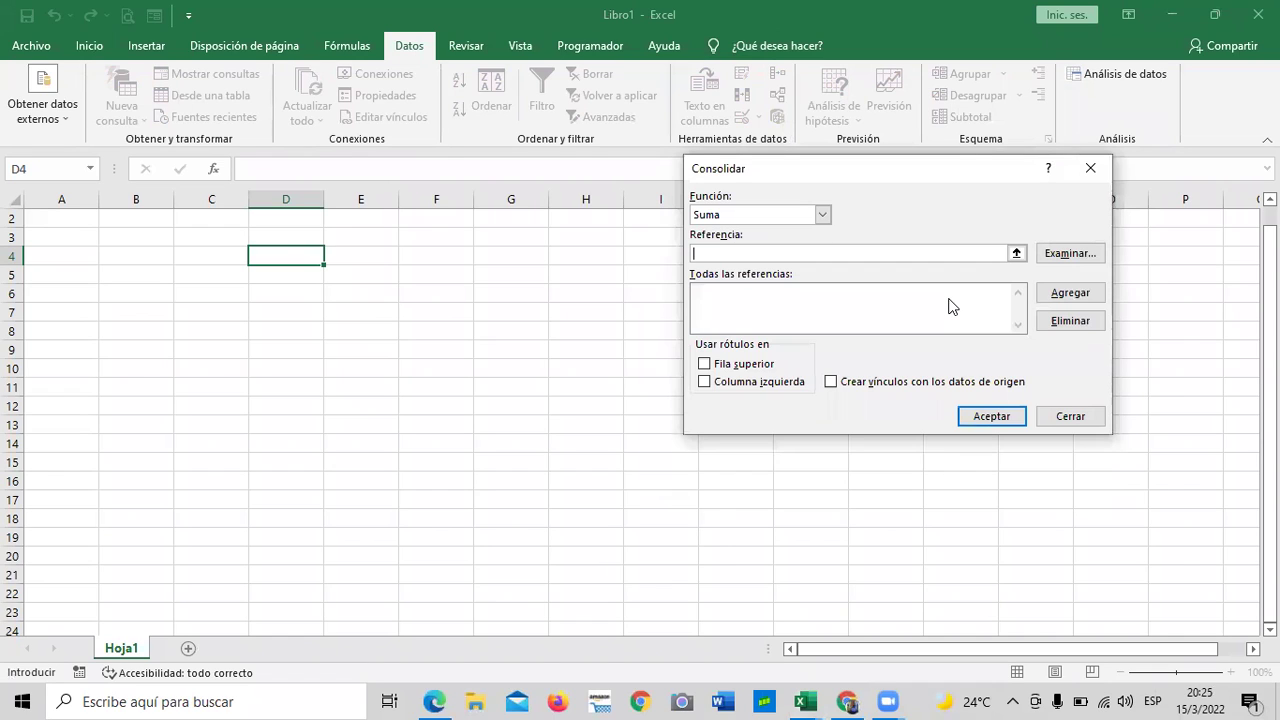
pyautogui.click(1016, 253)
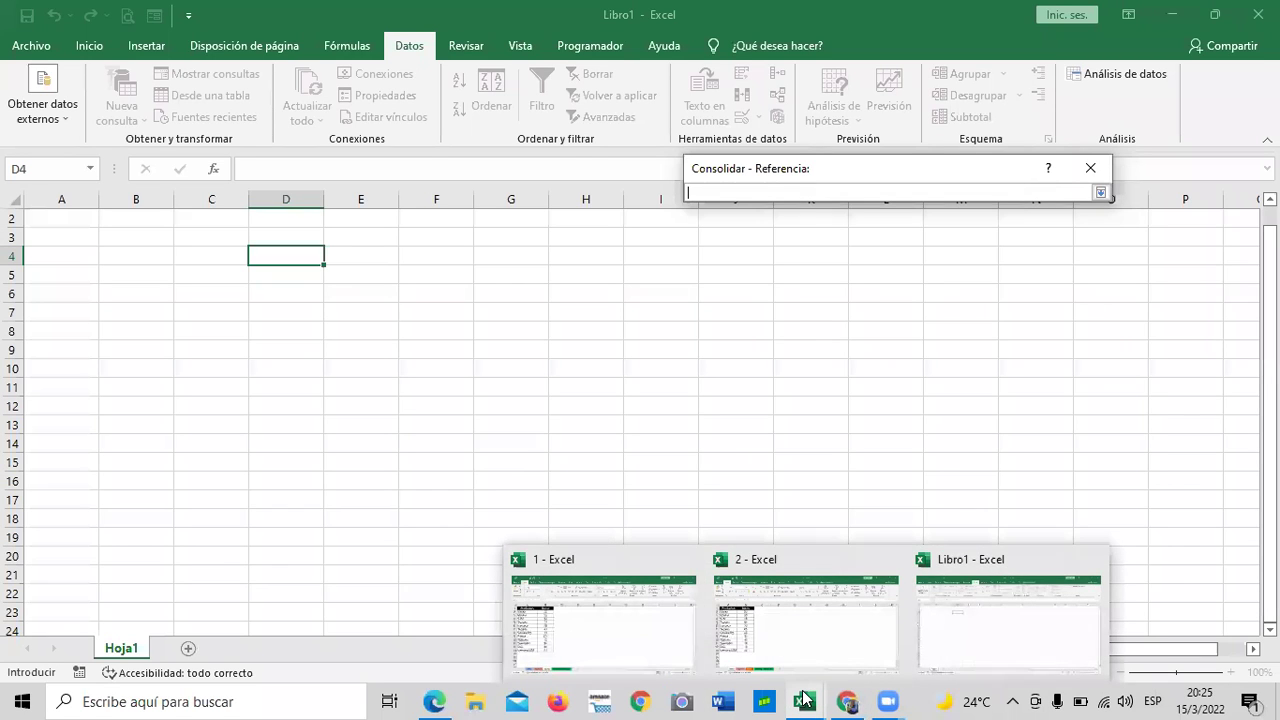
pyautogui.click(619, 642)
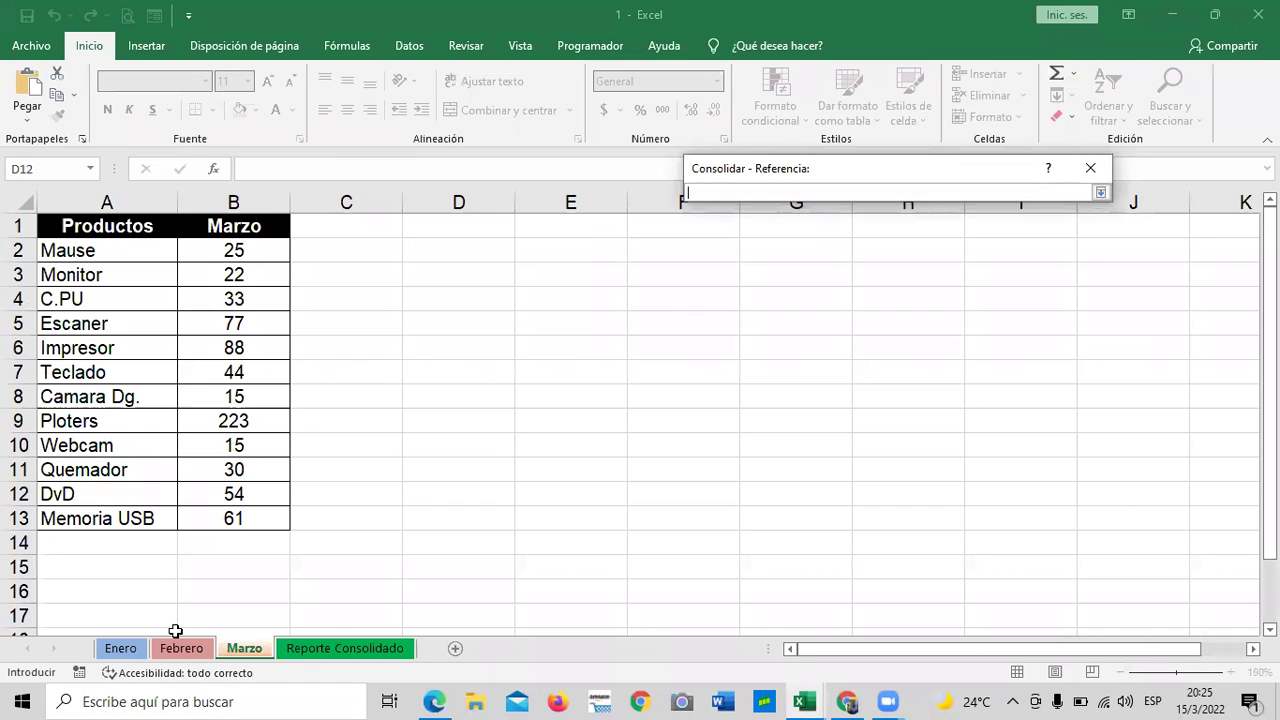
pyautogui.click(120, 648)
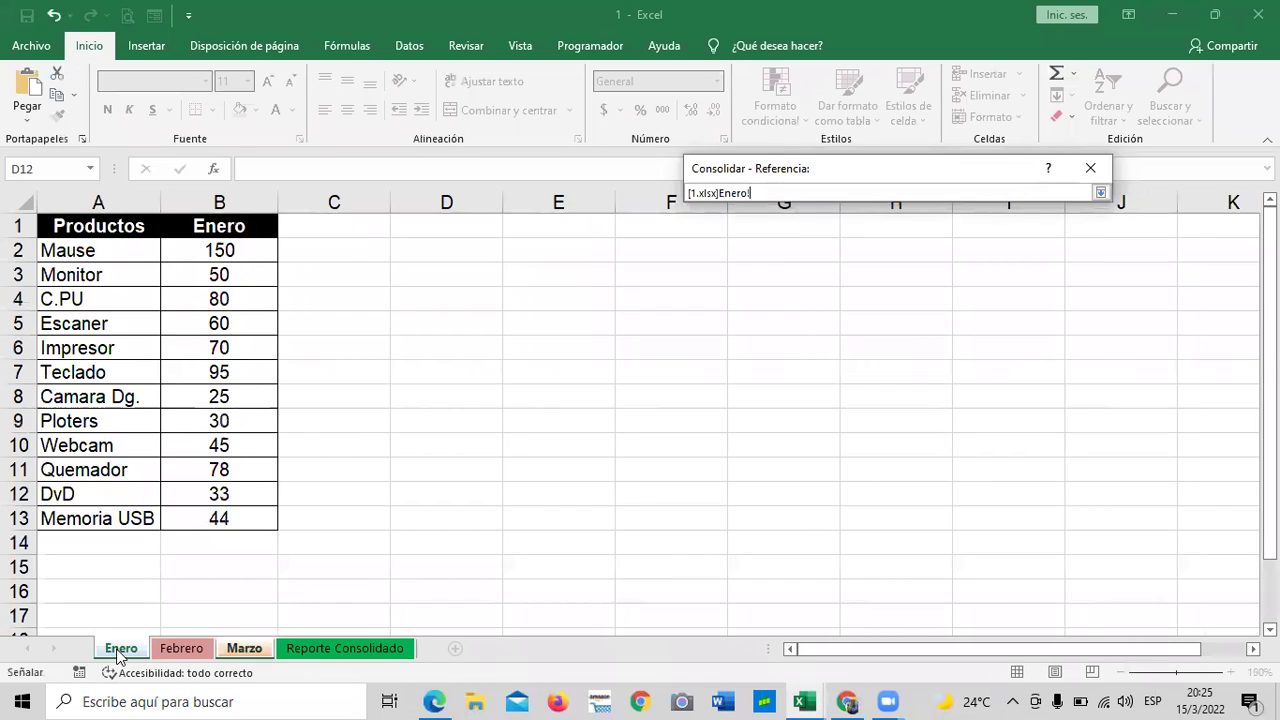
pyautogui.click(238, 250)
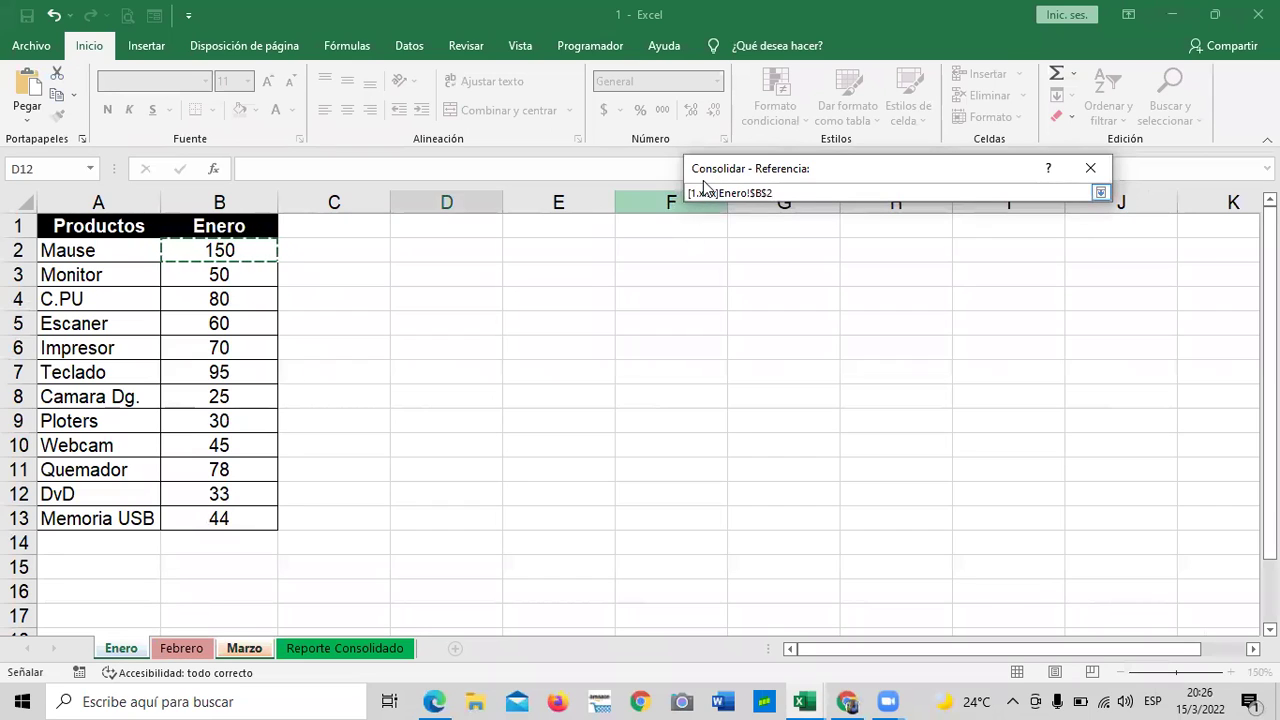
pyautogui.click(1100, 192)
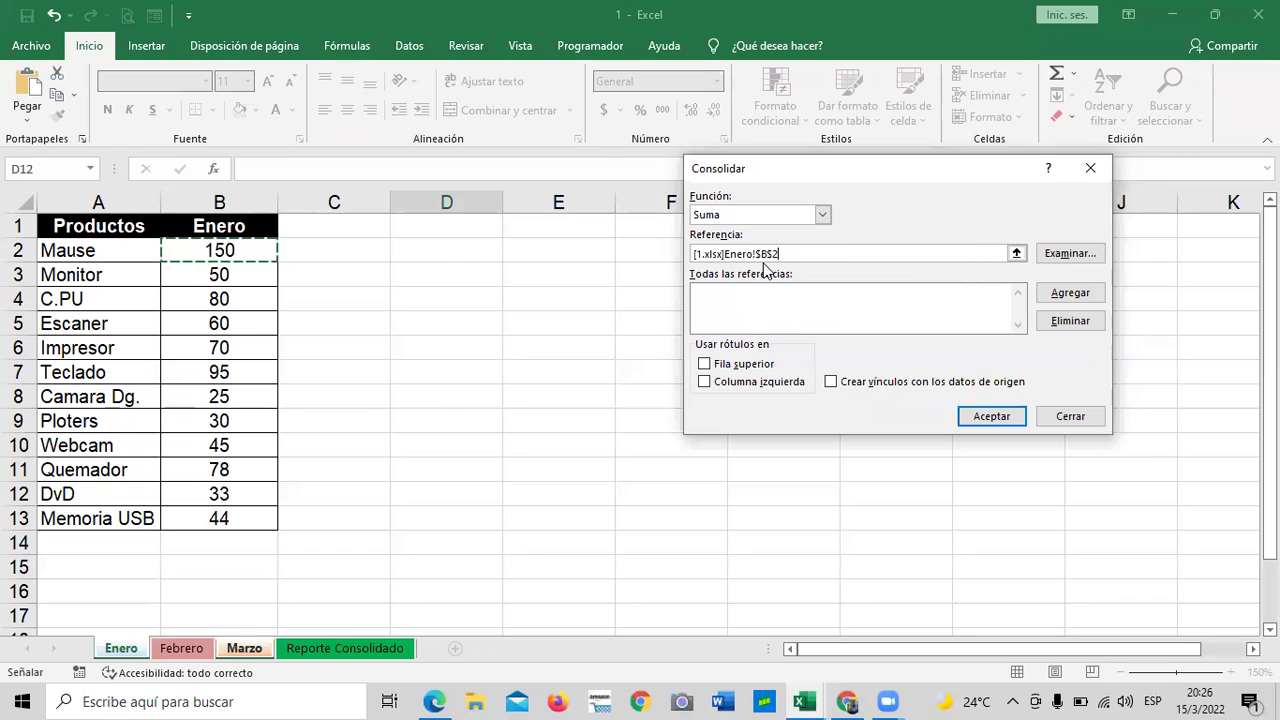
pyautogui.click(1070, 293)
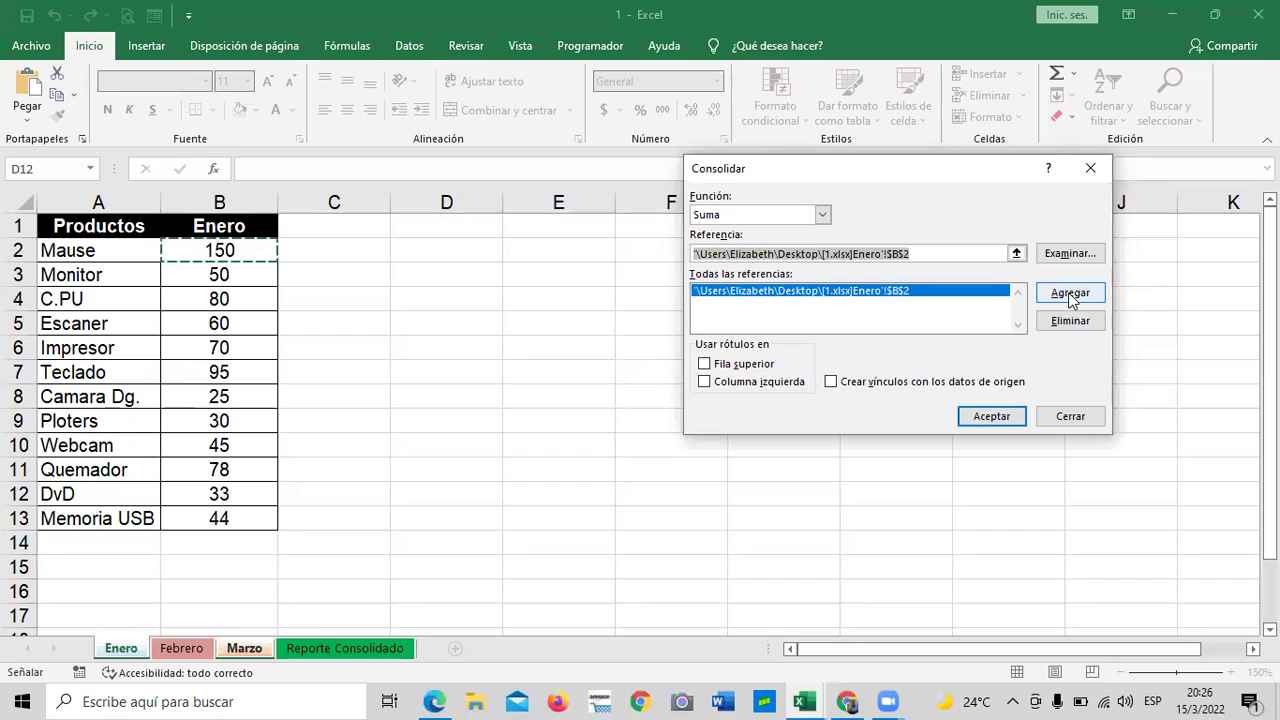
# - Clear the reference entry and add cell B2 of workbook 2's Enero sheet as the second consolidation reference
pyautogui.moveTo(951, 253); pyautogui.dragTo(692, 254)
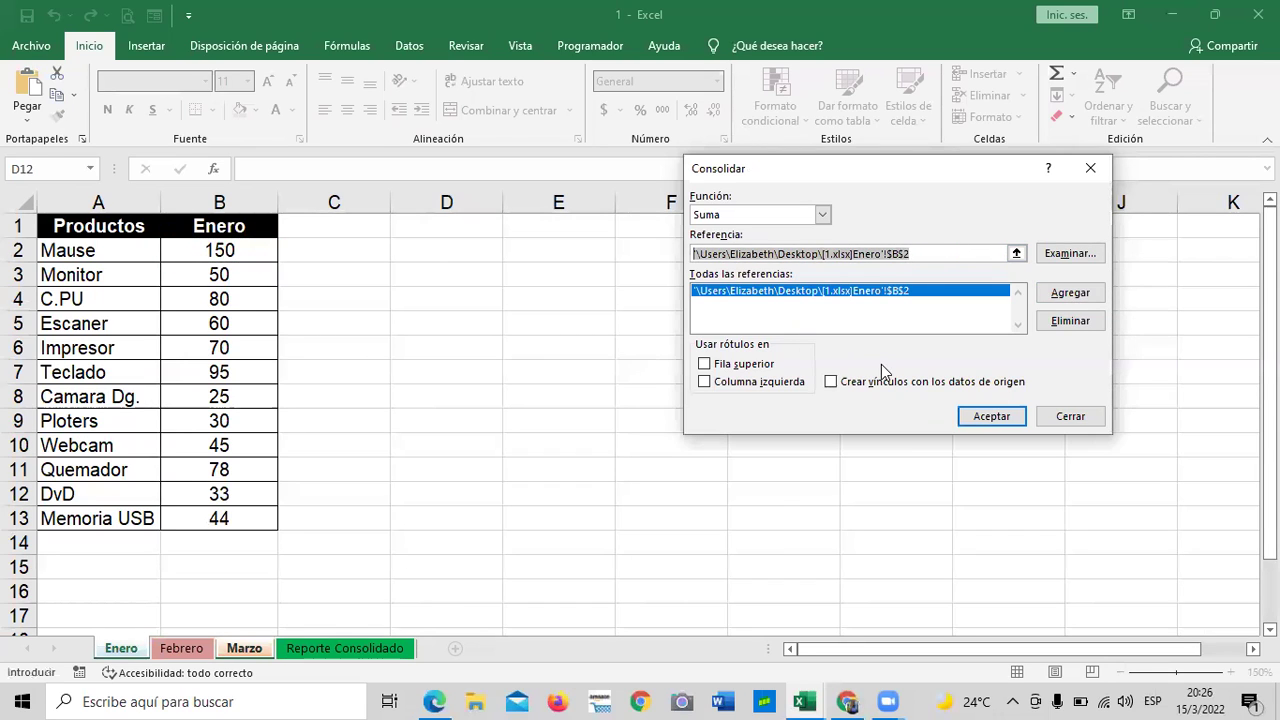
pyautogui.press('Delete')
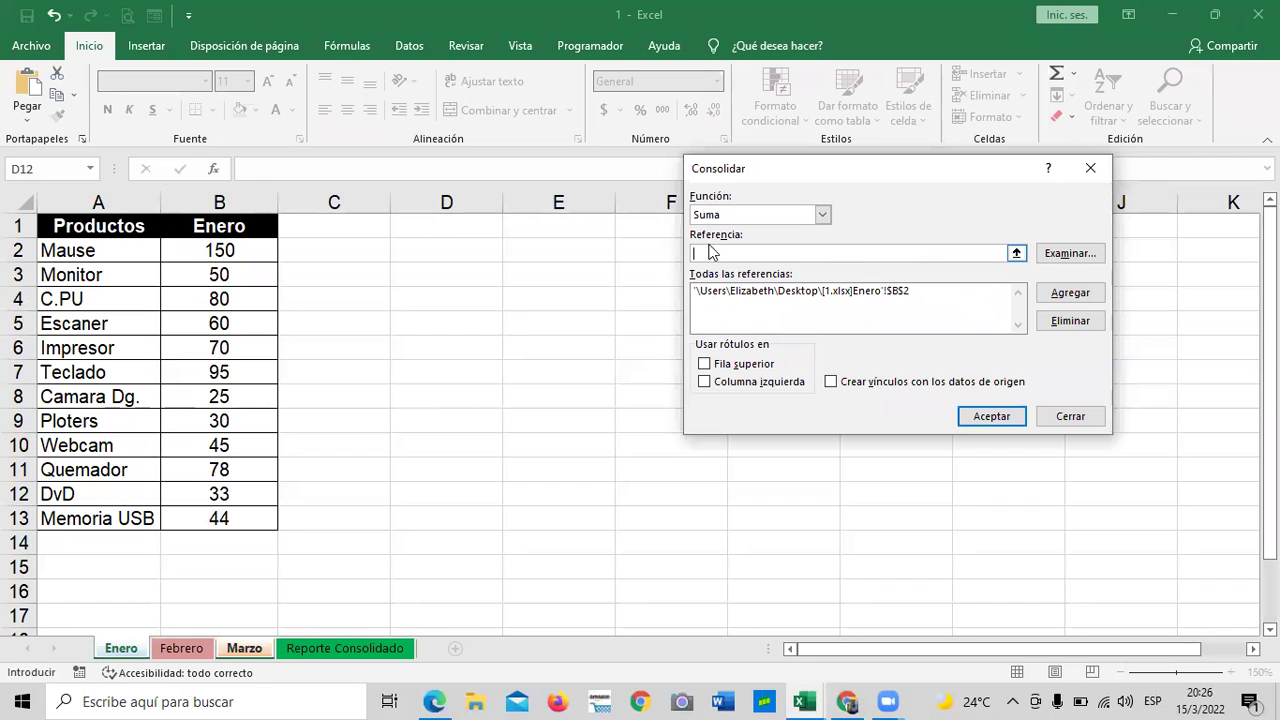
pyautogui.click(849, 257)
pyautogui.click(1016, 254)
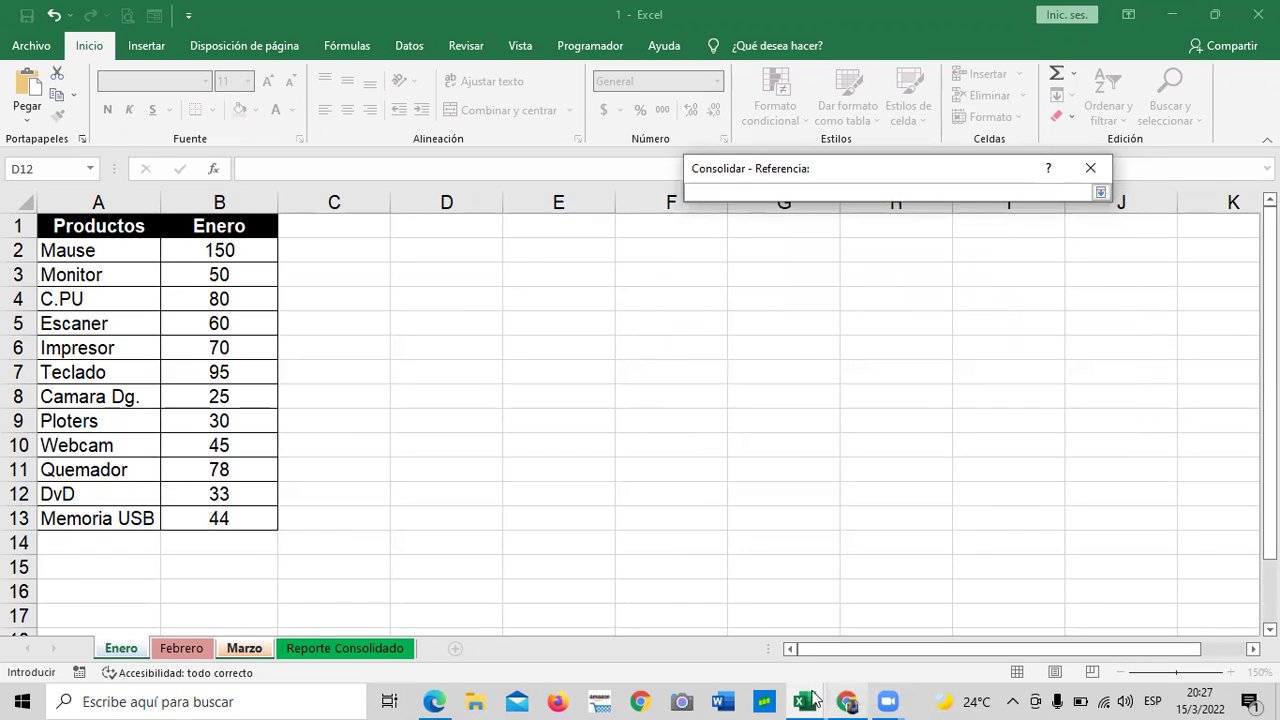
pyautogui.moveTo(812, 700)
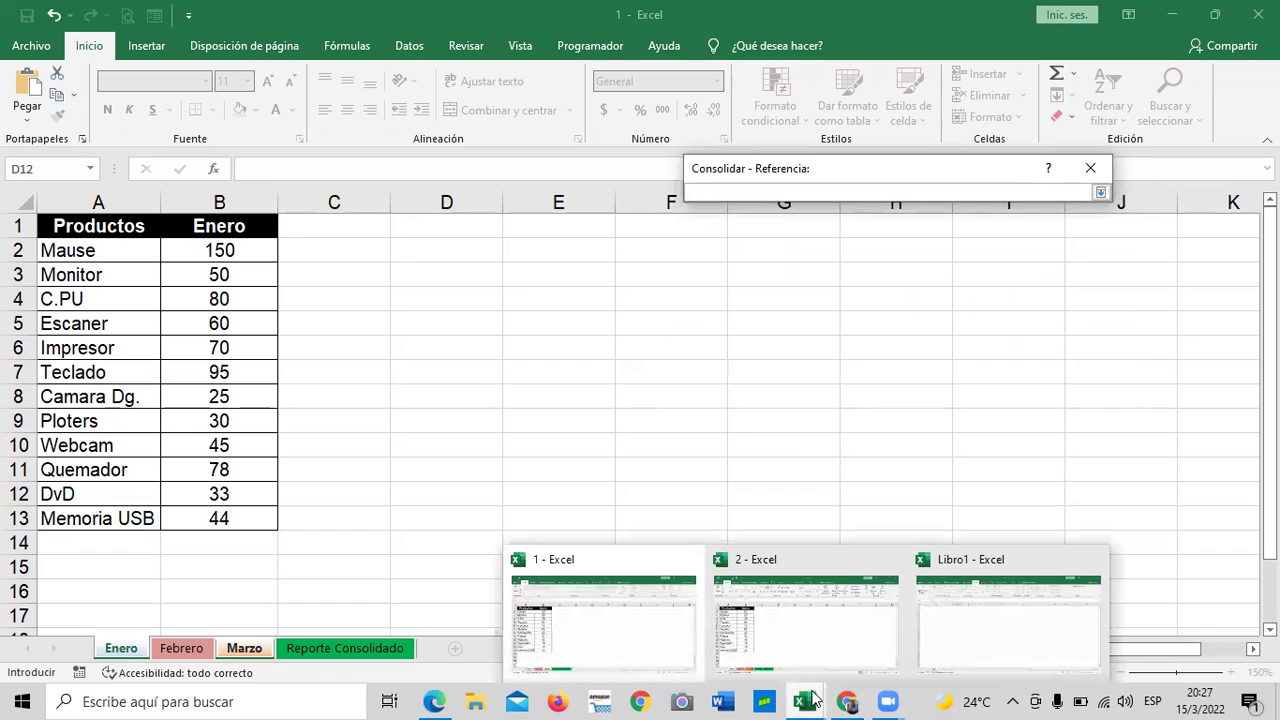
pyautogui.click(820, 630)
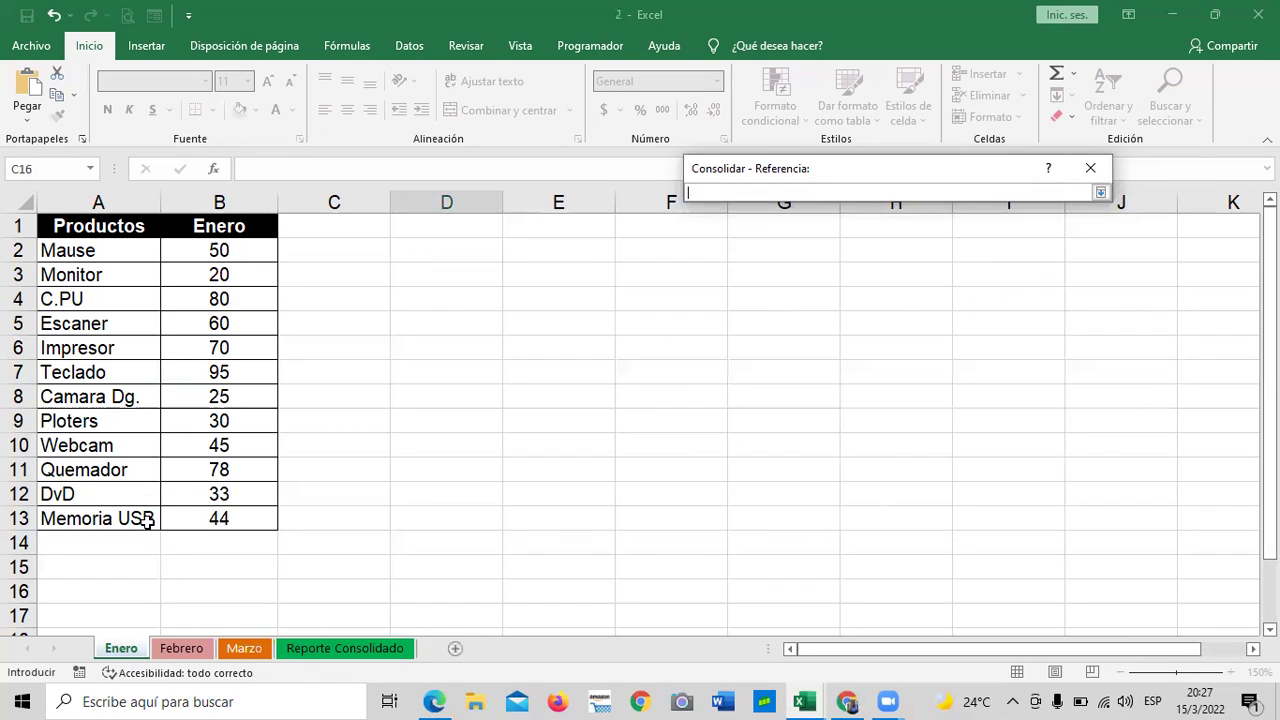
pyautogui.click(252, 251)
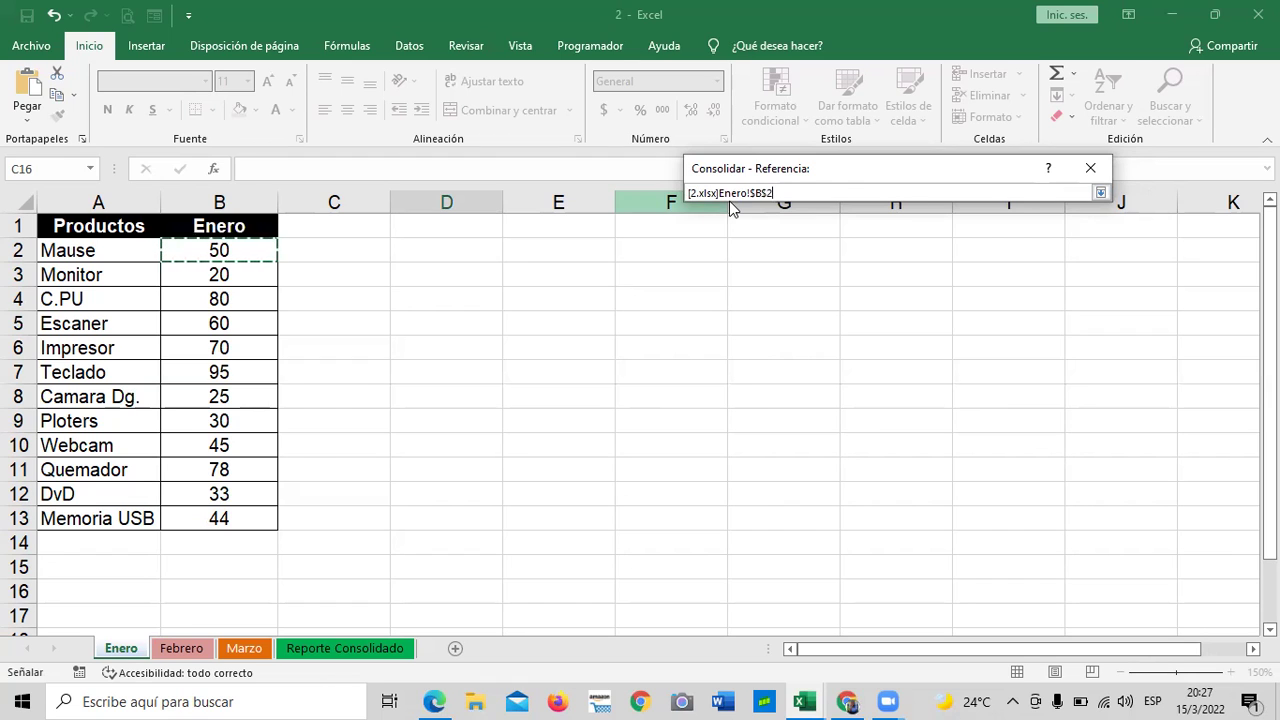
pyautogui.click(1100, 192)
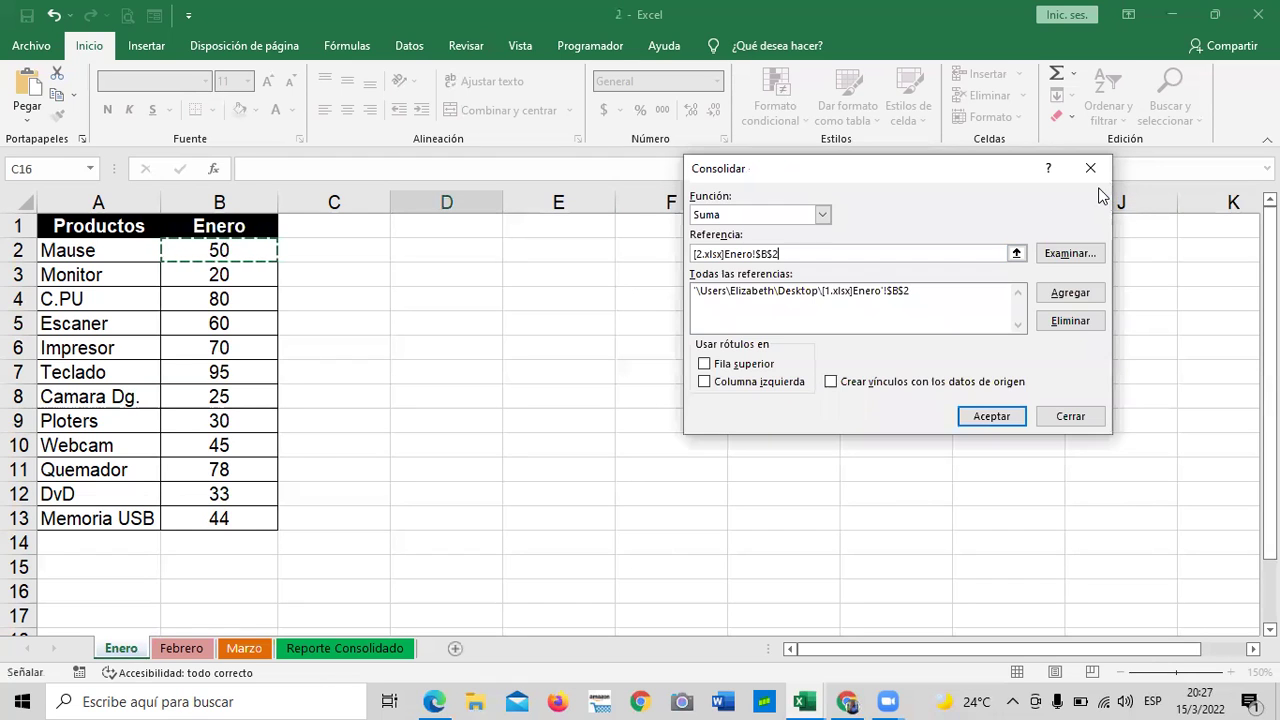
pyautogui.click(1070, 293)
pyautogui.moveTo(973, 166); pyautogui.dragTo(949, 137)
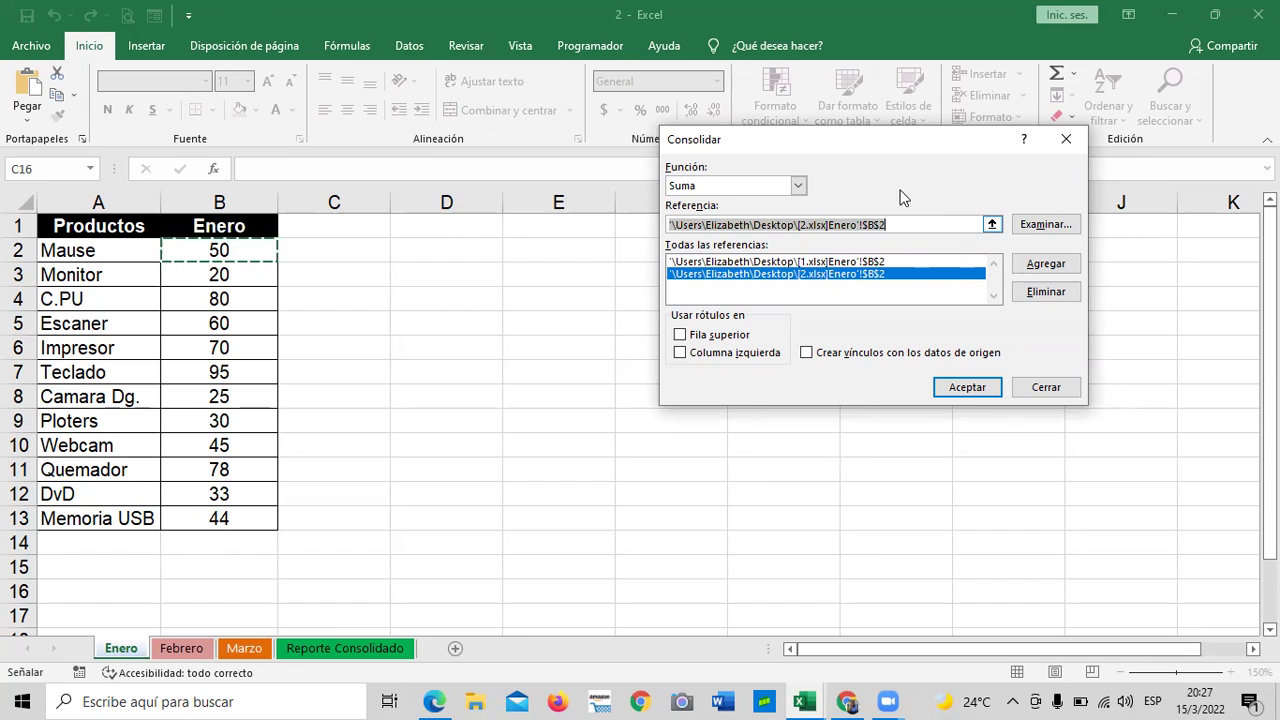
pyautogui.moveTo(906, 148); pyautogui.dragTo(904, 136)
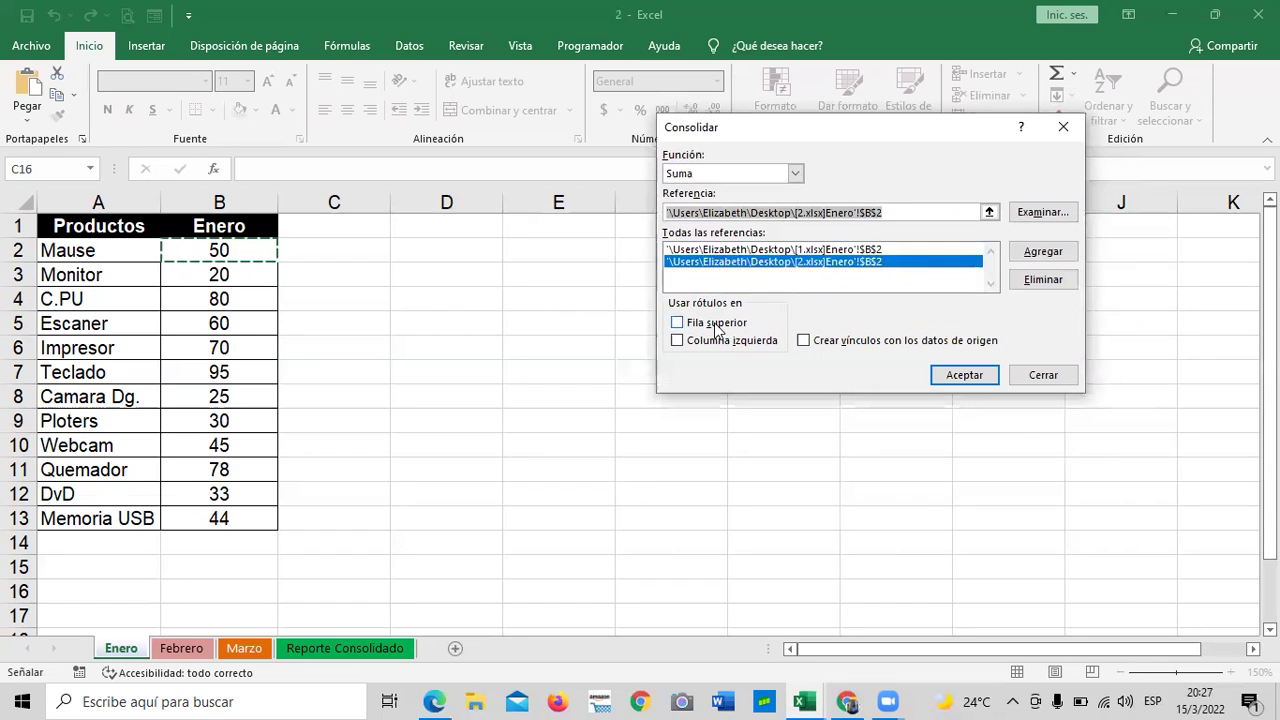
# - Clear the leftover reference entry, run the consolidation of both Enero cells and return to Libro1
pyautogui.click(1058, 256)
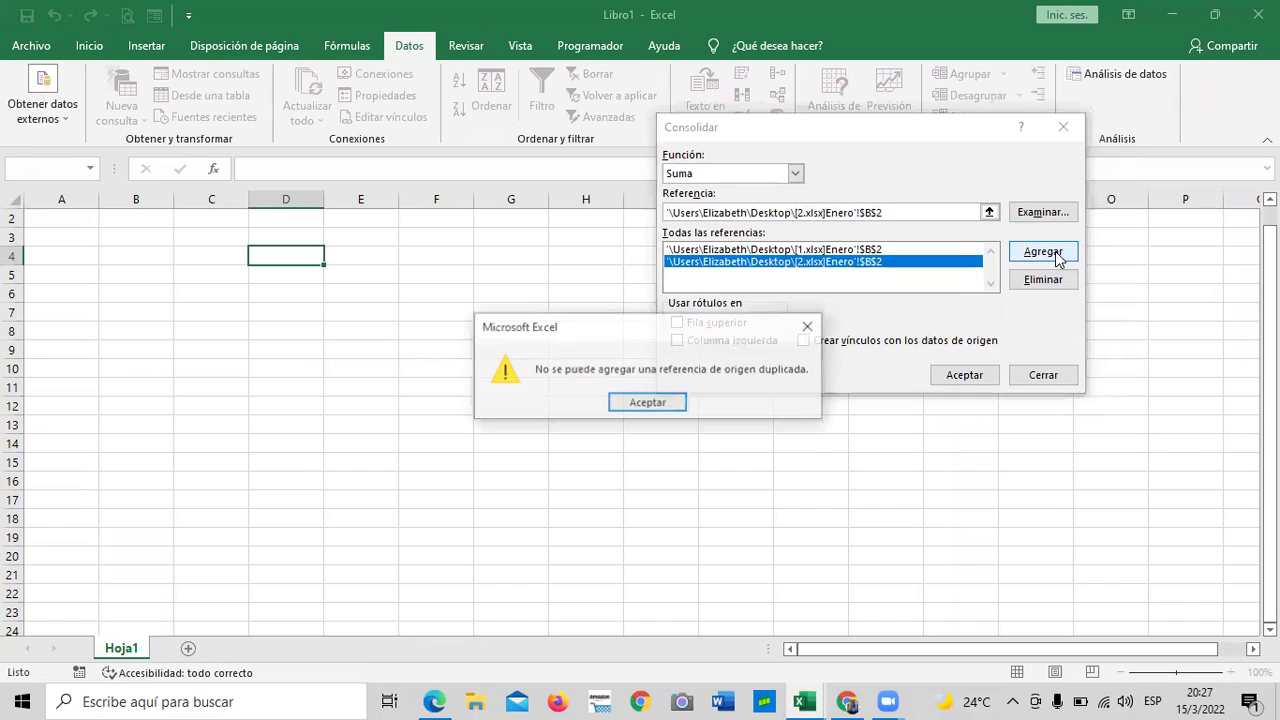
pyautogui.click(647, 403)
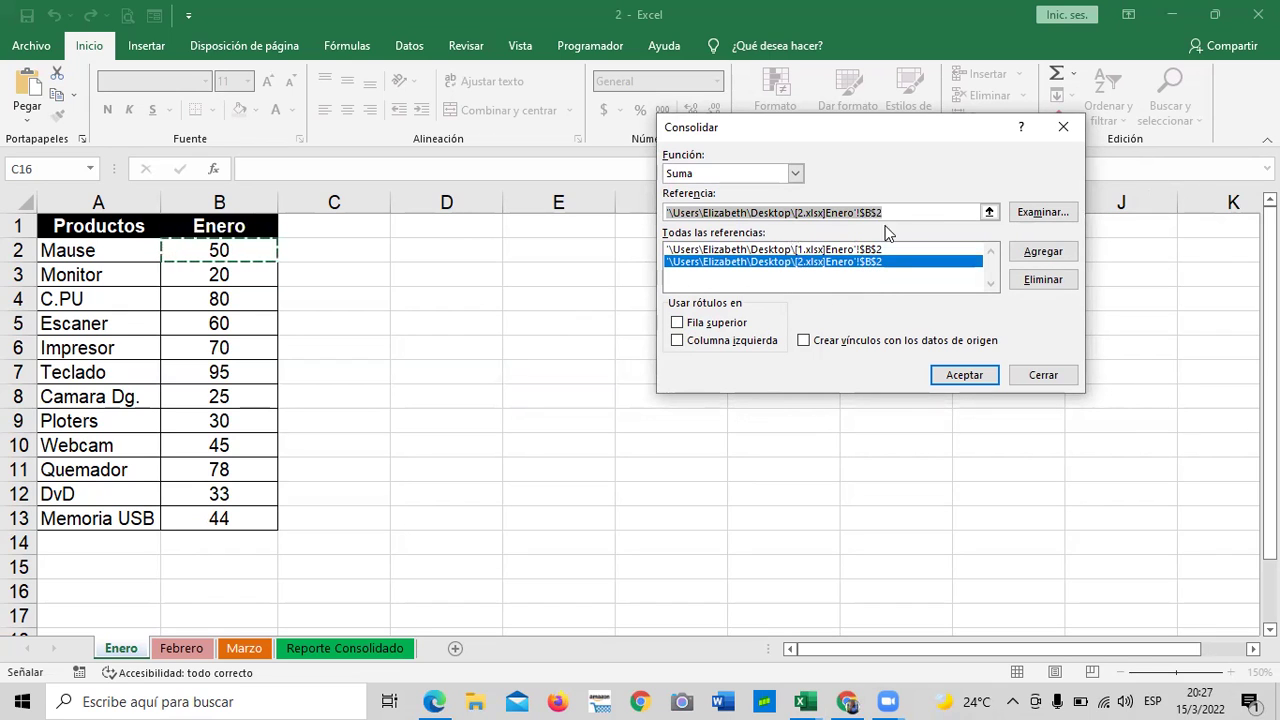
pyautogui.moveTo(889, 212); pyautogui.dragTo(653, 218)
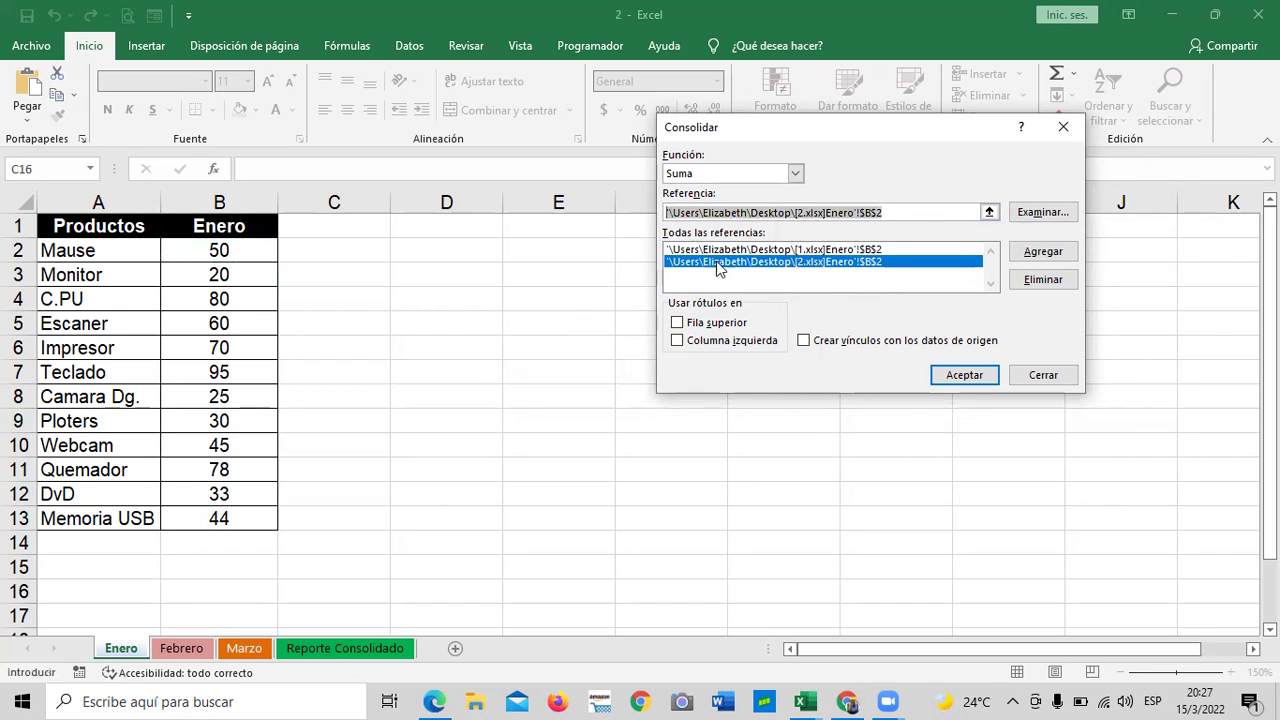
pyautogui.press('BackSpace')
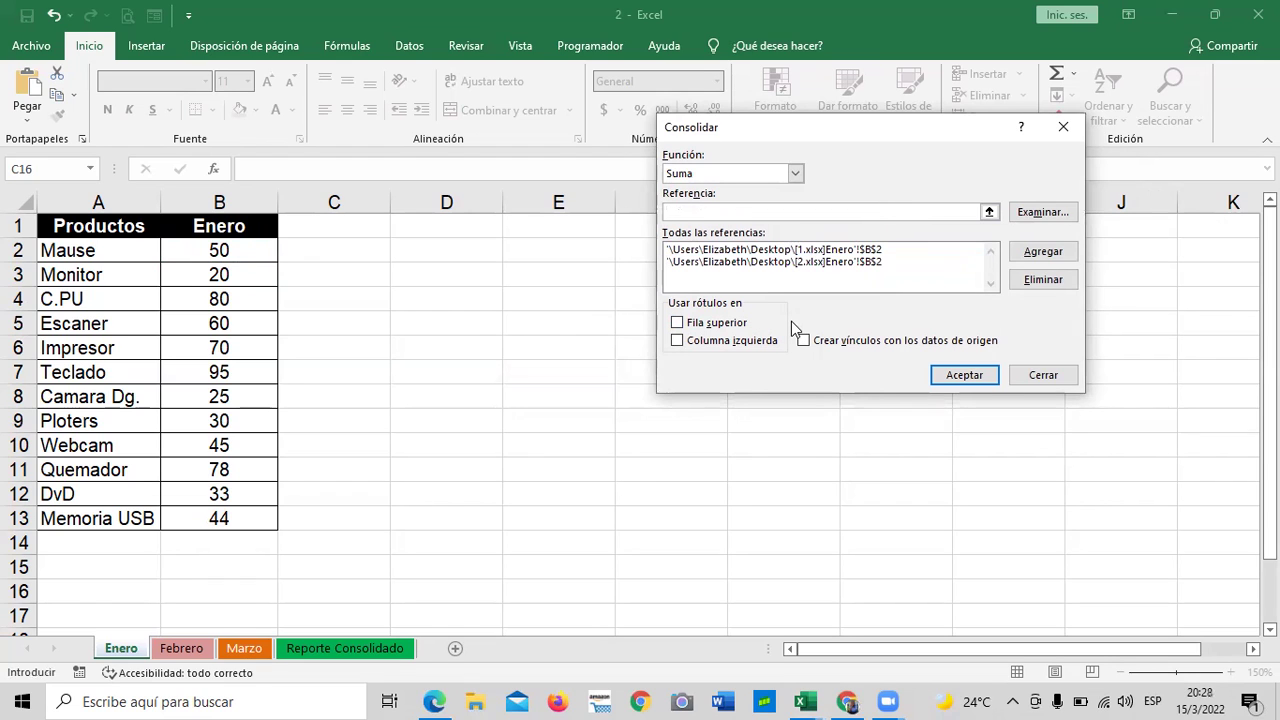
pyautogui.click(968, 385)
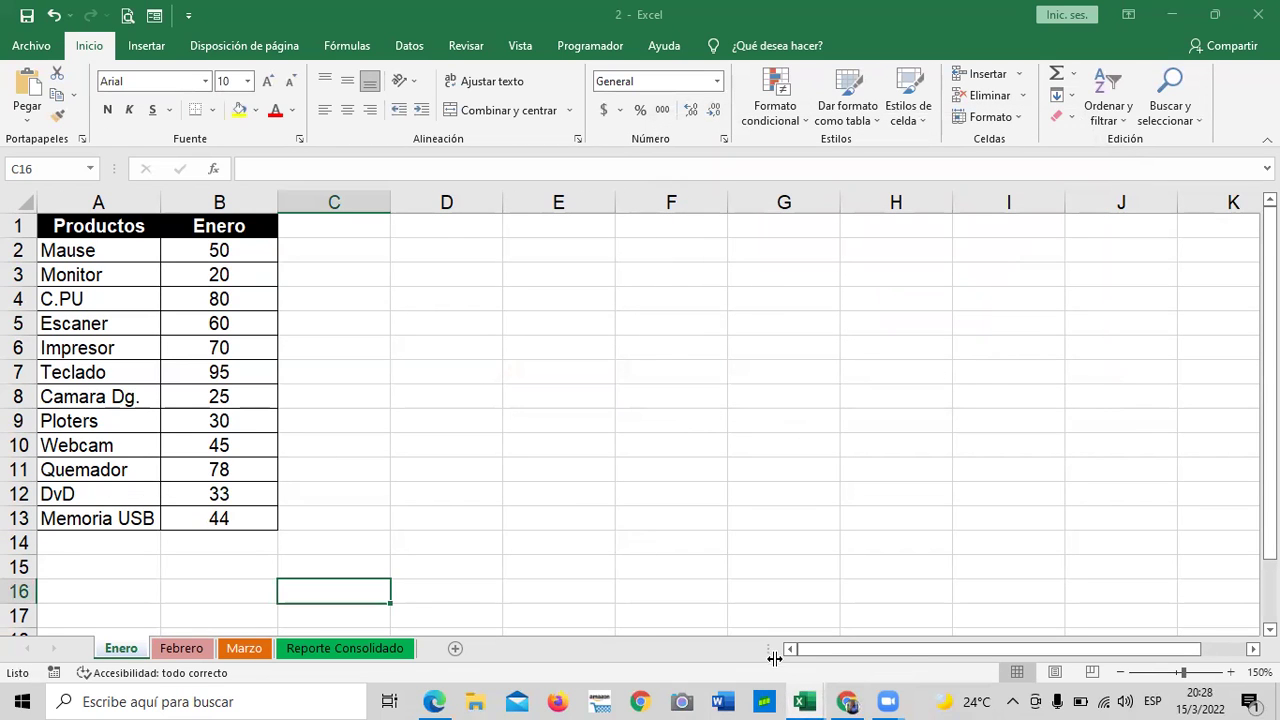
pyautogui.moveTo(805, 701)
pyautogui.click(966, 640)
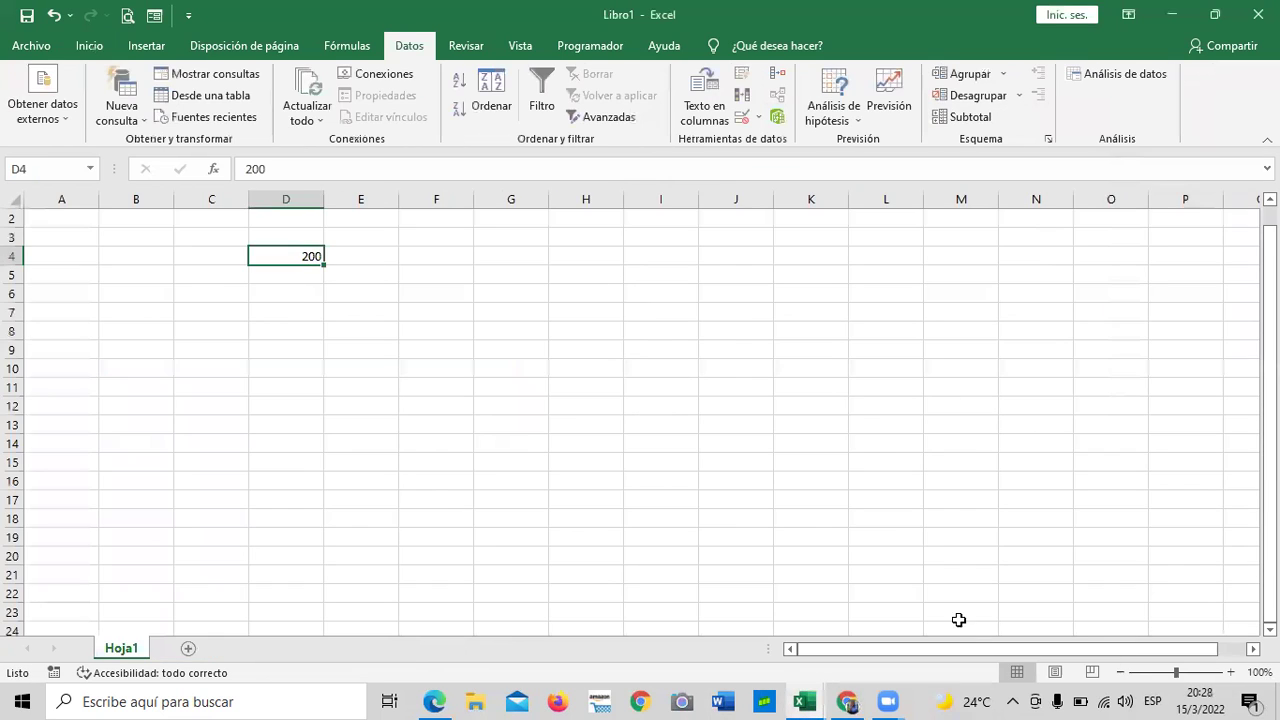
# - Delete the consolidated result in cell D4 and undo the deletion
pyautogui.click(586, 428)
pyautogui.click(290, 255)
pyautogui.click(290, 428)
pyautogui.click(282, 258)
pyautogui.press('Delete')
pyautogui.hotkey('ctrl', 'z')
# - Check the references stored in the Consolidar dialog from cell I12 and close it without consolidating
pyautogui.moveTo(805, 700)
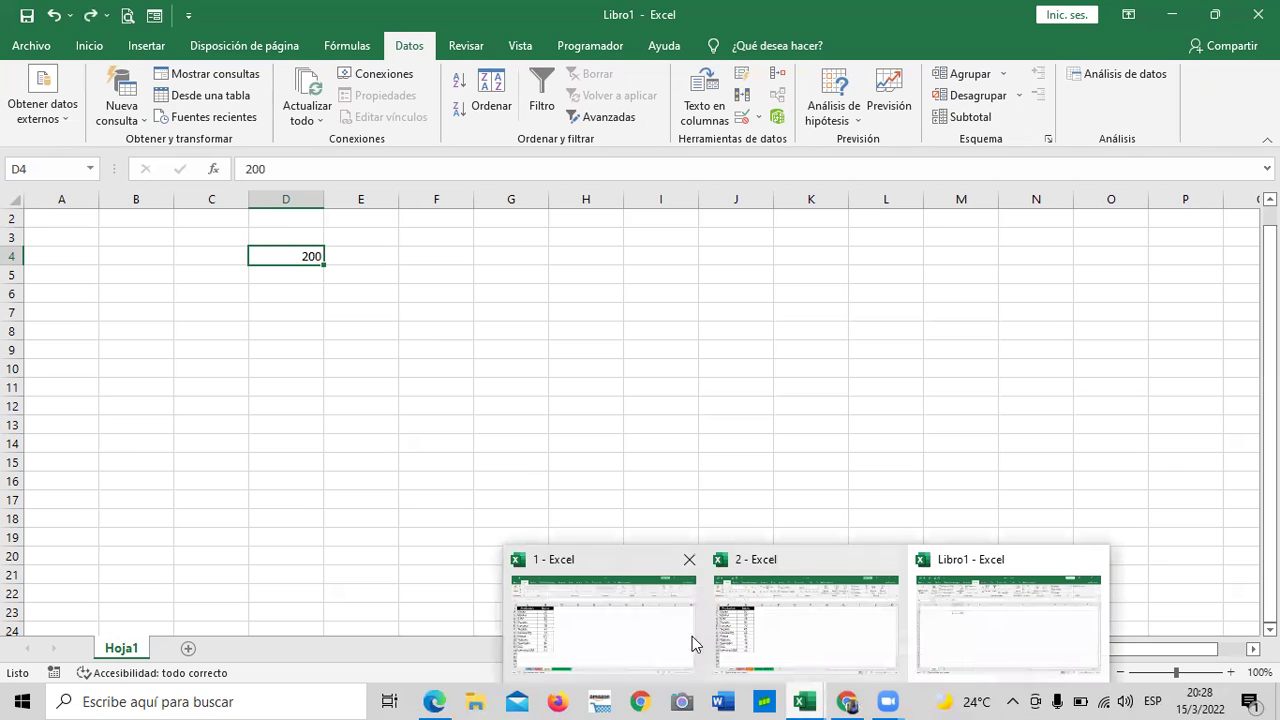
pyautogui.click(677, 407)
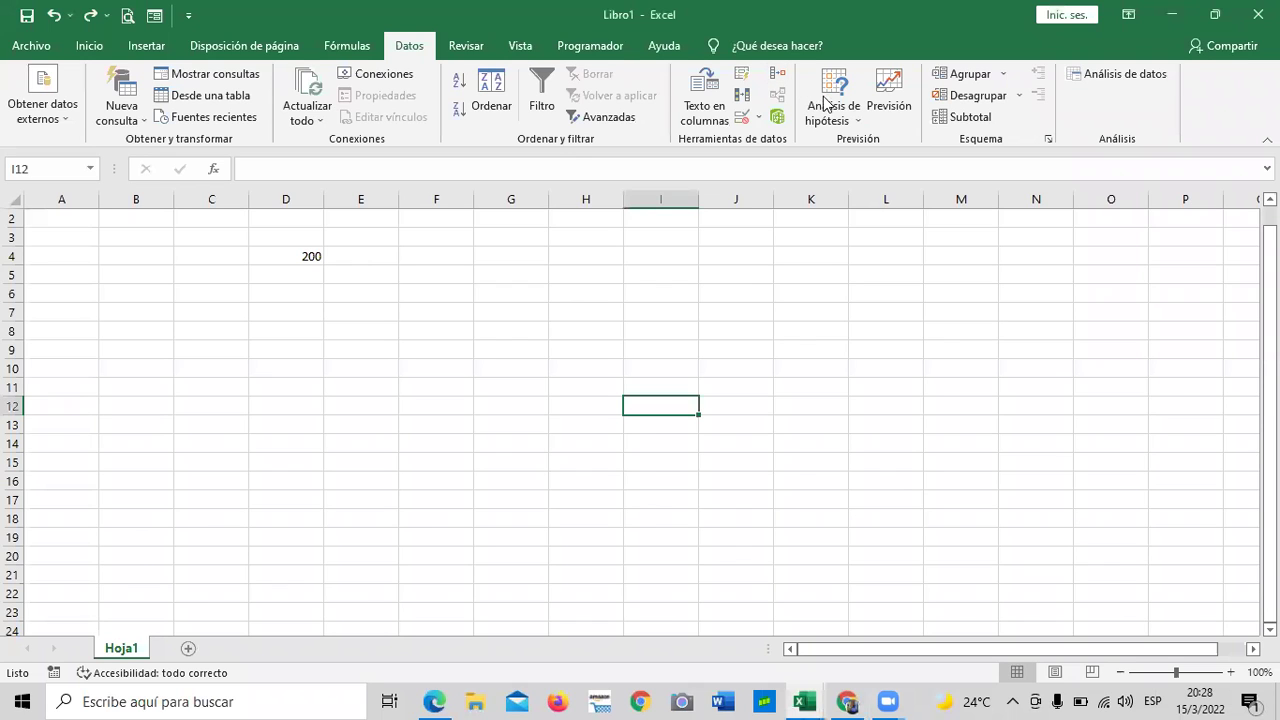
pyautogui.click(778, 77)
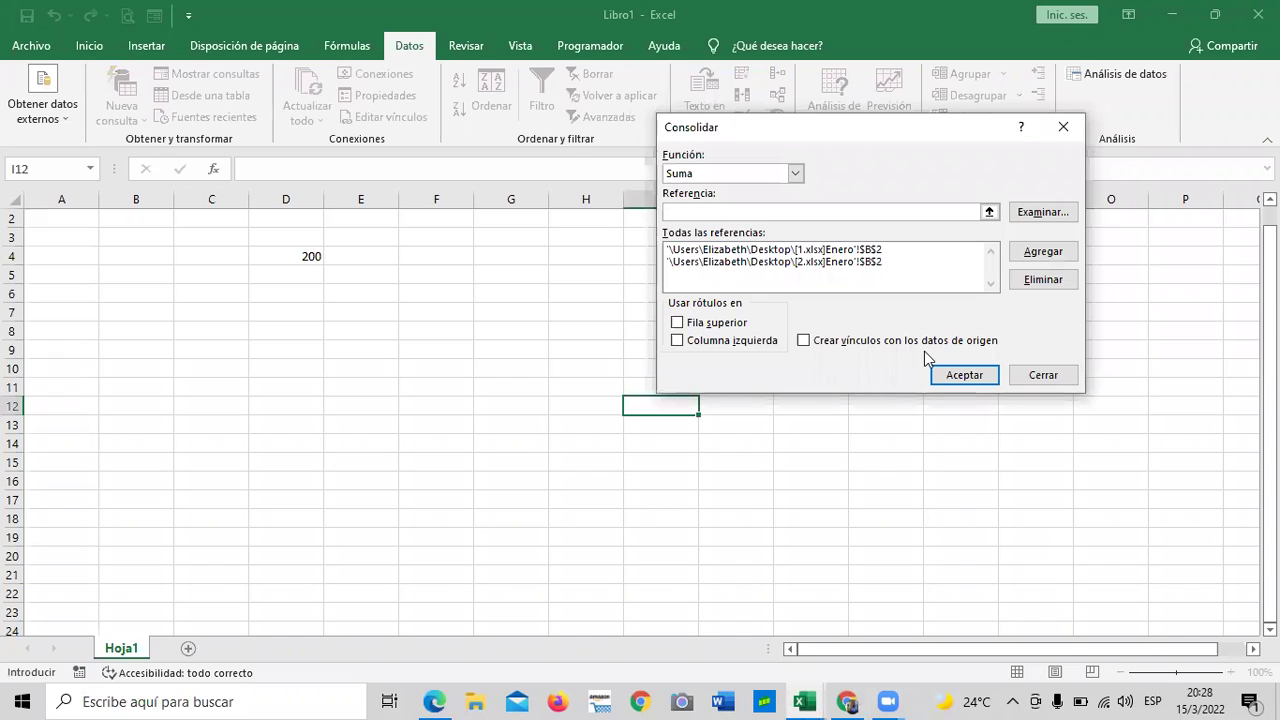
pyautogui.click(1043, 375)
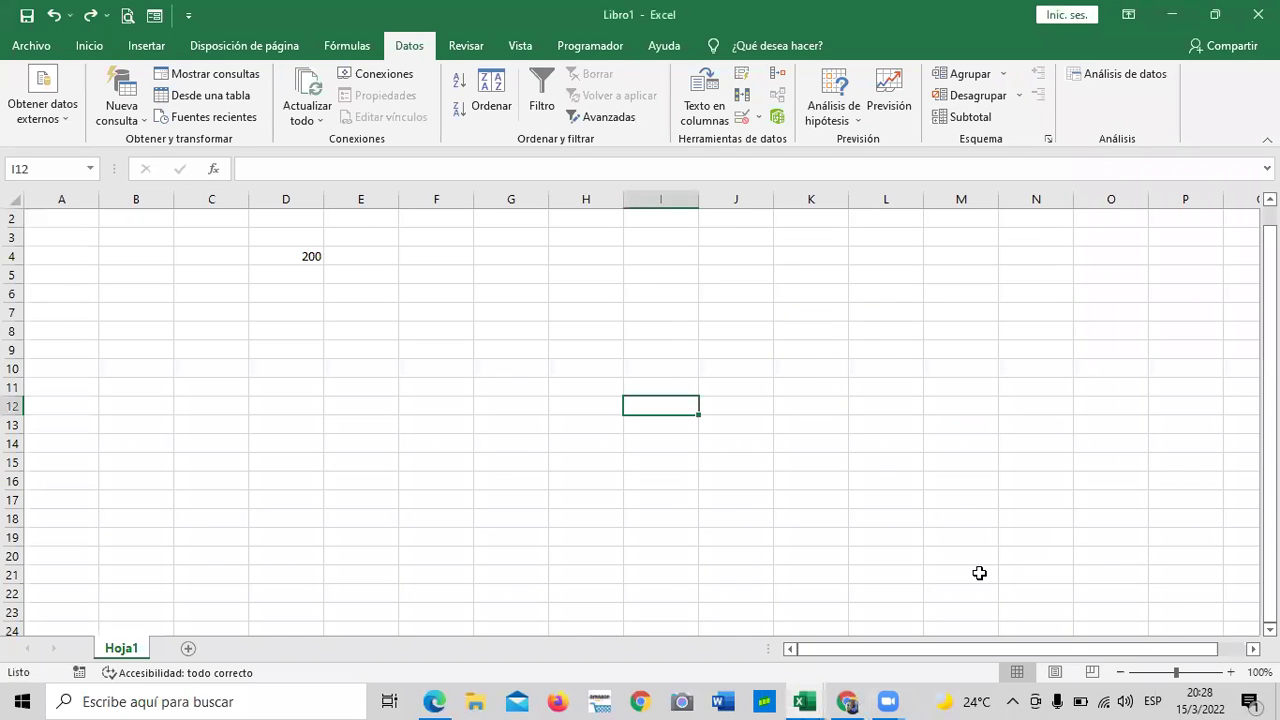
# - Switch to workbook 1 and inspect the Mause quantity in cell B2 of the Enero sheet
pyautogui.click(804, 701)
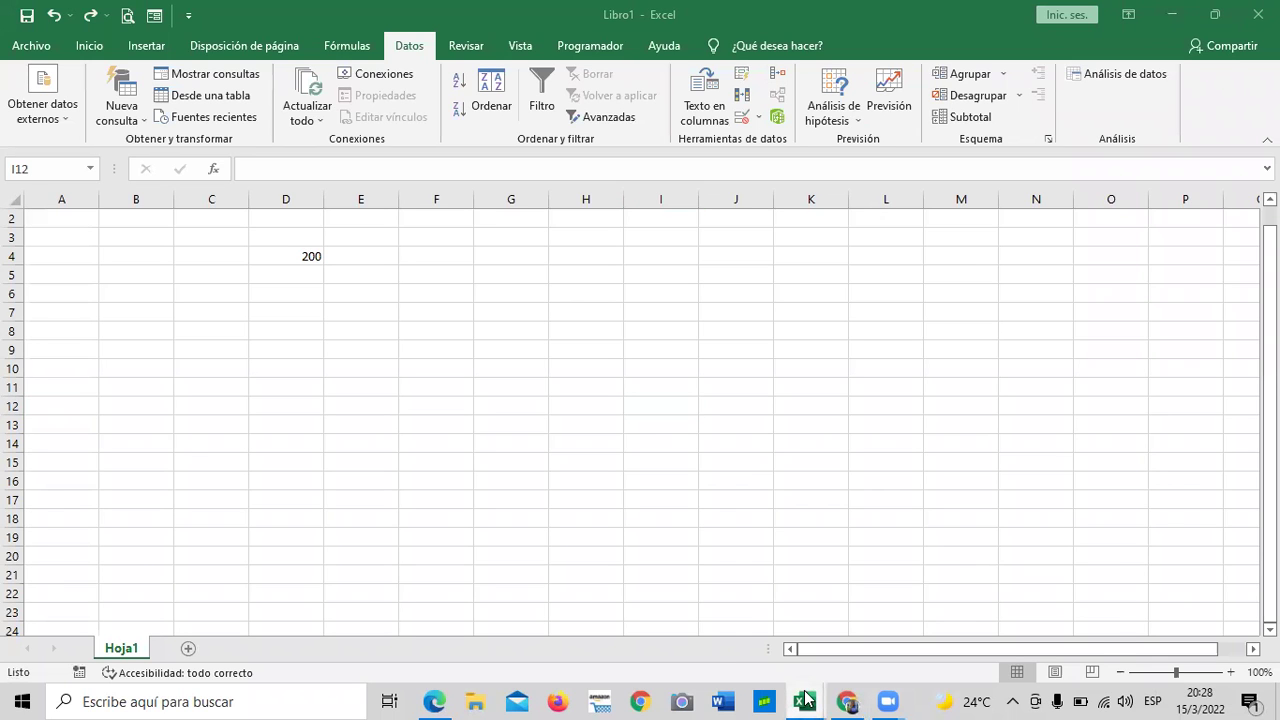
pyautogui.click(596, 636)
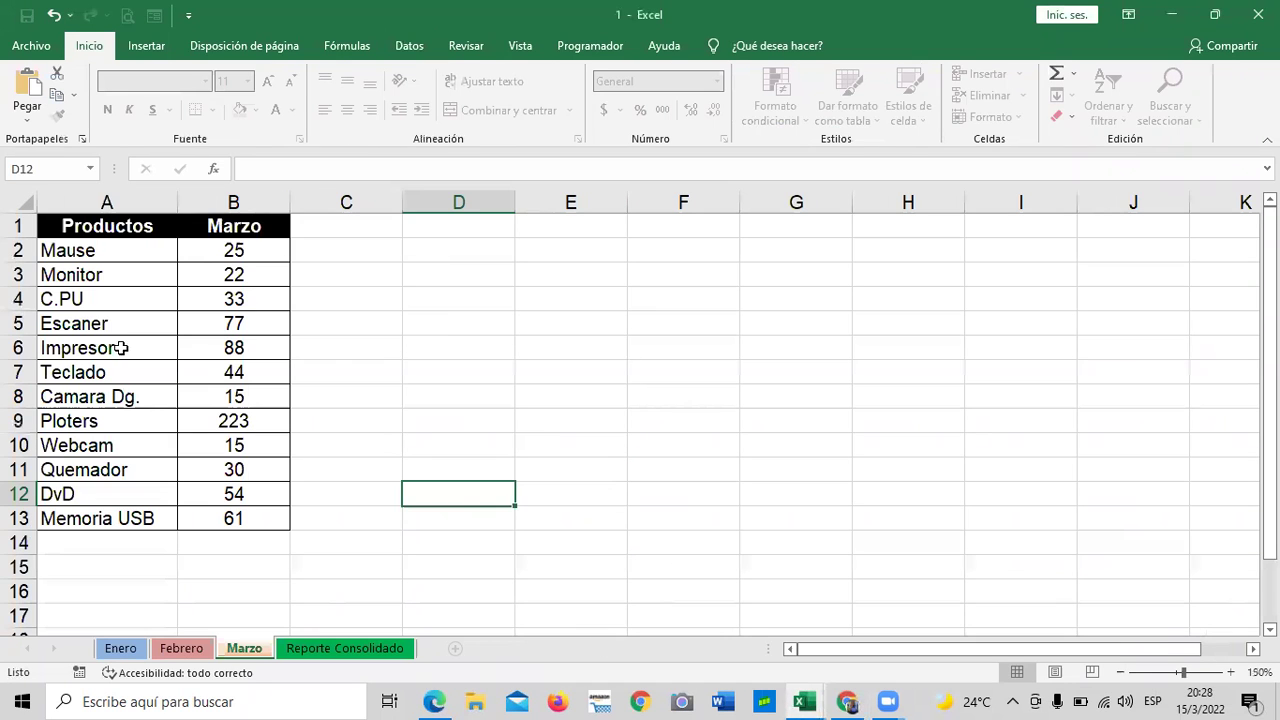
pyautogui.click(121, 649)
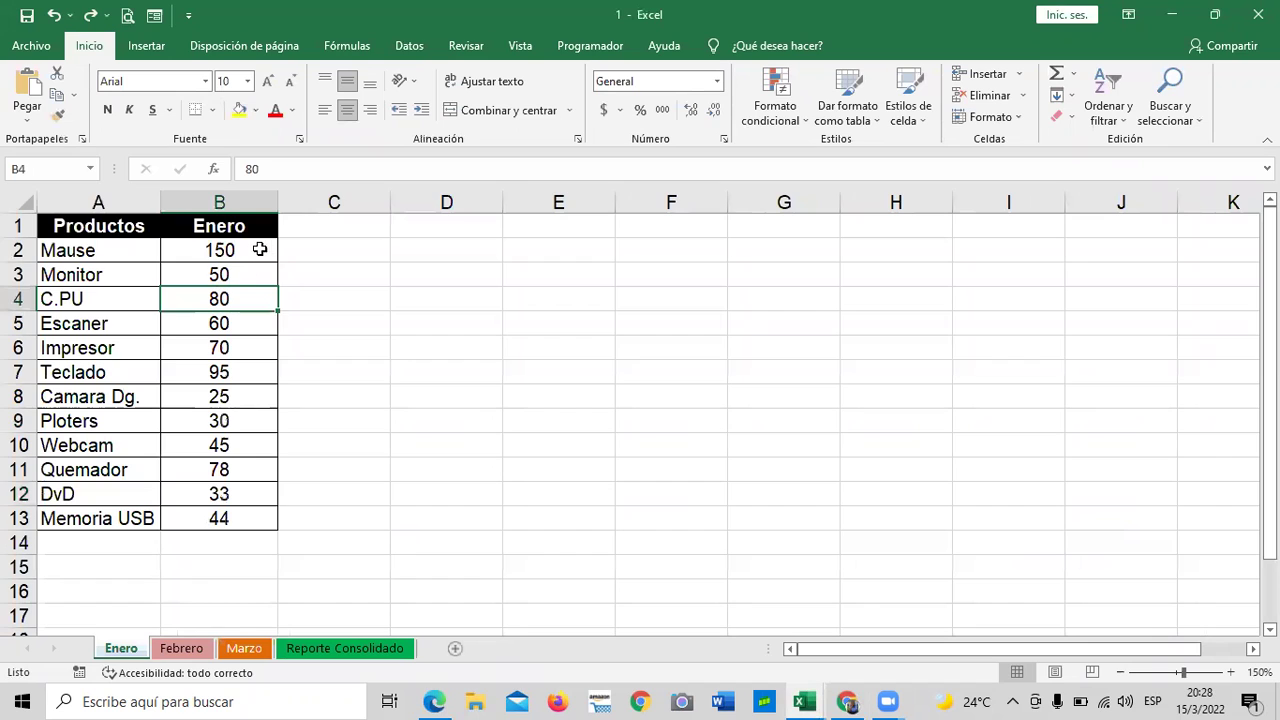
pyautogui.click(241, 264)
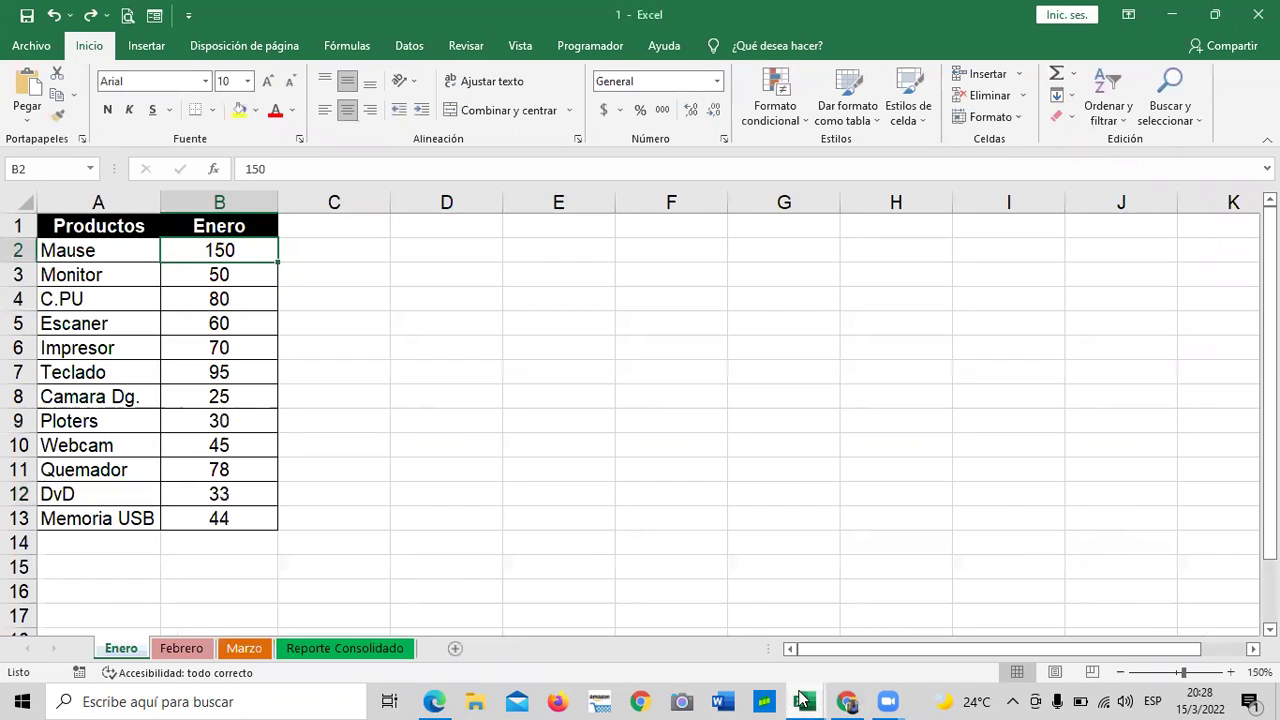
# - Inspect the Mause quantity in cell B2 of workbook 2's Enero sheet and compare it with the consolidated result in Libro1
pyautogui.moveTo(804, 701)
pyautogui.click(789, 628)
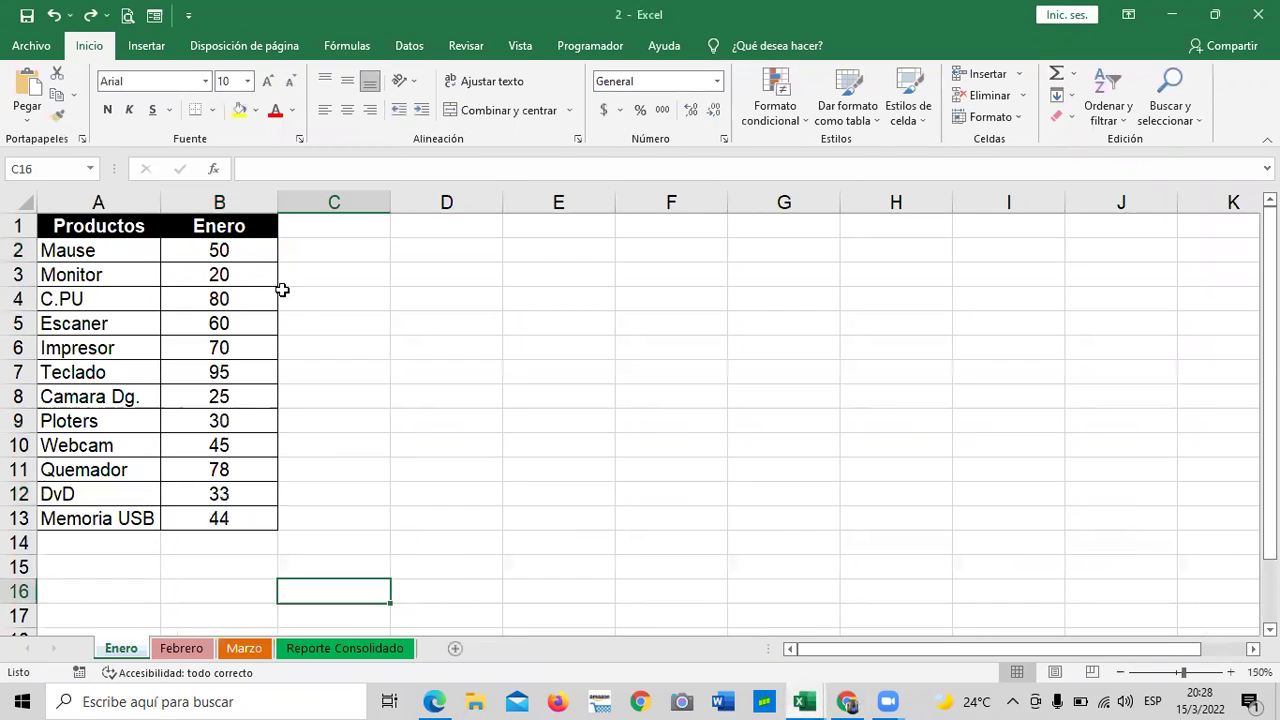
pyautogui.click(242, 250)
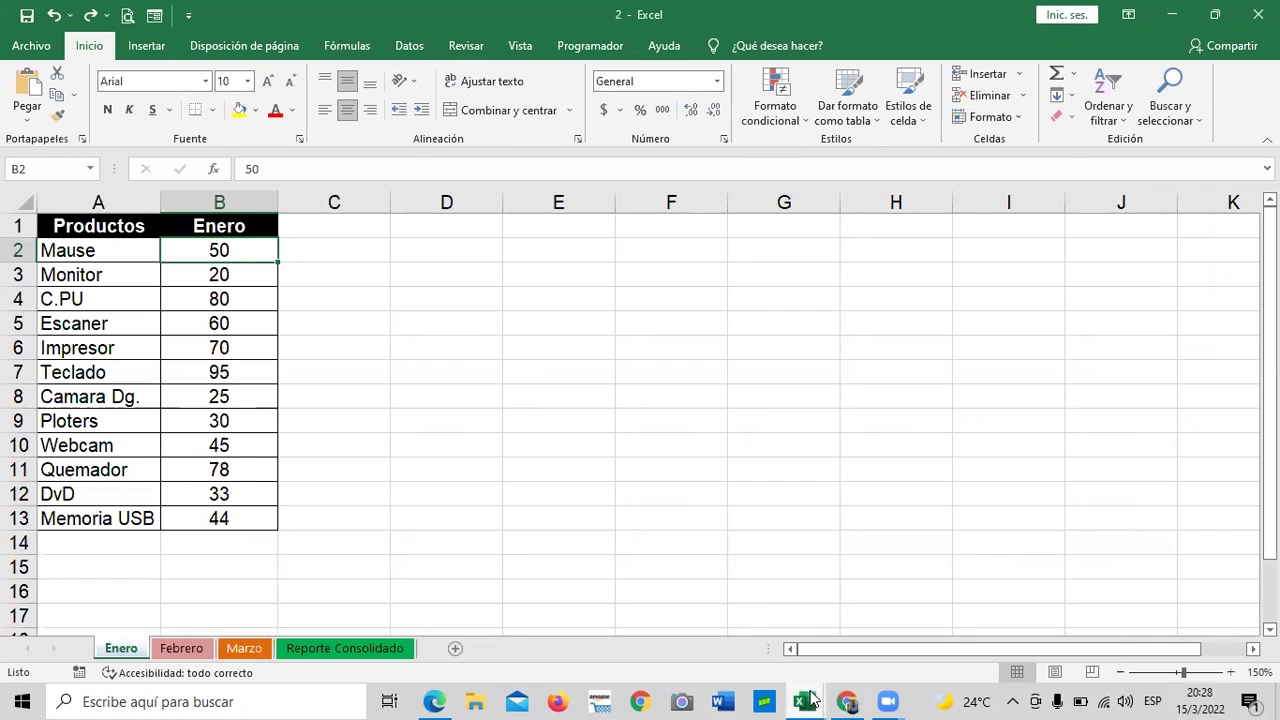
pyautogui.moveTo(812, 698)
pyautogui.click(969, 640)
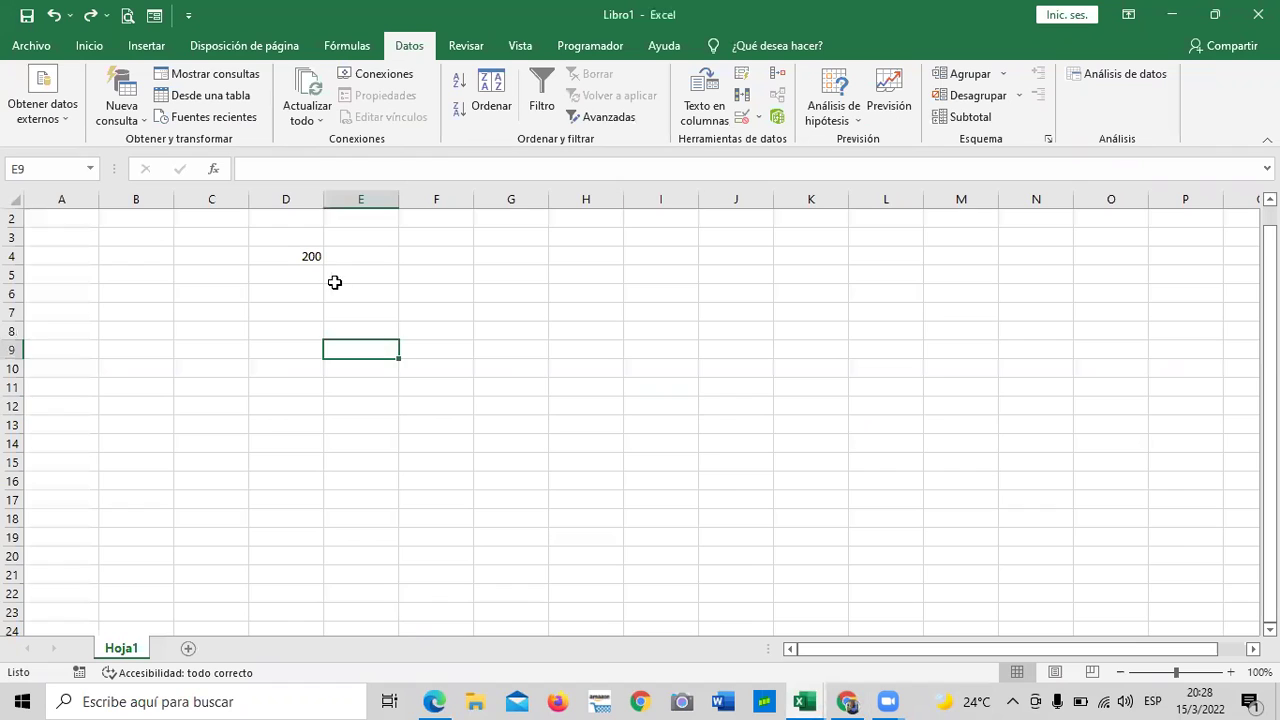
pyautogui.click(300, 258)
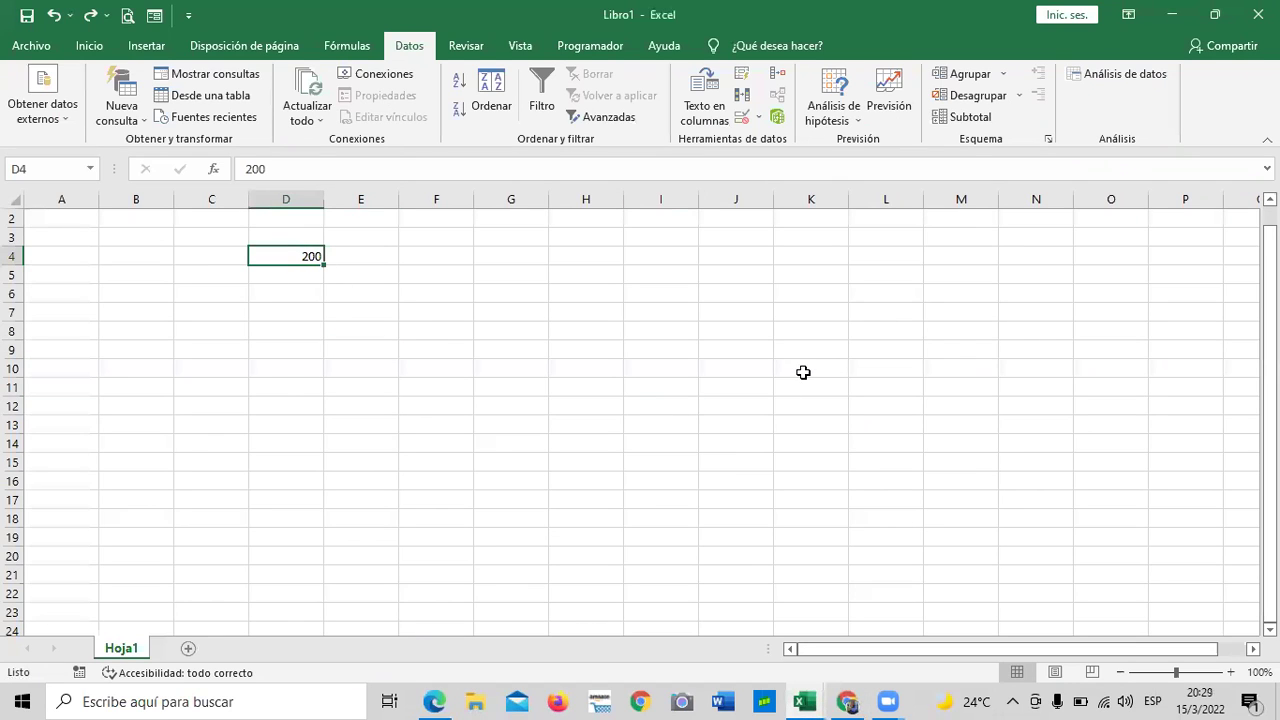
pyautogui.click(211, 260)
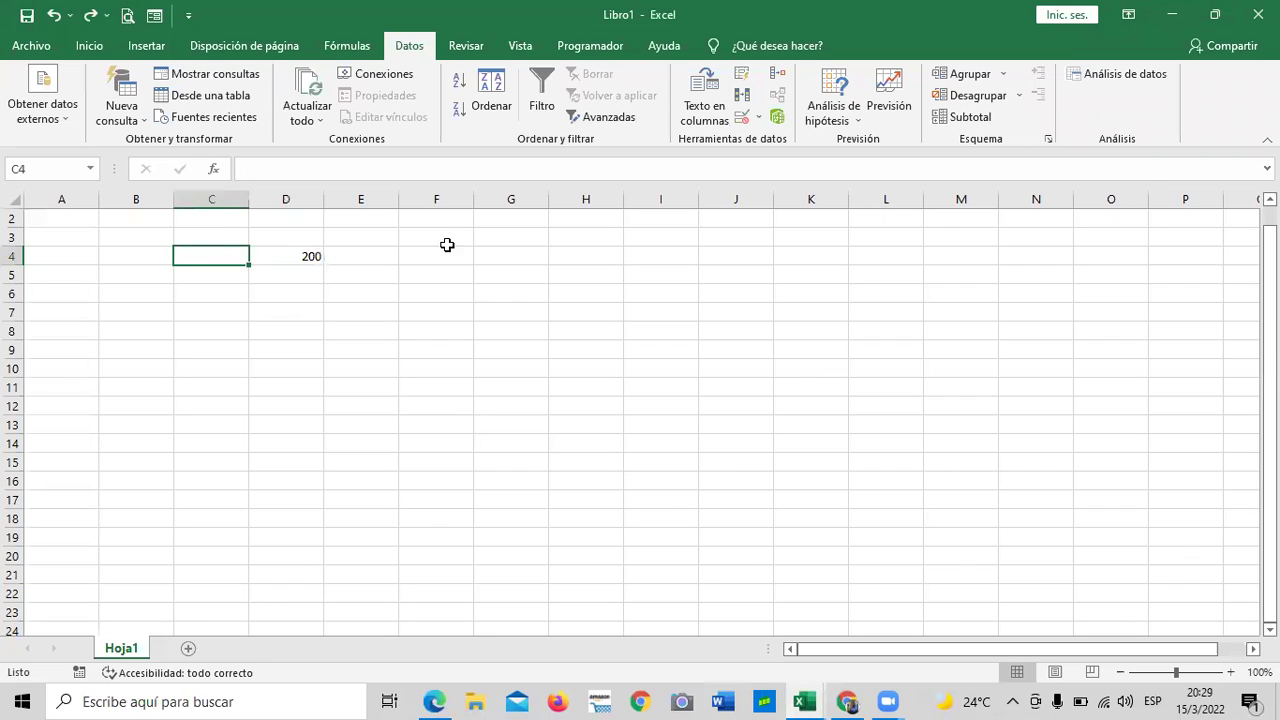
pyautogui.click(298, 257)
pyautogui.click(214, 256)
# - Delete the consolidated result from cell D4 of Libro1
pyautogui.click(309, 257)
pyautogui.press('Delete')
pyautogui.click(564, 427)
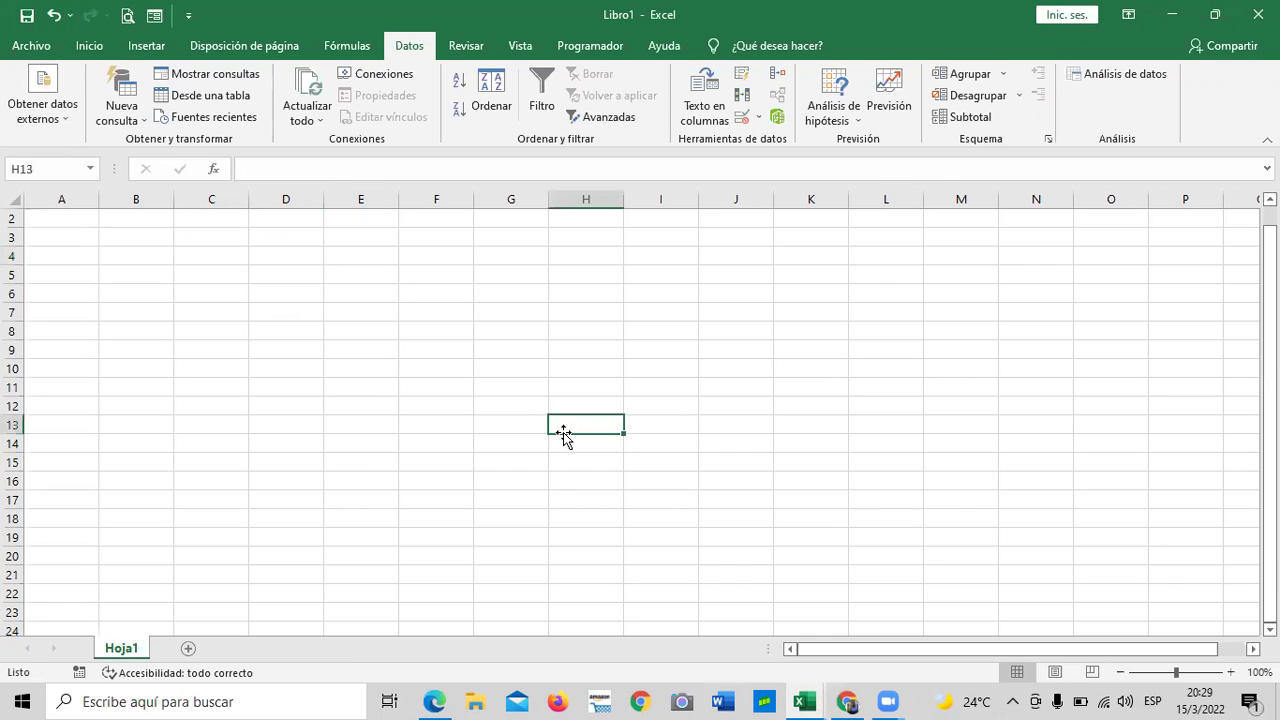
# - Remove both stored Enero references, from workbooks 1 and 2, from the Consolidar settings and close them without consolidating
pyautogui.click(776, 84)
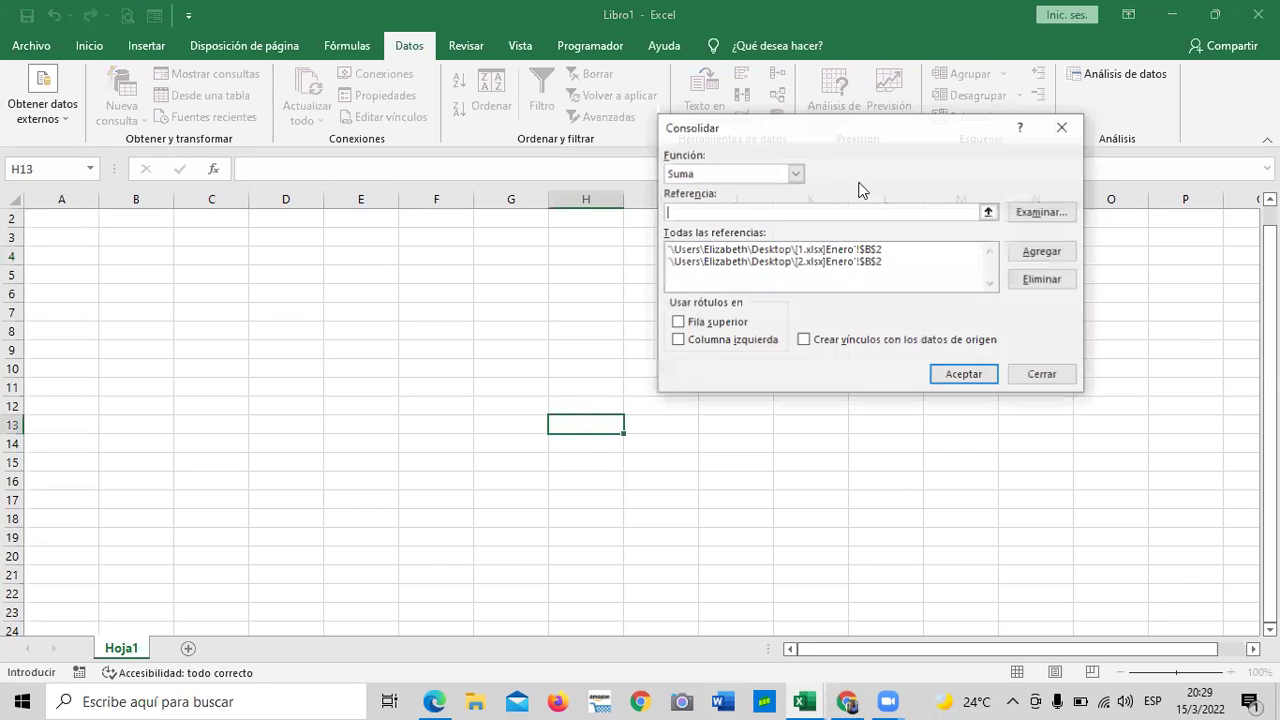
pyautogui.click(843, 249)
pyautogui.click(1036, 279)
pyautogui.click(900, 251)
pyautogui.click(1034, 280)
pyautogui.moveTo(926, 128); pyautogui.dragTo(907, 197)
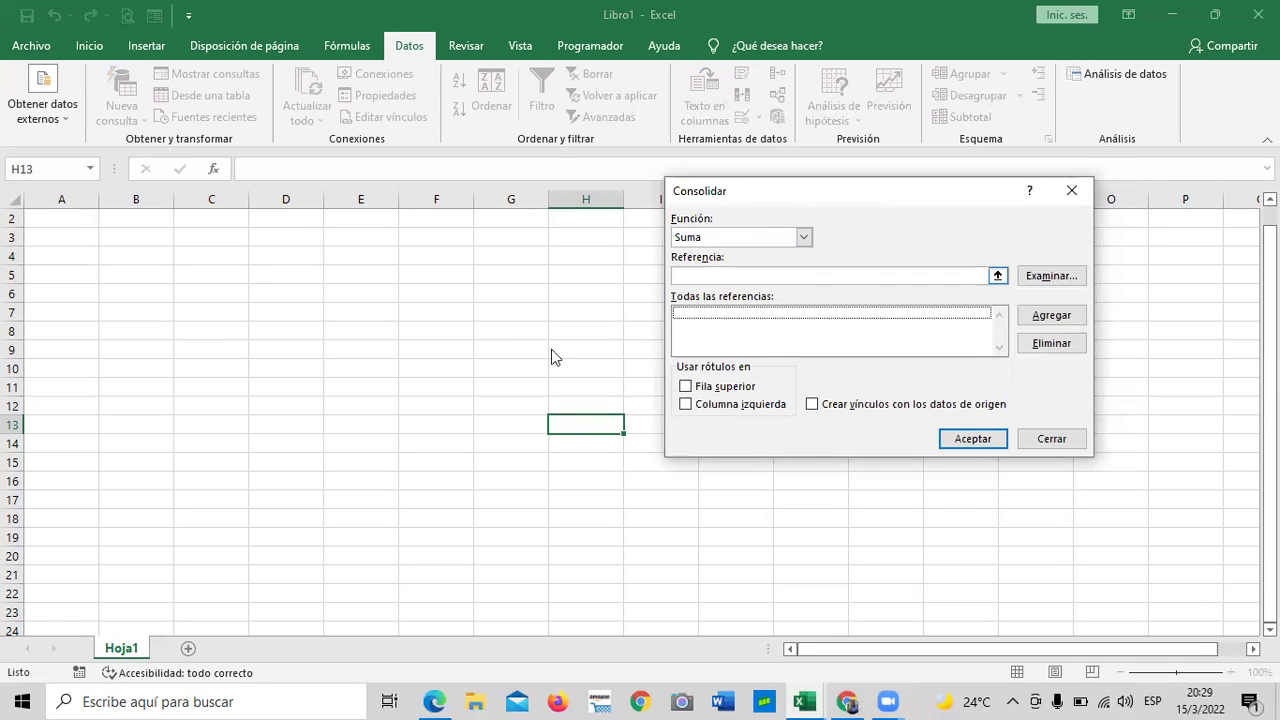
pyautogui.click(1040, 444)
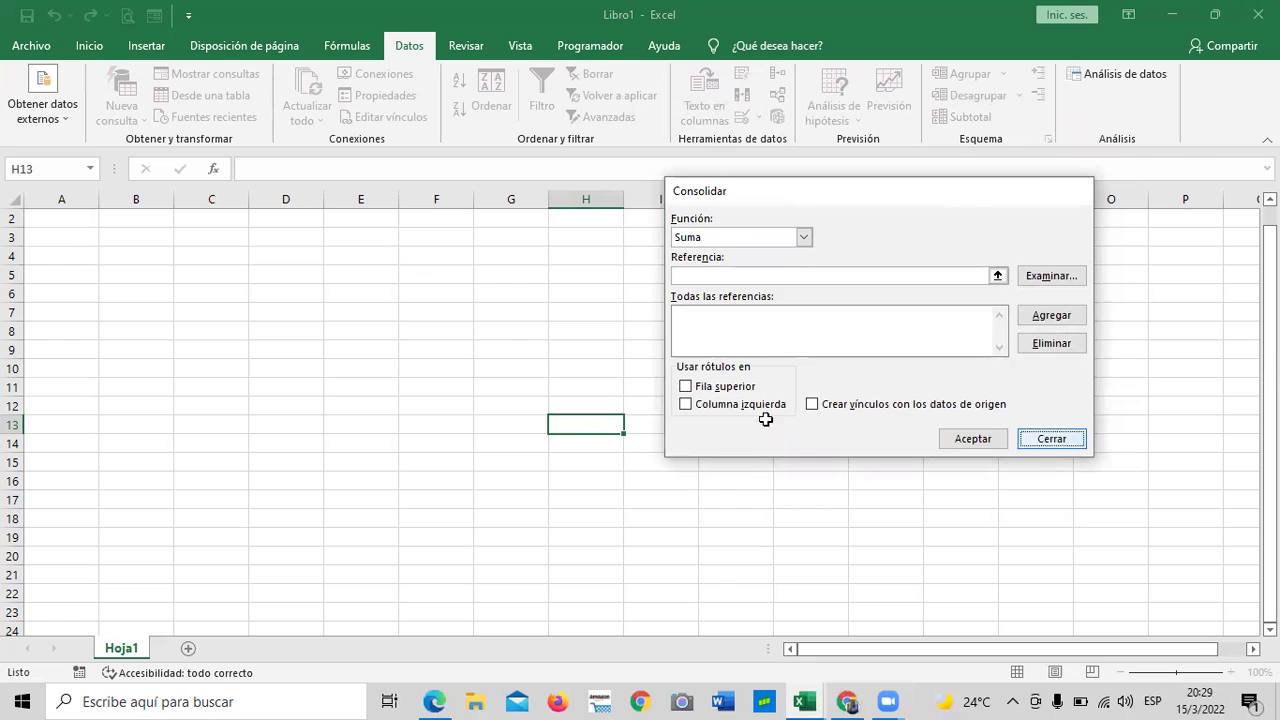
# - Start a new Suma consolidation at cell C3 and begin picking its source reference from another open workbook
pyautogui.click(193, 242)
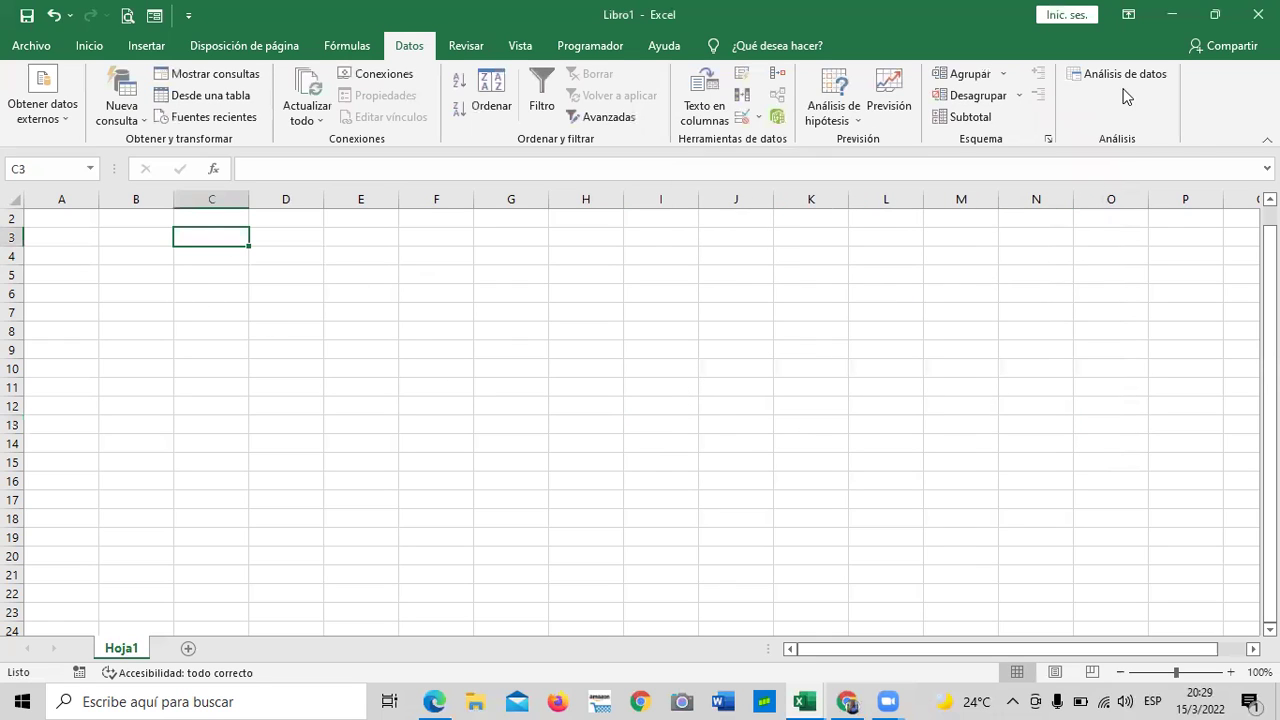
pyautogui.click(779, 76)
pyautogui.click(993, 275)
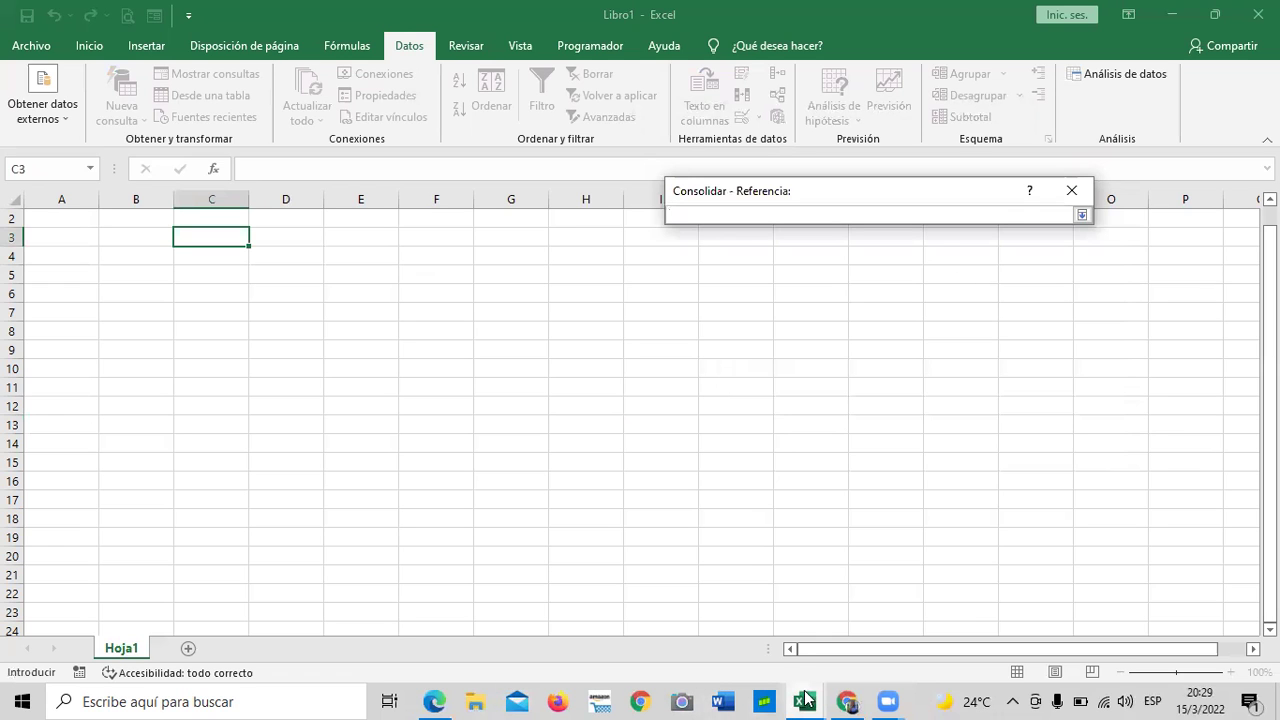
pyautogui.moveTo(808, 700)
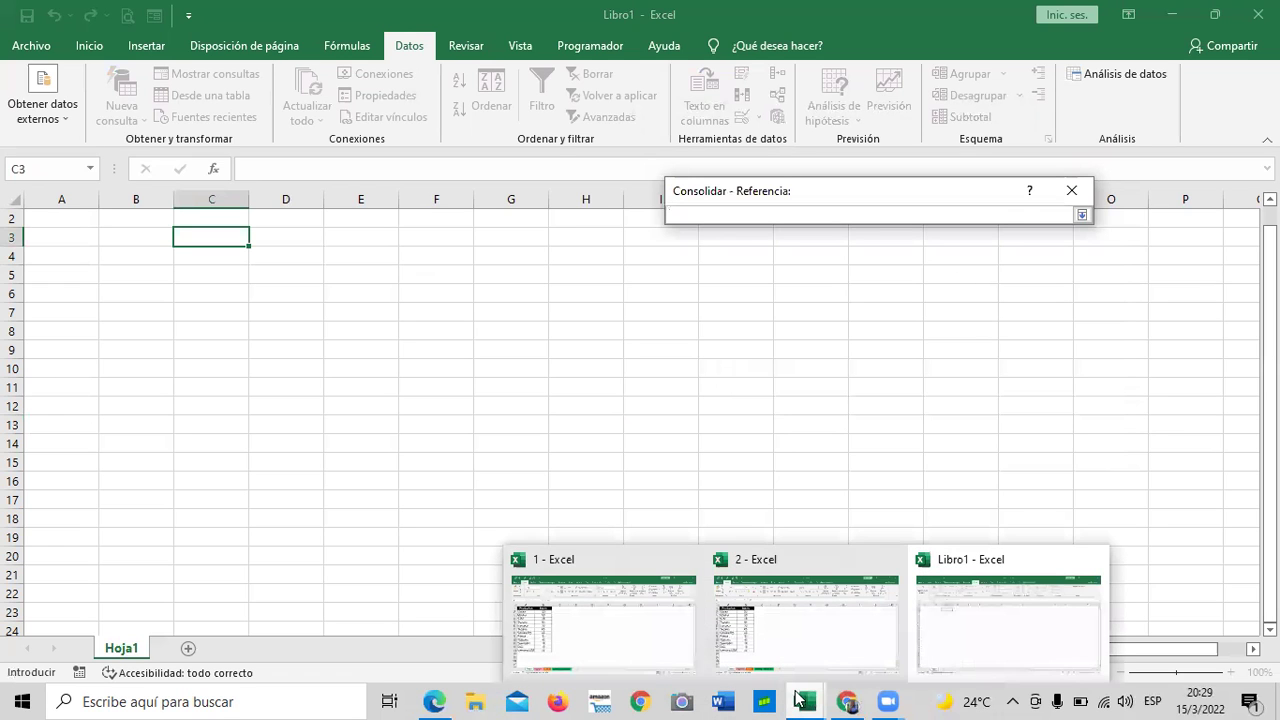
# - Add range A1:B13 of the Enero sheet in workbook 1 to the consolidation references
pyautogui.click(628, 630)
pyautogui.moveTo(126, 226); pyautogui.dragTo(258, 519)
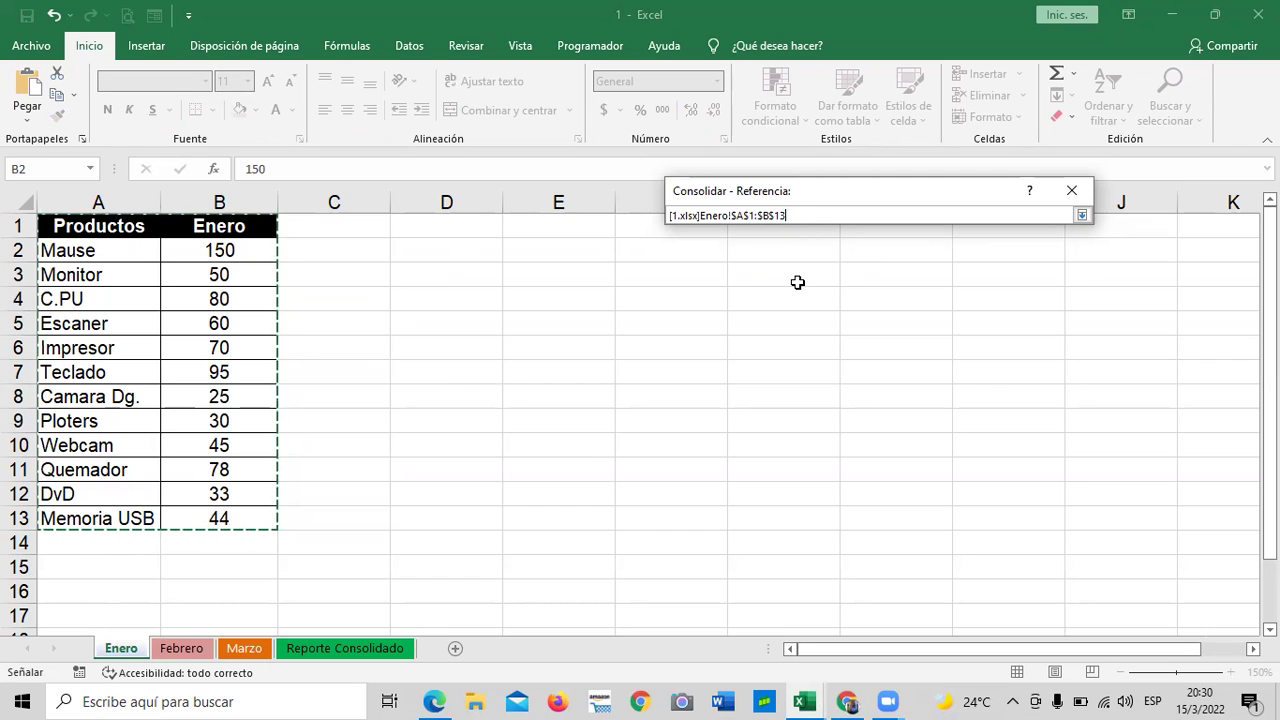
pyautogui.click(1081, 215)
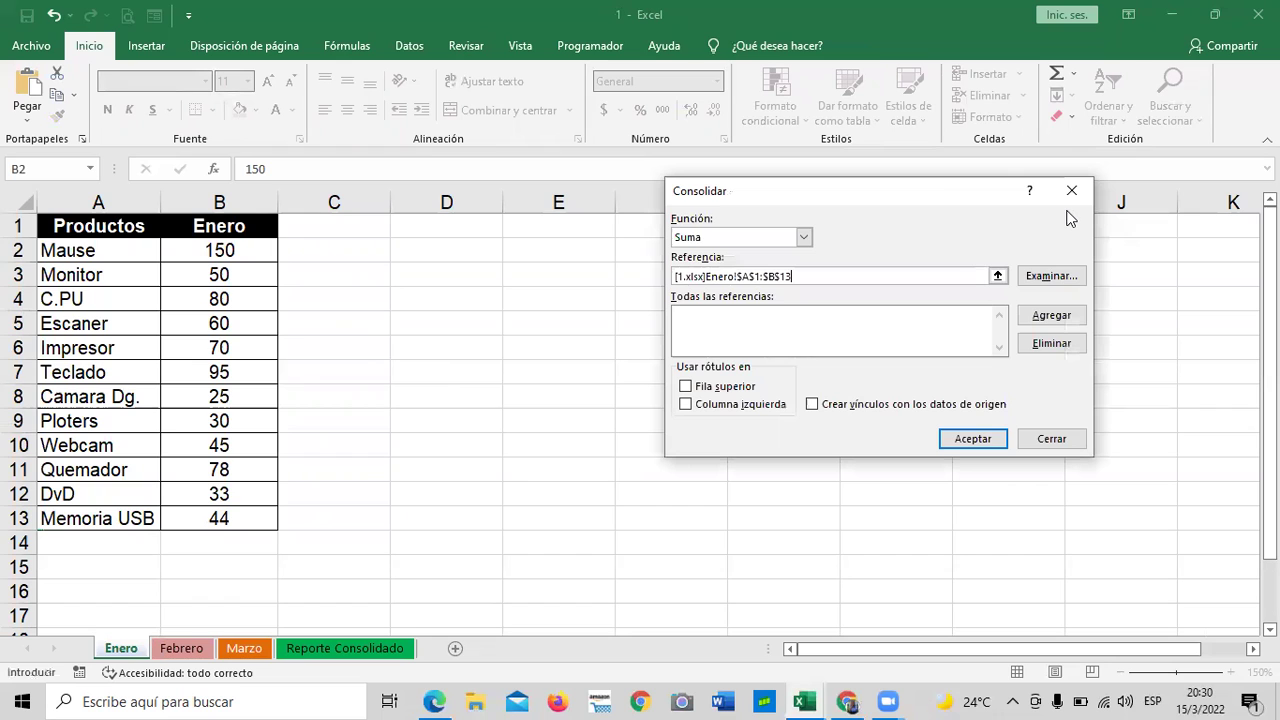
pyautogui.click(1066, 318)
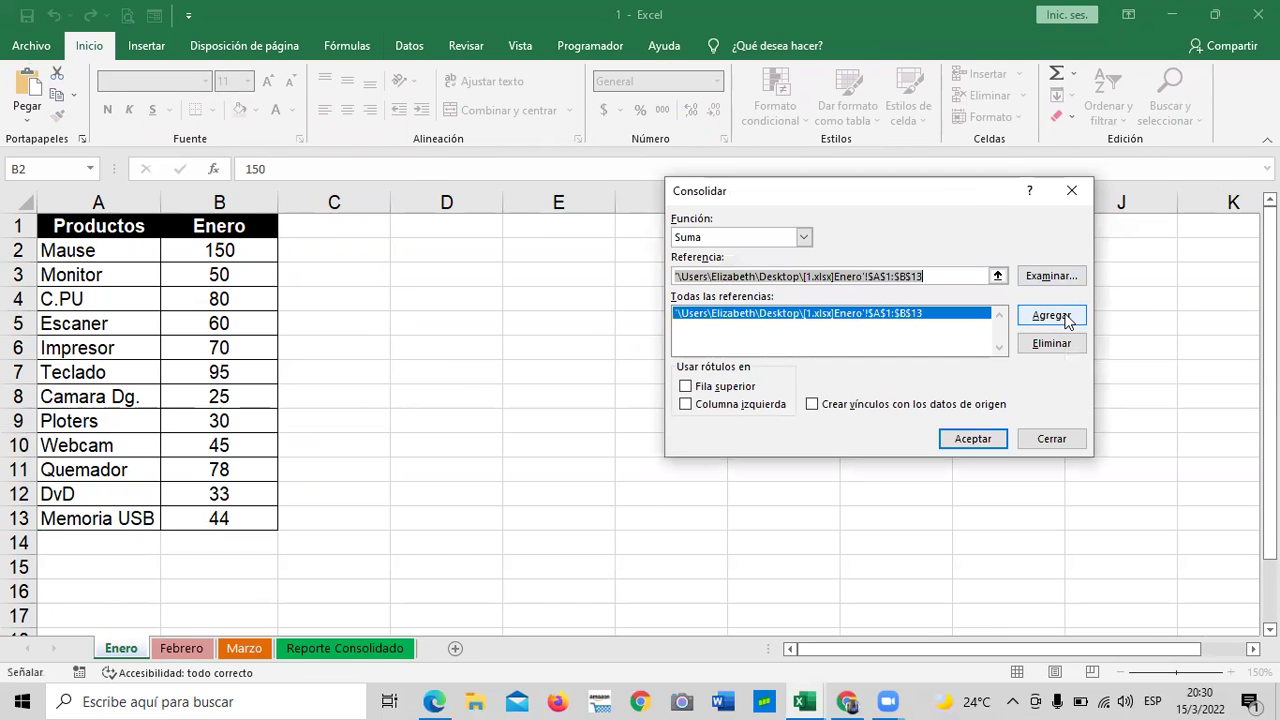
# - Clear the reference entry and add range A1:B13 of the Enero sheet in workbook 2 to the consolidation references
pyautogui.click(980, 276)
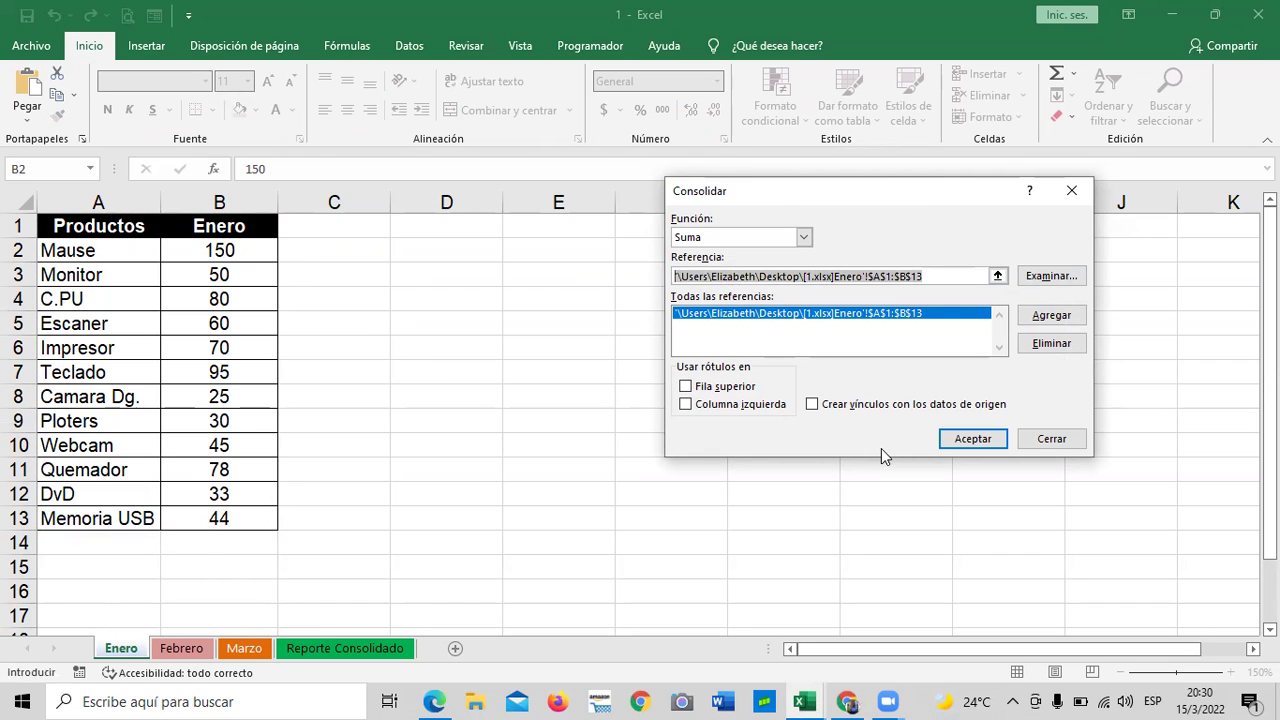
pyautogui.press('Delete')
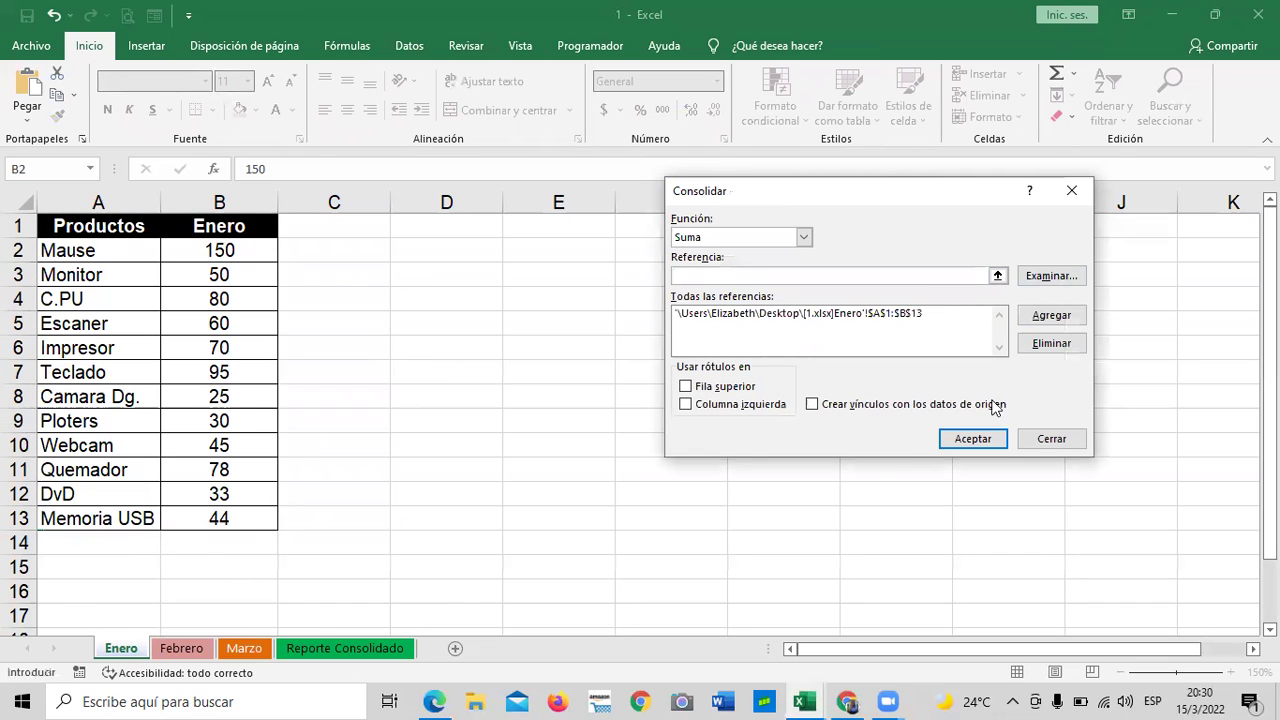
pyautogui.click(997, 276)
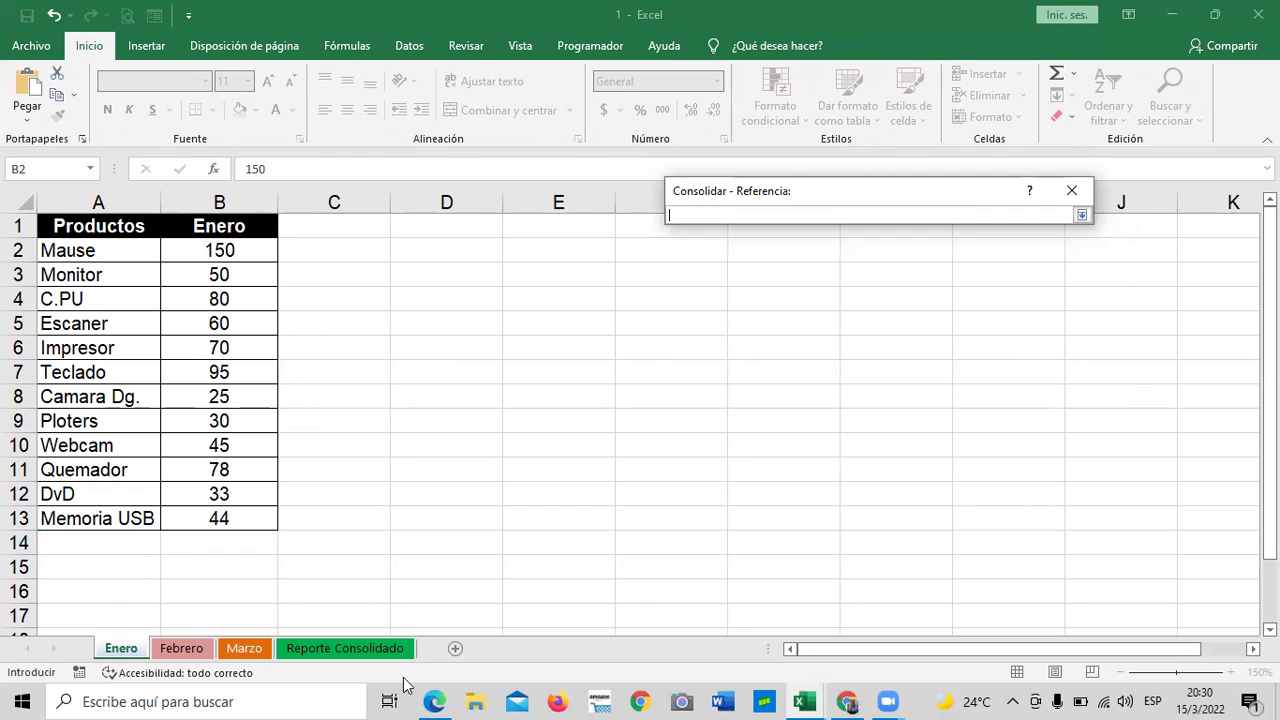
pyautogui.moveTo(810, 699)
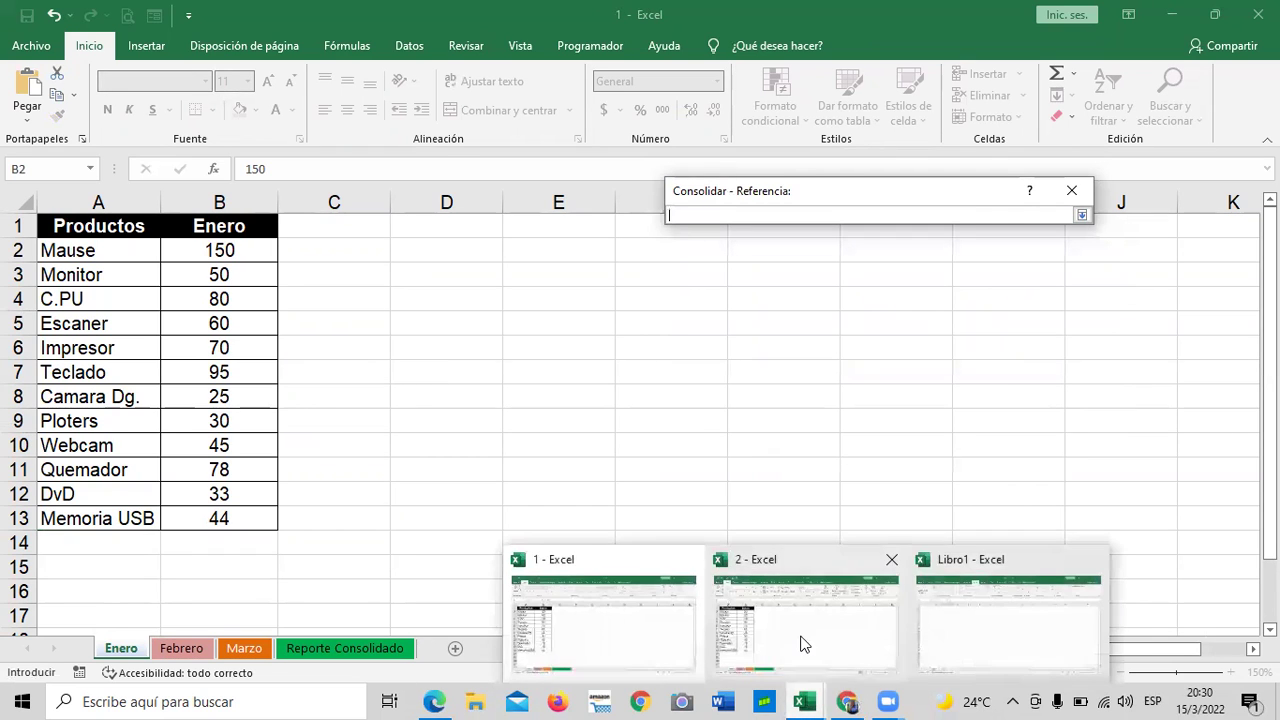
pyautogui.click(805, 644)
pyautogui.moveTo(126, 221); pyautogui.dragTo(261, 524)
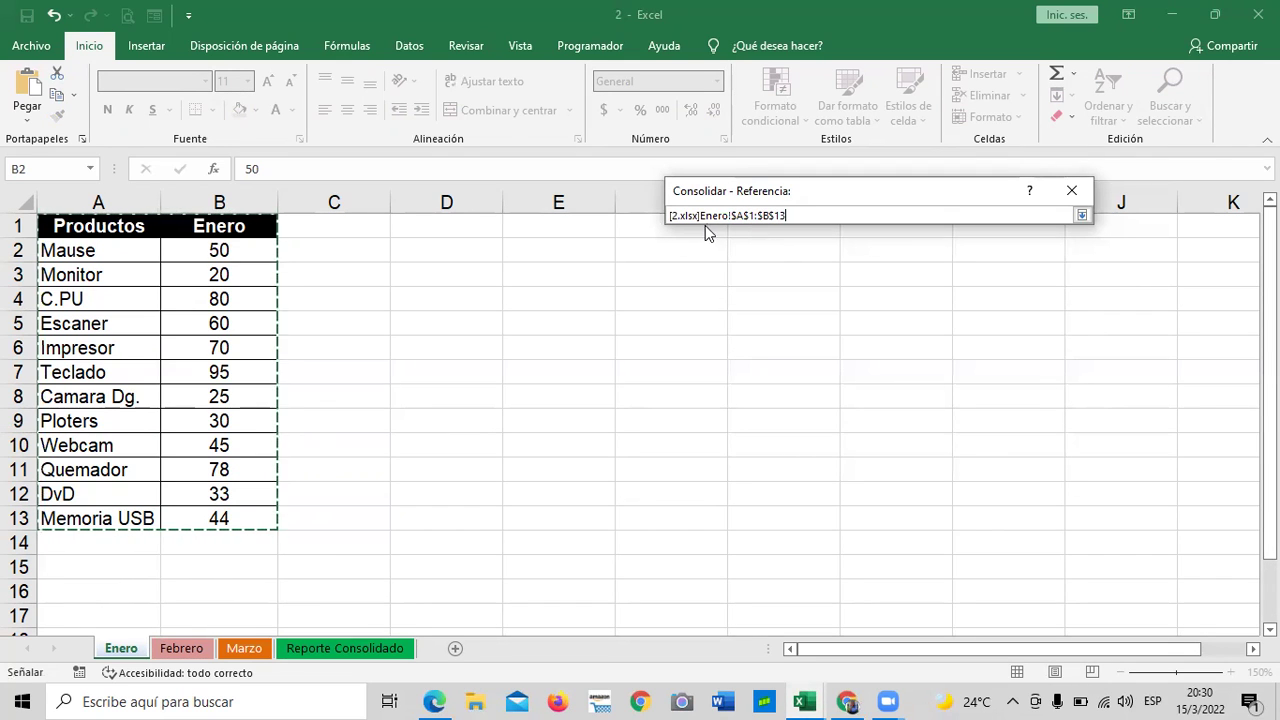
pyautogui.click(1084, 213)
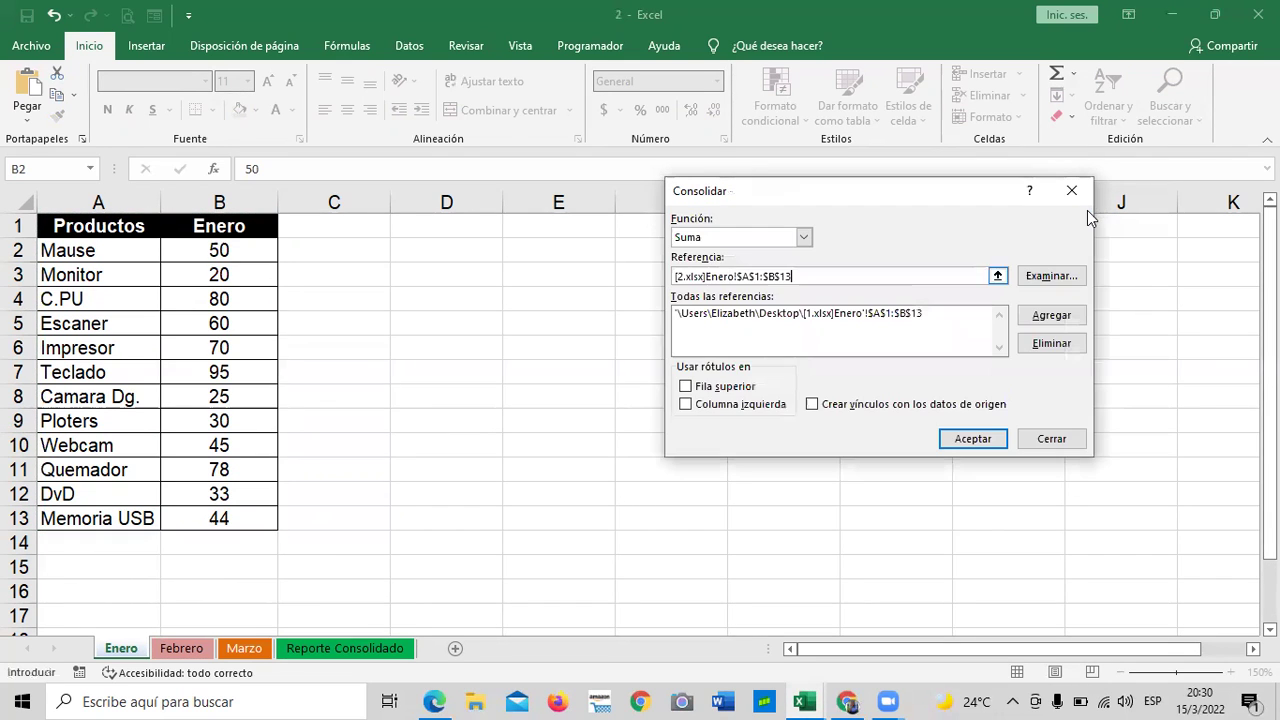
pyautogui.click(1061, 316)
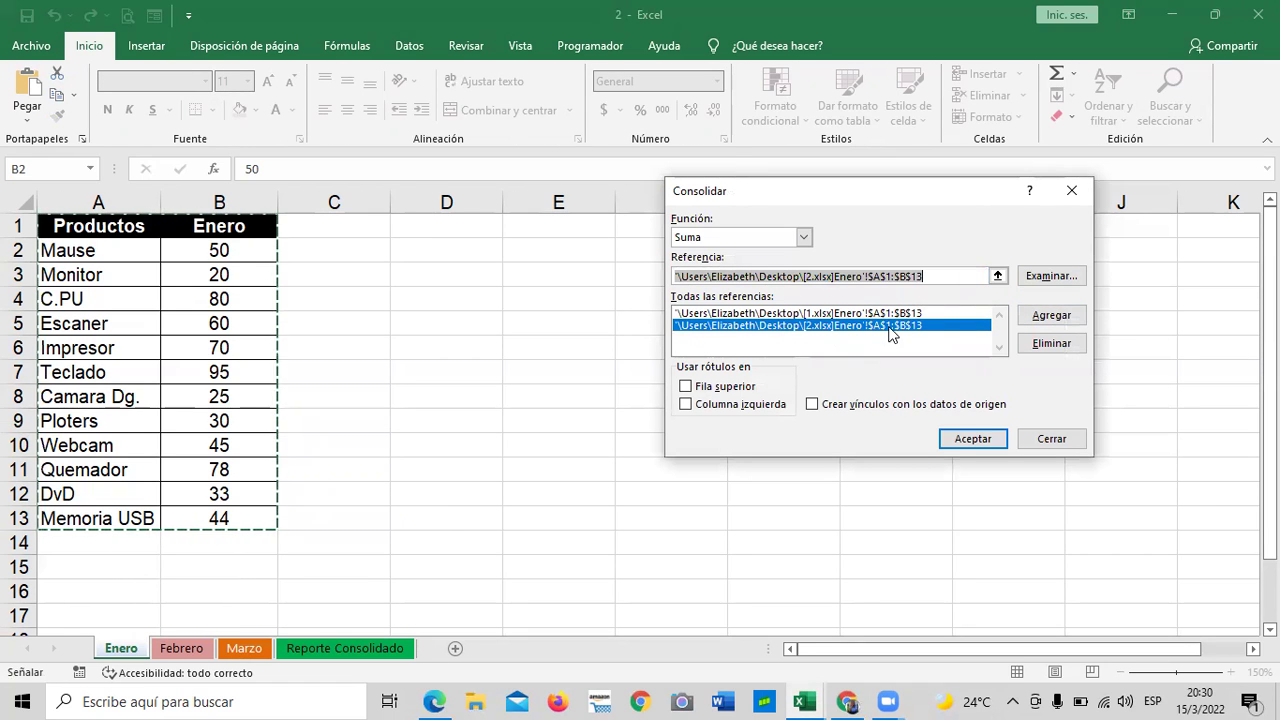
# - Run the Suma consolidation with top-row labels, left-column labels and links to the source data enabled, and return to Libro1
pyautogui.click(686, 387)
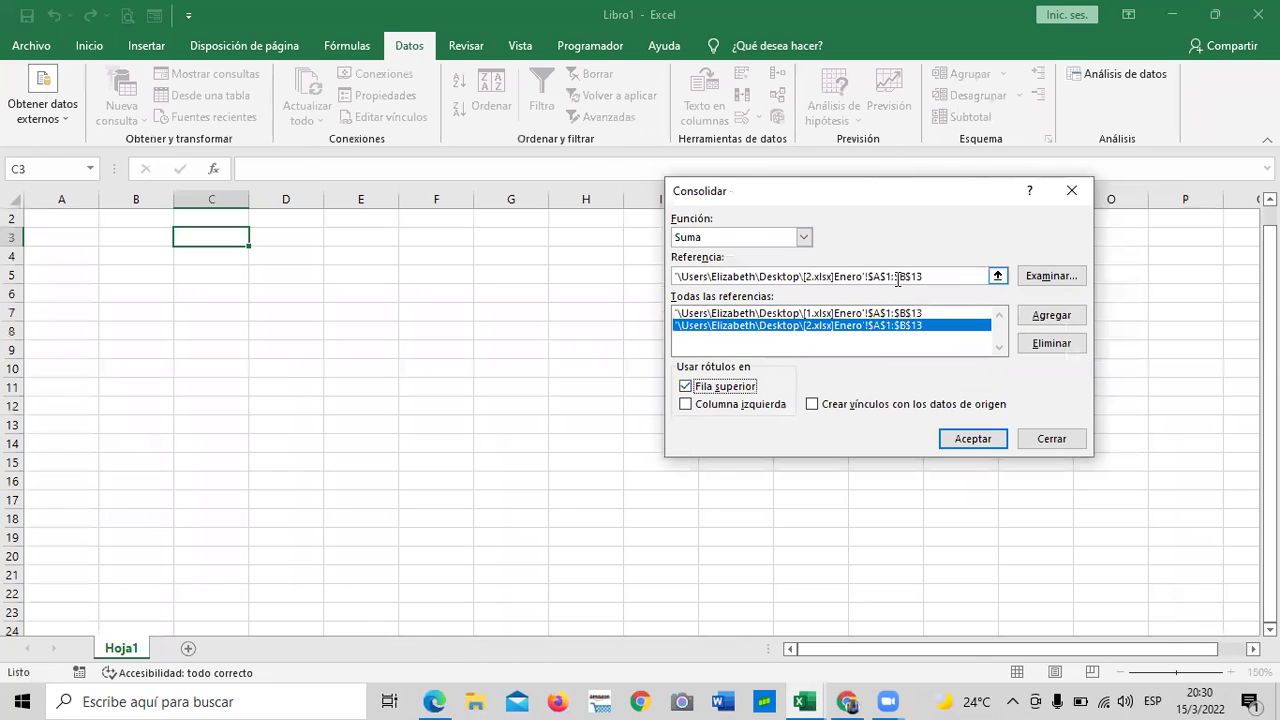
pyautogui.click(686, 405)
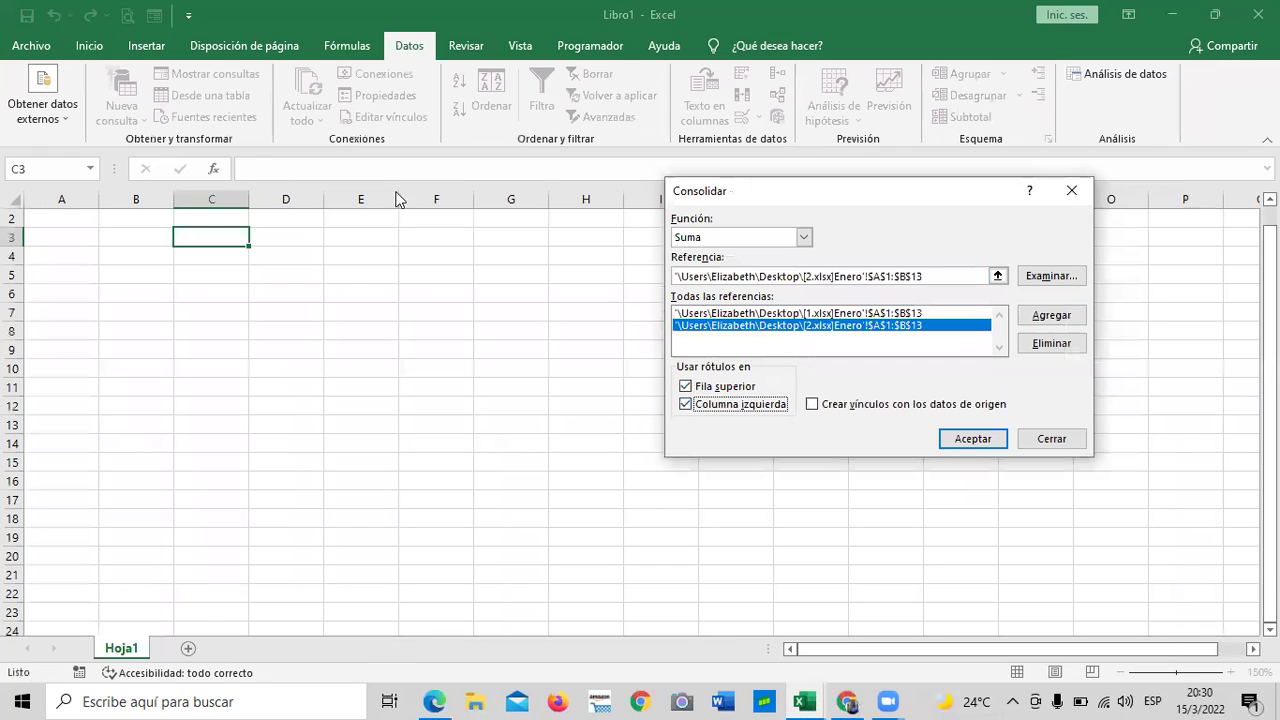
pyautogui.click(813, 405)
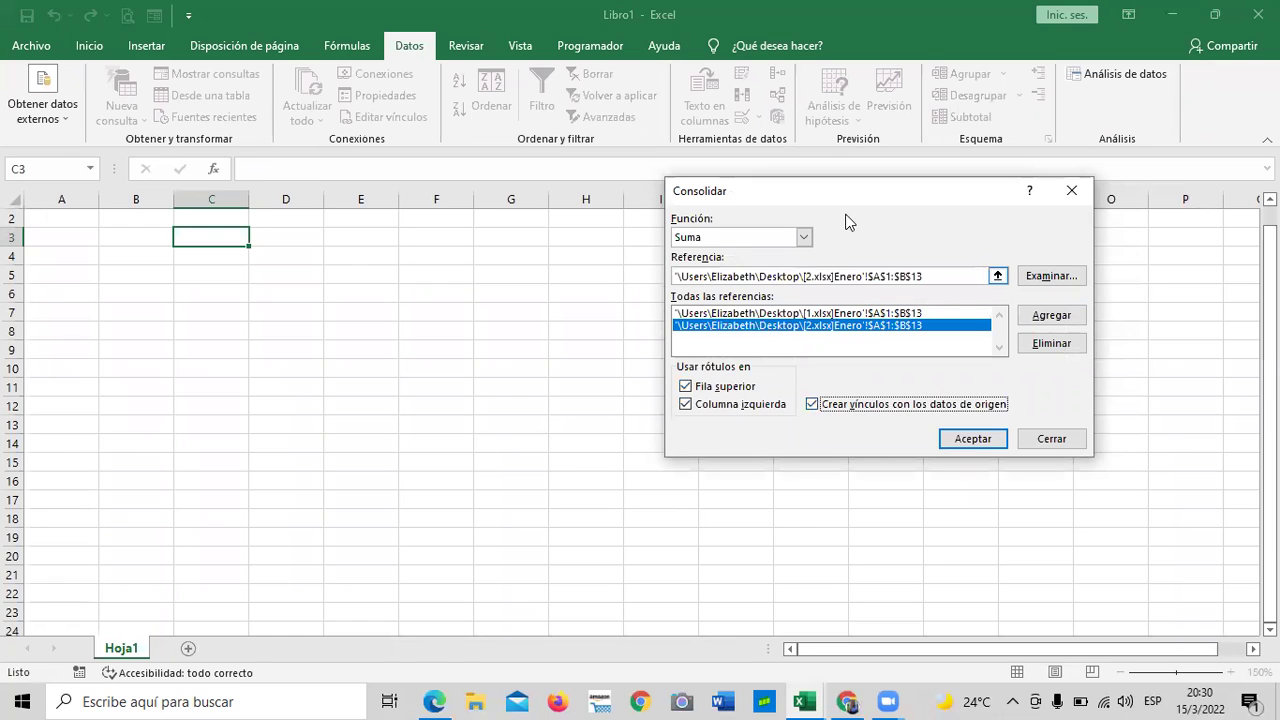
pyautogui.moveTo(878, 205); pyautogui.dragTo(870, 205)
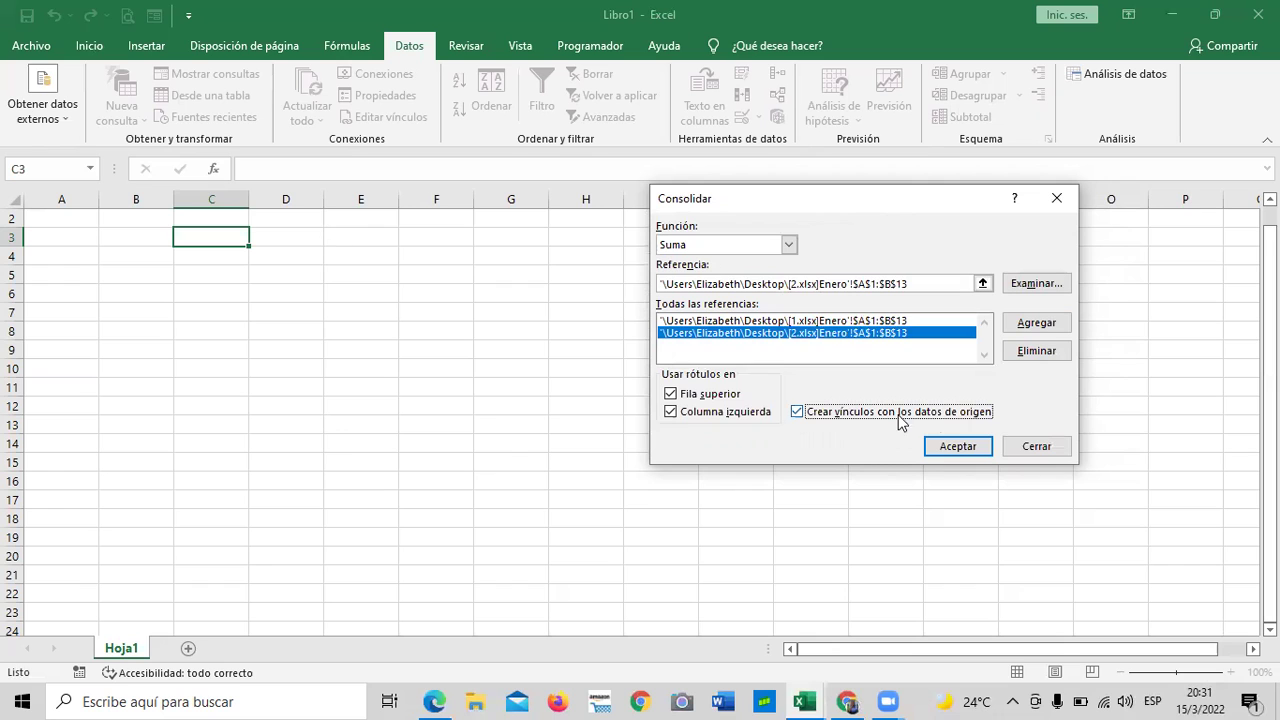
pyautogui.click(956, 446)
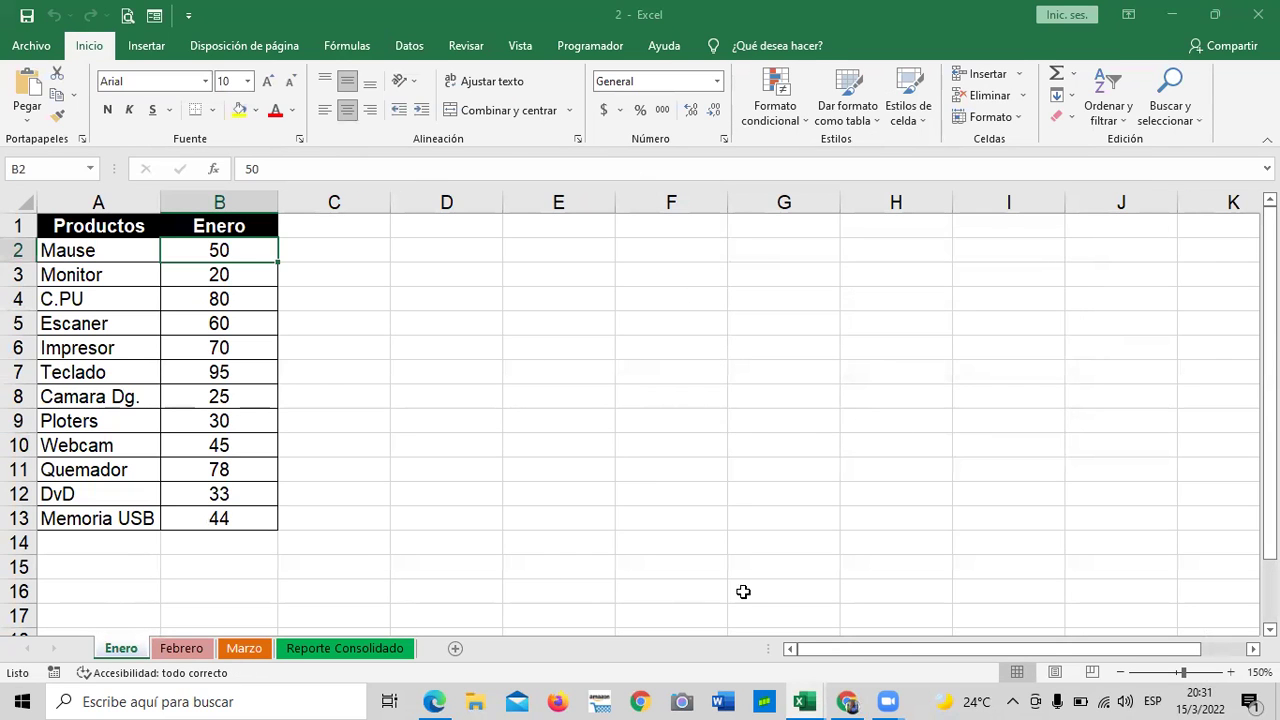
pyautogui.moveTo(806, 700)
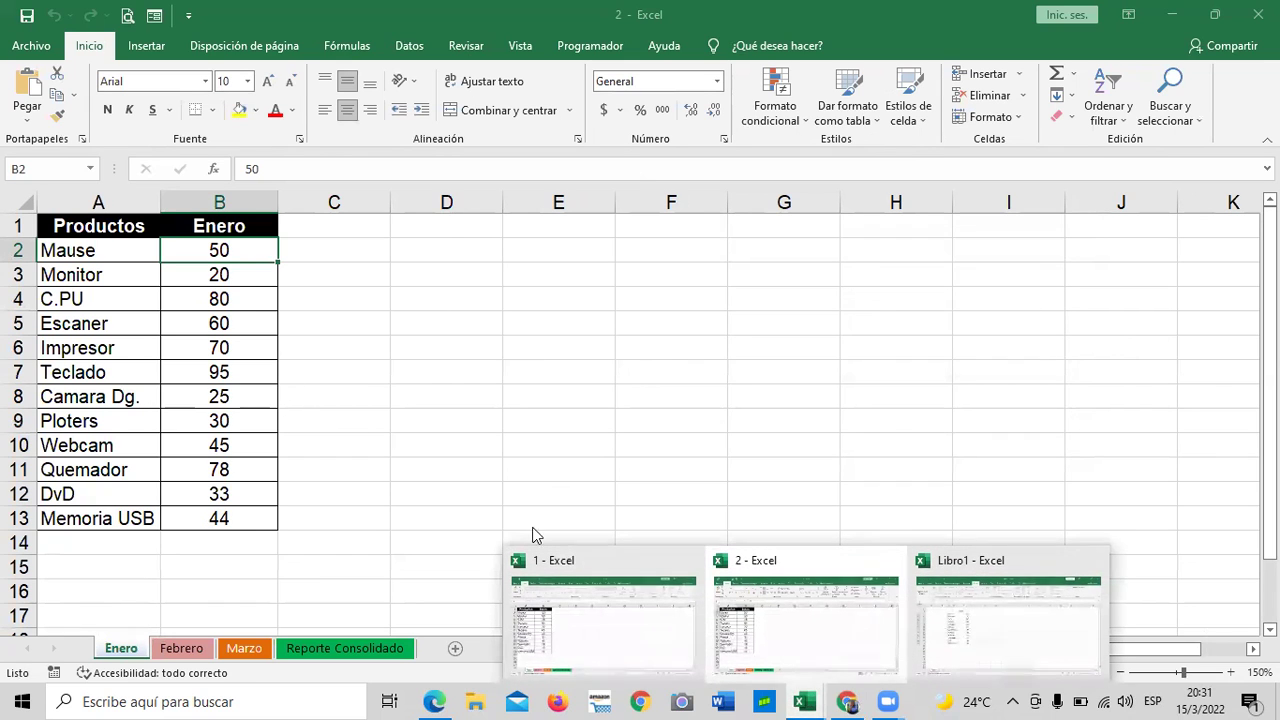
pyautogui.click(1001, 647)
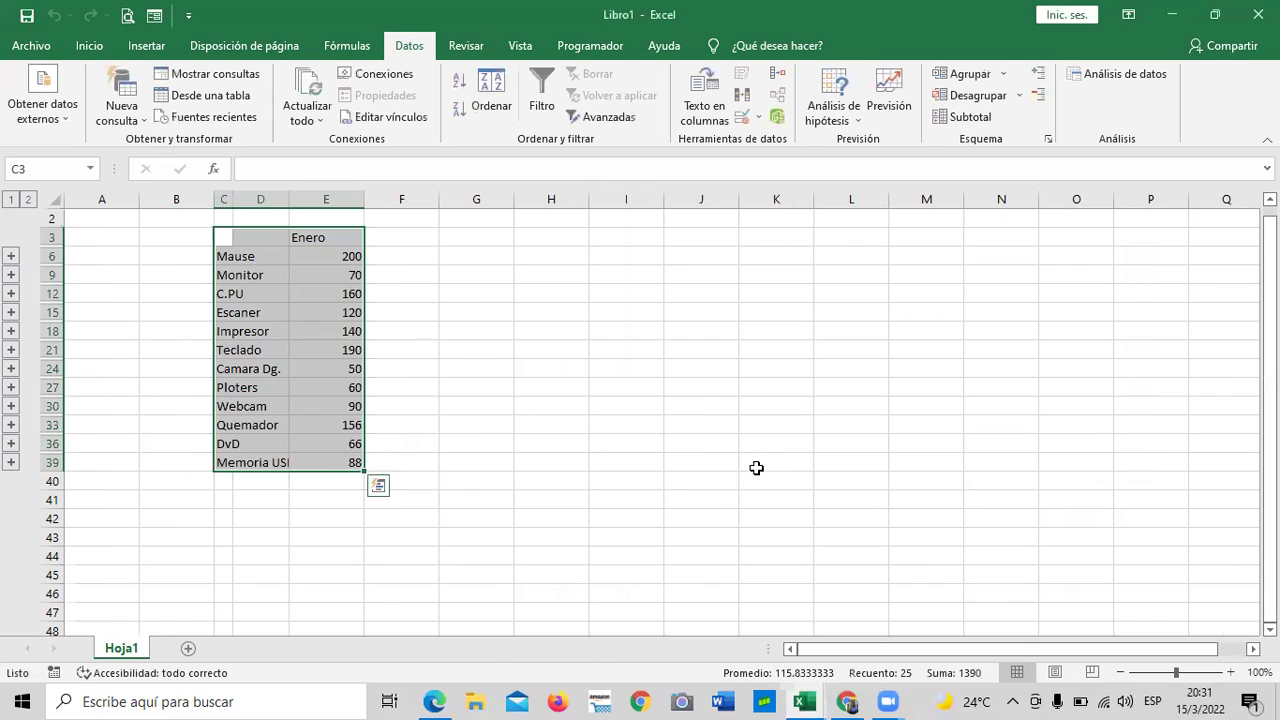
# - Widen column D of the consolidated table so the Memoria USB label fits completely
pyautogui.click(793, 440)
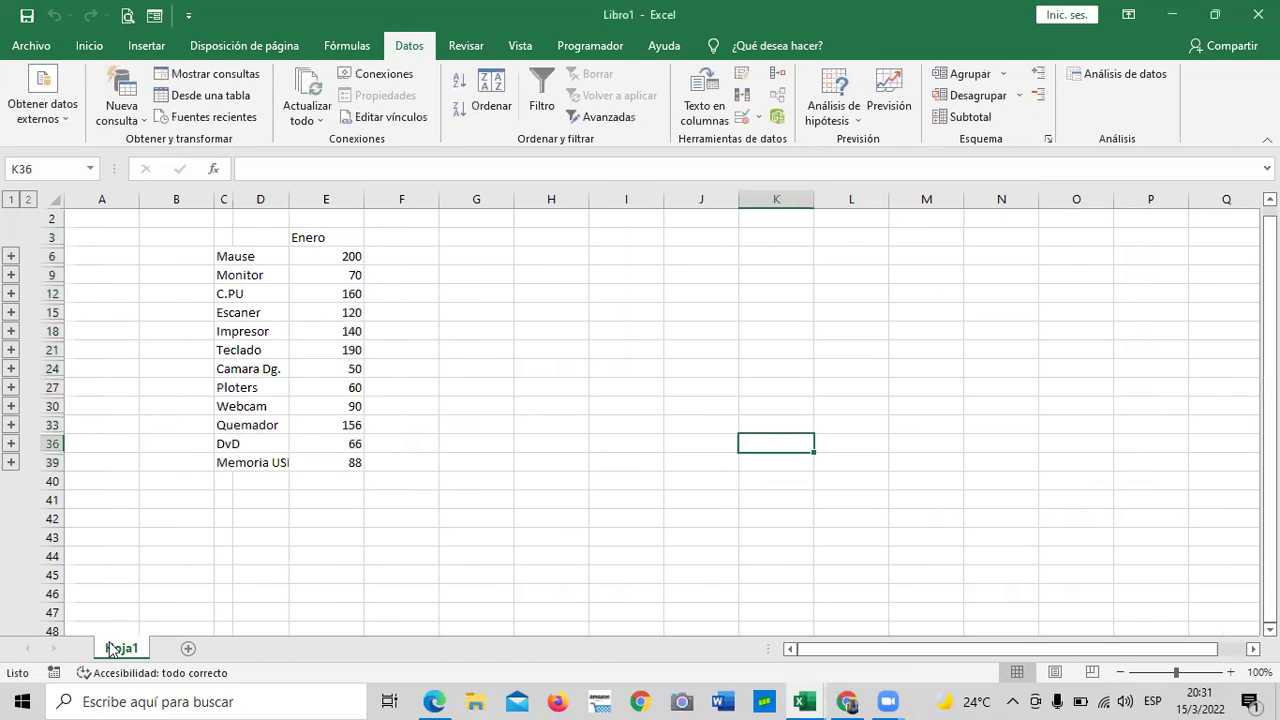
pyautogui.click(470, 608)
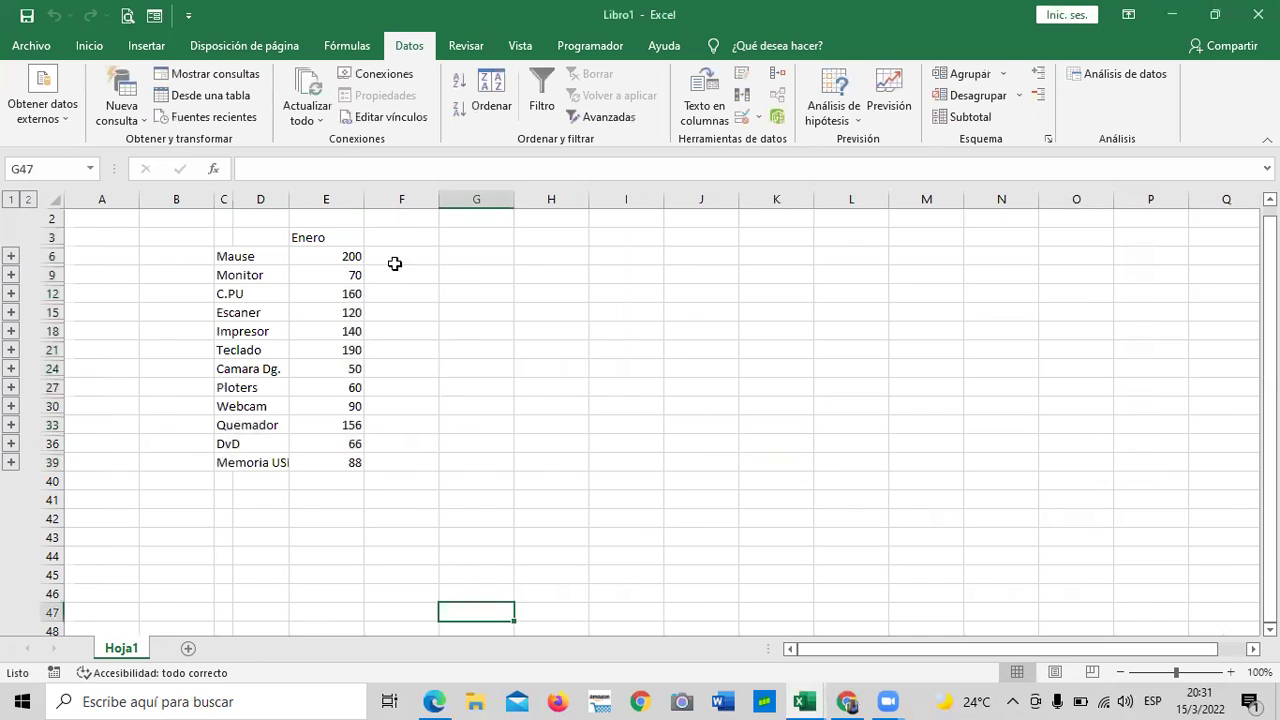
pyautogui.click(329, 236)
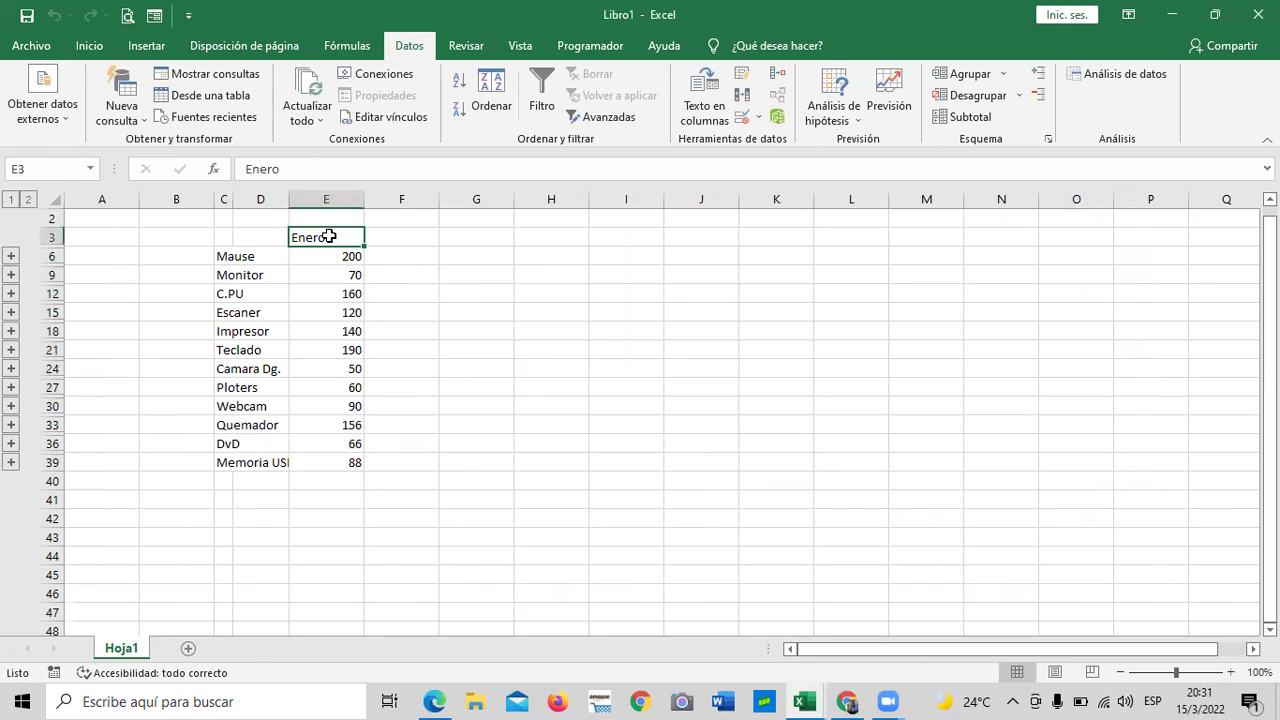
pyautogui.click(249, 256)
pyautogui.click(247, 367)
pyautogui.click(263, 462)
pyautogui.moveTo(290, 197); pyautogui.dragTo(317, 197)
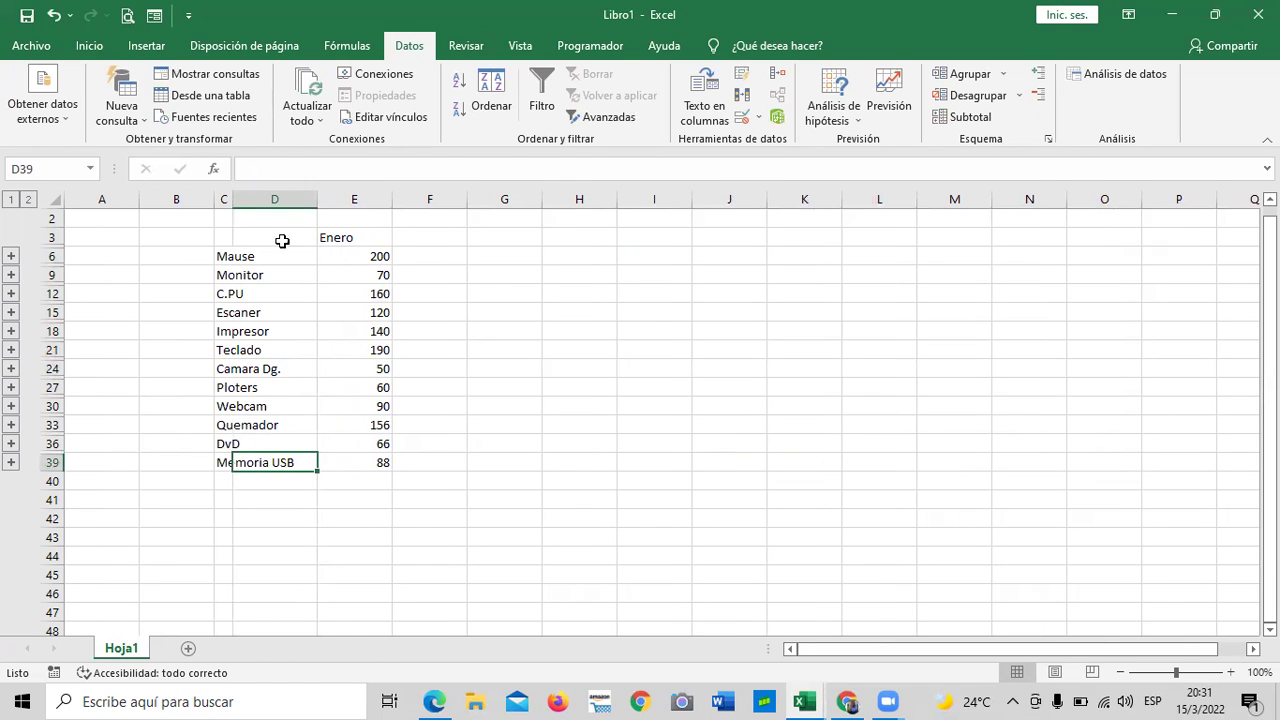
pyautogui.click(484, 478)
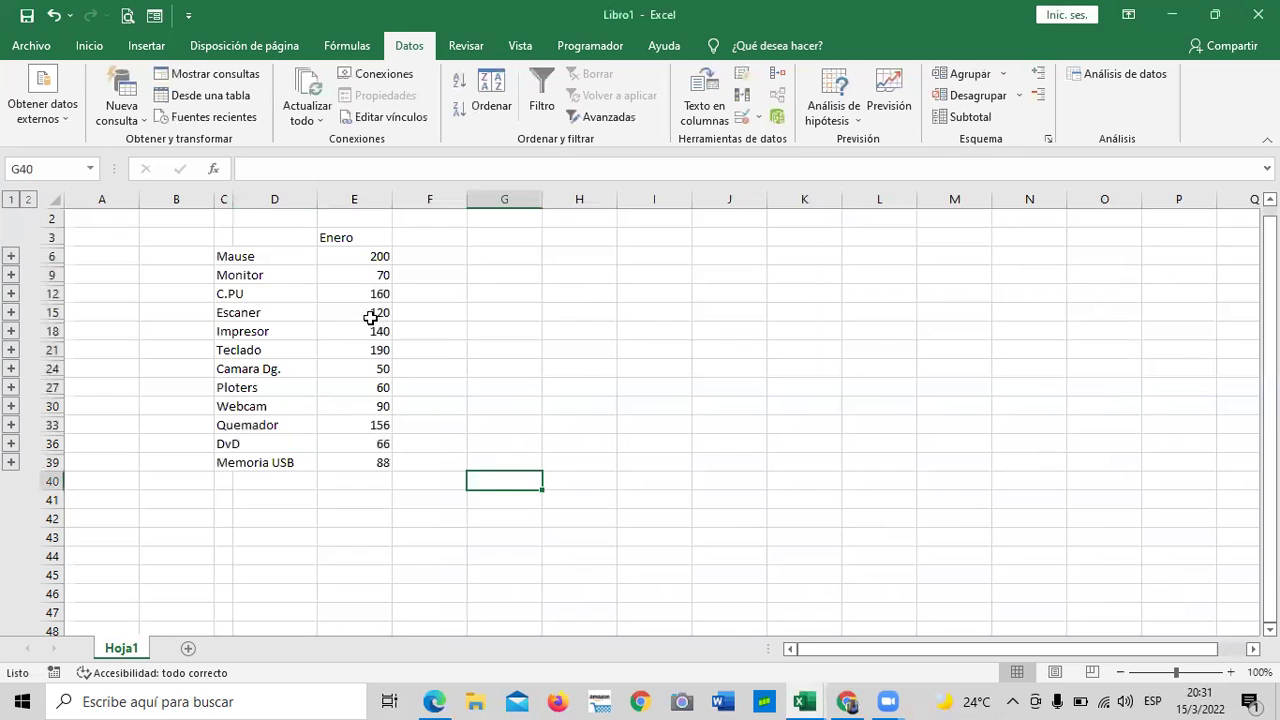
# - Examine the sum formulas behind the consolidated Enero values, from Mause to Escaner and for Memoria USB
pyautogui.click(355, 258)
pyautogui.click(355, 276)
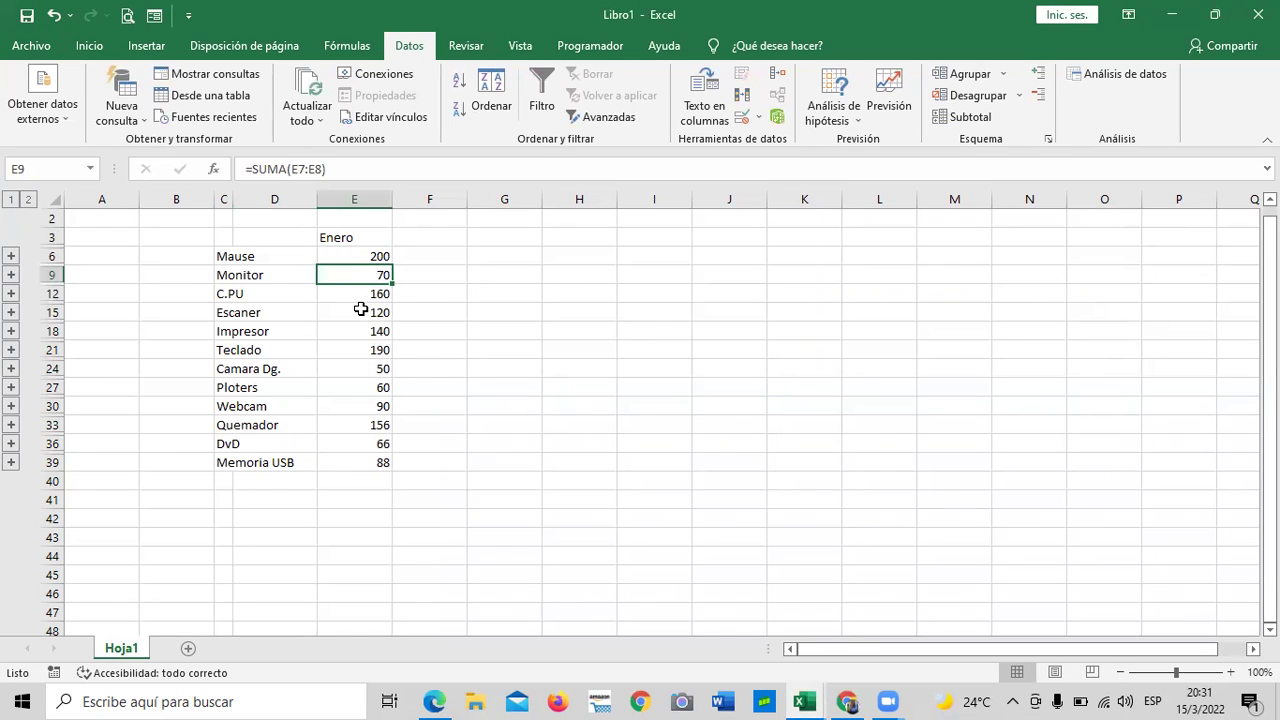
pyautogui.click(361, 310)
pyautogui.click(357, 290)
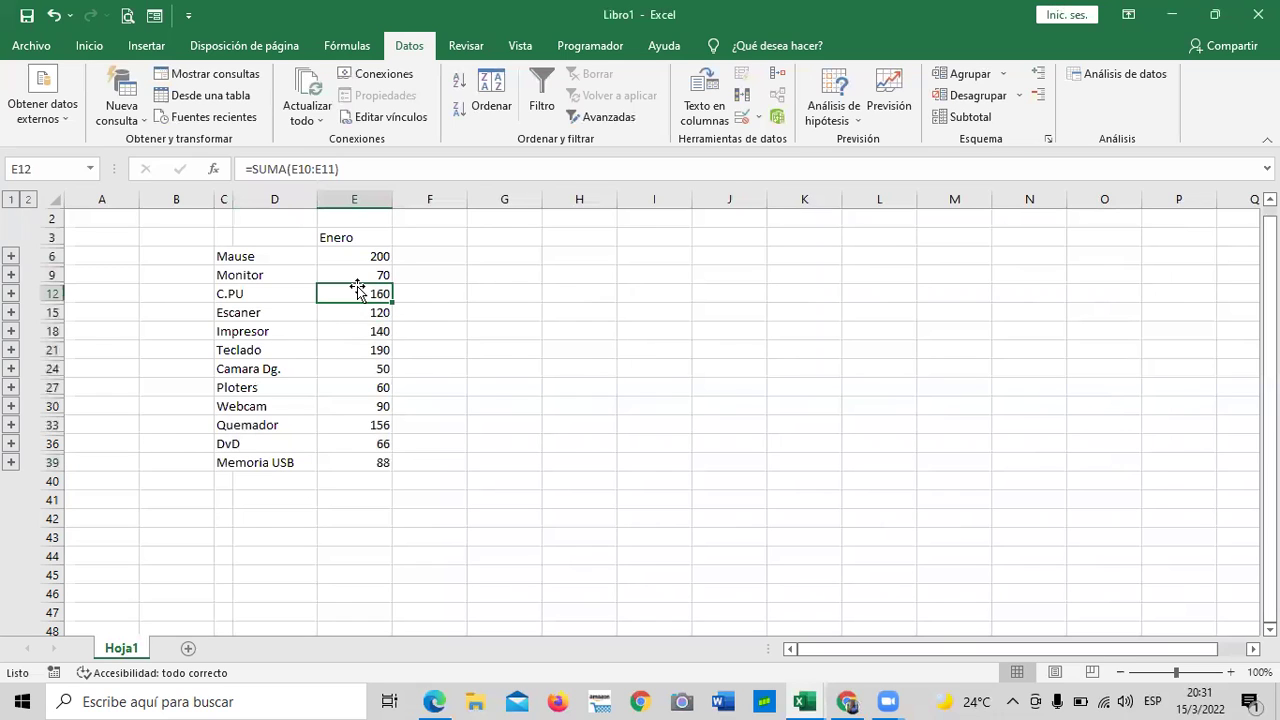
pyautogui.click(354, 273)
pyautogui.click(350, 251)
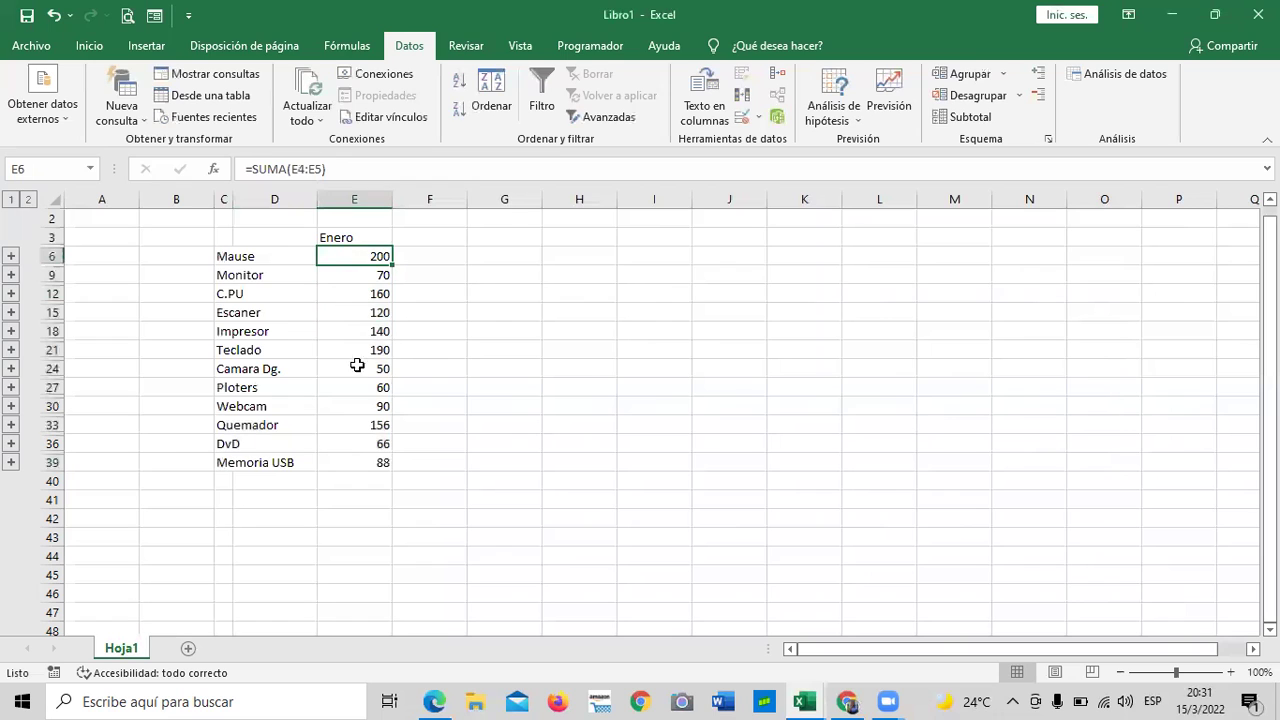
pyautogui.click(358, 462)
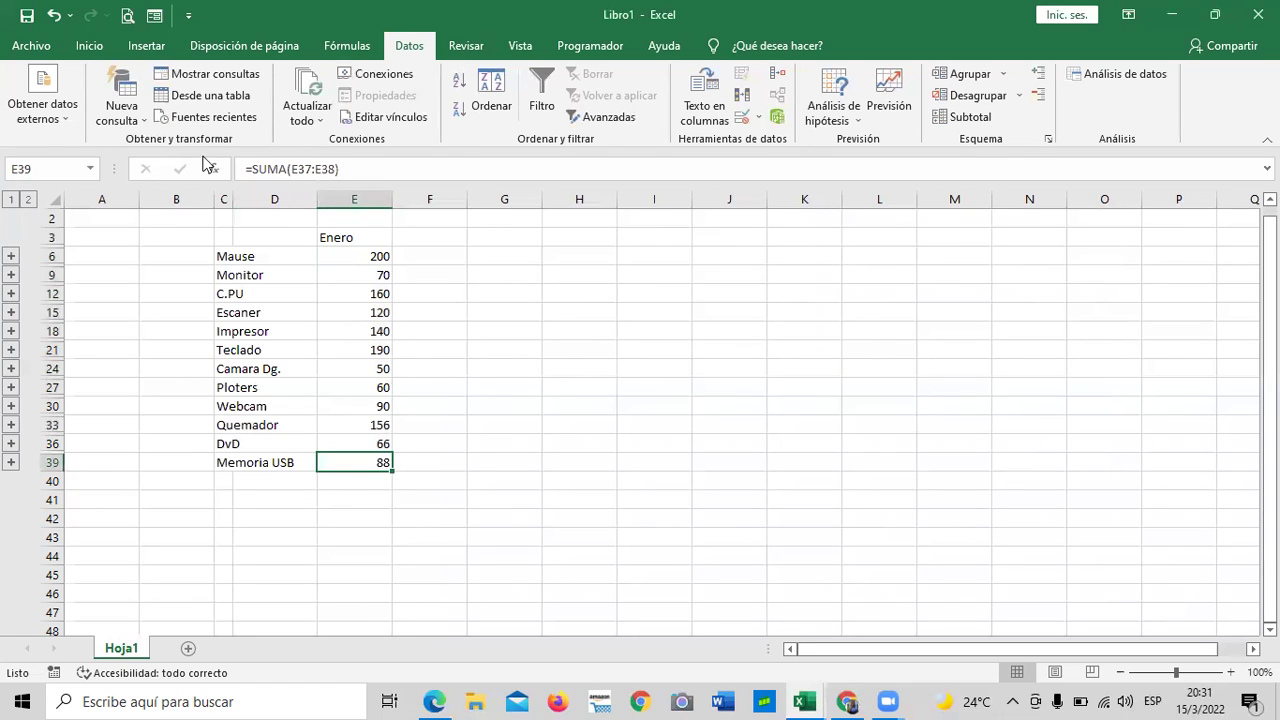
# - Expand the Mause outline group, inspect its two source workbook labels, and collapse the group again
pyautogui.click(11, 257)
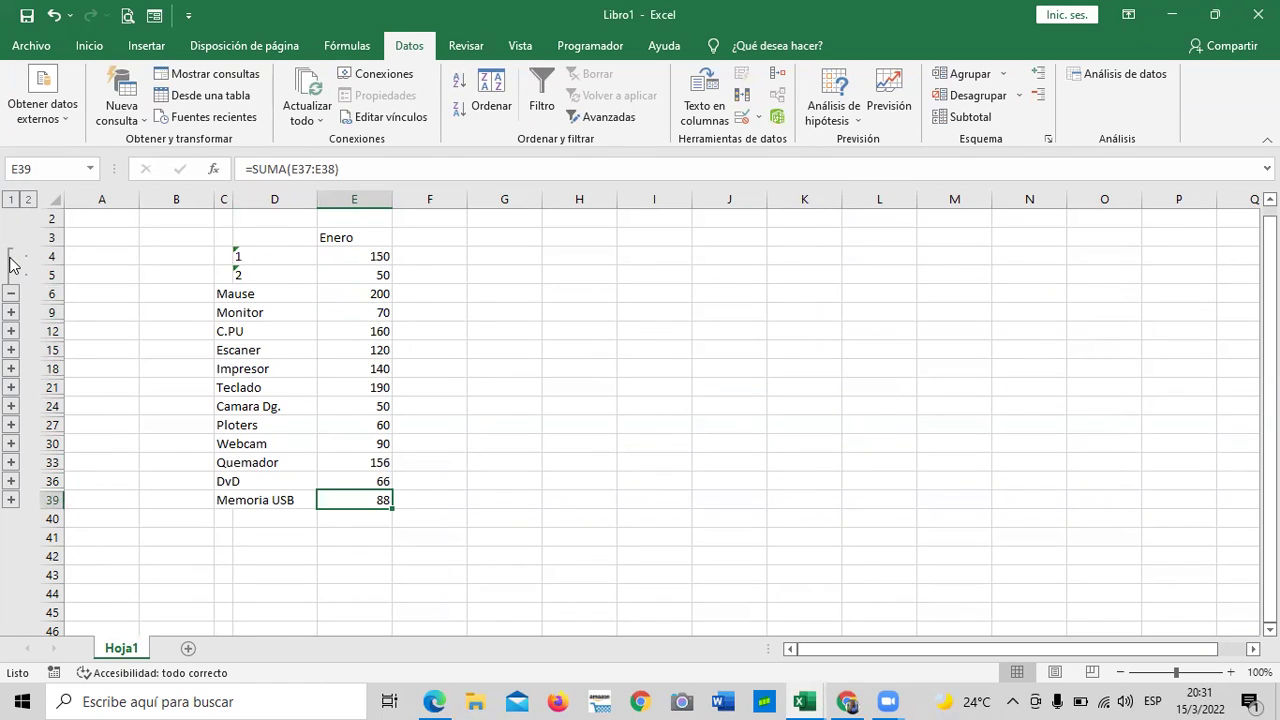
pyautogui.click(259, 253)
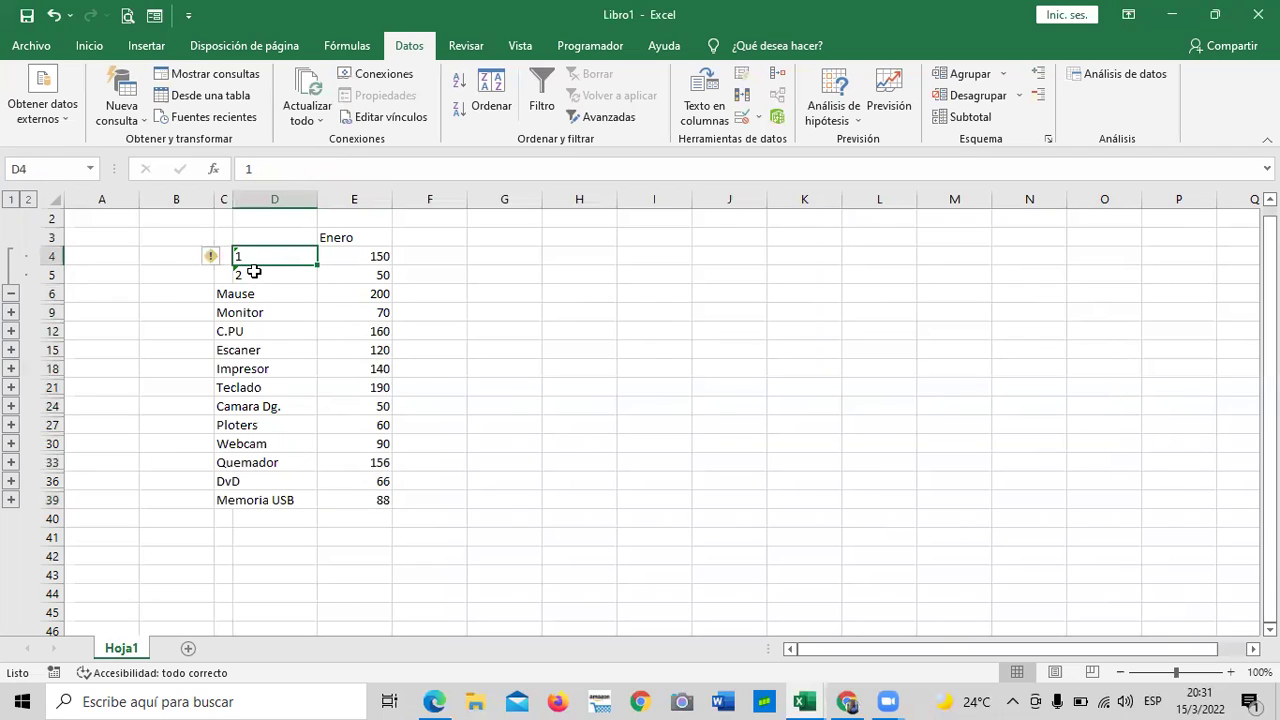
pyautogui.click(254, 271)
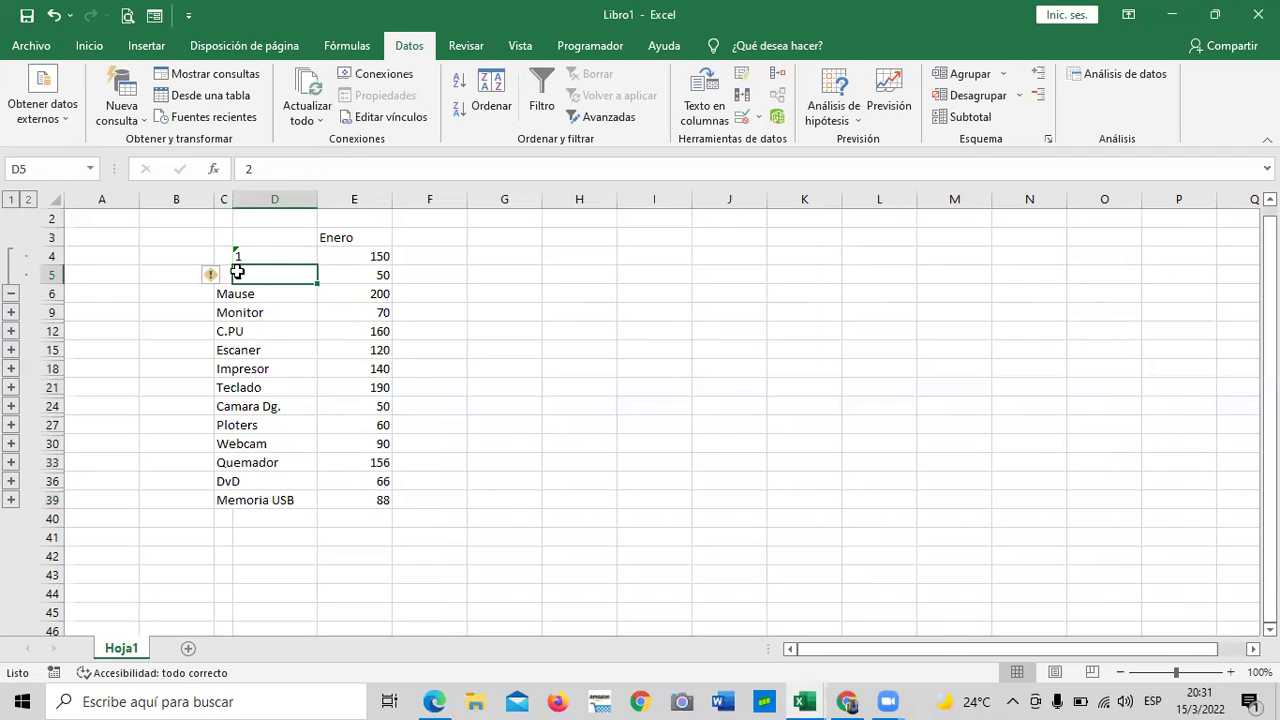
pyautogui.click(11, 293)
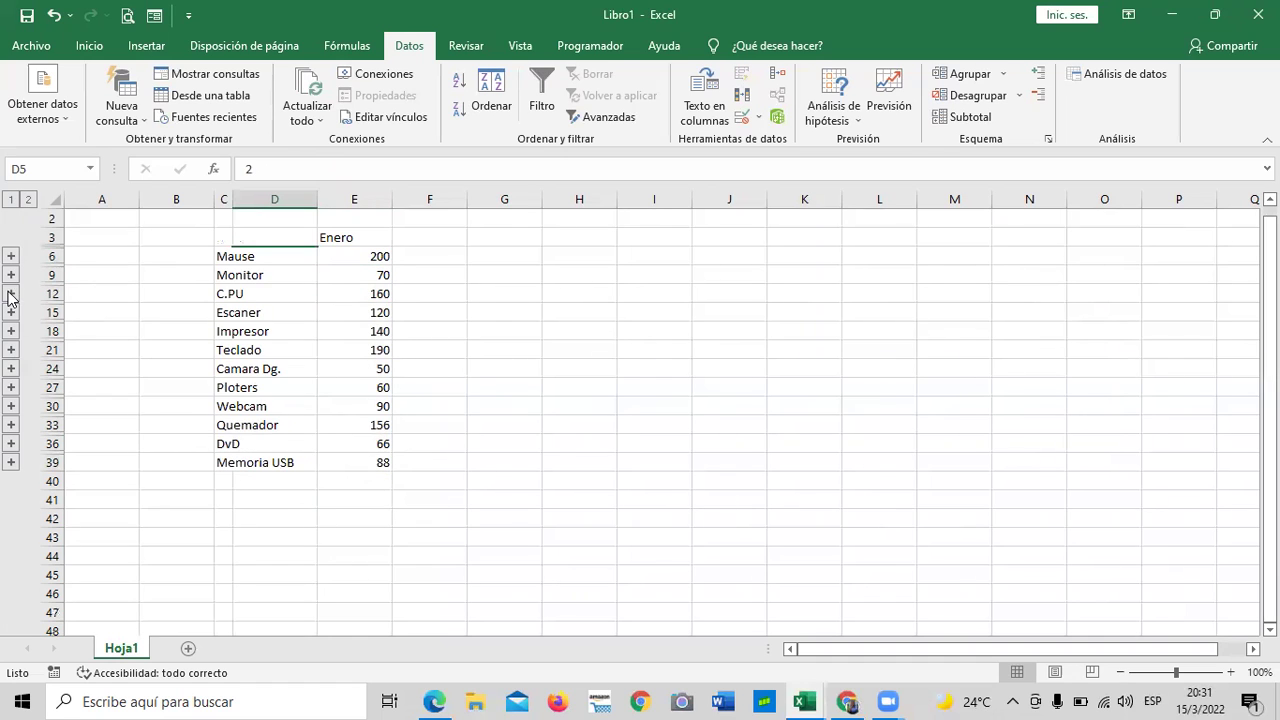
# - Expand and collapse the Monitor and C.PU outline groups to examine the values from each source workbook
pyautogui.click(10, 276)
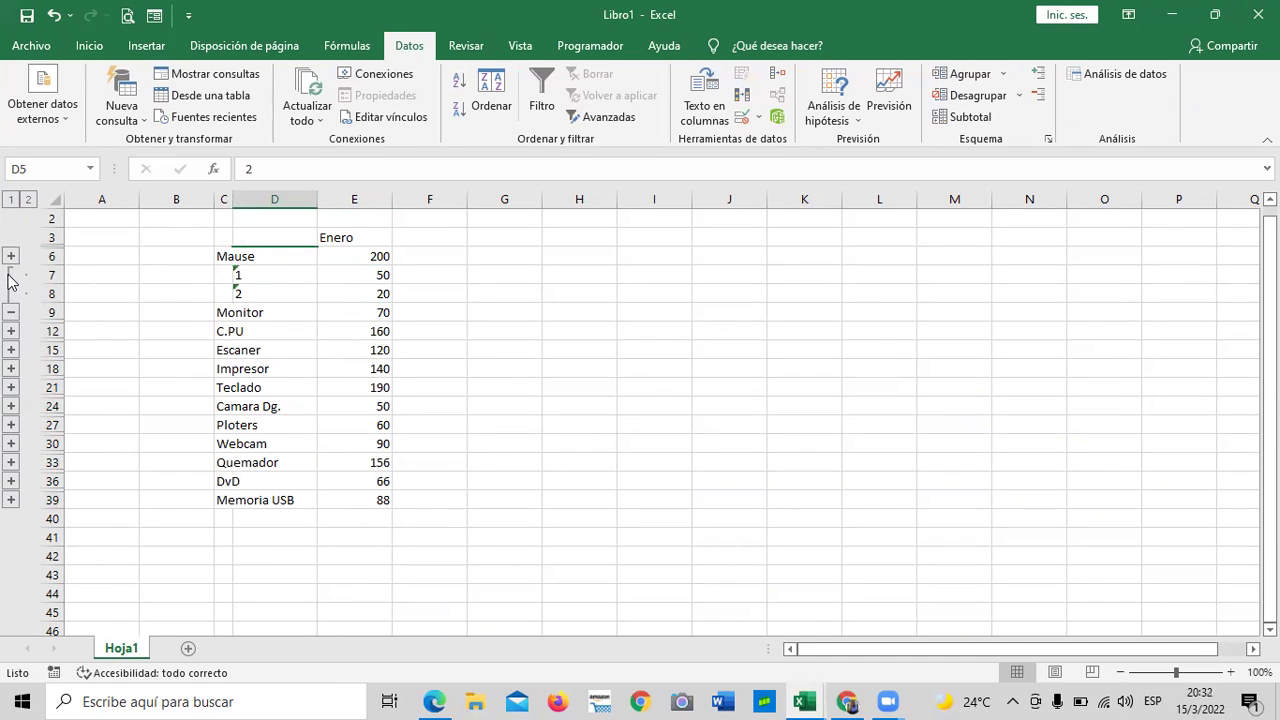
pyautogui.click(11, 313)
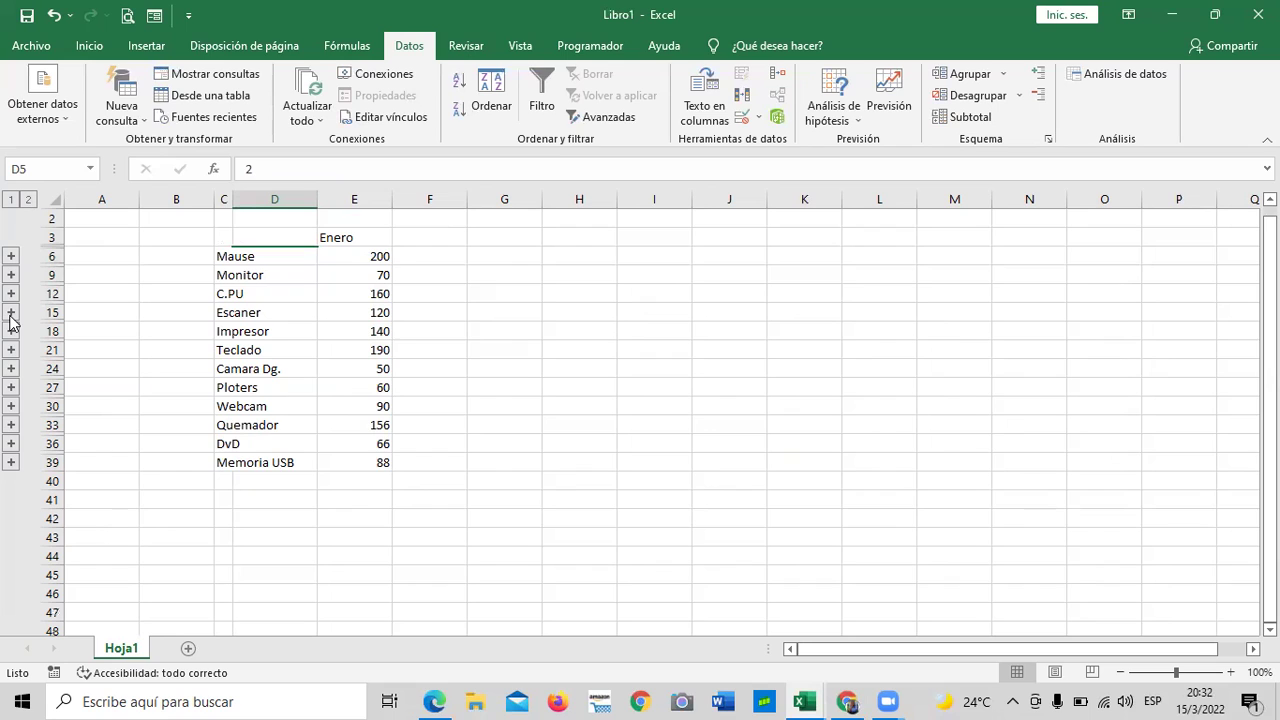
pyautogui.click(11, 293)
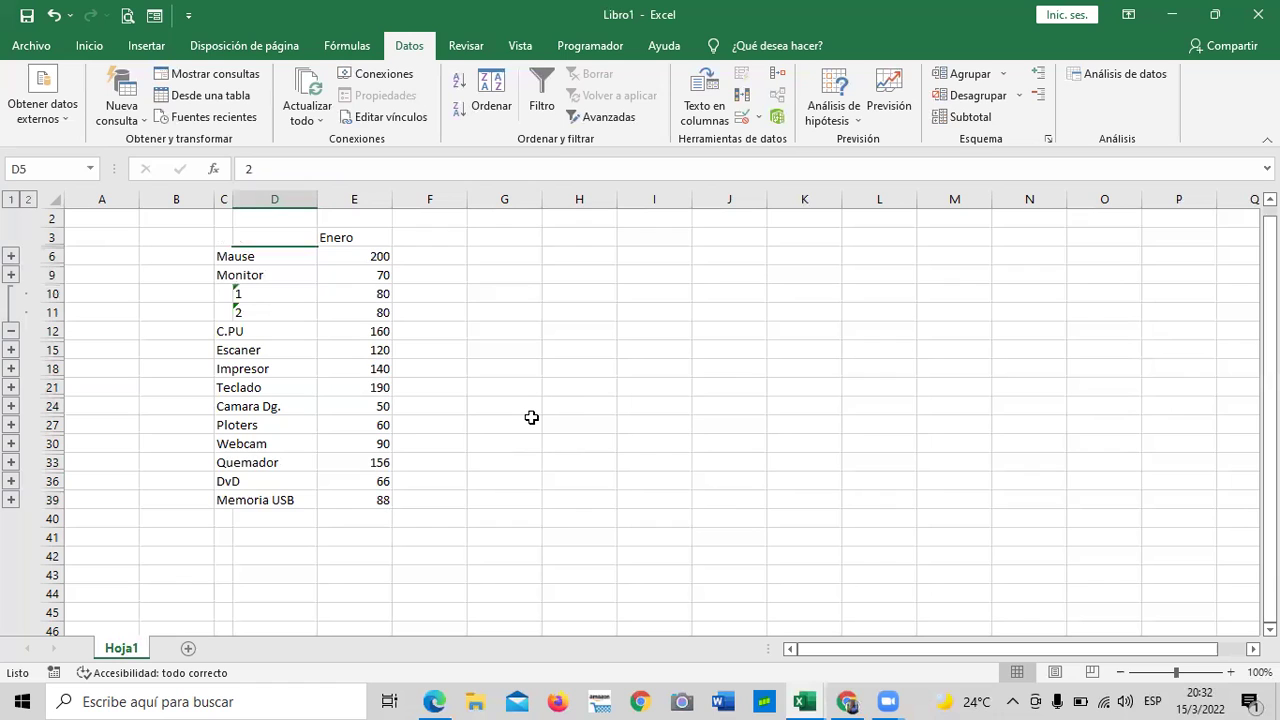
pyautogui.click(11, 274)
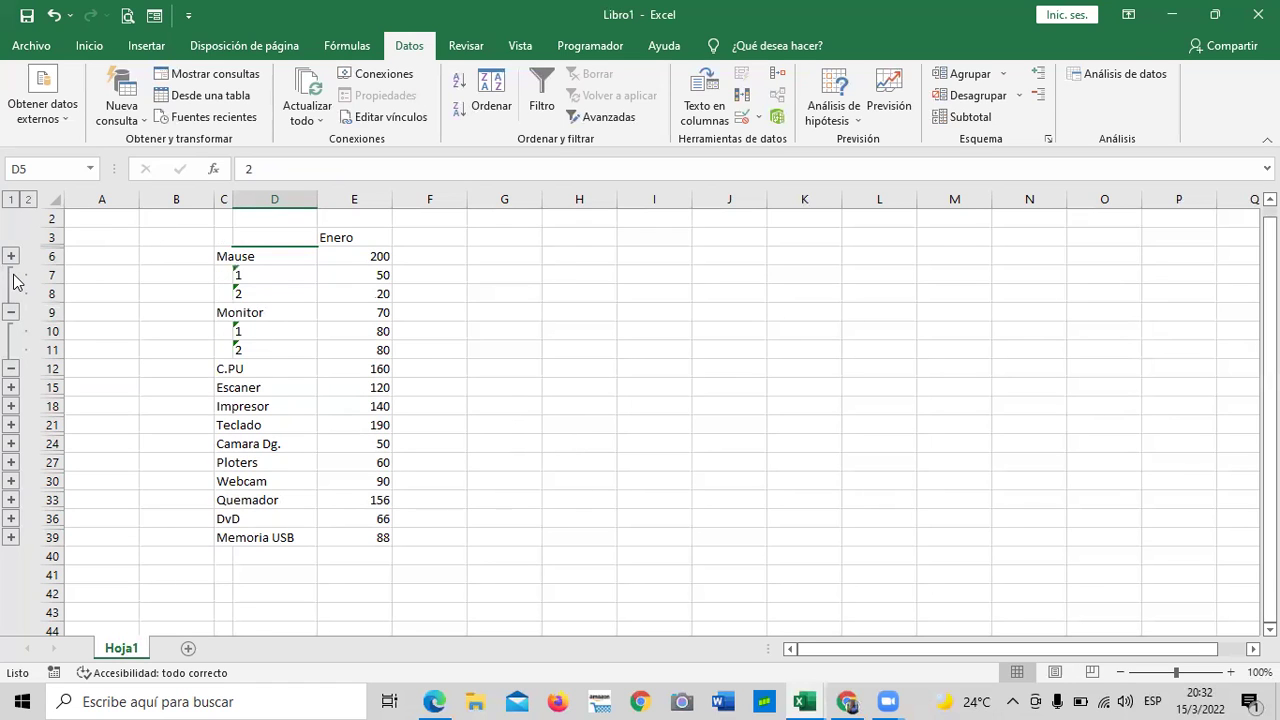
pyautogui.click(11, 368)
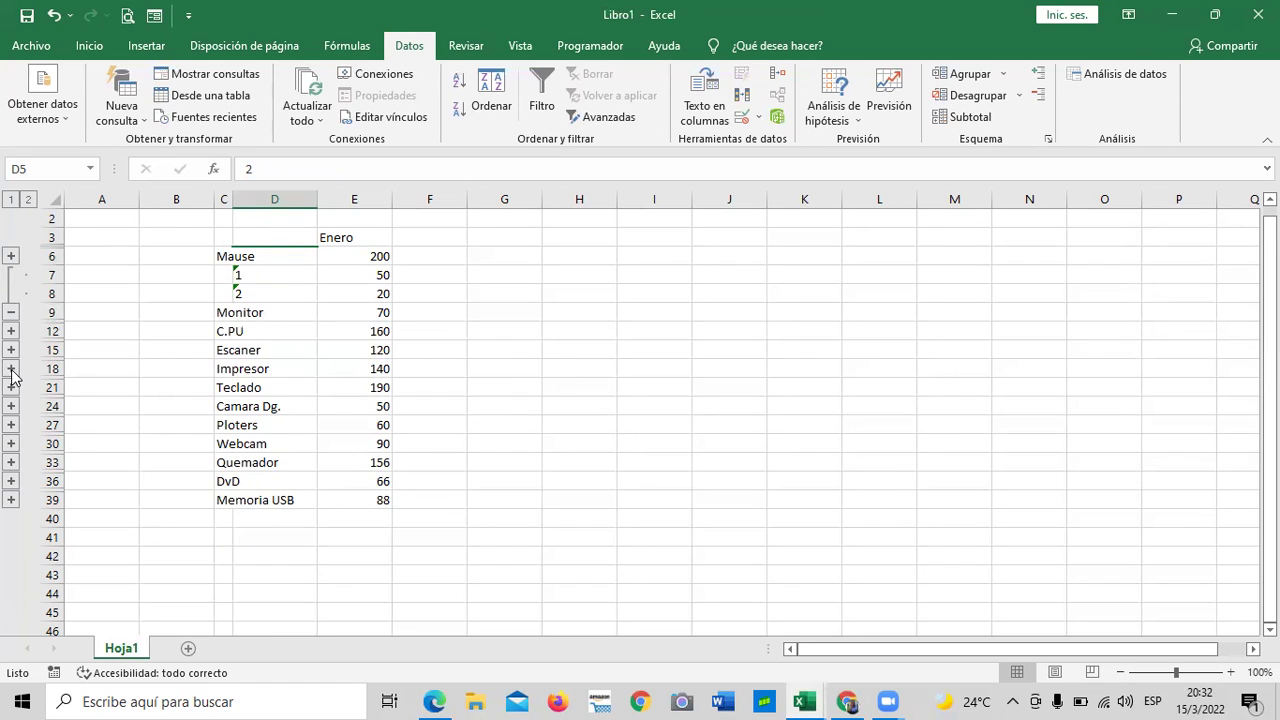
# - Expand the Memoria USB and DvD outline groups to examine their values from each source workbook, and collapse both groups
pyautogui.click(11, 499)
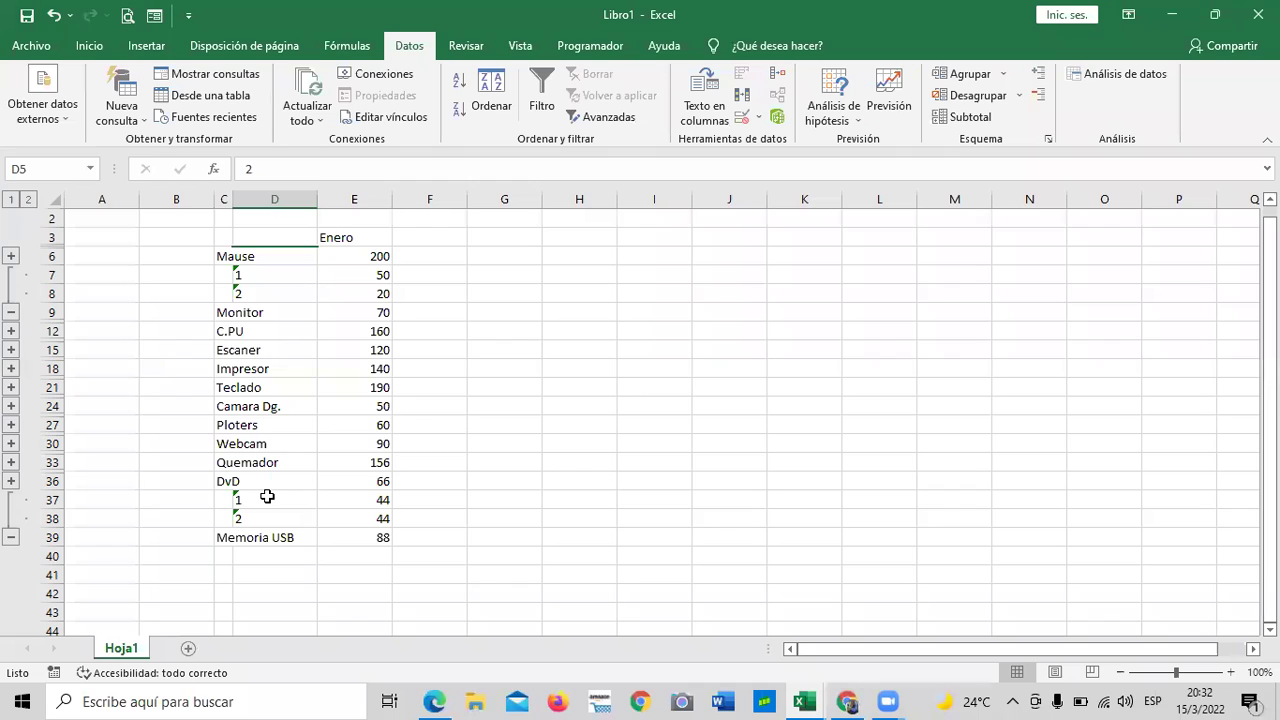
pyautogui.click(10, 537)
pyautogui.click(11, 499)
pyautogui.click(11, 484)
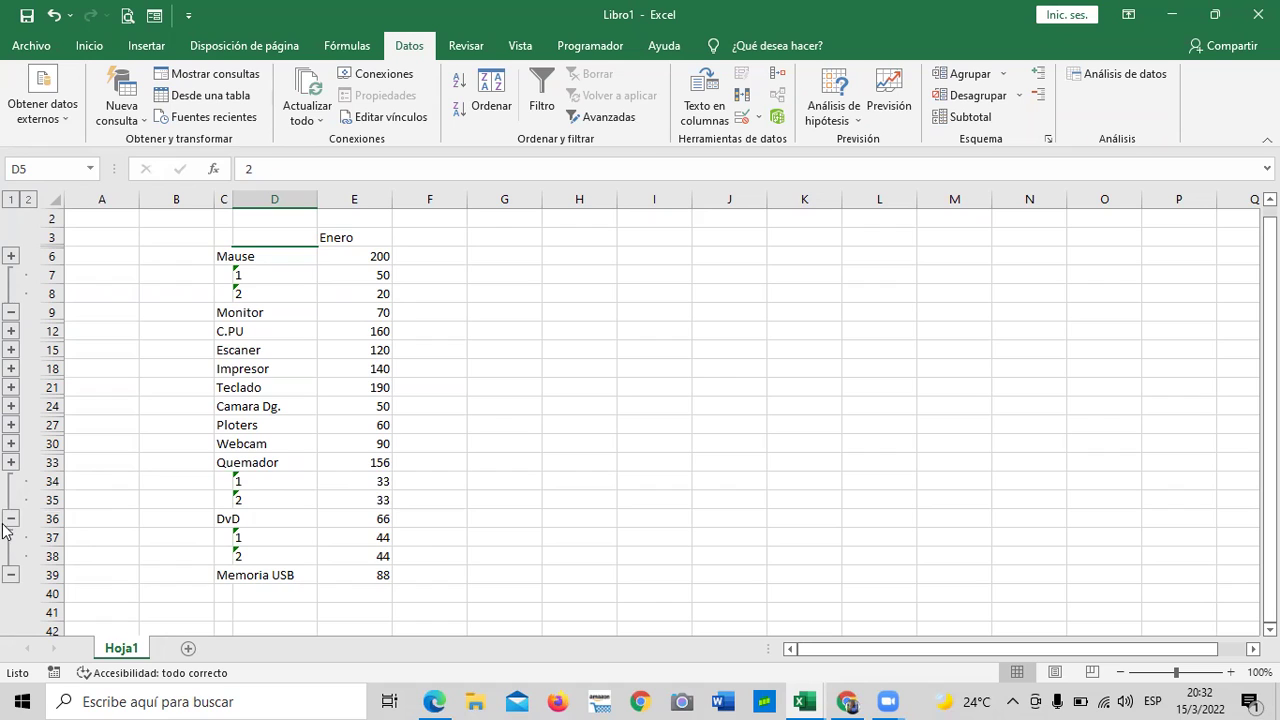
pyautogui.click(11, 519)
pyautogui.click(11, 537)
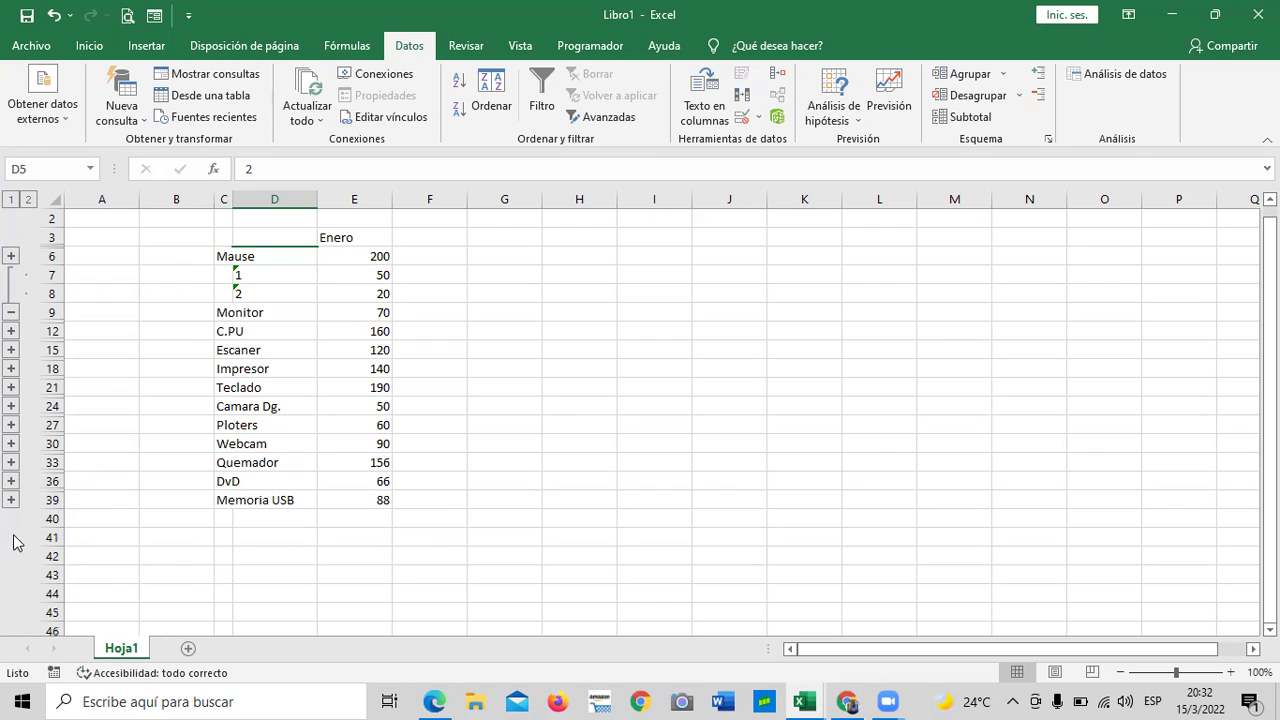
# - Expand the Mause outline group to view its source values, and collapse both the Mause and Monitor groups
pyautogui.click(12, 259)
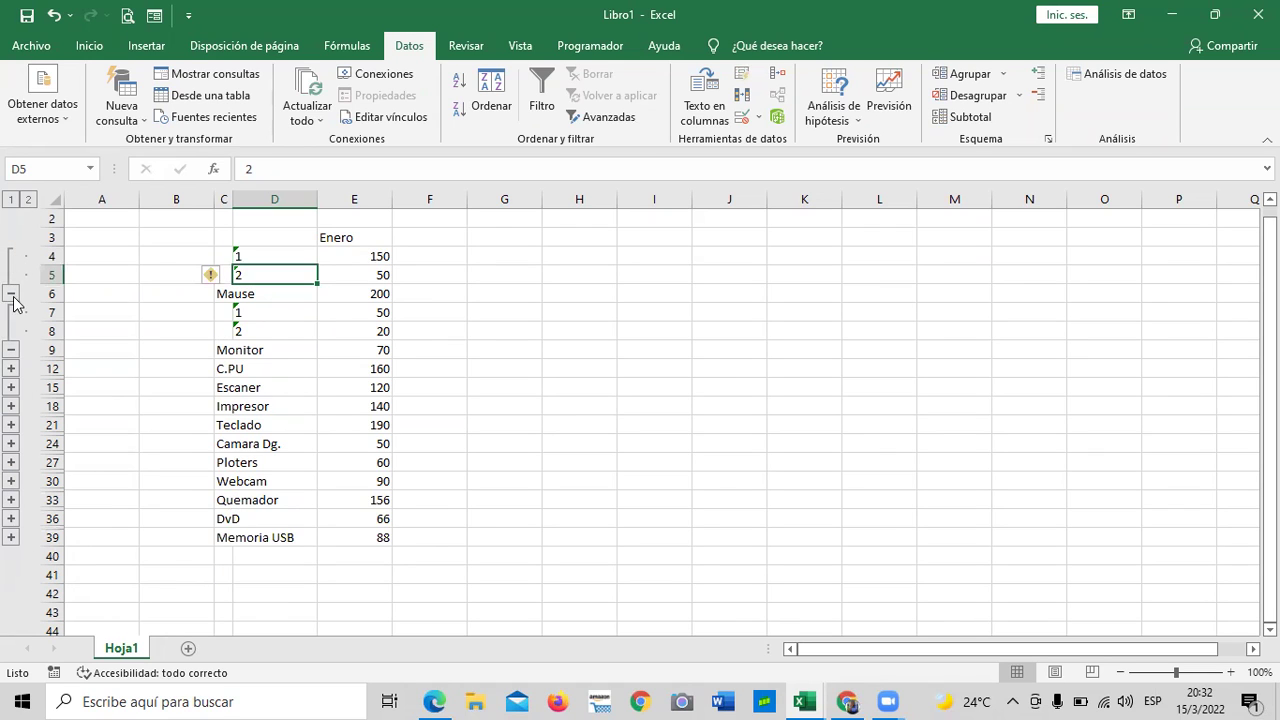
pyautogui.click(11, 295)
pyautogui.click(11, 312)
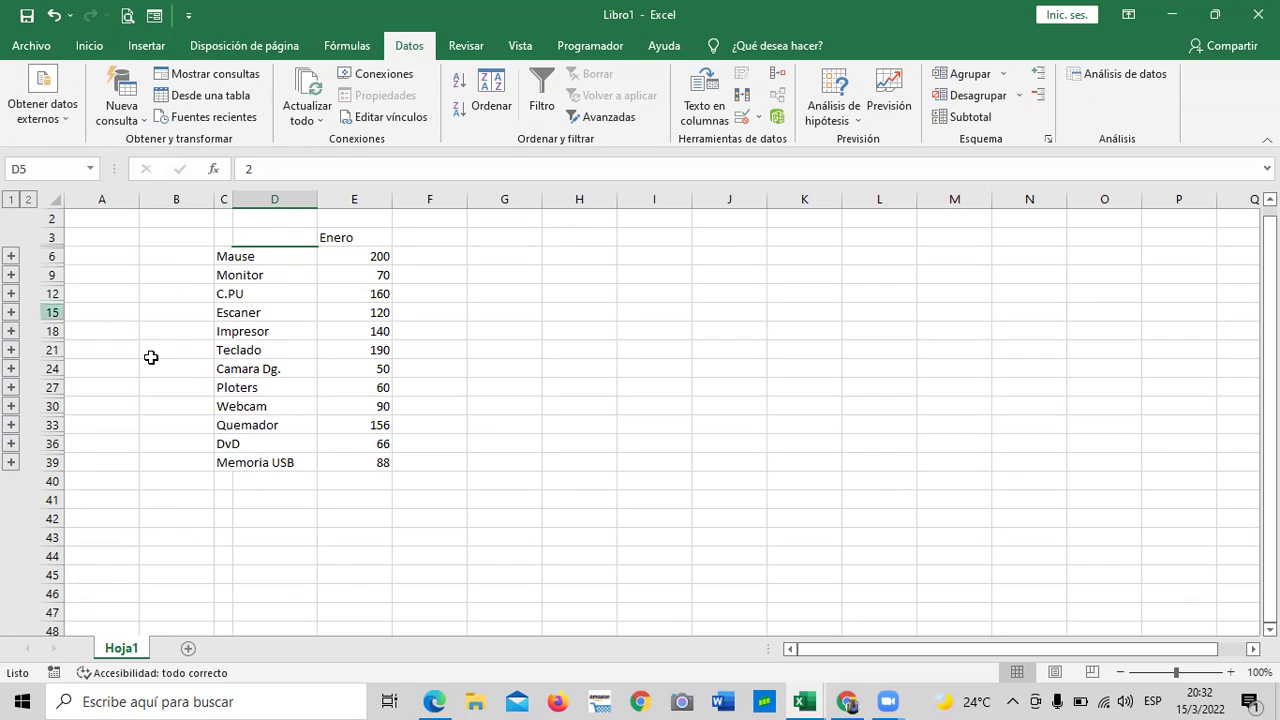
pyautogui.click(512, 355)
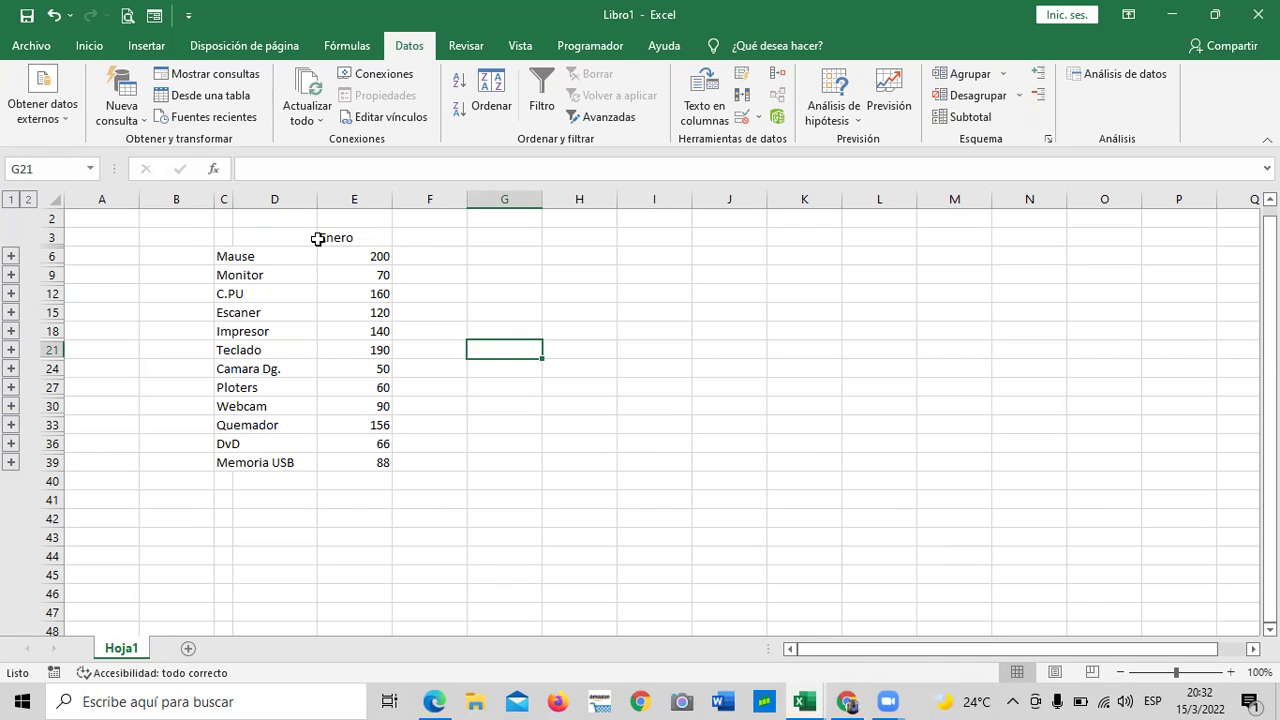
# - Switch to workbook 1 and set the Enero value for Mause in cell B2 to 50
pyautogui.moveTo(803, 700)
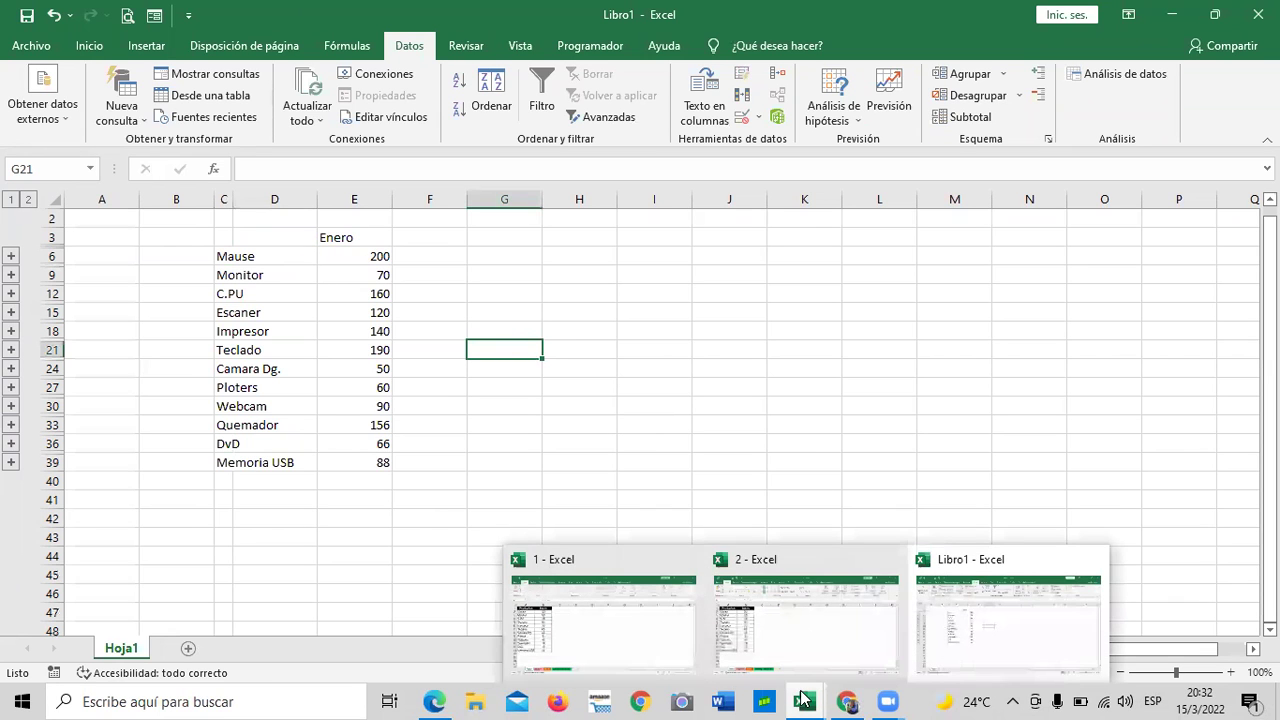
pyautogui.click(650, 640)
pyautogui.click(597, 464)
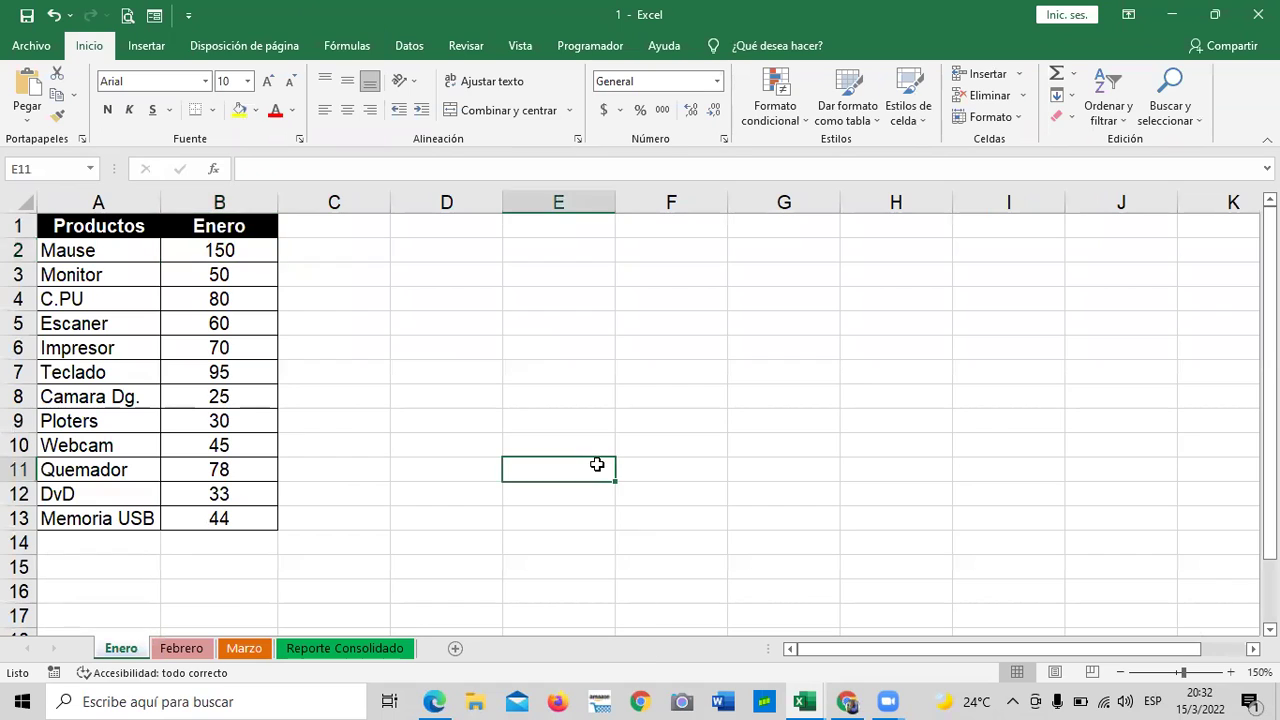
pyautogui.click(222, 251)
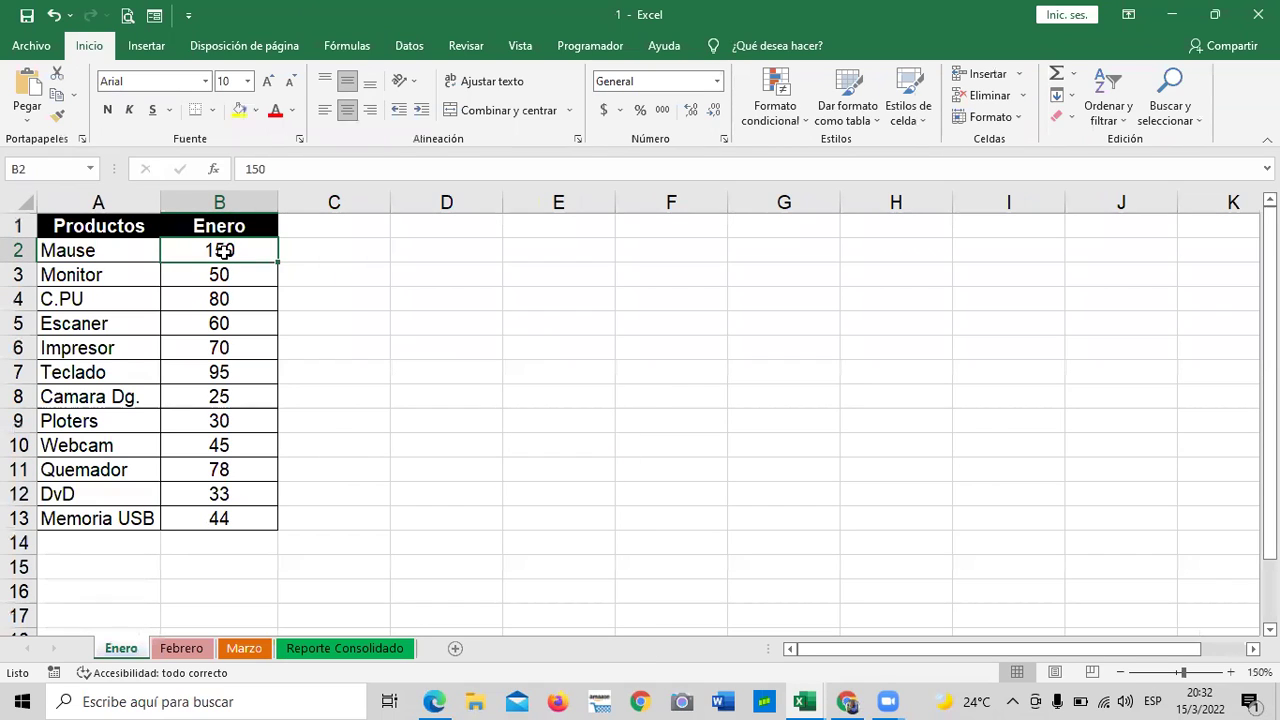
pyautogui.write('50')
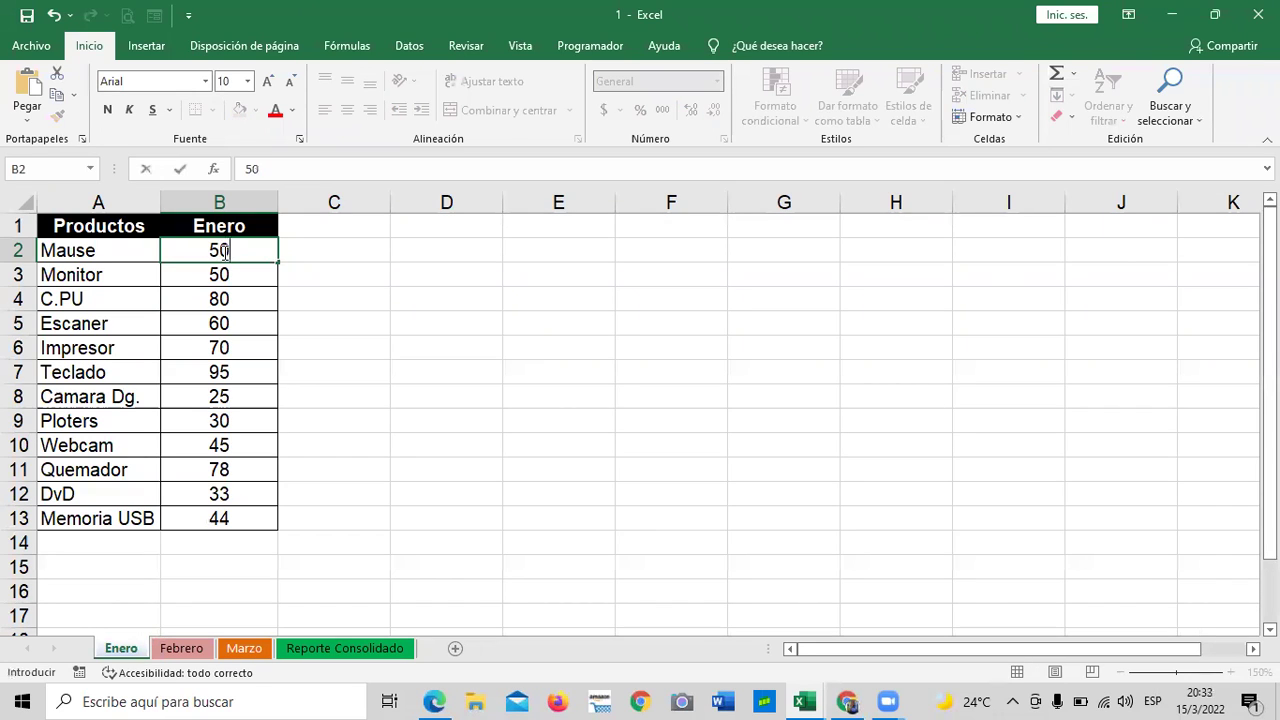
pyautogui.press('Return')
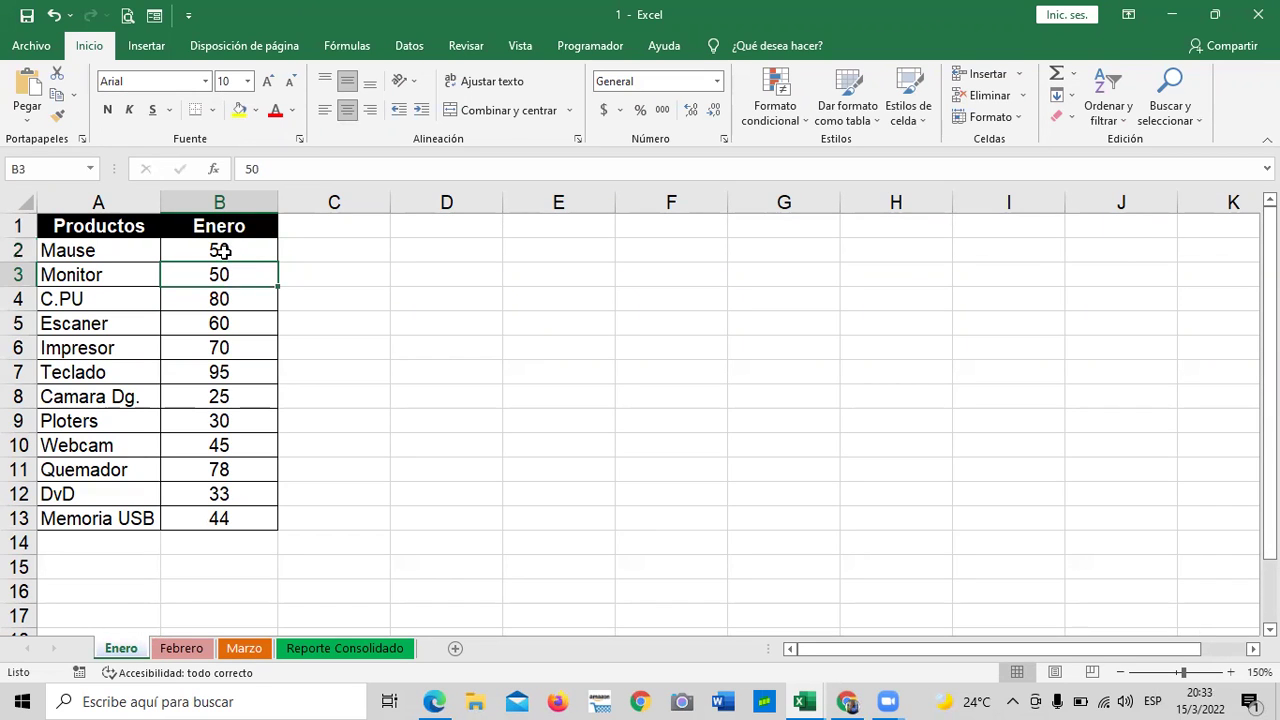
pyautogui.click(451, 317)
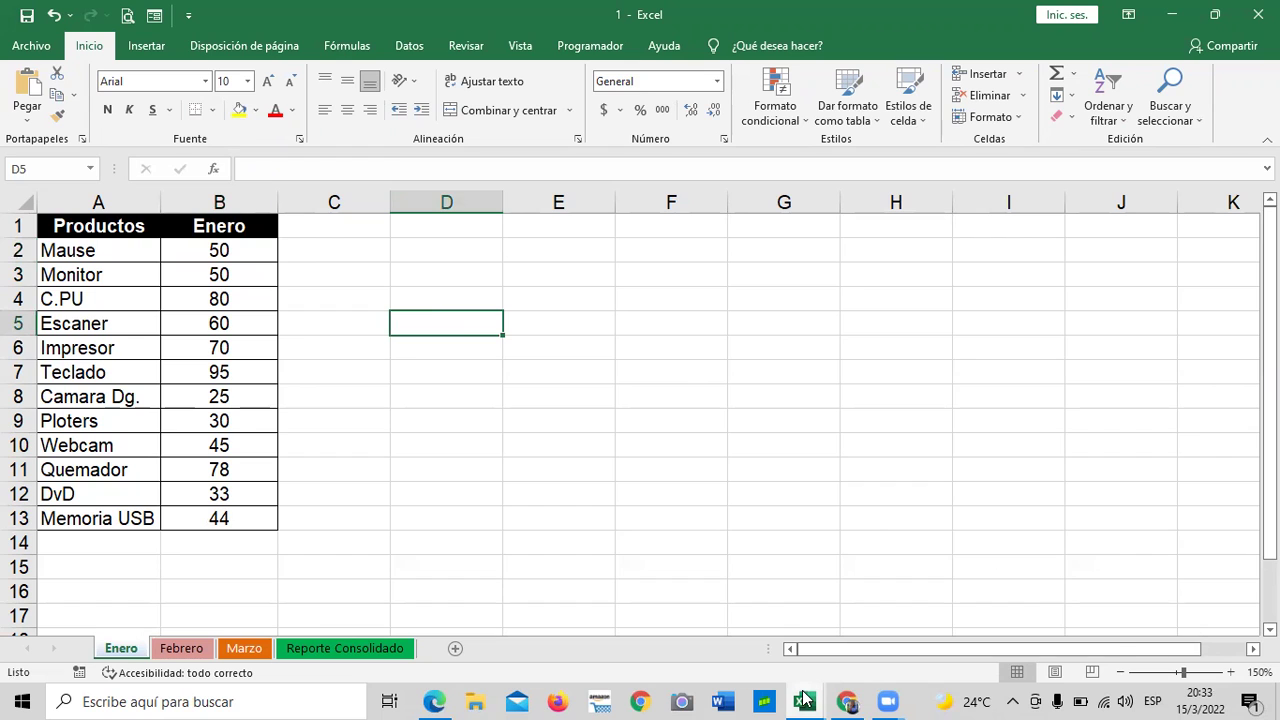
# - Return to Libro1 and check the consolidated Mause sum and its expanded source rows against the changed source value
pyautogui.moveTo(804, 700)
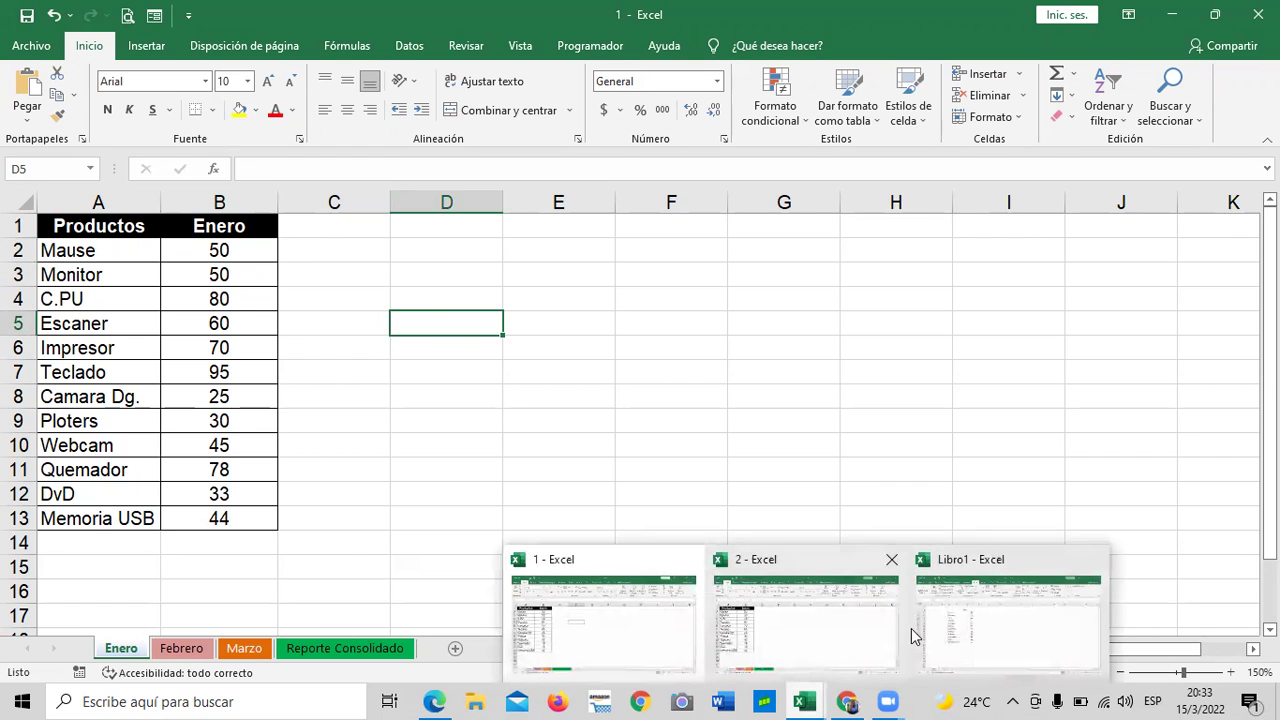
pyautogui.click(999, 630)
pyautogui.click(754, 442)
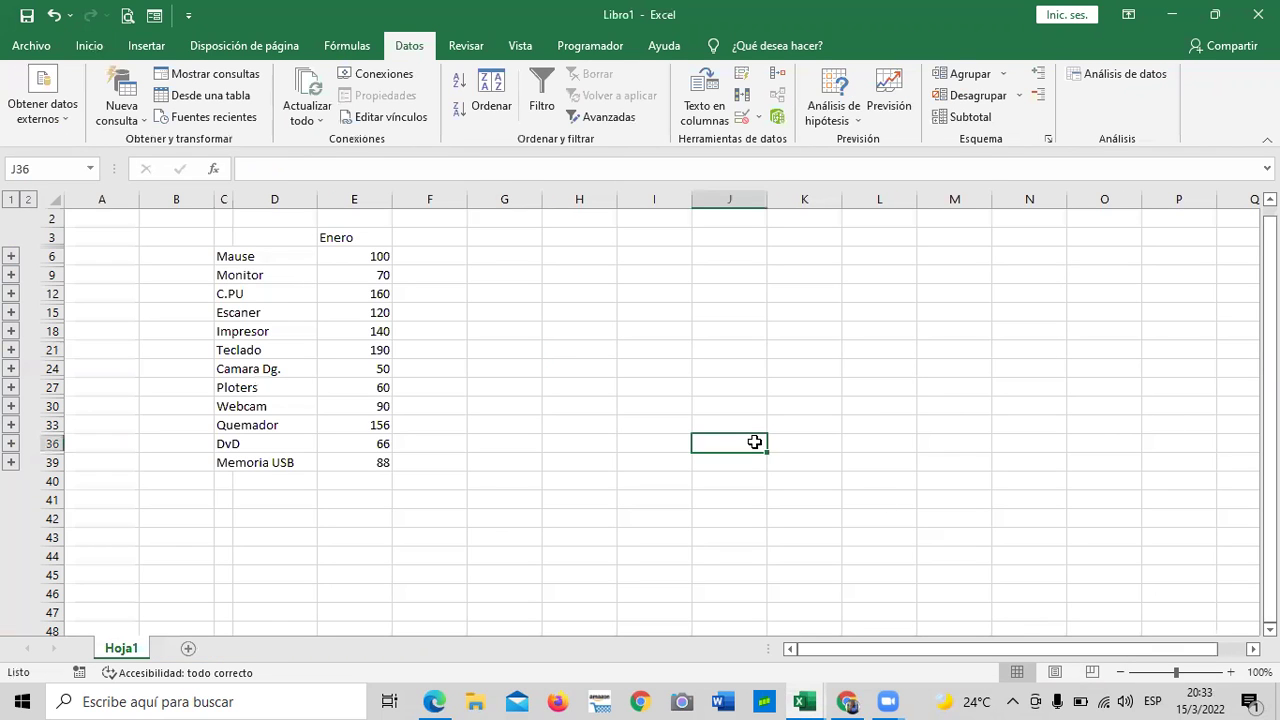
pyautogui.click(345, 254)
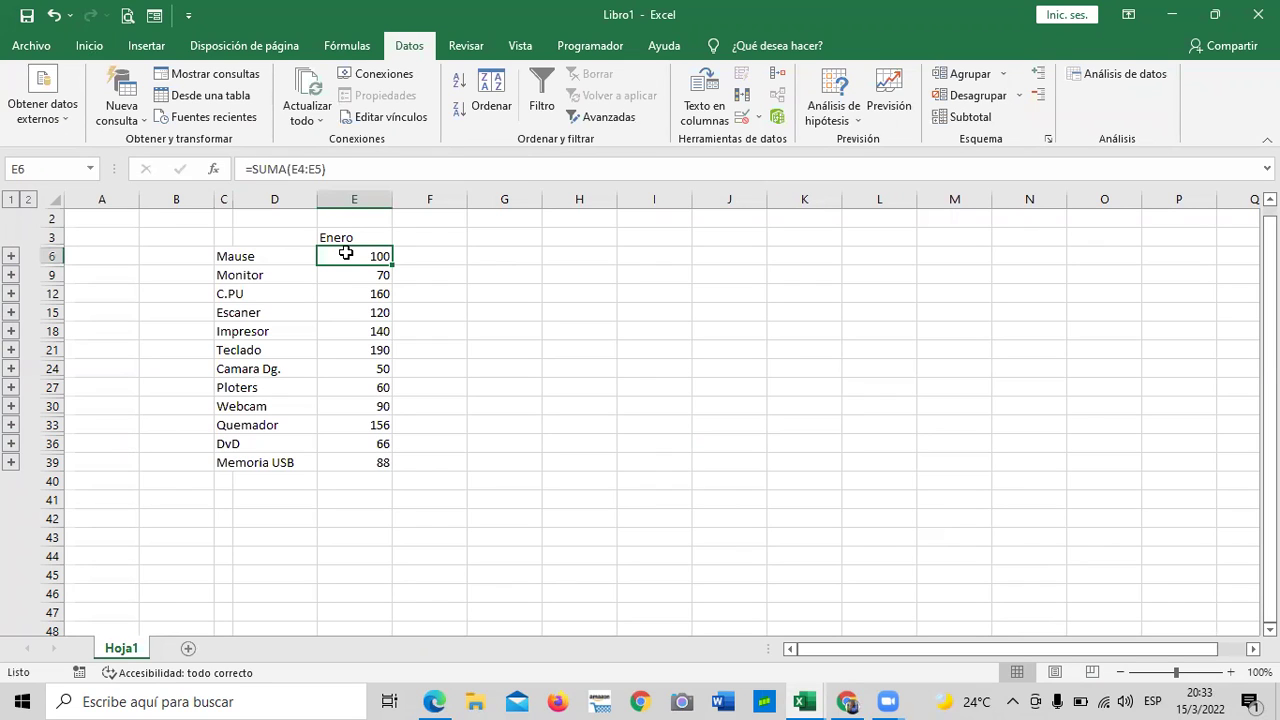
pyautogui.click(13, 254)
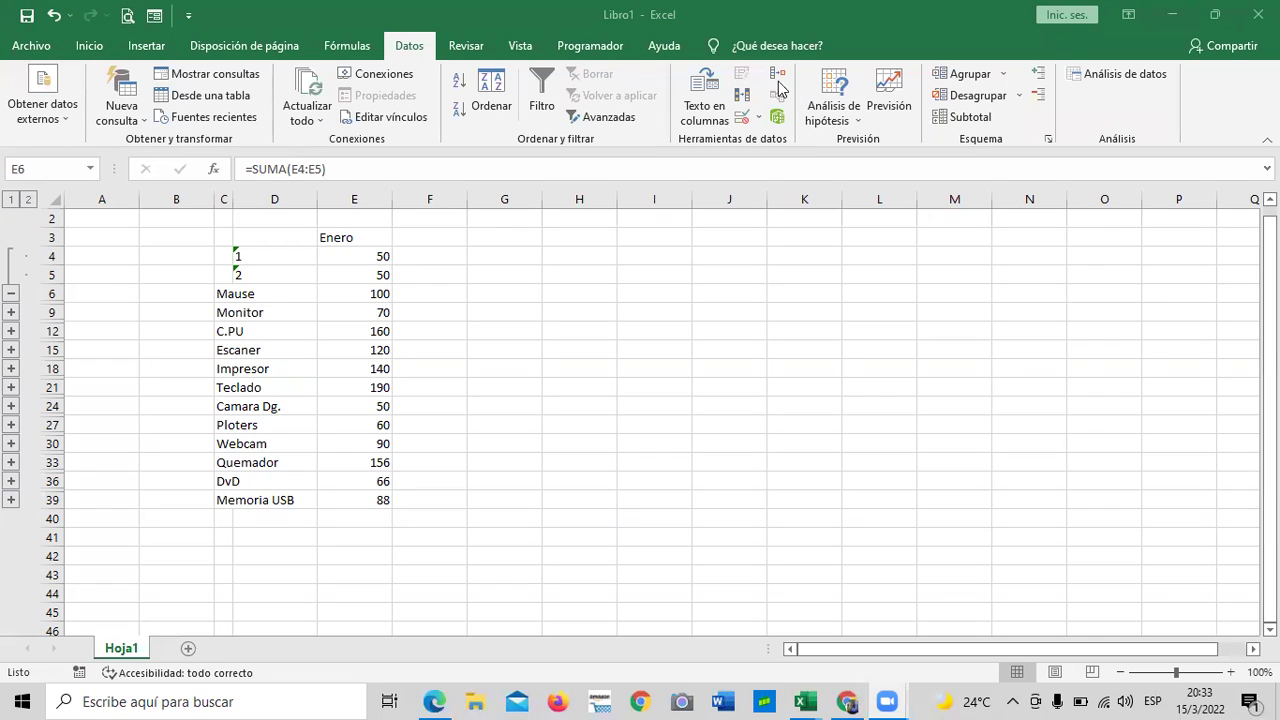
# - Review the option for linking to source data in the Consolidate settings, close them, and collapse the Mause group
pyautogui.click(778, 80)
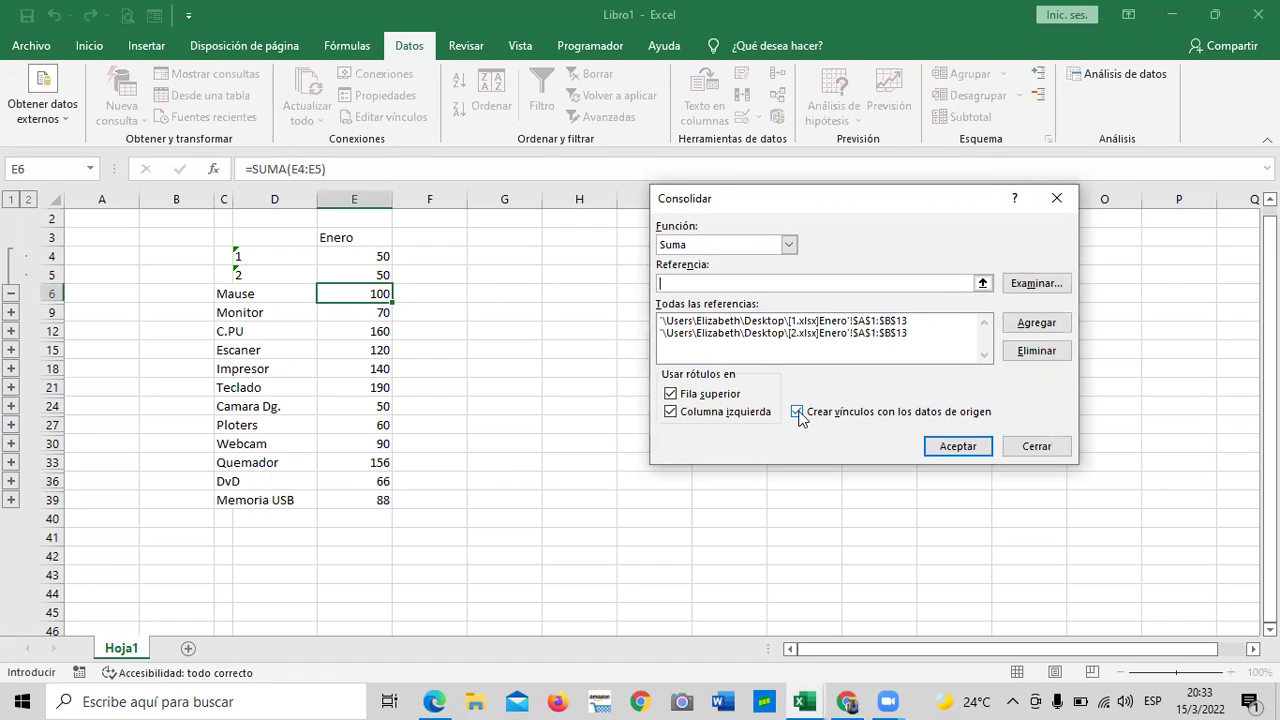
pyautogui.click(1038, 447)
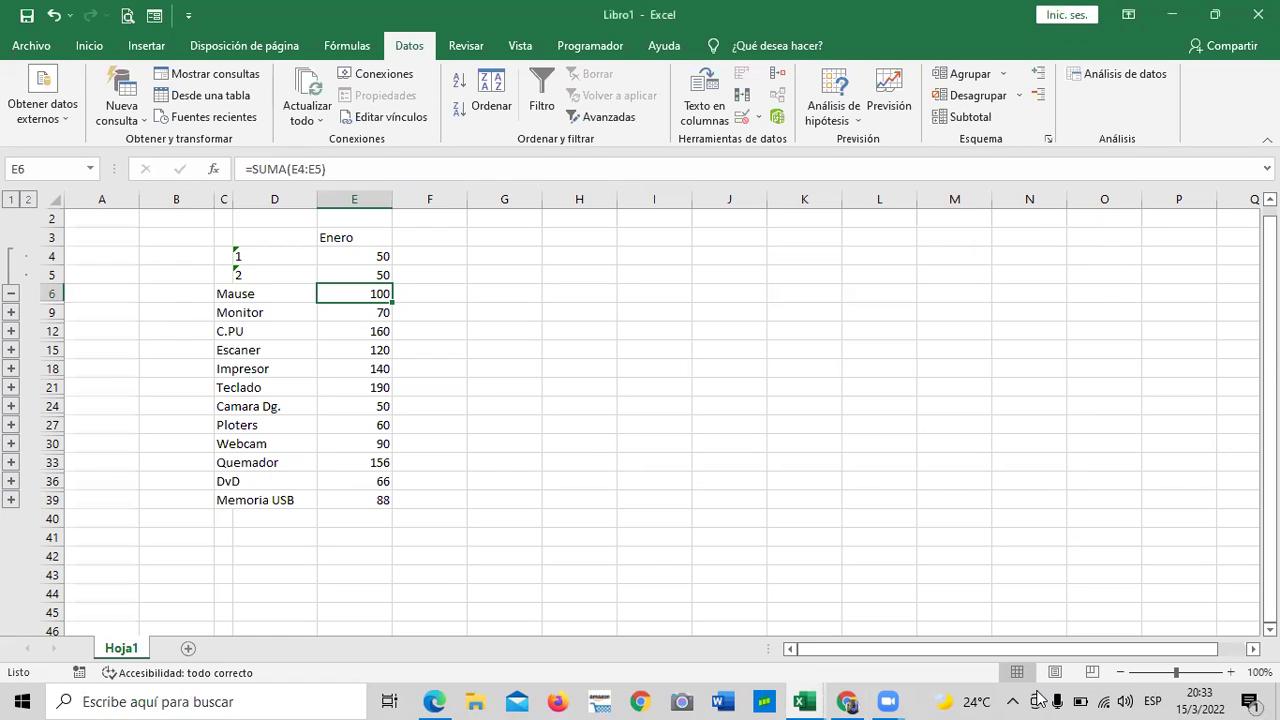
pyautogui.click(11, 295)
pyautogui.click(588, 402)
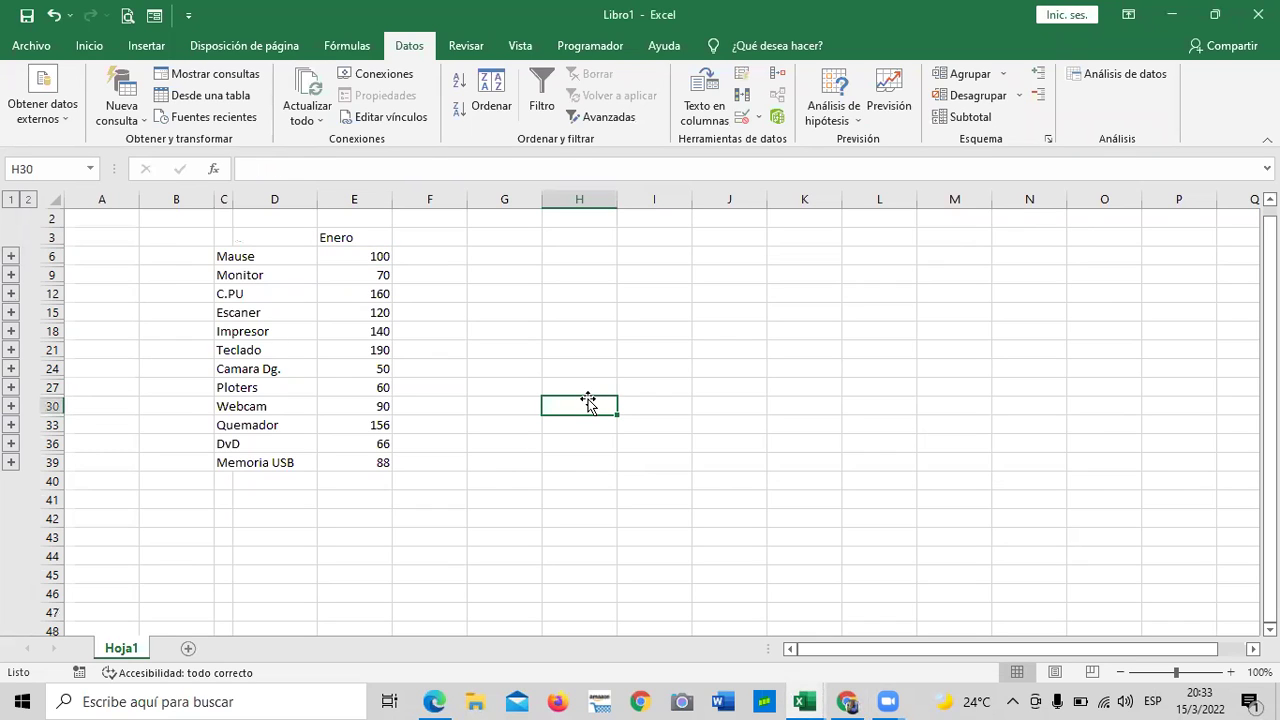
pyautogui.click(355, 239)
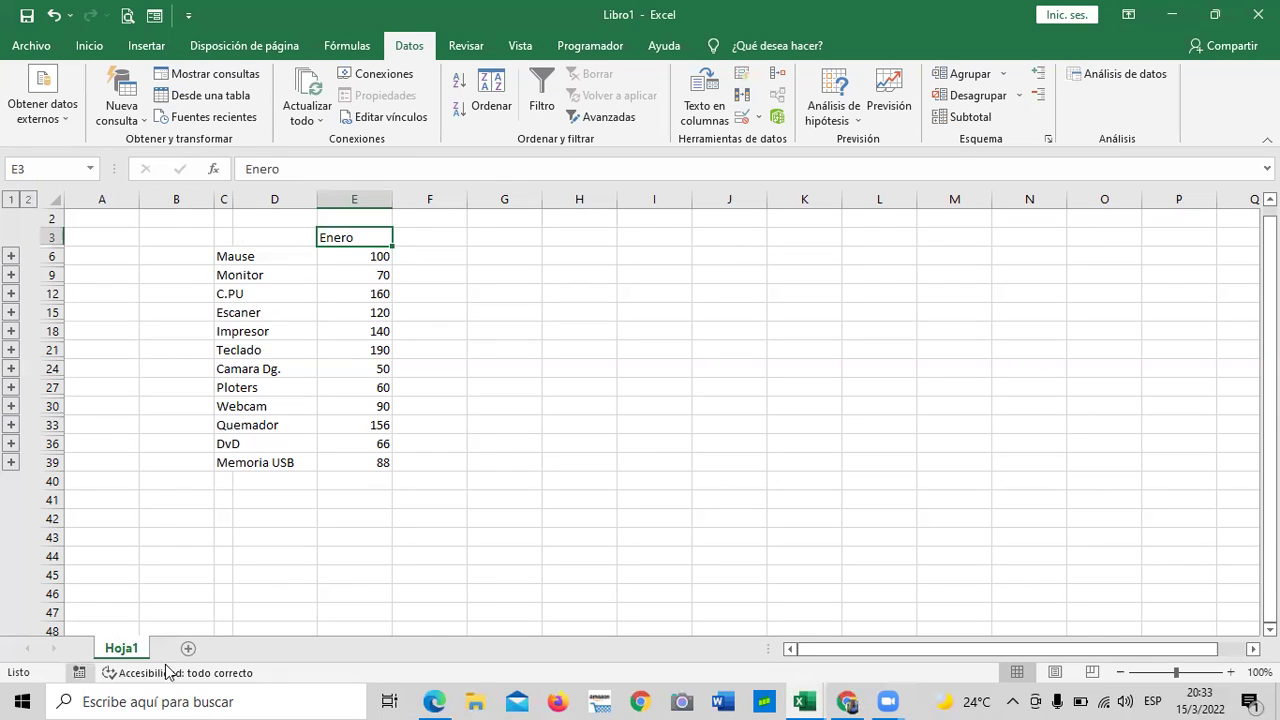
# - Add a new sheet to Libro1 and start a consolidation at cell C3 with the Suma function
pyautogui.click(188, 648)
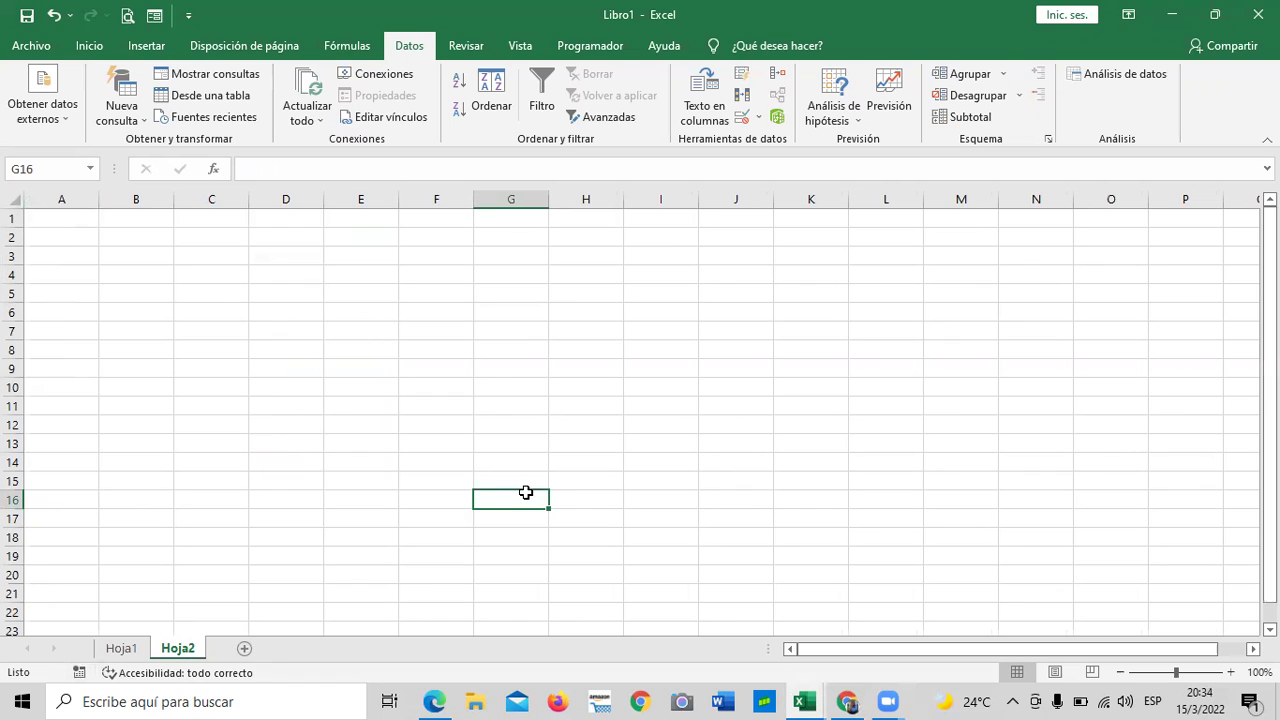
pyautogui.click(192, 254)
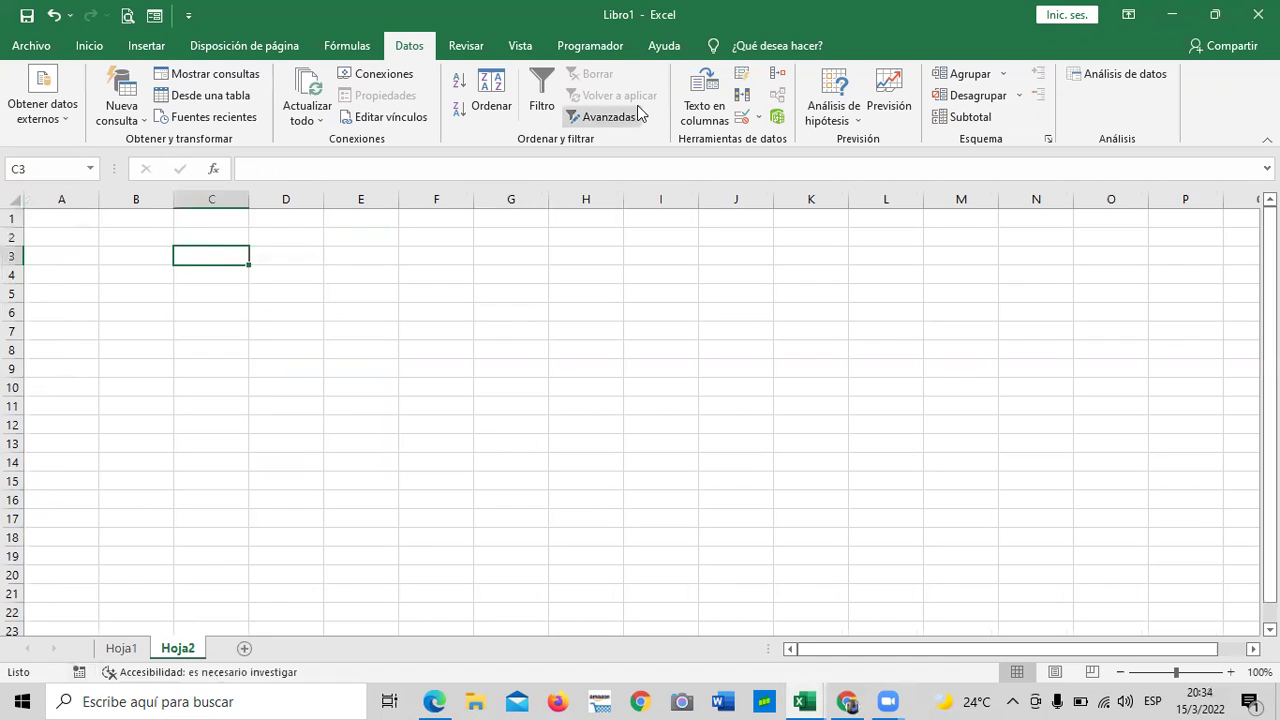
pyautogui.click(777, 74)
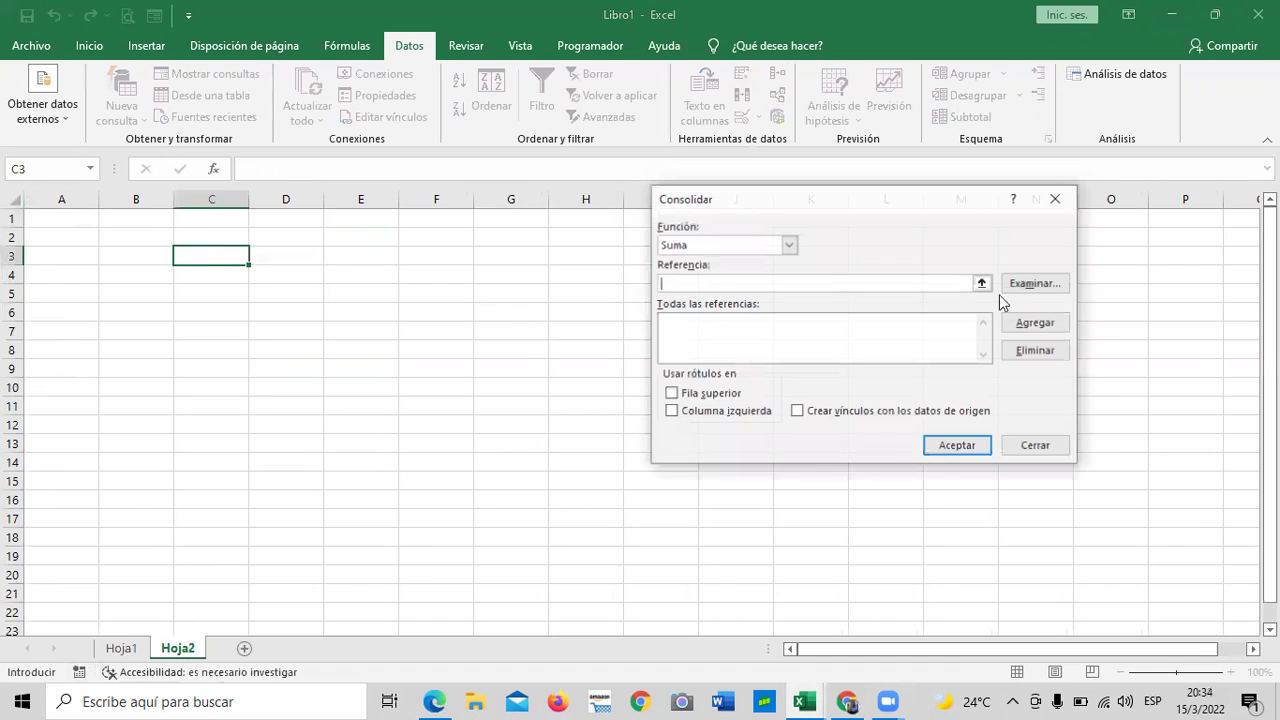
pyautogui.moveTo(956, 199); pyautogui.dragTo(970, 170)
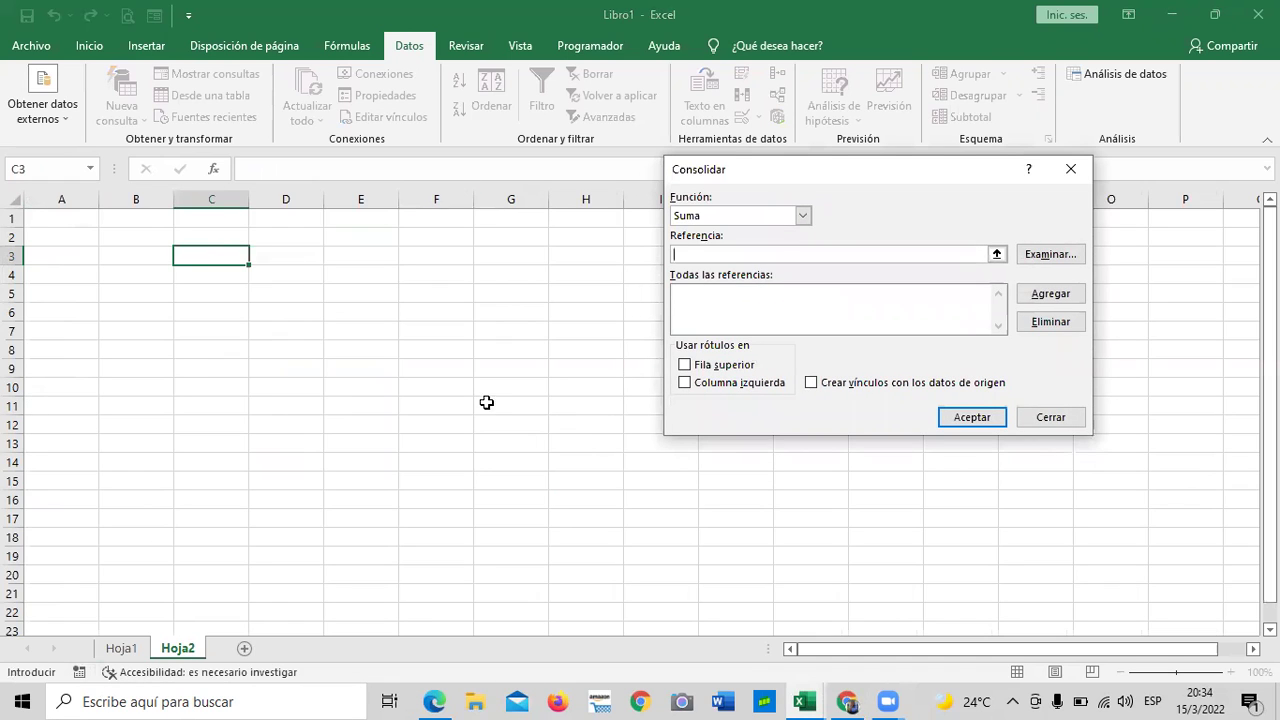
pyautogui.click(806, 215)
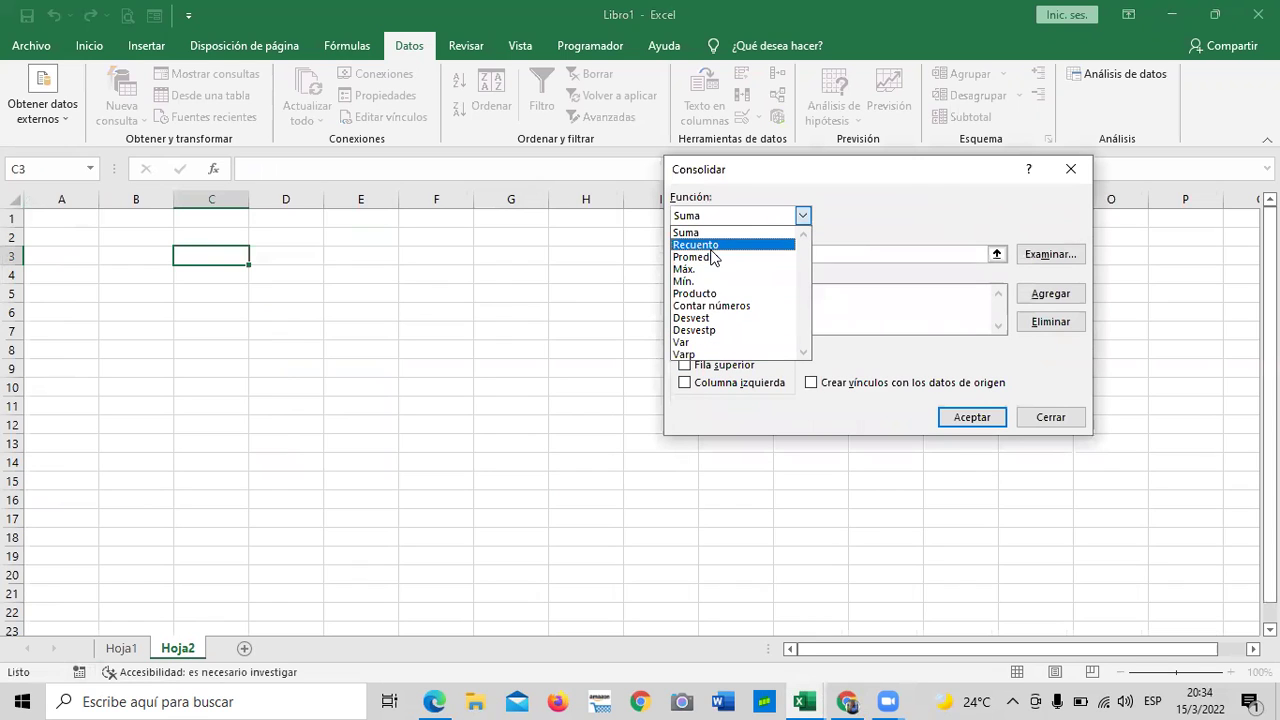
pyautogui.click(826, 222)
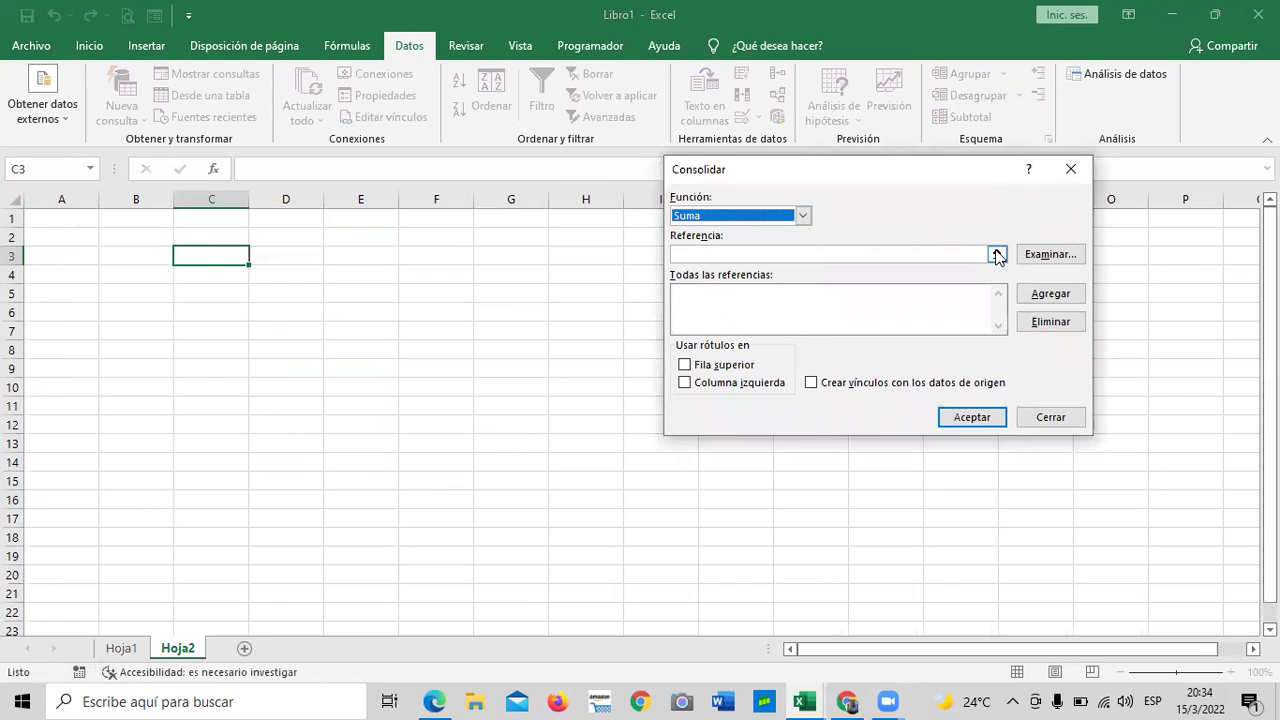
# - Add the range A1:B13 from the Febrero sheet of workbook 1 to the consolidation references
pyautogui.click(997, 256)
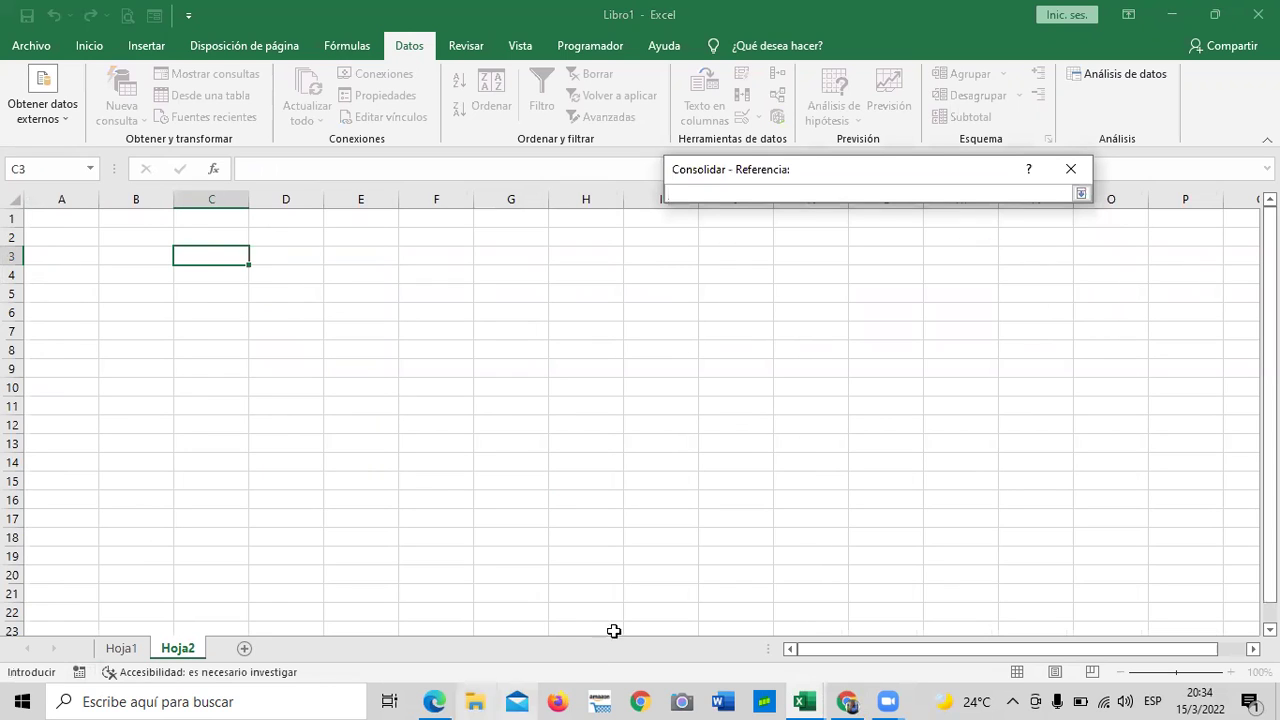
pyautogui.moveTo(812, 699)
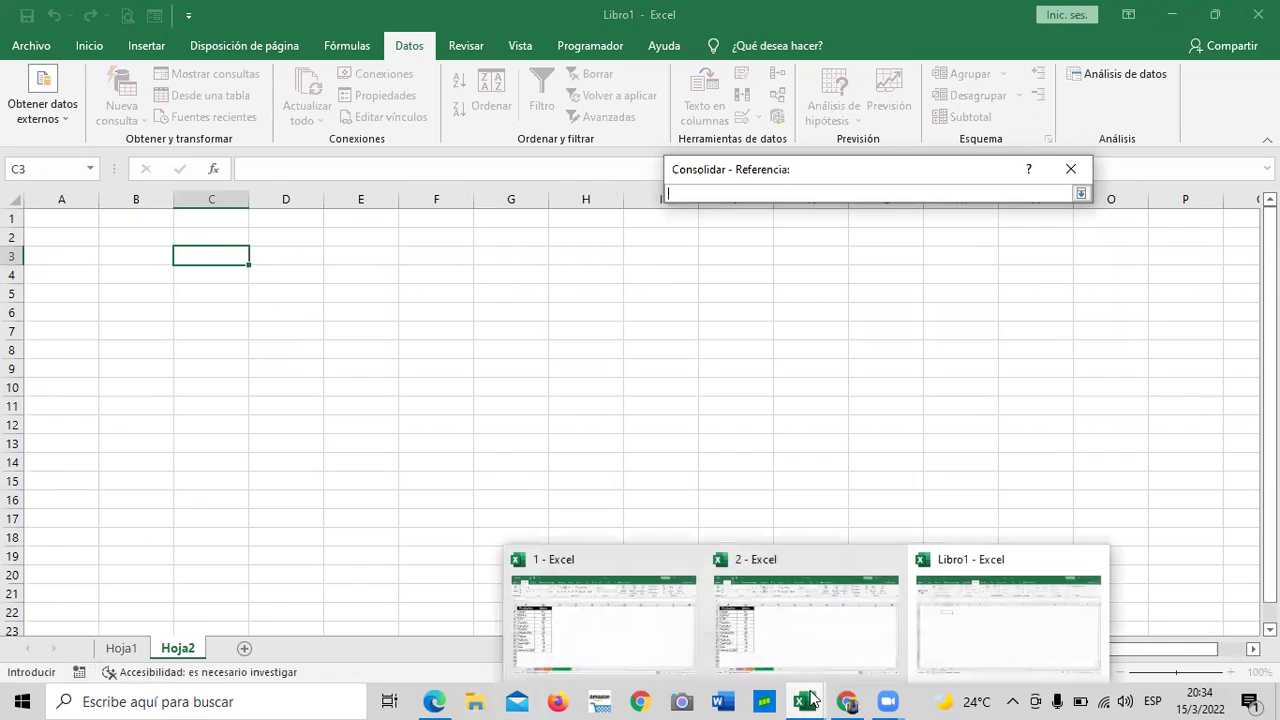
pyautogui.click(648, 641)
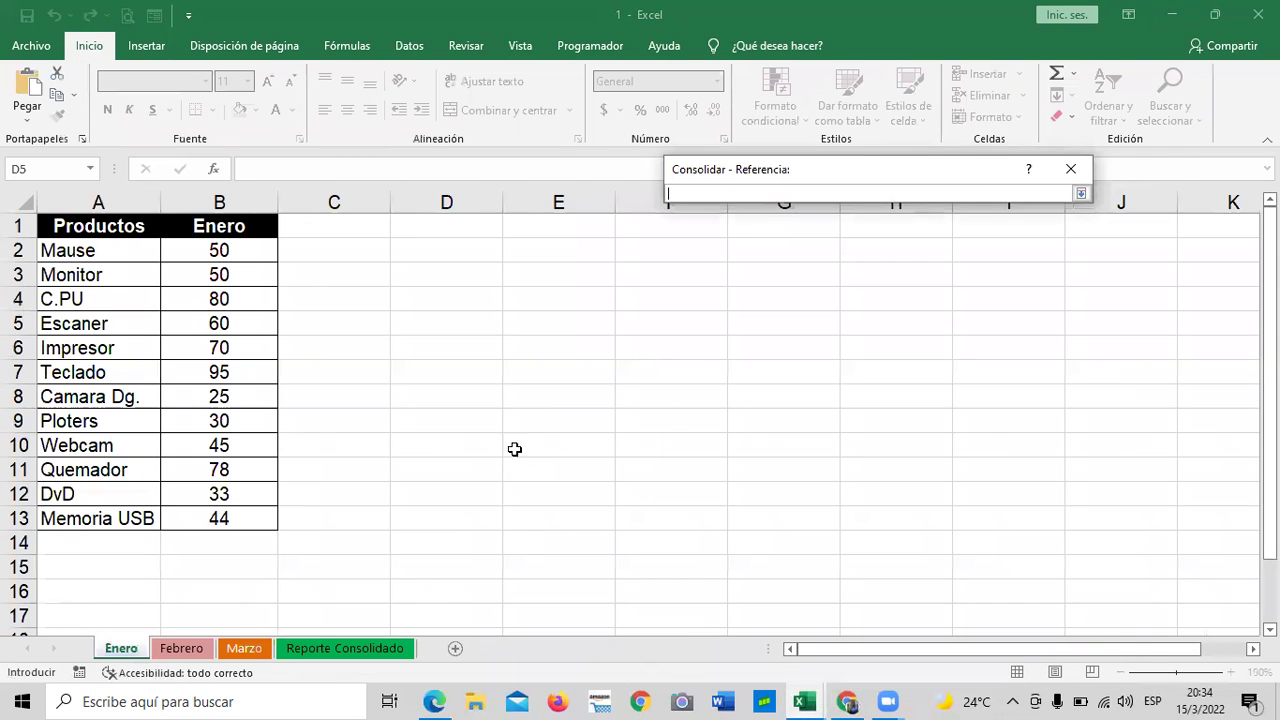
pyautogui.click(181, 649)
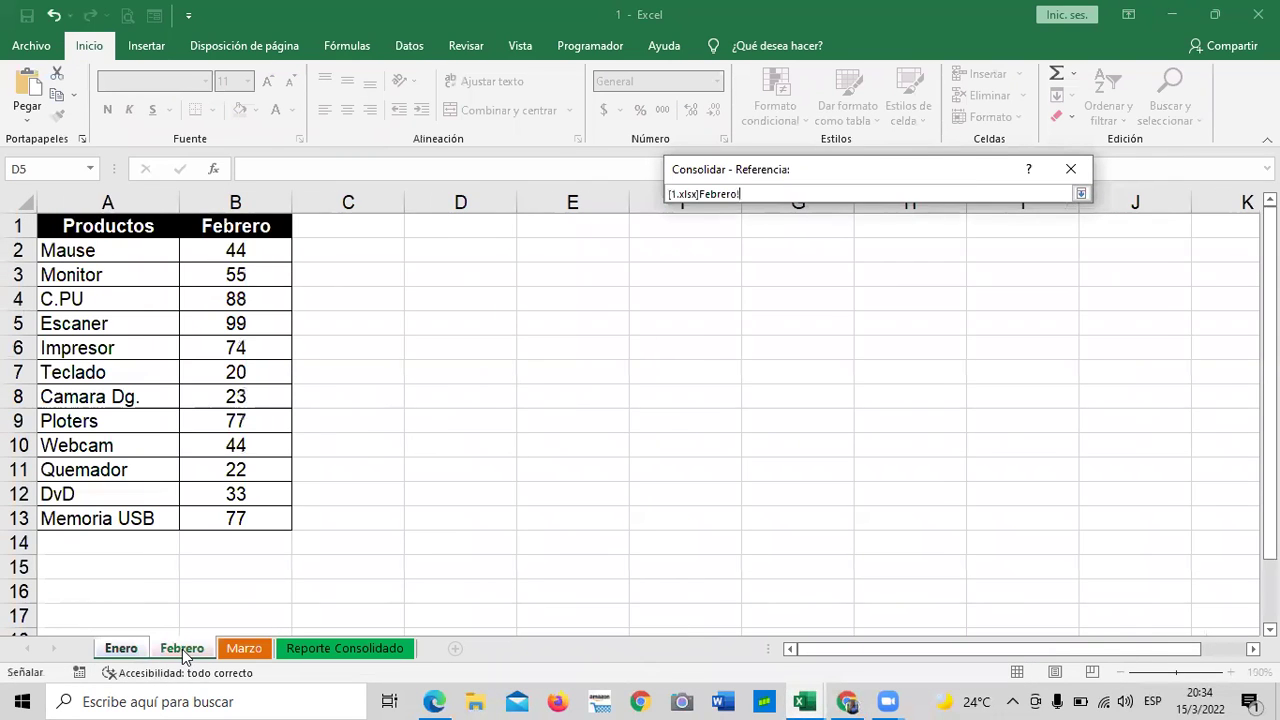
pyautogui.moveTo(148, 228); pyautogui.dragTo(258, 516)
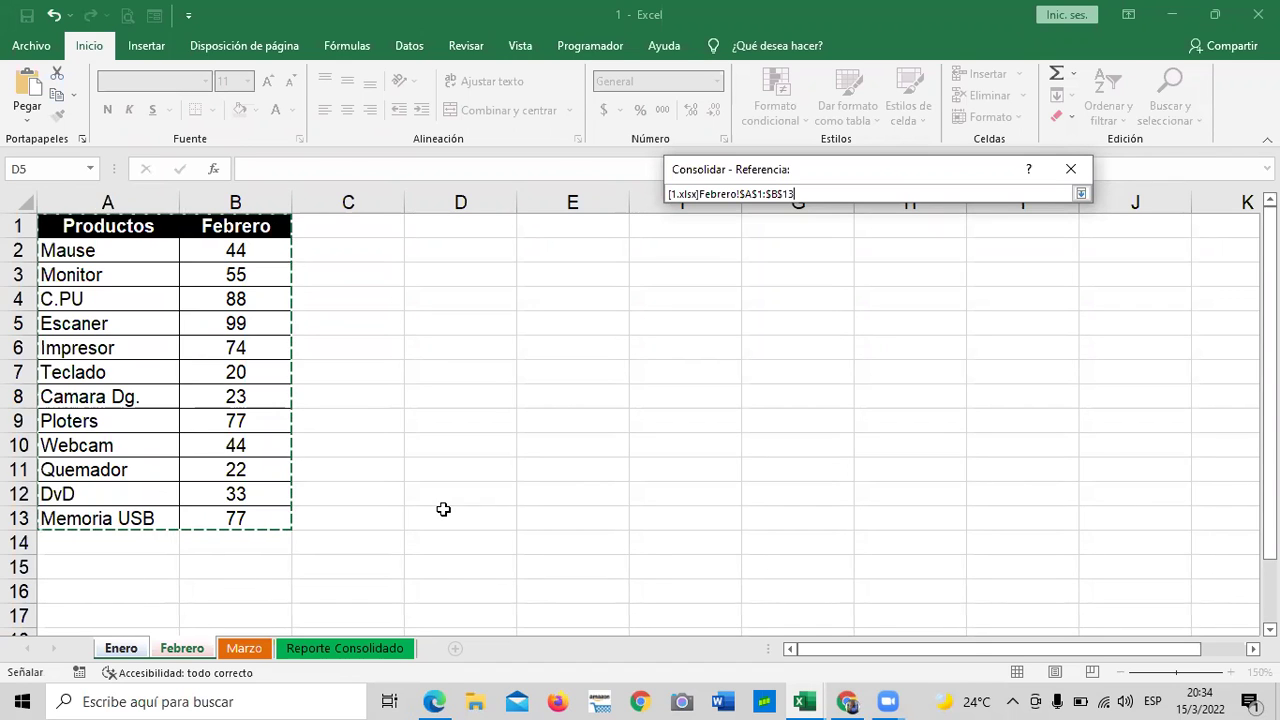
pyautogui.click(1082, 194)
pyautogui.click(1046, 294)
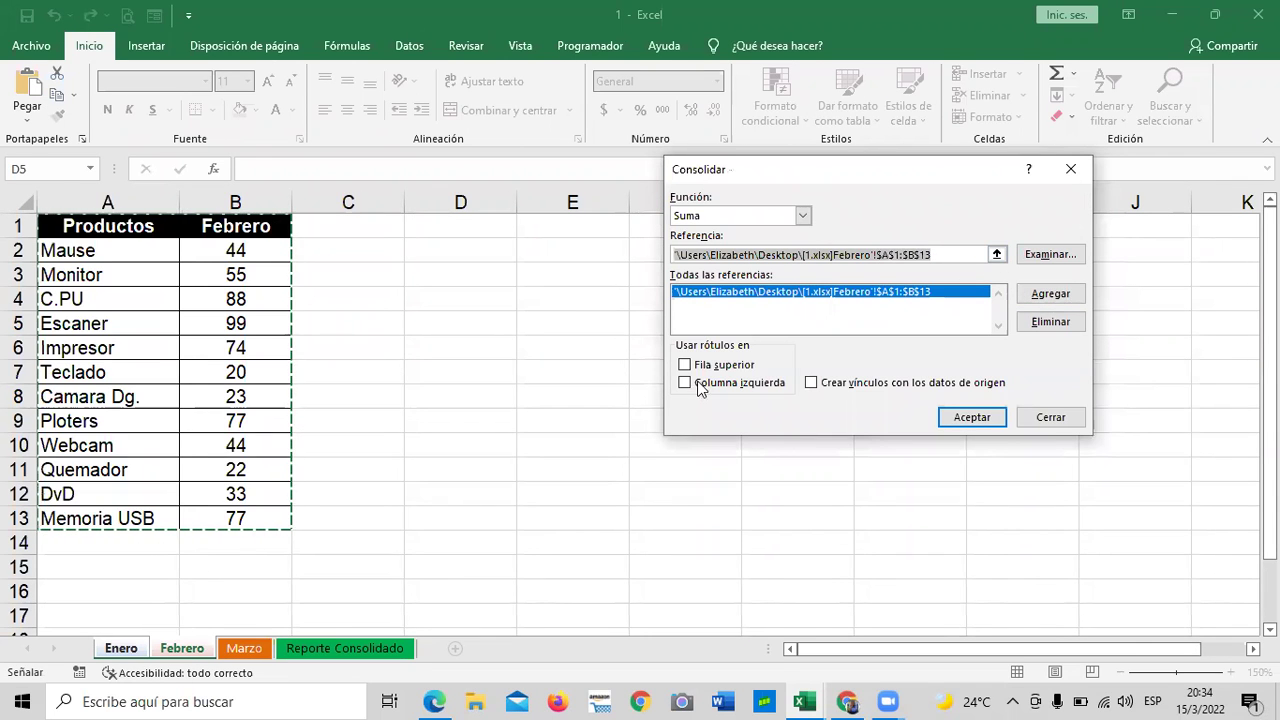
# - Clear the current reference and add the range A1:B13 from the Febrero sheet of workbook 2 to the consolidation references
pyautogui.moveTo(810, 700)
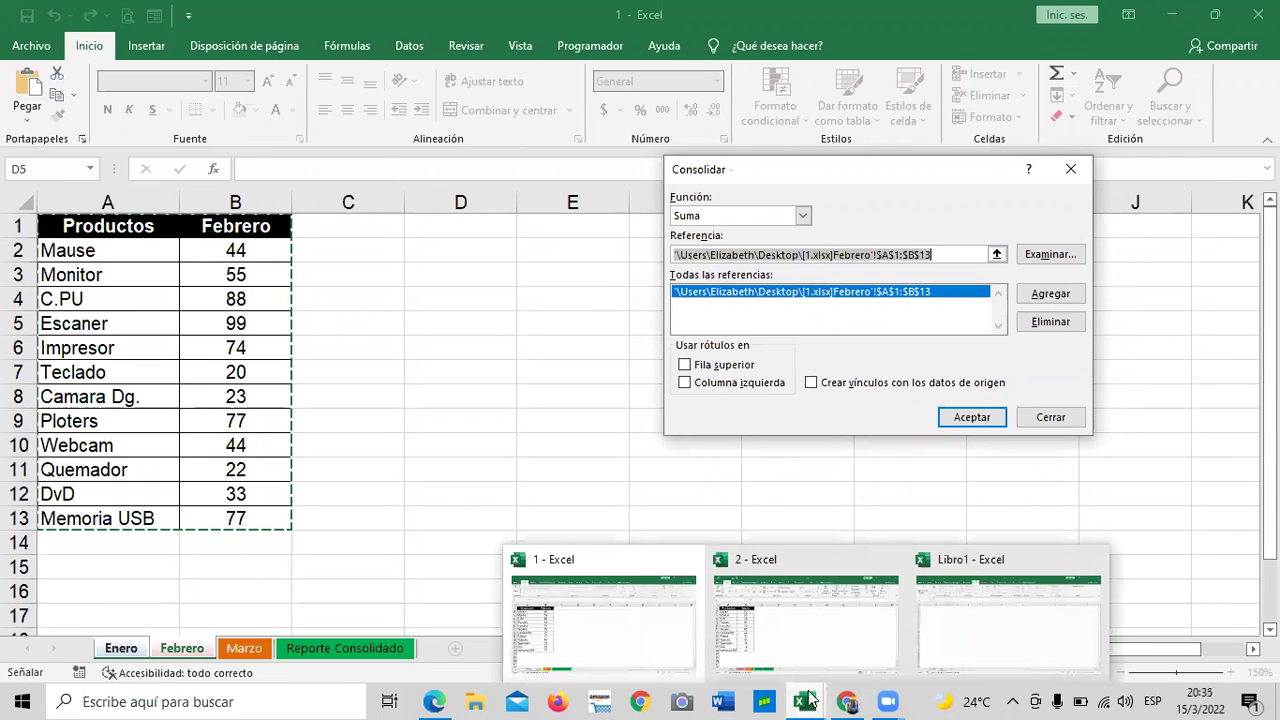
pyautogui.click(195, 650)
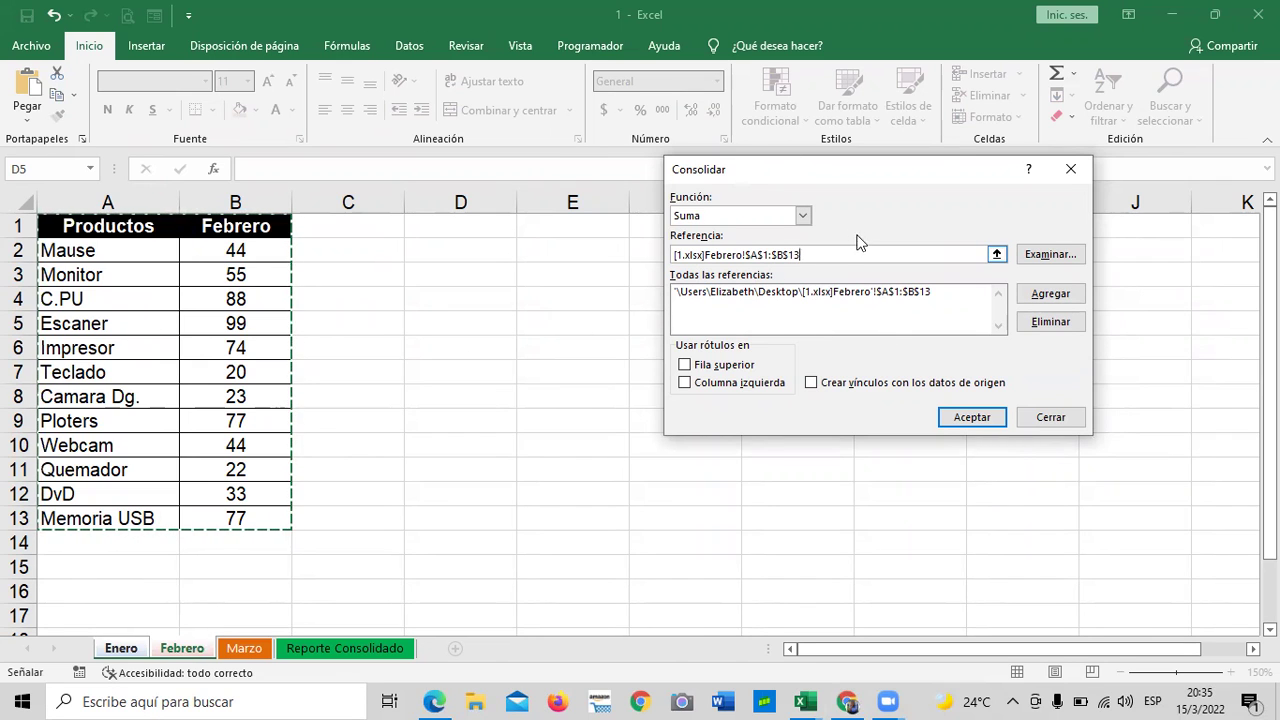
pyautogui.moveTo(826, 247); pyautogui.dragTo(680, 254)
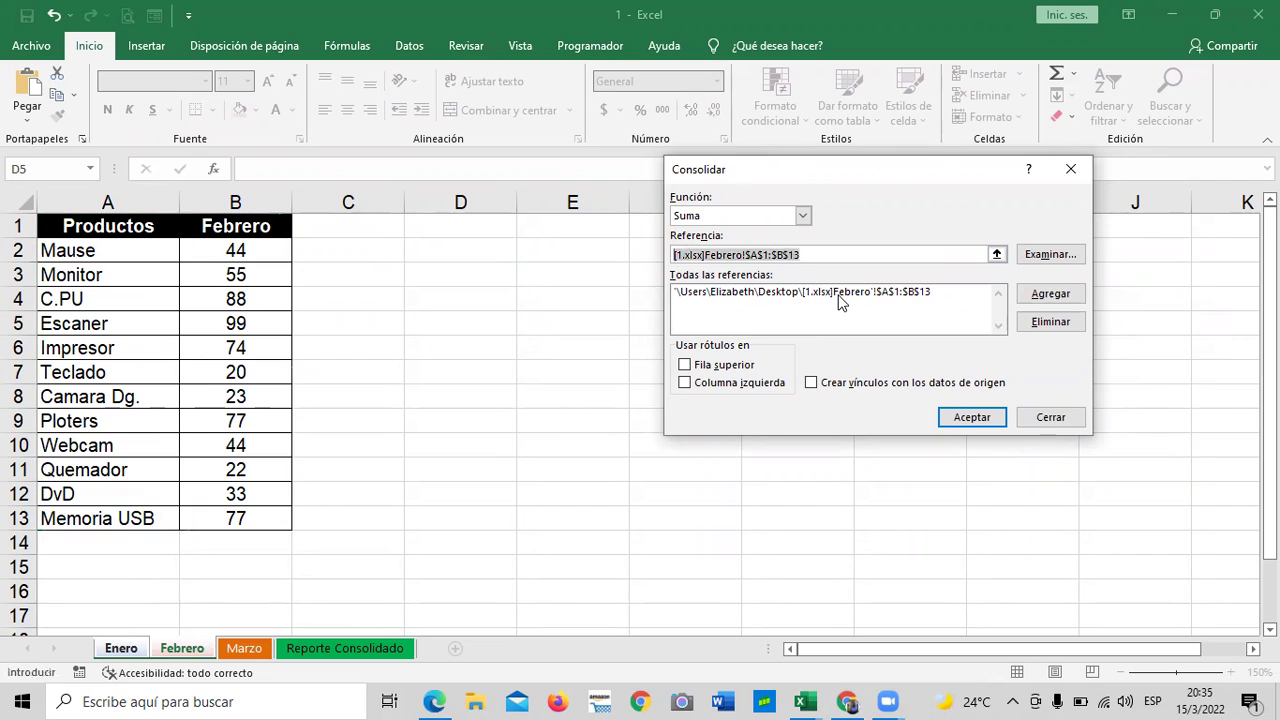
pyautogui.press('BackSpace')
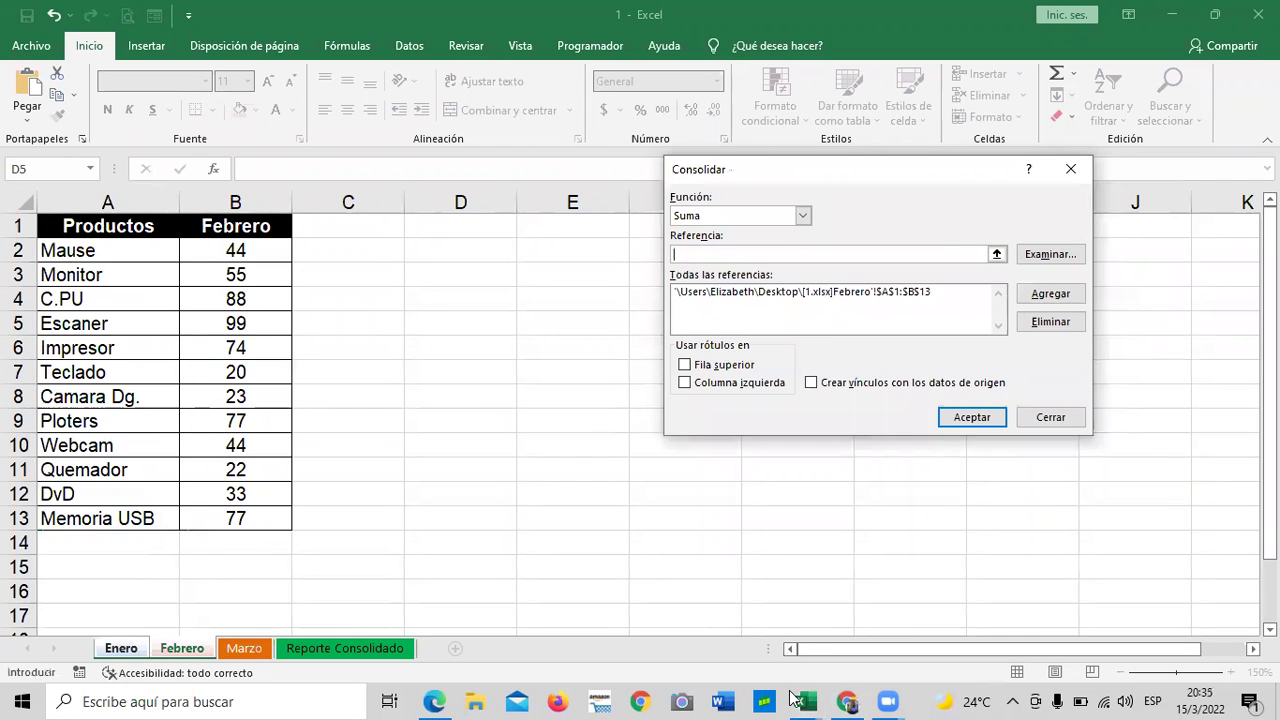
pyautogui.moveTo(805, 700)
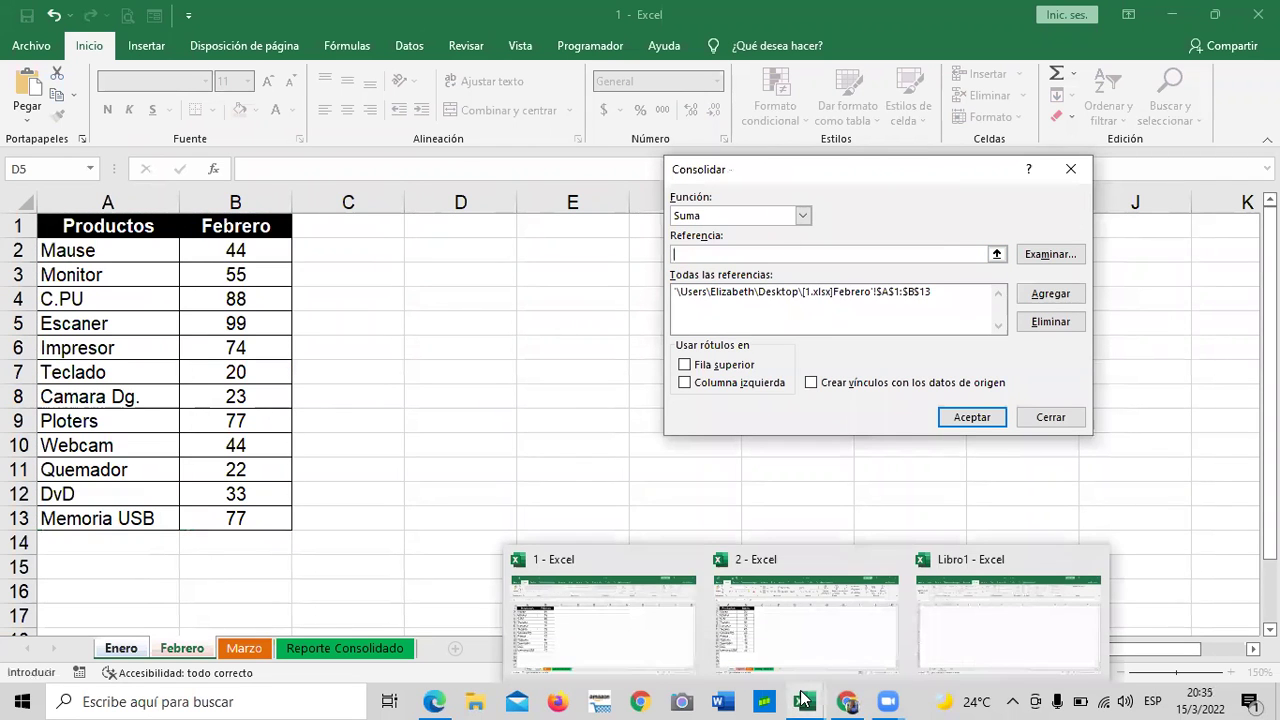
pyautogui.click(791, 627)
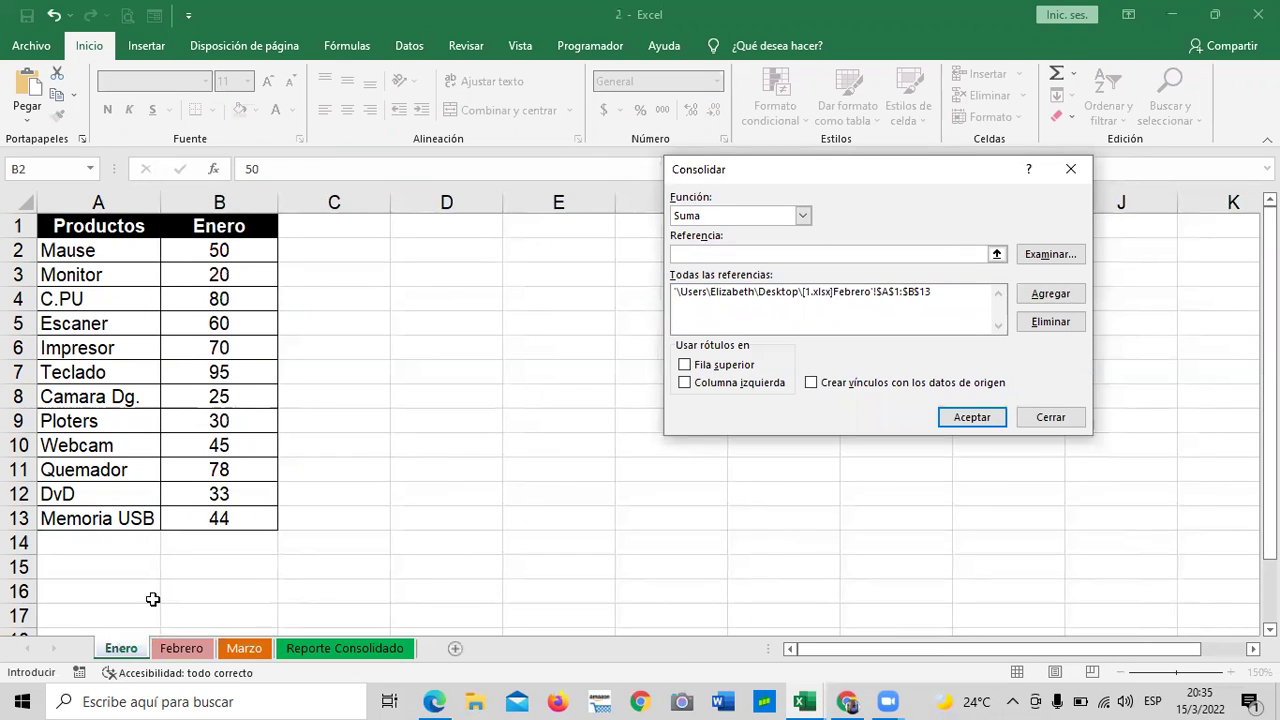
pyautogui.click(181, 648)
pyautogui.moveTo(129, 212); pyautogui.dragTo(268, 512)
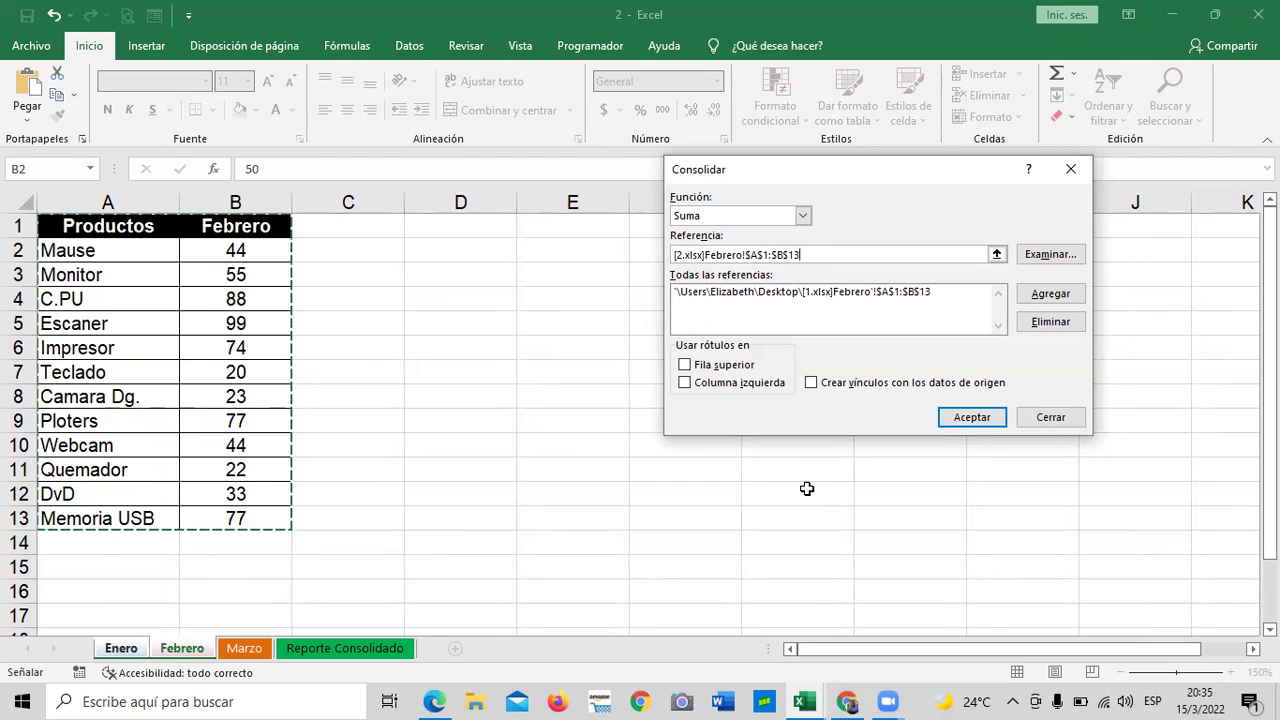
pyautogui.click(1036, 292)
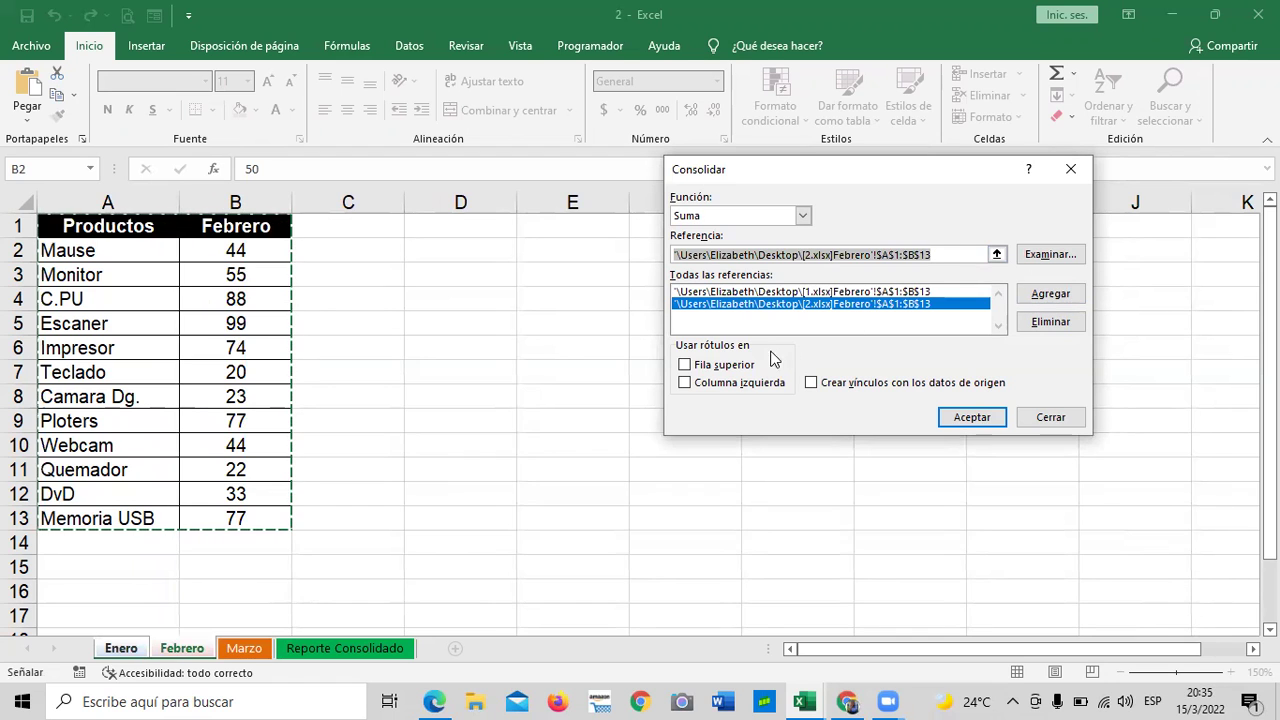
# - Run the Febrero consolidation with top-row labels, left-column labels and links to source data, and return to Libro1
pyautogui.click(692, 366)
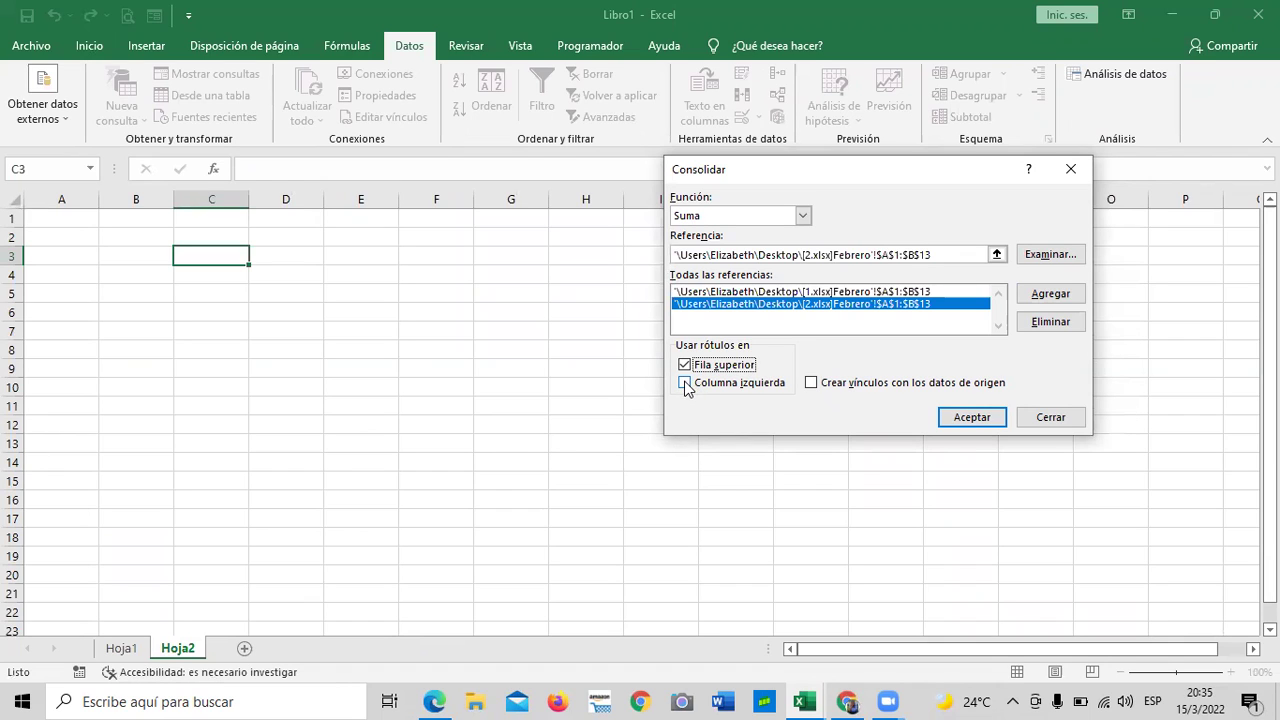
pyautogui.click(686, 383)
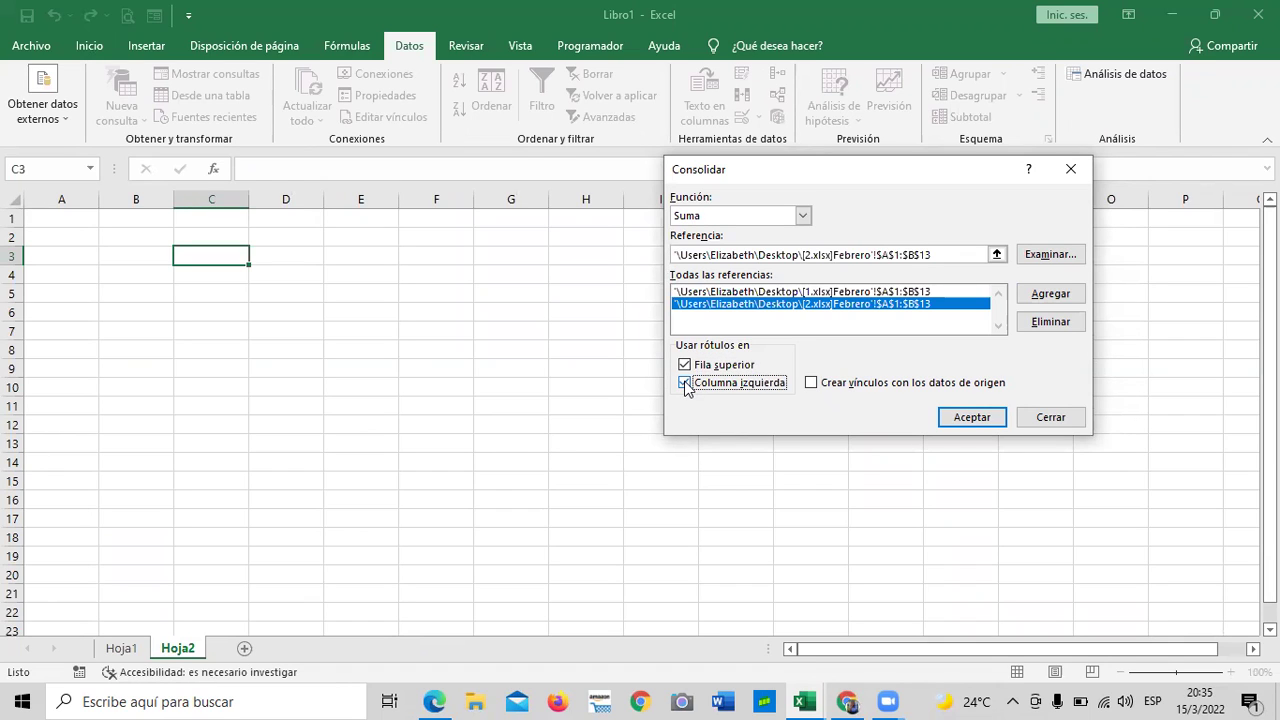
pyautogui.click(816, 384)
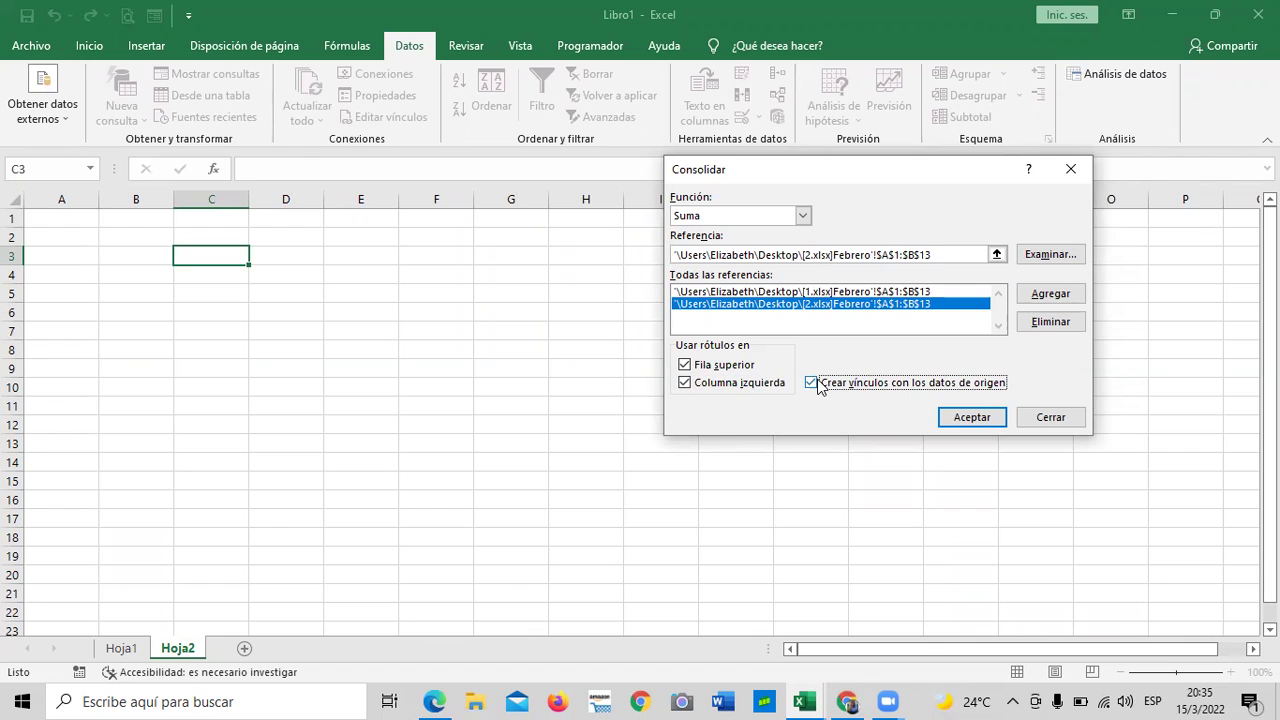
pyautogui.click(972, 417)
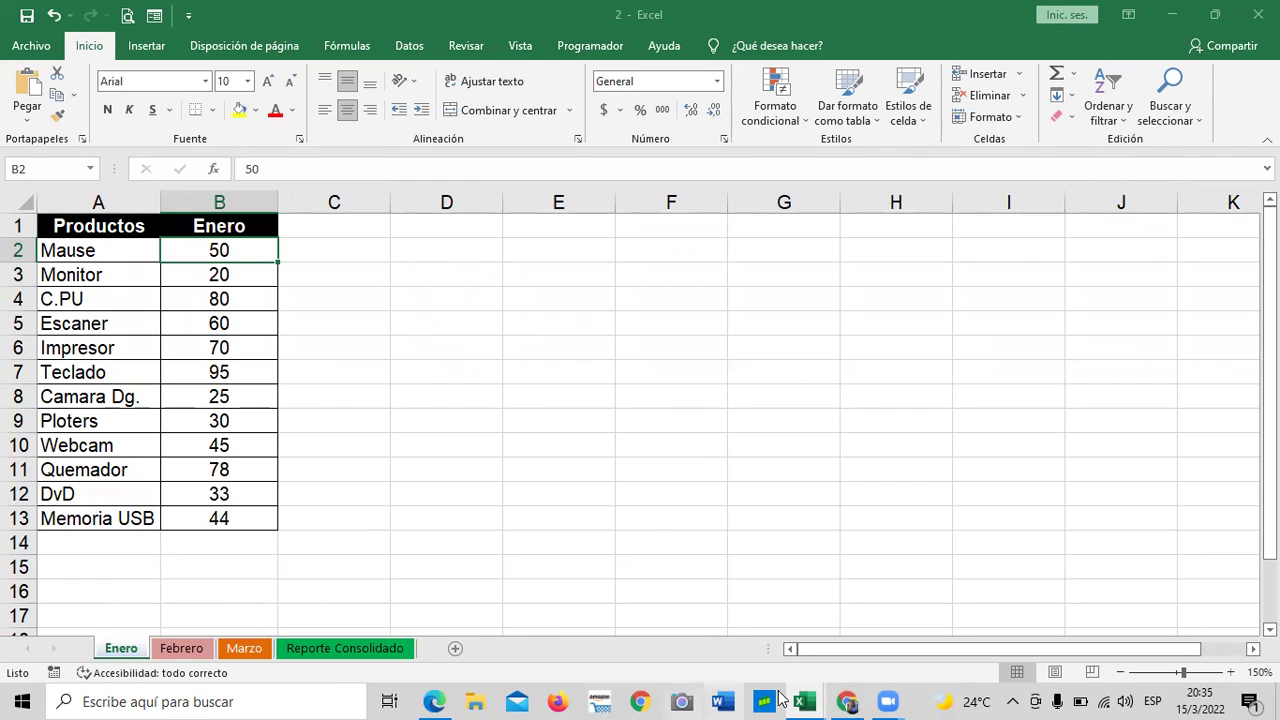
pyautogui.moveTo(804, 700)
pyautogui.click(985, 622)
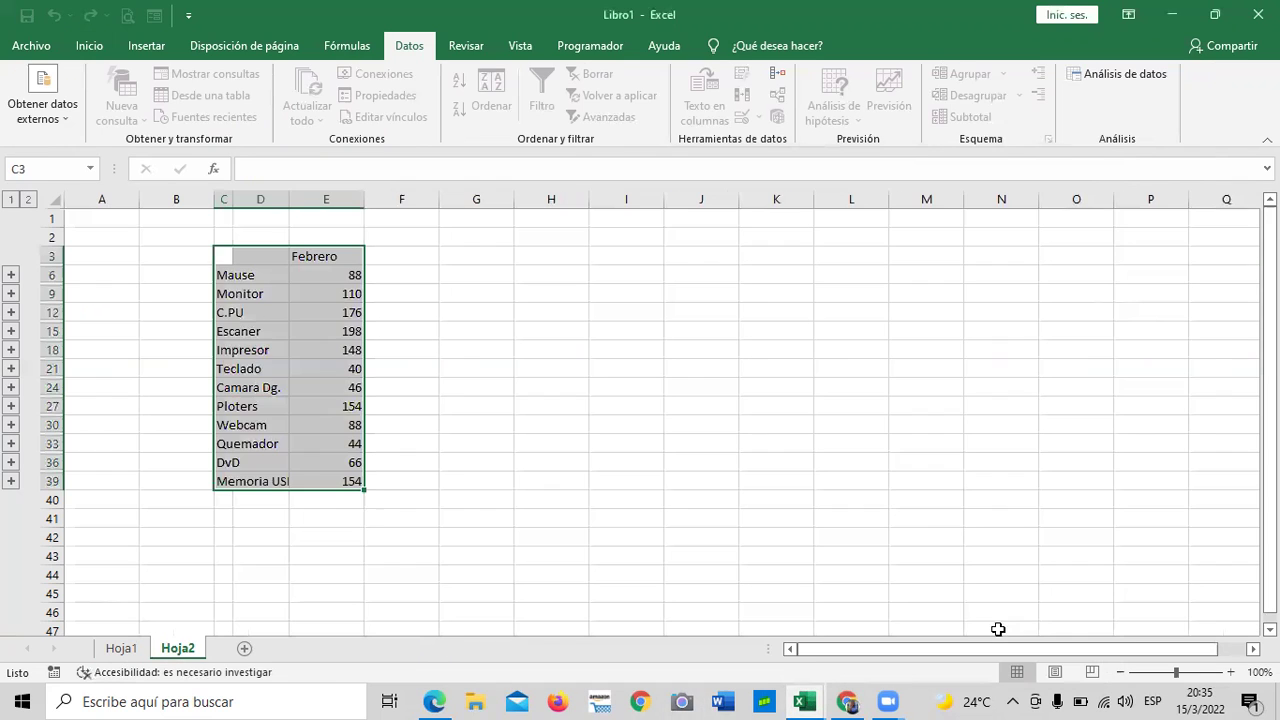
pyautogui.click(659, 419)
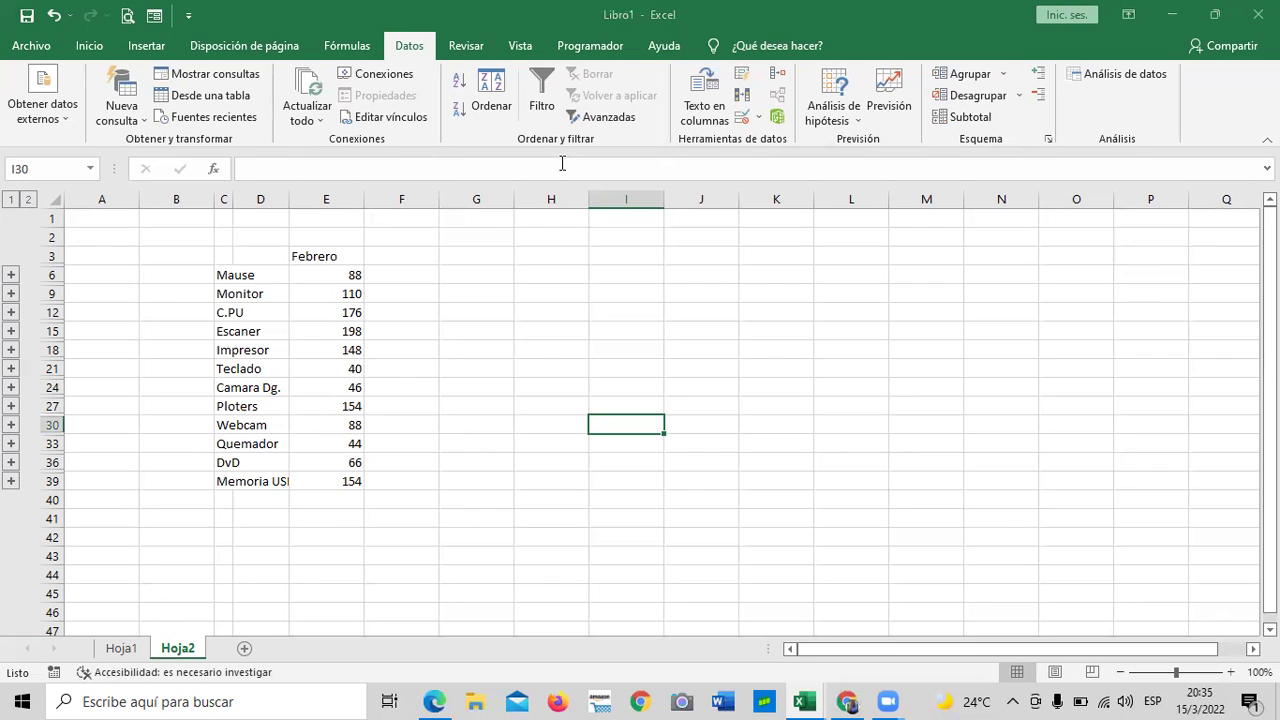
# - Correct the product label in cell C6 of the Febrero consolidation to Mouse
pyautogui.click(307, 254)
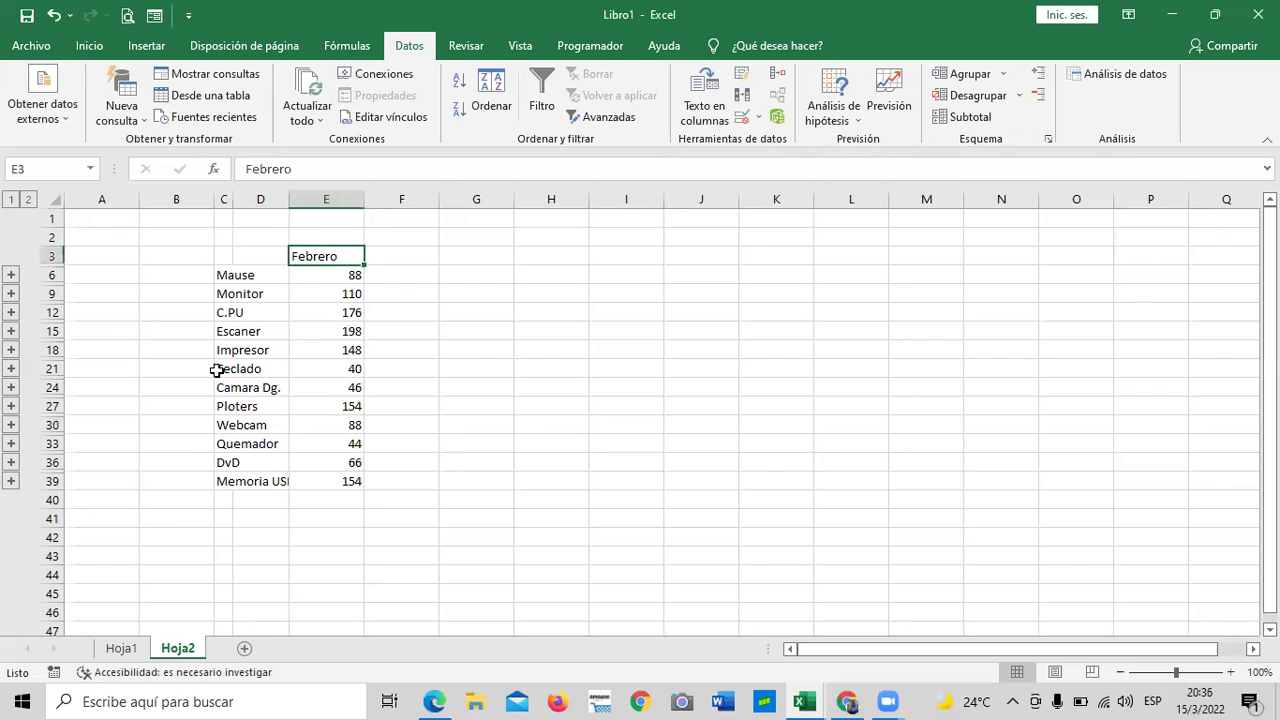
pyautogui.click(246, 274)
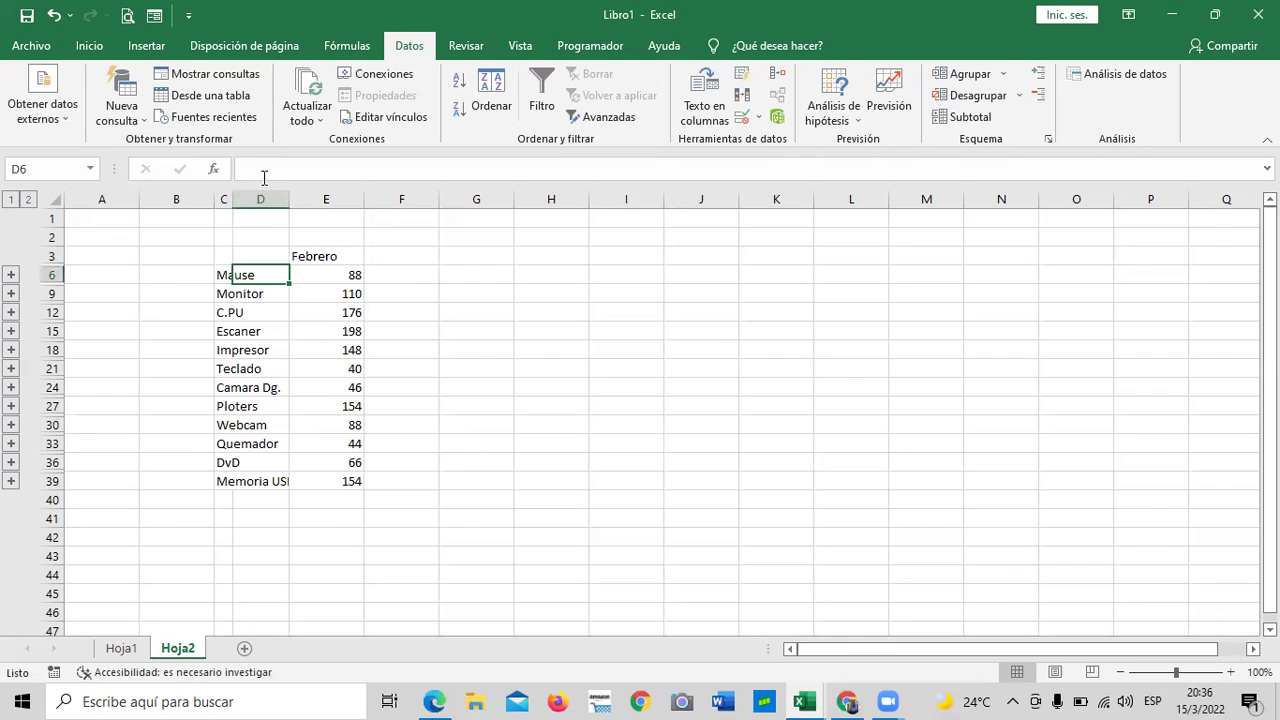
pyautogui.click(224, 274)
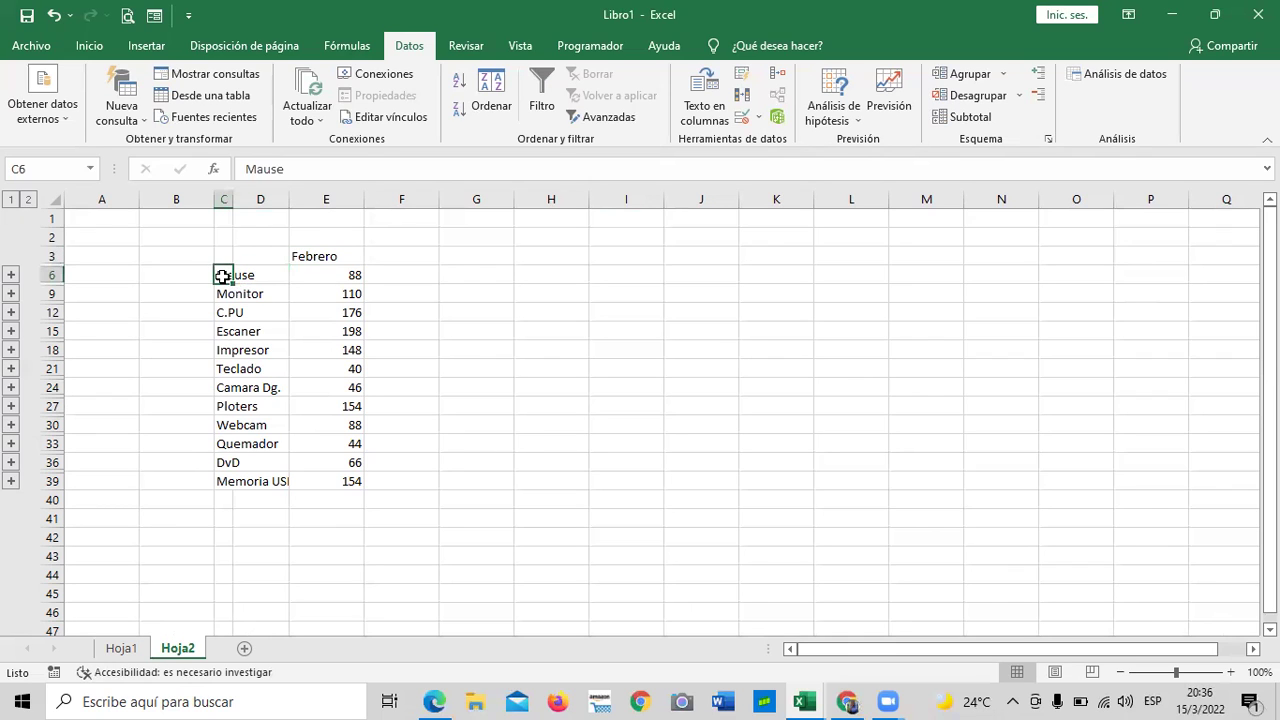
pyautogui.click(258, 170)
pyautogui.press('Delete')
pyautogui.write('o')
pyautogui.press('Return')
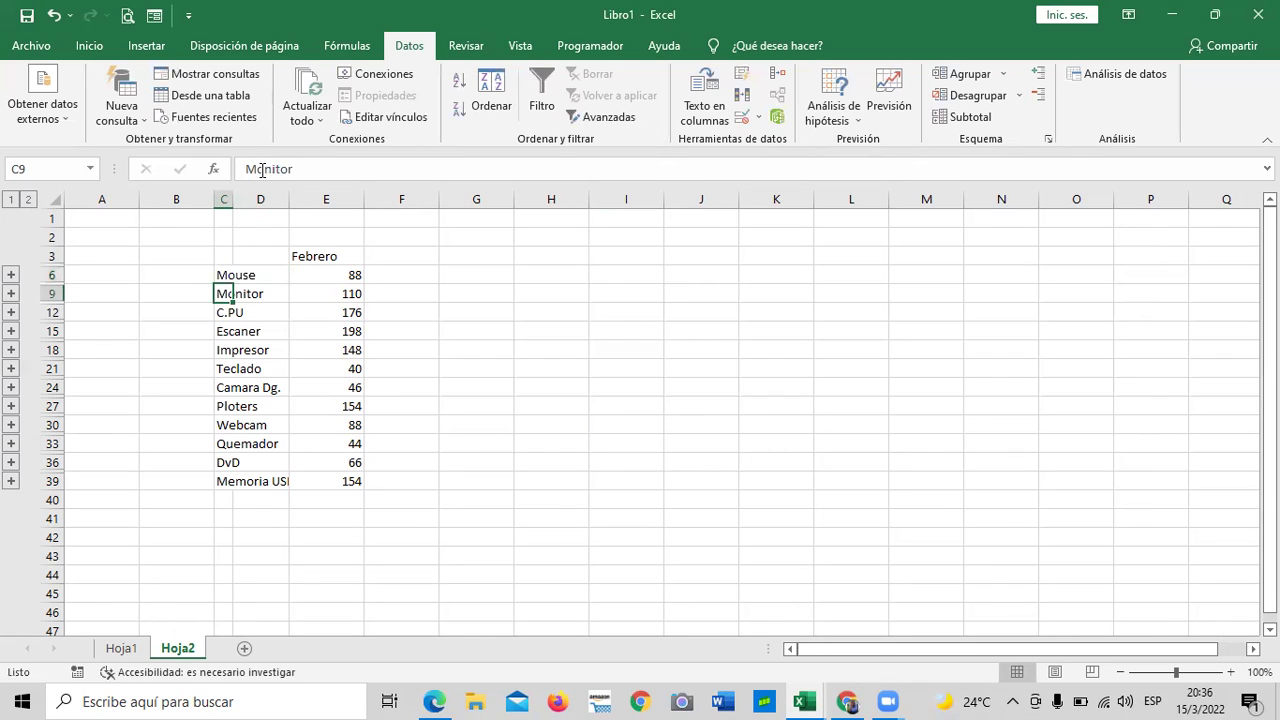
pyautogui.click(400, 310)
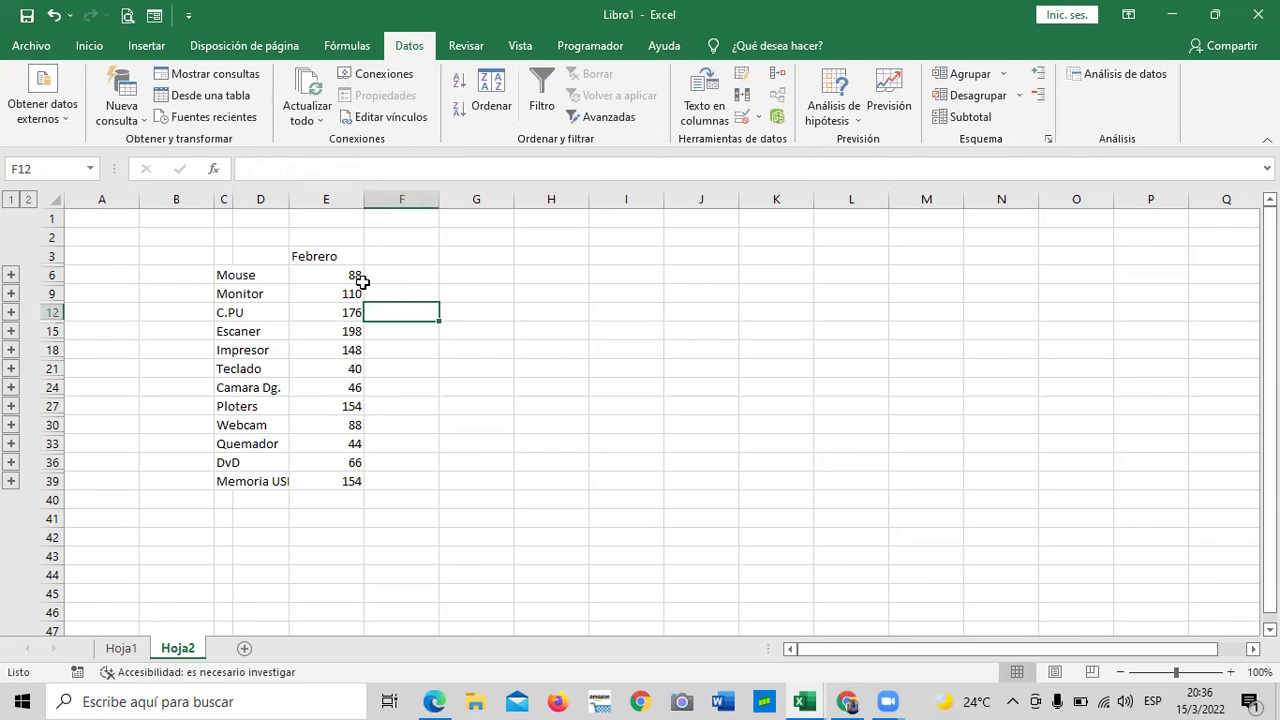
# - Expand and collapse the Mouse, C.PU, Impresor, Teclado and Memoria USB groups to inspect their source rows from workbooks 1 and 2
pyautogui.click(12, 275)
pyautogui.click(11, 313)
pyautogui.click(13, 313)
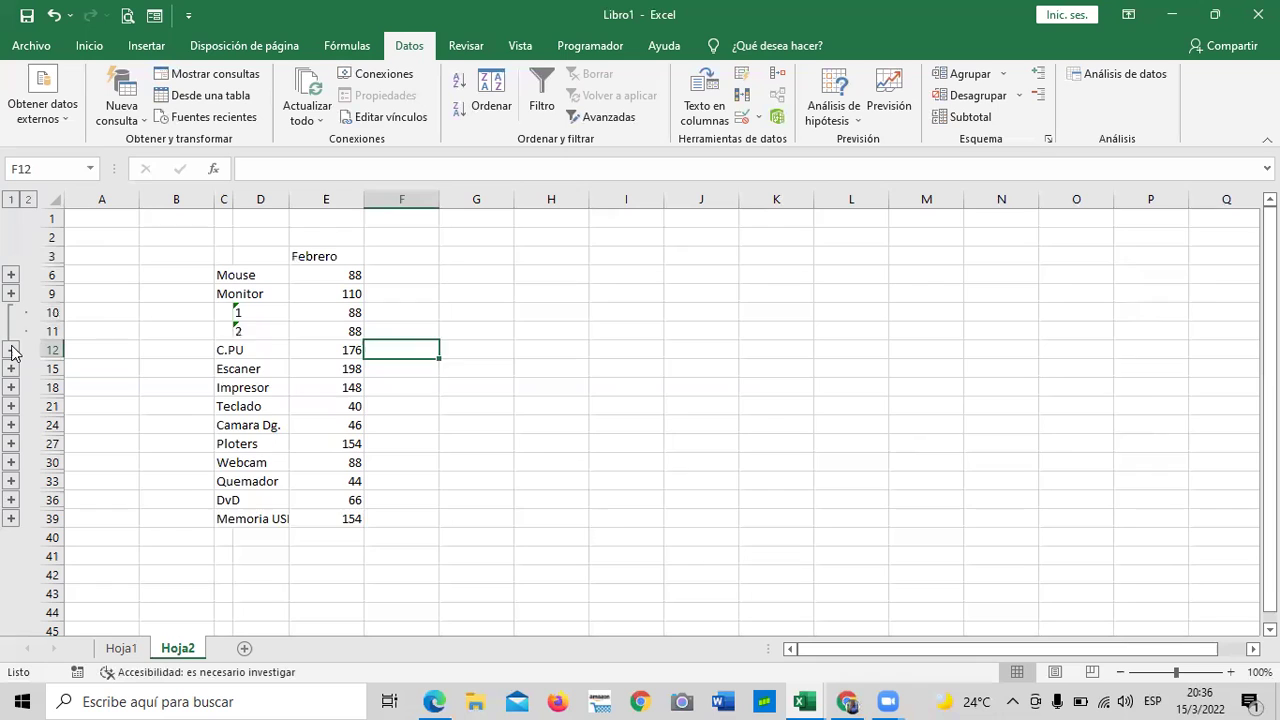
pyautogui.click(11, 349)
pyautogui.click(12, 368)
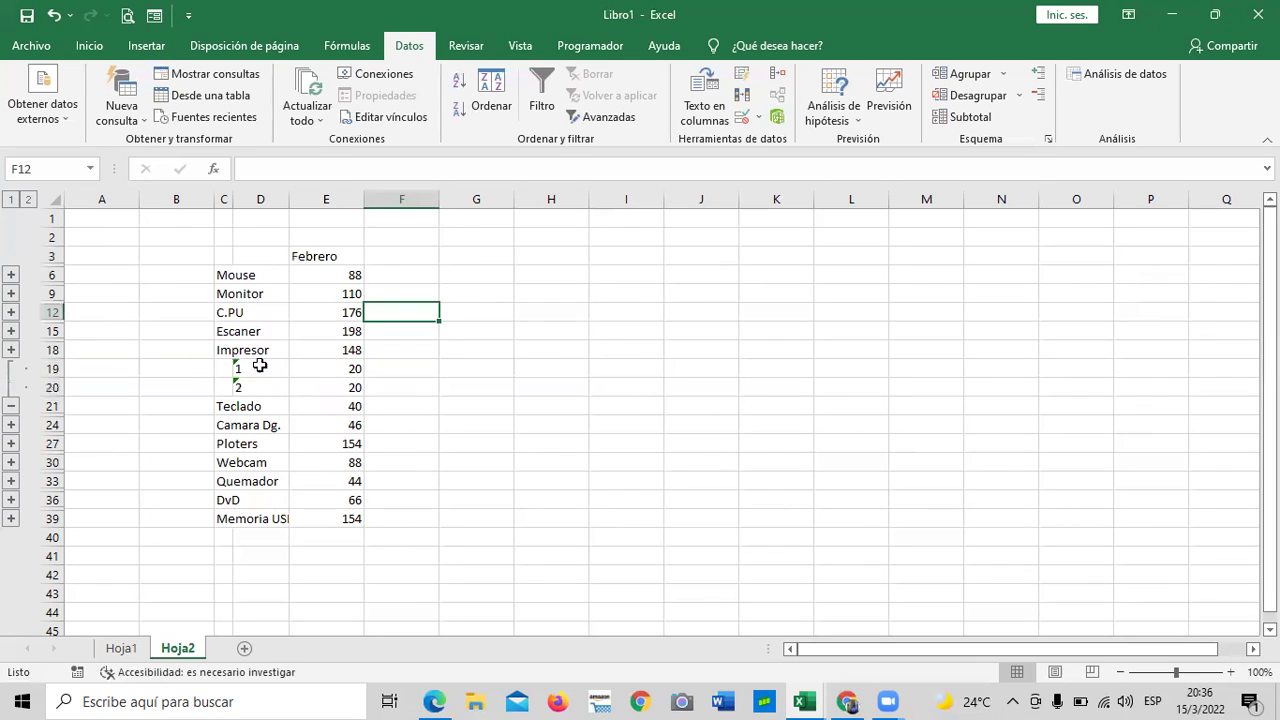
pyautogui.click(11, 349)
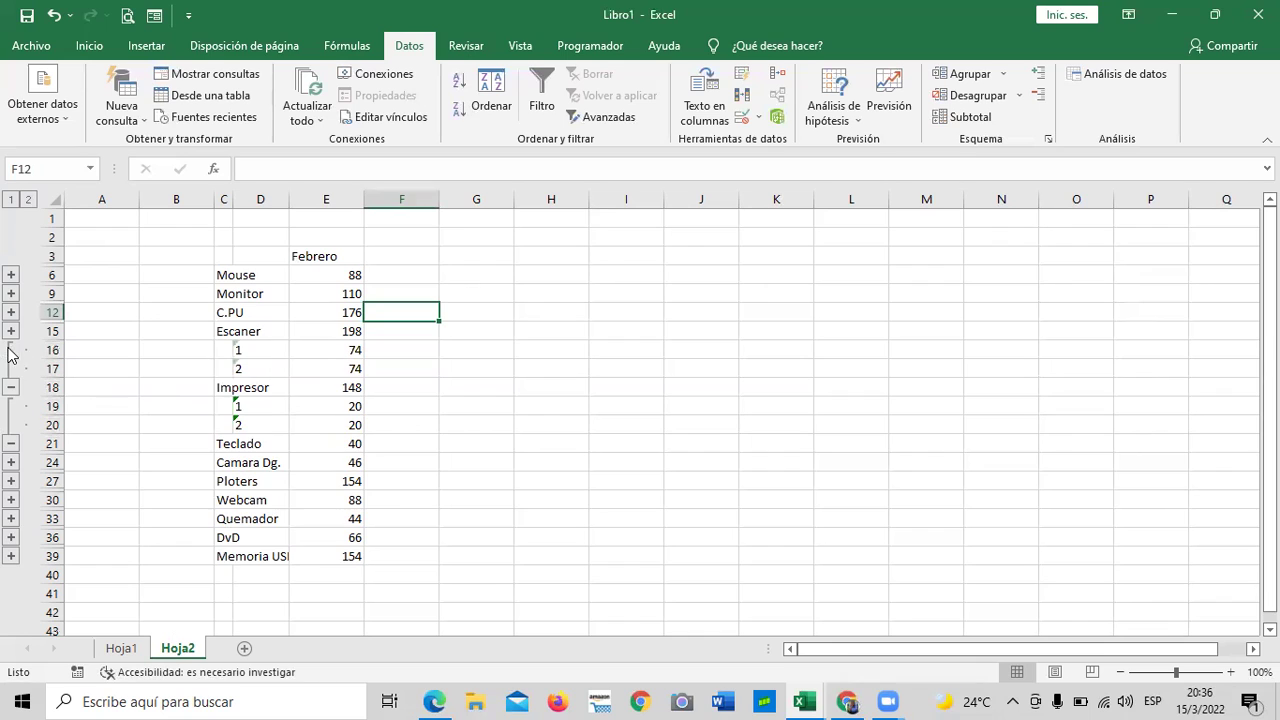
pyautogui.click(250, 406)
pyautogui.click(250, 425)
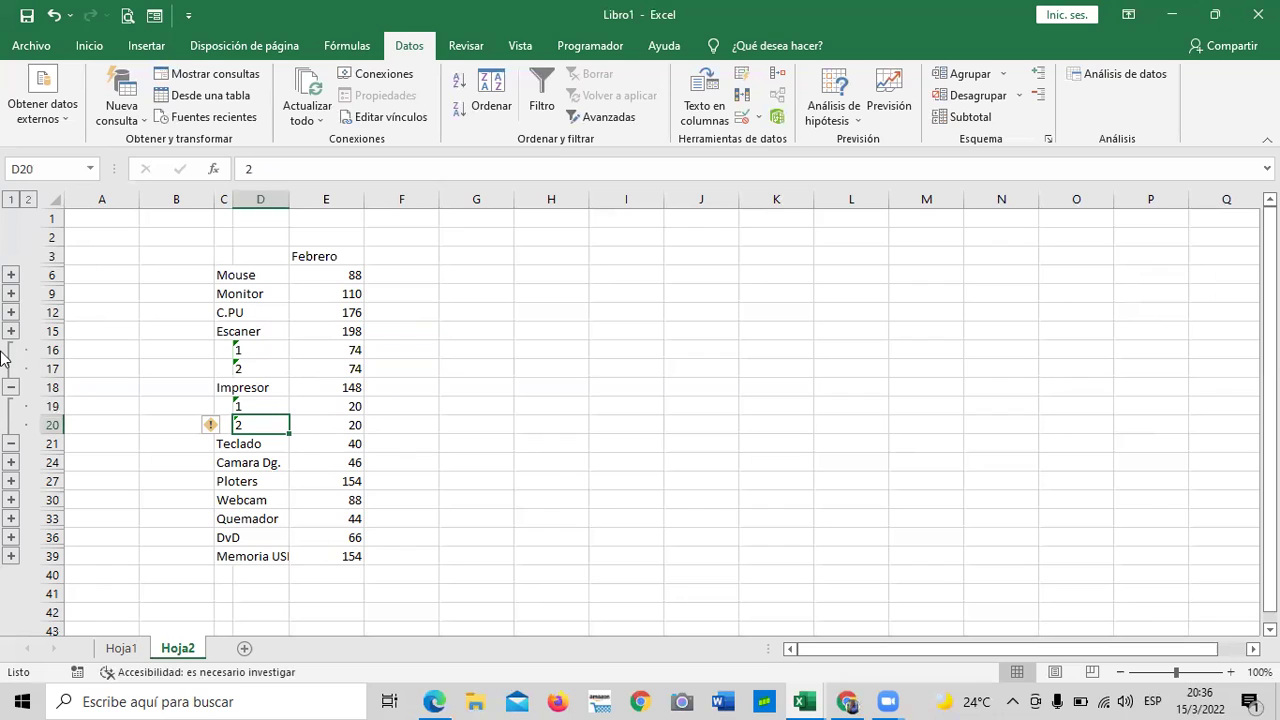
pyautogui.click(12, 390)
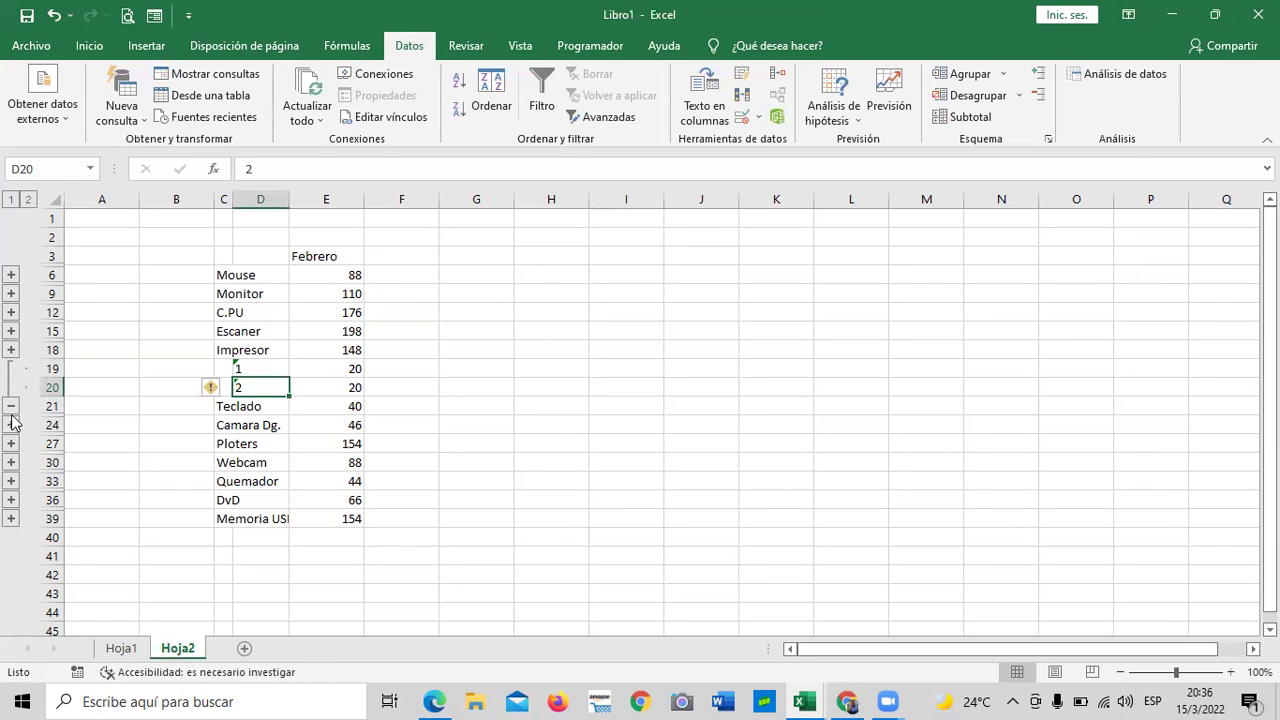
pyautogui.click(12, 406)
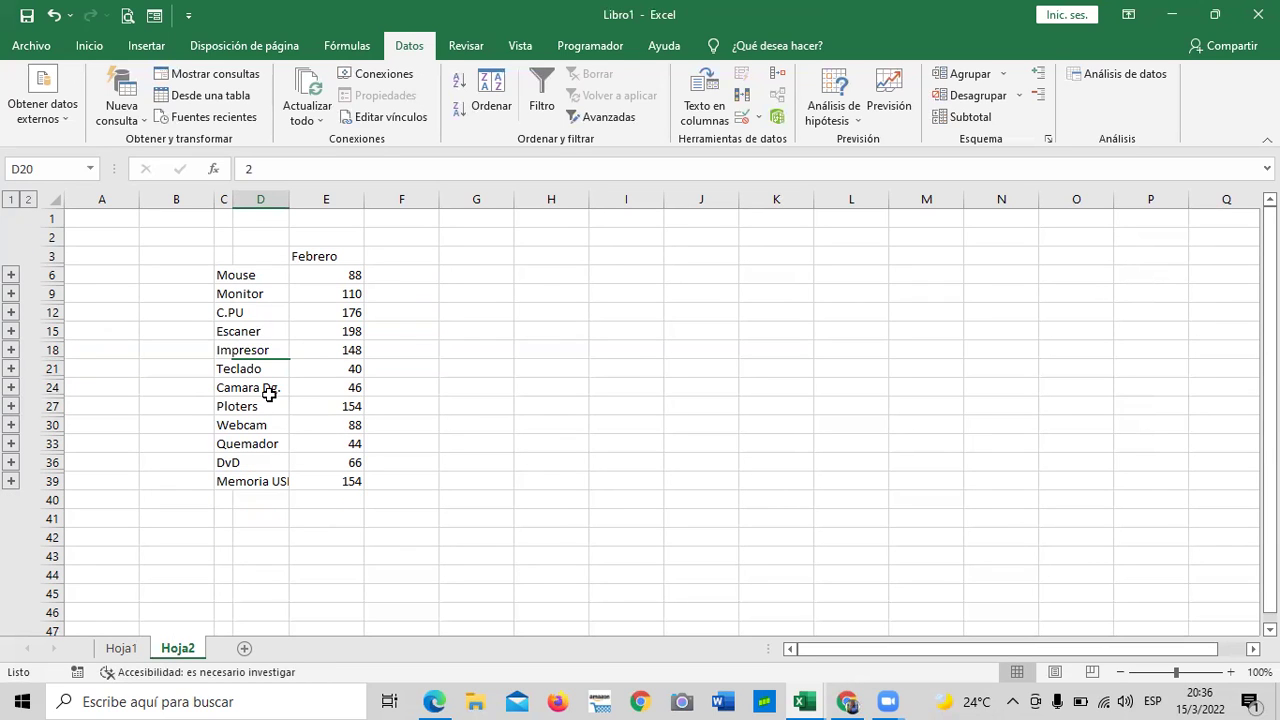
pyautogui.click(12, 484)
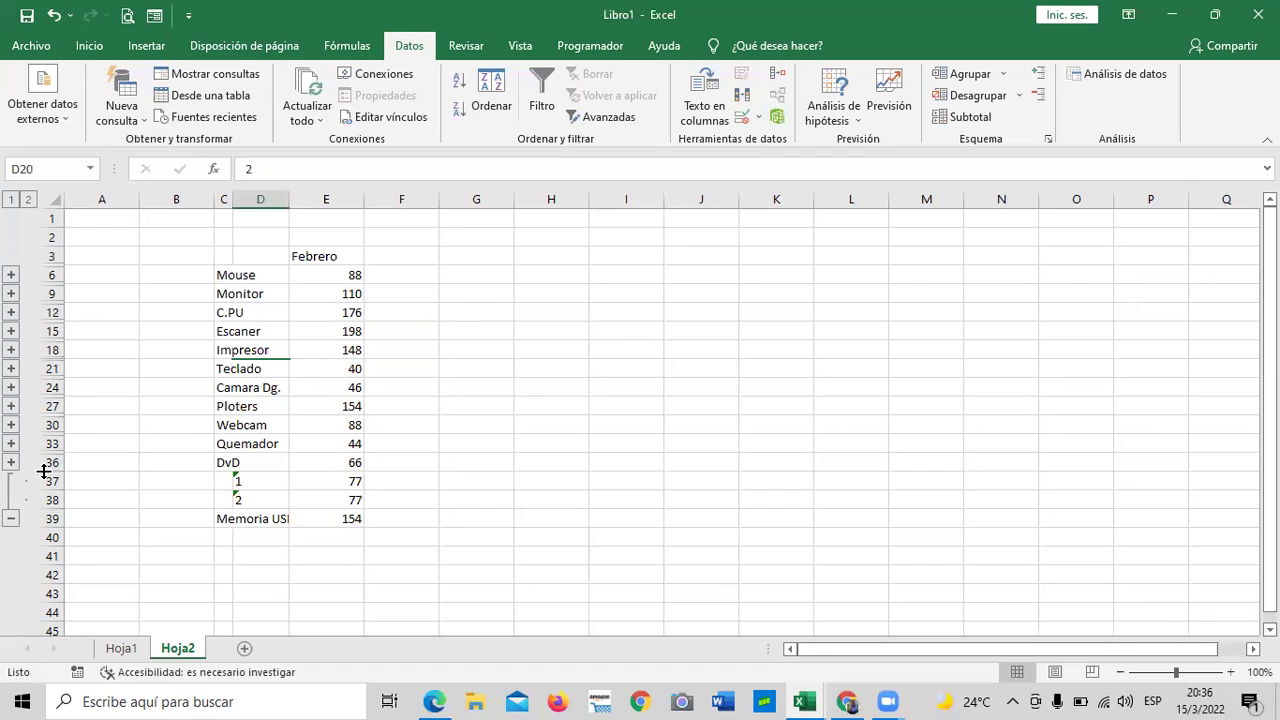
pyautogui.click(12, 519)
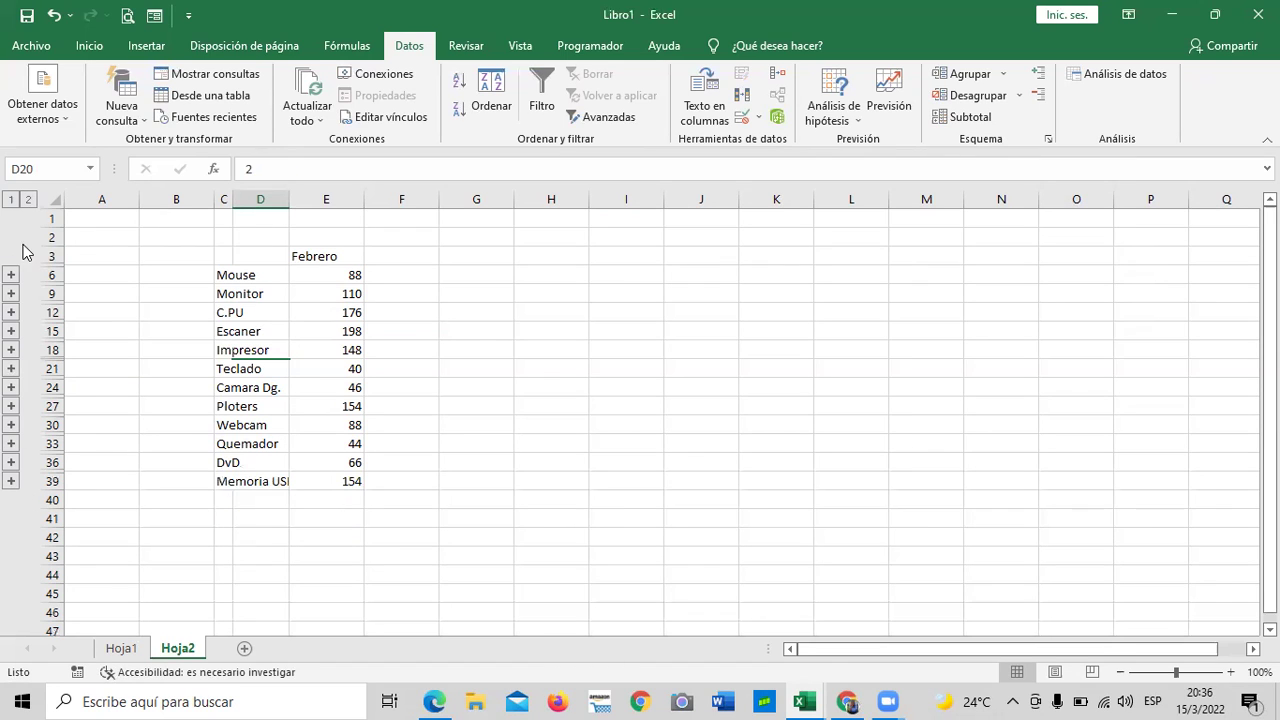
# - Expand all outline groups at once, review the detail rows for every product, and collapse them all again
pyautogui.click(31, 201)
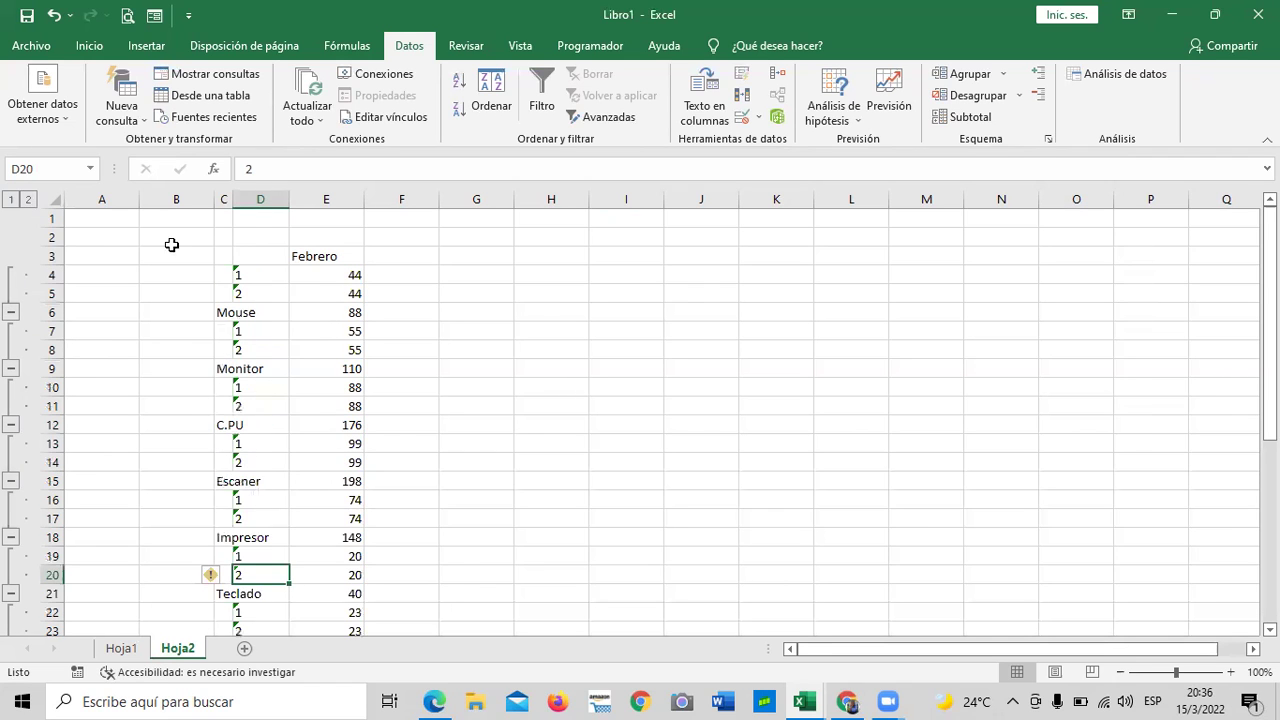
pyautogui.scroll(-3, 395, 440)
pyautogui.scroll(-5, 395, 440)
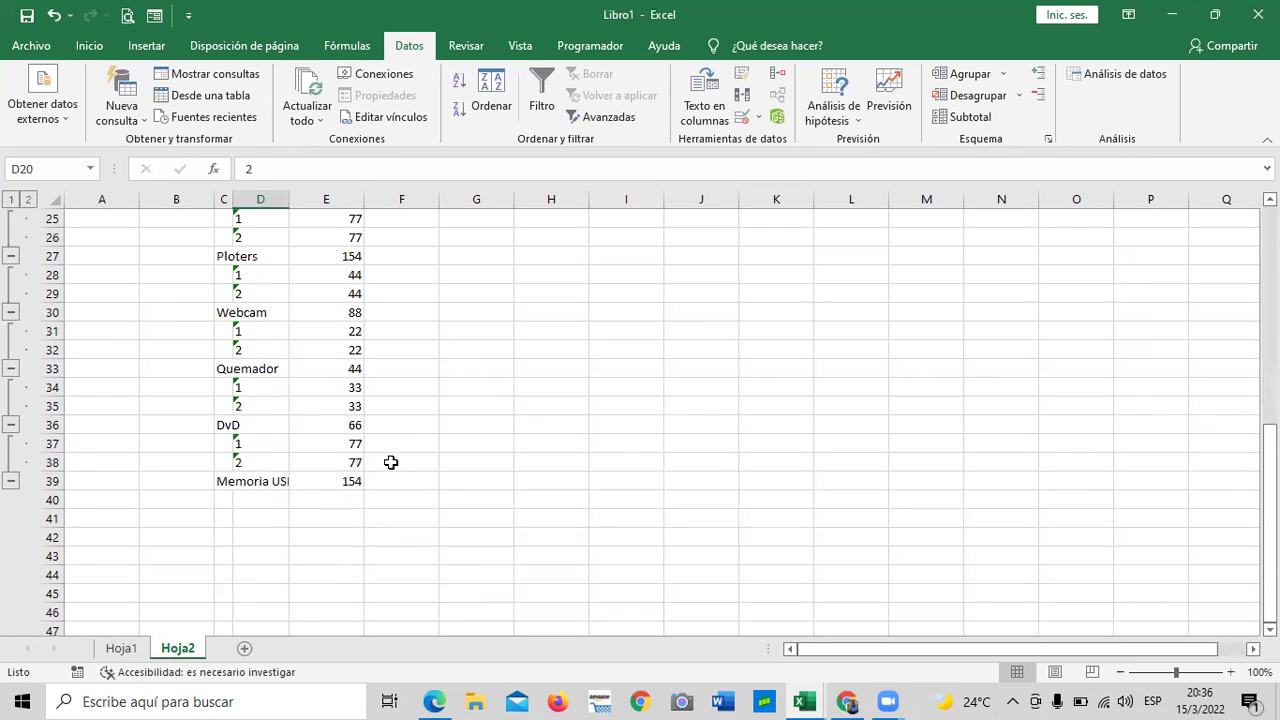
pyautogui.scroll(8, 436, 490)
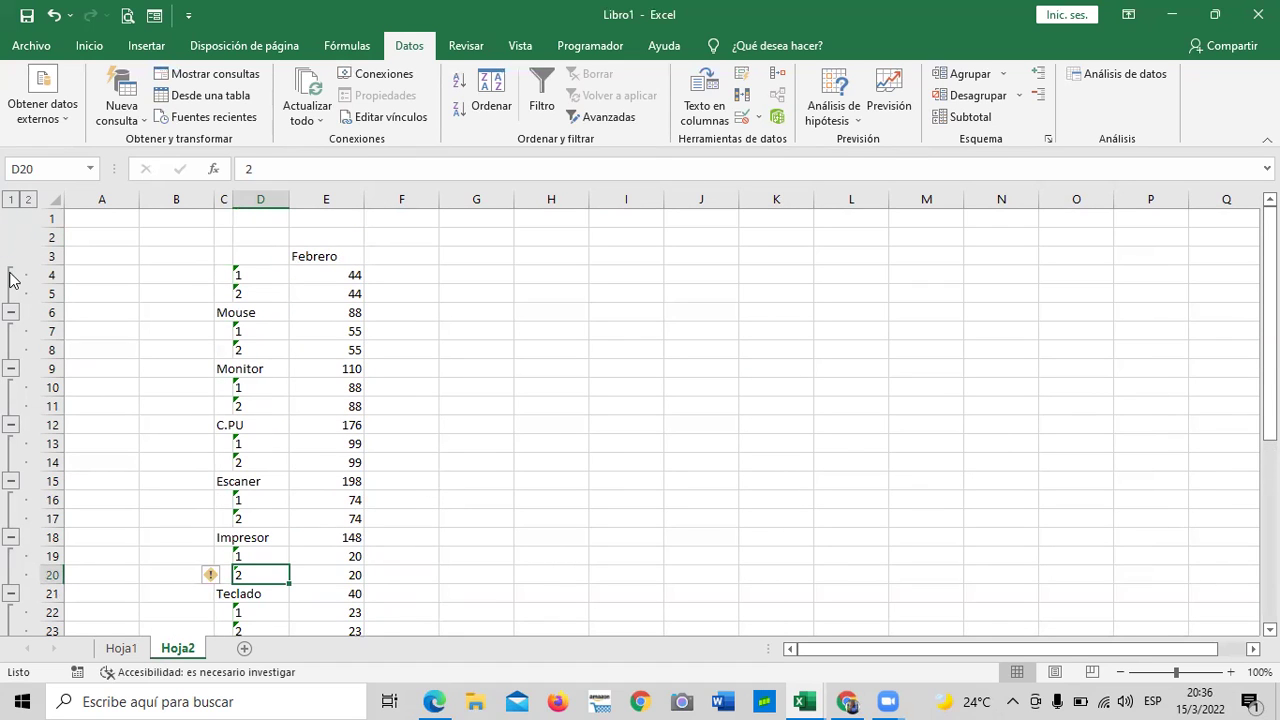
pyautogui.click(11, 199)
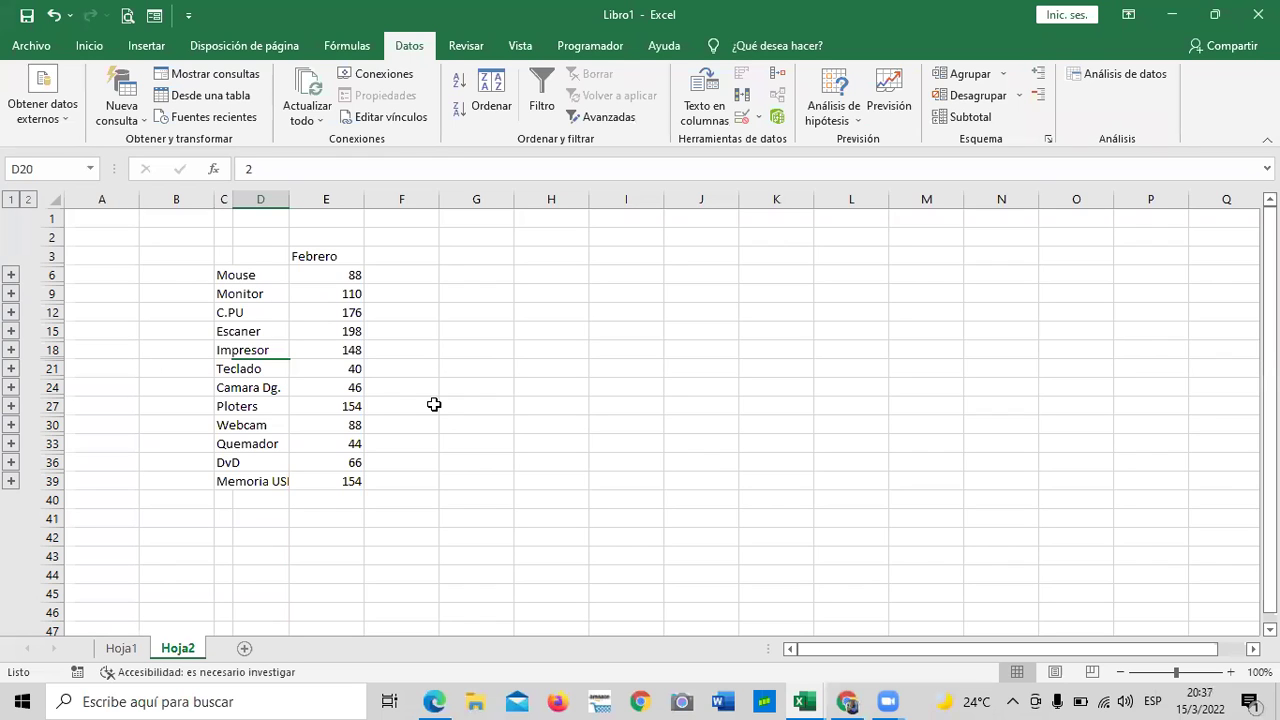
# - Review the Enero and Febrero consolidation sheets and add a third sheet to Libro1
pyautogui.click(126, 649)
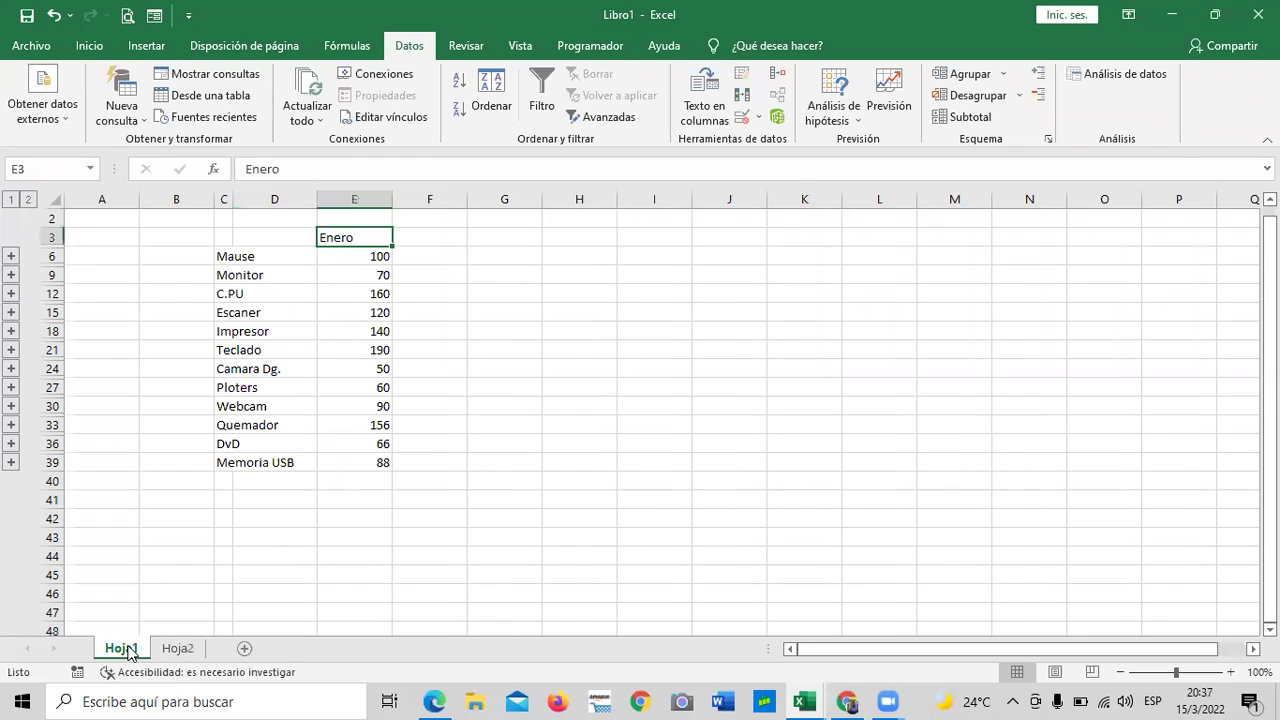
pyautogui.click(183, 652)
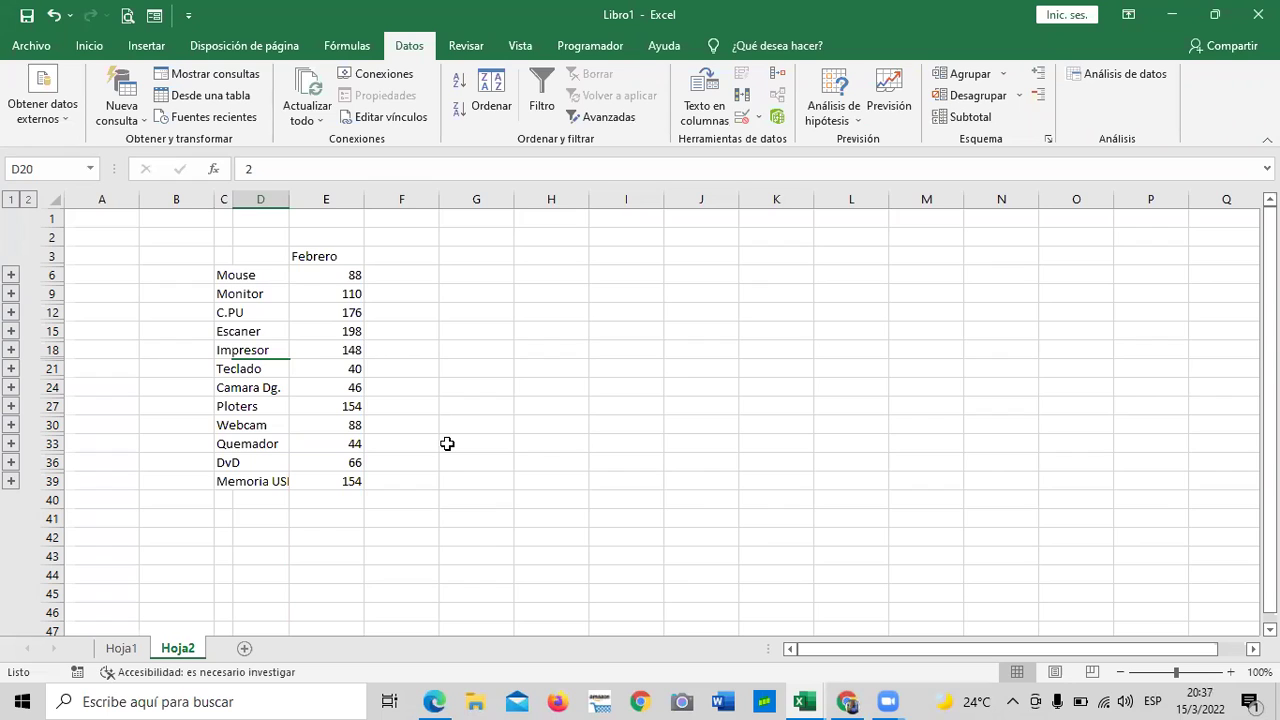
pyautogui.click(477, 464)
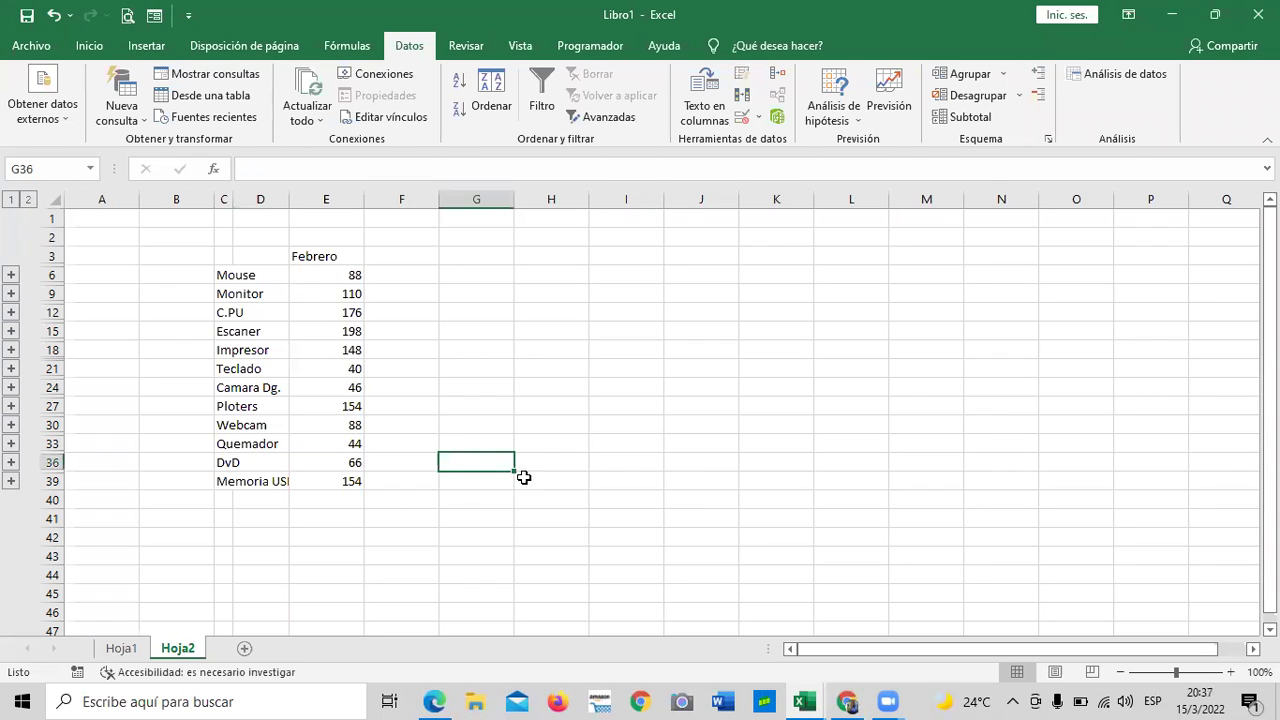
pyautogui.click(245, 650)
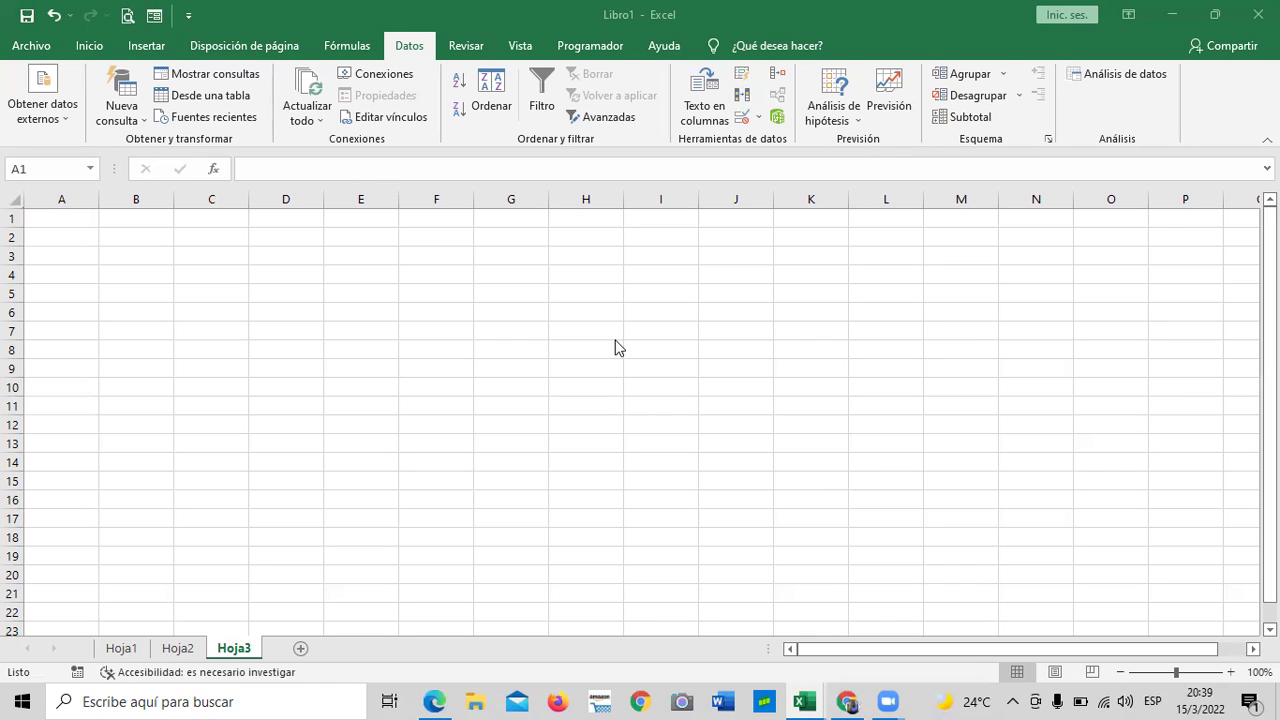
# - Compare the Enero and Febrero consolidations on Hoja1 and Hoja2 with the empty Hoja3, ending on Hoja1
pyautogui.click(174, 650)
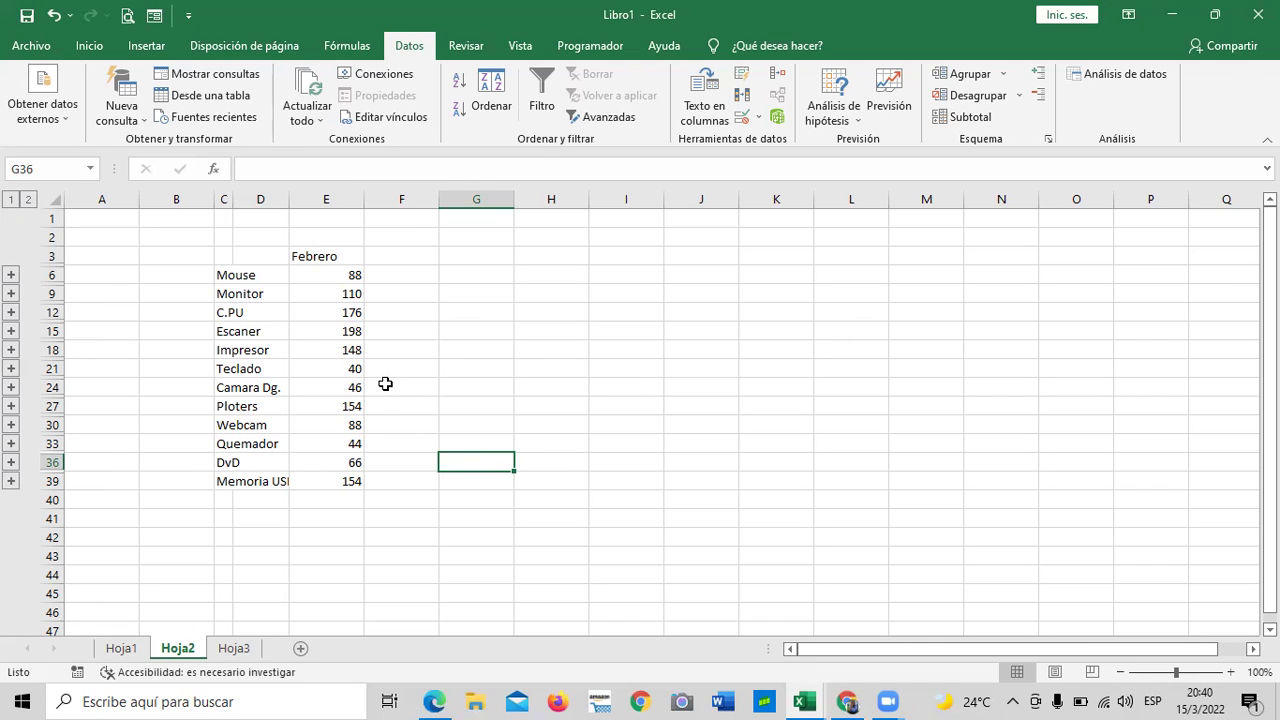
pyautogui.click(121, 651)
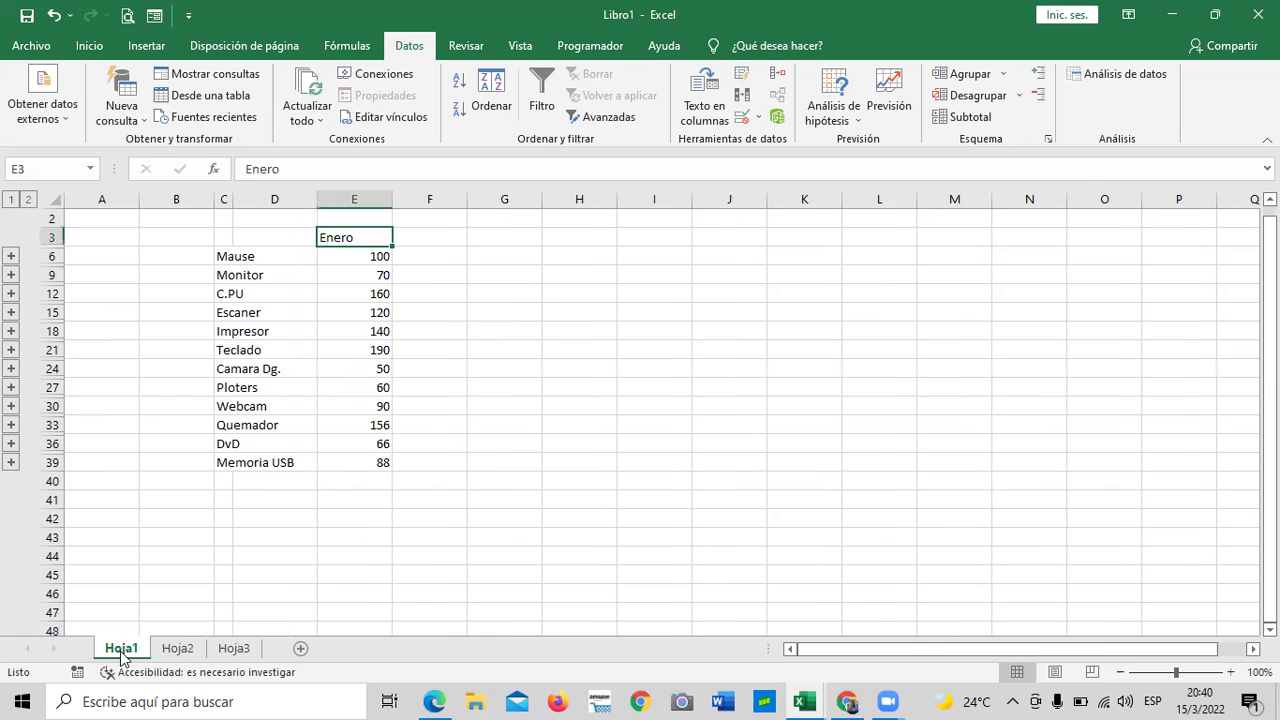
pyautogui.click(178, 650)
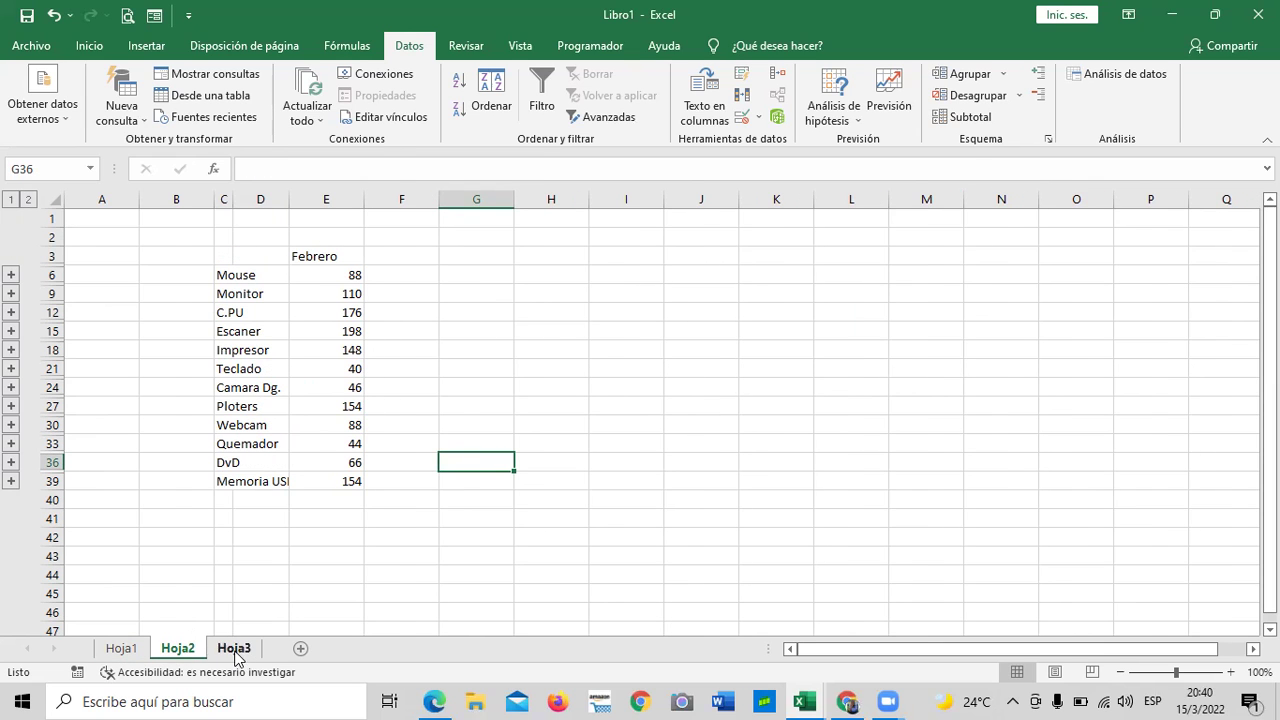
pyautogui.click(236, 651)
pyautogui.click(182, 651)
pyautogui.click(124, 651)
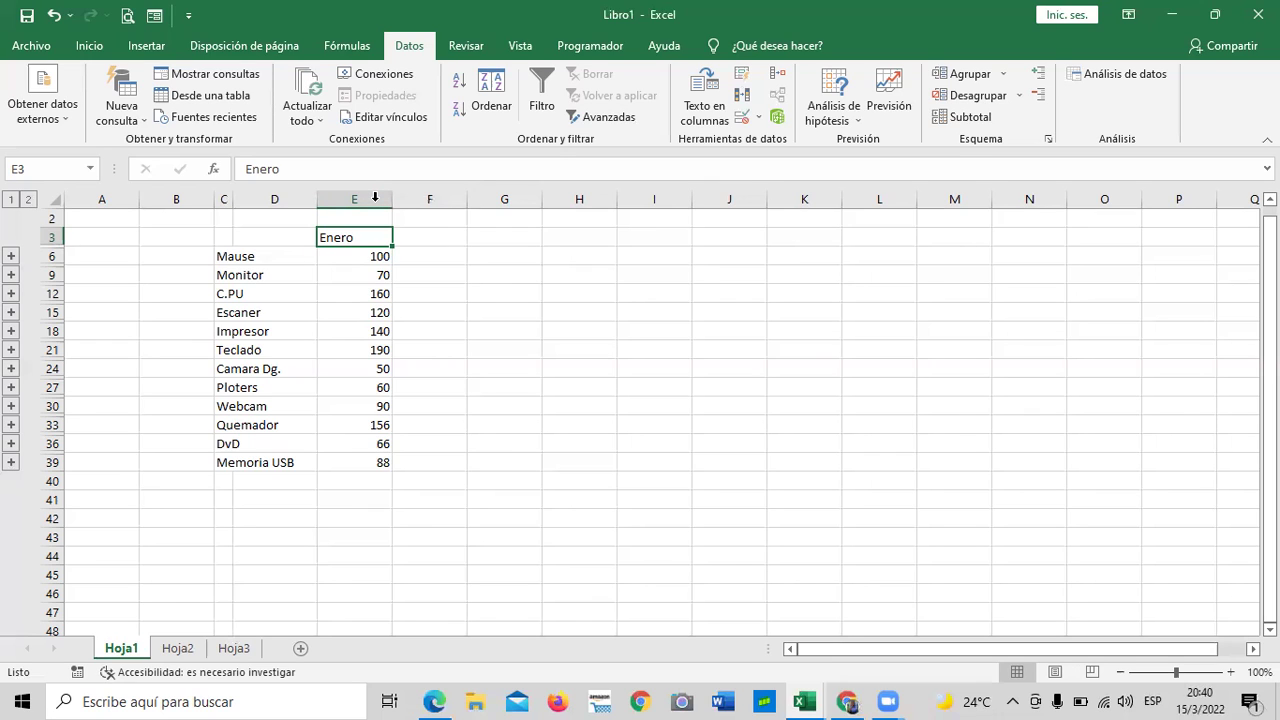
pyautogui.click(577, 344)
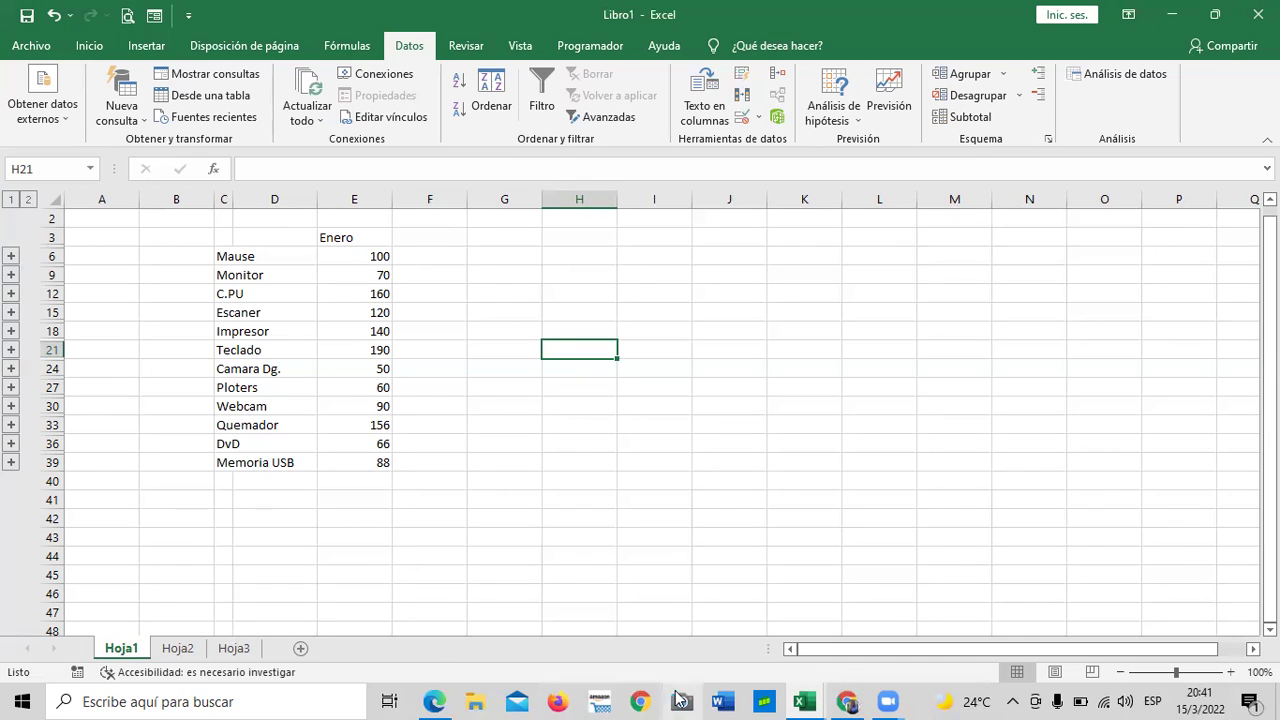
# - Examine the Cantidades column of the Reporte Consolidado sheet in workbook 2 and return to Libro1
pyautogui.moveTo(803, 700)
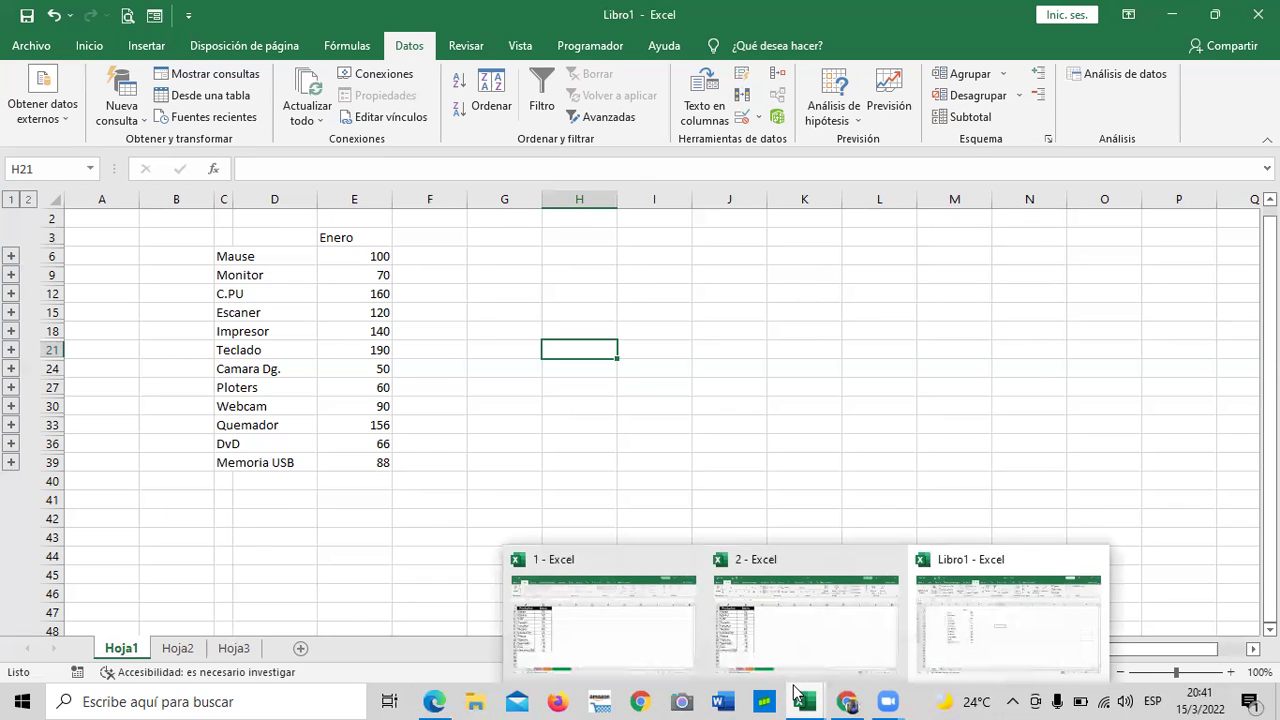
pyautogui.click(800, 651)
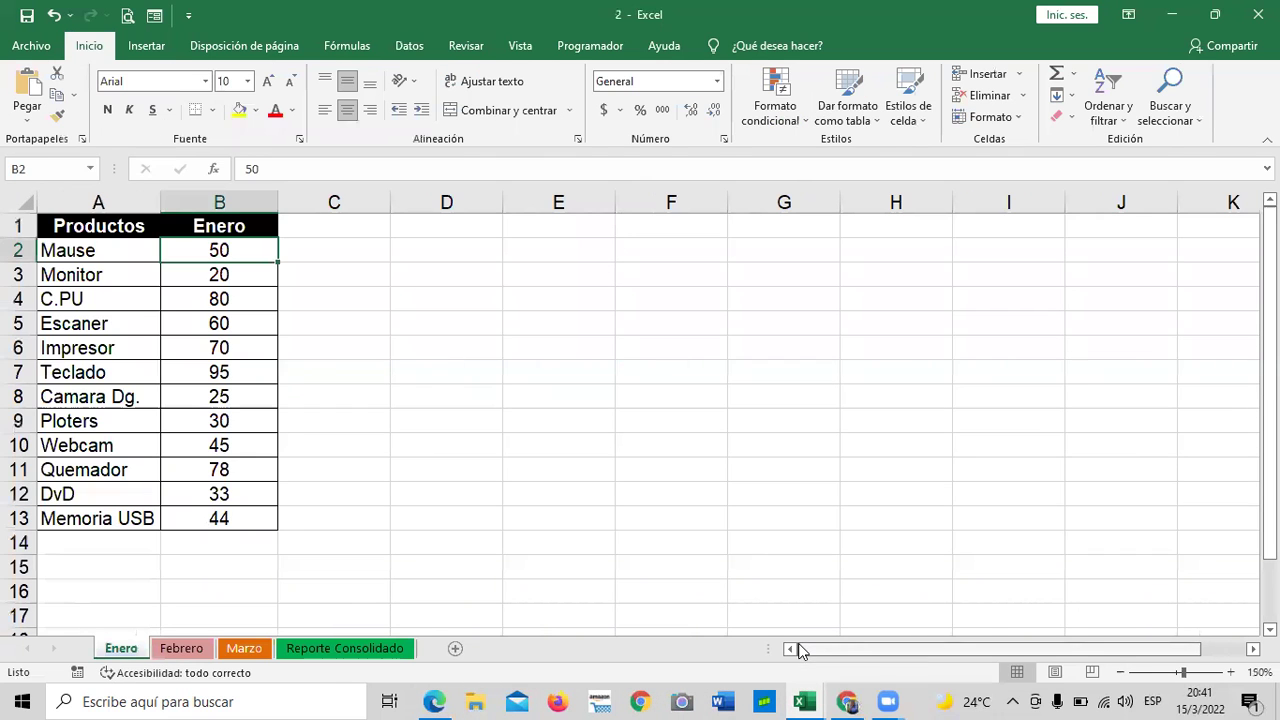
pyautogui.click(380, 648)
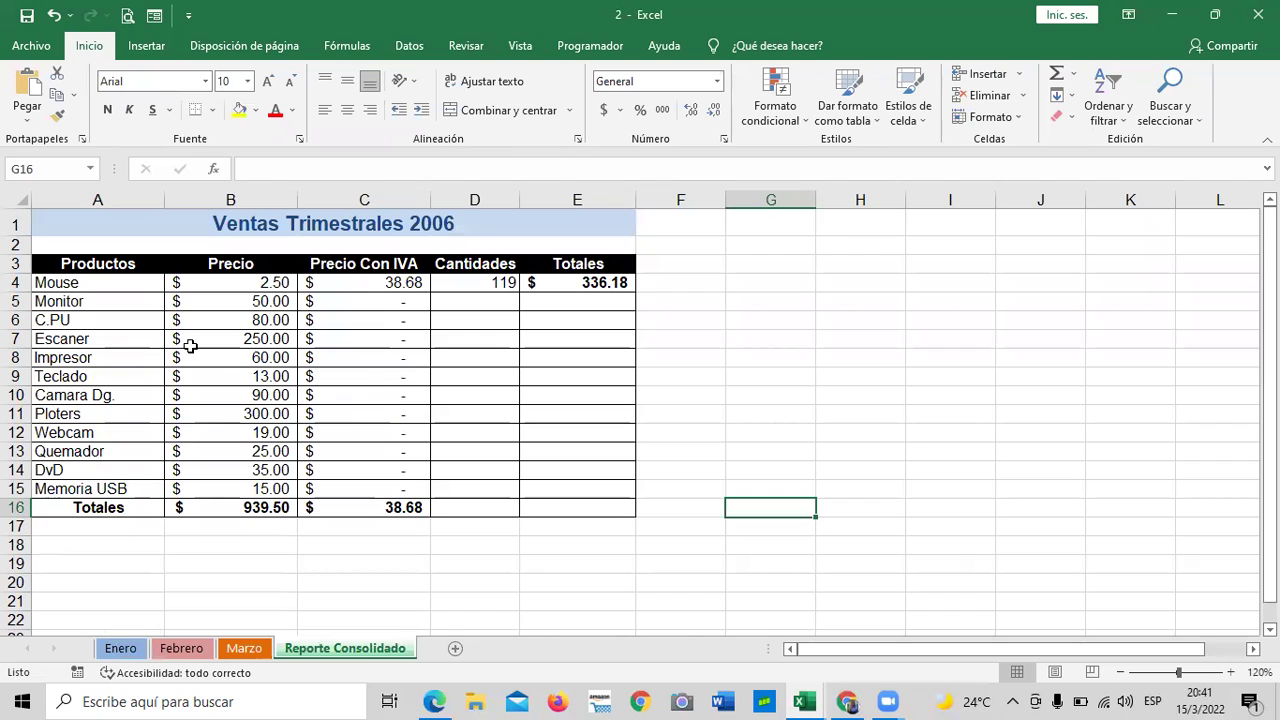
pyautogui.click(489, 282)
pyautogui.click(488, 301)
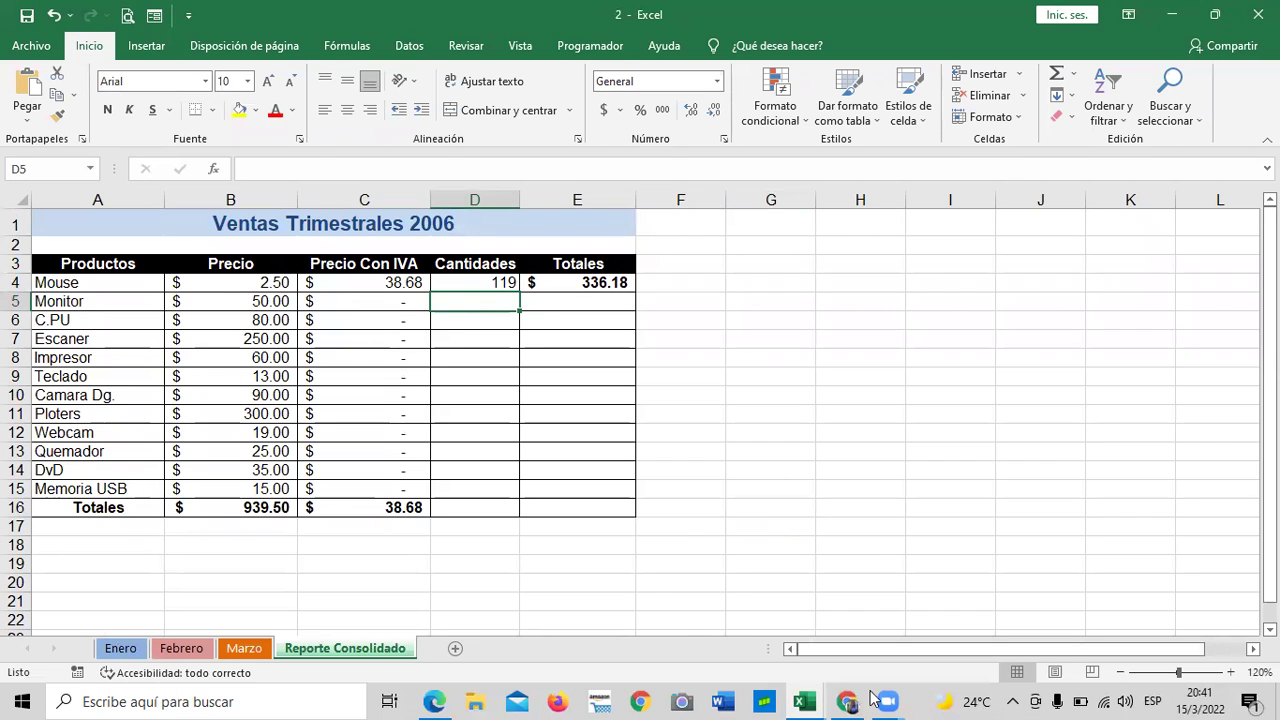
pyautogui.moveTo(803, 700)
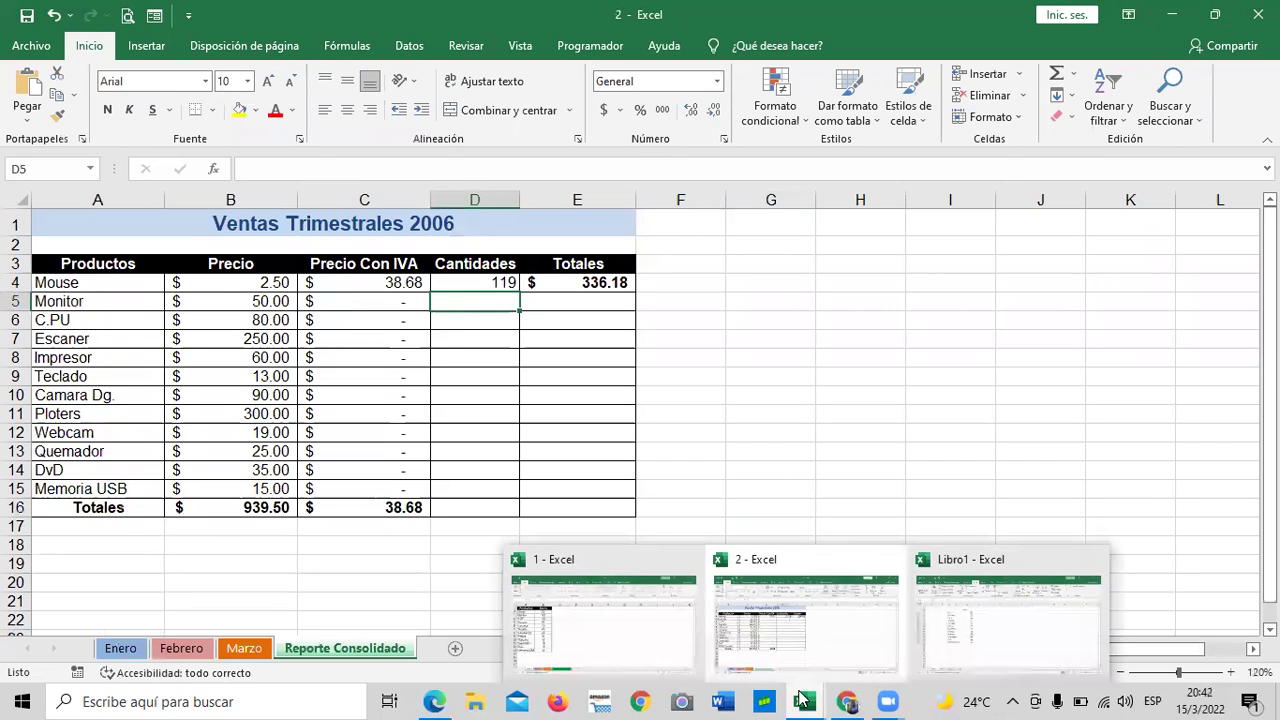
pyautogui.click(1014, 640)
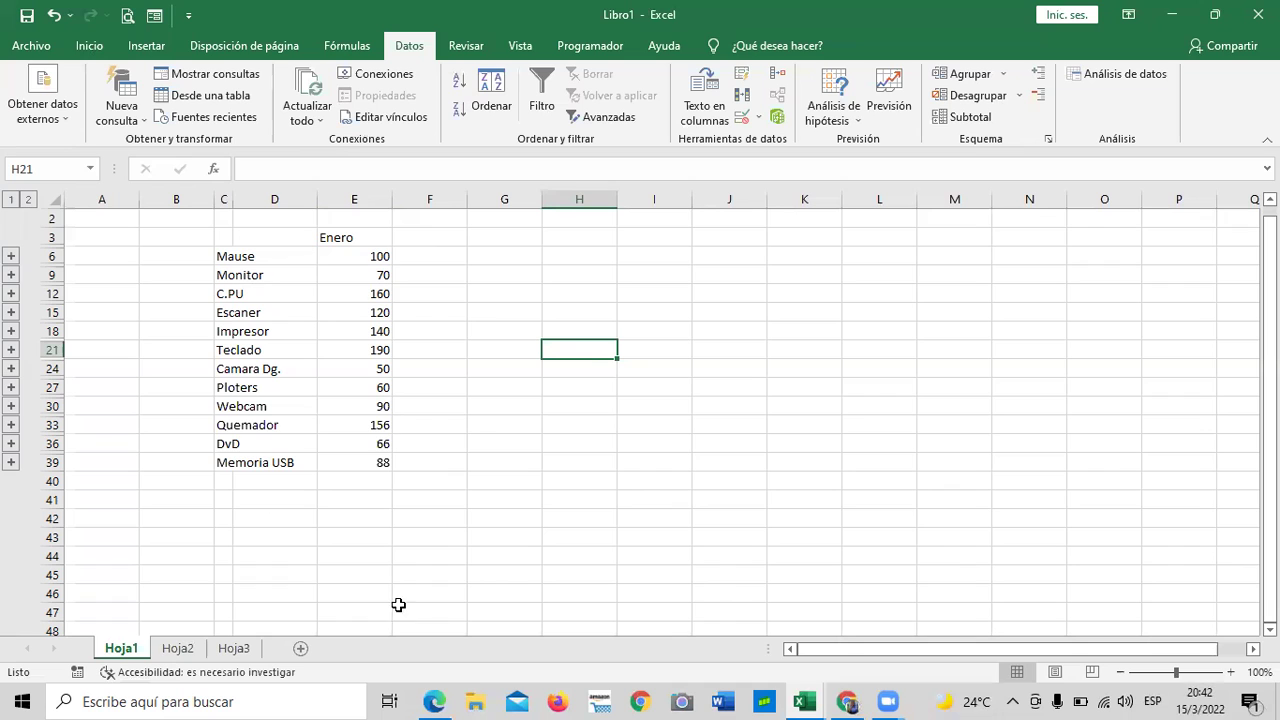
pyautogui.moveTo(804, 701)
# - Expand all outline groups of the Enero consolidation, review each product's source rows, and collapse all groups again
pyautogui.click(29, 200)
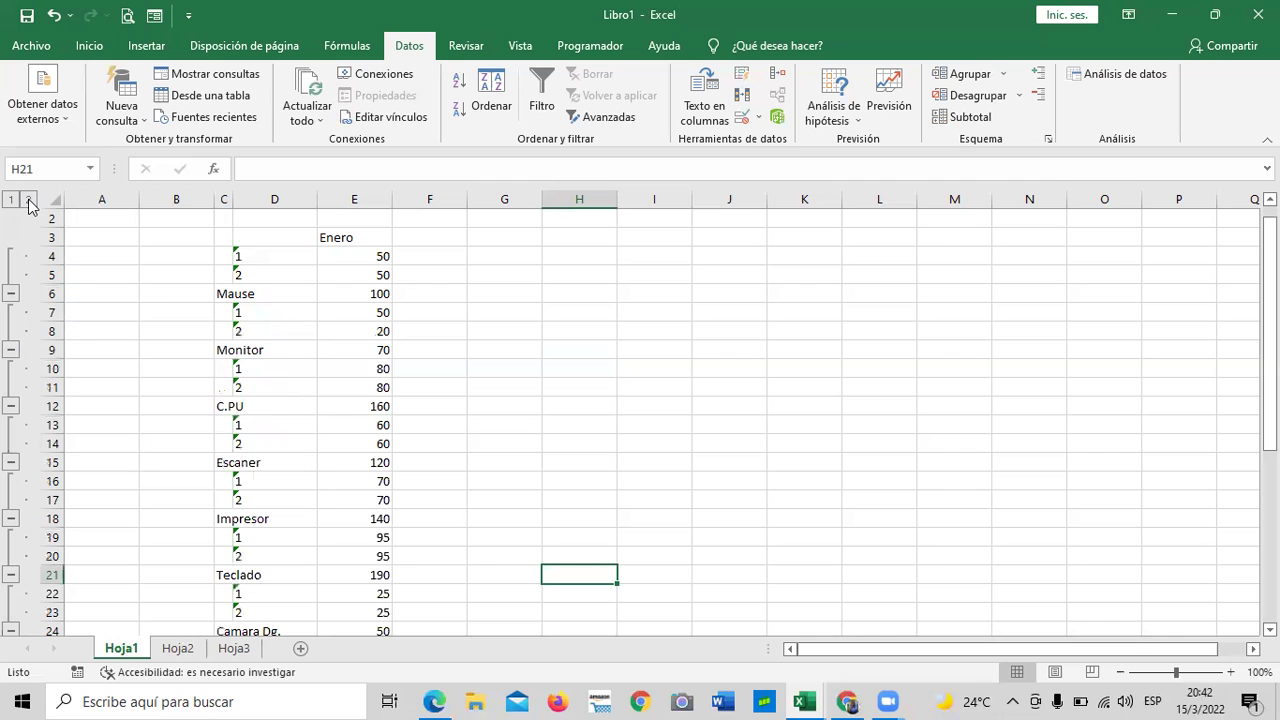
pyautogui.scroll(-7, 610, 389)
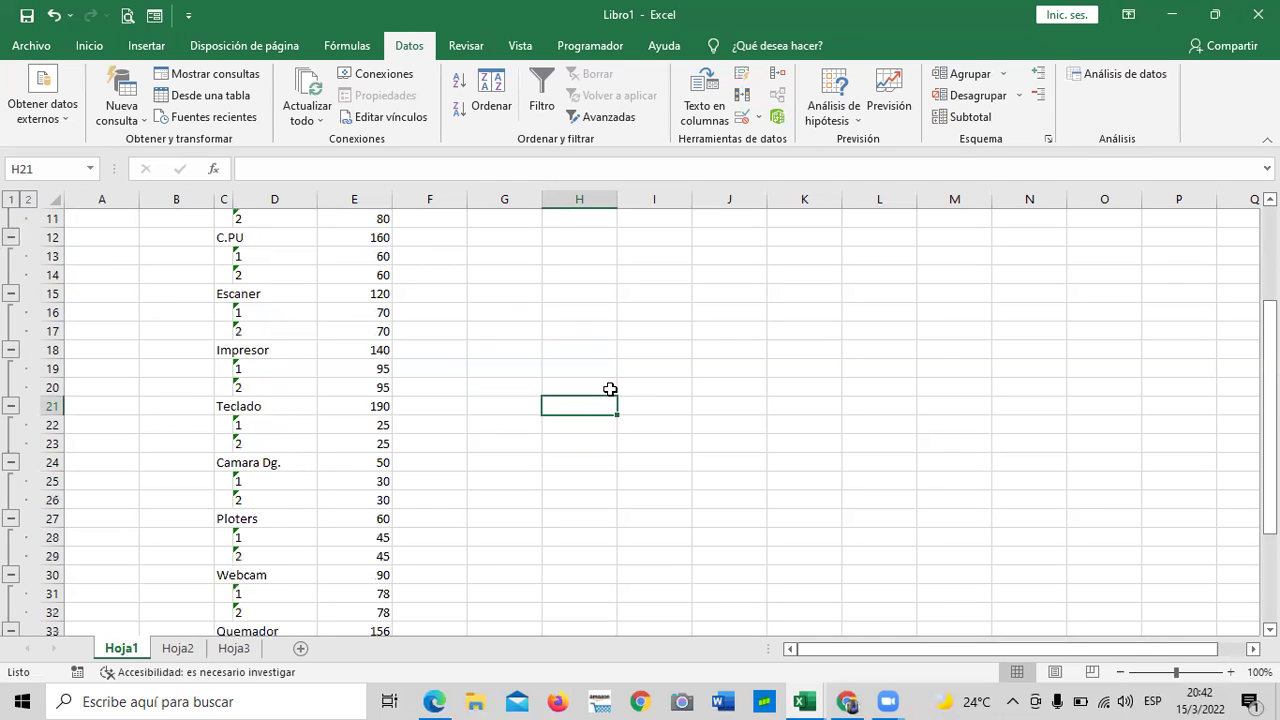
pyautogui.scroll(4, 562, 541)
pyautogui.scroll(4, 562, 541)
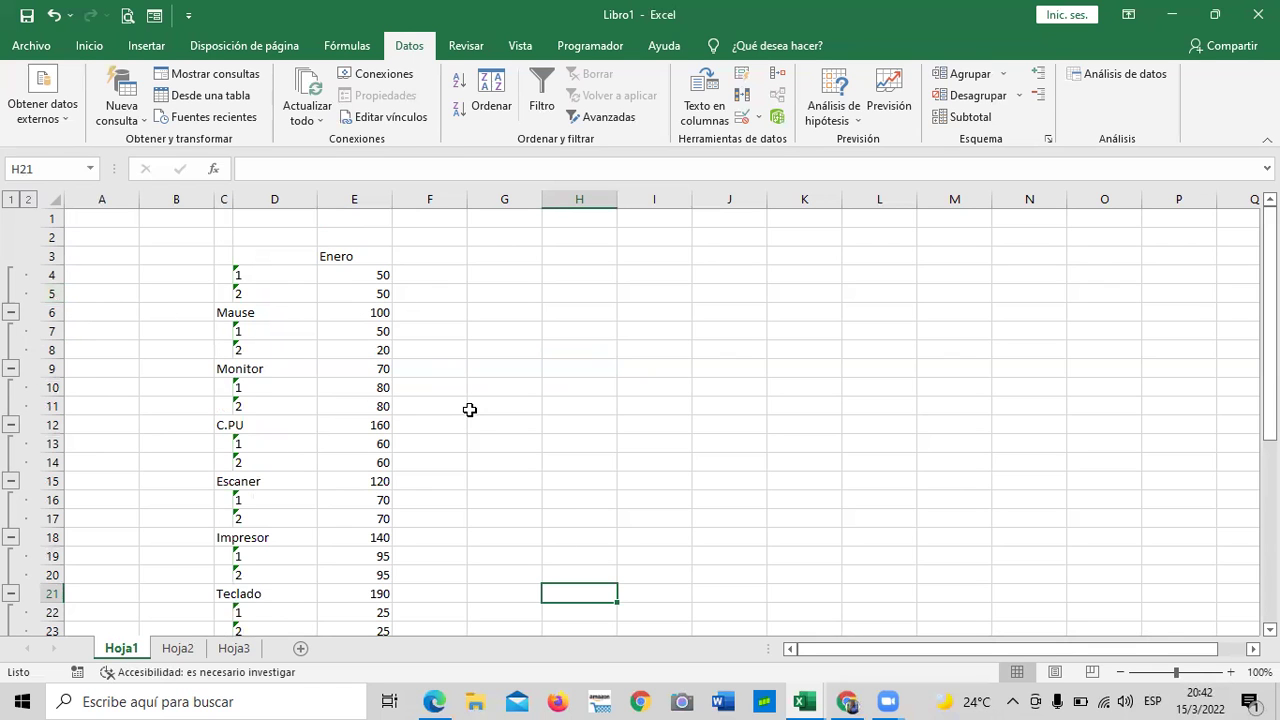
pyautogui.scroll(-3, 469, 410)
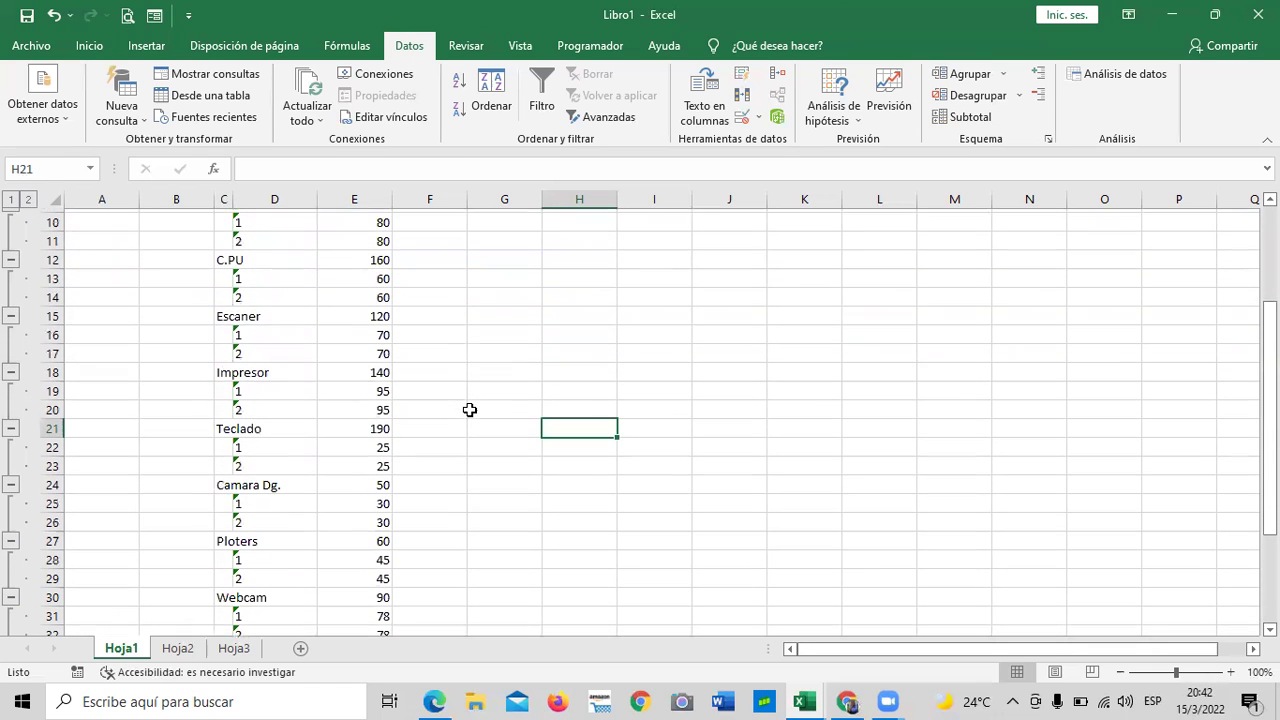
pyautogui.scroll(-6, 470, 440)
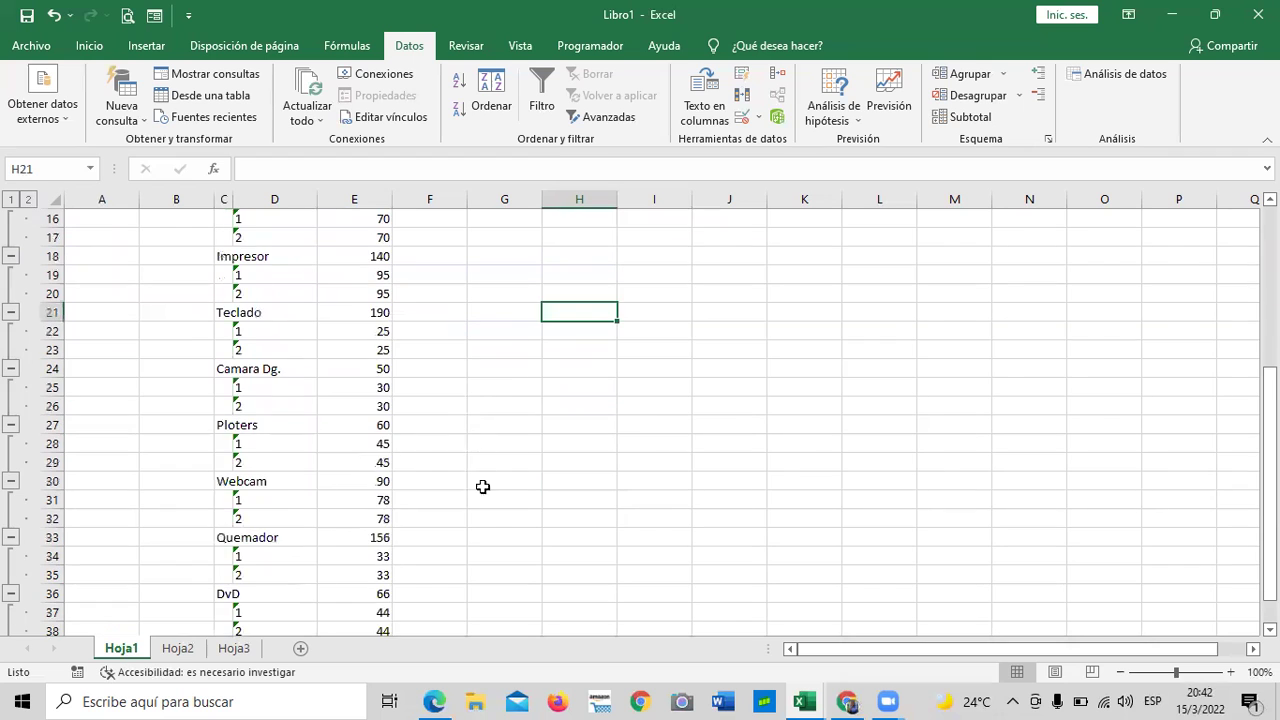
pyautogui.scroll(9, 483, 515)
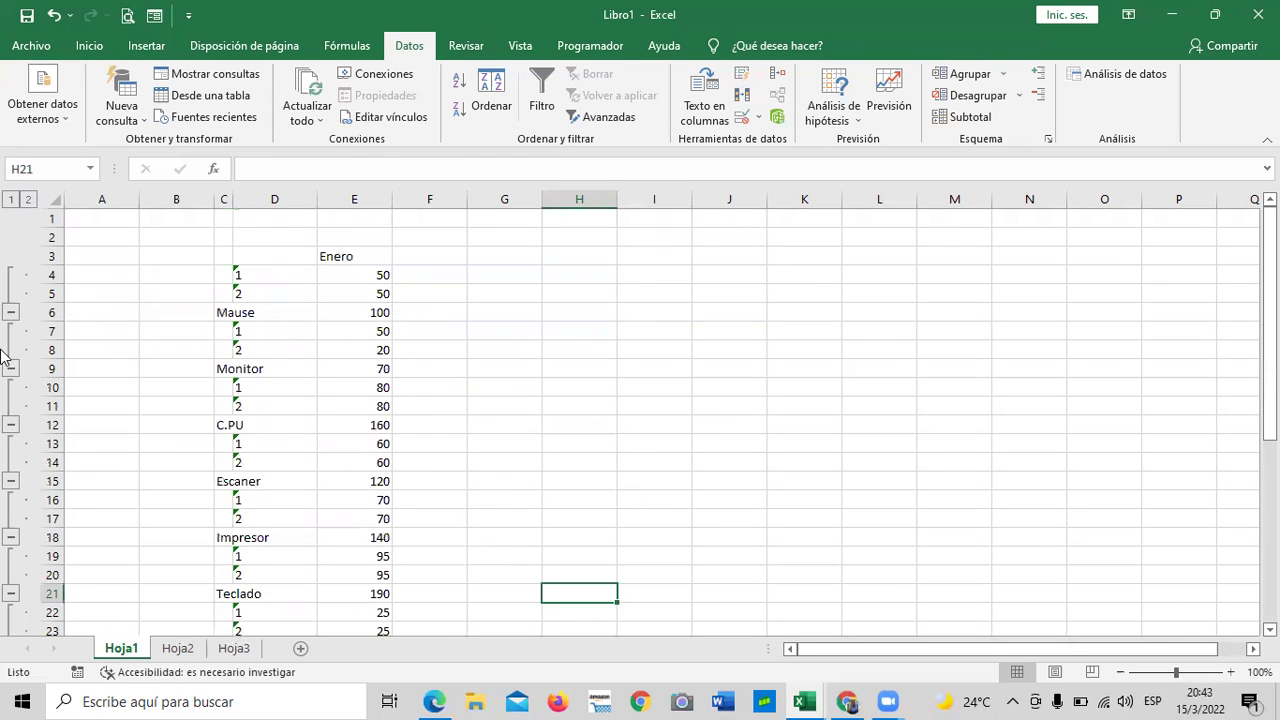
pyautogui.click(13, 199)
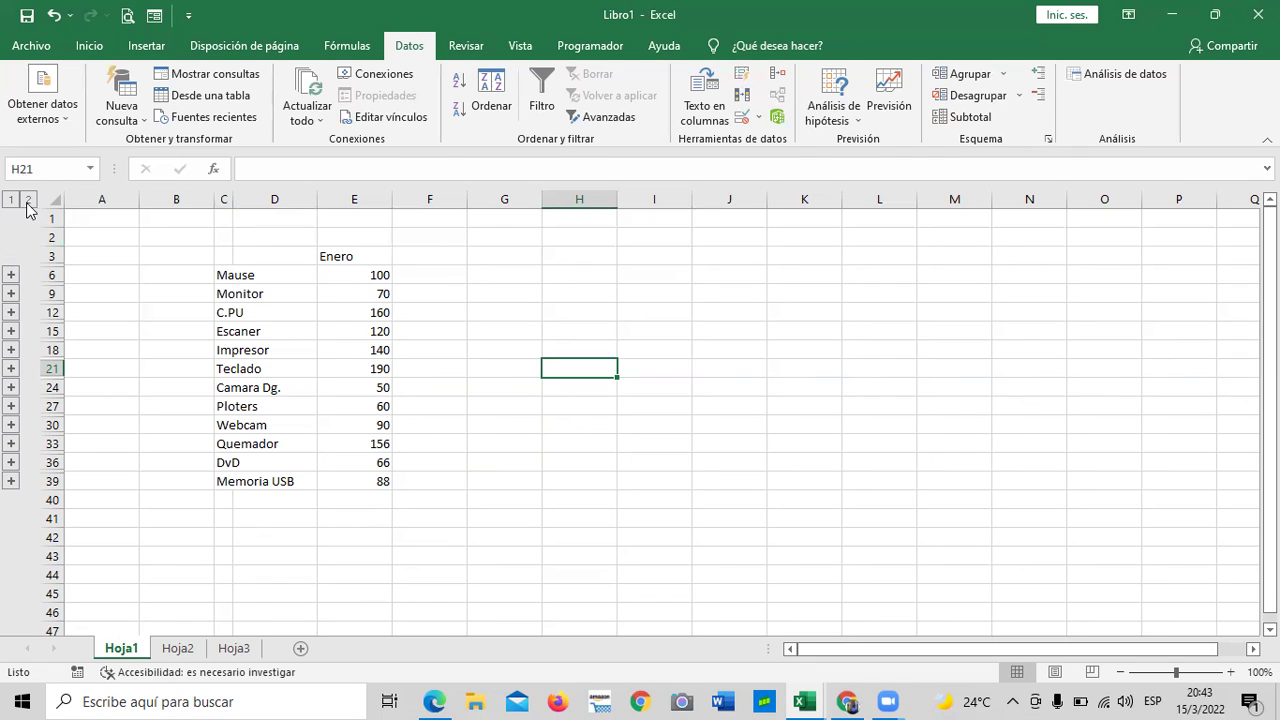
pyautogui.click(28, 204)
pyautogui.click(12, 203)
# - Expand the Mause group of the Enero consolidation to inspect its two source rows, and collapse it again
pyautogui.click(608, 291)
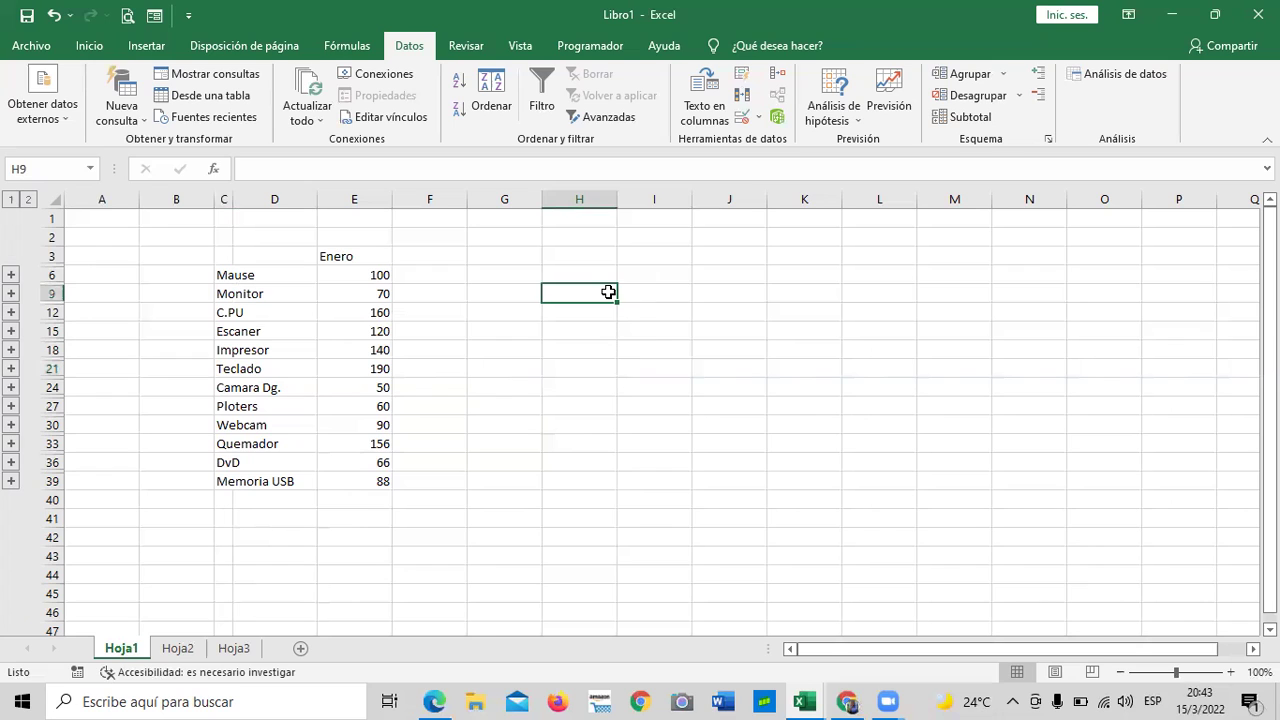
pyautogui.click(457, 276)
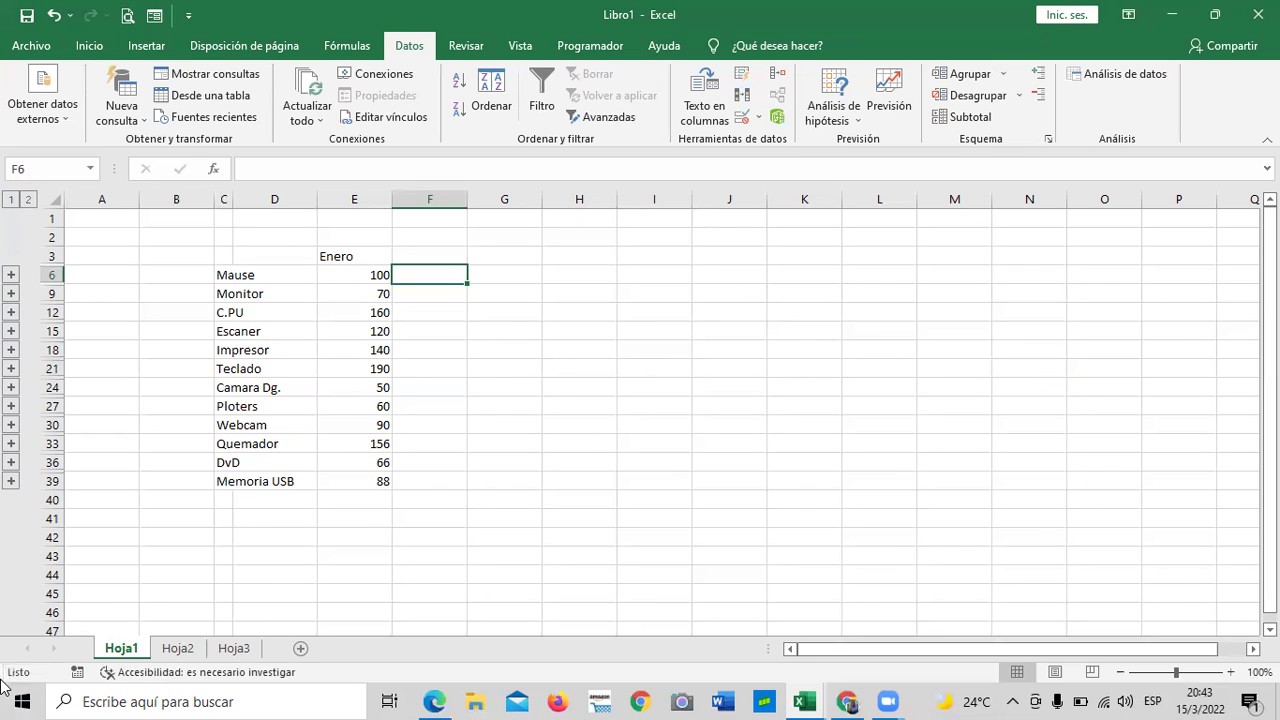
pyautogui.click(522, 423)
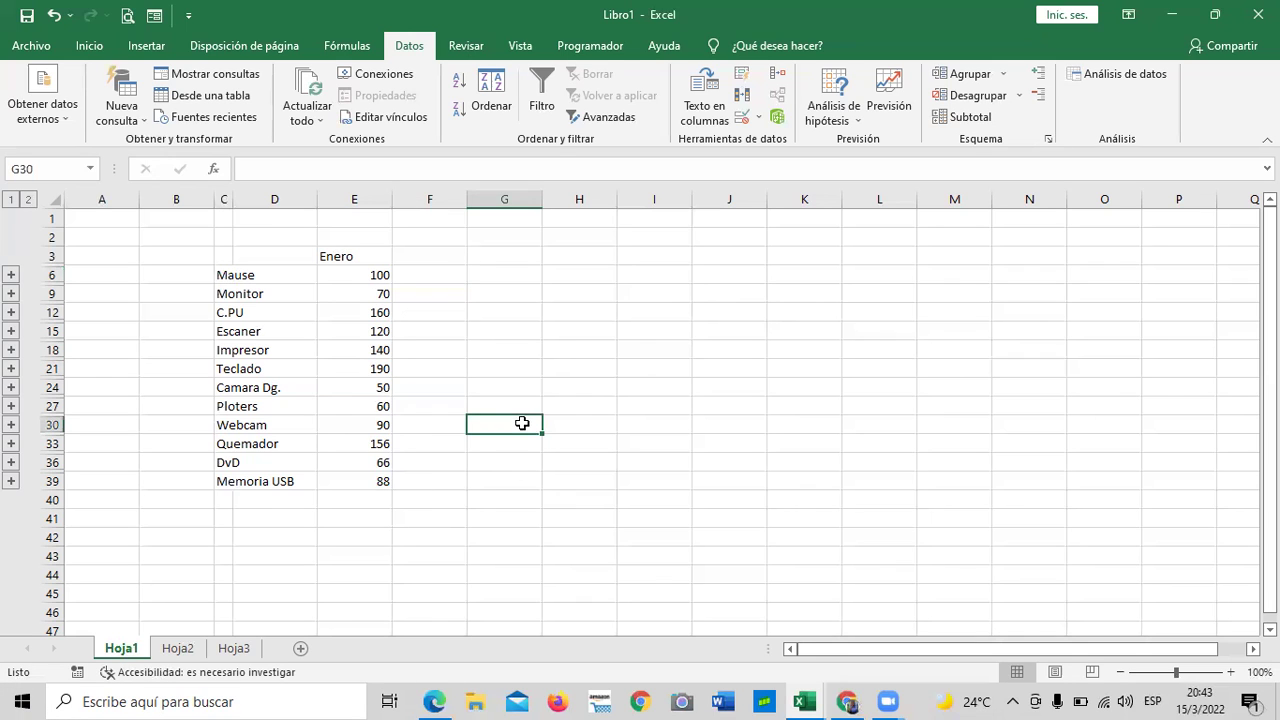
pyautogui.click(11, 275)
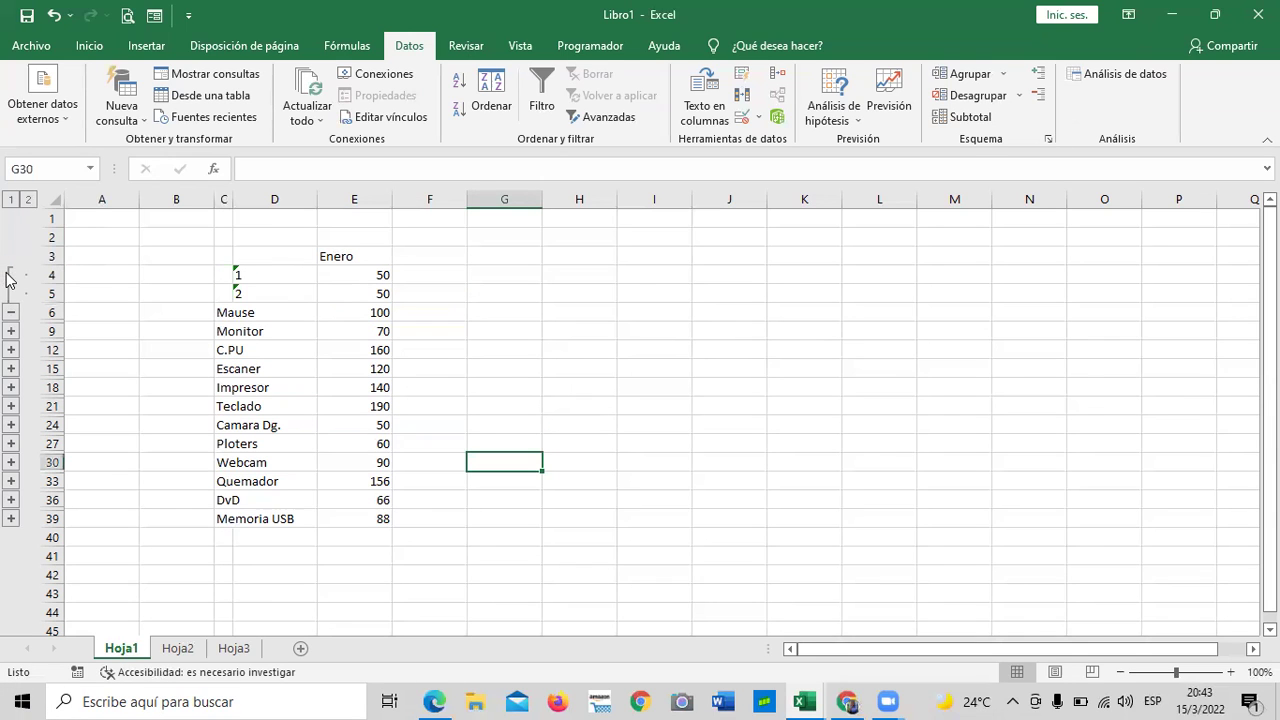
pyautogui.click(11, 312)
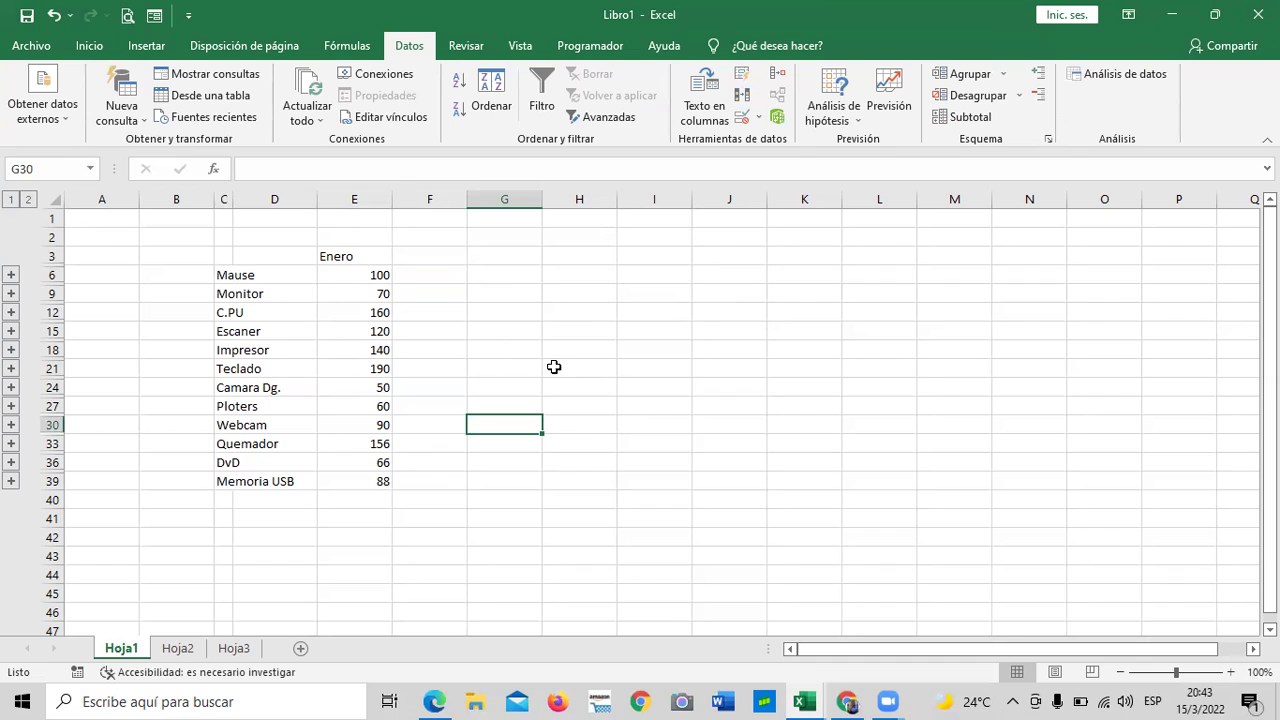
pyautogui.click(784, 522)
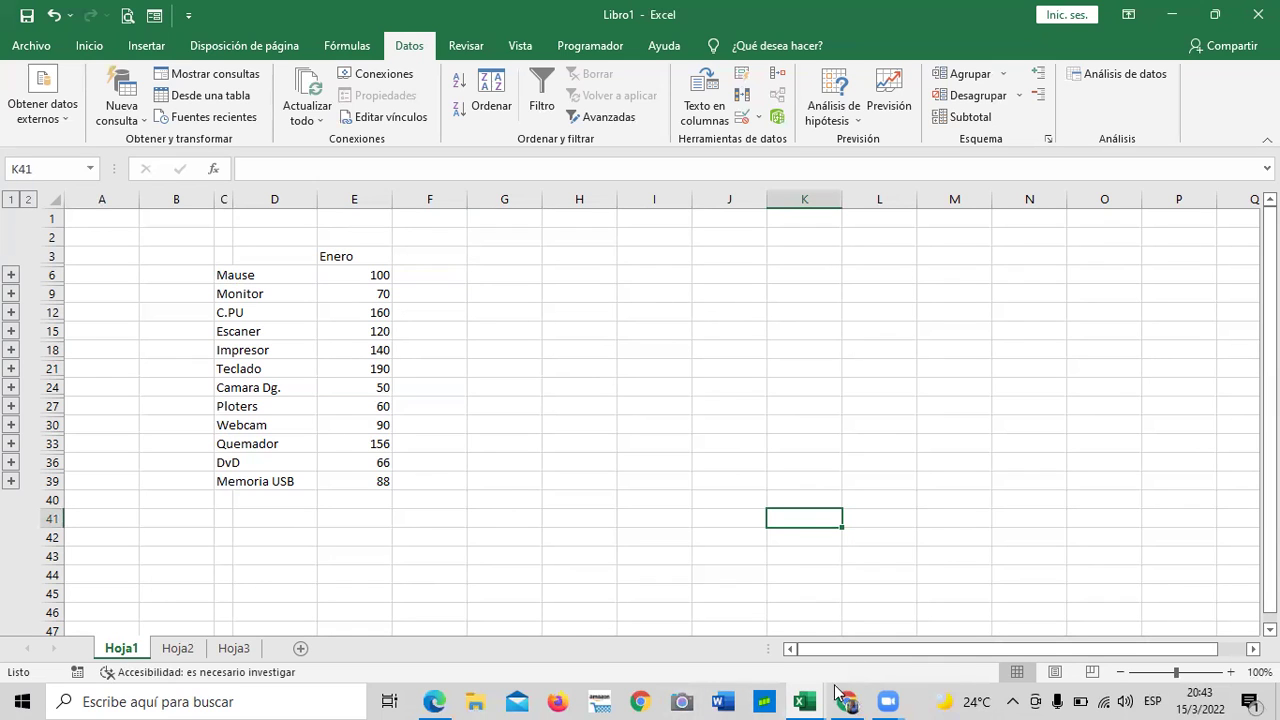
pyautogui.moveTo(838, 690)
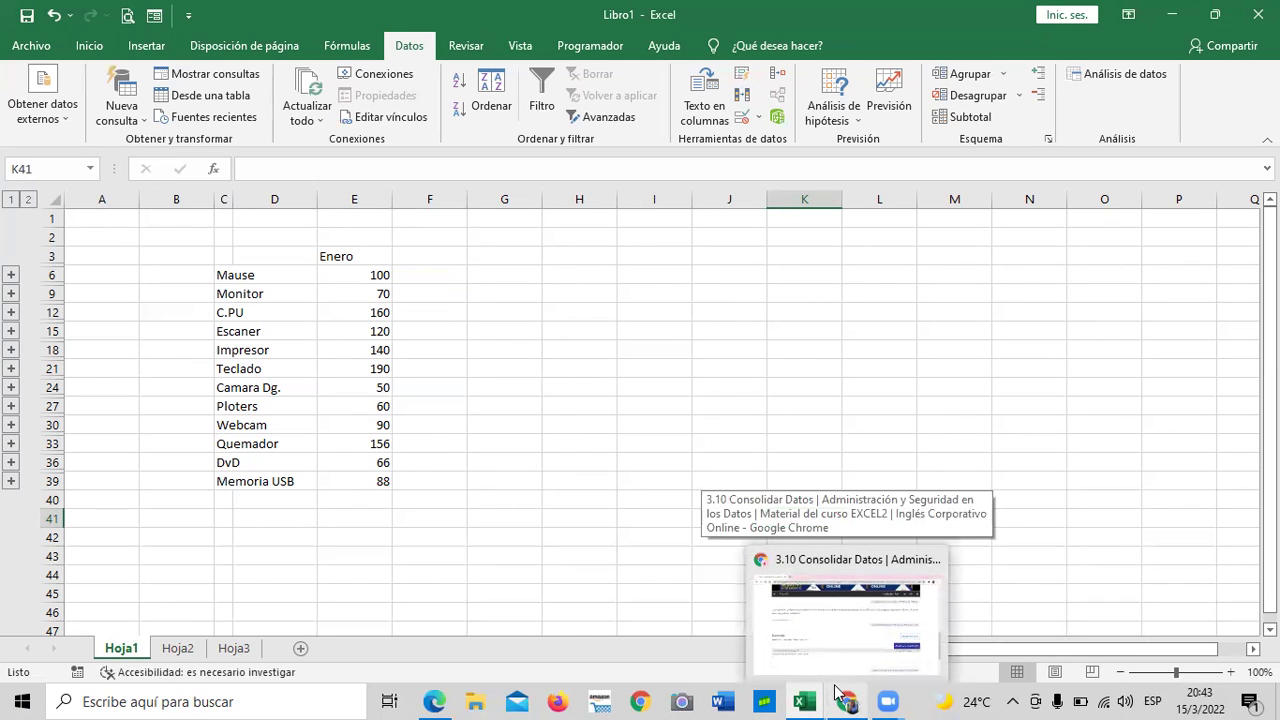
pyautogui.click(575, 387)
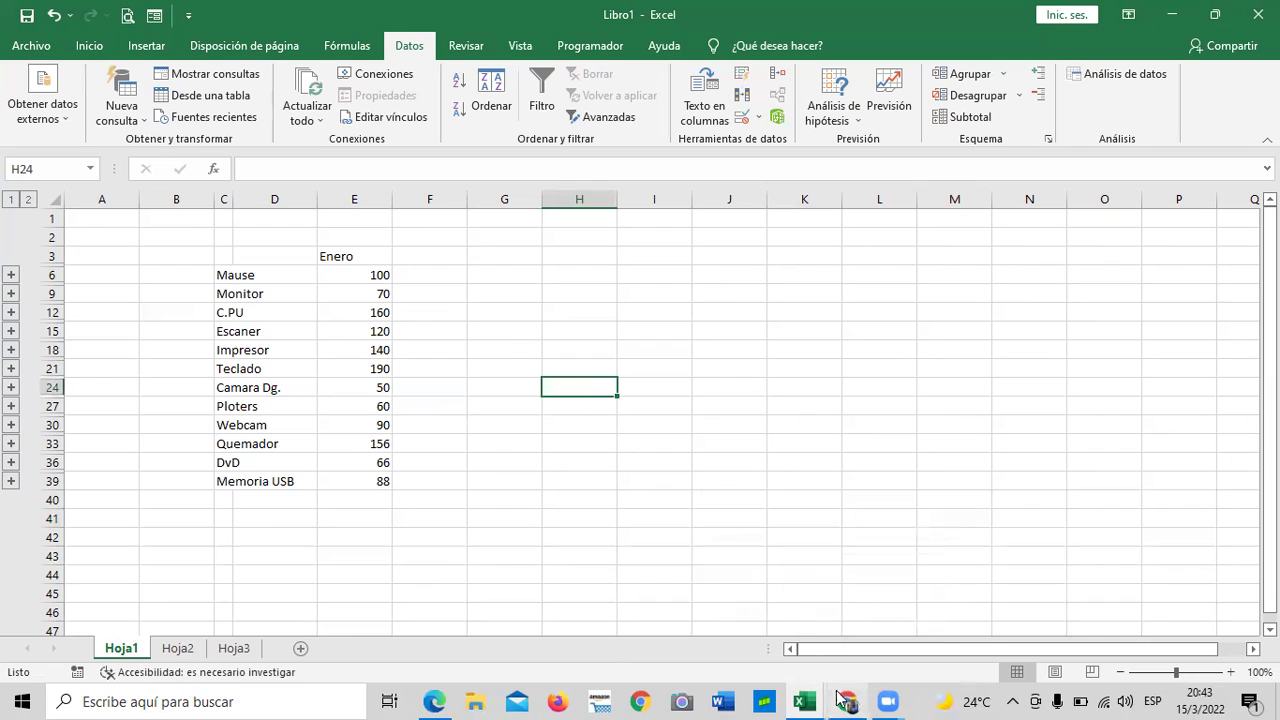
pyautogui.moveTo(800, 700)
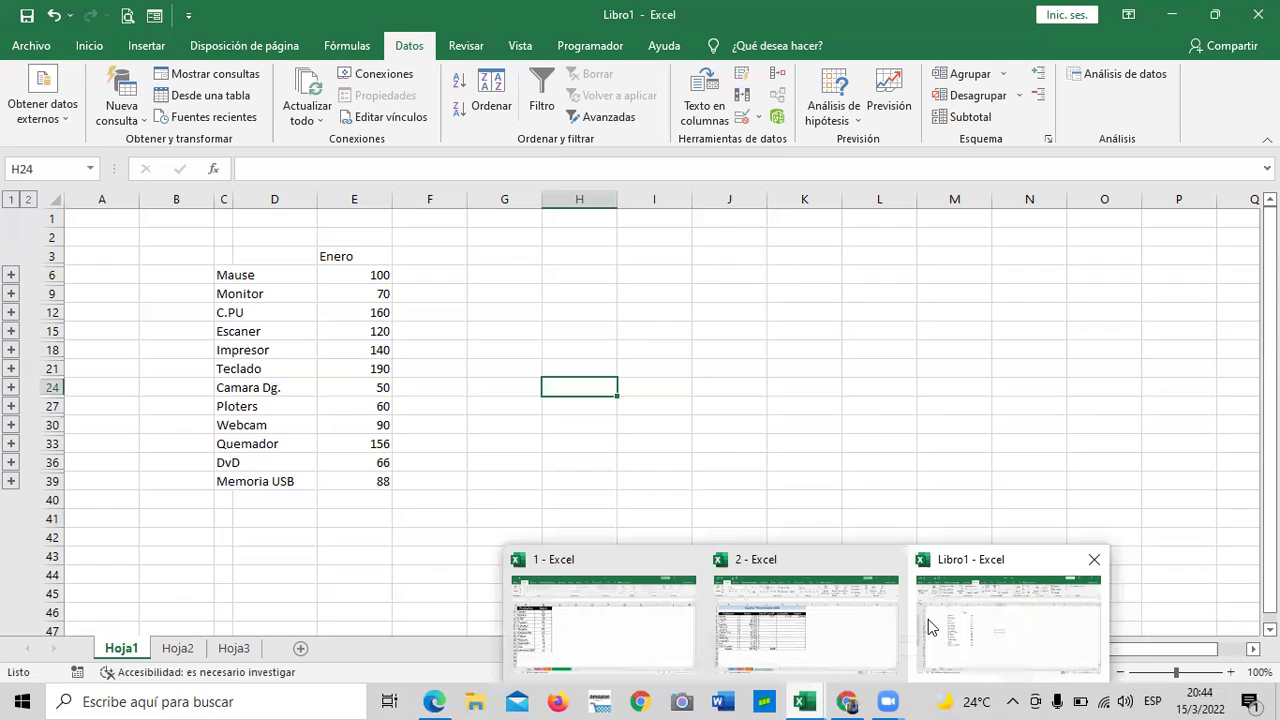
pyautogui.click(612, 446)
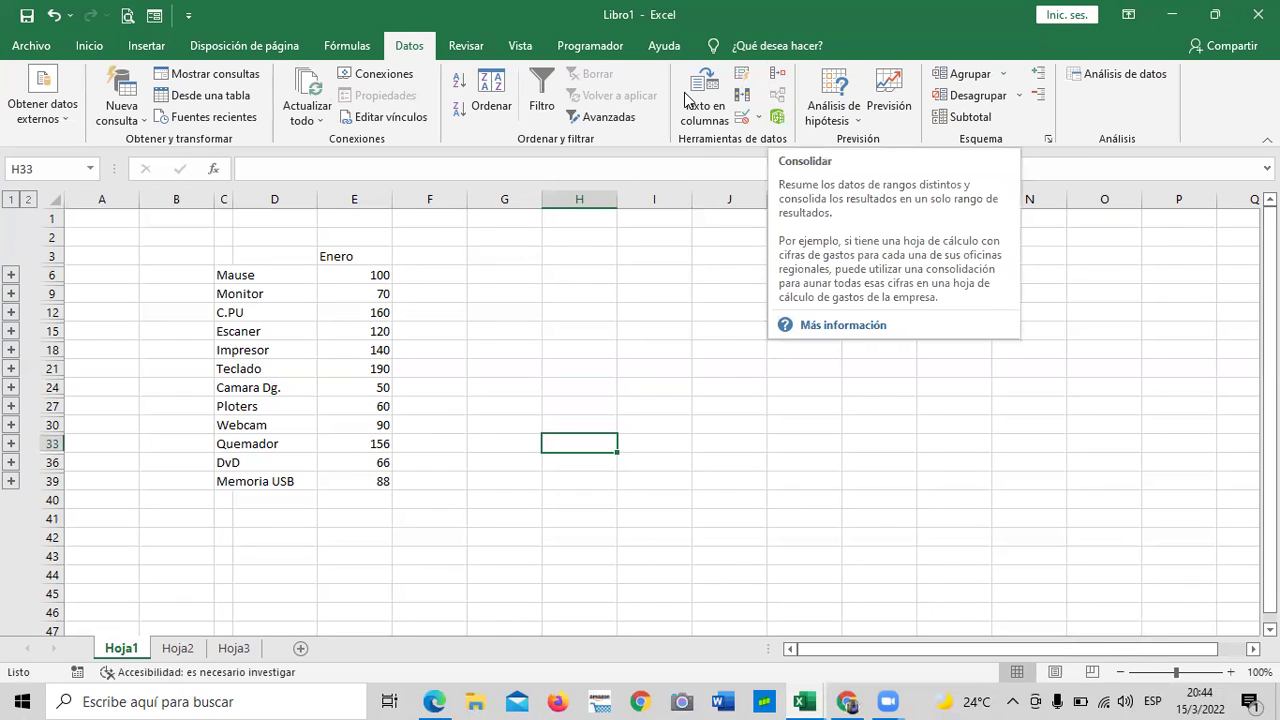
pyautogui.click(557, 316)
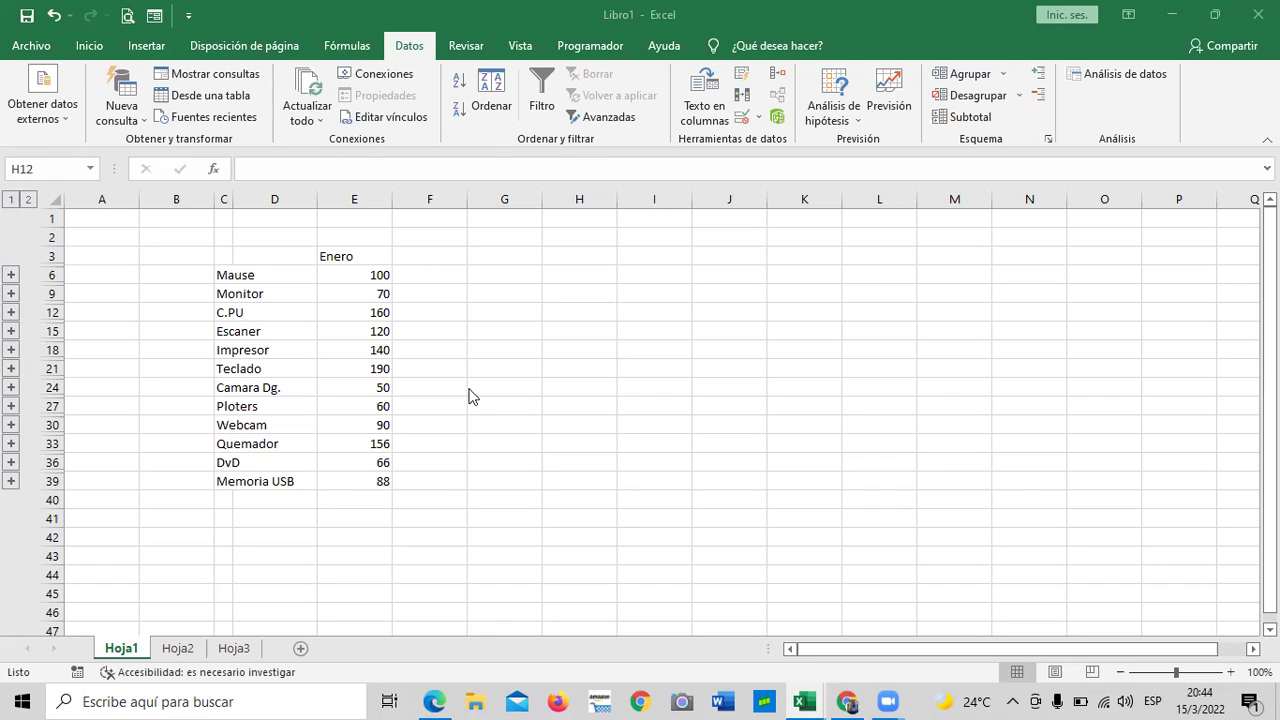
# - Go through the Enero and Febrero consolidation sheets once more and end on the empty Hoja3
pyautogui.click(11, 201)
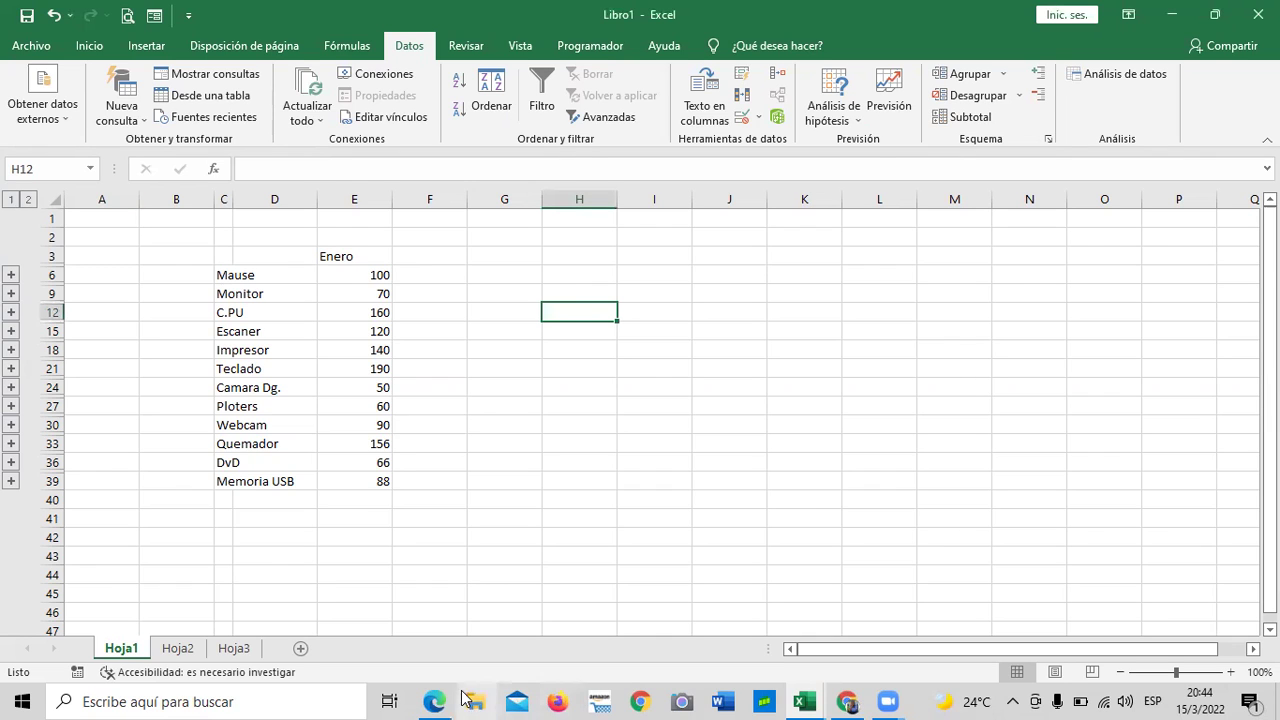
pyautogui.click(177, 650)
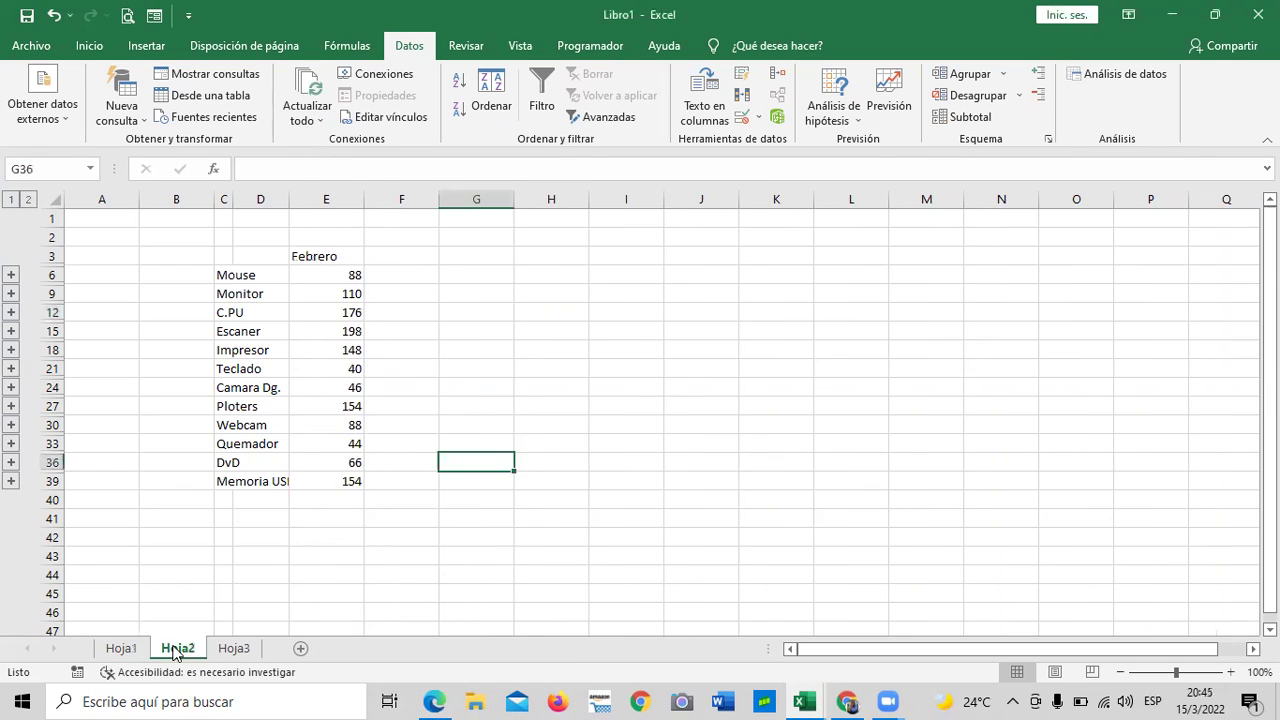
pyautogui.click(233, 650)
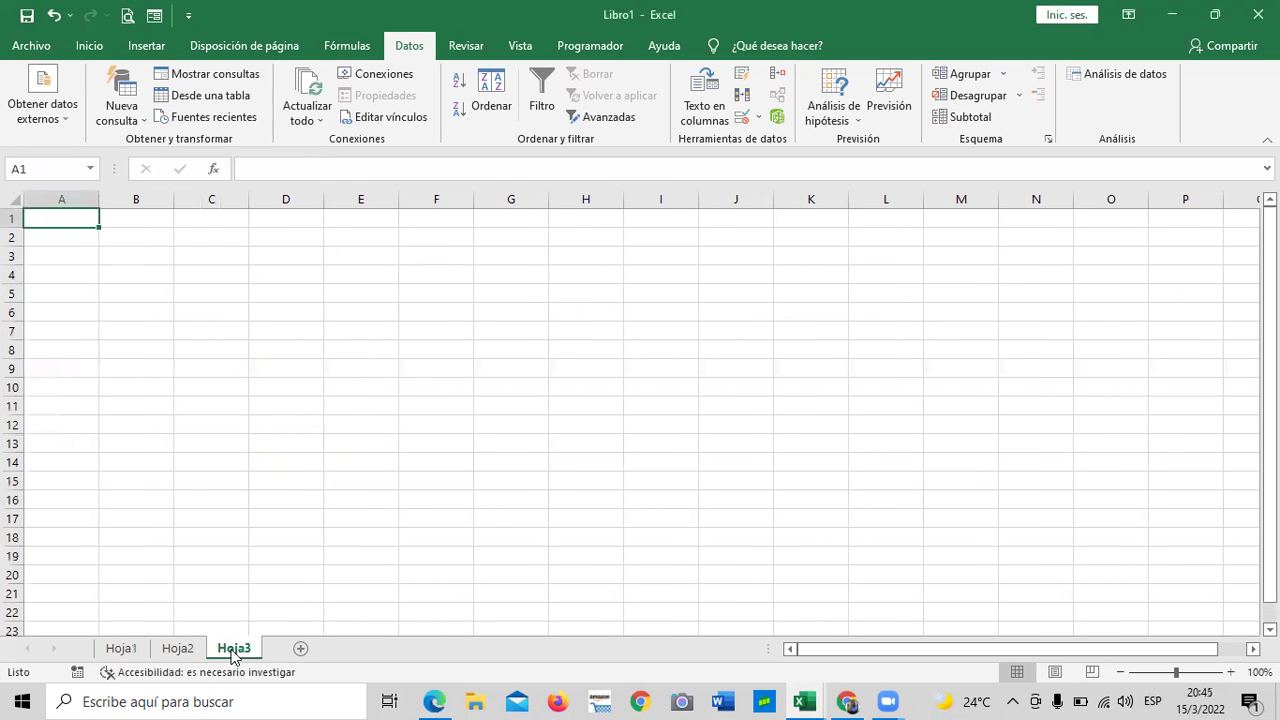
pyautogui.click(177, 650)
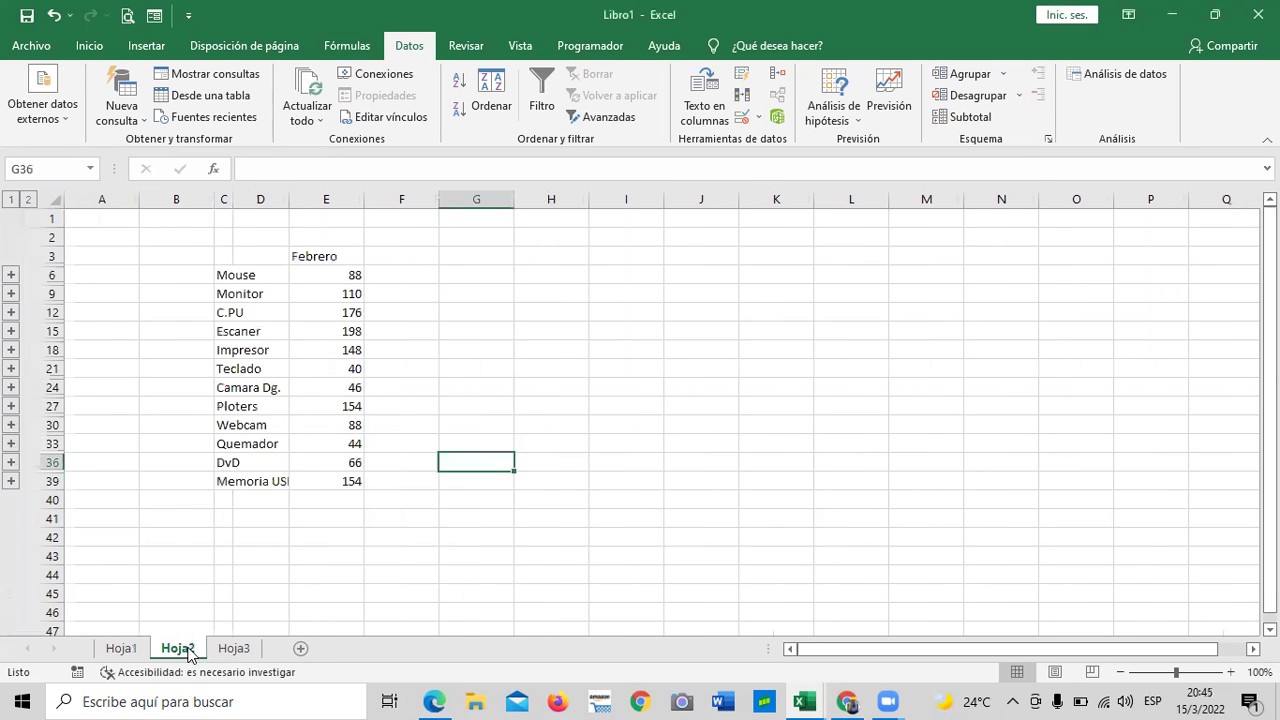
pyautogui.click(121, 650)
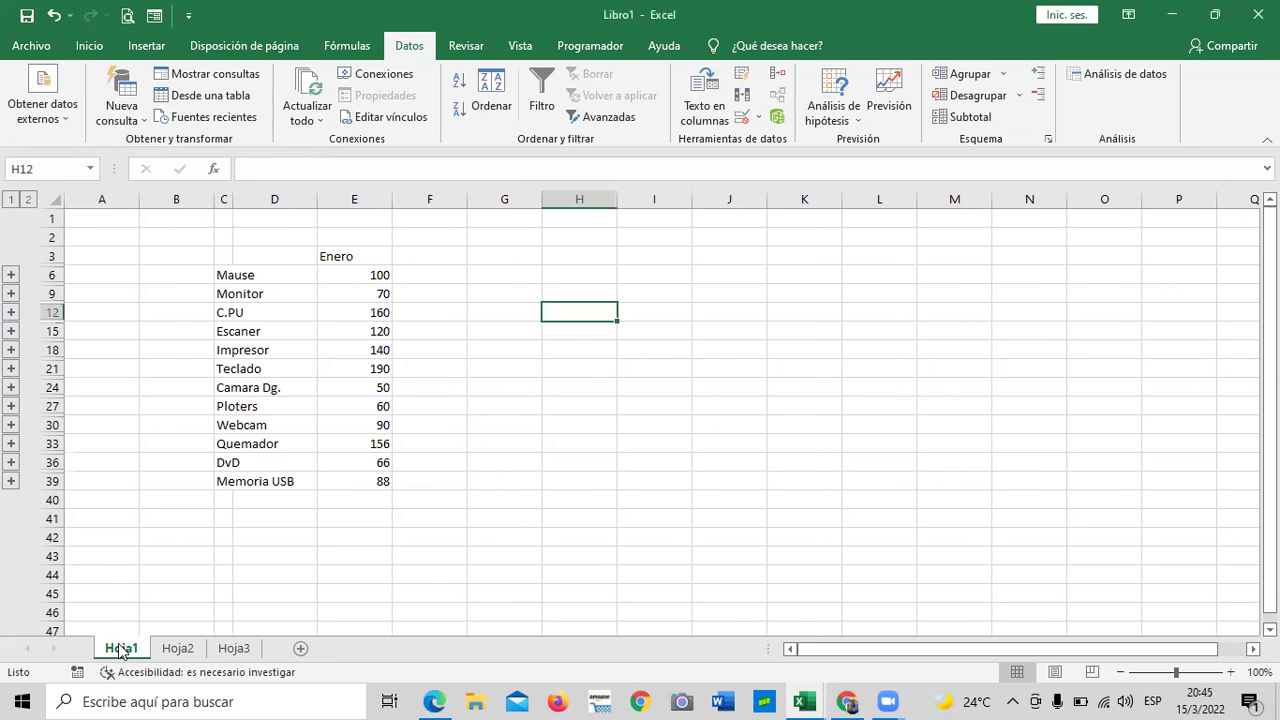
pyautogui.click(177, 649)
pyautogui.click(233, 649)
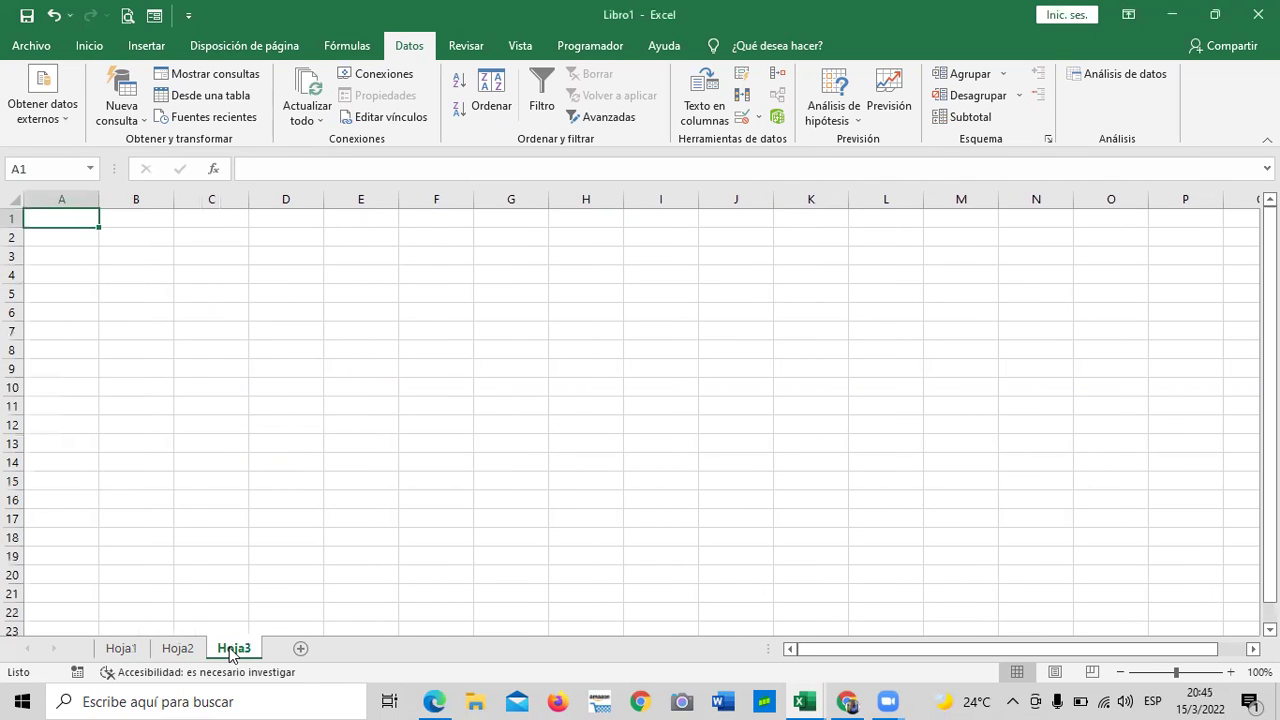
# - Look over the Enero and Febrero consolidations and the empty Hoja3 in Libro1, finishing on the Enero sheet
pyautogui.click(184, 651)
pyautogui.click(121, 649)
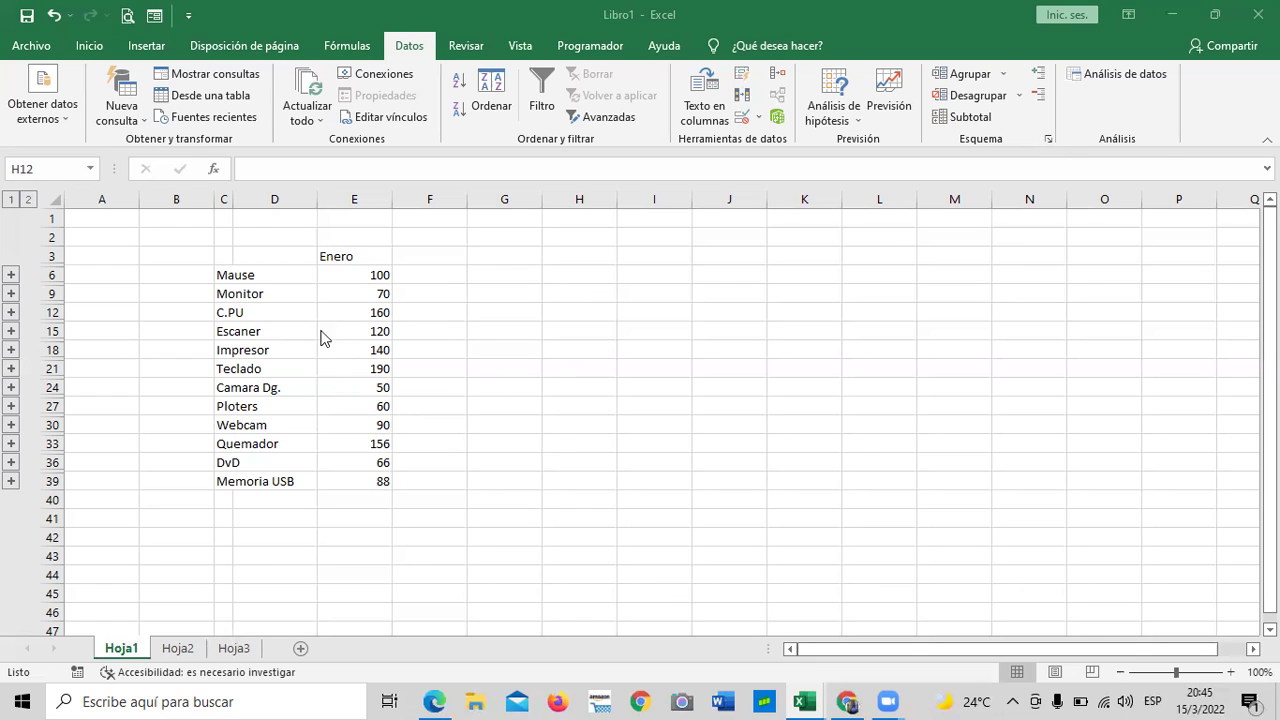
pyautogui.click(177, 650)
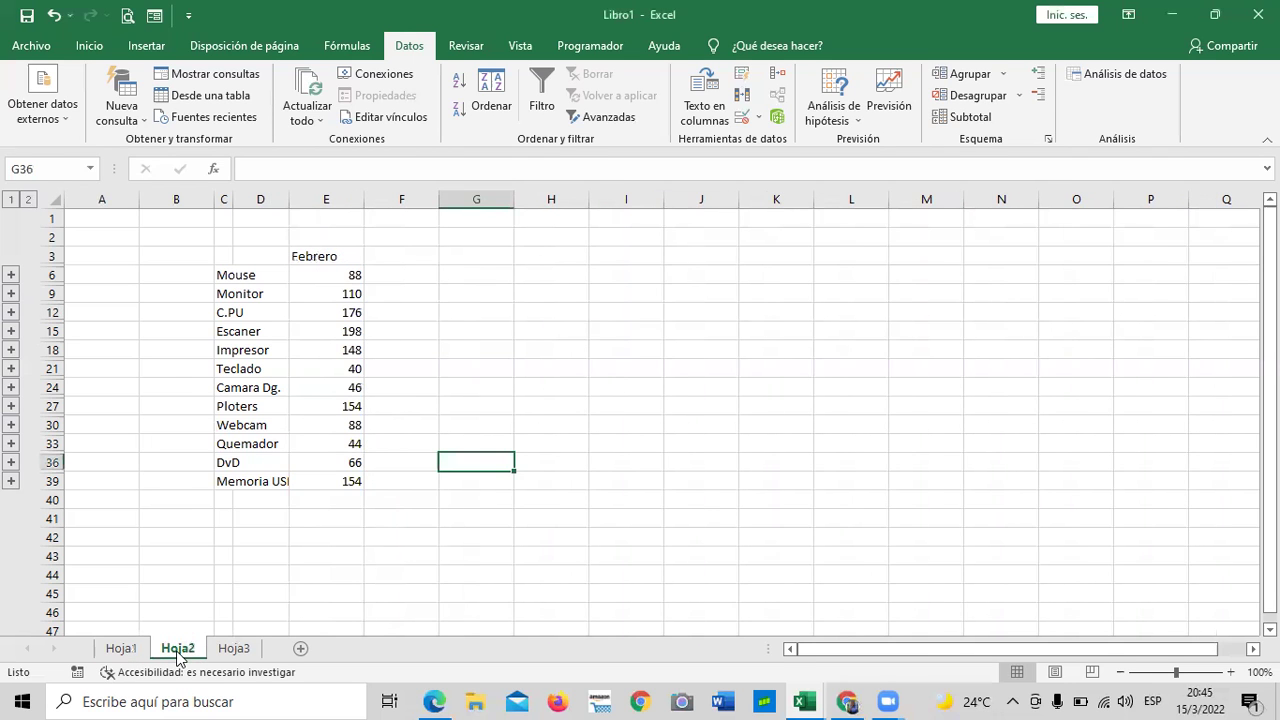
pyautogui.click(234, 649)
pyautogui.click(178, 648)
pyautogui.click(121, 648)
pyautogui.click(505, 555)
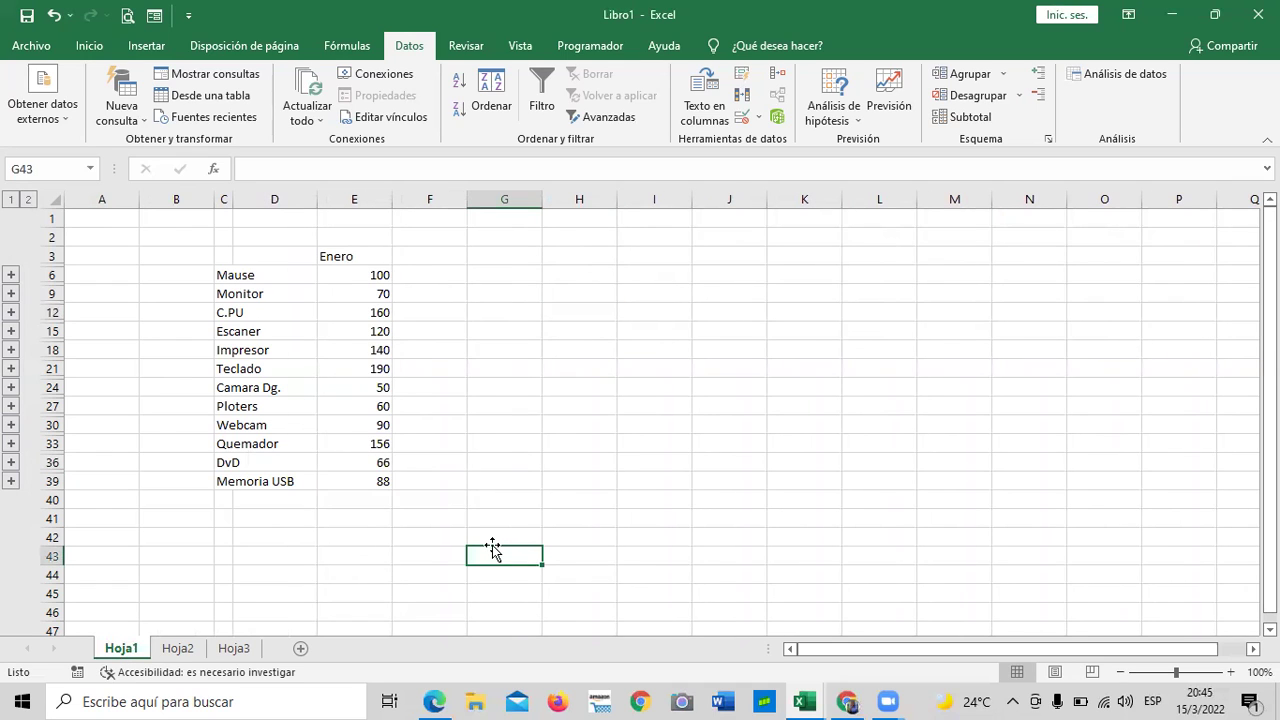
pyautogui.click(785, 340)
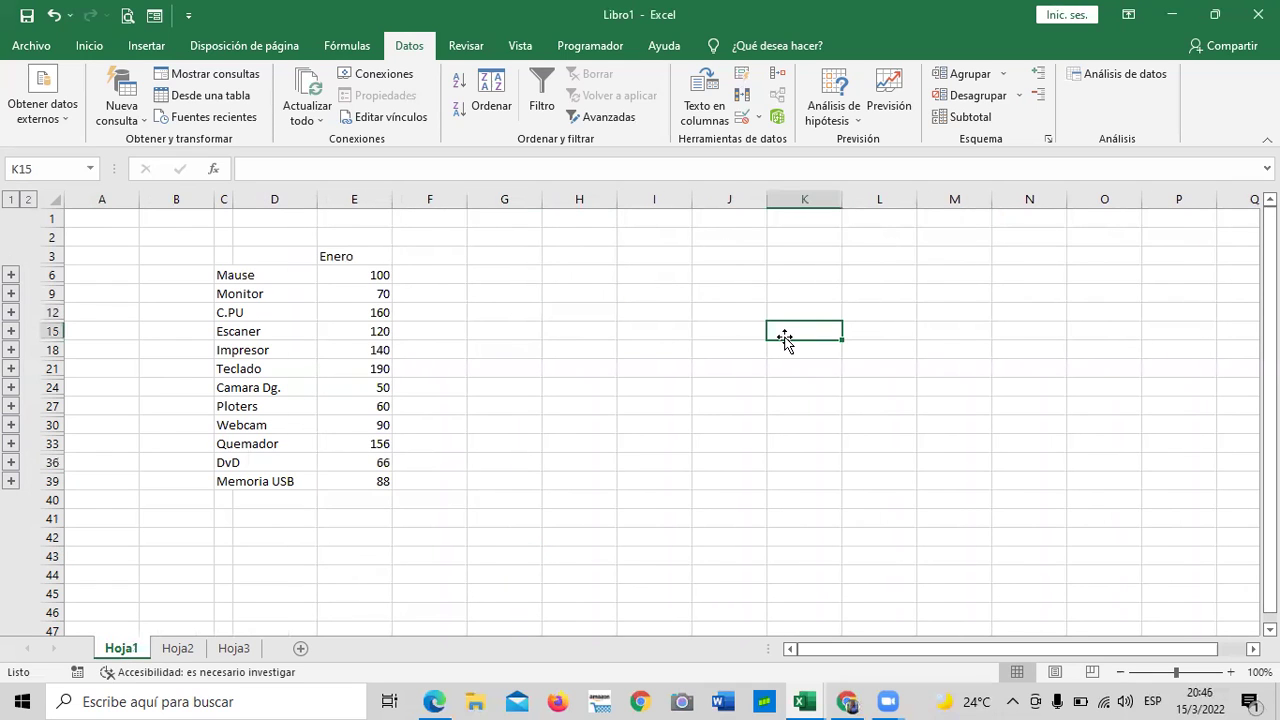
pyautogui.click(575, 311)
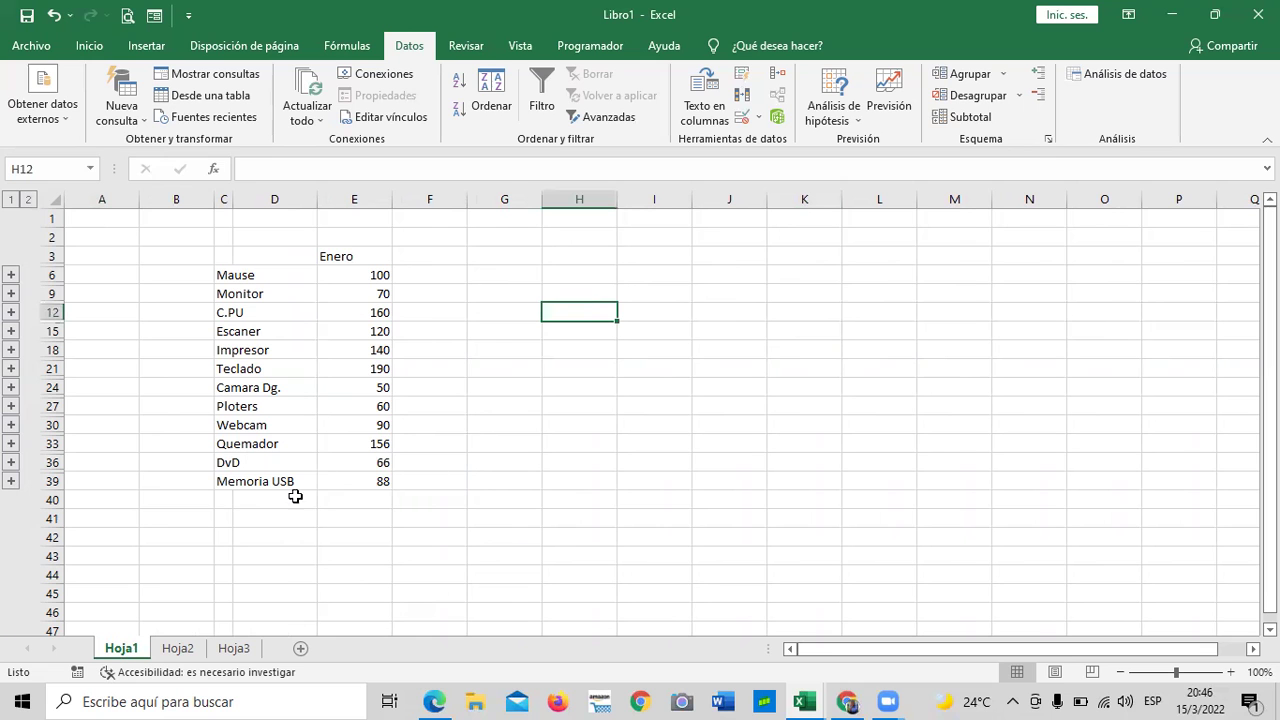
# - Switch to the 3.10 Consolidar Datos course page in Chrome and open unit 3.8 Laboratorio 3
pyautogui.moveTo(846, 700)
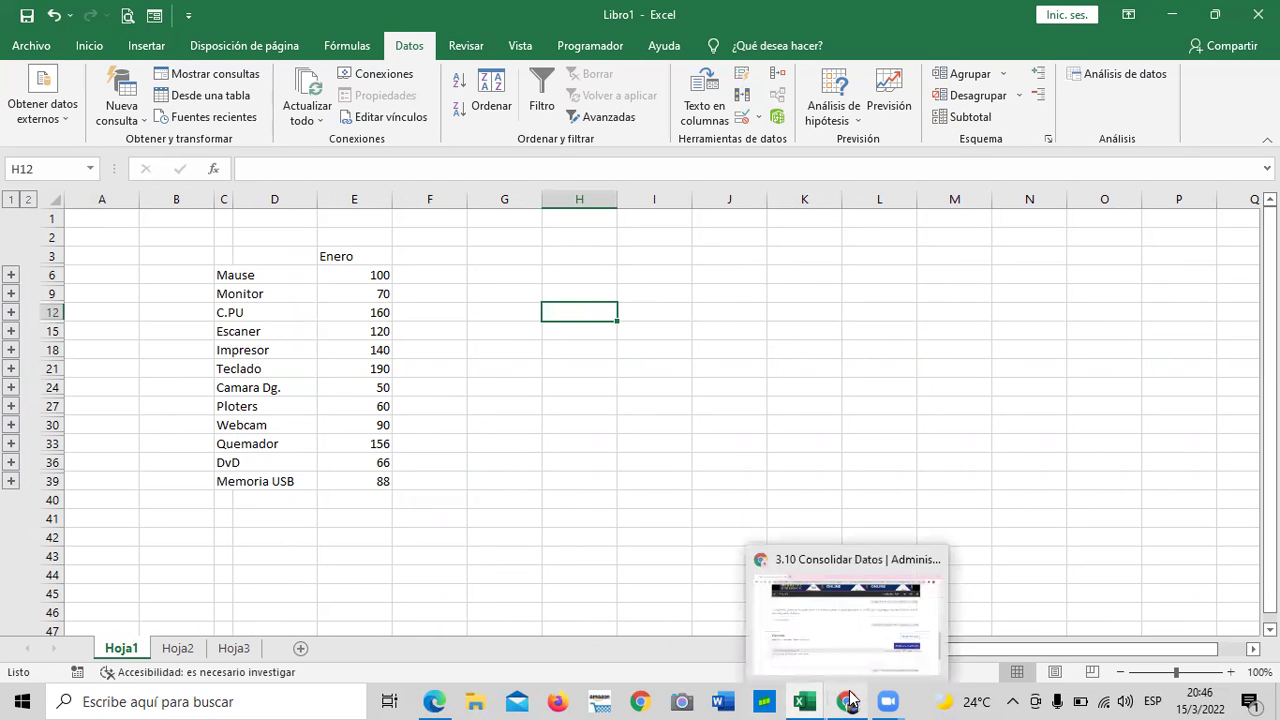
pyautogui.click(838, 630)
pyautogui.scroll(5, 789, 559)
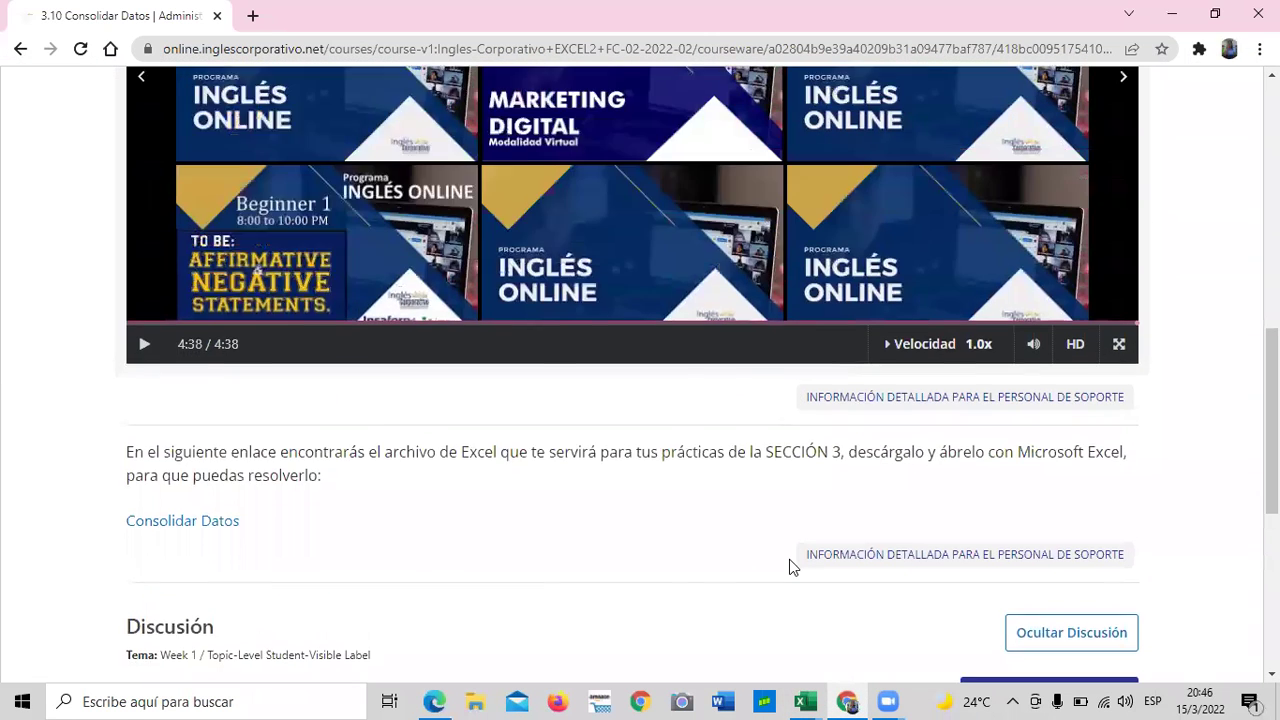
pyautogui.scroll(5, 789, 557)
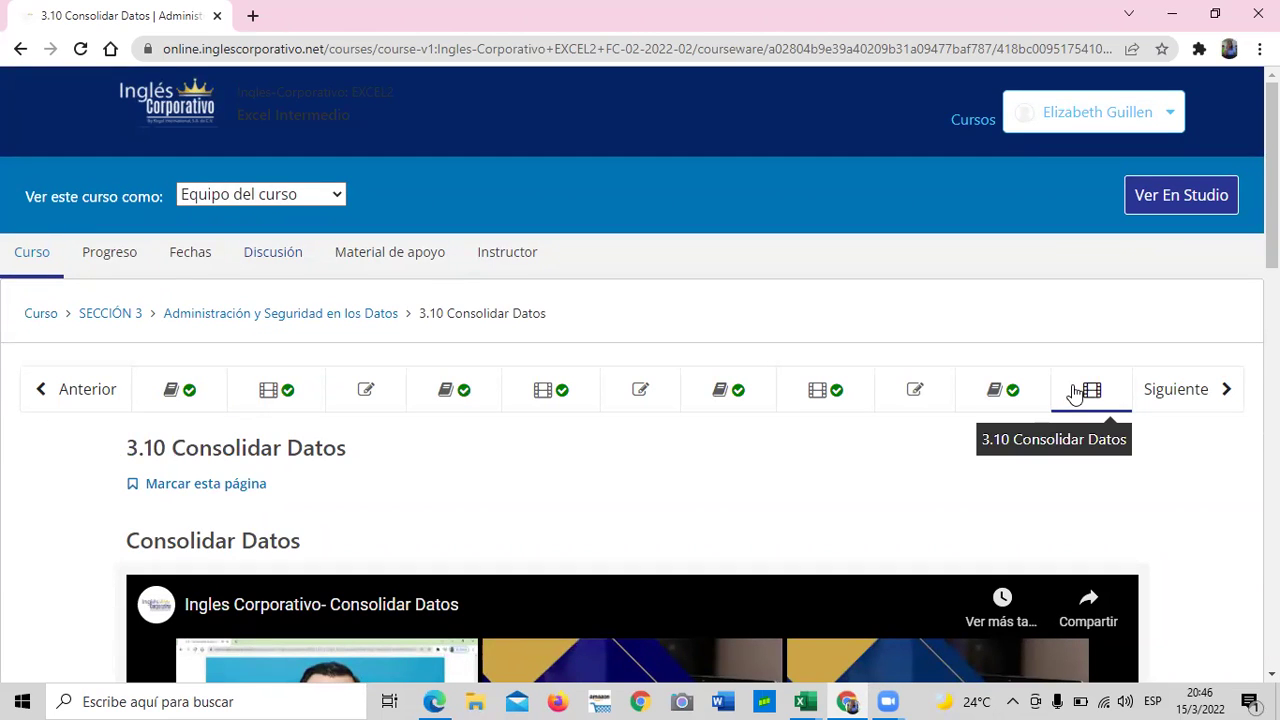
pyautogui.scroll(-1, 940, 325)
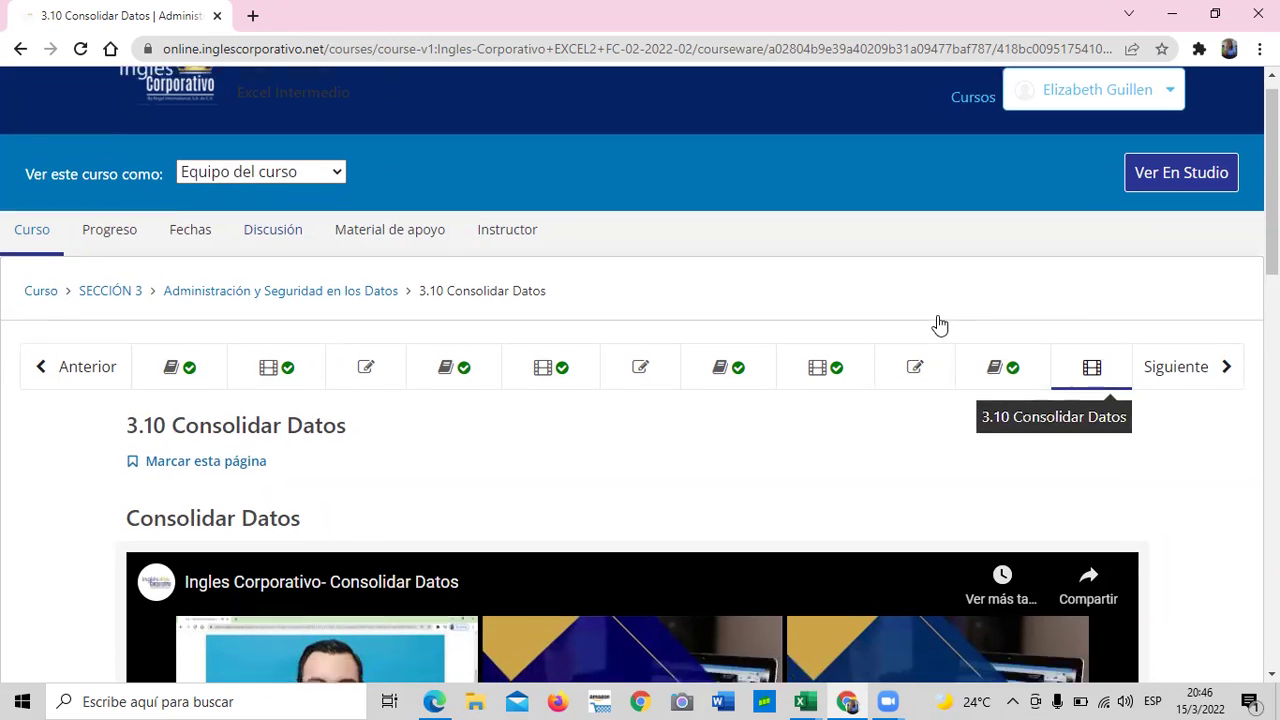
pyautogui.scroll(-1, 940, 325)
pyautogui.click(922, 300)
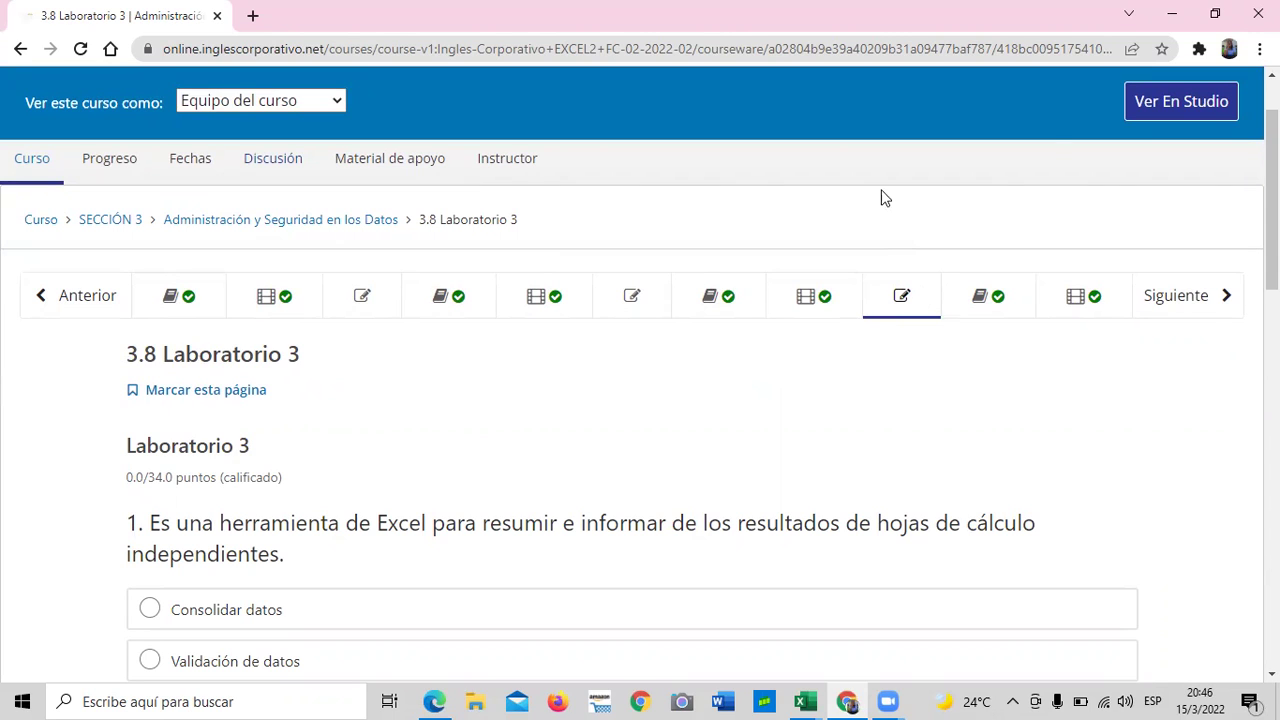
# - Skim the Laboratorio 3 quiz from the first question to the submission area and return to its beginning
pyautogui.scroll(-1, 424, 362)
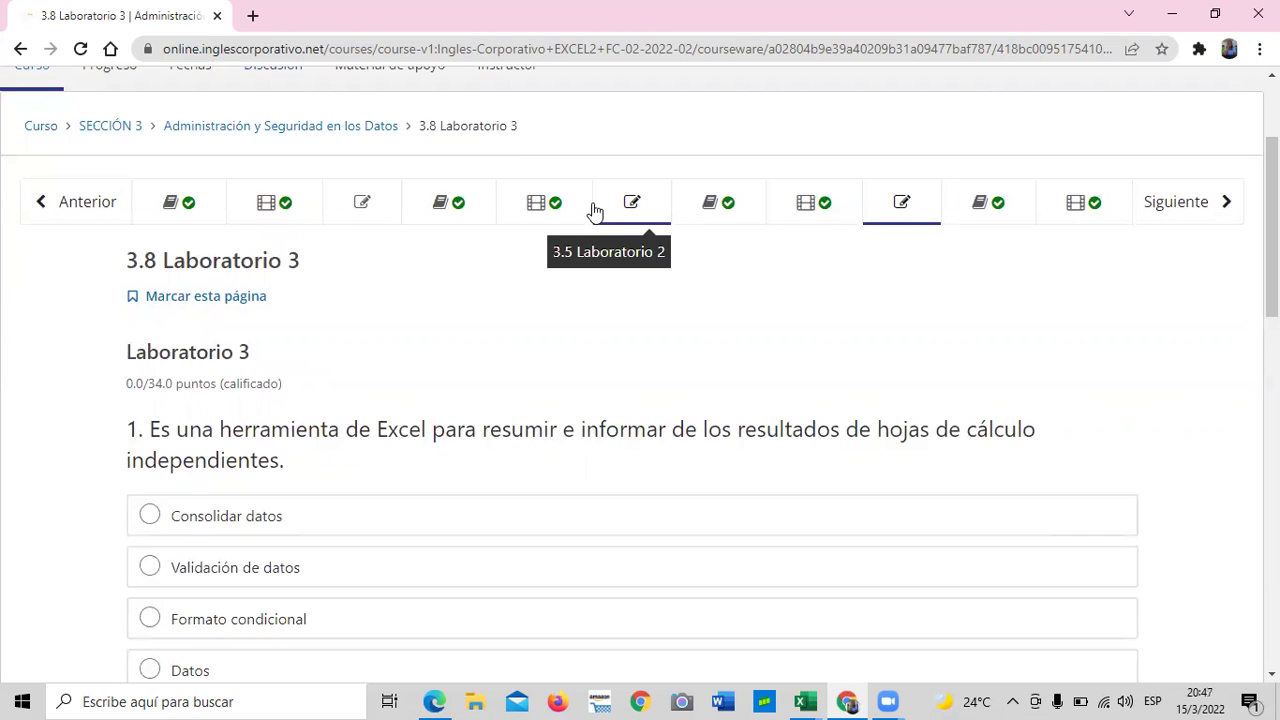
pyautogui.scroll(-1, 594, 323)
pyautogui.scroll(-1, 592, 323)
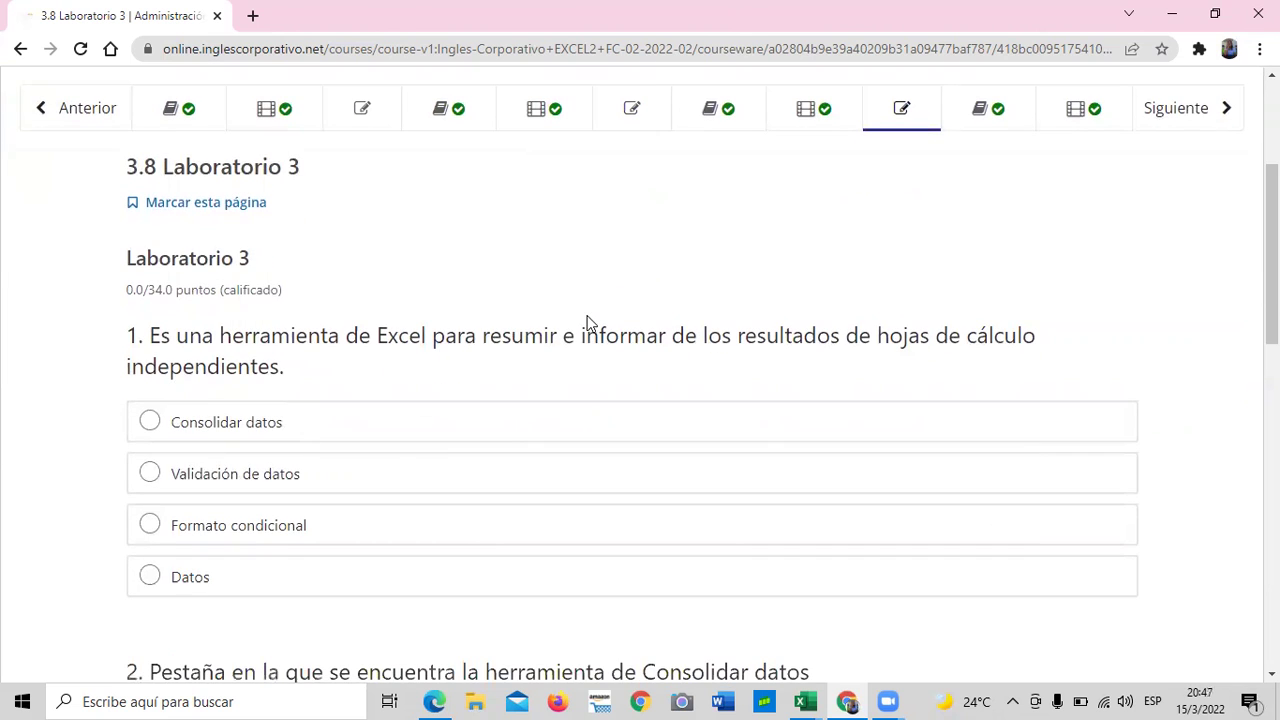
pyautogui.scroll(-10, 711, 346)
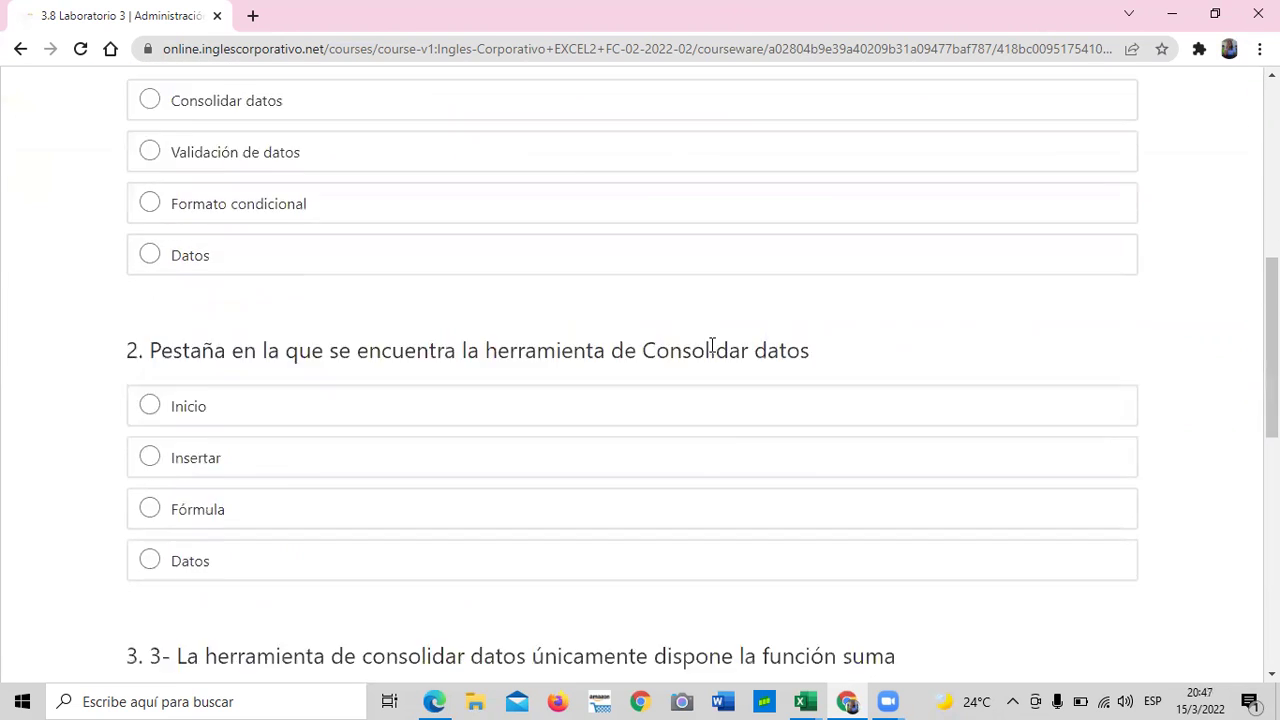
pyautogui.scroll(-1, 711, 350)
pyautogui.scroll(7, 760, 432)
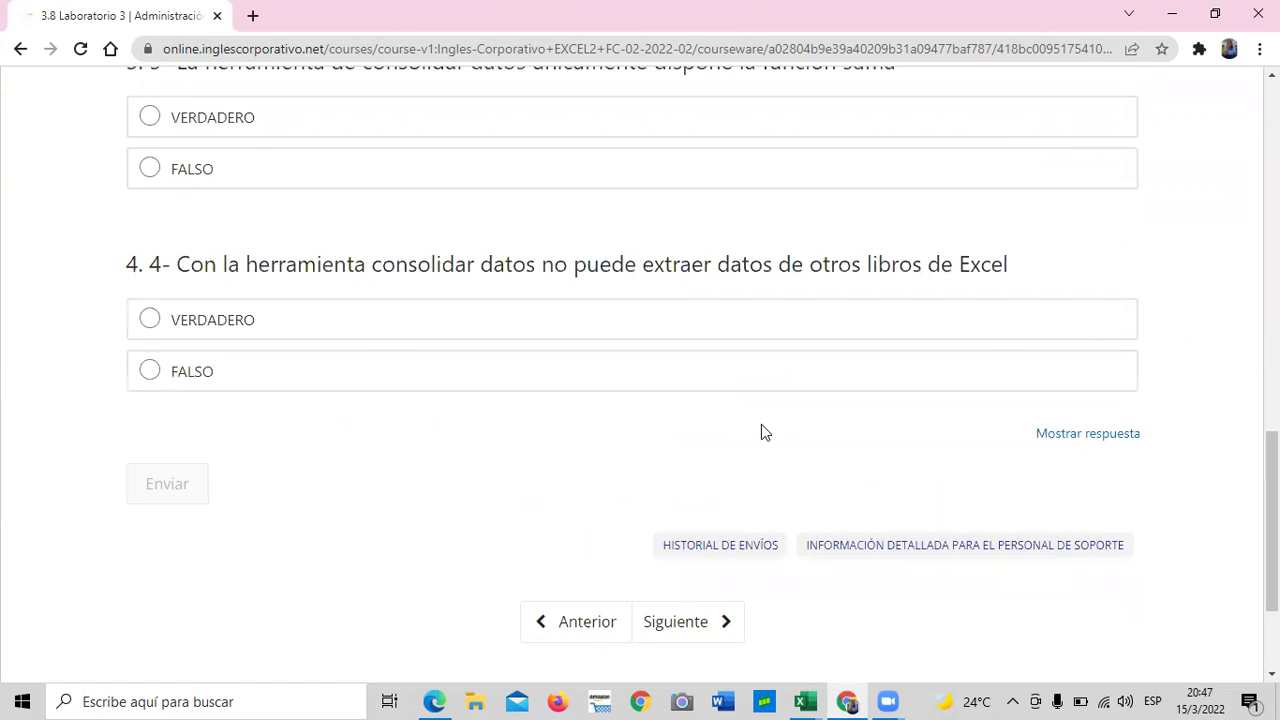
pyautogui.scroll(4, 760, 430)
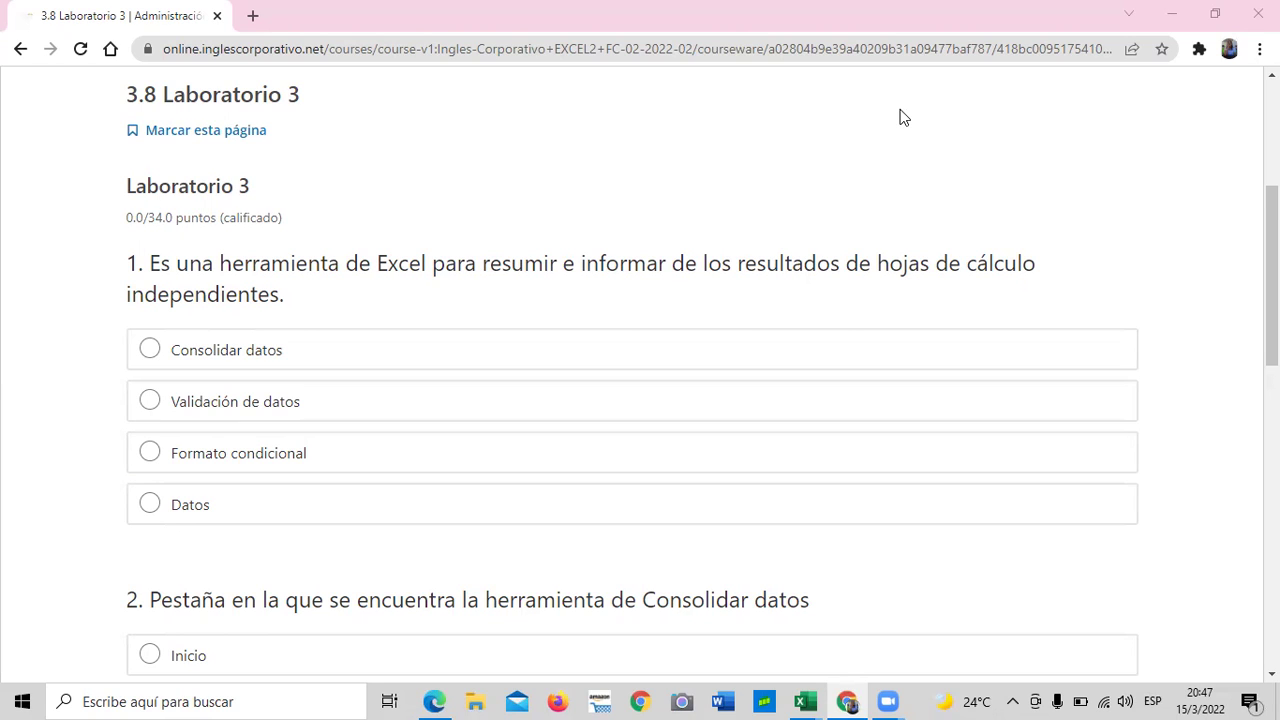
# - Read the four Laboratorio 3 questions on consolidating data and their answer options in detail, without answering
pyautogui.scroll(-3, 337, 491)
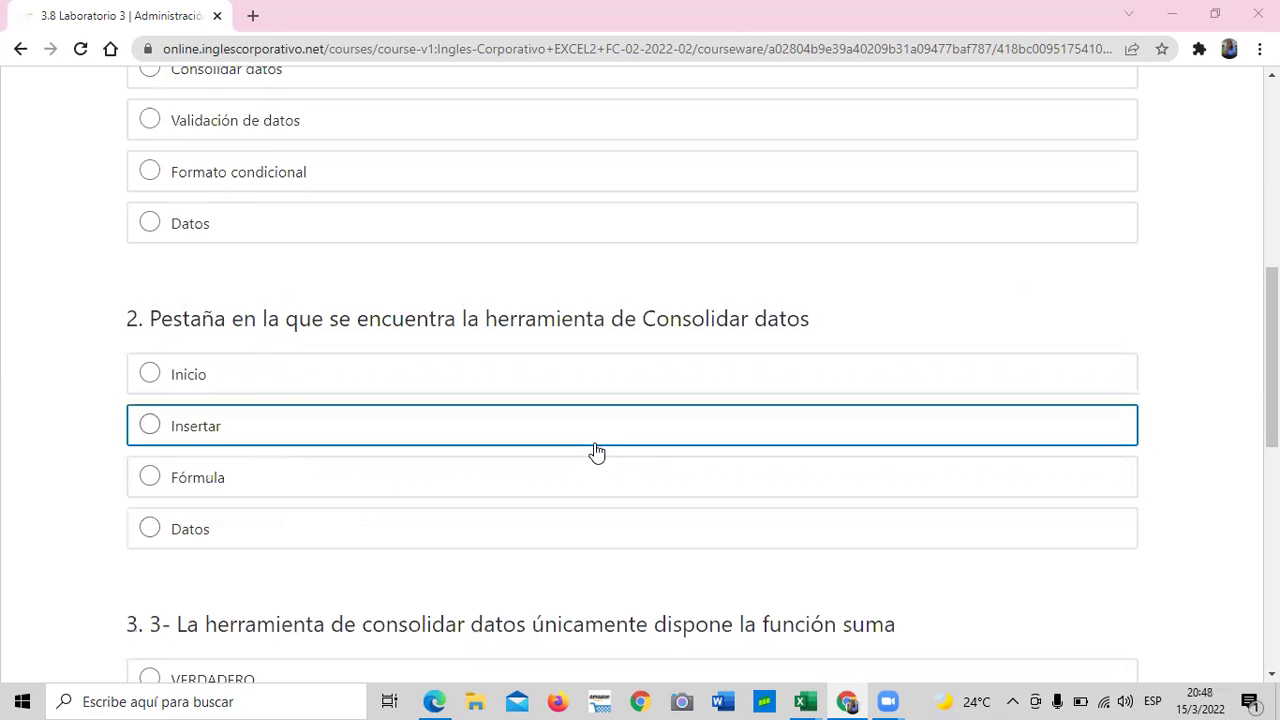
pyautogui.scroll(-3, 596, 452)
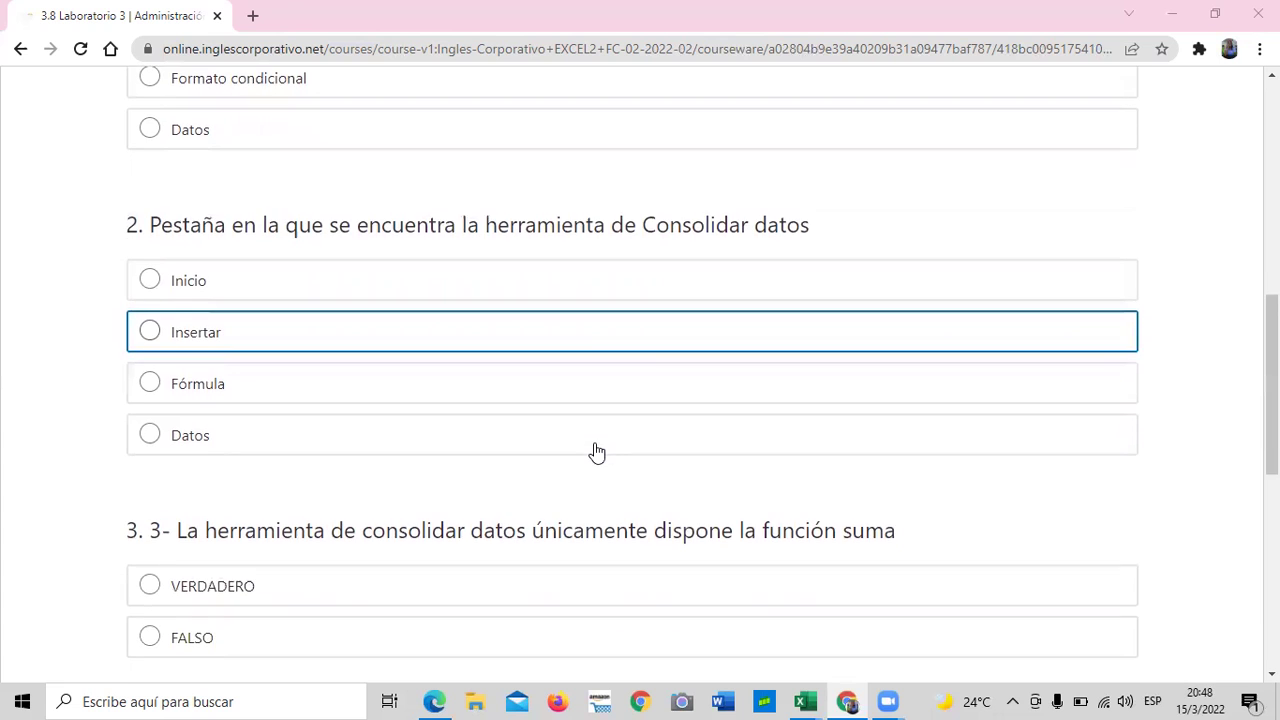
pyautogui.scroll(3, 596, 452)
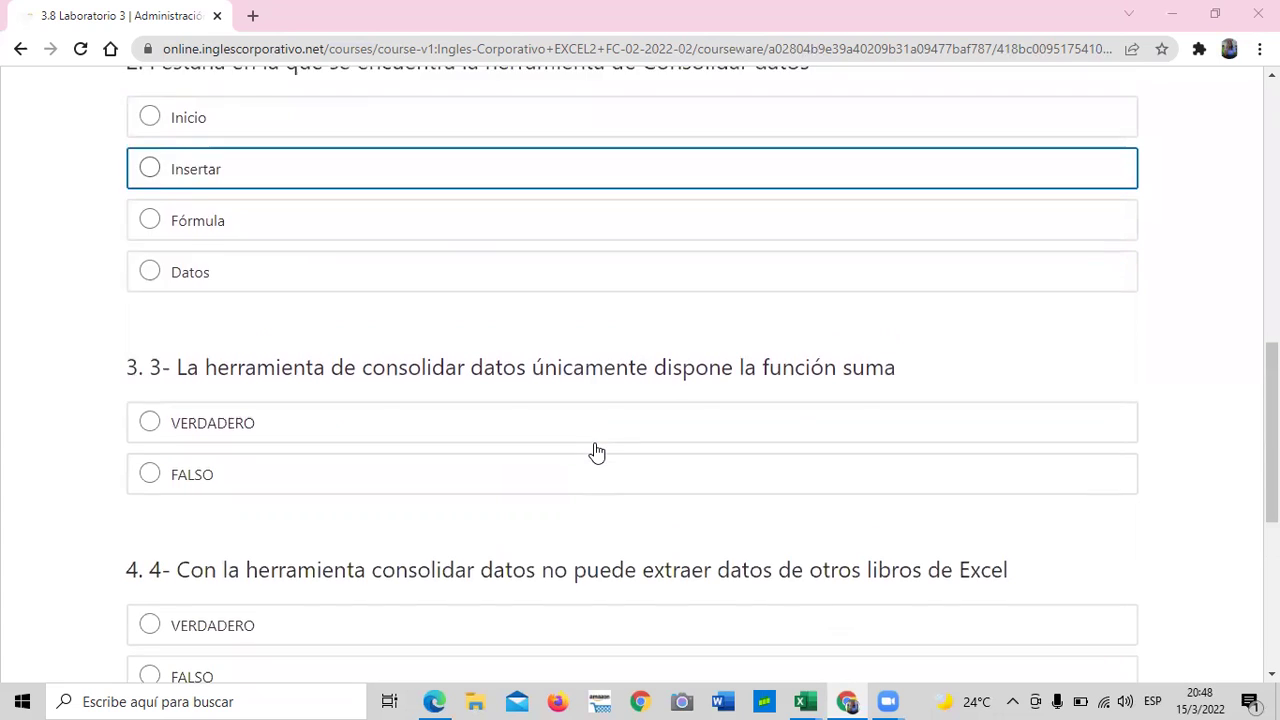
pyautogui.scroll(-2, 596, 452)
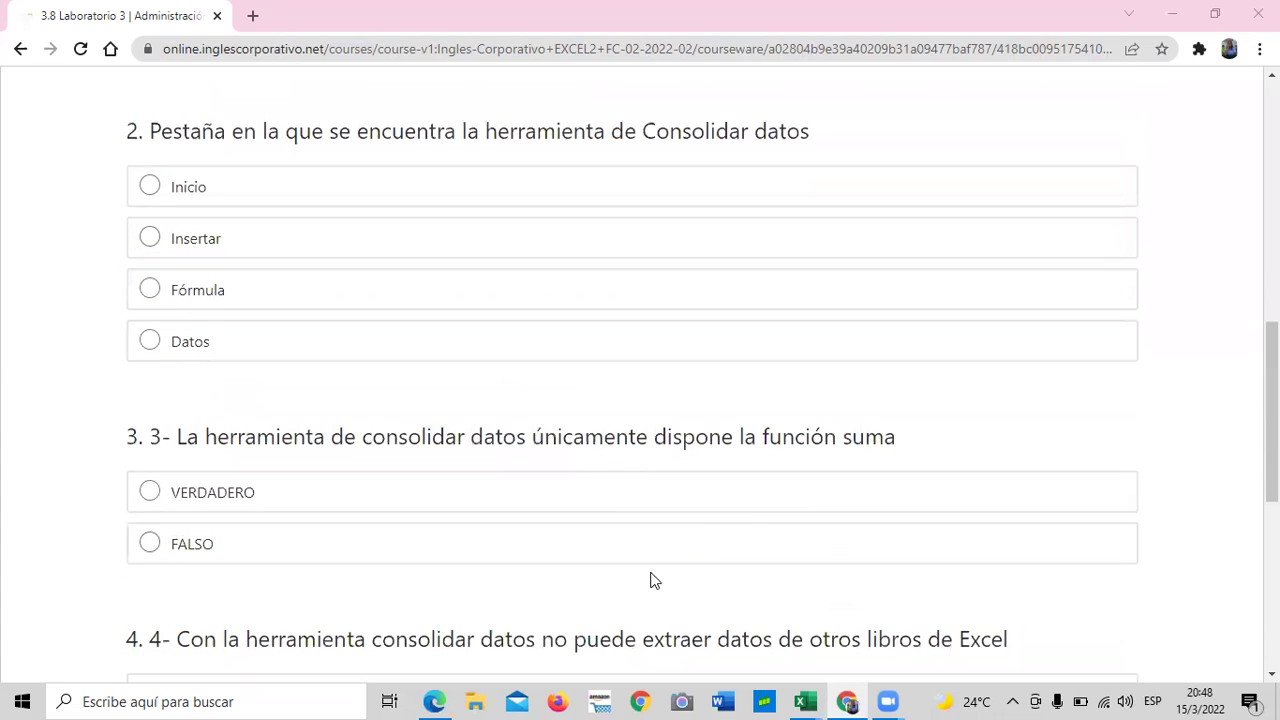
pyautogui.scroll(-1, 974, 449)
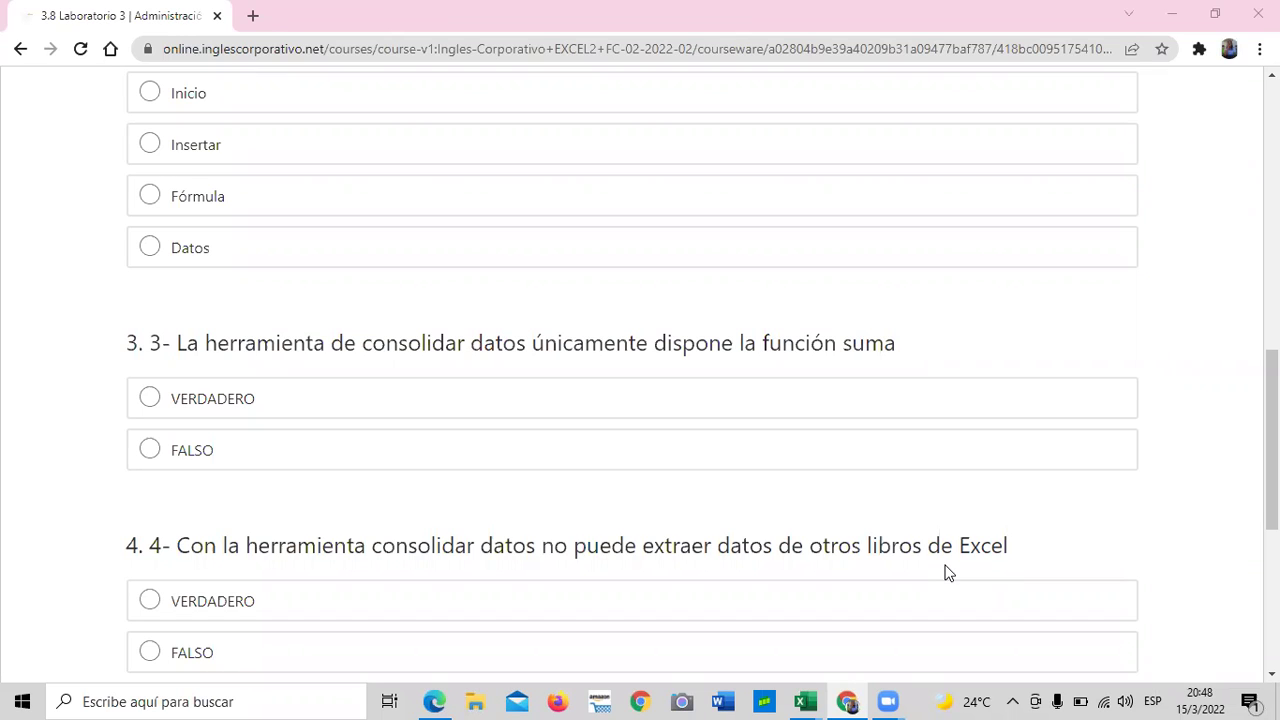
pyautogui.scroll(4, 948, 572)
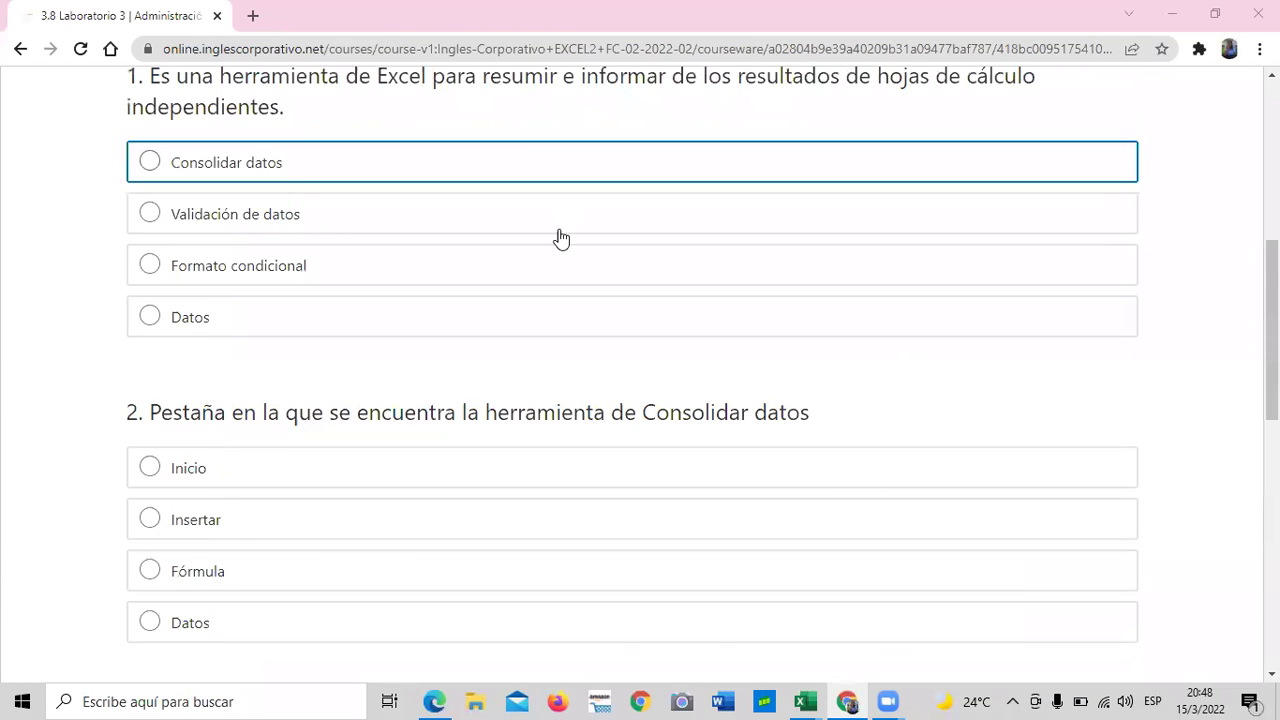
pyautogui.scroll(-4, 560, 237)
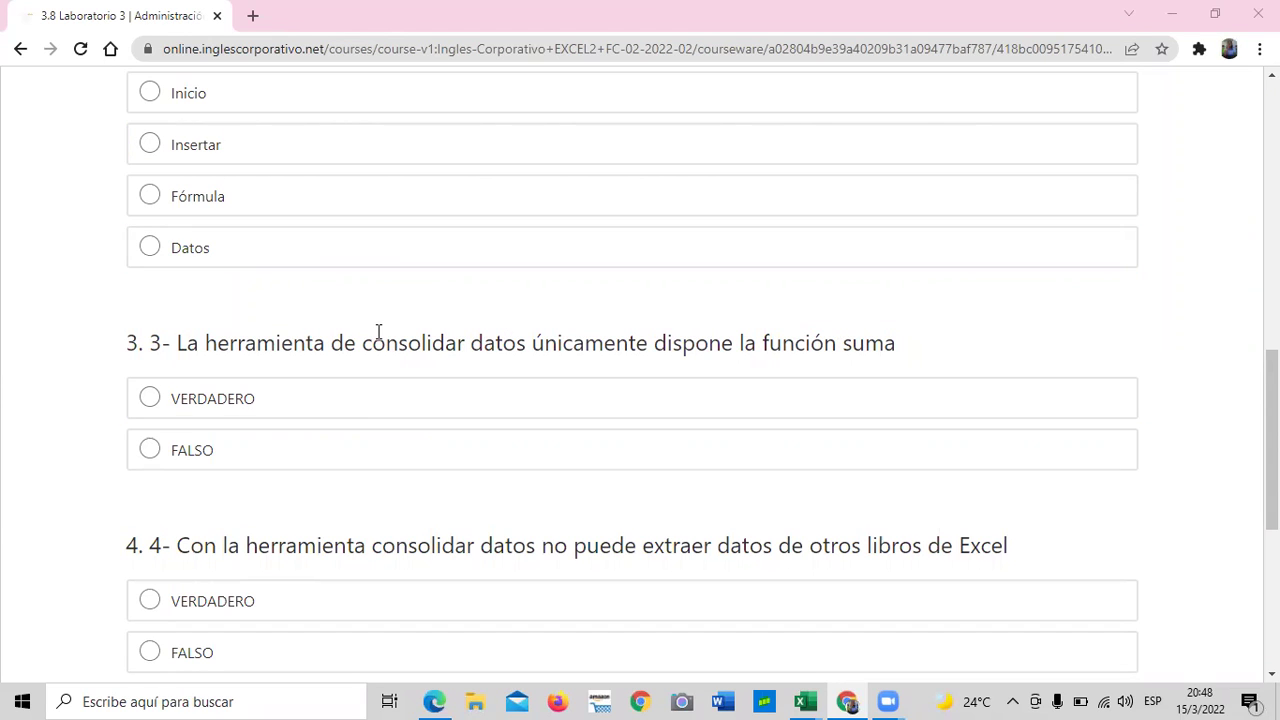
pyautogui.scroll(-1, 417, 397)
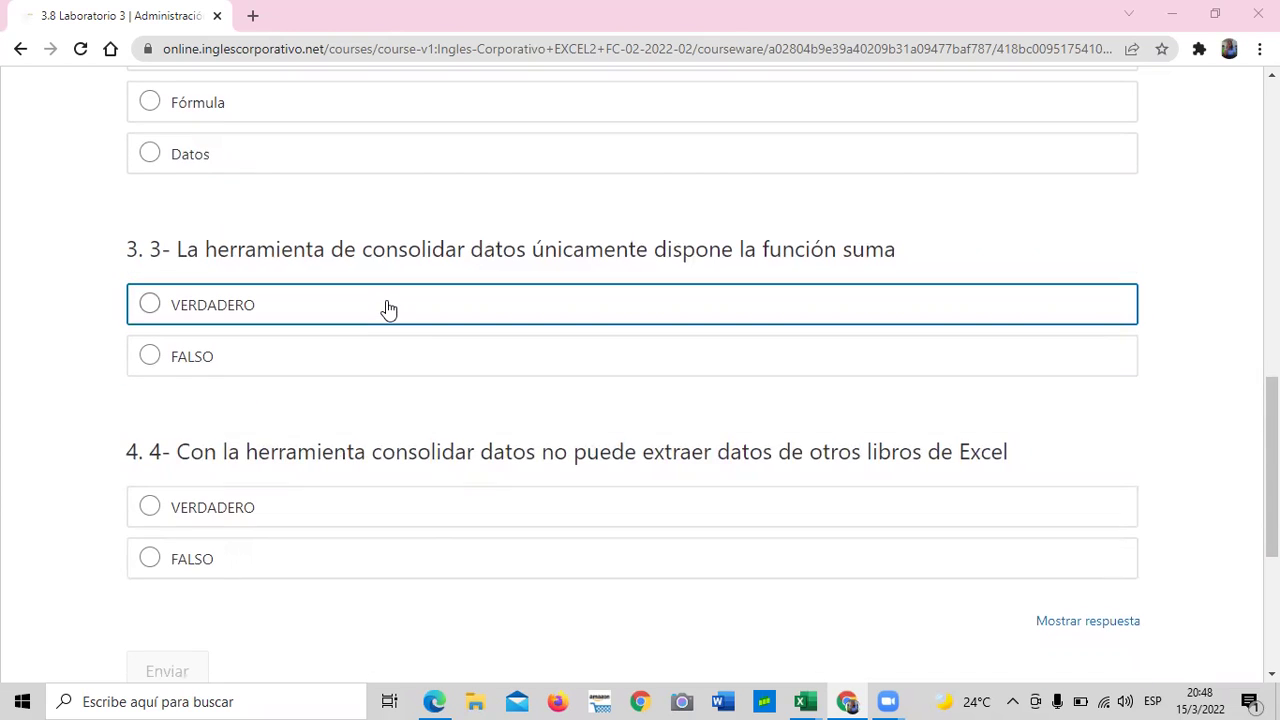
pyautogui.scroll(-2, 389, 309)
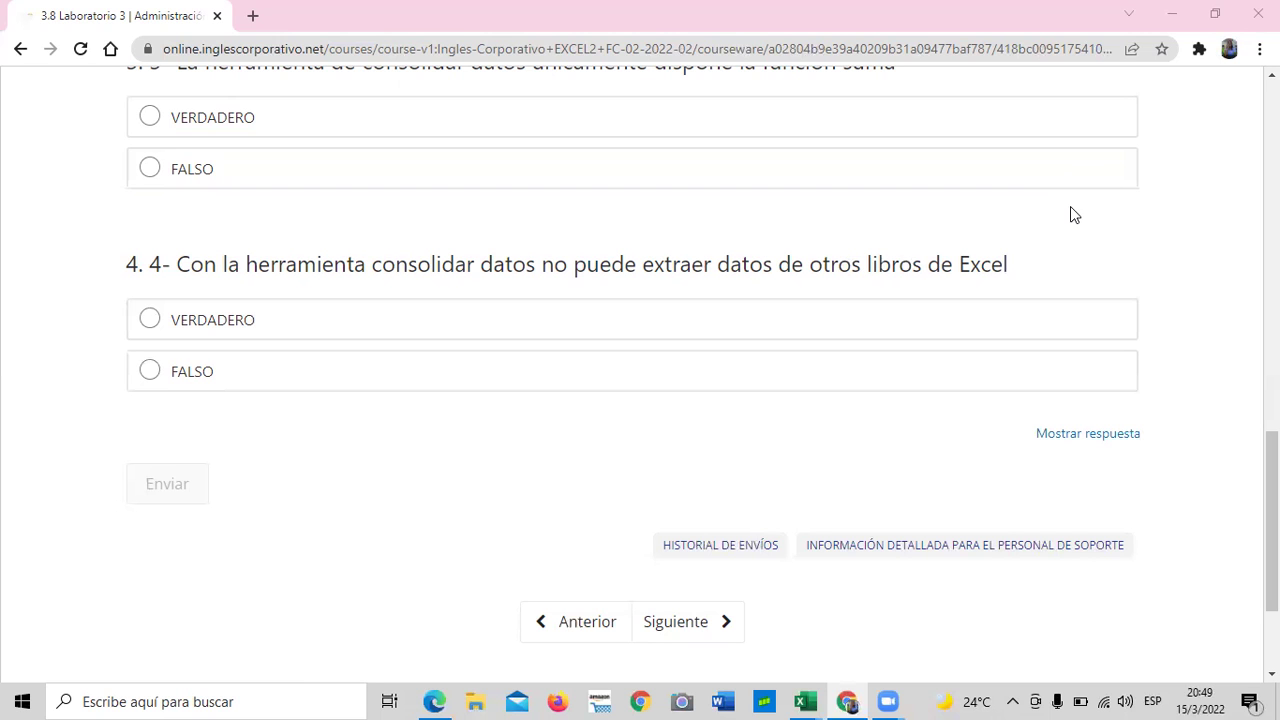
pyautogui.scroll(4, 450, 480)
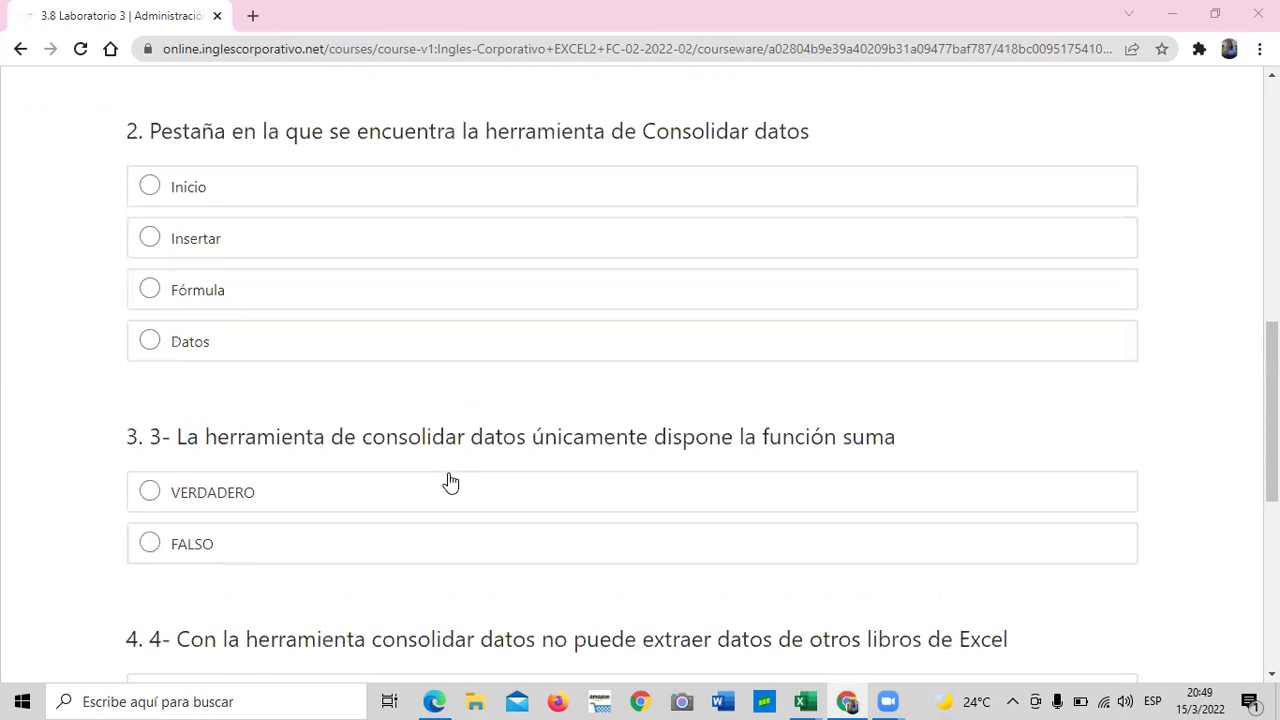
pyautogui.scroll(2, 450, 482)
pyautogui.scroll(5, 450, 482)
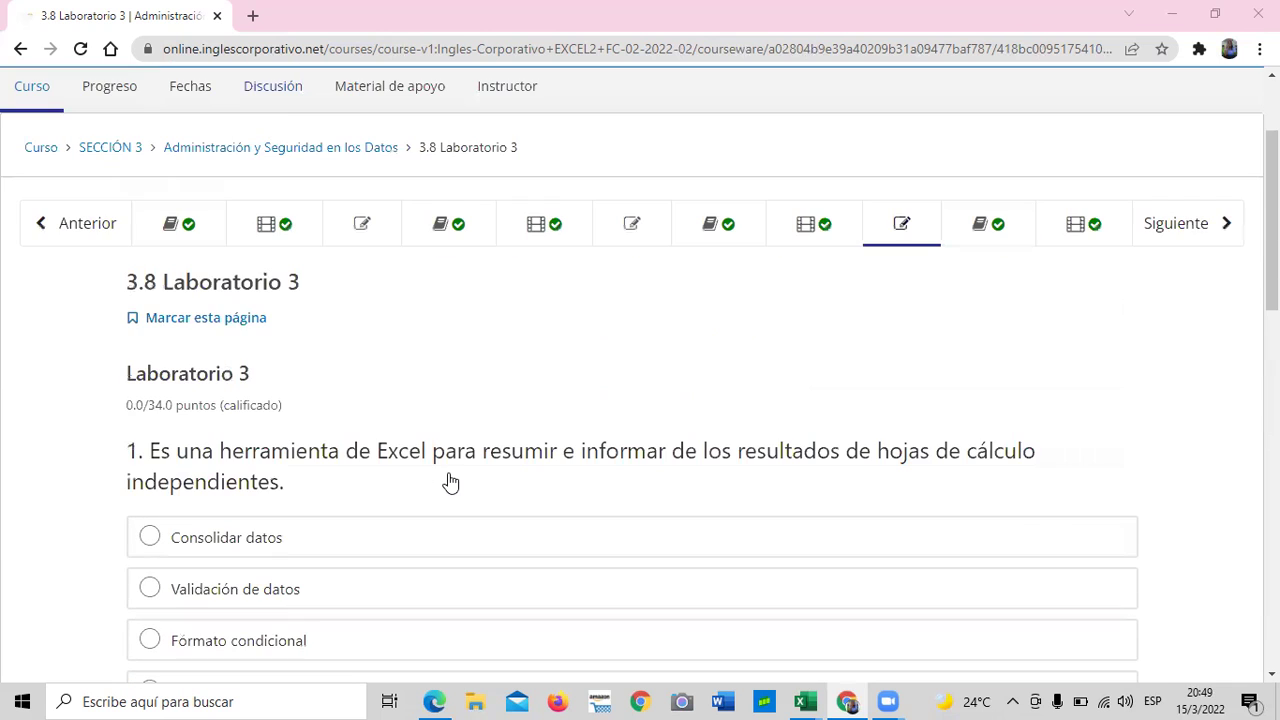
pyautogui.scroll(-11, 450, 482)
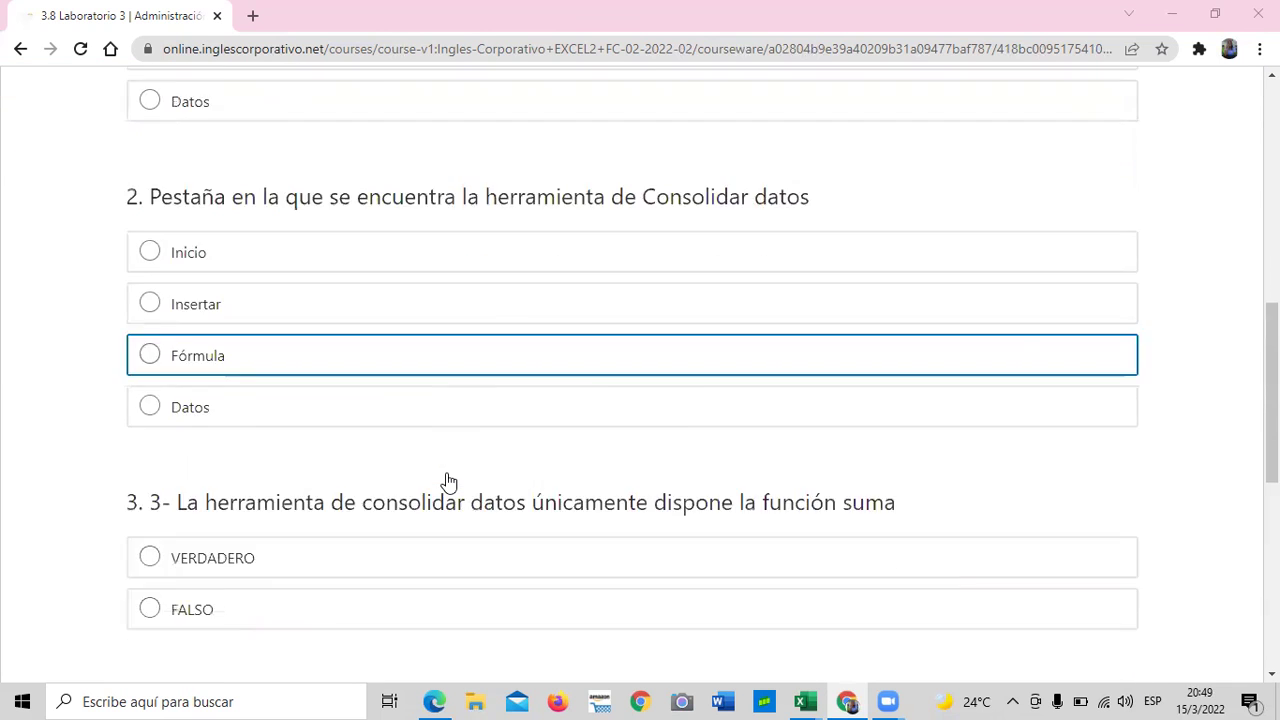
pyautogui.scroll(13, 449, 483)
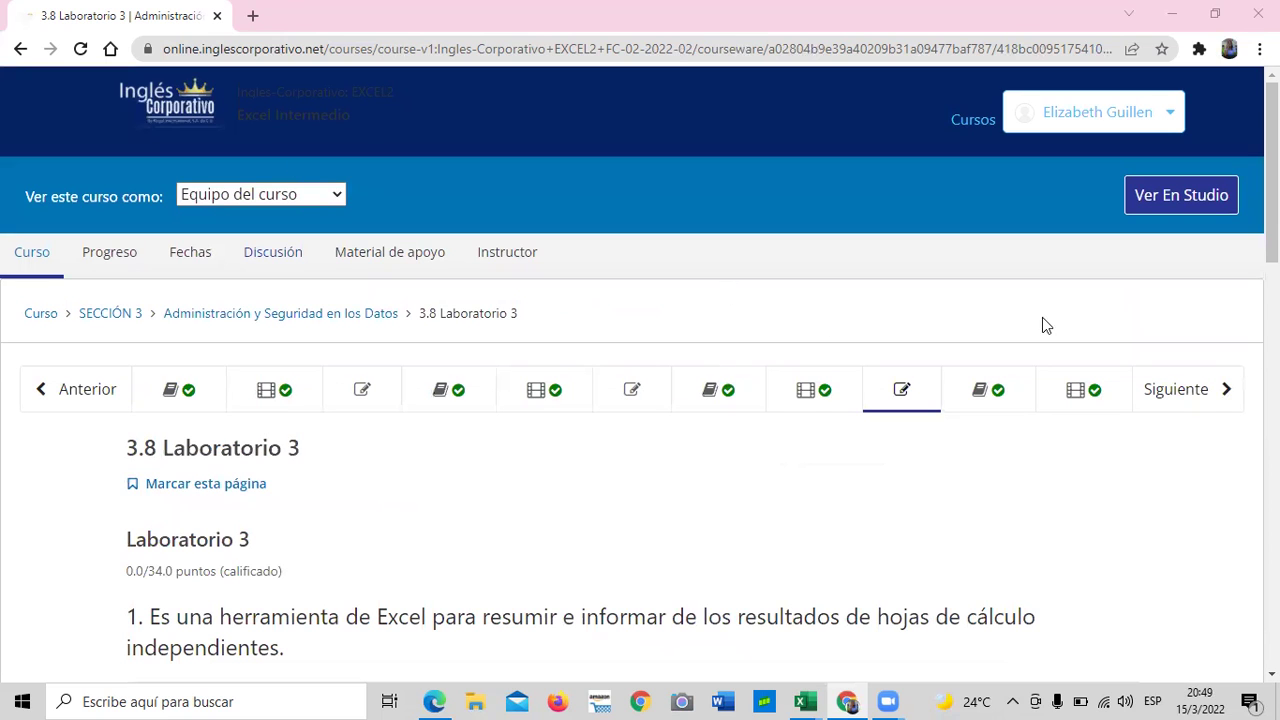
# - Open unit 3.9 Objetivo de la lección and review its instructions for consolidating data from several worksheets
pyautogui.click(1187, 390)
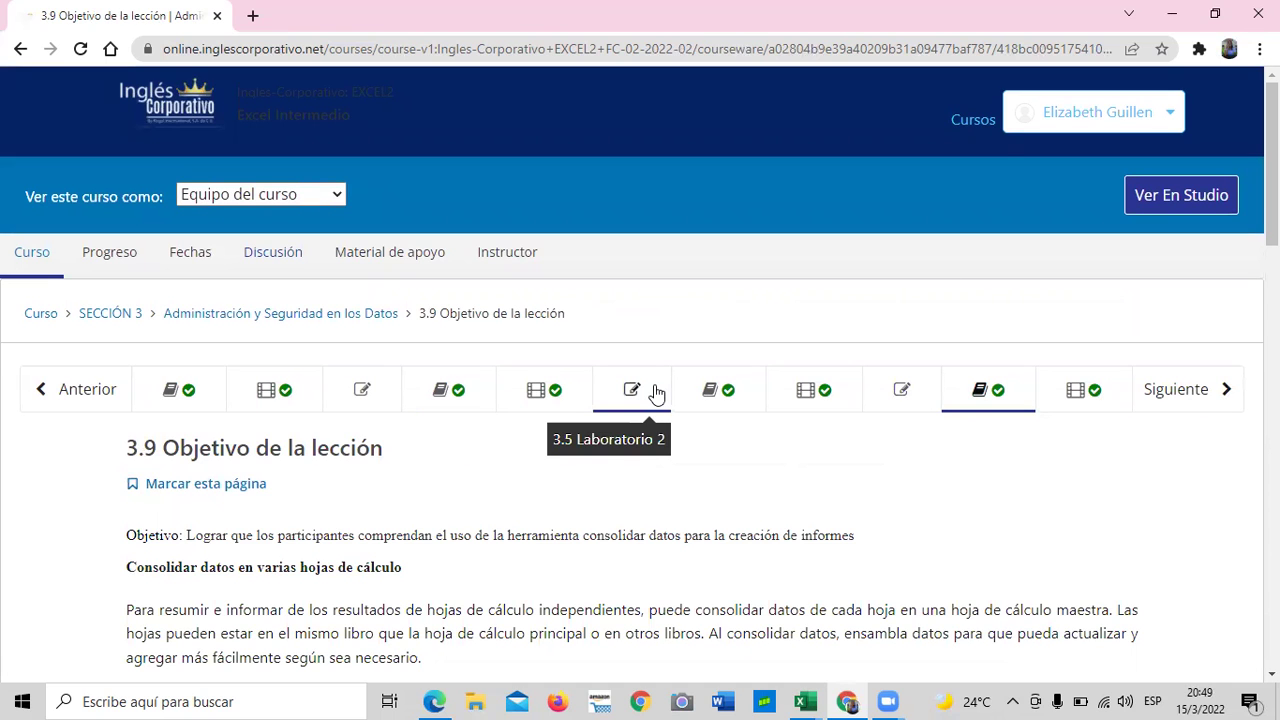
pyautogui.scroll(-2, 654, 388)
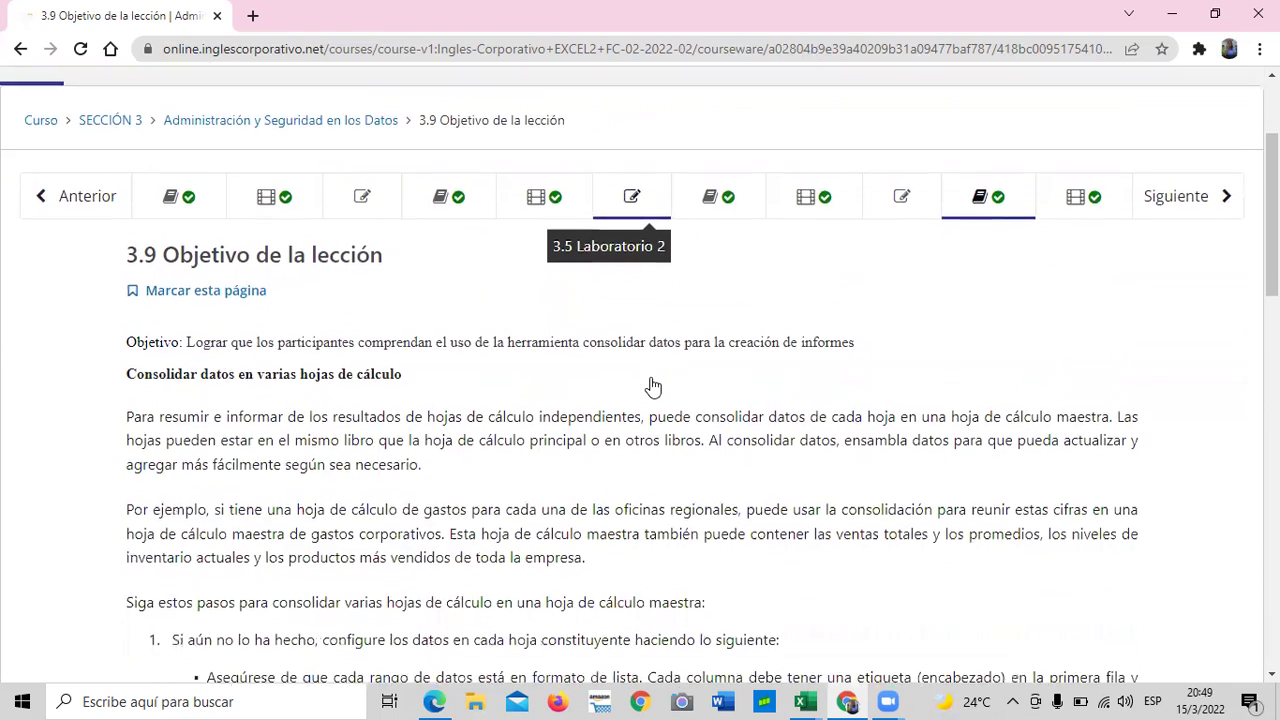
pyautogui.scroll(-15, 653, 386)
pyautogui.scroll(8, 650, 392)
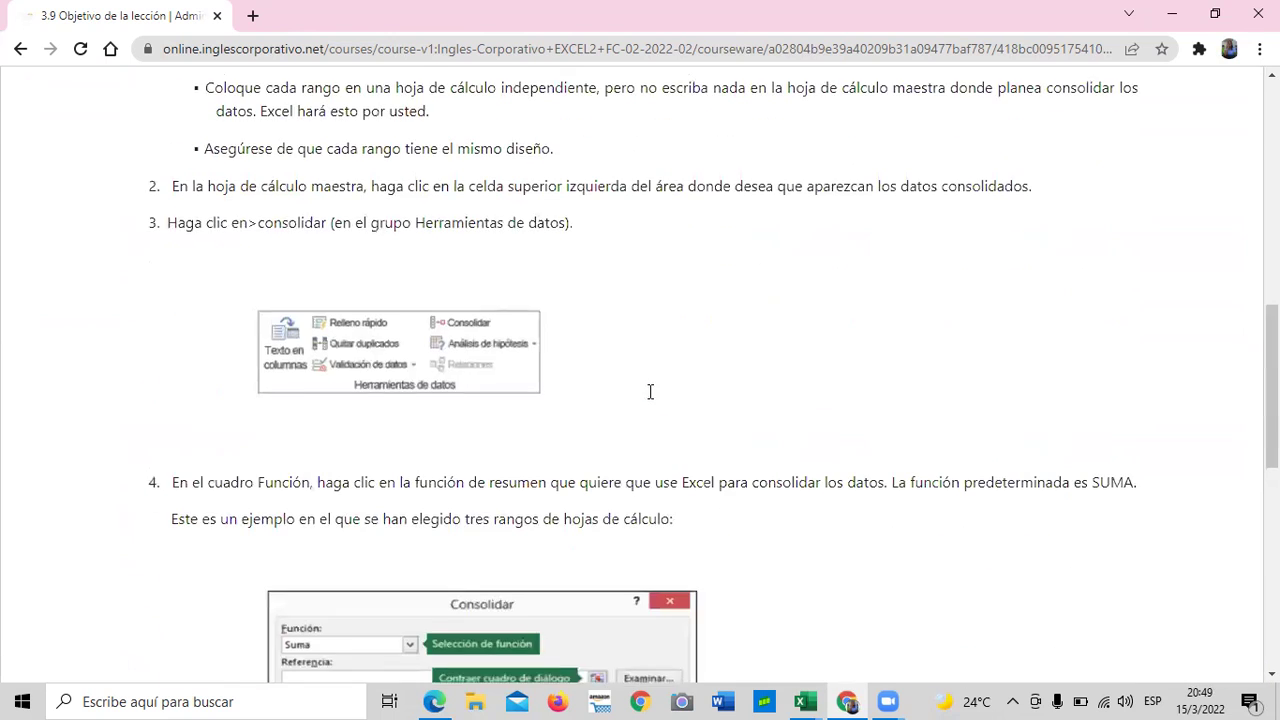
pyautogui.scroll(12, 650, 391)
# - Advance to unit 3.10 Consolidar Datos and look over its video lesson page
pyautogui.click(1190, 393)
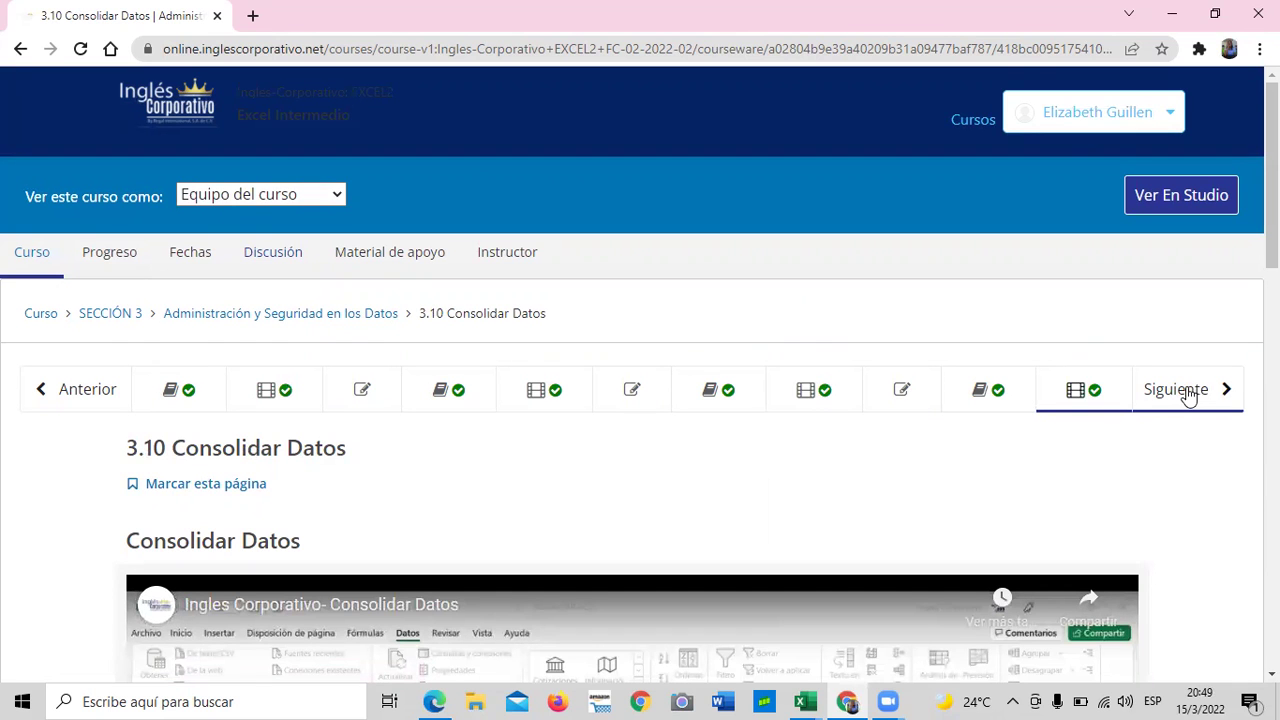
pyautogui.scroll(-4, 571, 500)
pyautogui.scroll(2, 600, 517)
pyautogui.scroll(2, 600, 517)
# - Advance to unit 4.0 Objetivo de la lección in SECCIÓN 4 and read through its pivot table instructions
pyautogui.click(1185, 396)
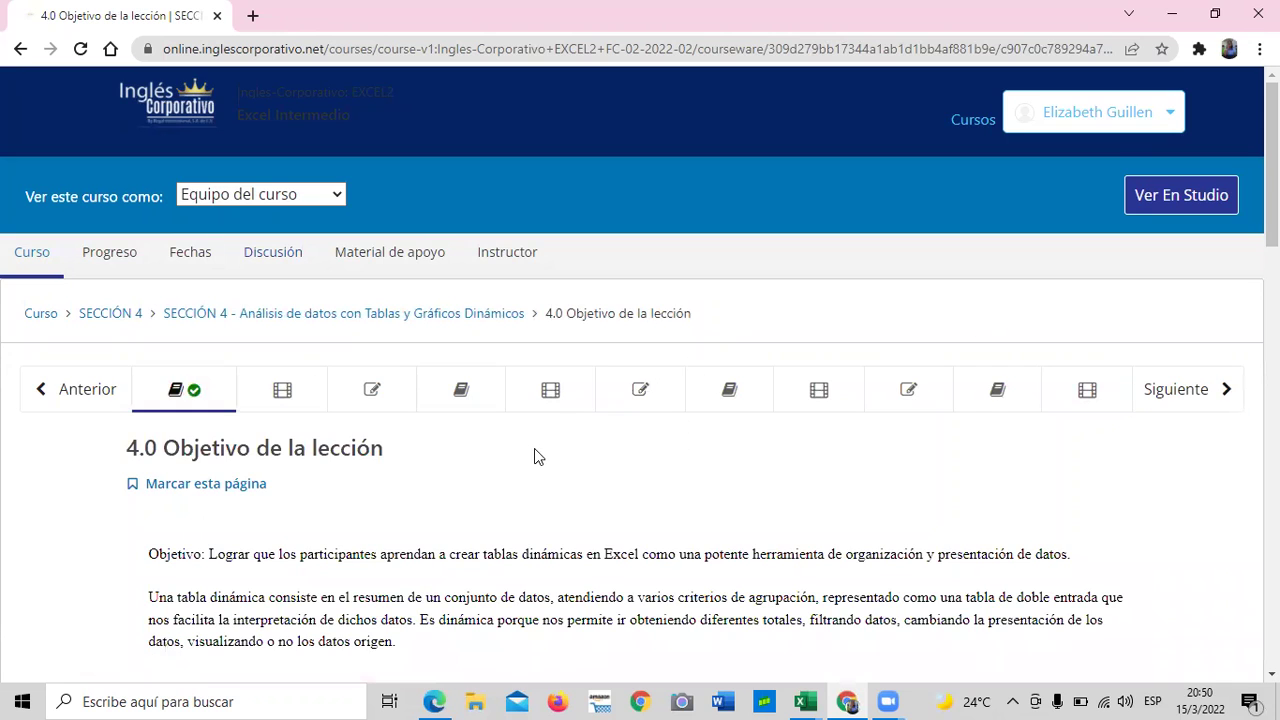
pyautogui.scroll(-2, 534, 456)
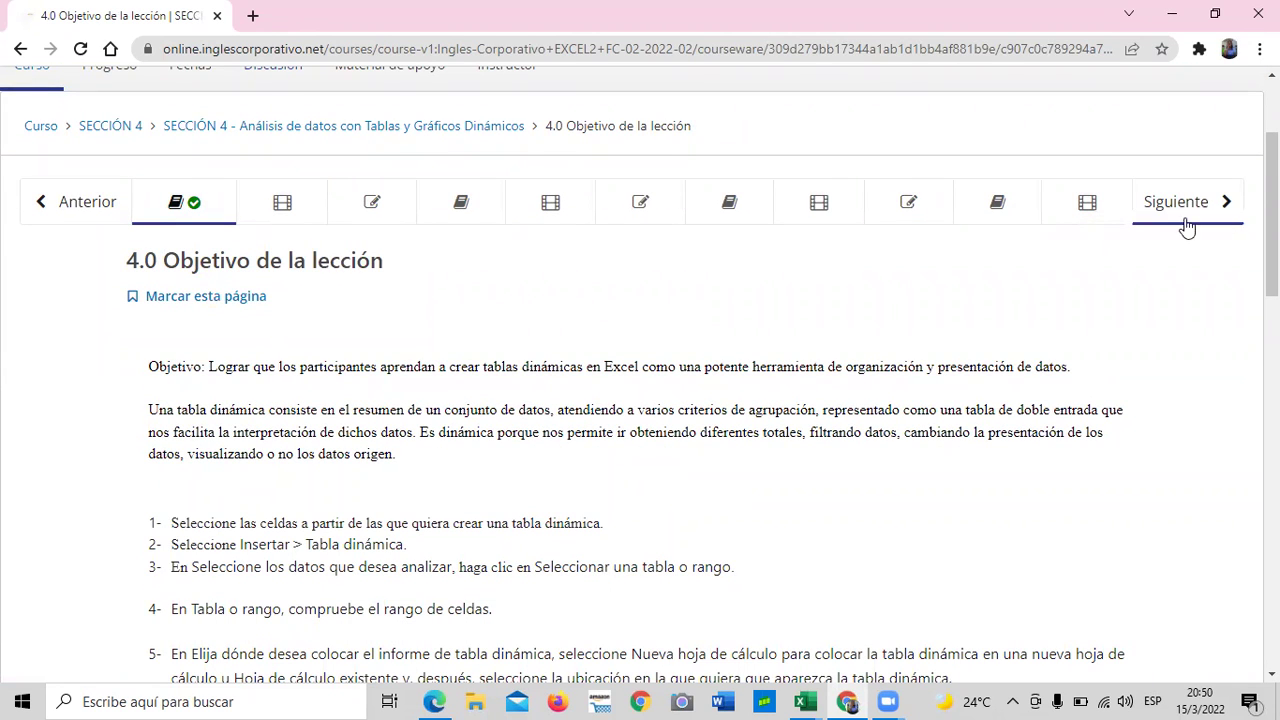
pyautogui.scroll(-1, 663, 437)
pyautogui.scroll(-15, 667, 437)
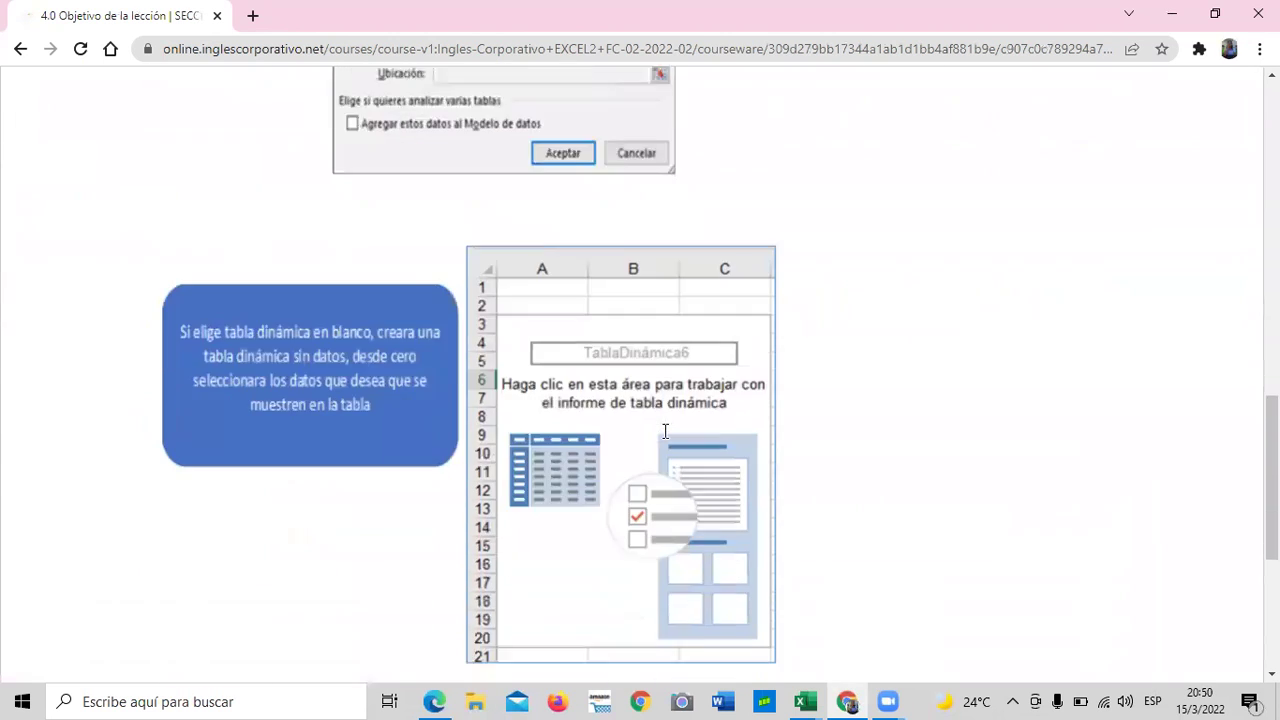
# - Review the blank pivot table illustration and the creation steps in unit 4.0 once more, back to the lesson's heading
pyautogui.scroll(5, 660, 438)
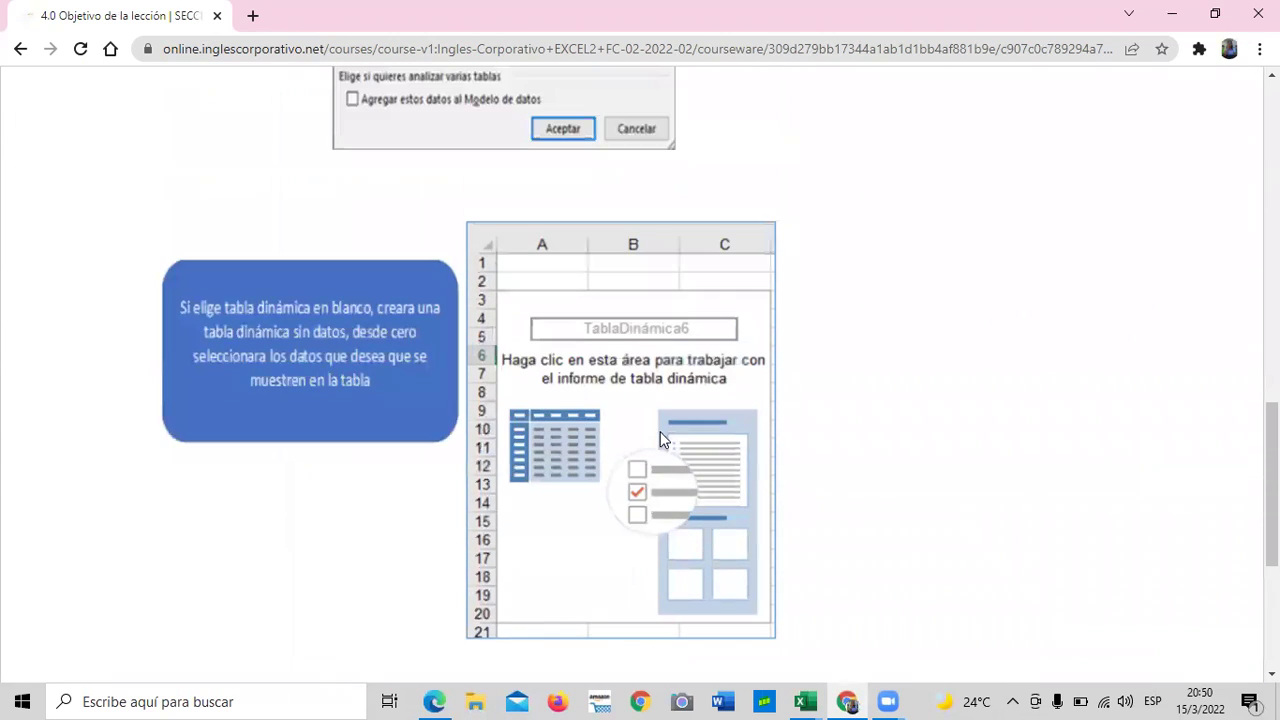
pyautogui.scroll(15, 660, 440)
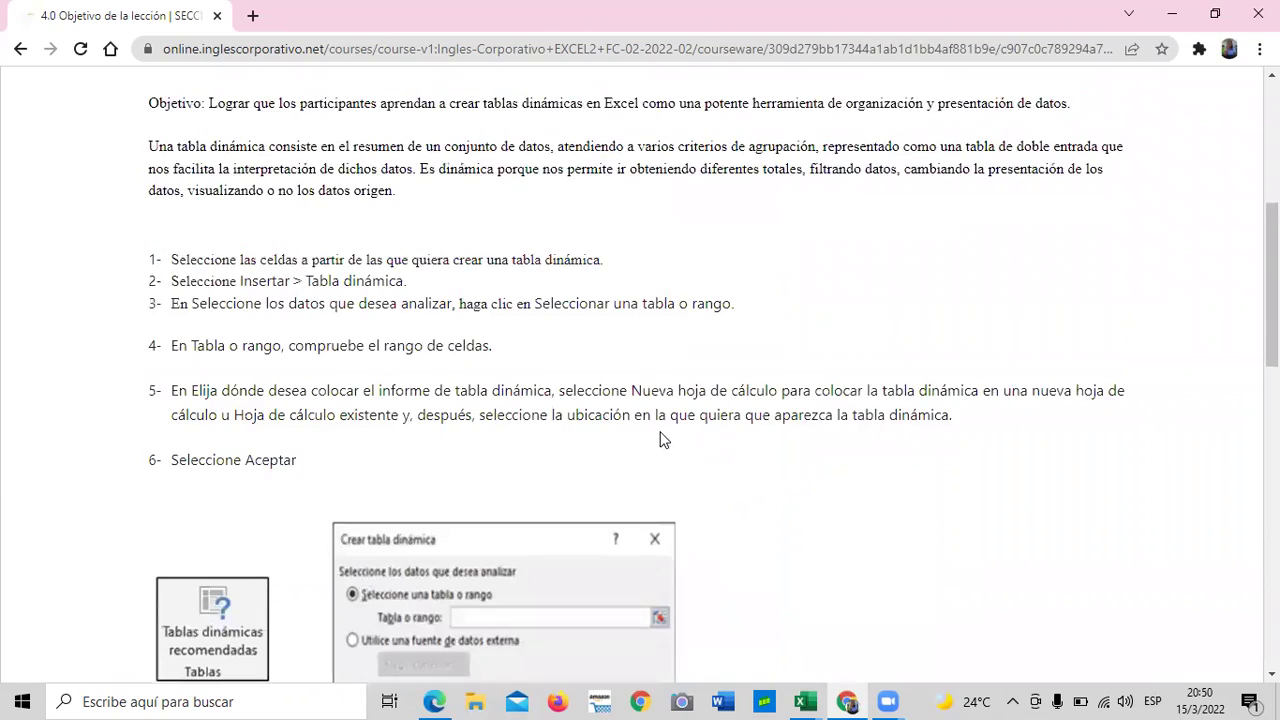
pyautogui.scroll(-3, 660, 438)
pyautogui.scroll(5, 658, 438)
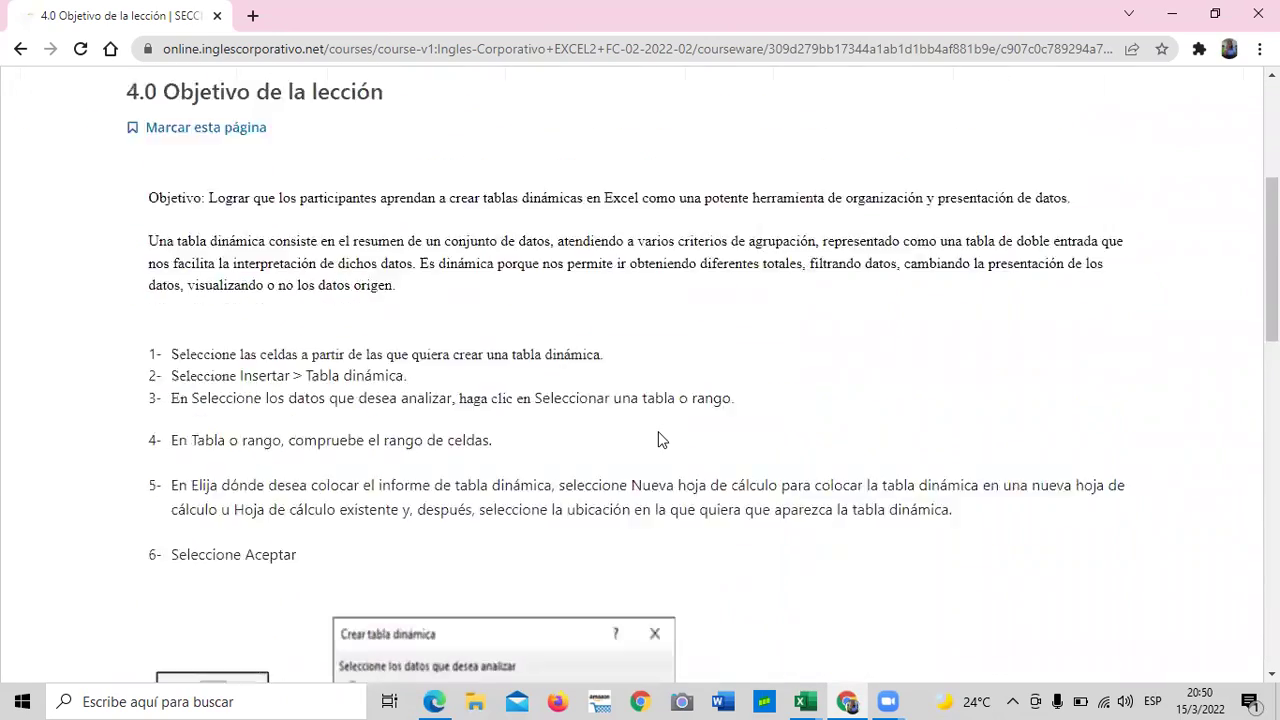
pyautogui.scroll(1, 660, 440)
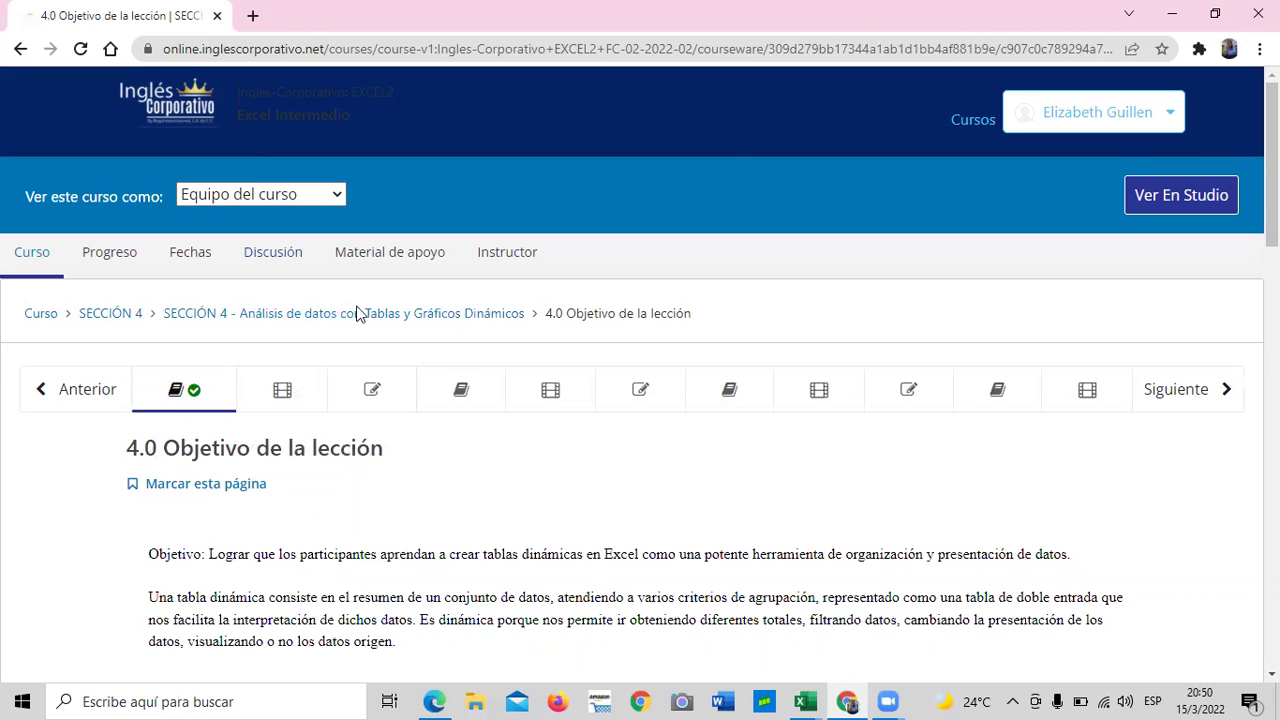
# - Return to the course outline, expand SECCIÓN 4 and open its Examen Final
pyautogui.click(40, 315)
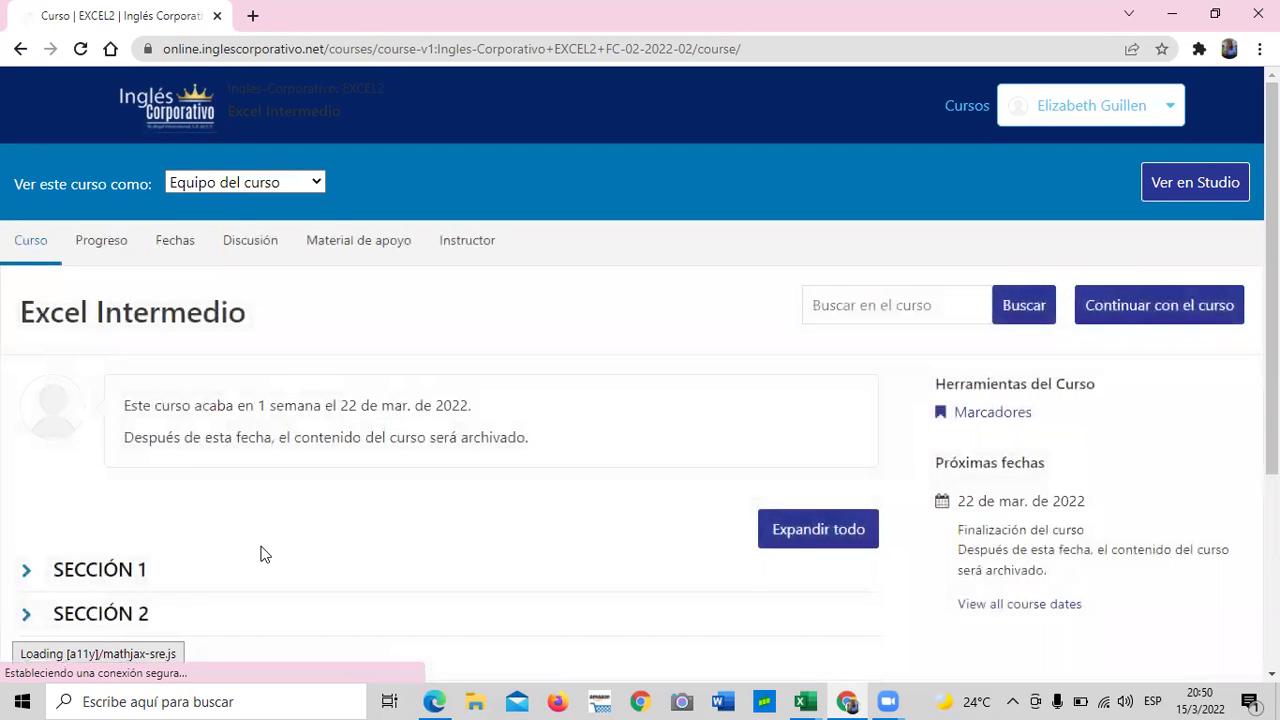
pyautogui.scroll(-3, 260, 551)
pyautogui.click(28, 468)
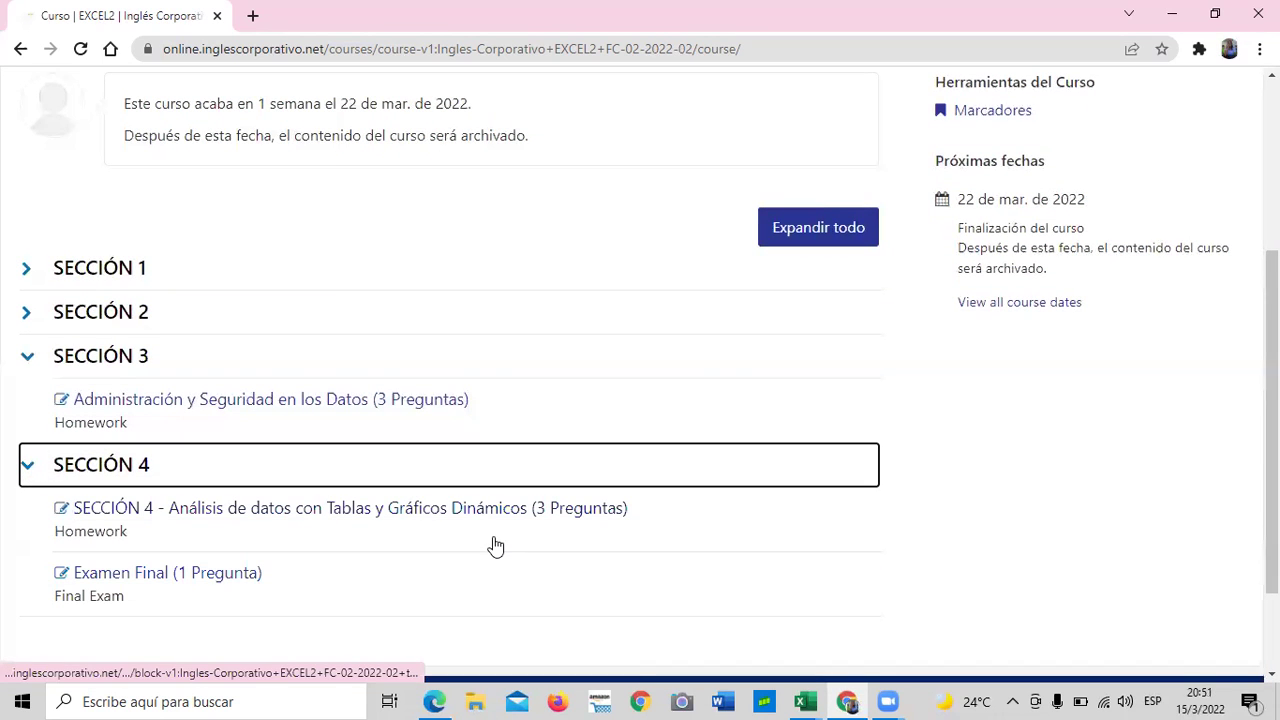
pyautogui.click(150, 576)
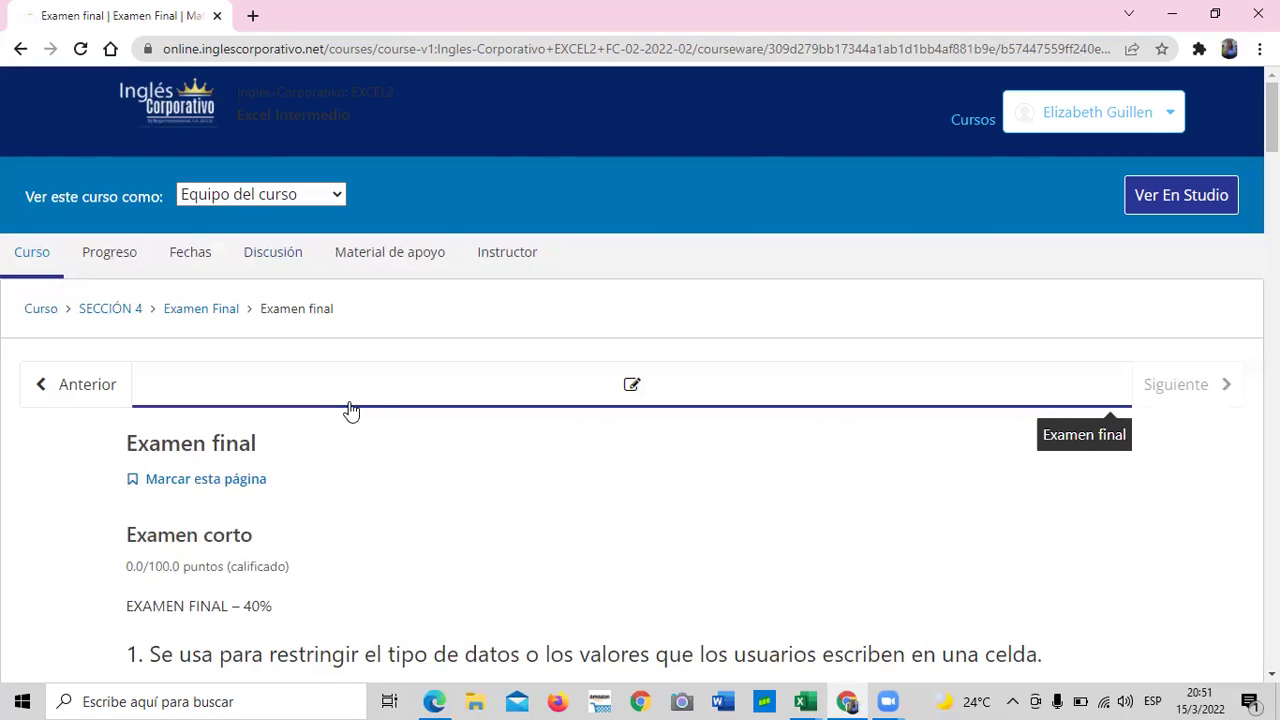
# - Read through the Examen final questions from question 1 onward with their answer options, without answering
pyautogui.scroll(-1, 364, 522)
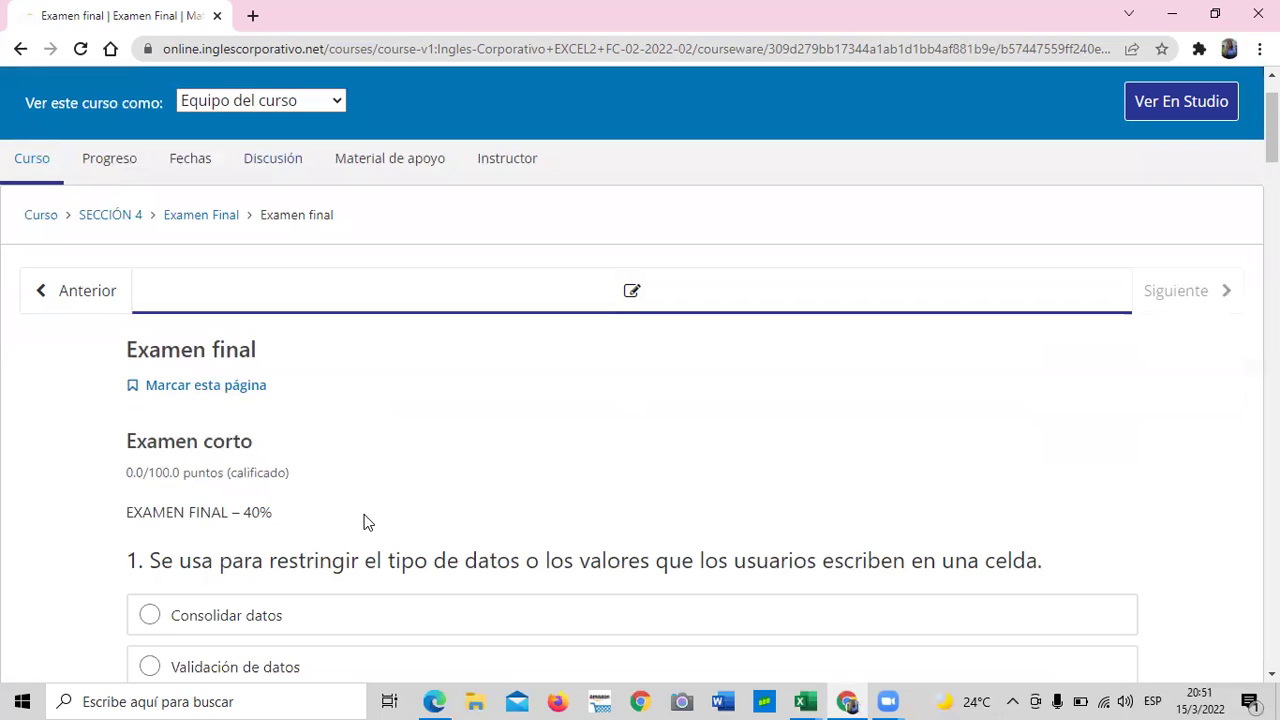
pyautogui.scroll(-2, 364, 522)
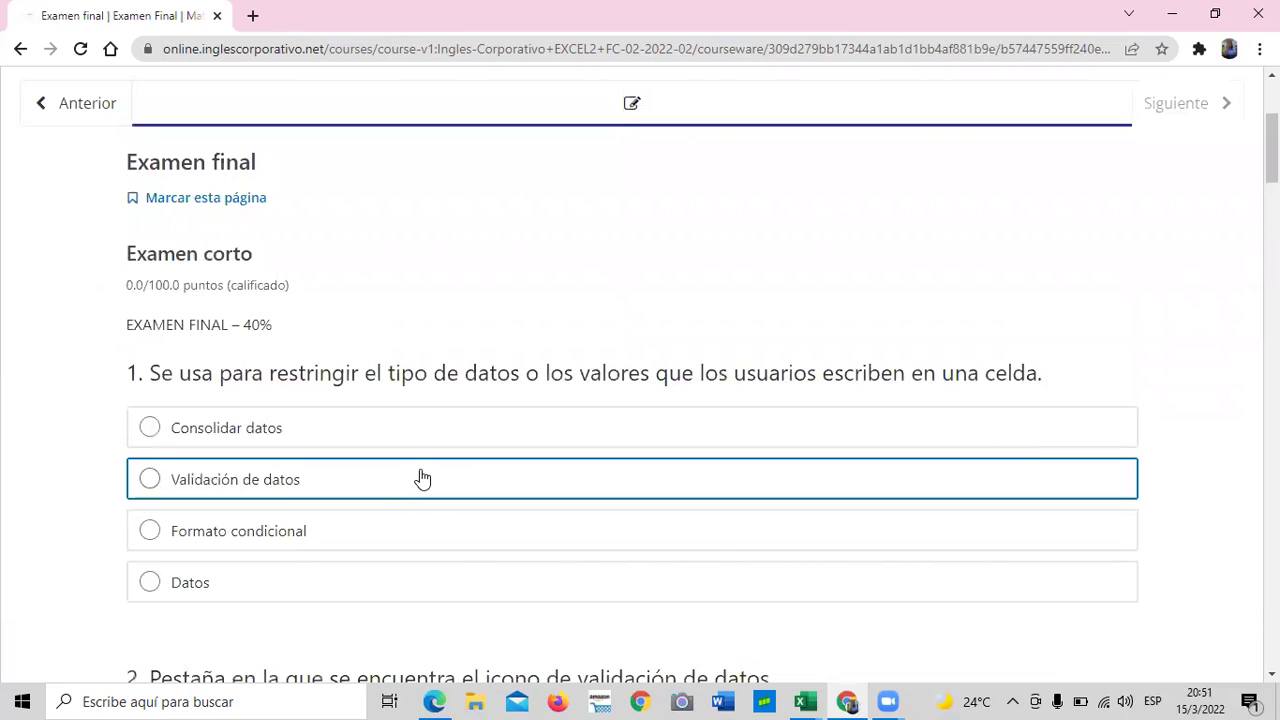
pyautogui.scroll(-1, 422, 479)
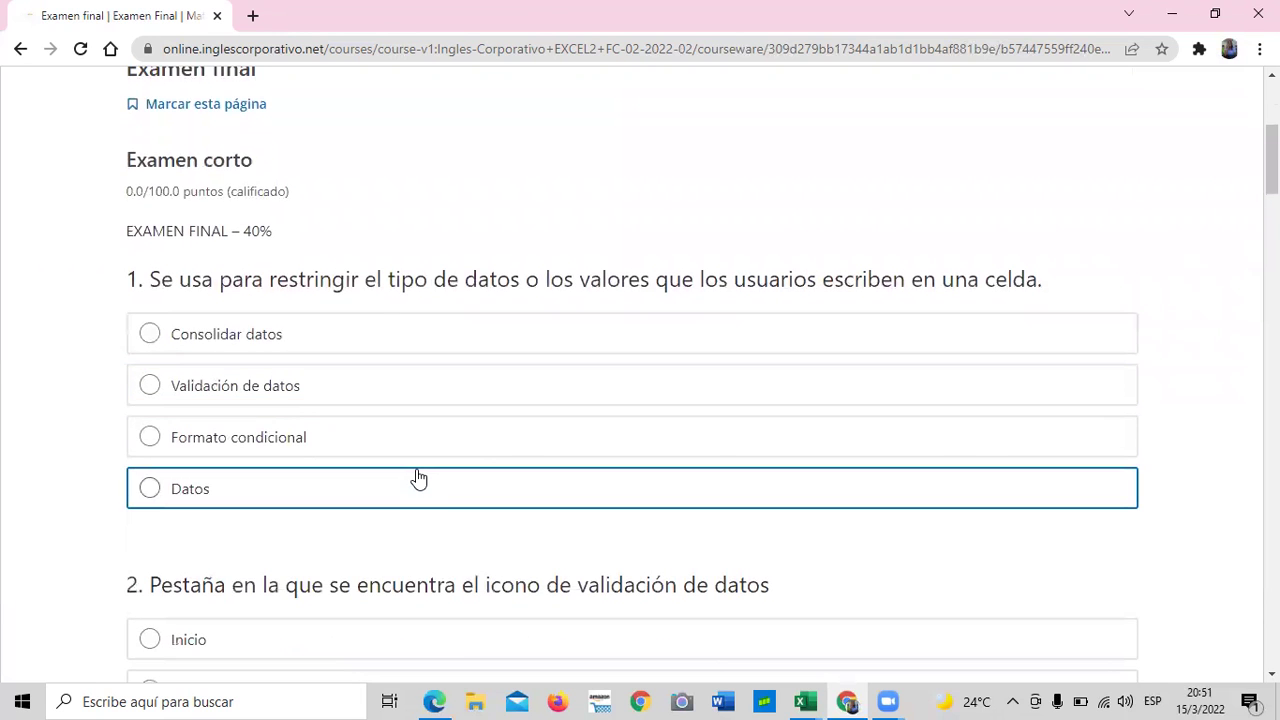
pyautogui.scroll(3, 418, 479)
pyautogui.scroll(-3, 418, 479)
pyautogui.scroll(2, 418, 479)
pyautogui.scroll(-10, 418, 479)
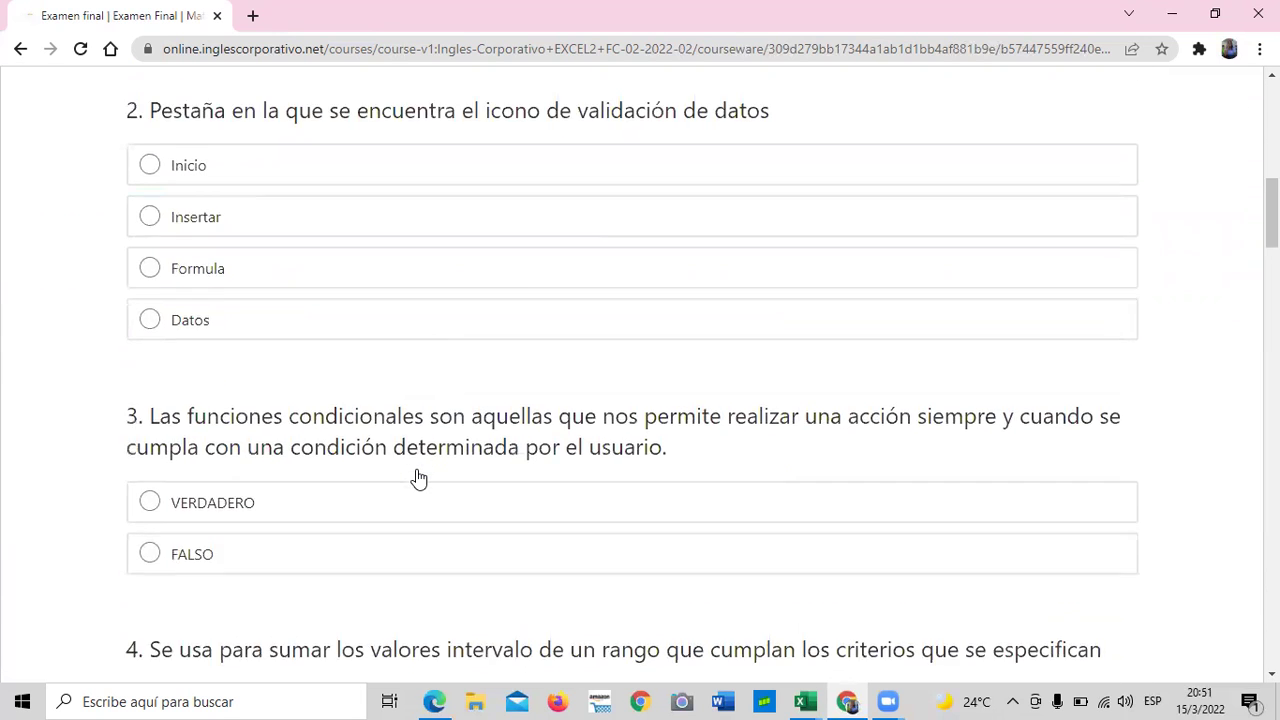
pyautogui.scroll(-5, 418, 479)
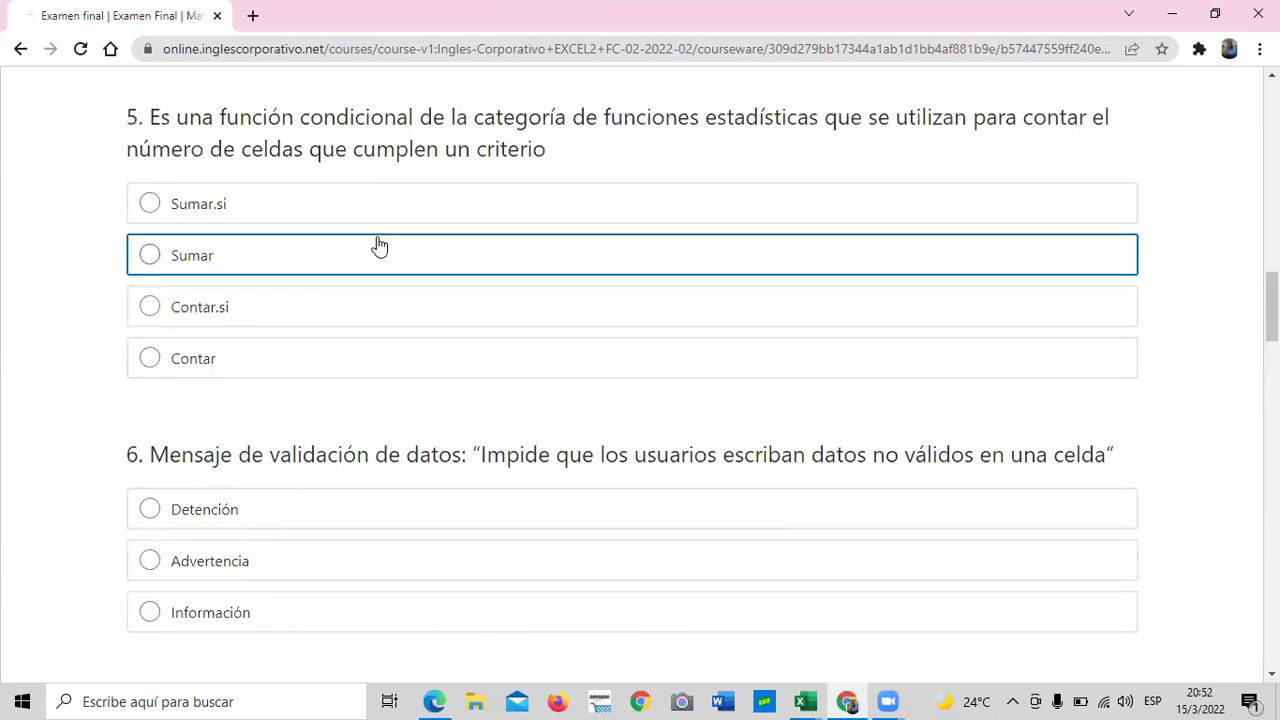
pyautogui.scroll(-9, 380, 245)
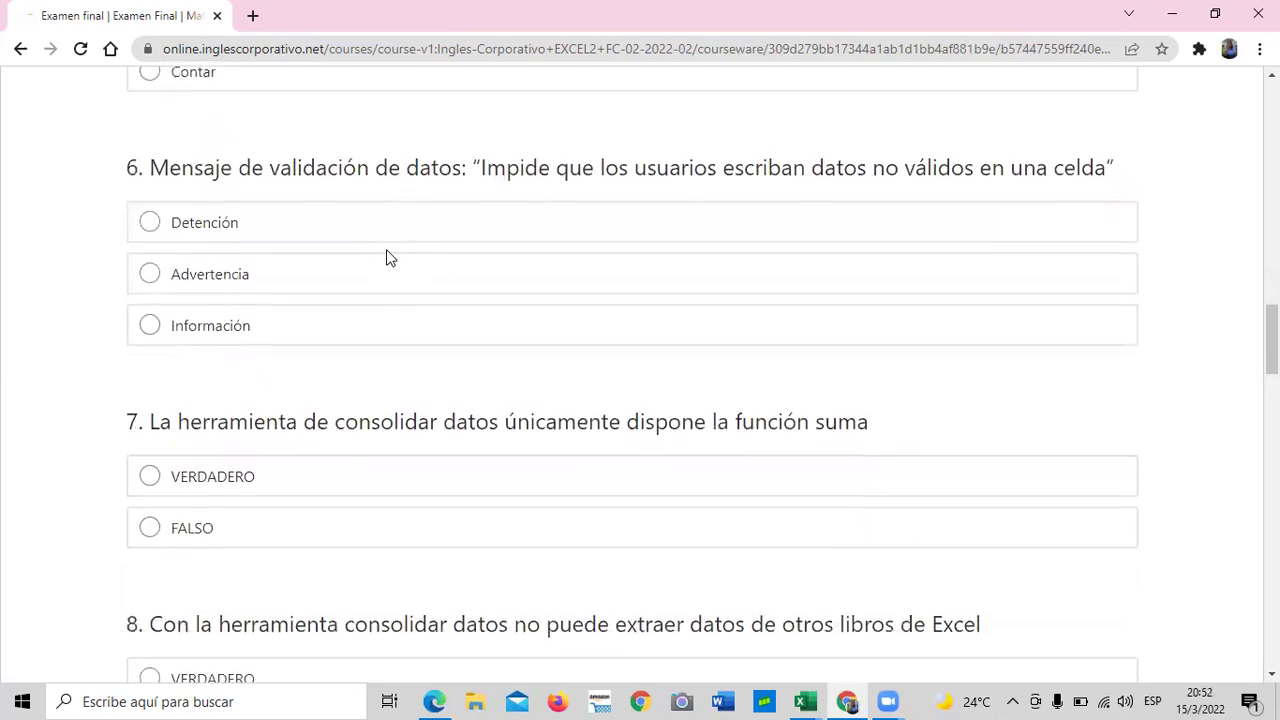
pyautogui.scroll(-10, 388, 260)
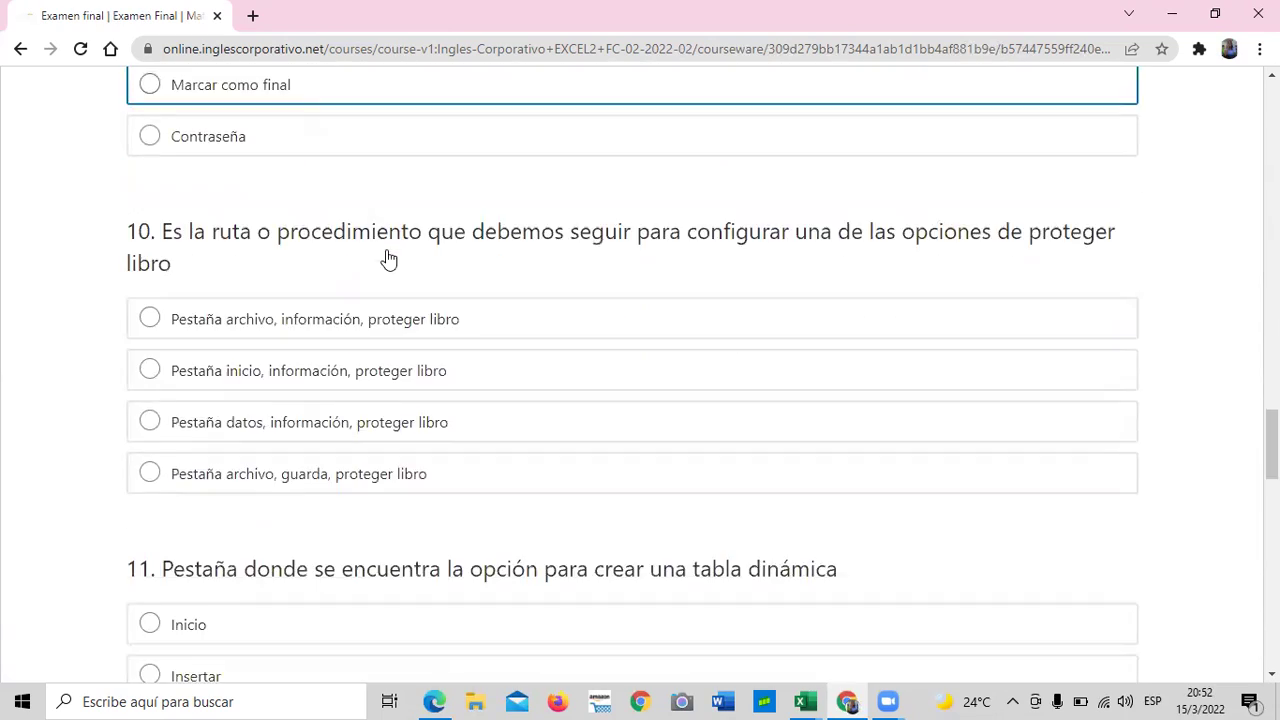
pyautogui.scroll(-8, 396, 270)
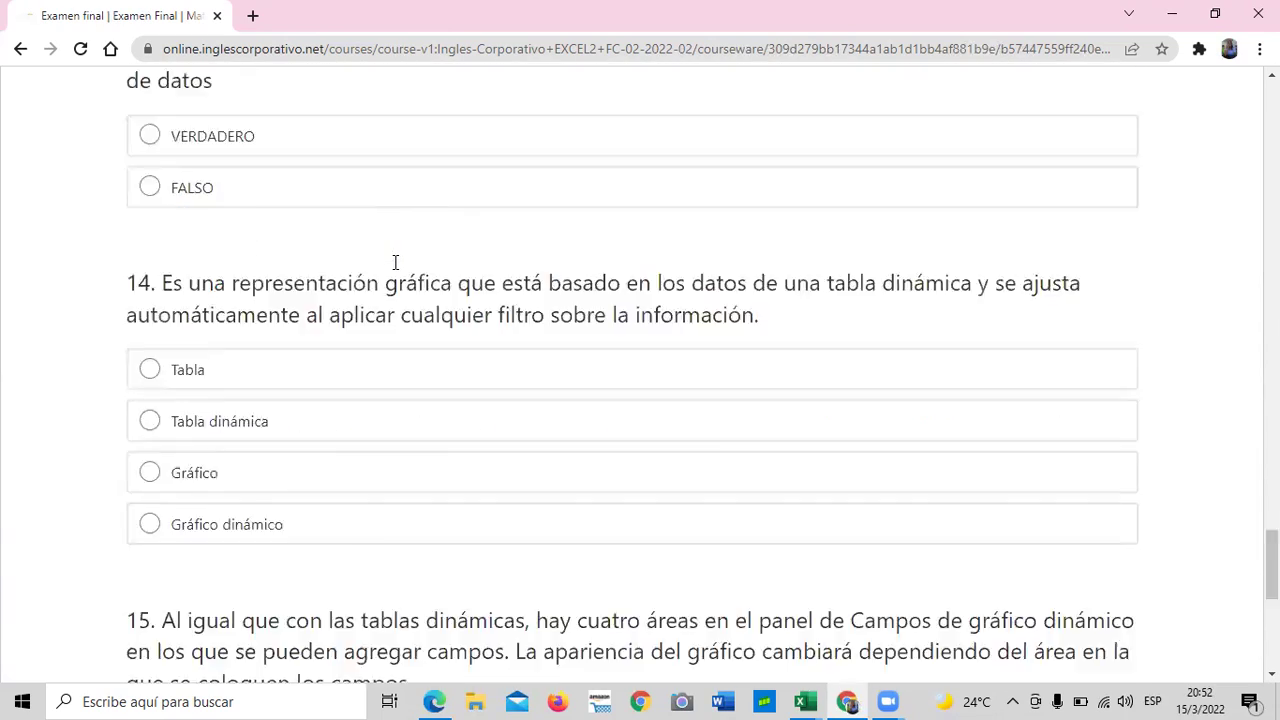
# - Check the last exam question, then skim the Examen final questions in reverse order back to the exam's heading and weighting
pyautogui.scroll(6, 410, 350)
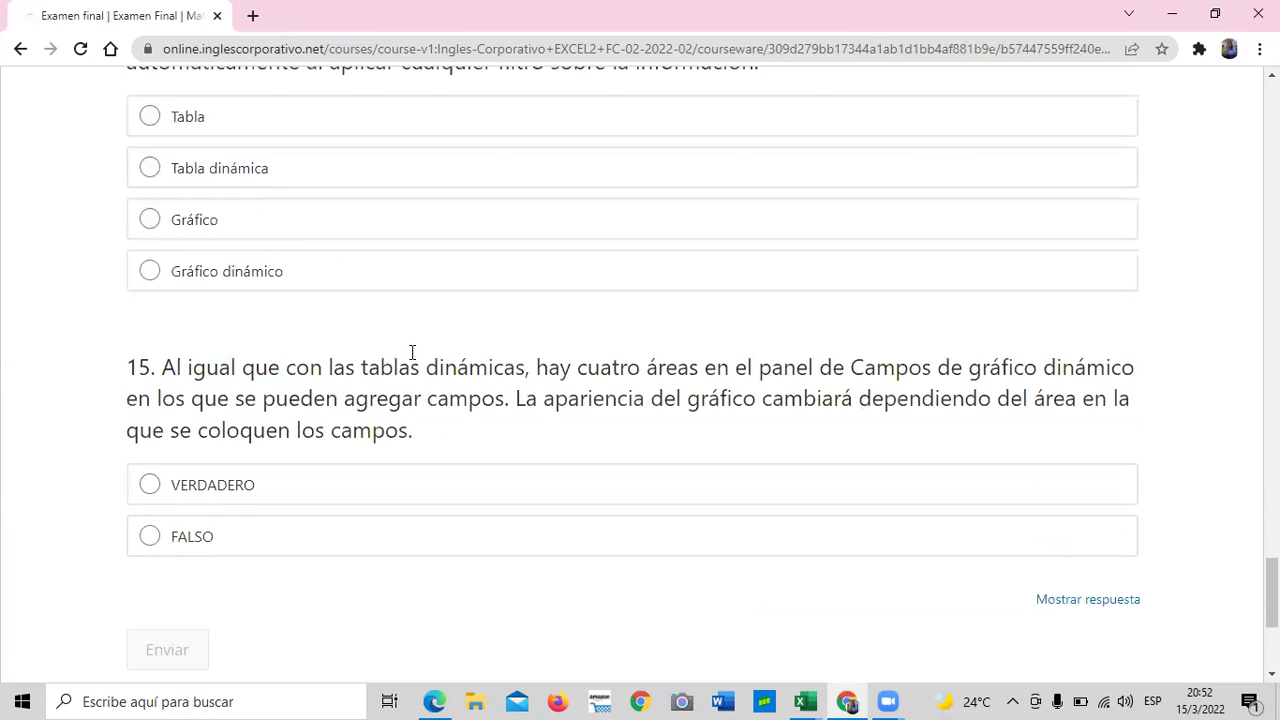
pyautogui.scroll(6, 412, 352)
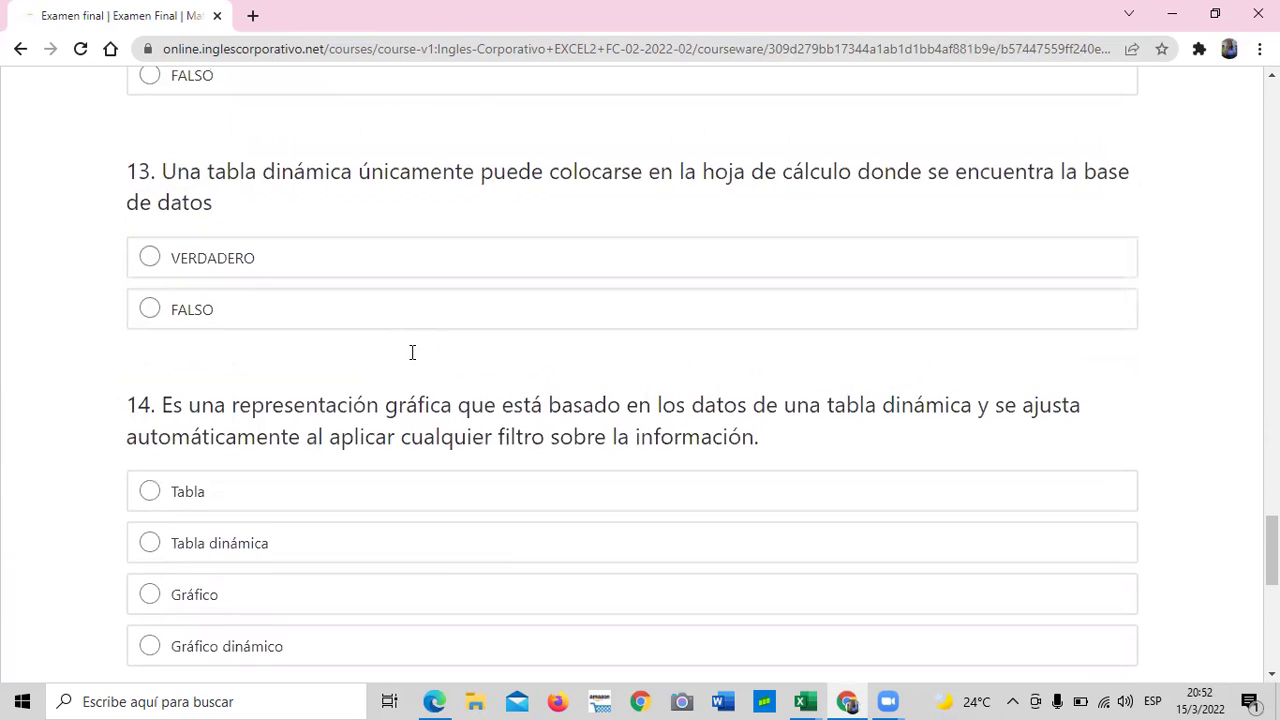
pyautogui.scroll(2, 414, 359)
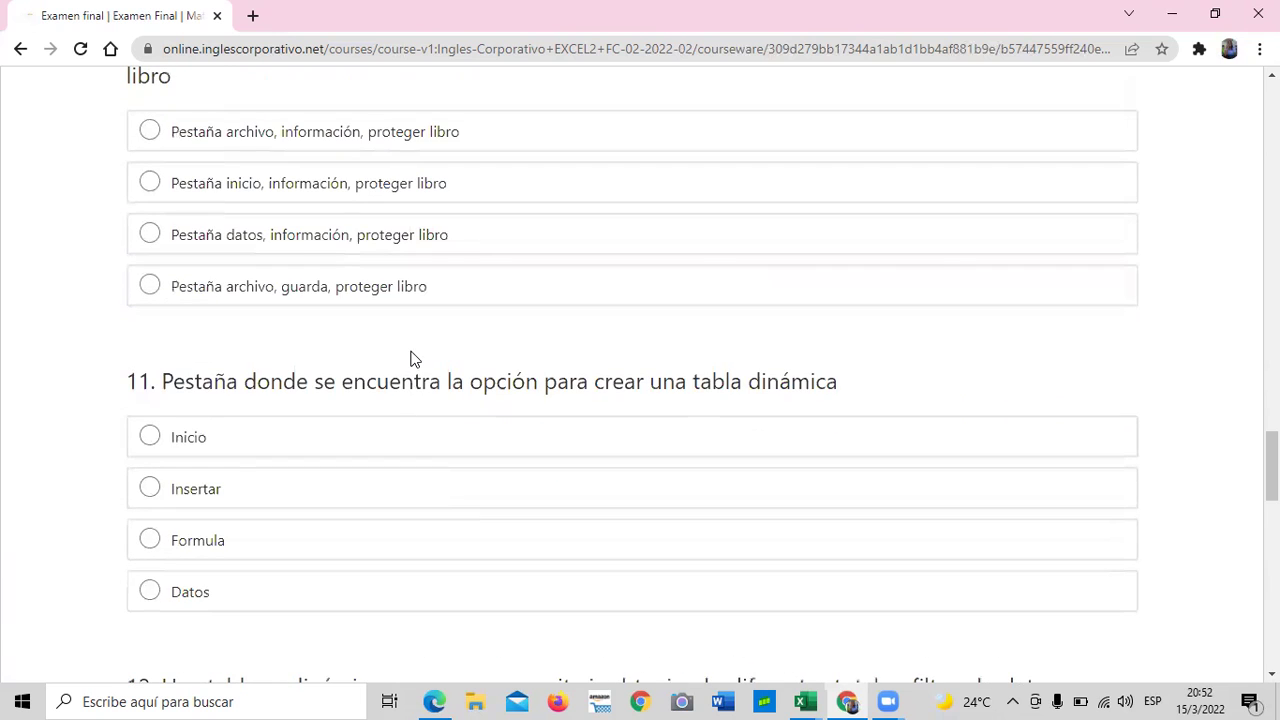
pyautogui.scroll(2, 414, 359)
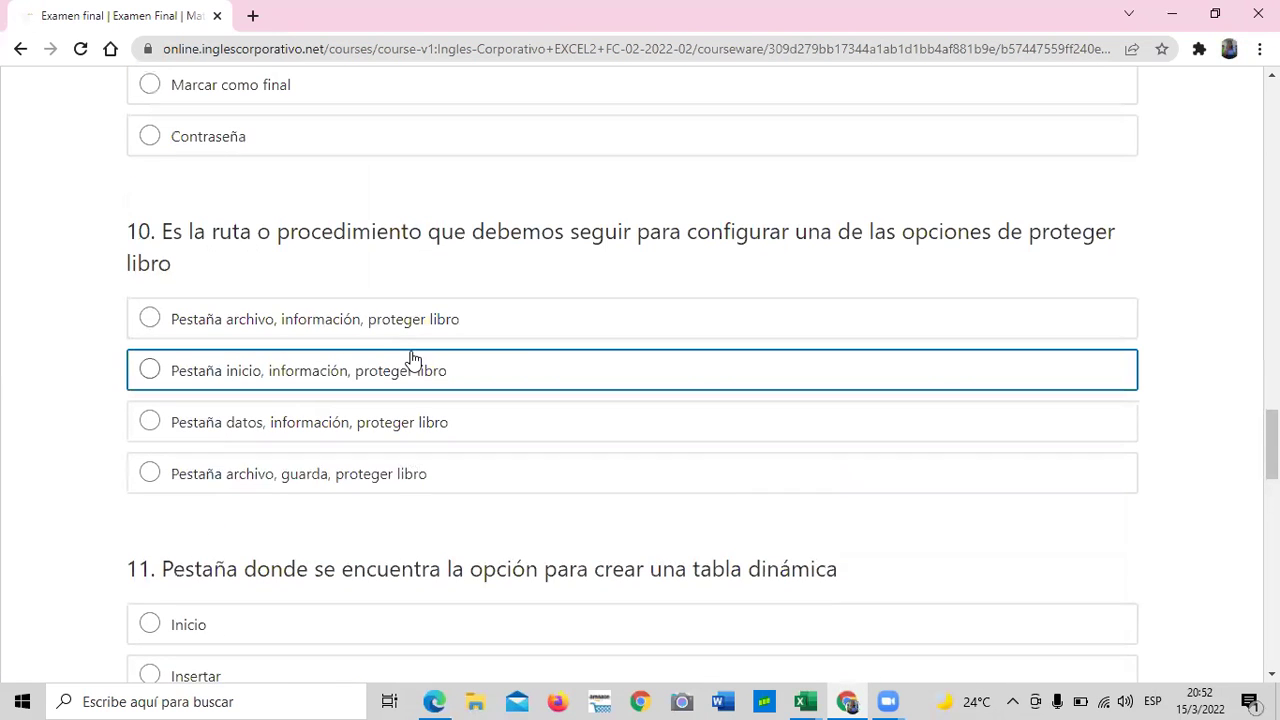
pyautogui.scroll(7, 414, 359)
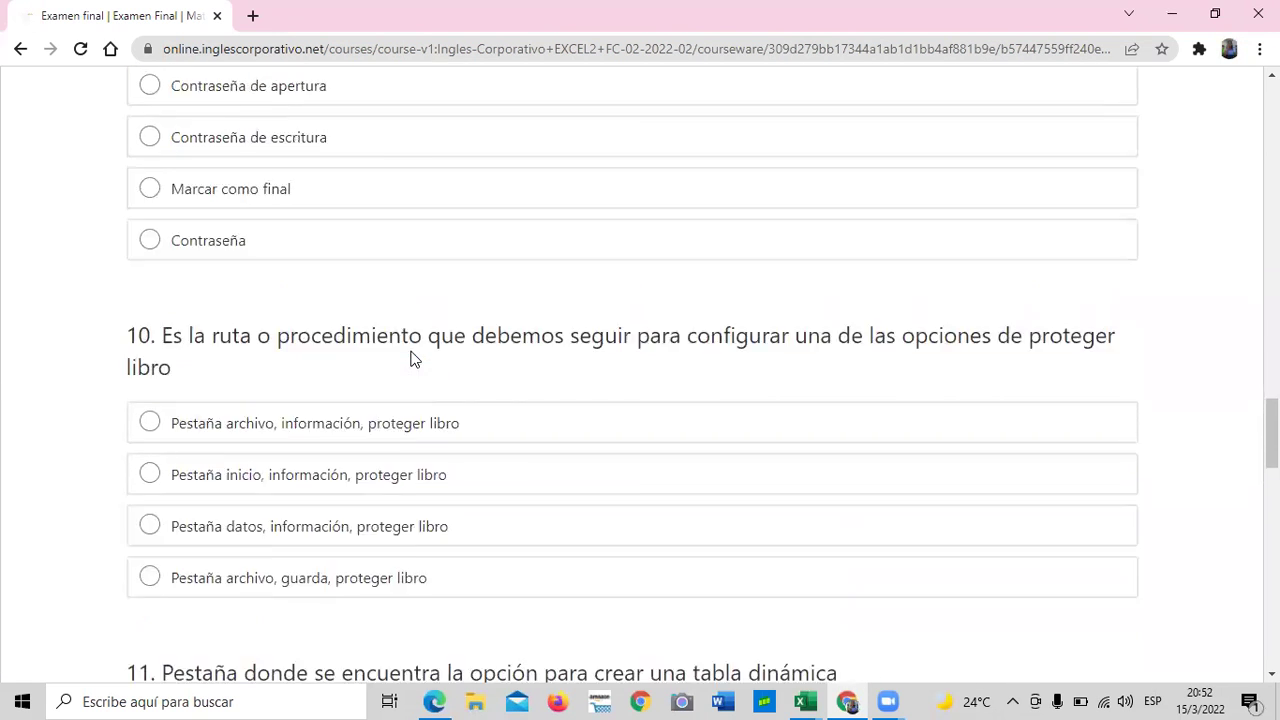
pyautogui.scroll(1, 414, 359)
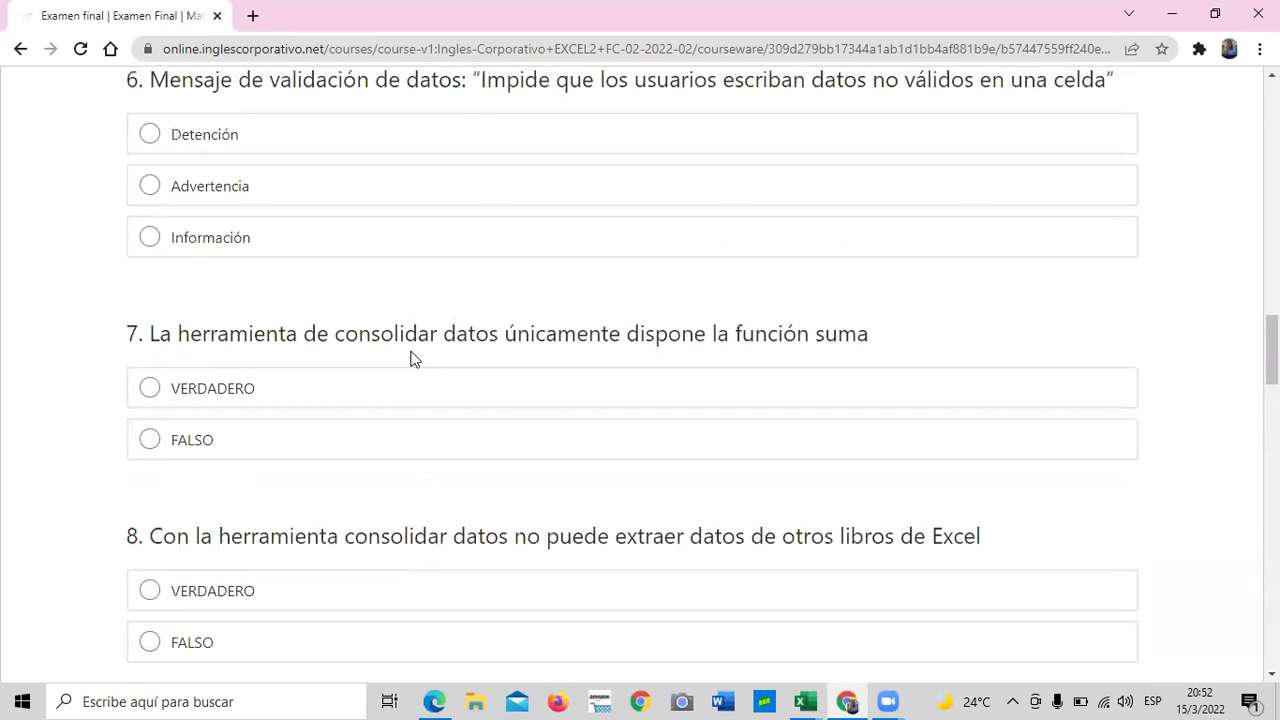
pyautogui.scroll(2, 414, 359)
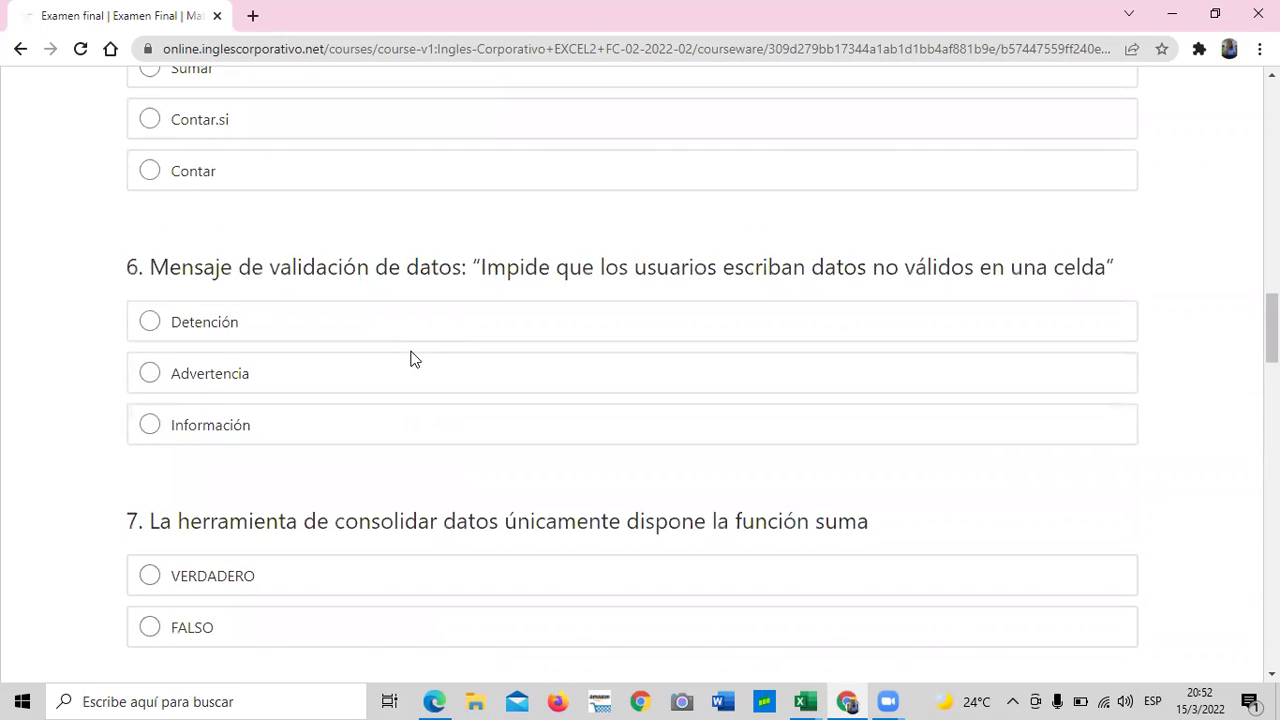
pyautogui.scroll(5, 414, 359)
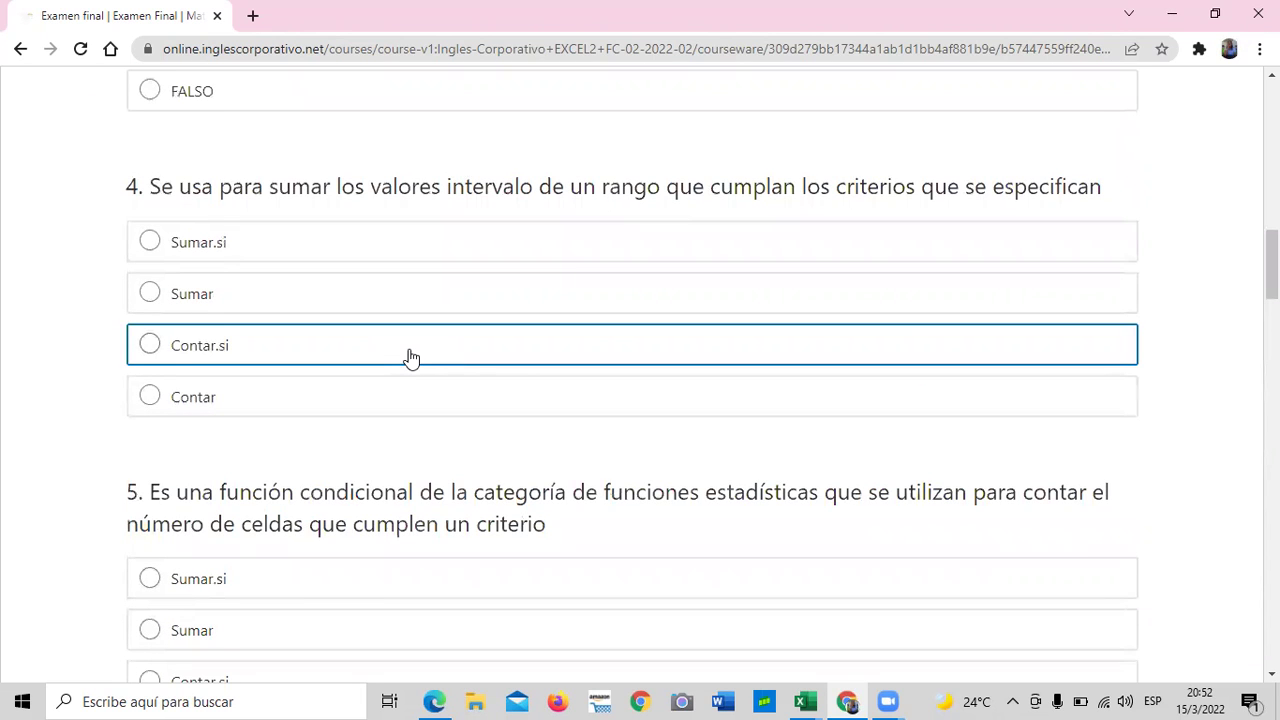
pyautogui.scroll(8, 410, 357)
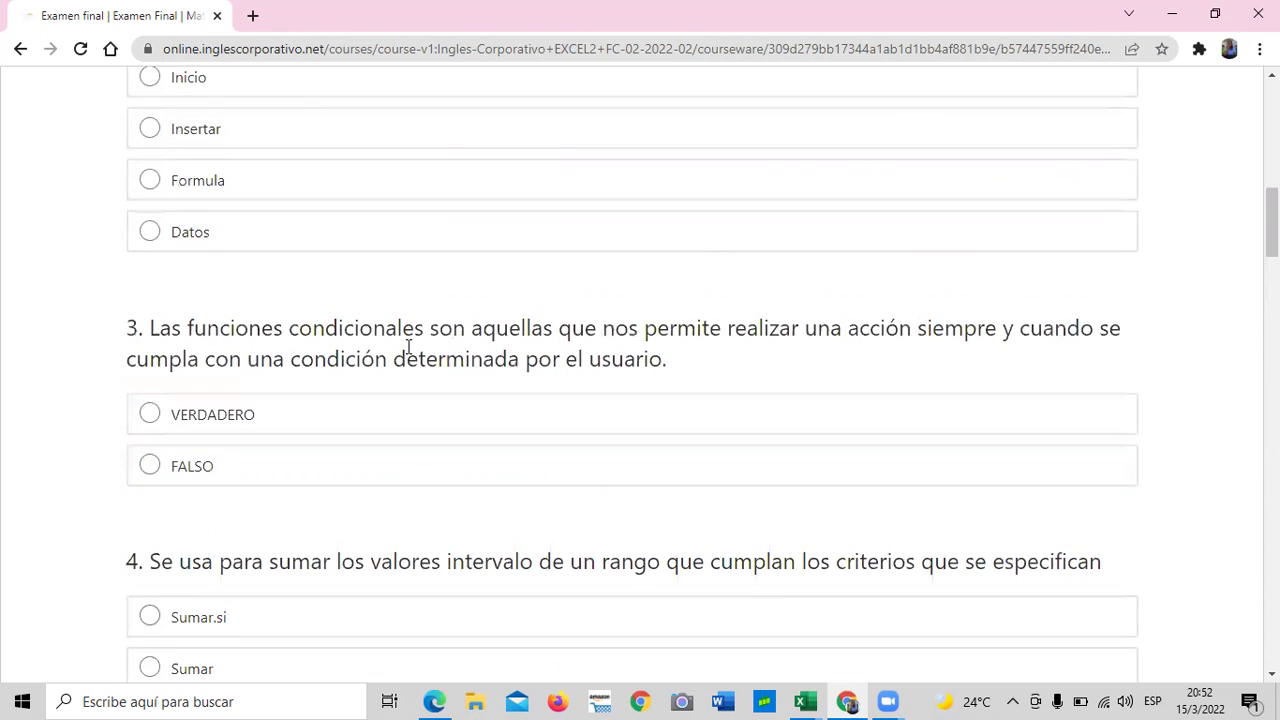
pyautogui.scroll(6, 408, 347)
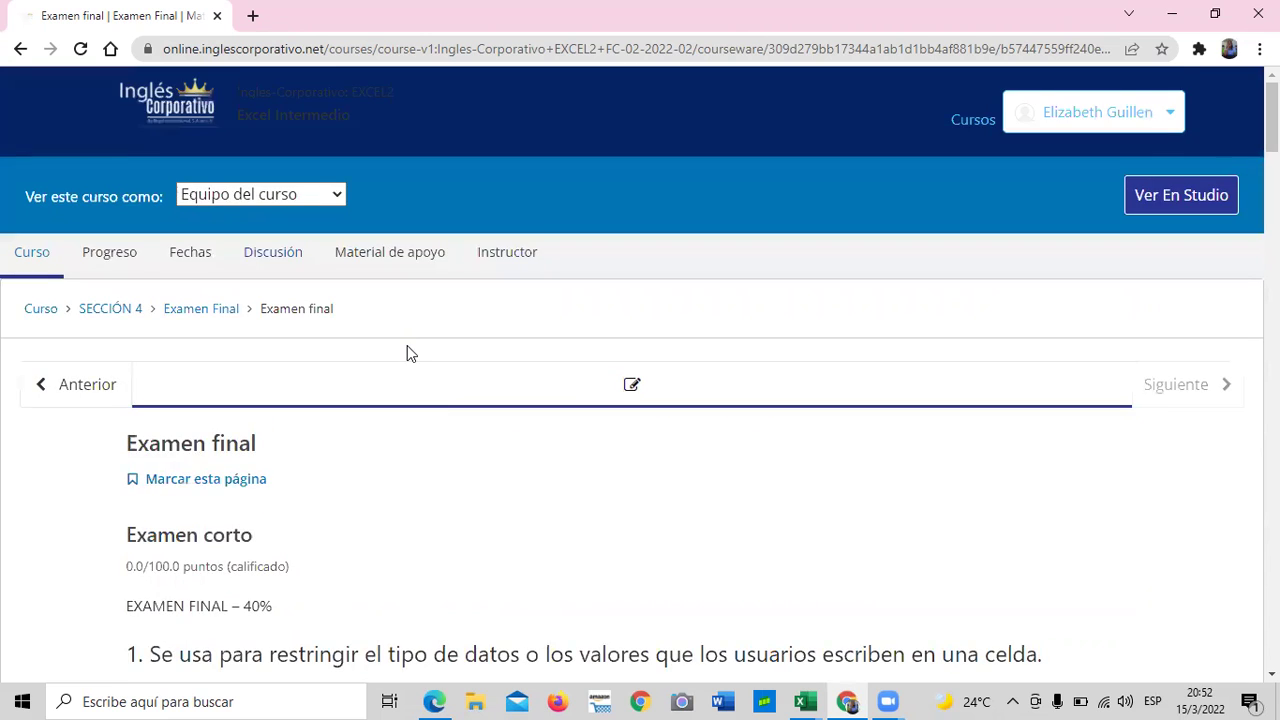
pyautogui.scroll(-2, 407, 350)
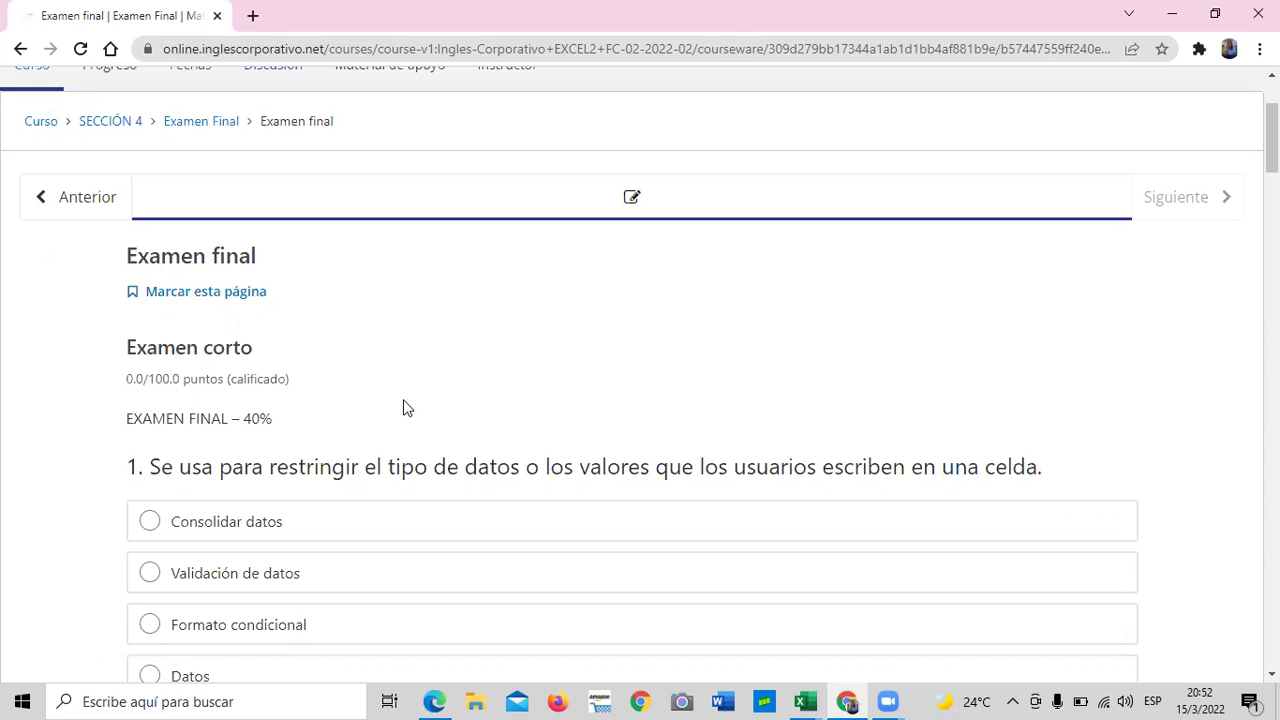
pyautogui.scroll(2, 405, 407)
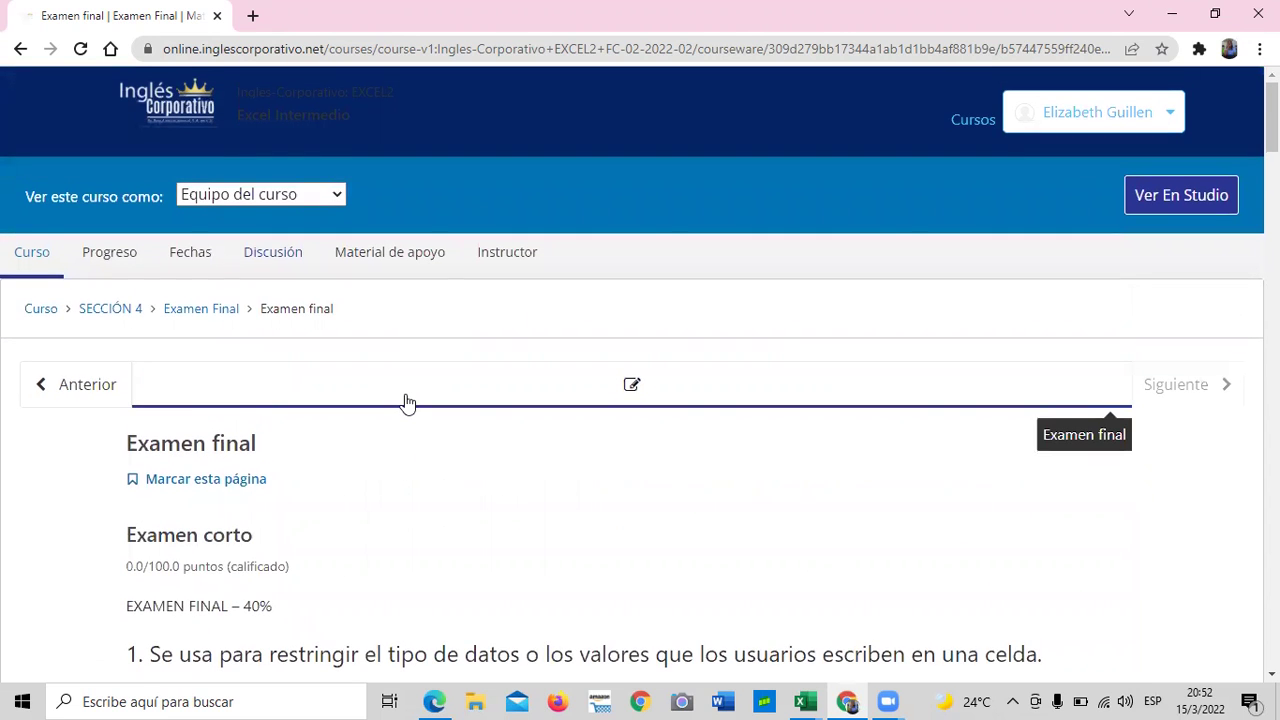
# - Open the course's Progreso page and examine the grade chart, its pass threshold and the section scores
pyautogui.click(116, 254)
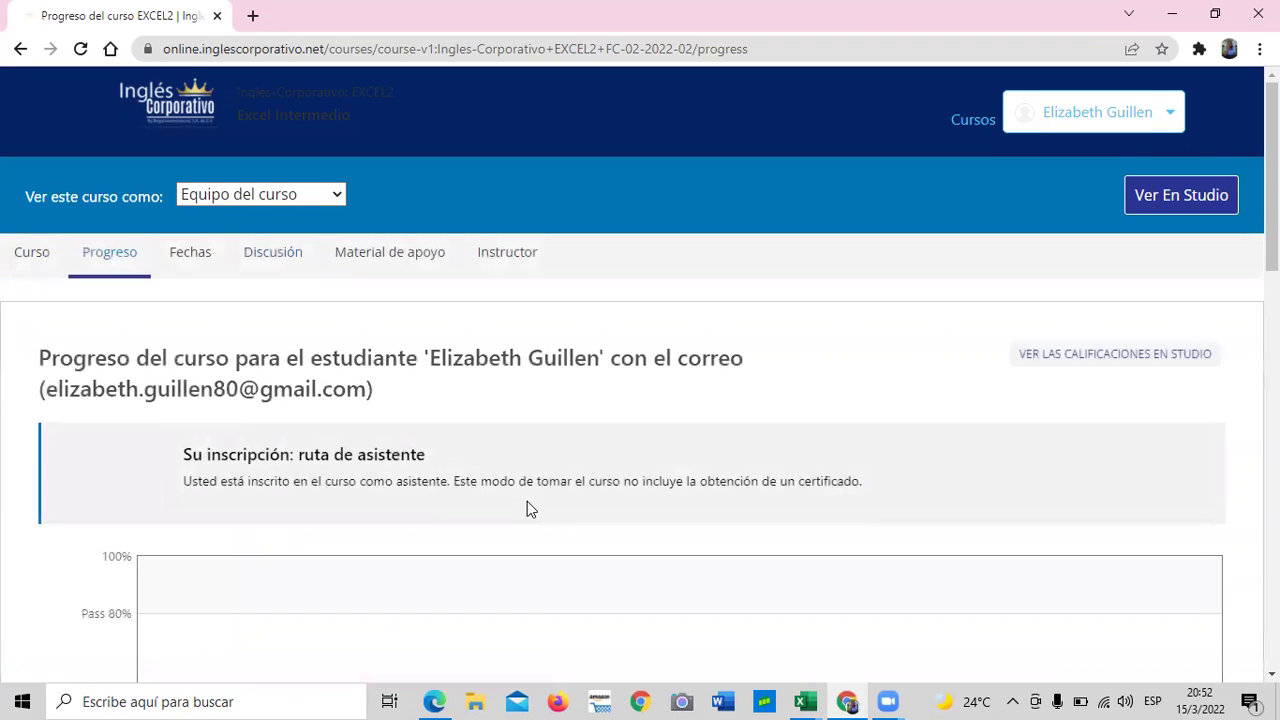
pyautogui.scroll(-5, 530, 482)
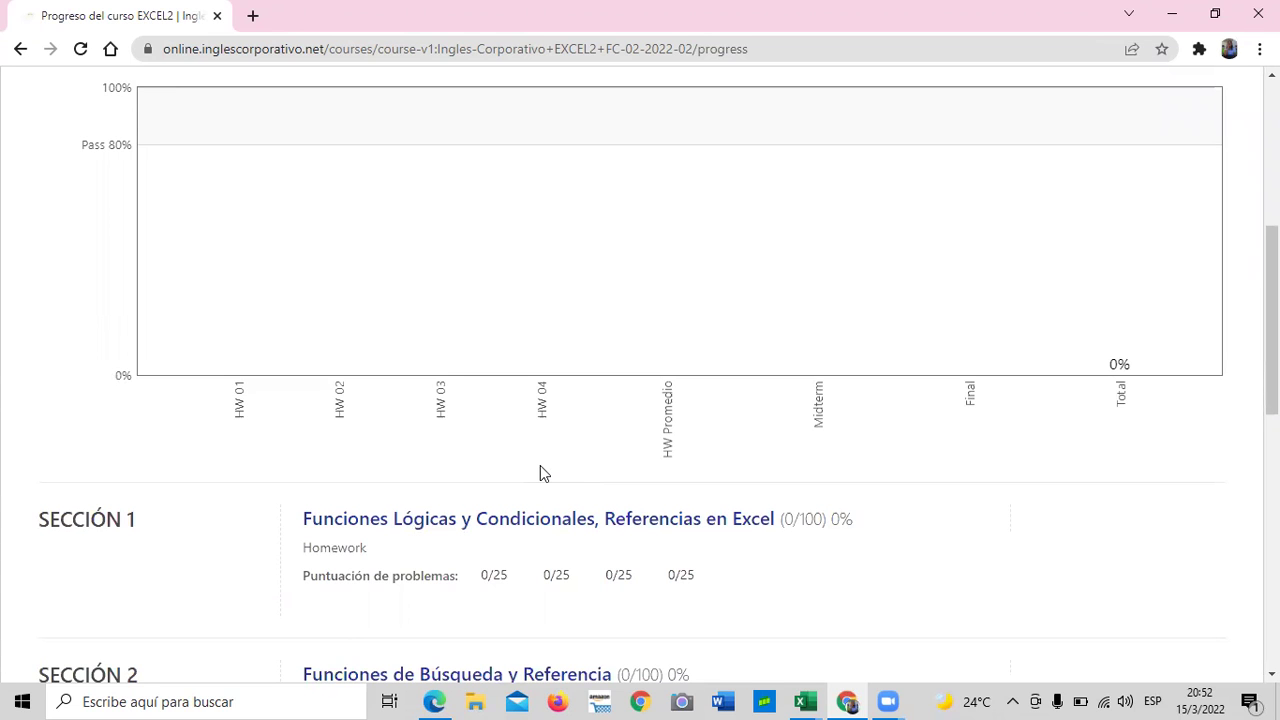
pyautogui.scroll(2, 550, 470)
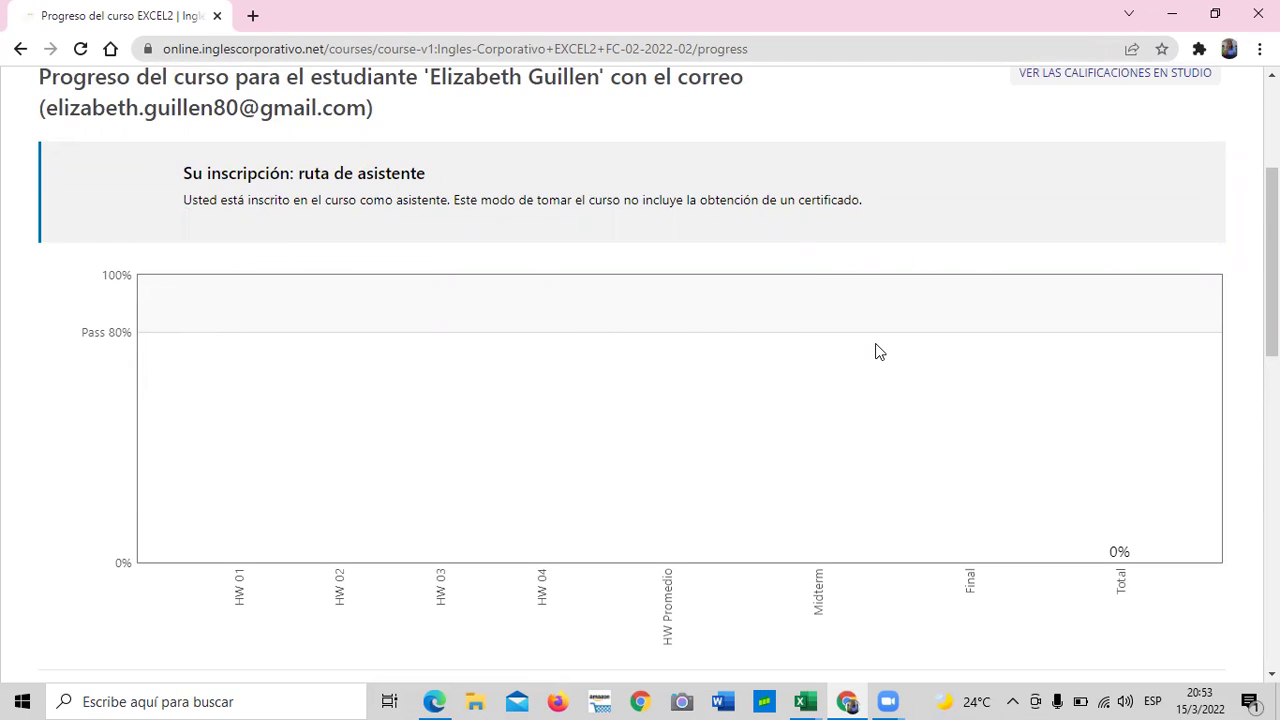
pyautogui.scroll(3, 877, 351)
pyautogui.scroll(-2, 877, 349)
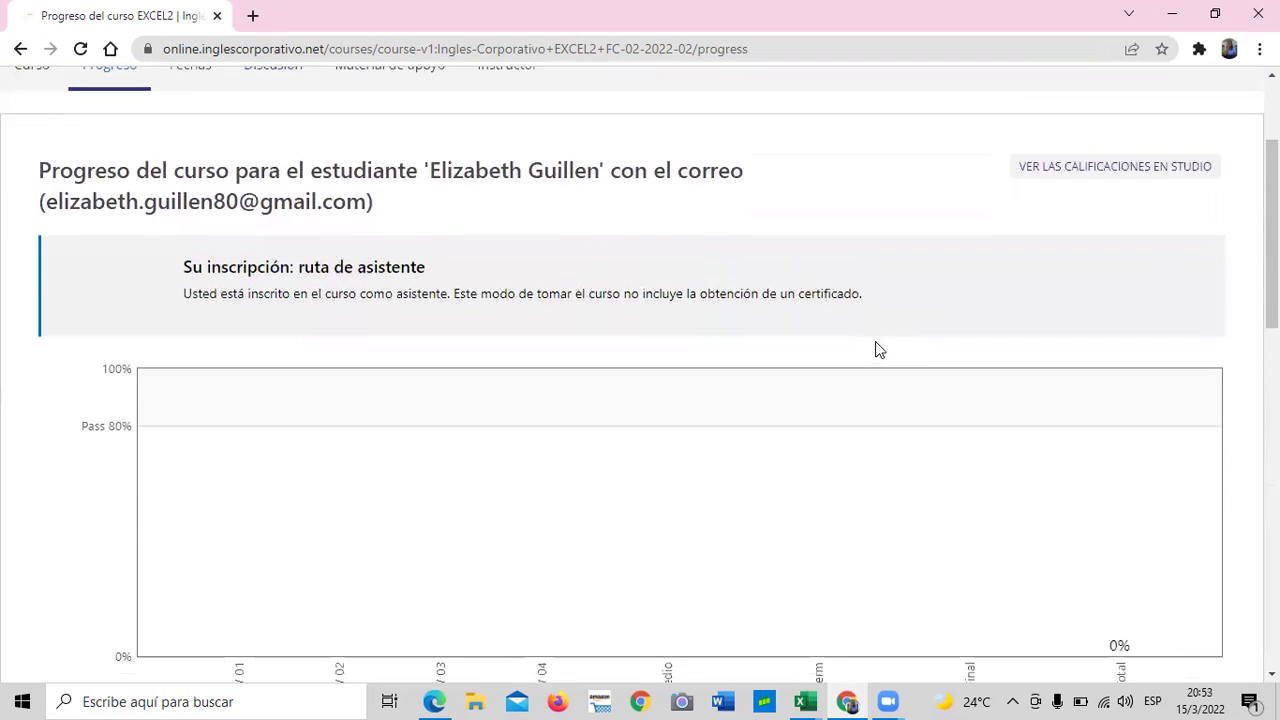
pyautogui.scroll(-1, 877, 349)
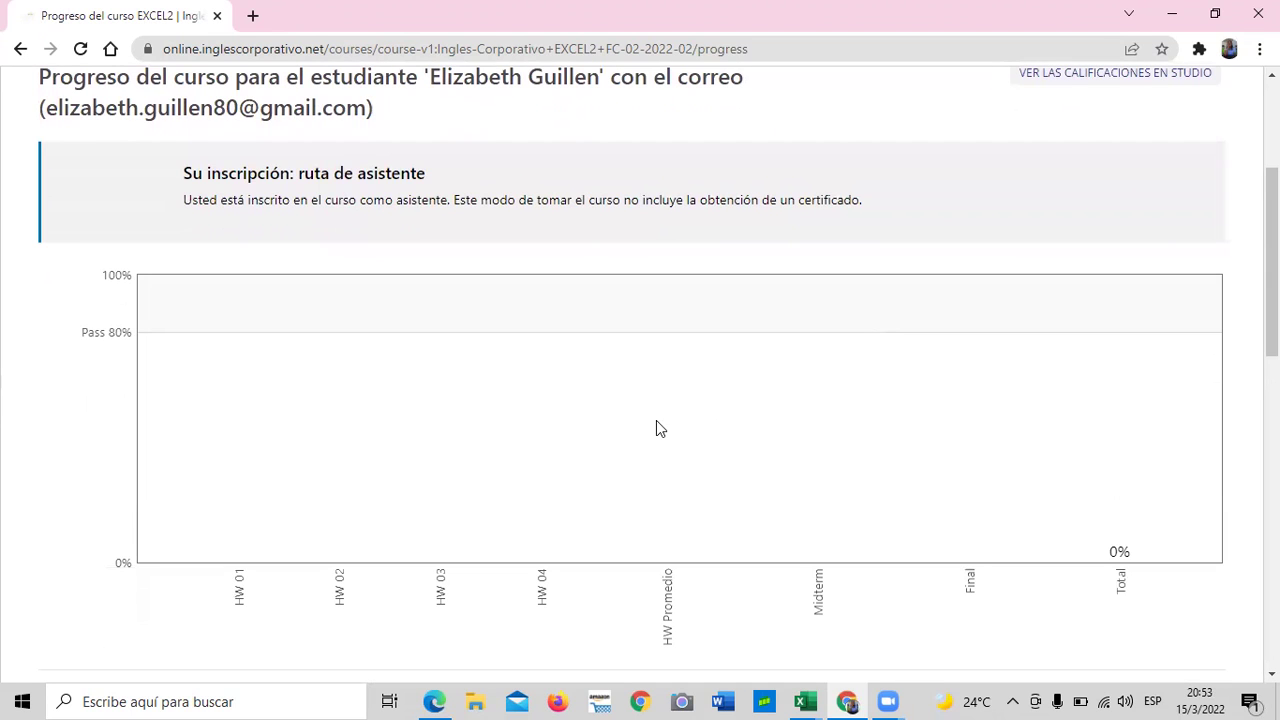
pyautogui.scroll(3, 566, 445)
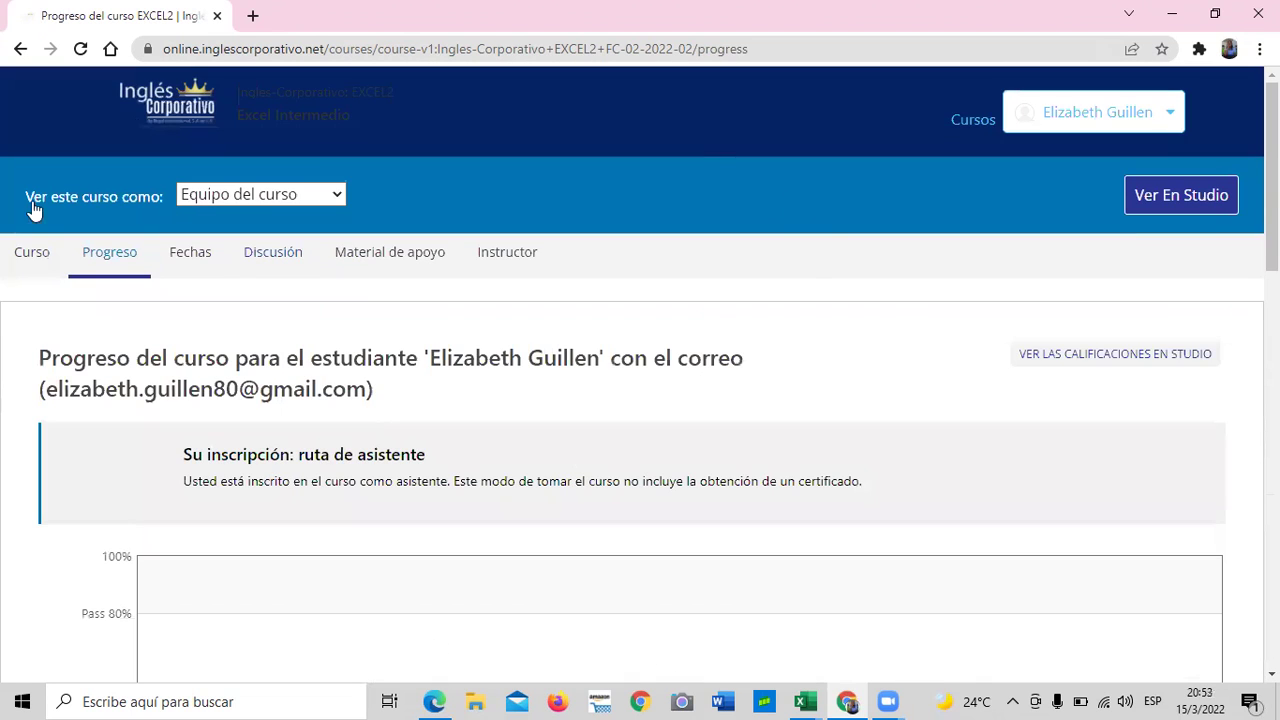
# - Return to the course outline, collapse SECCIÓN 3 and expand SECCIÓN 4
pyautogui.click(20, 260)
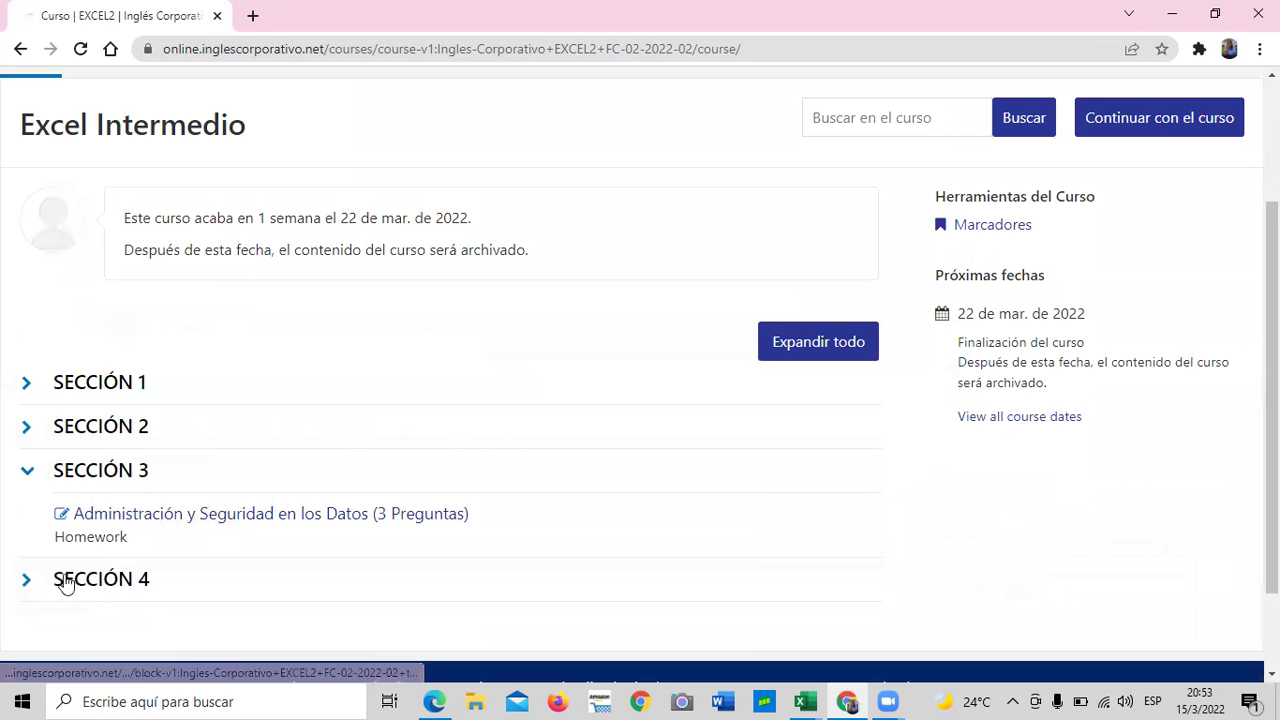
pyautogui.click(27, 476)
pyautogui.click(27, 516)
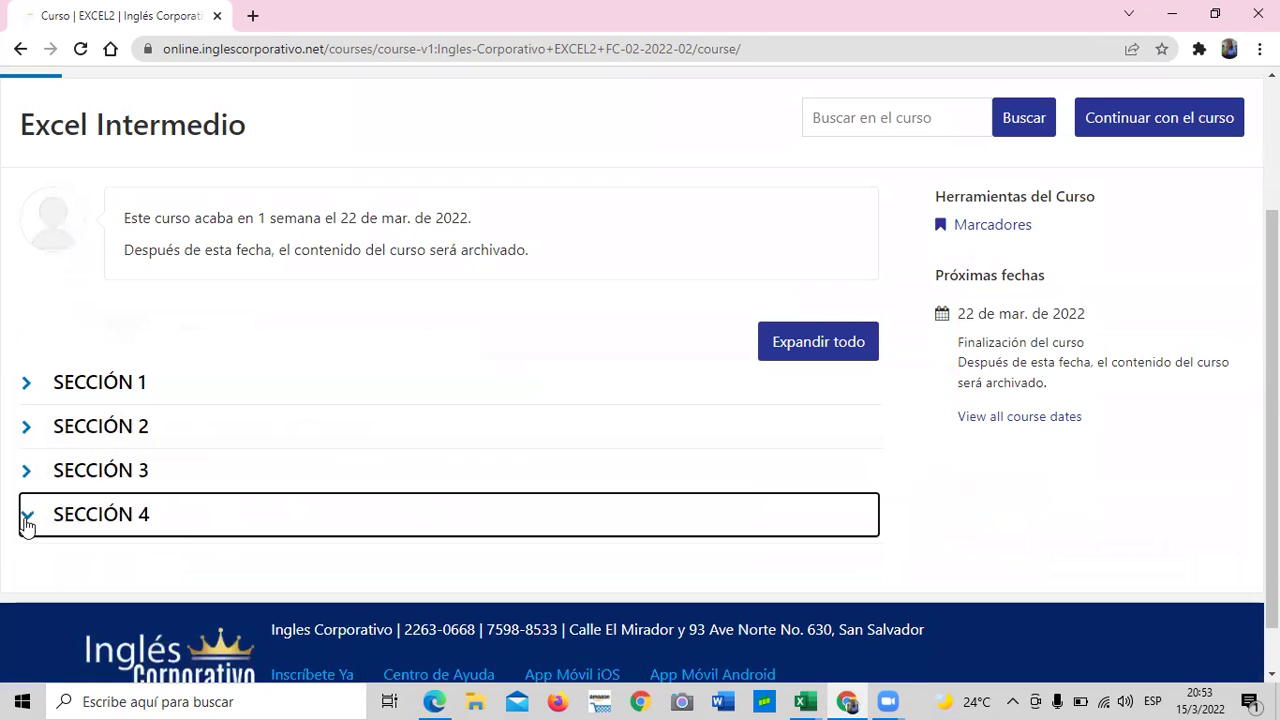
# - Open SECCIÓN 4's lesson on Tablas y Gráficos Dinámicos and skim the 4.0 Objetivo de la lección page
pyautogui.click(308, 384)
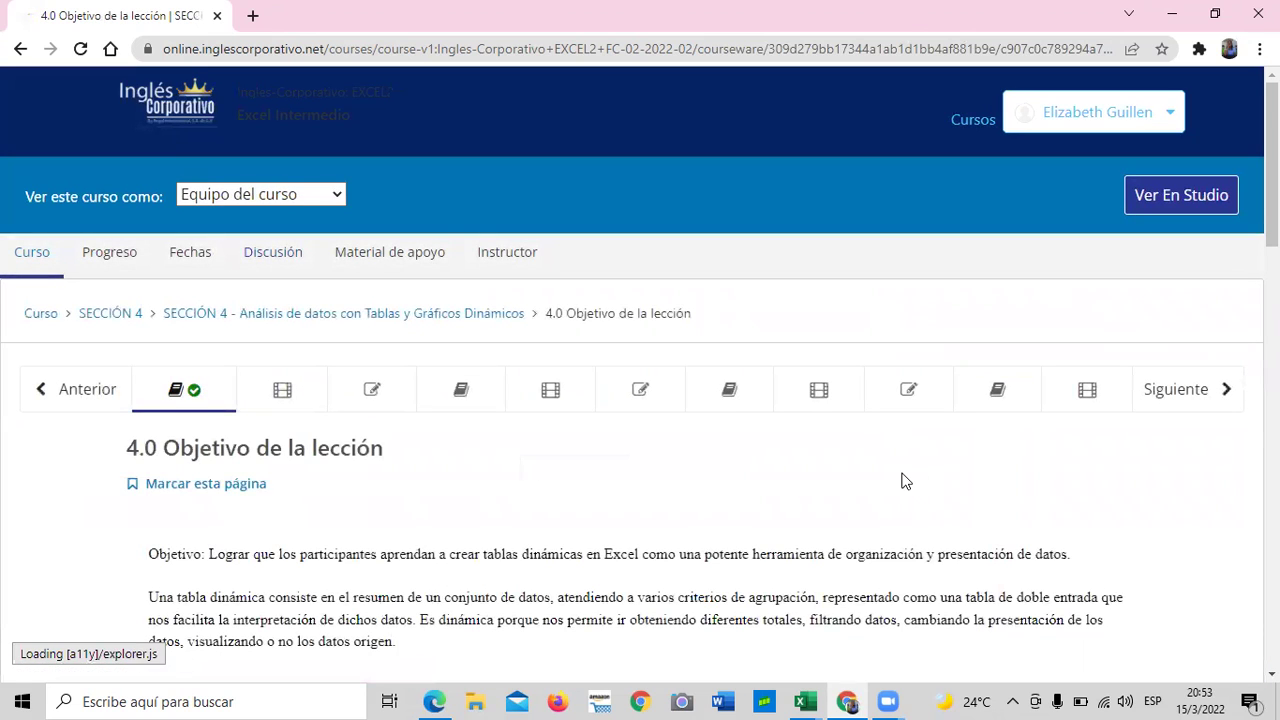
pyautogui.scroll(-4, 917, 477)
pyautogui.scroll(-12, 917, 477)
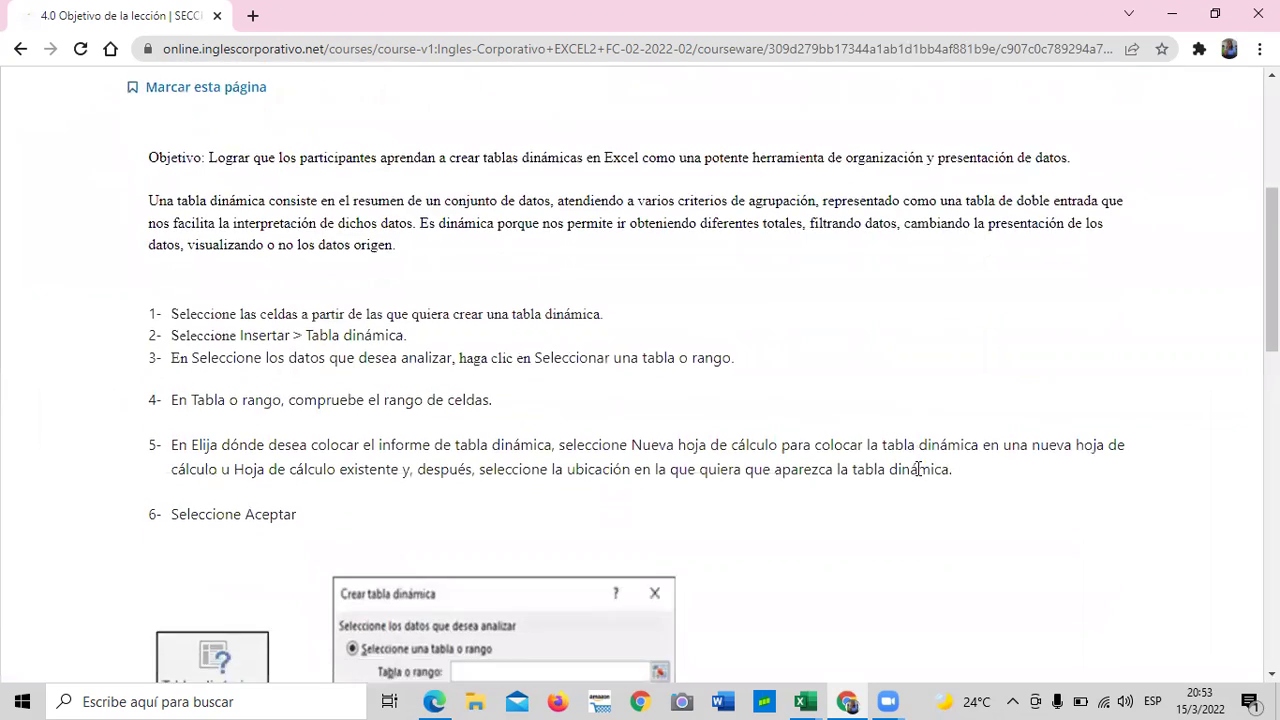
pyautogui.scroll(-2, 917, 472)
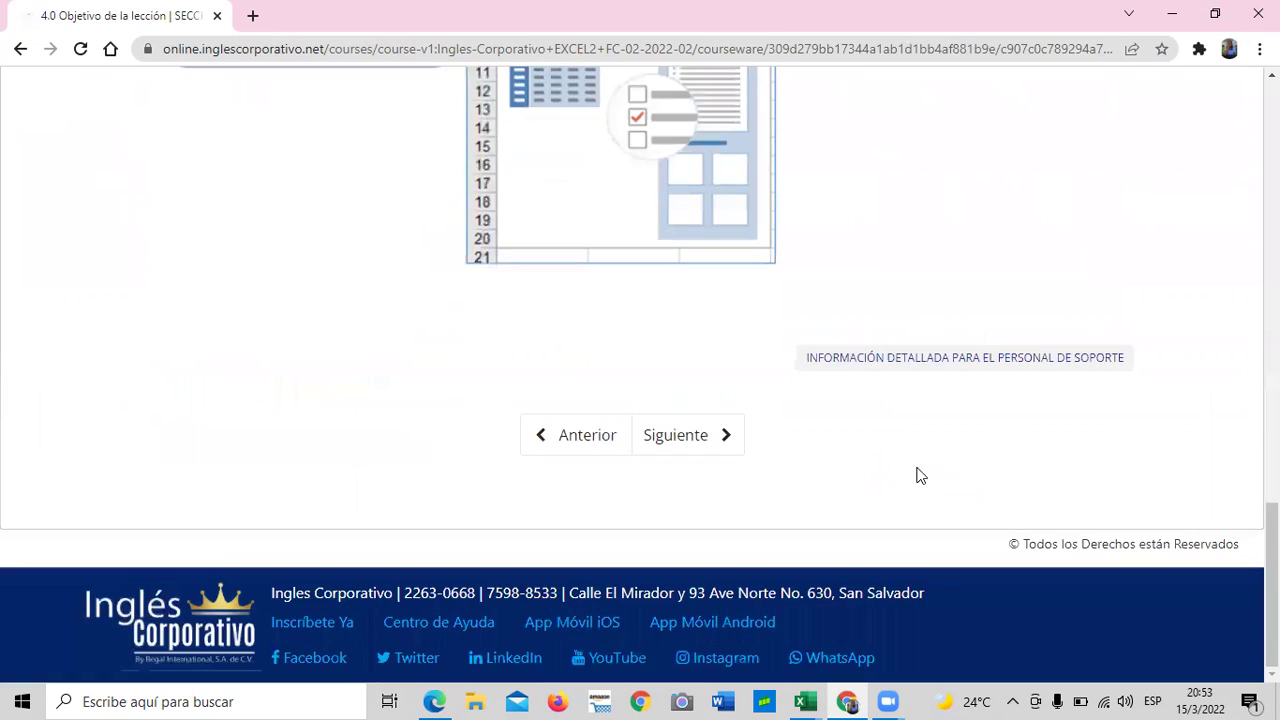
pyautogui.scroll(5, 918, 474)
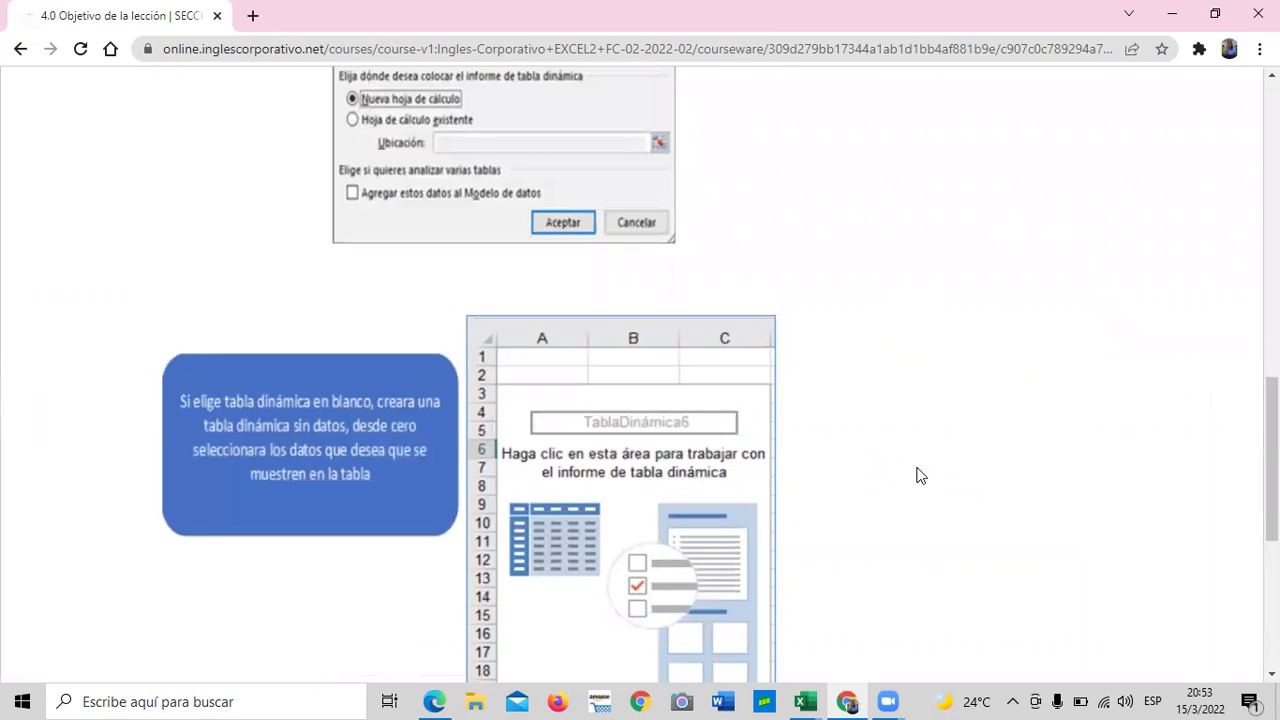
pyautogui.scroll(7, 917, 476)
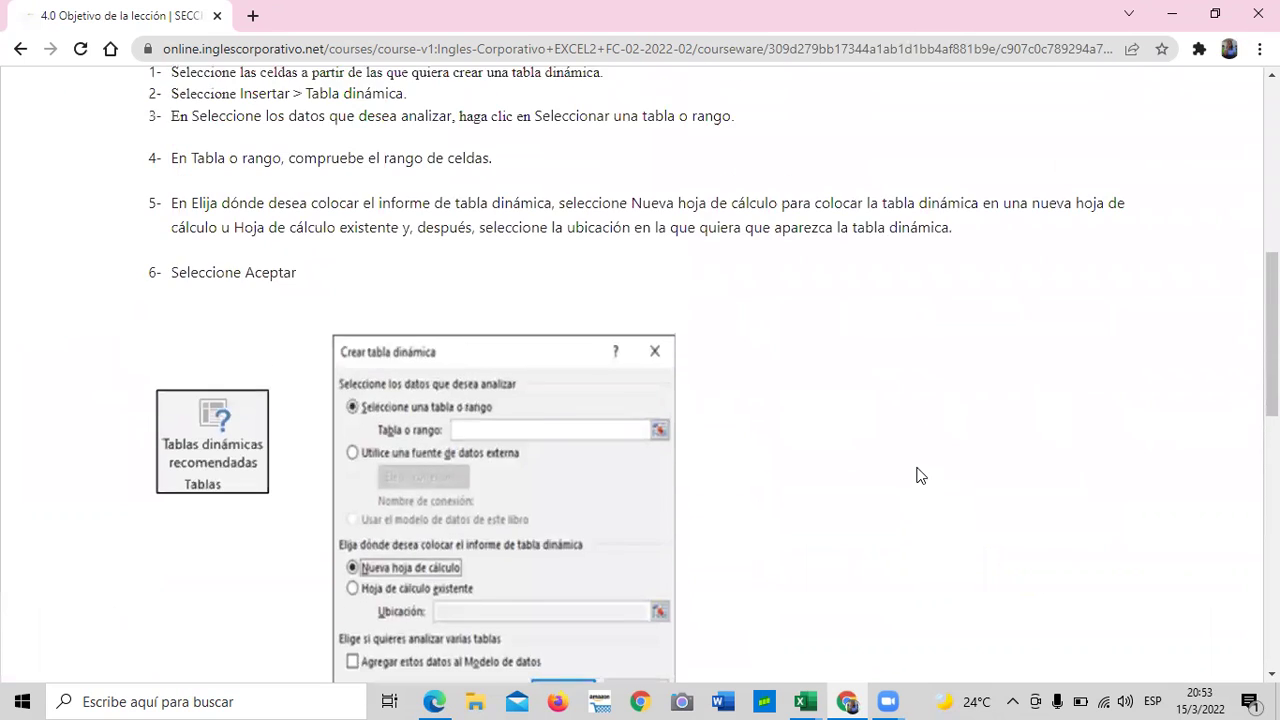
pyautogui.scroll(4, 917, 476)
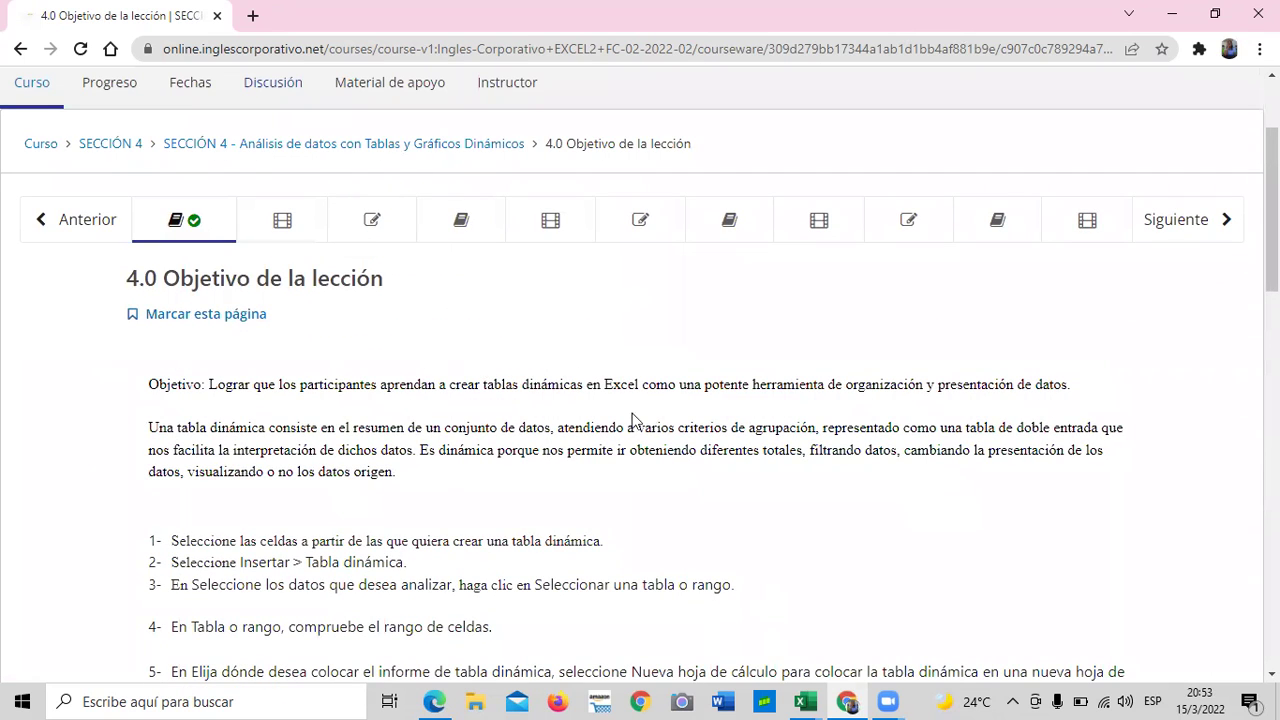
# - Read the numbered steps for creating a pivot table in 4.0, including the Crear tabla dinámica dialog and blank pivot table illustrations
pyautogui.scroll(-1, 656, 450)
pyautogui.scroll(-1, 656, 450)
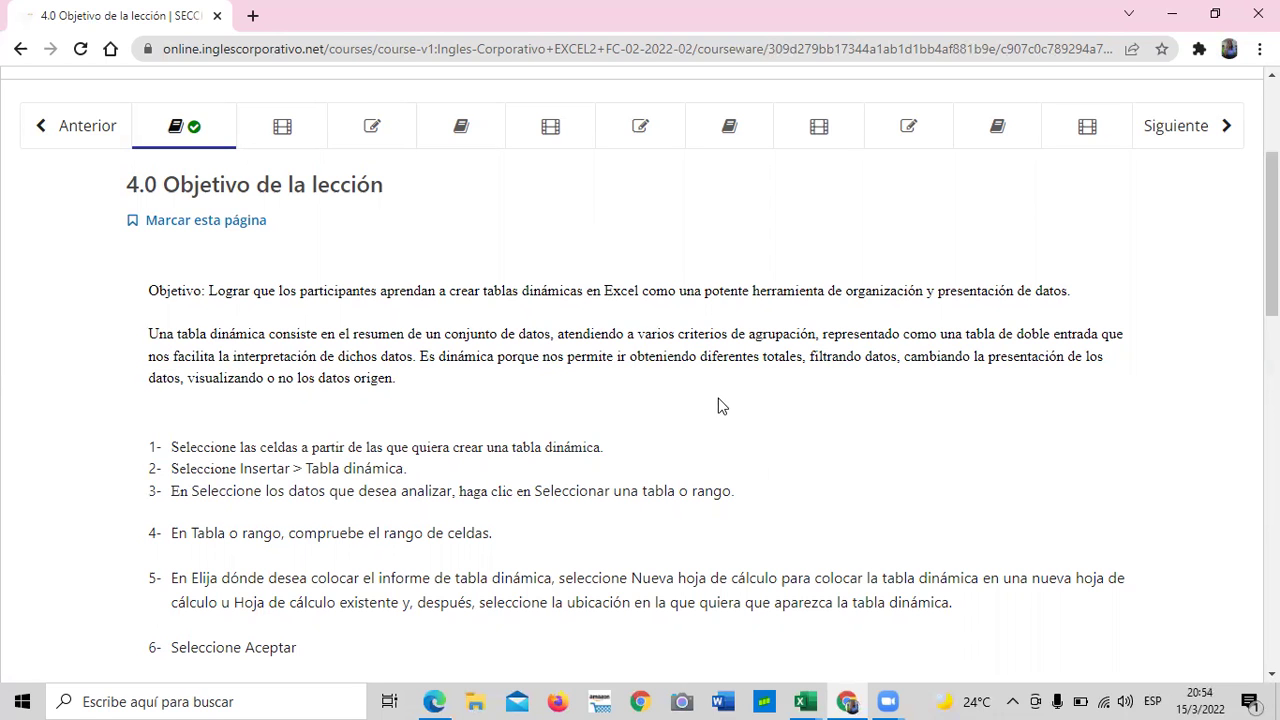
pyautogui.scroll(-3, 716, 395)
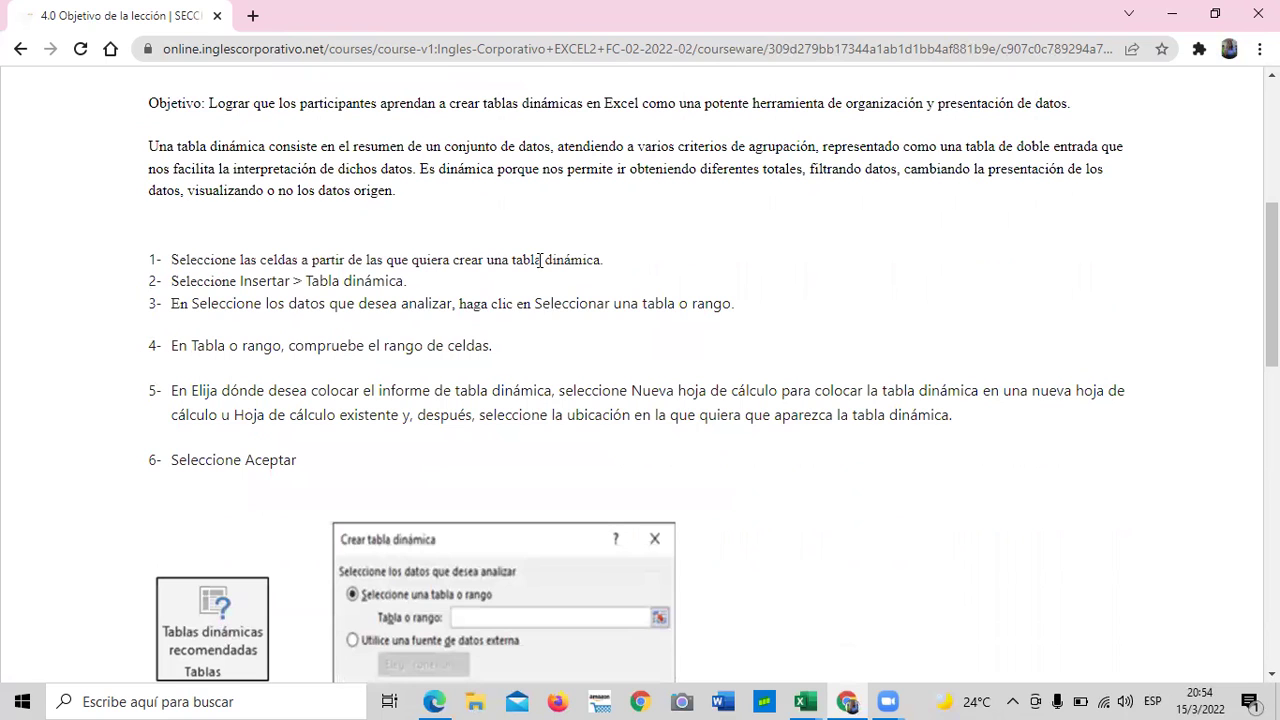
pyautogui.scroll(-3, 523, 240)
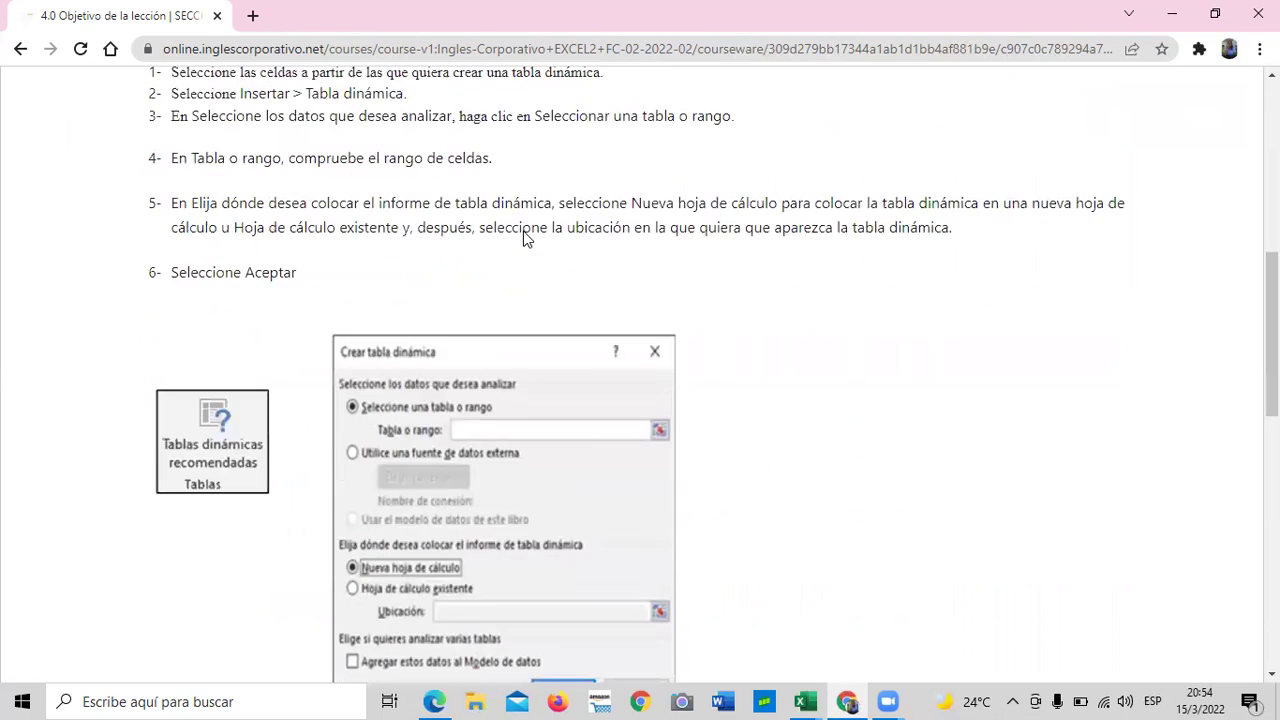
pyautogui.scroll(-3, 446, 432)
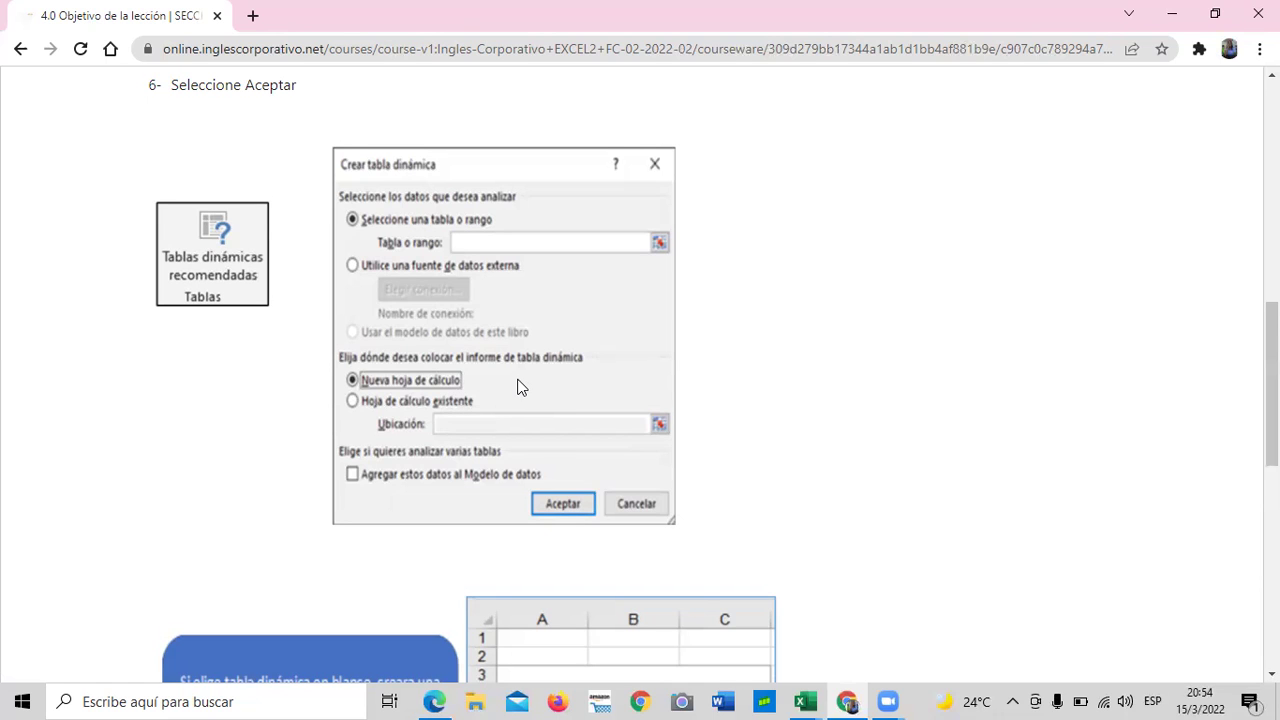
pyautogui.scroll(-1, 518, 387)
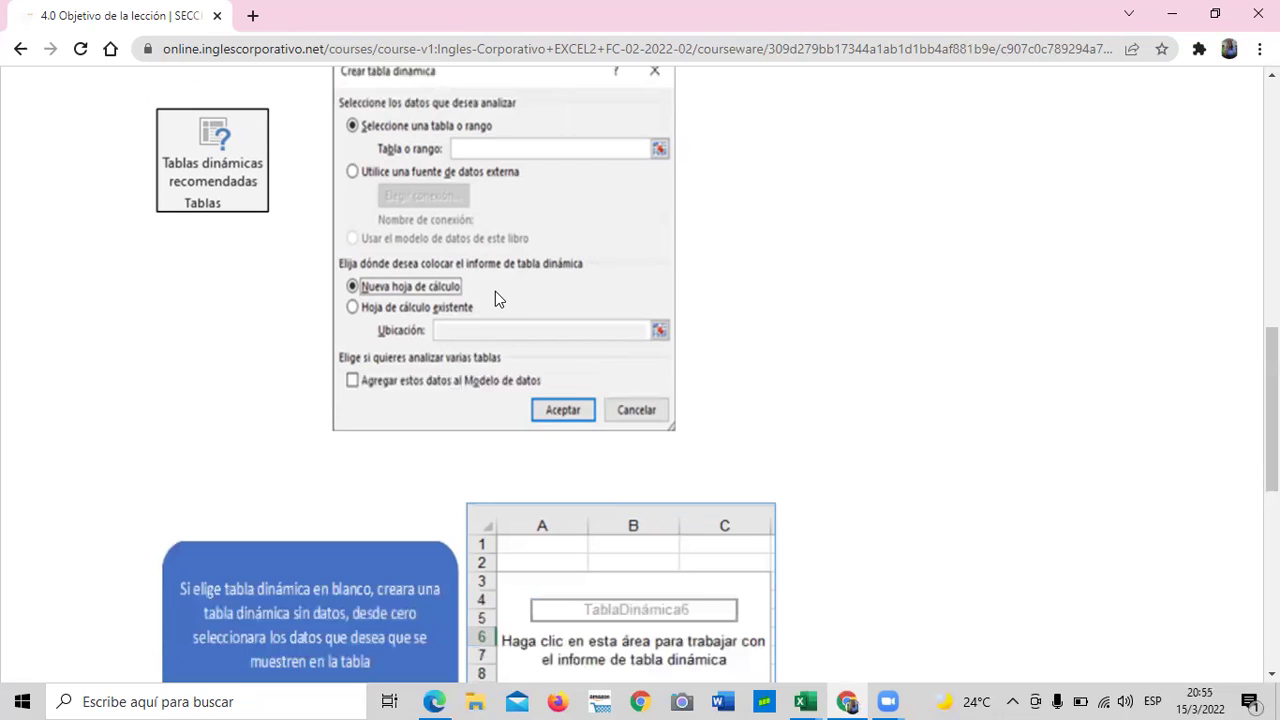
pyautogui.scroll(-4, 495, 291)
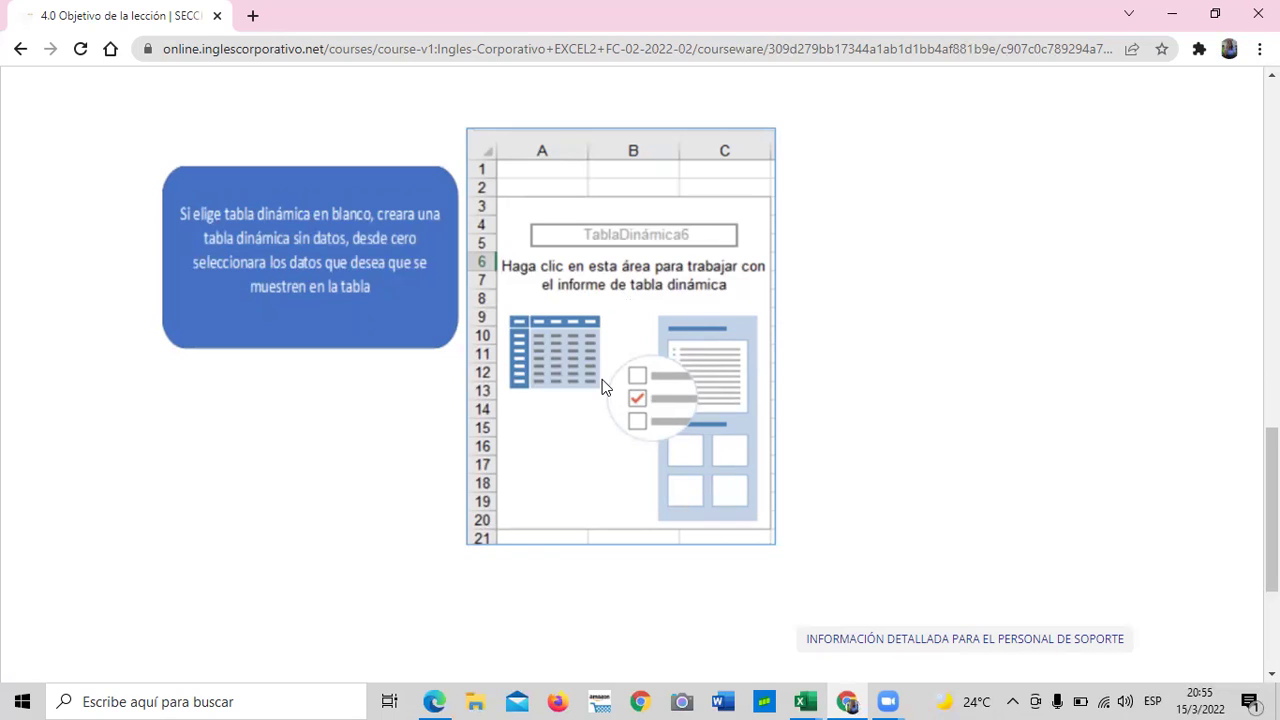
pyautogui.scroll(-2, 602, 387)
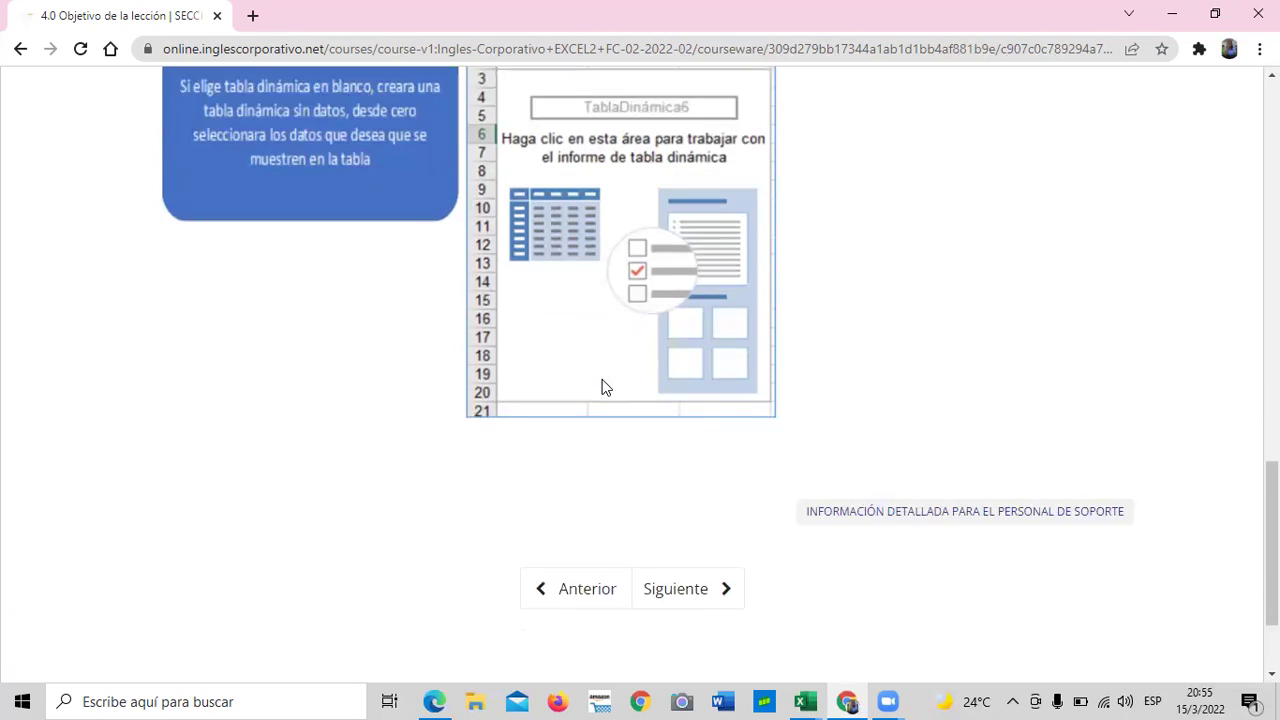
pyautogui.scroll(6, 602, 387)
pyautogui.scroll(10, 602, 380)
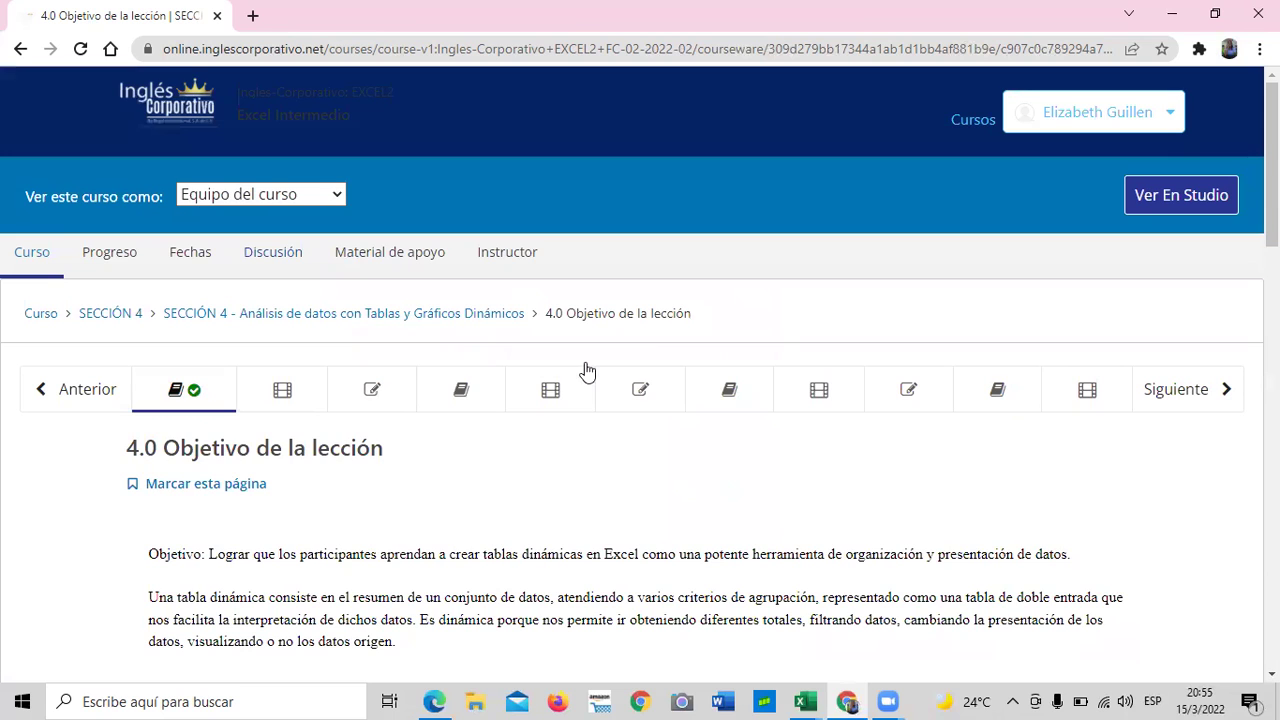
# - Open unit 4.1 Tablas Dinámicas and view its embedded video showing the pivot table exercise
pyautogui.click(283, 389)
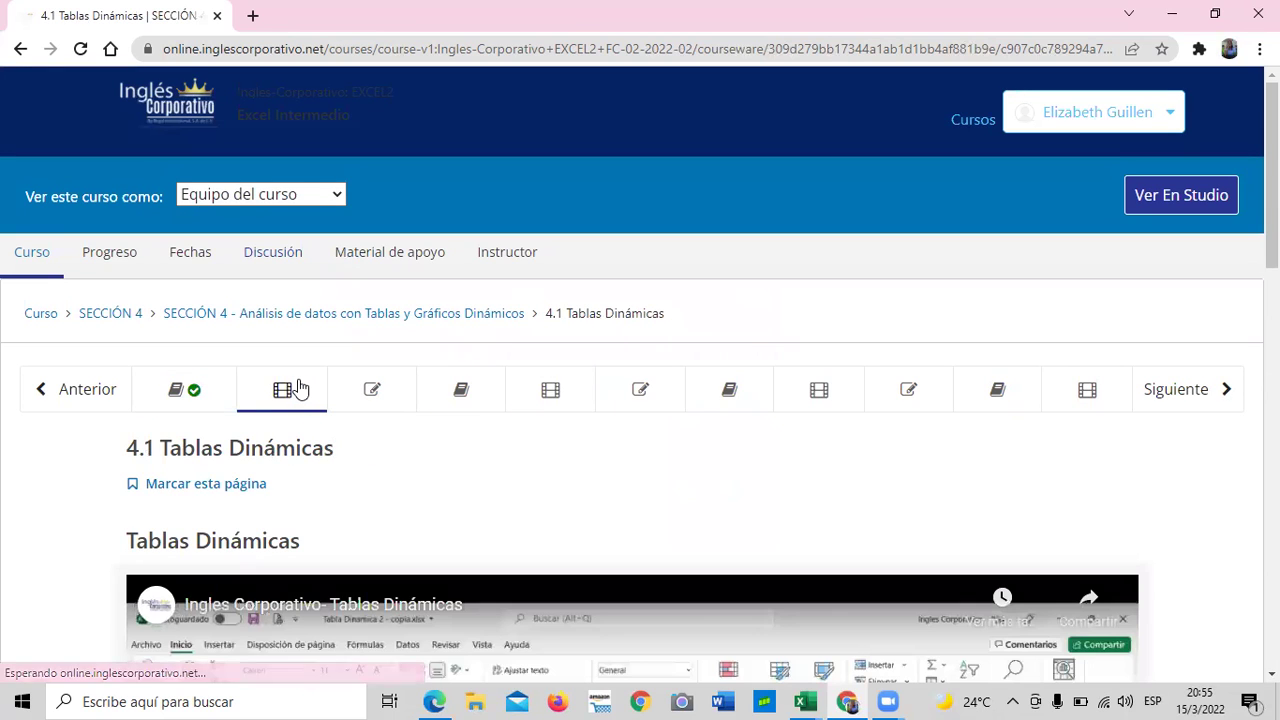
pyautogui.scroll(-2, 463, 378)
pyautogui.scroll(-4, 463, 378)
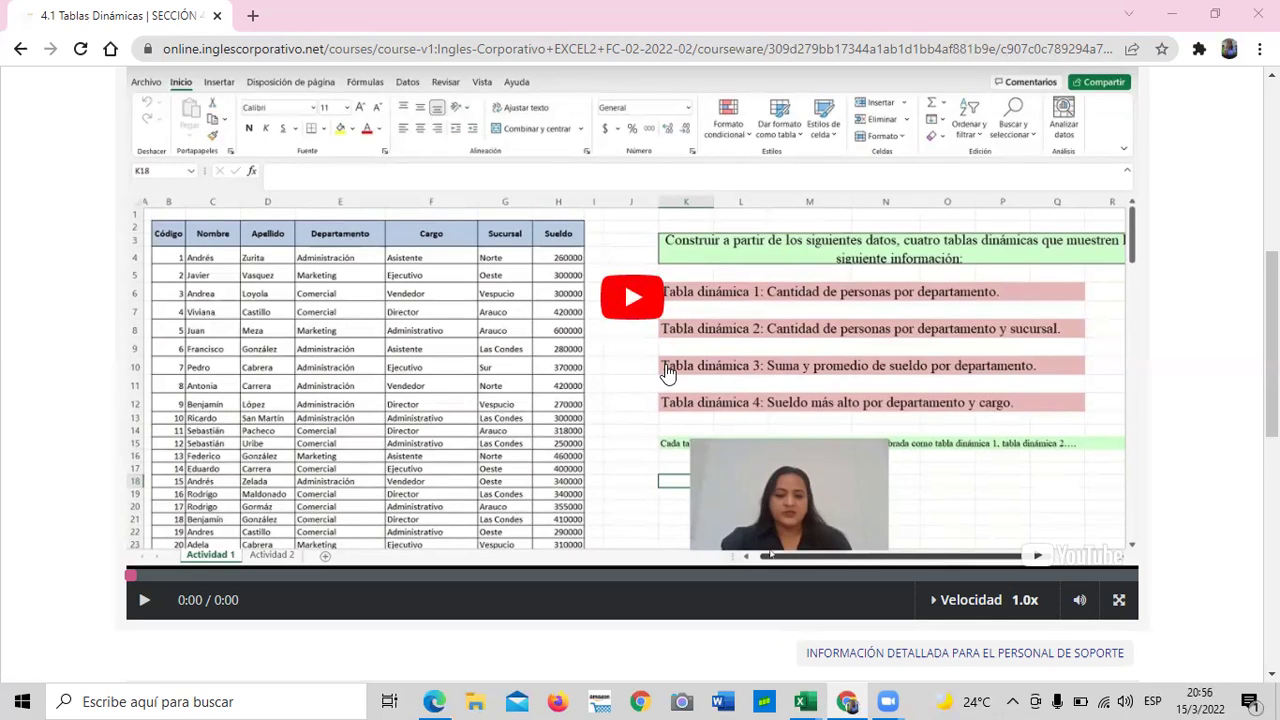
pyautogui.scroll(4, 667, 372)
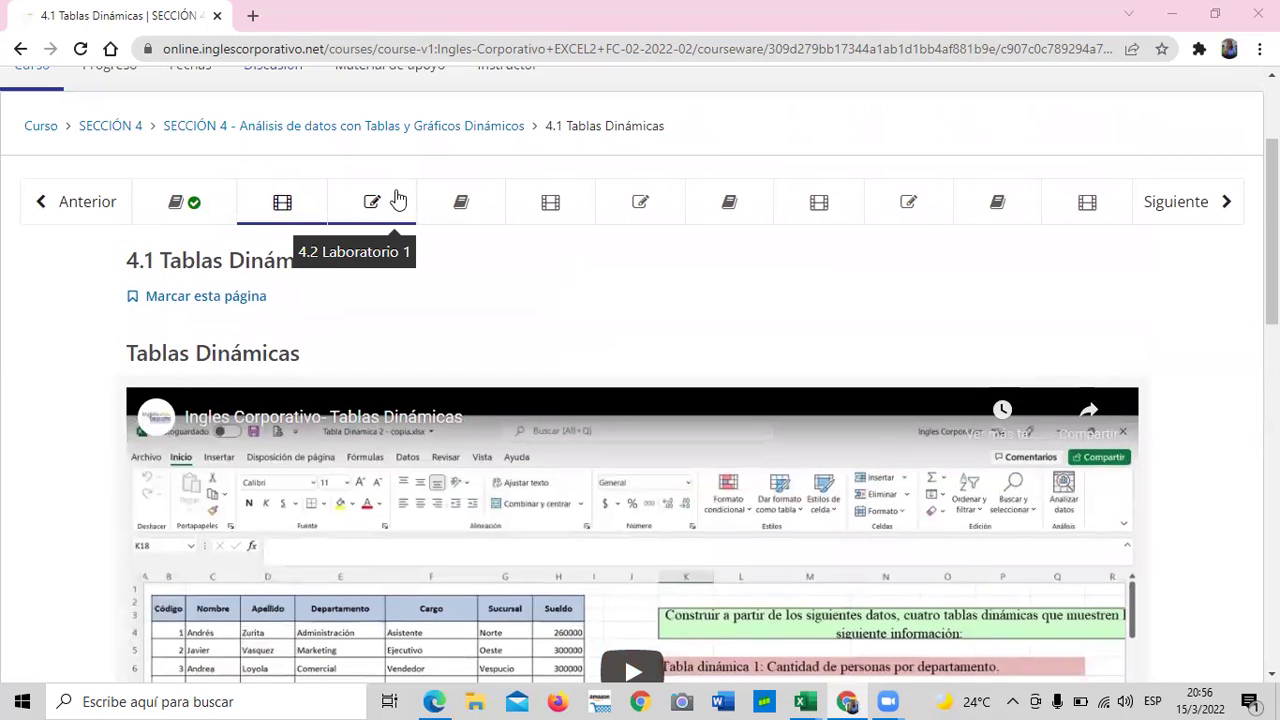
# - Open unit 4.2 Laboratorio 1 and read questions 1 to 4 with their answer options, without answering
pyautogui.click(397, 197)
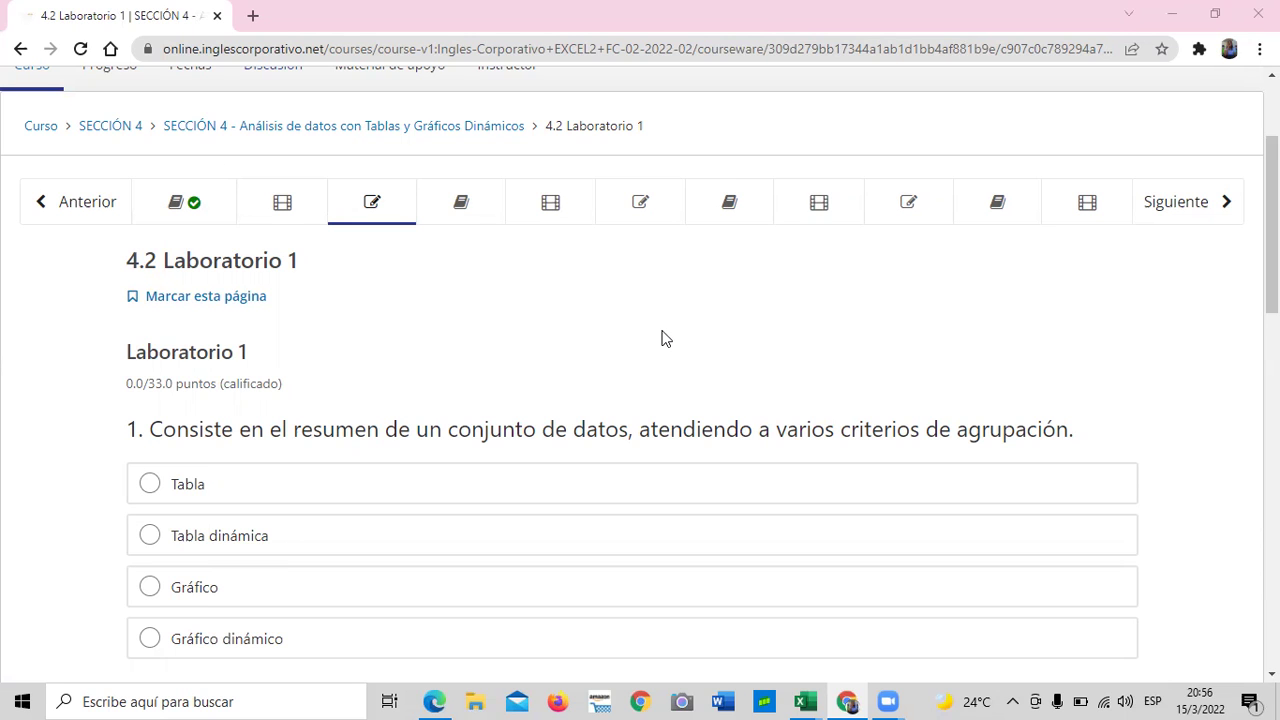
pyautogui.scroll(-2, 661, 338)
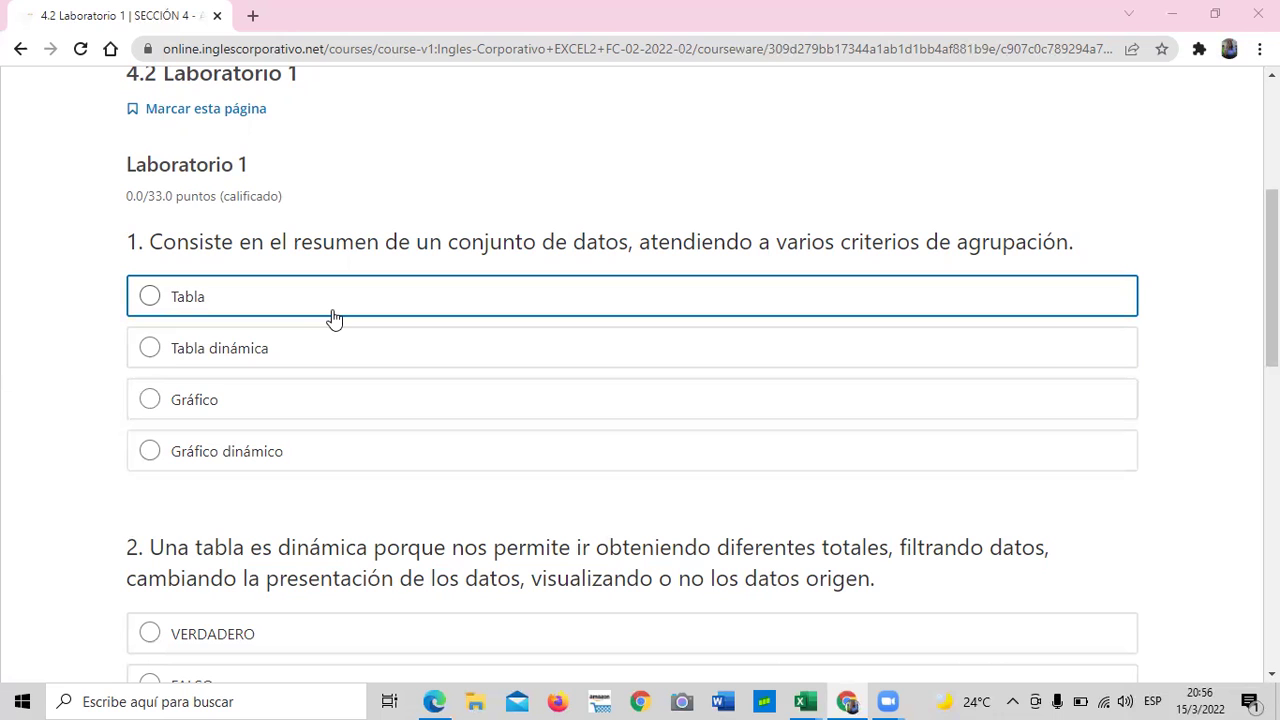
pyautogui.scroll(-4, 334, 318)
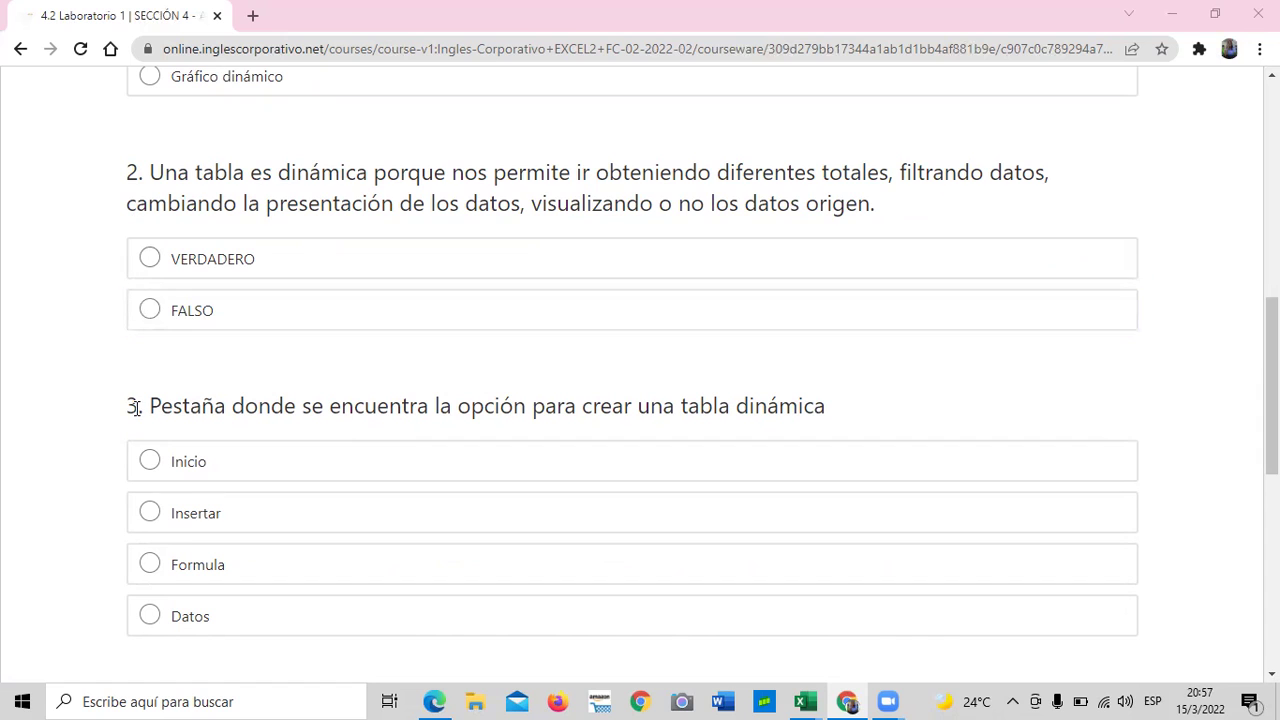
pyautogui.scroll(-1, 146, 408)
pyautogui.scroll(-1, 146, 408)
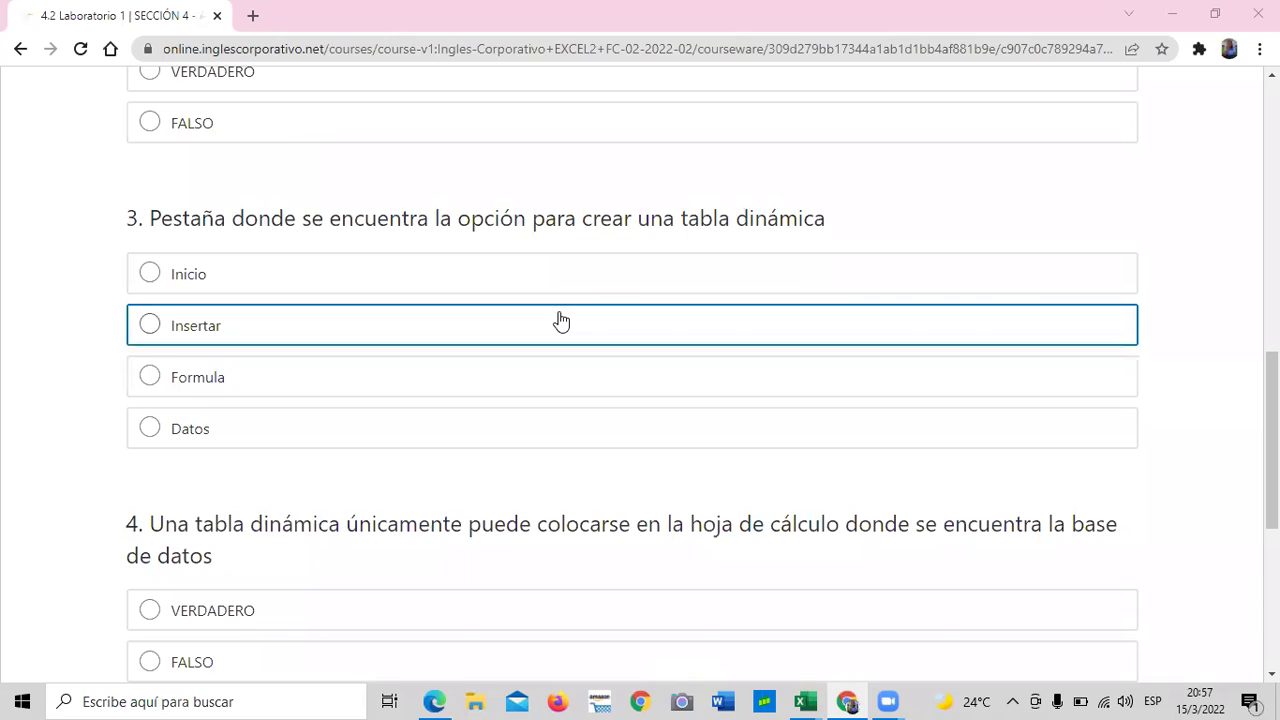
pyautogui.scroll(-4, 561, 320)
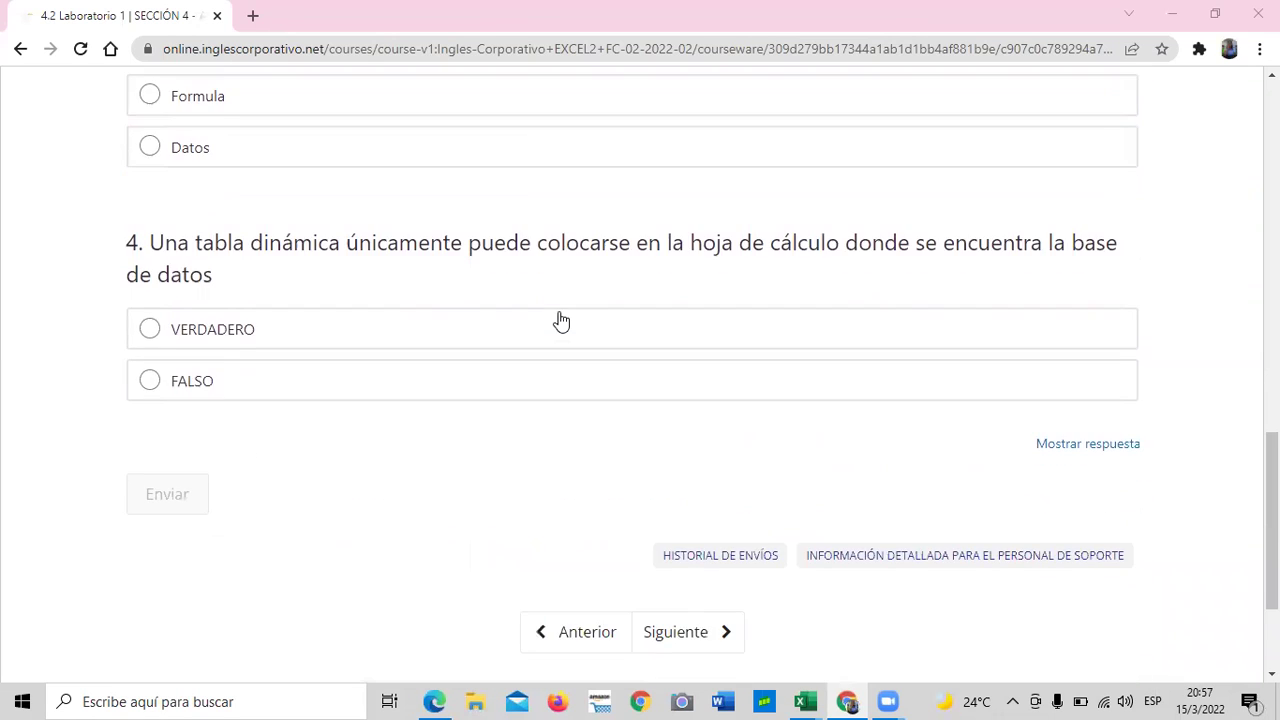
pyautogui.scroll(15, 562, 383)
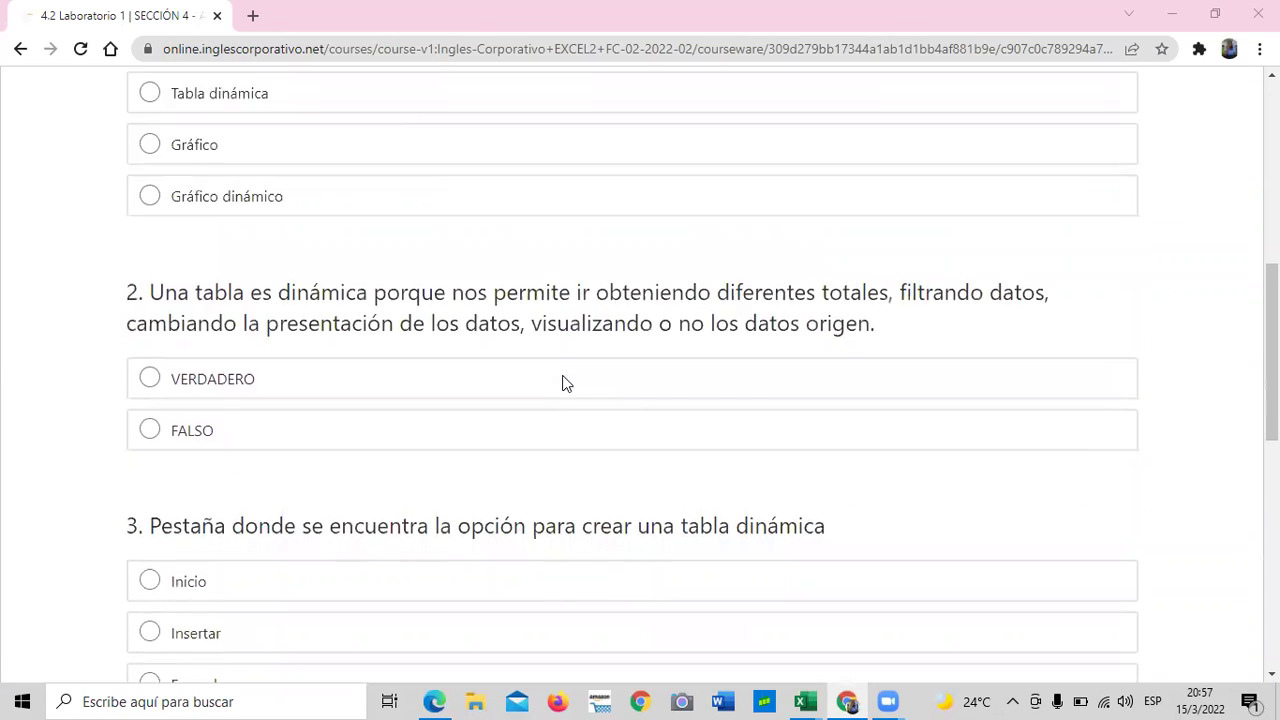
pyautogui.scroll(-2, 314, 537)
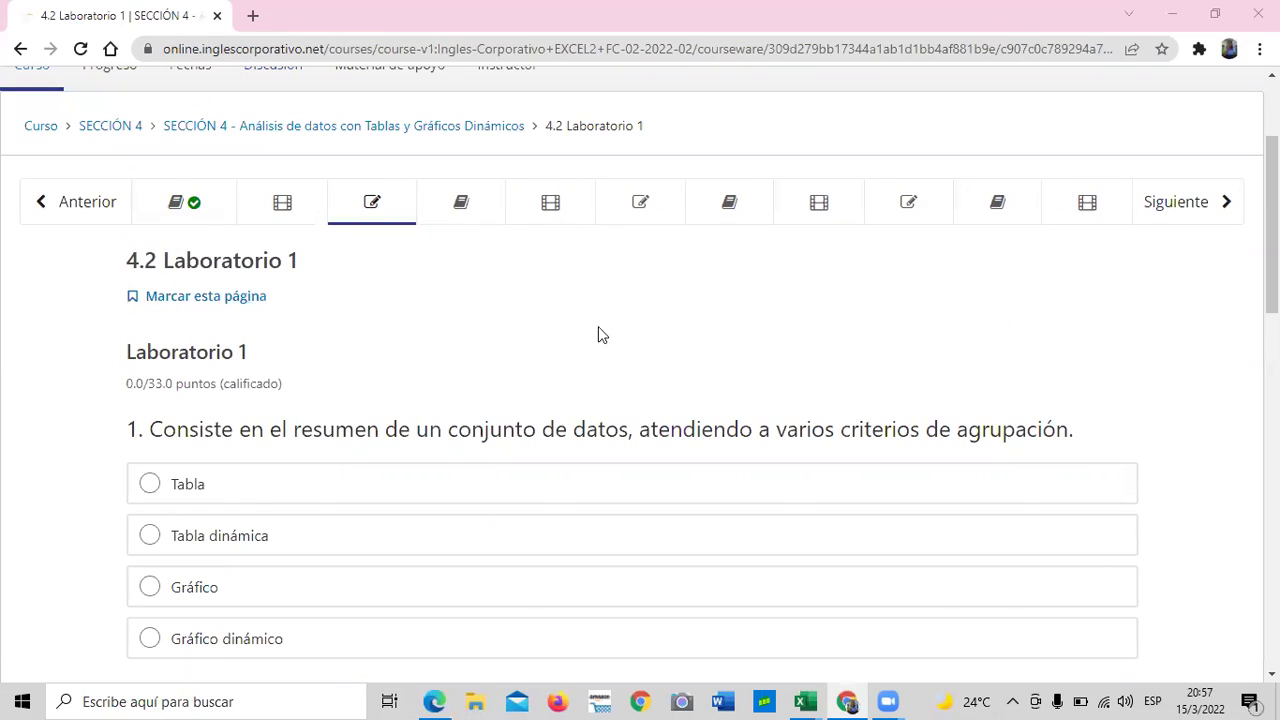
# - Return to 4.1 Tablas Dinámicas and examine the source data, the four pivot table tasks and the Tabla Dinamica practice file link
pyautogui.click(292, 210)
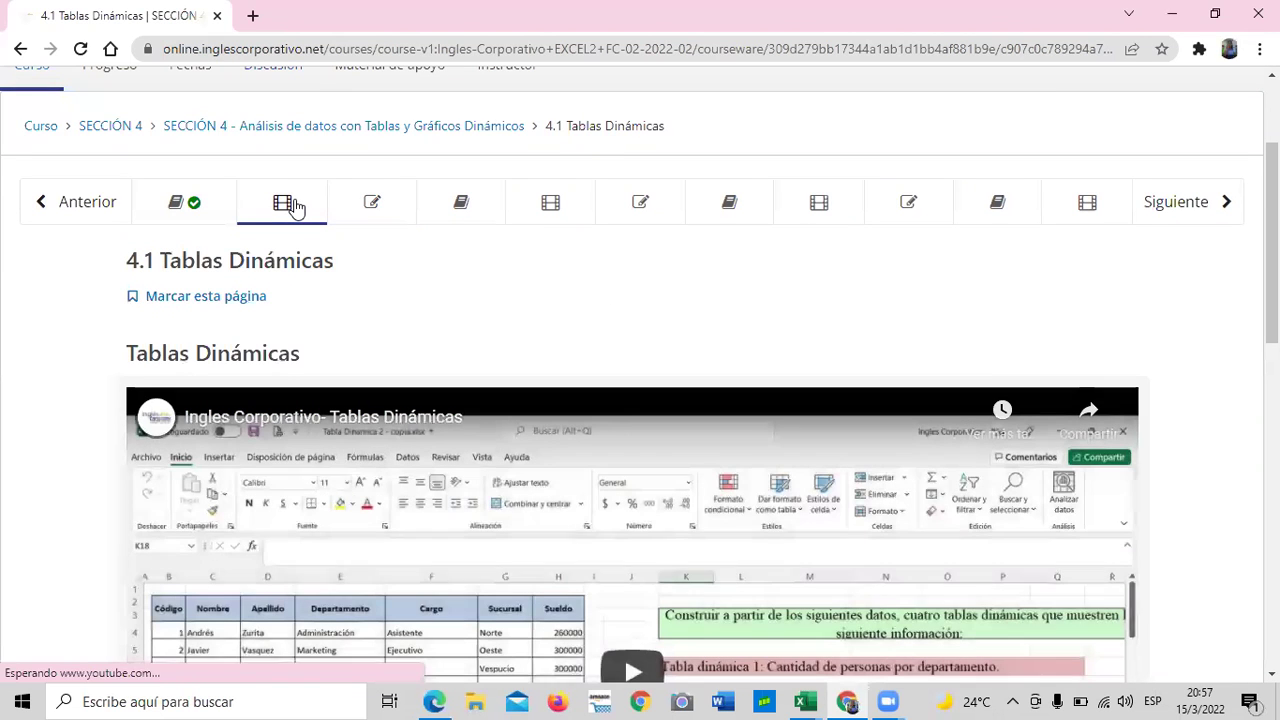
pyautogui.scroll(-3, 480, 326)
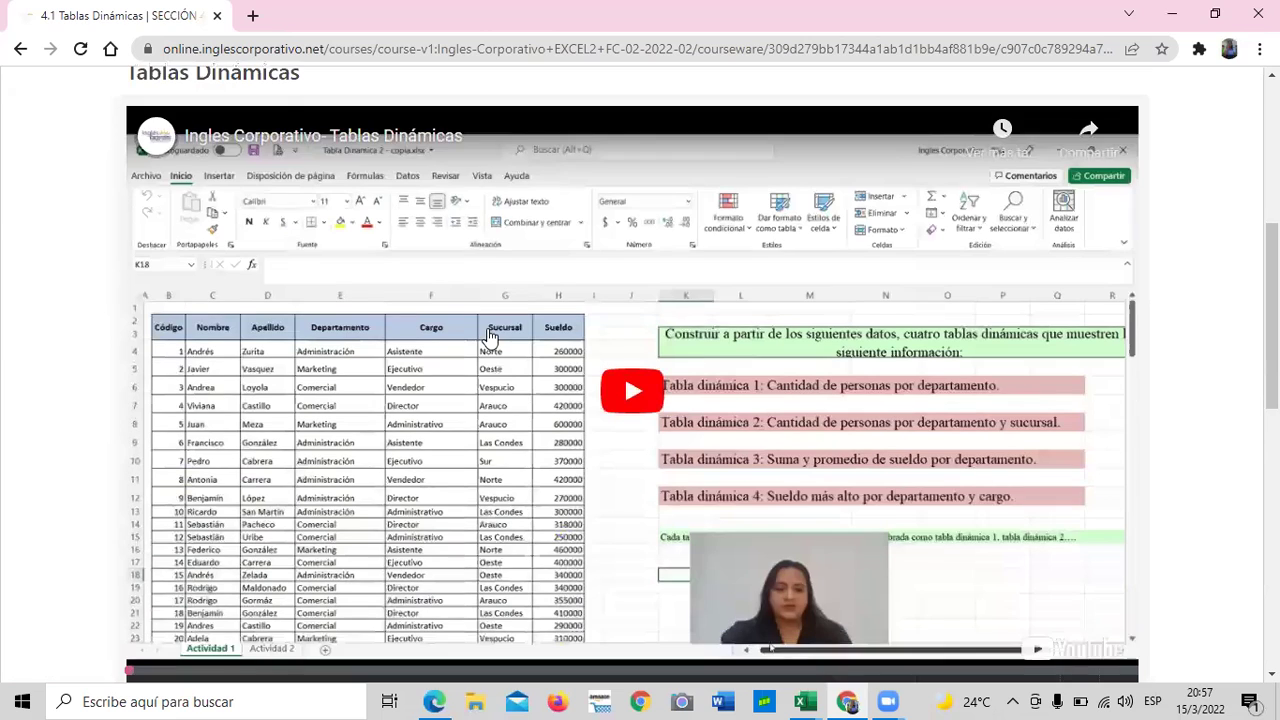
pyautogui.scroll(-2, 490, 338)
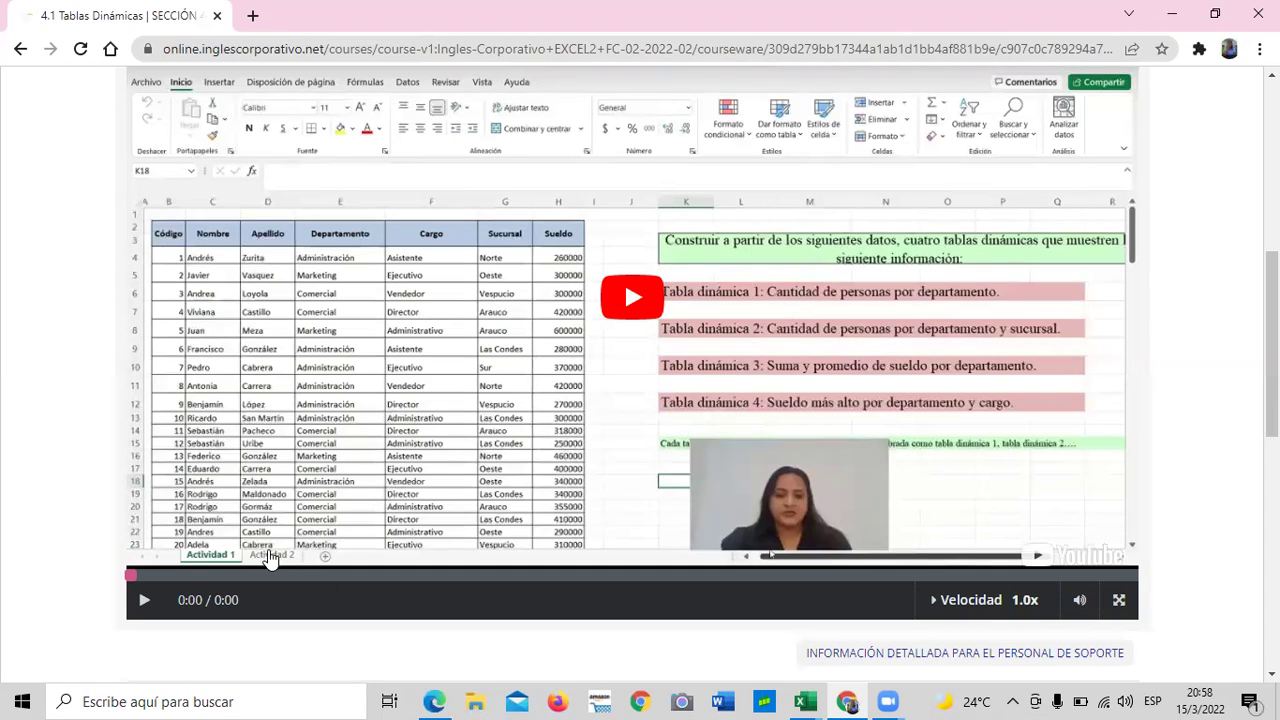
pyautogui.scroll(-4, 437, 473)
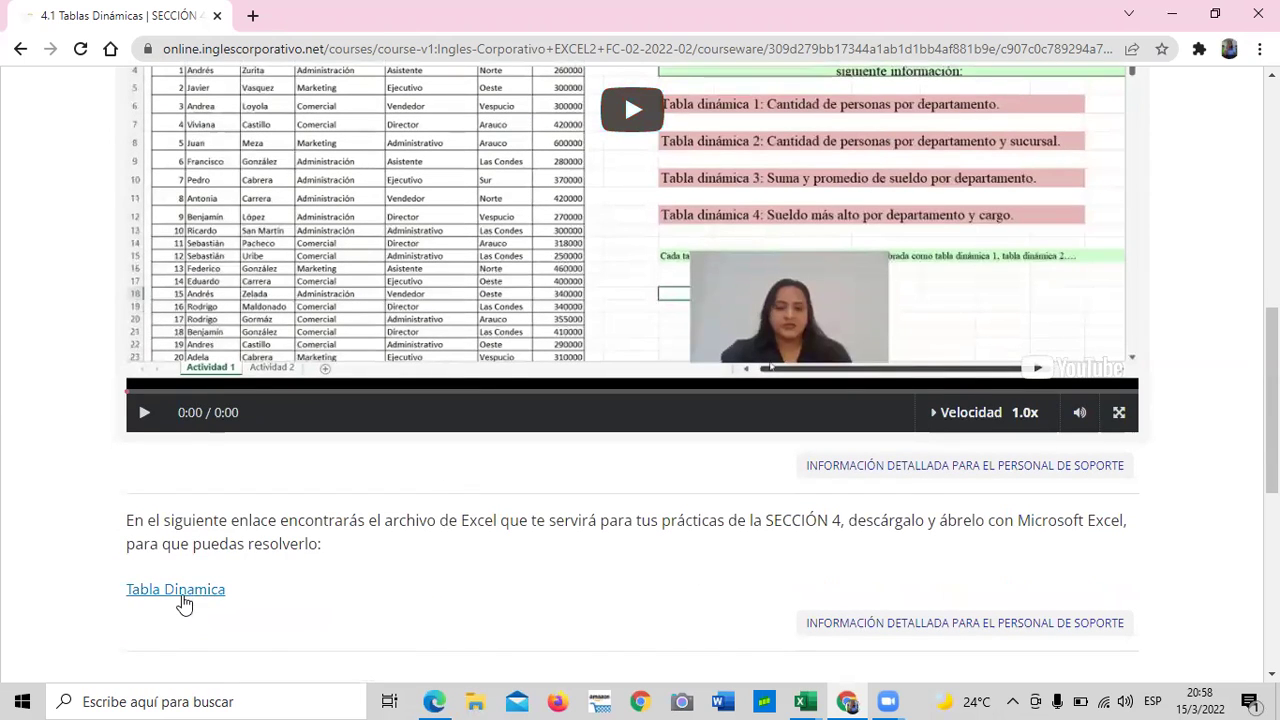
pyautogui.scroll(1, 446, 595)
pyautogui.scroll(3, 446, 595)
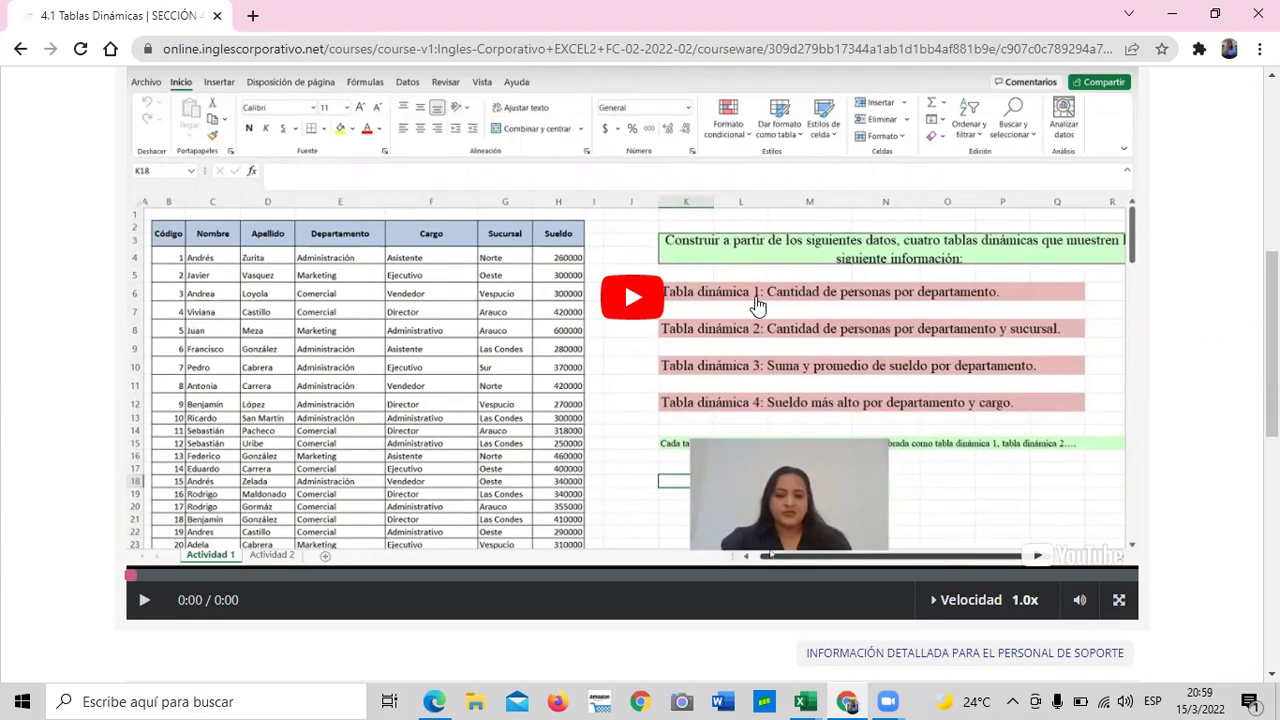
# - Review the 4.1 Tablas Dinámicas page once more, from its heading and video to the practice file and Discusión area
pyautogui.scroll(-2, 587, 460)
pyautogui.scroll(3, 583, 592)
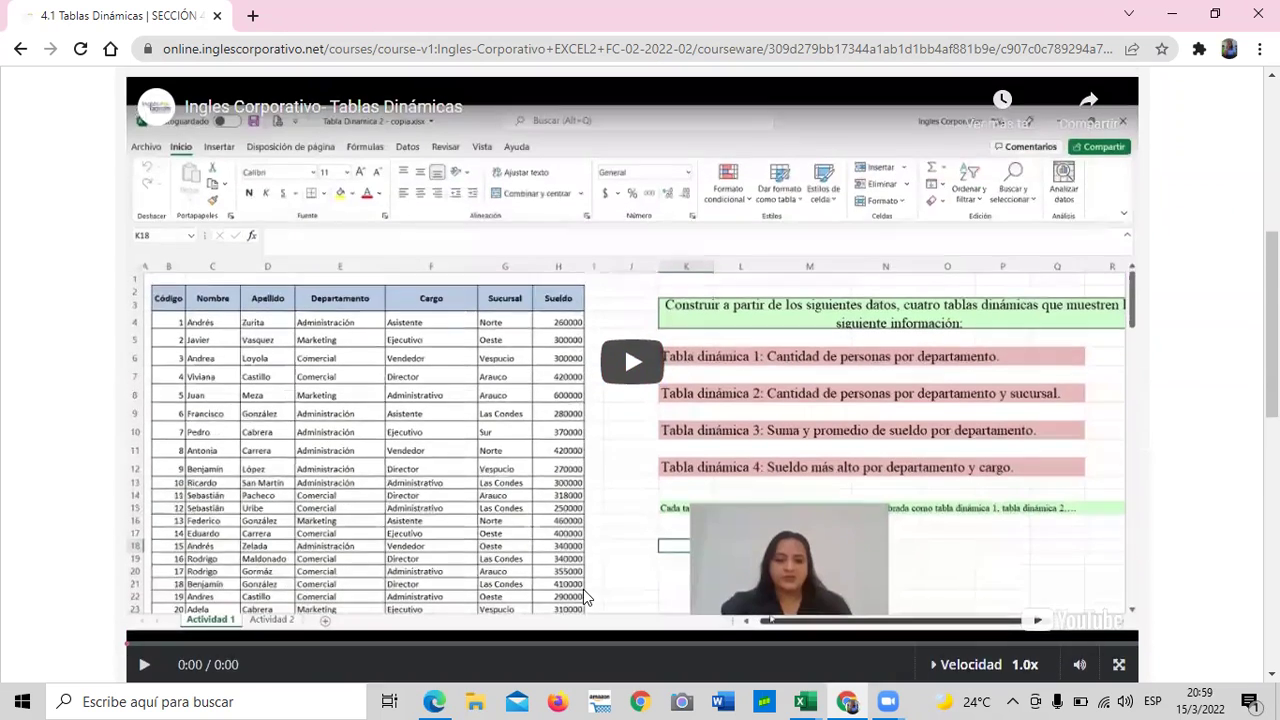
pyautogui.scroll(5, 584, 597)
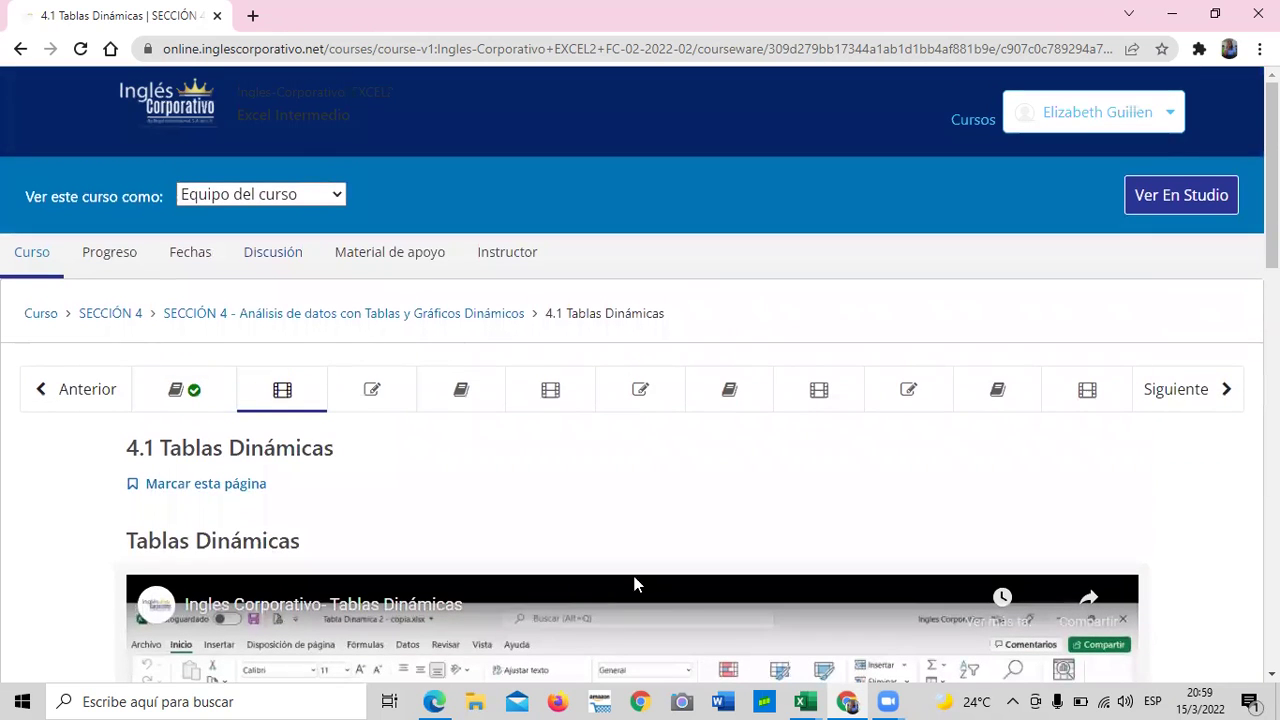
pyautogui.scroll(-2, 694, 526)
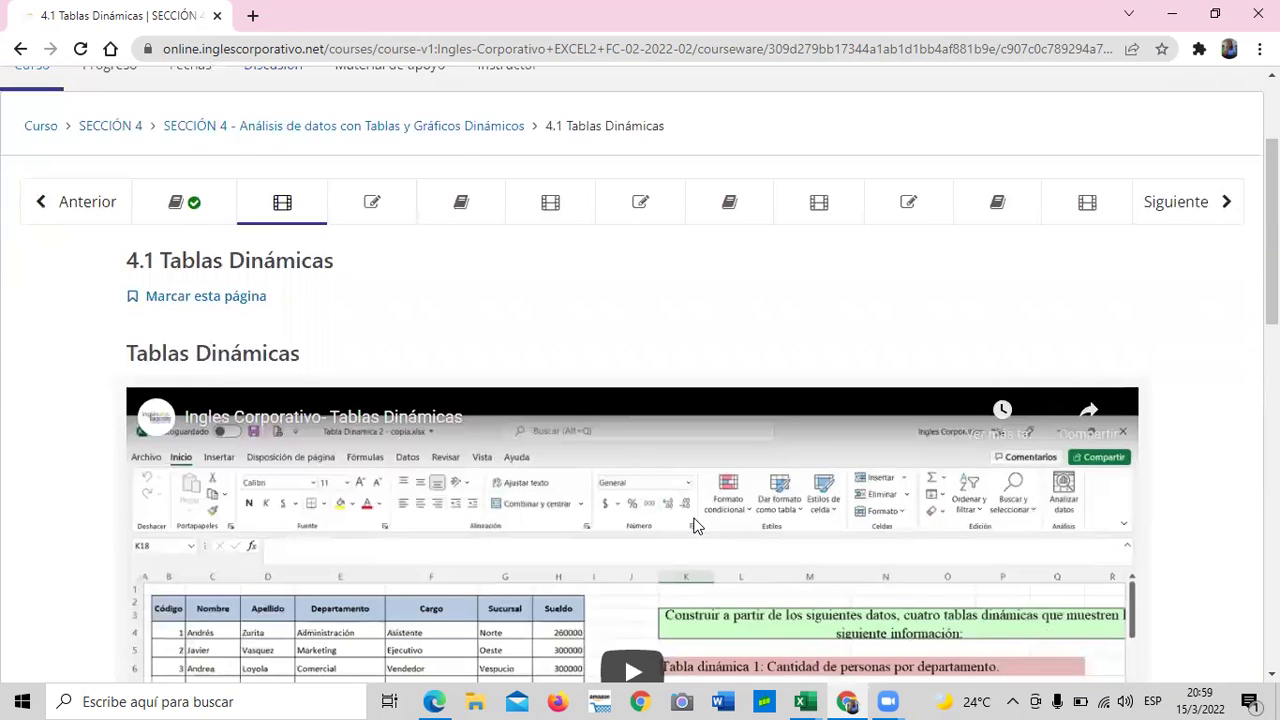
pyautogui.scroll(-4, 694, 526)
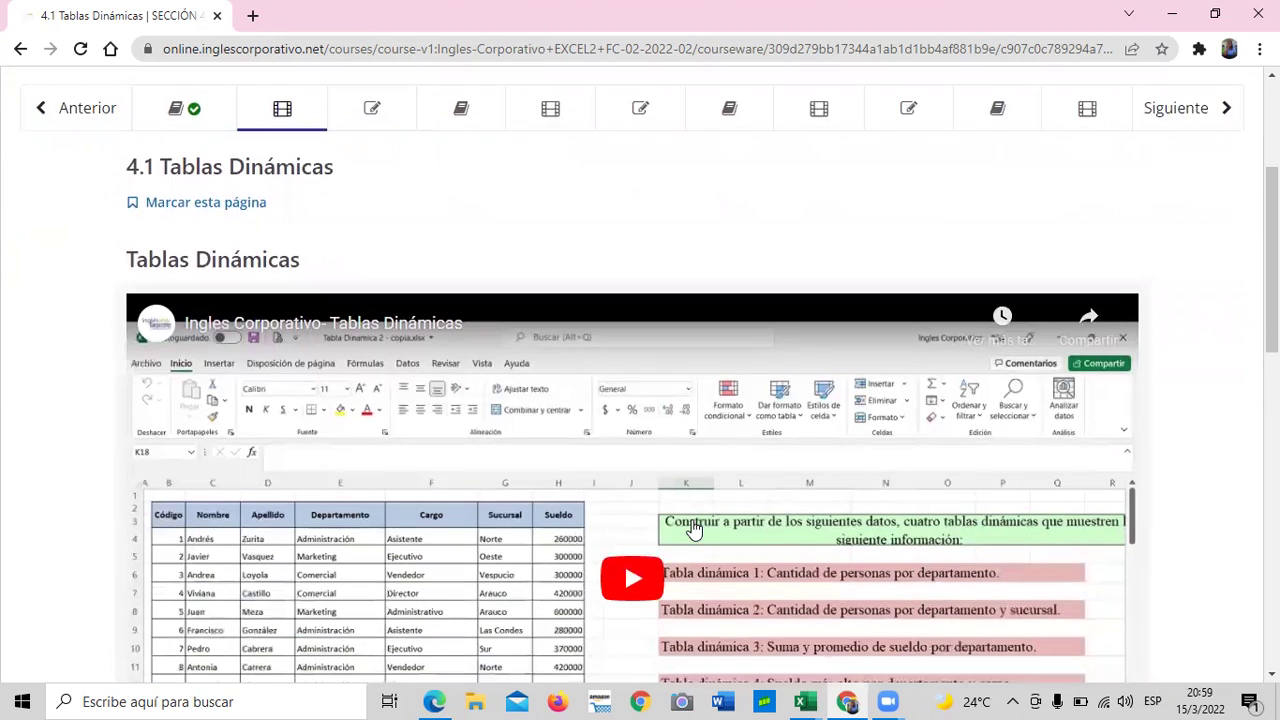
pyautogui.scroll(-1, 694, 528)
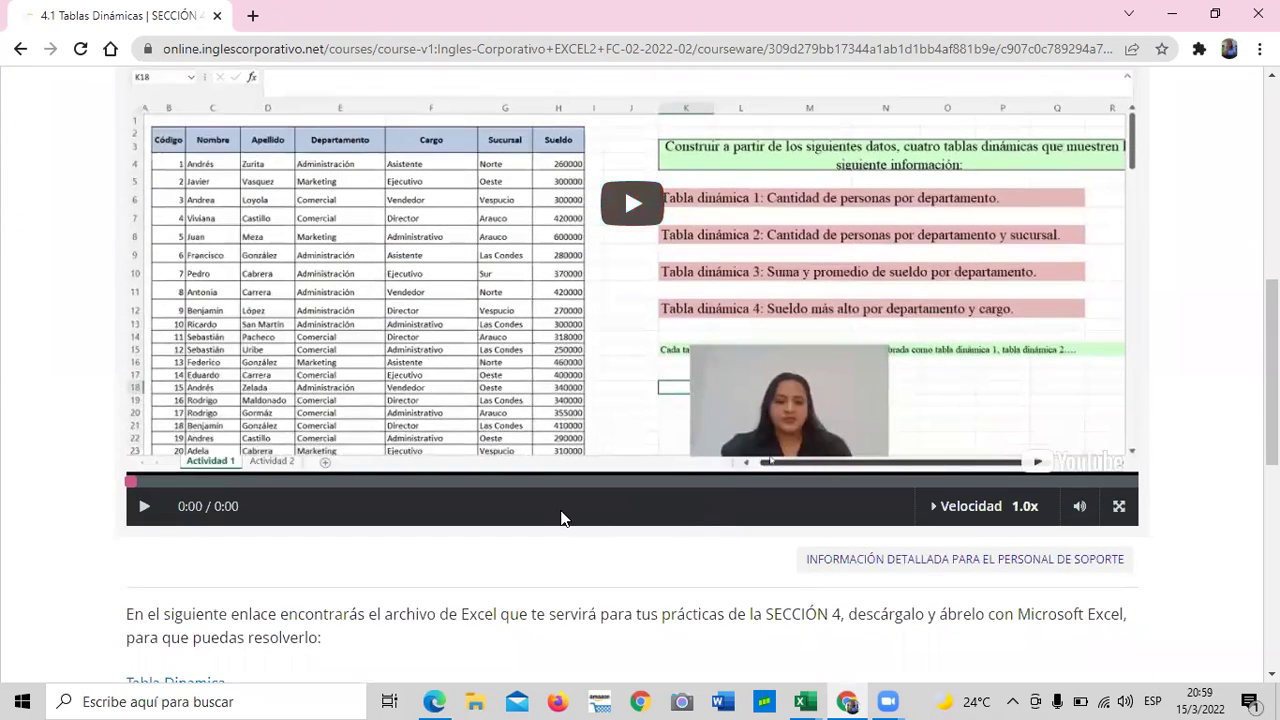
pyautogui.scroll(-2, 563, 517)
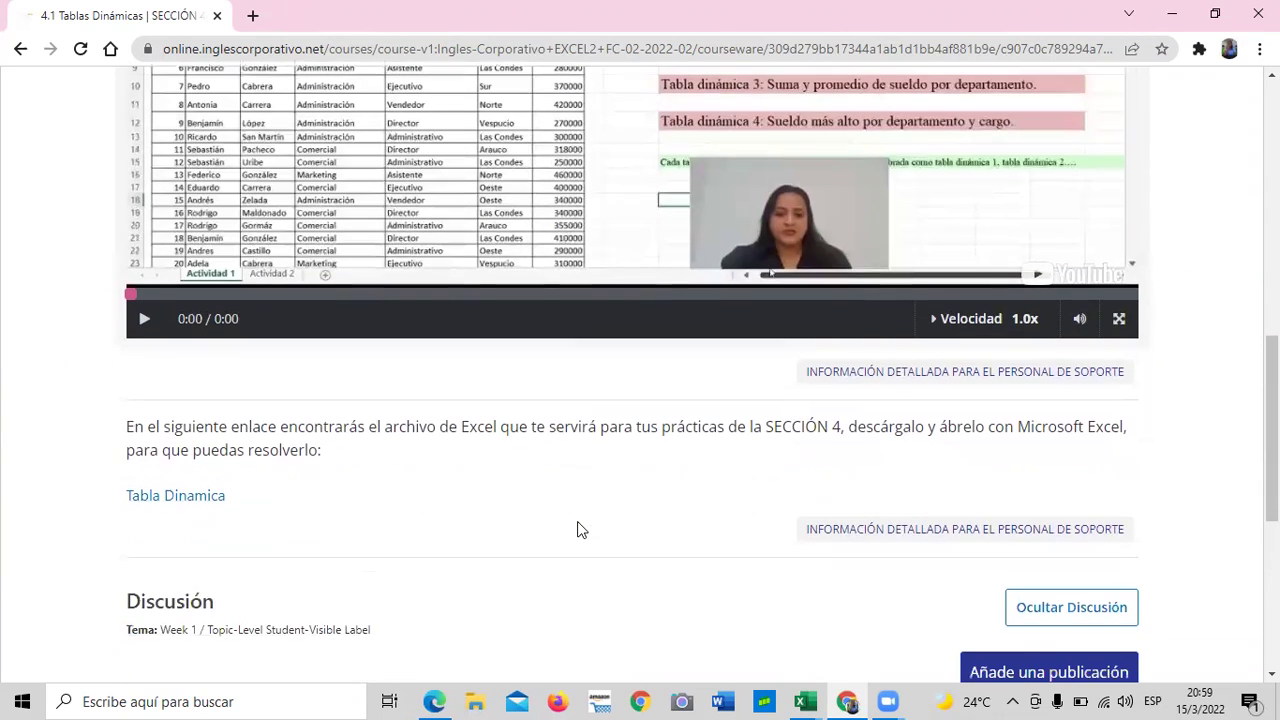
pyautogui.scroll(3, 580, 528)
pyautogui.scroll(4, 577, 521)
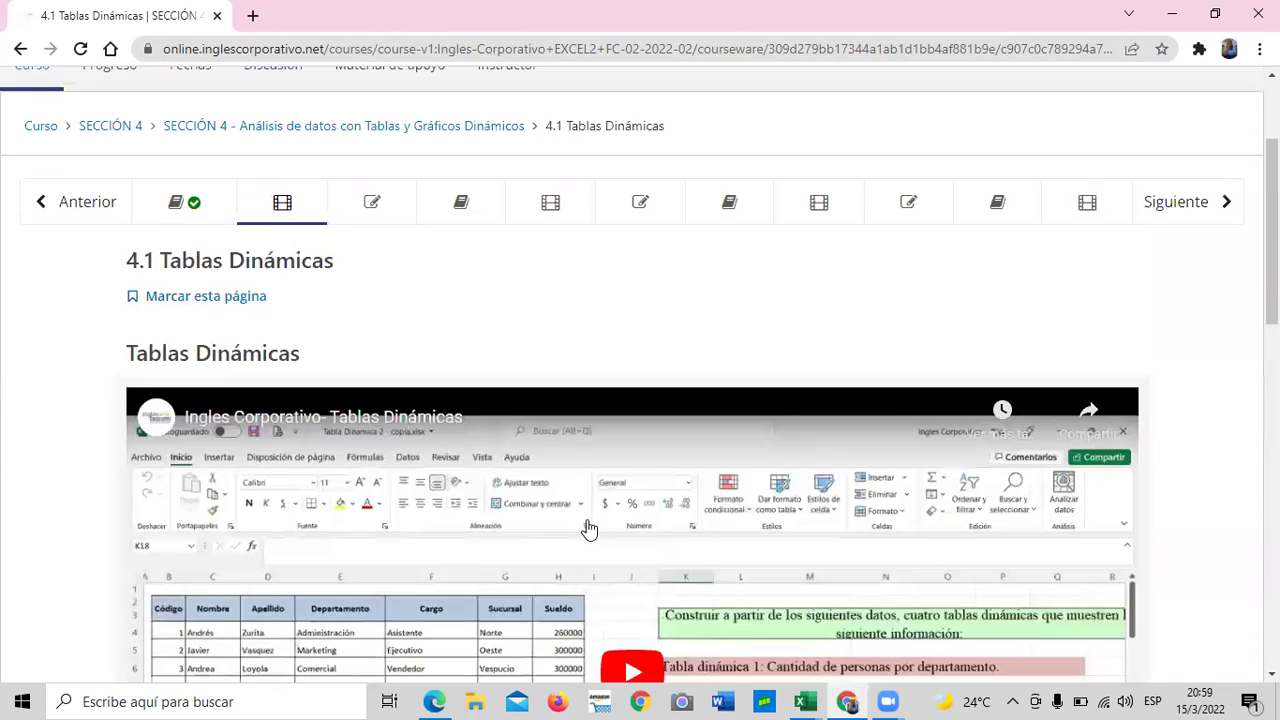